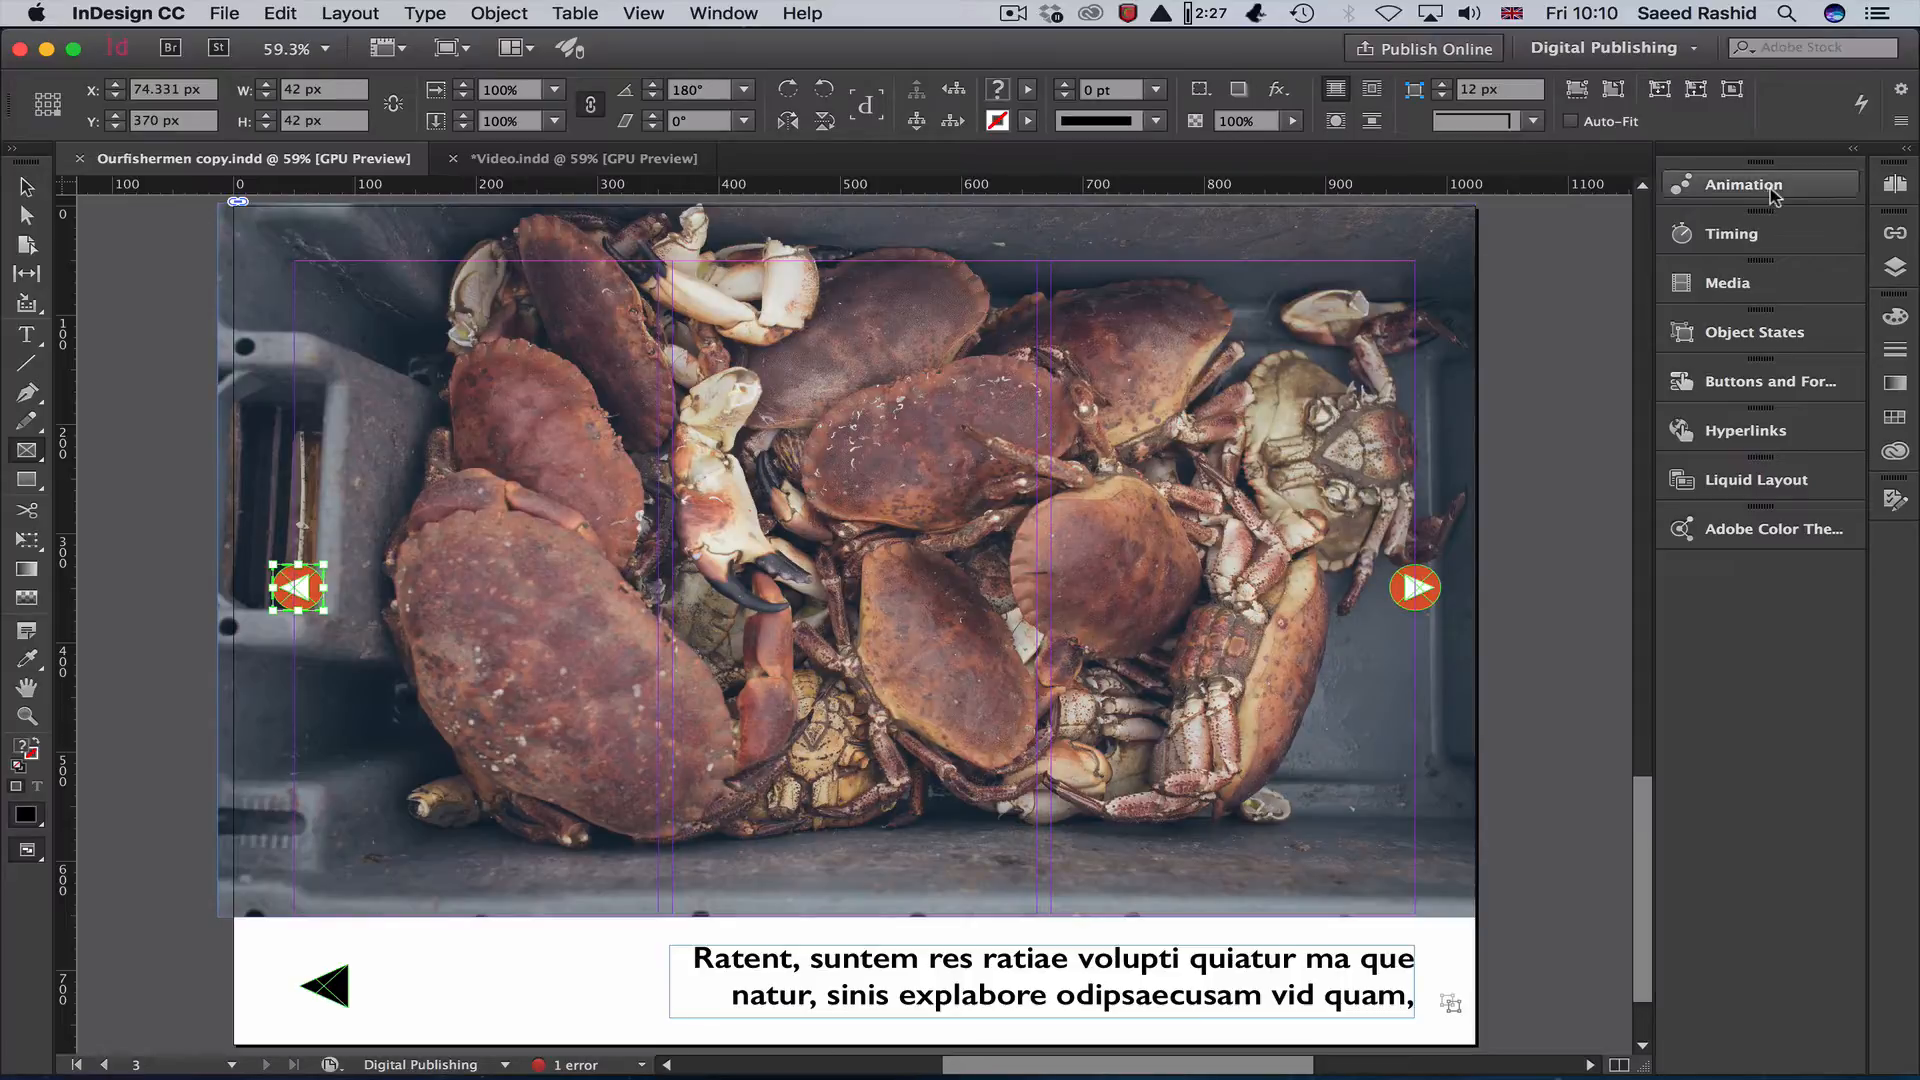
# Preview the slideshow page's interactivity, stepping forward through the slides and back to the crab image, and close the preview.
pyautogui.click(1766, 194)
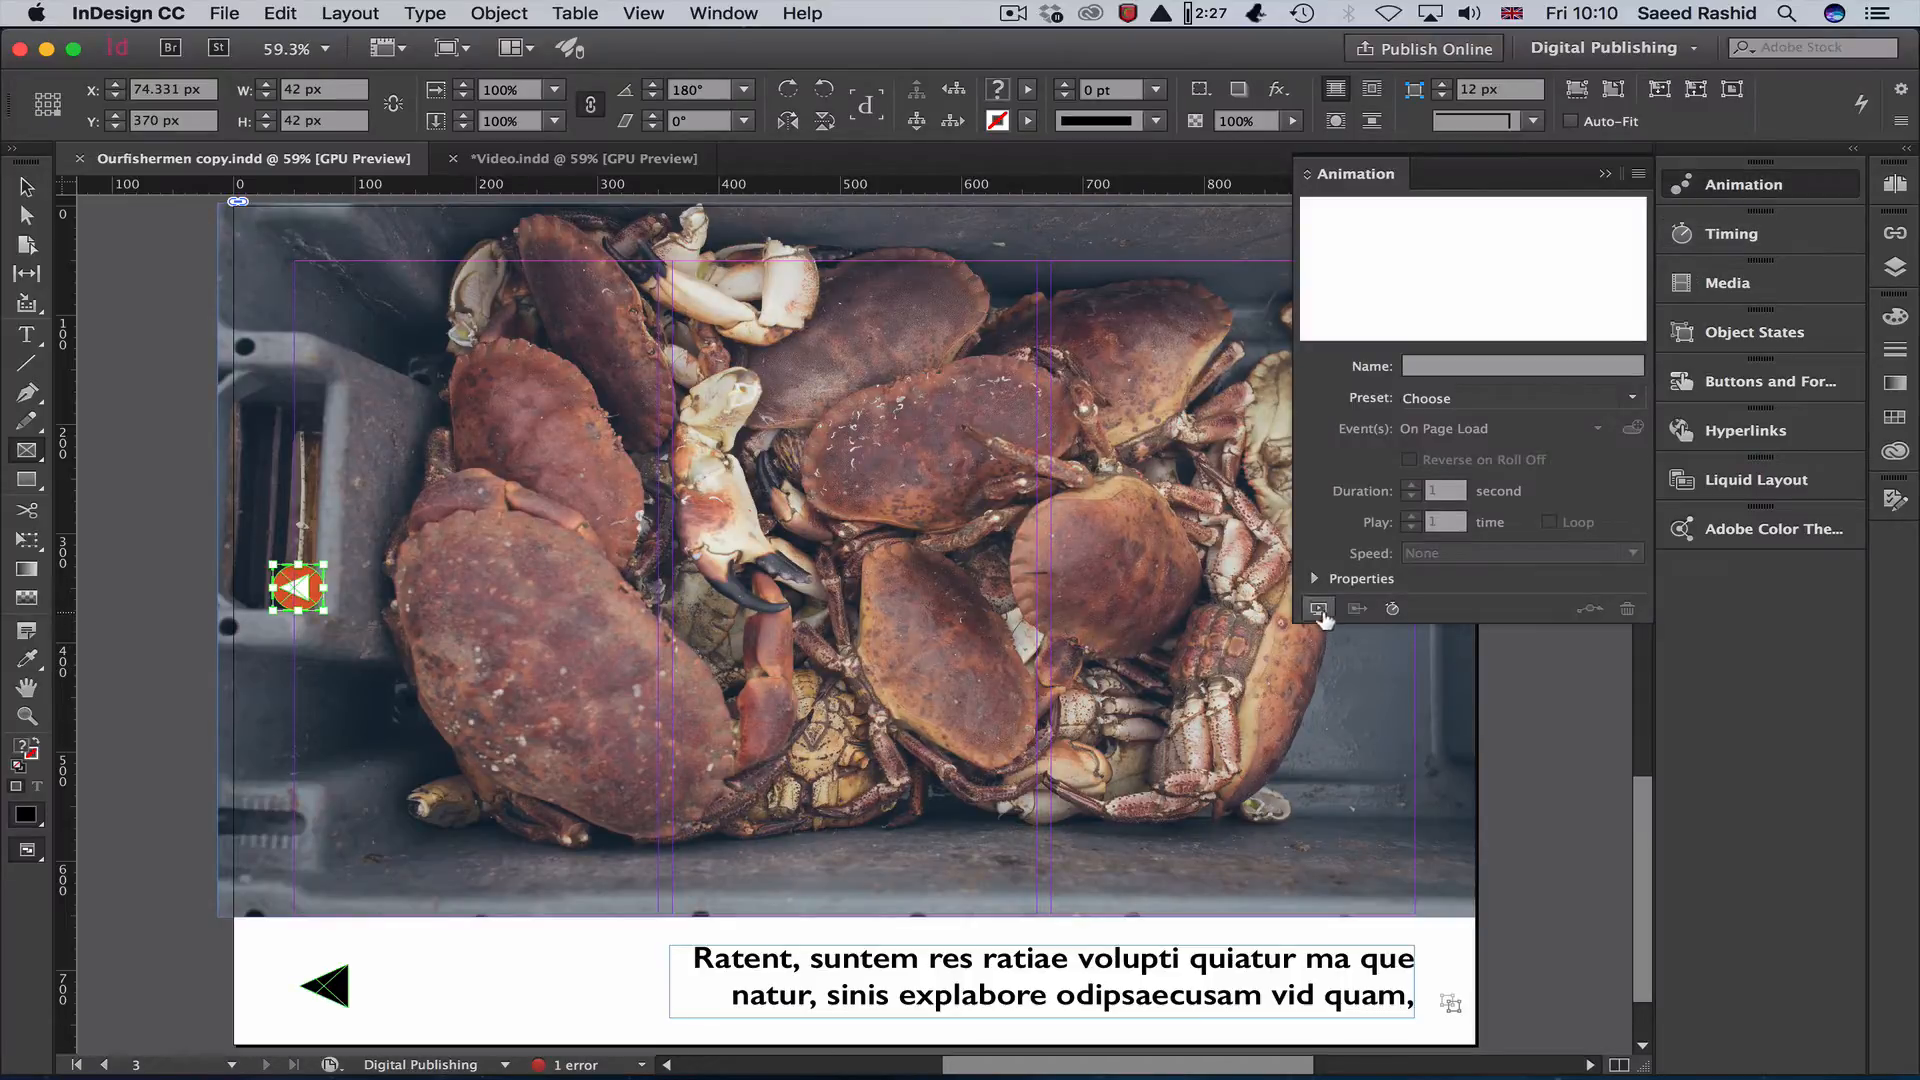
pyautogui.click(1320, 612)
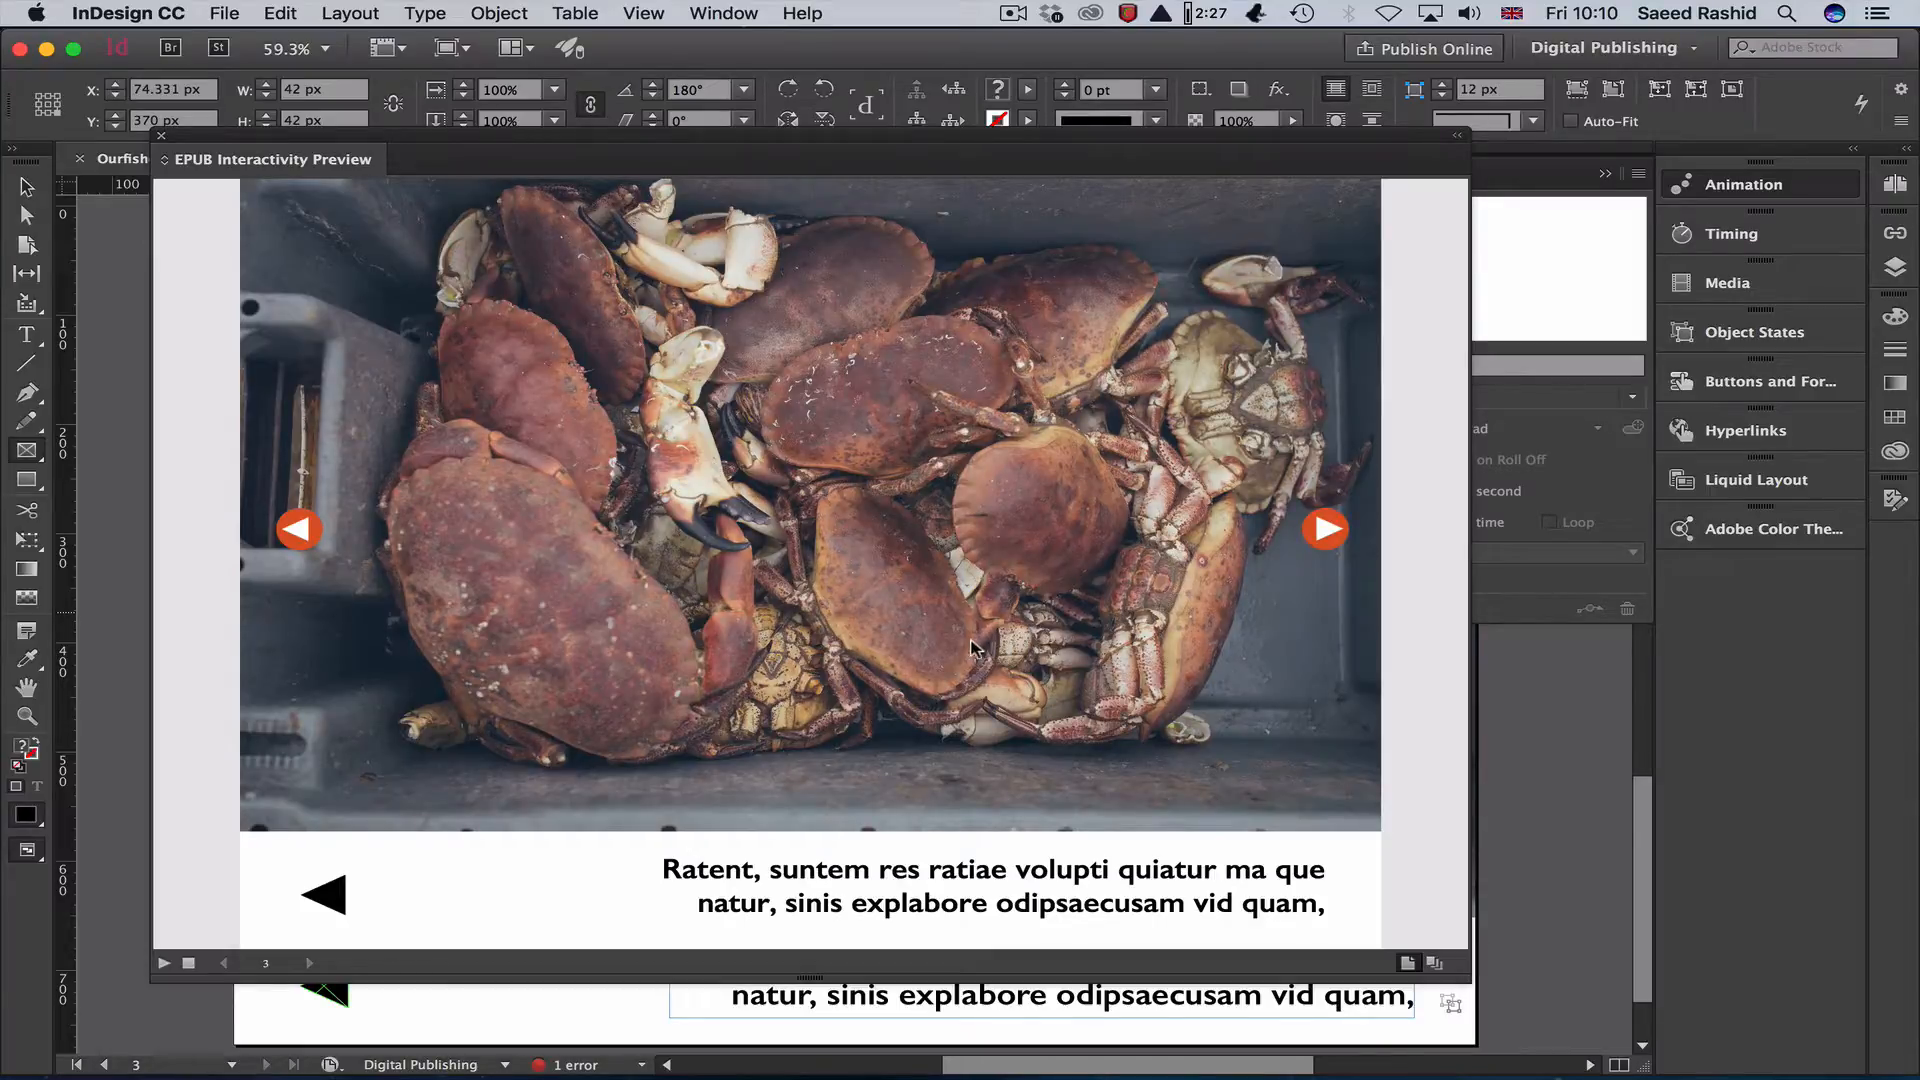
pyautogui.click(1325, 542)
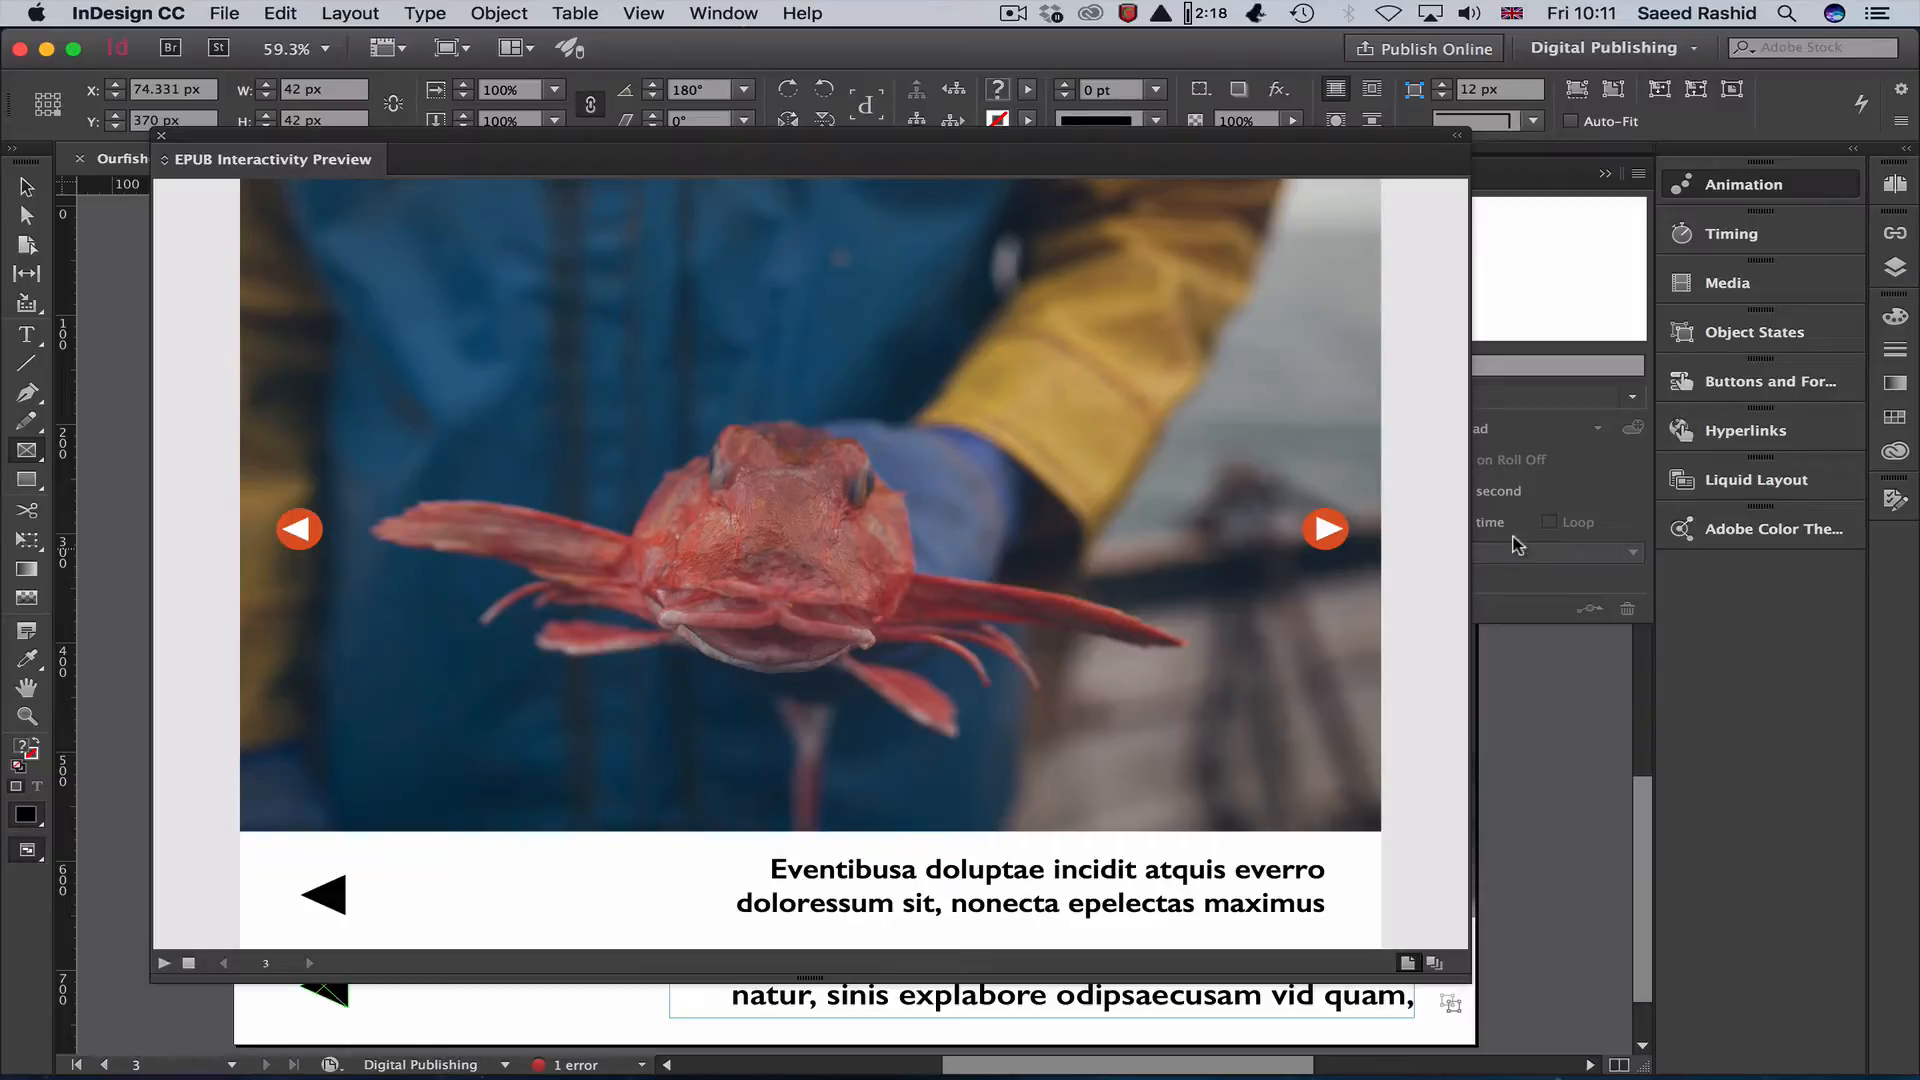
pyautogui.click(1339, 543)
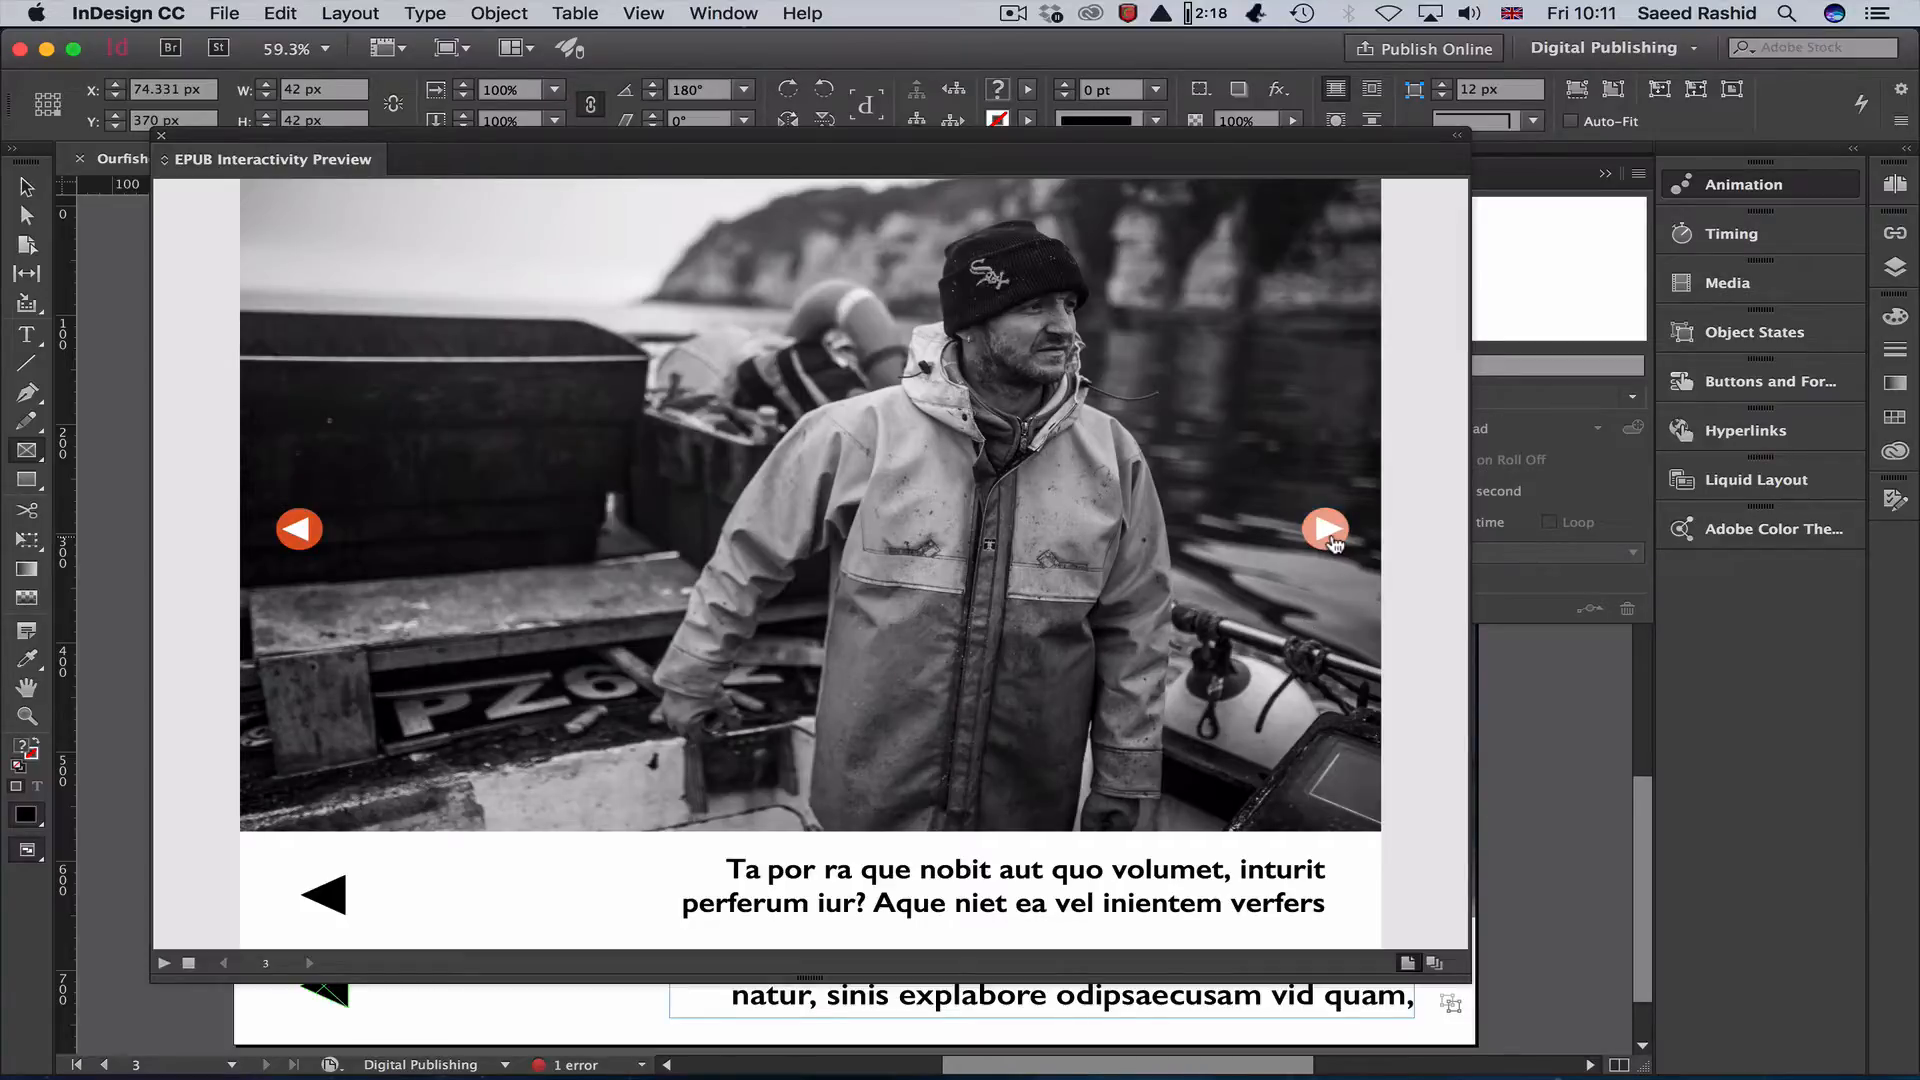
pyautogui.click(300, 540)
pyautogui.click(300, 538)
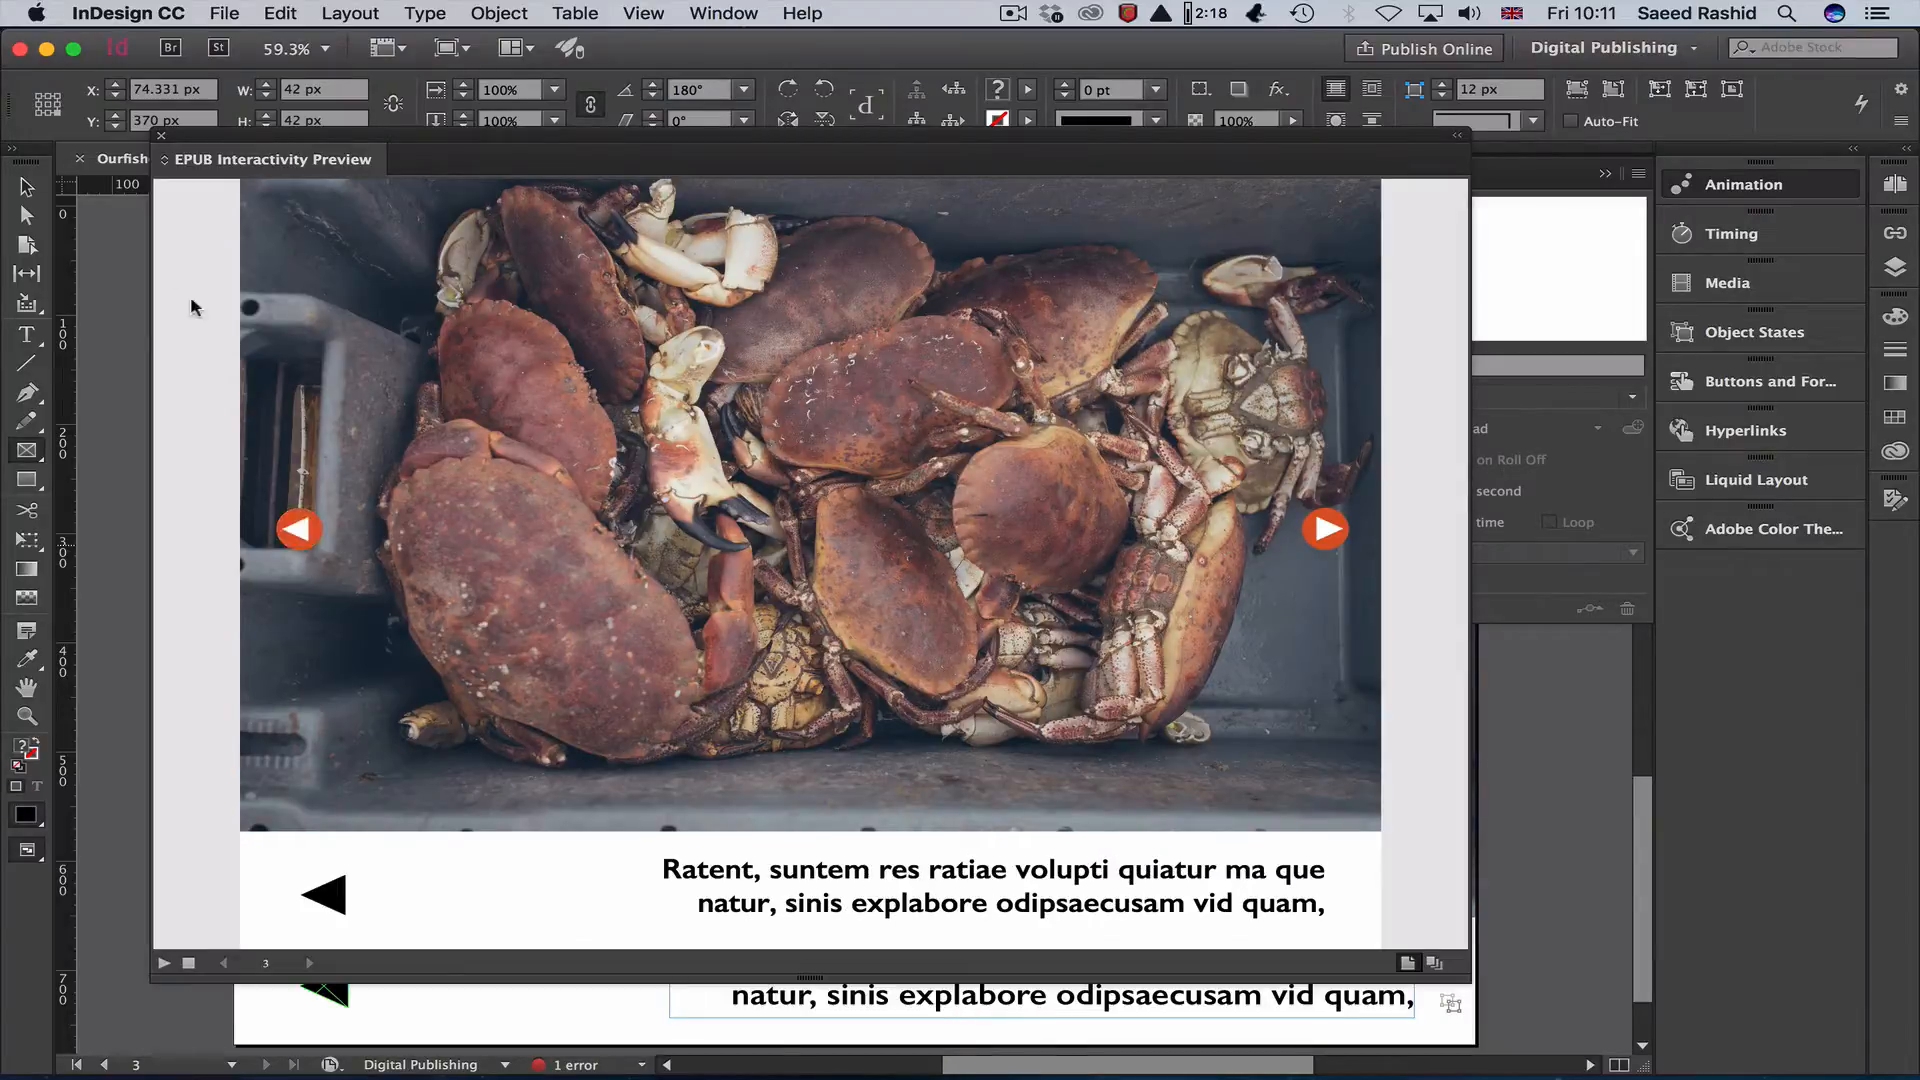
pyautogui.click(161, 138)
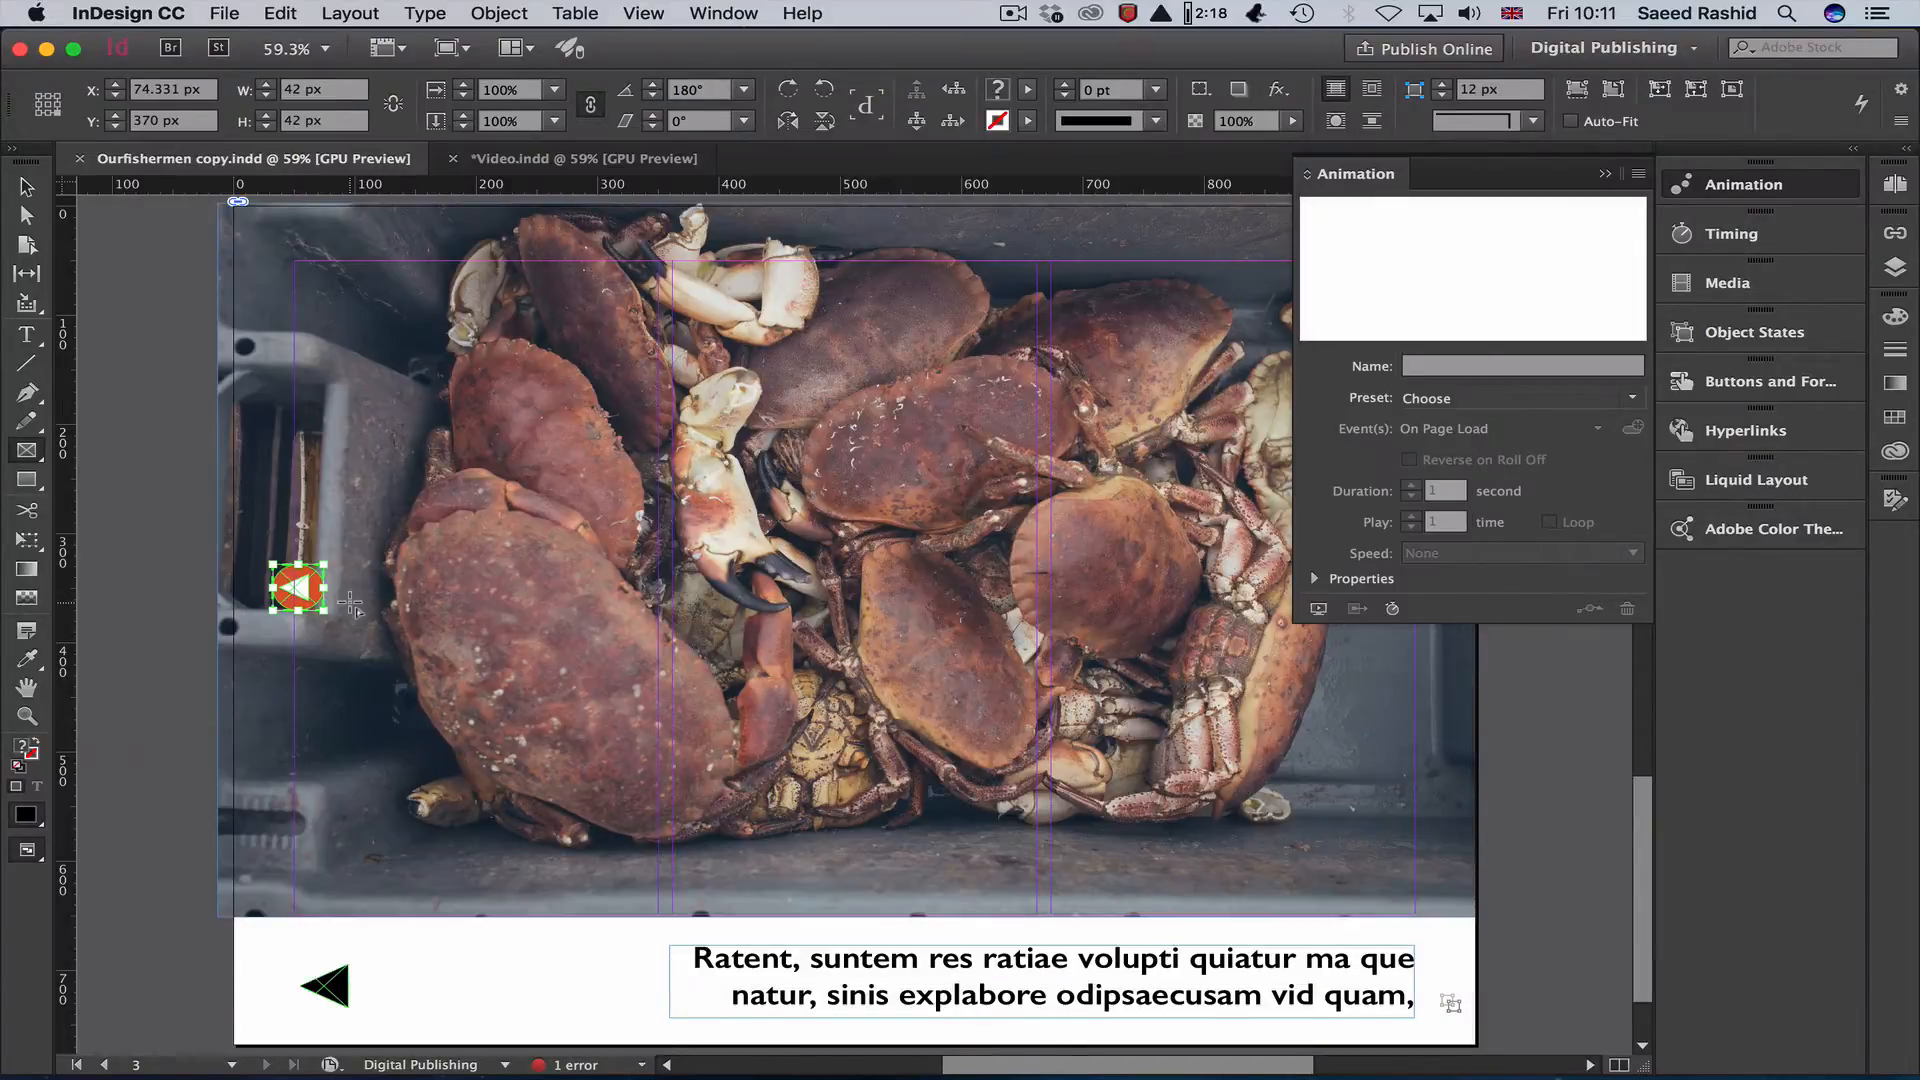
# Switch to the Video.indd document and add a new blank page 3 after page 2.
pyautogui.click(614, 166)
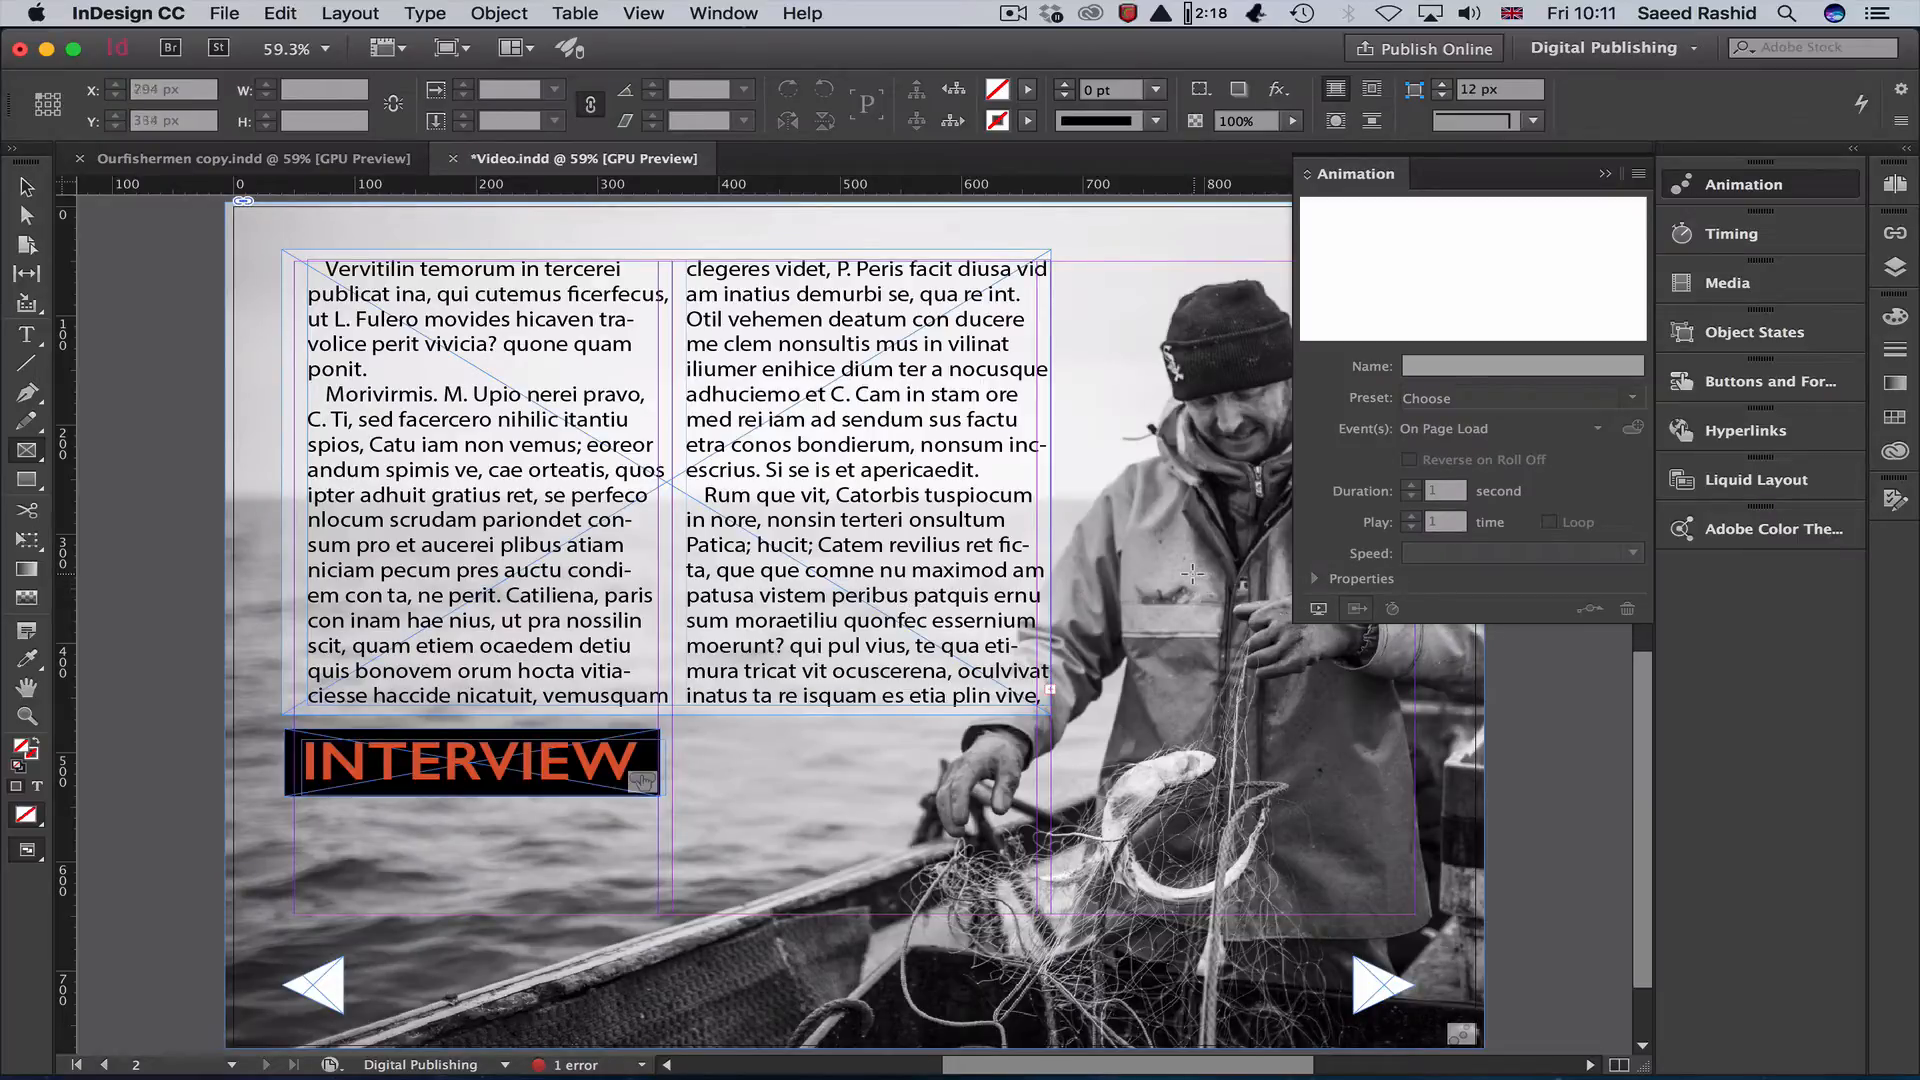
pyautogui.click(1893, 184)
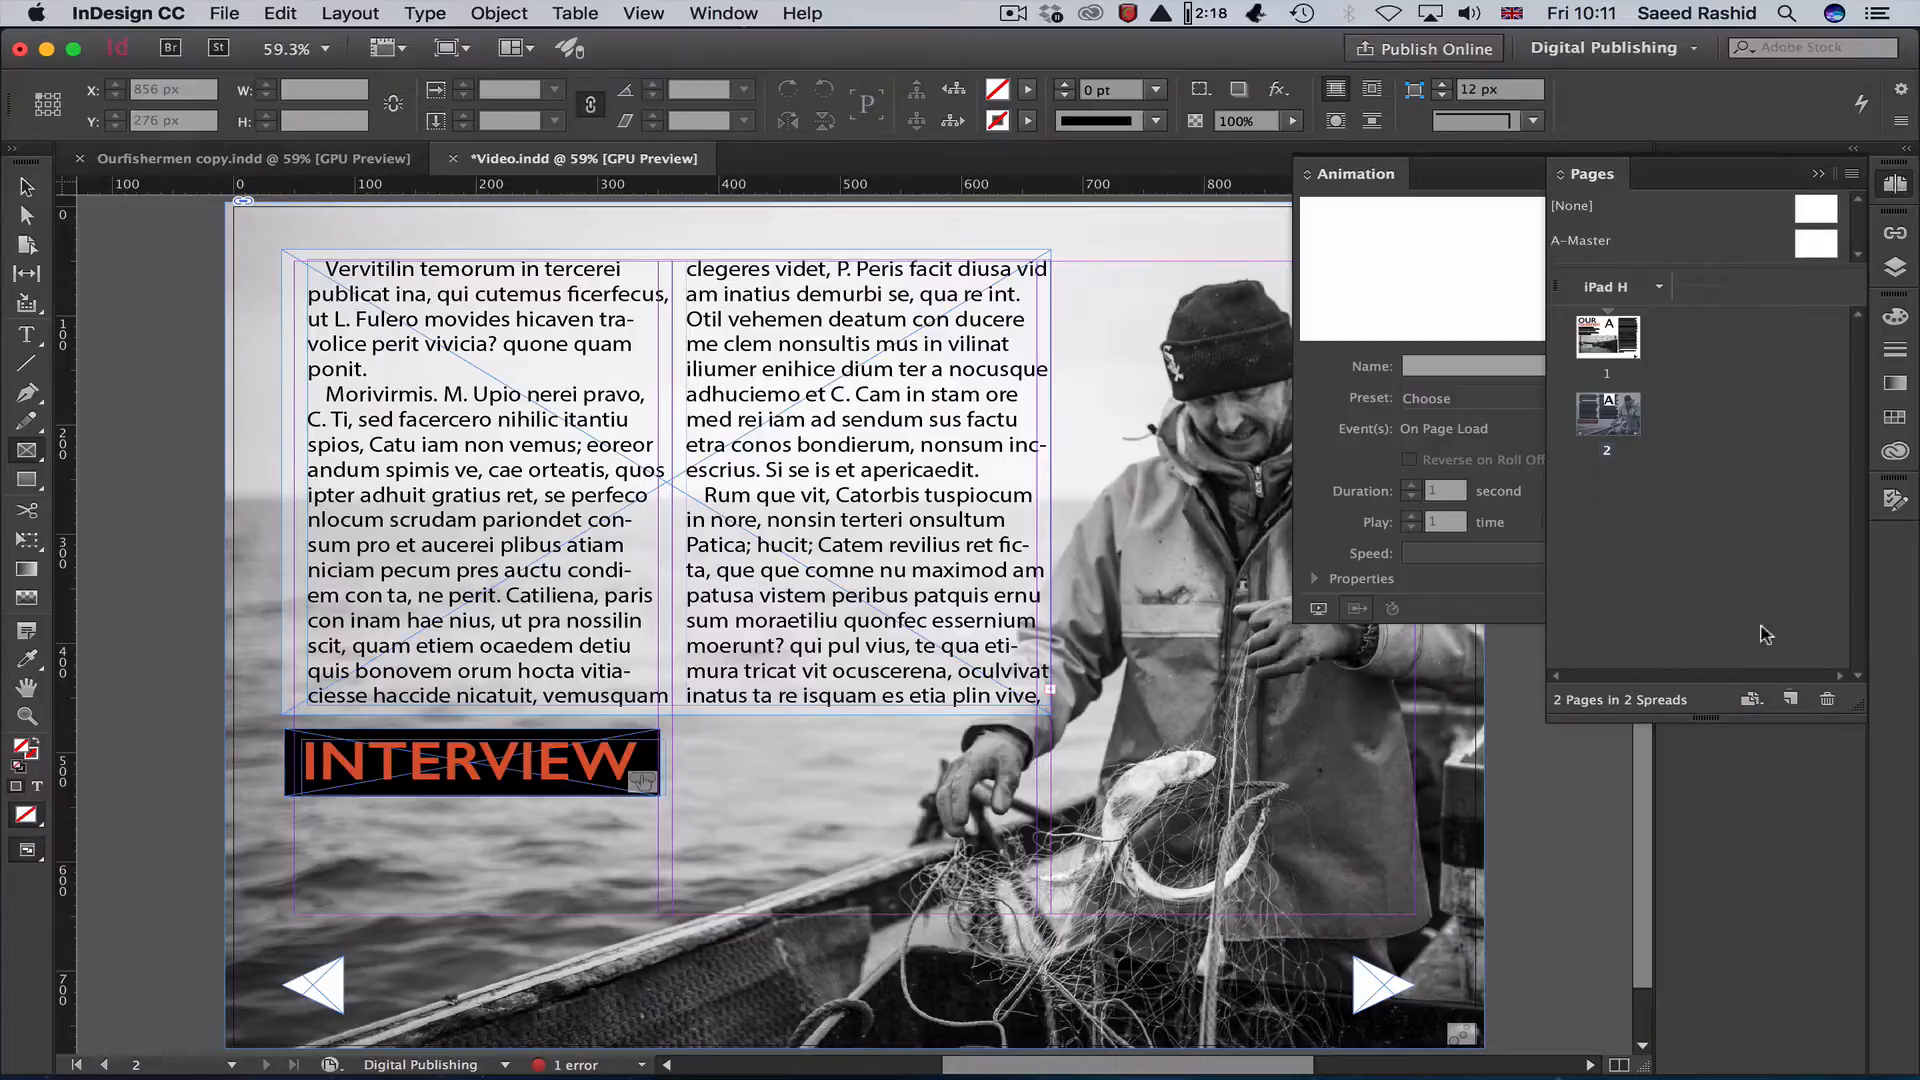
pyautogui.click(1790, 700)
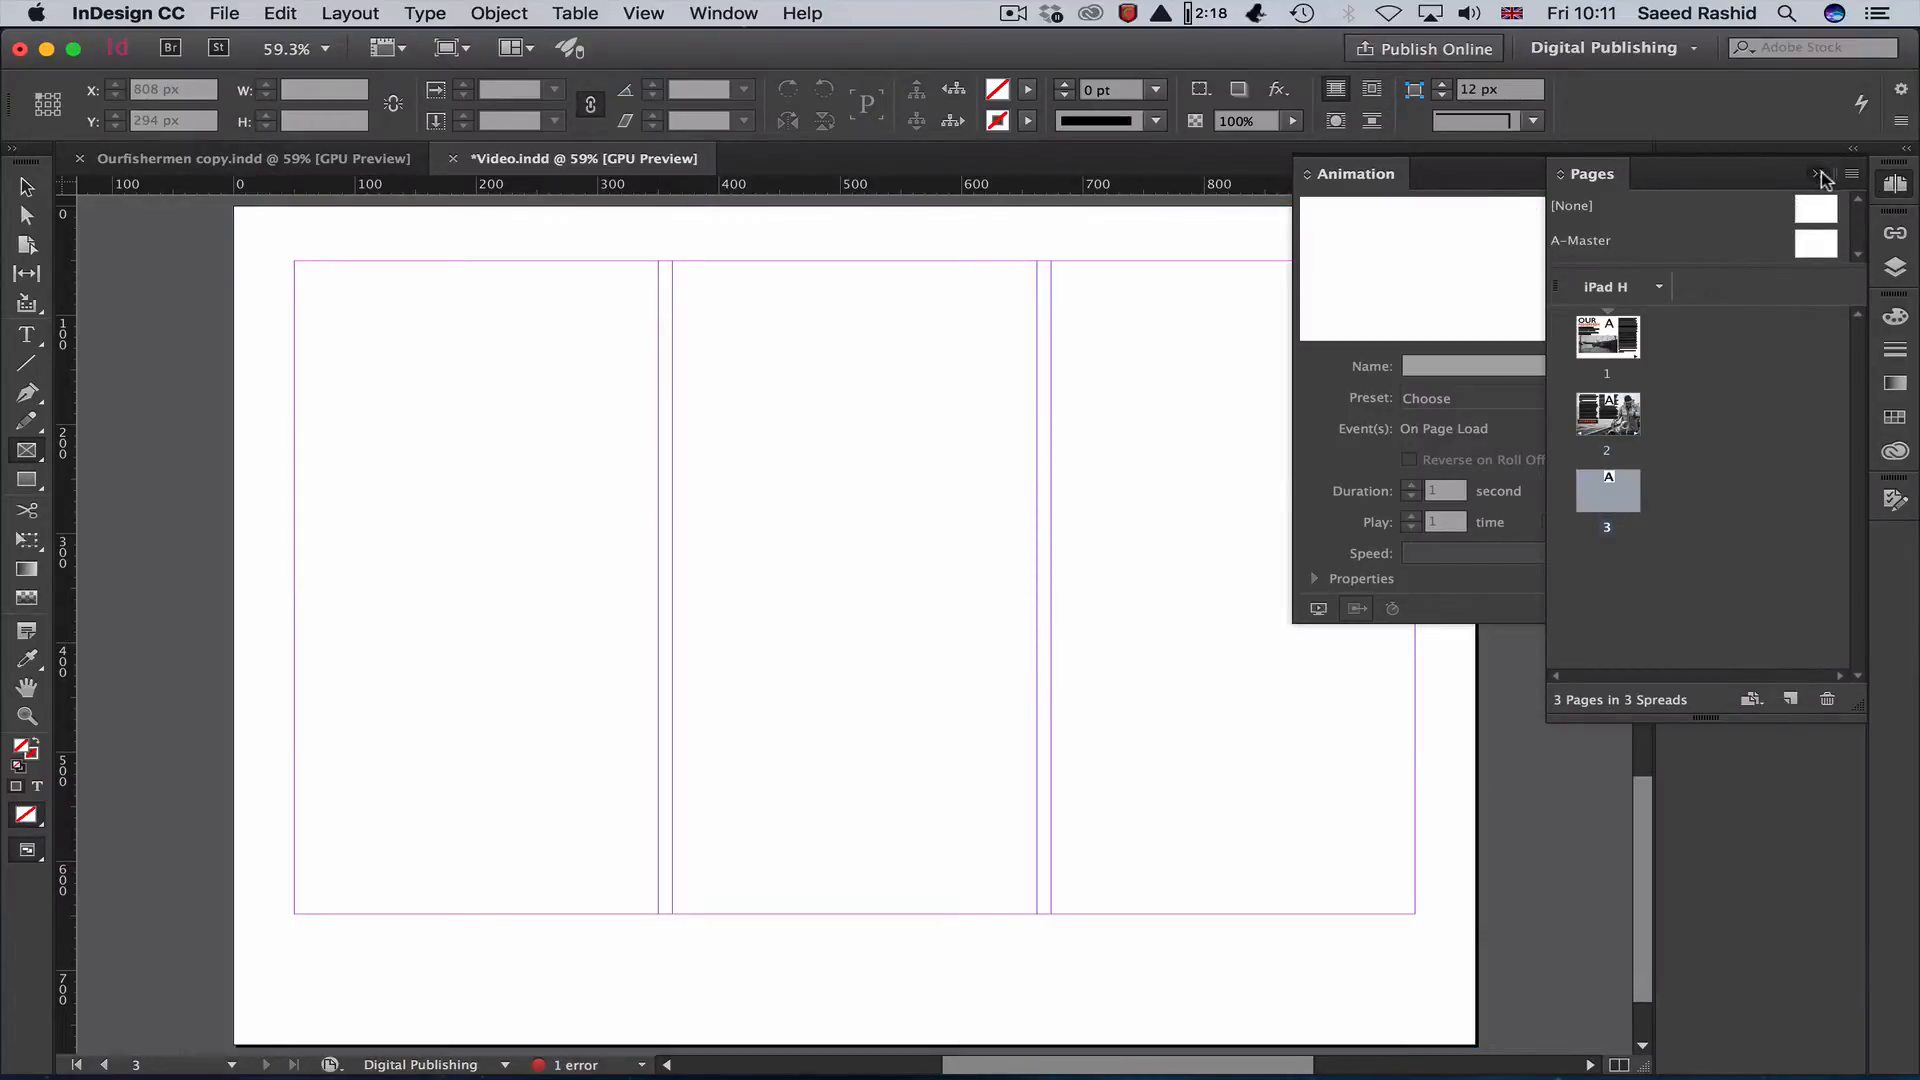
pyautogui.click(1815, 174)
pyautogui.click(1605, 180)
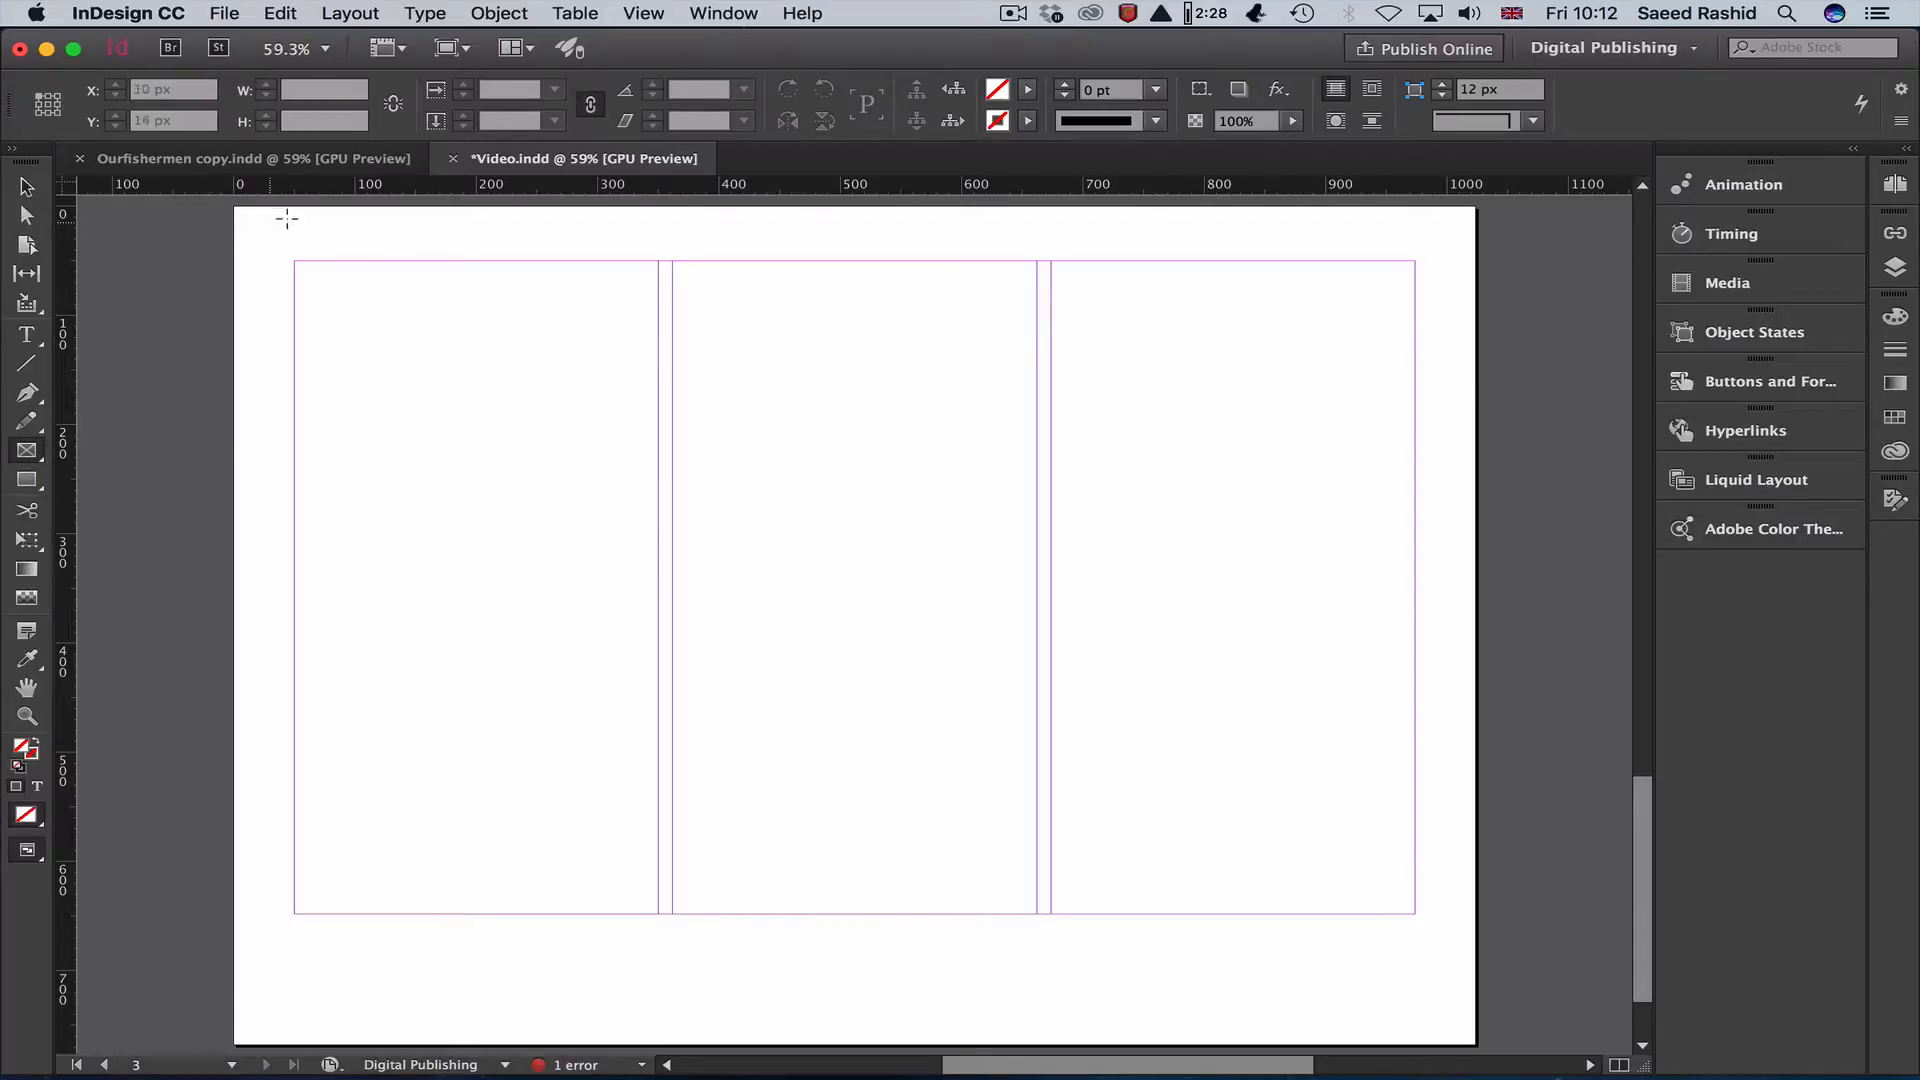
# Draw a 1024 × 636 px picture frame from the page's upper-left corner, place Crabs.jpg from the Images folder and fill the frame proportionally.
pyautogui.moveTo(233, 207); pyautogui.dragTo(1478, 900)
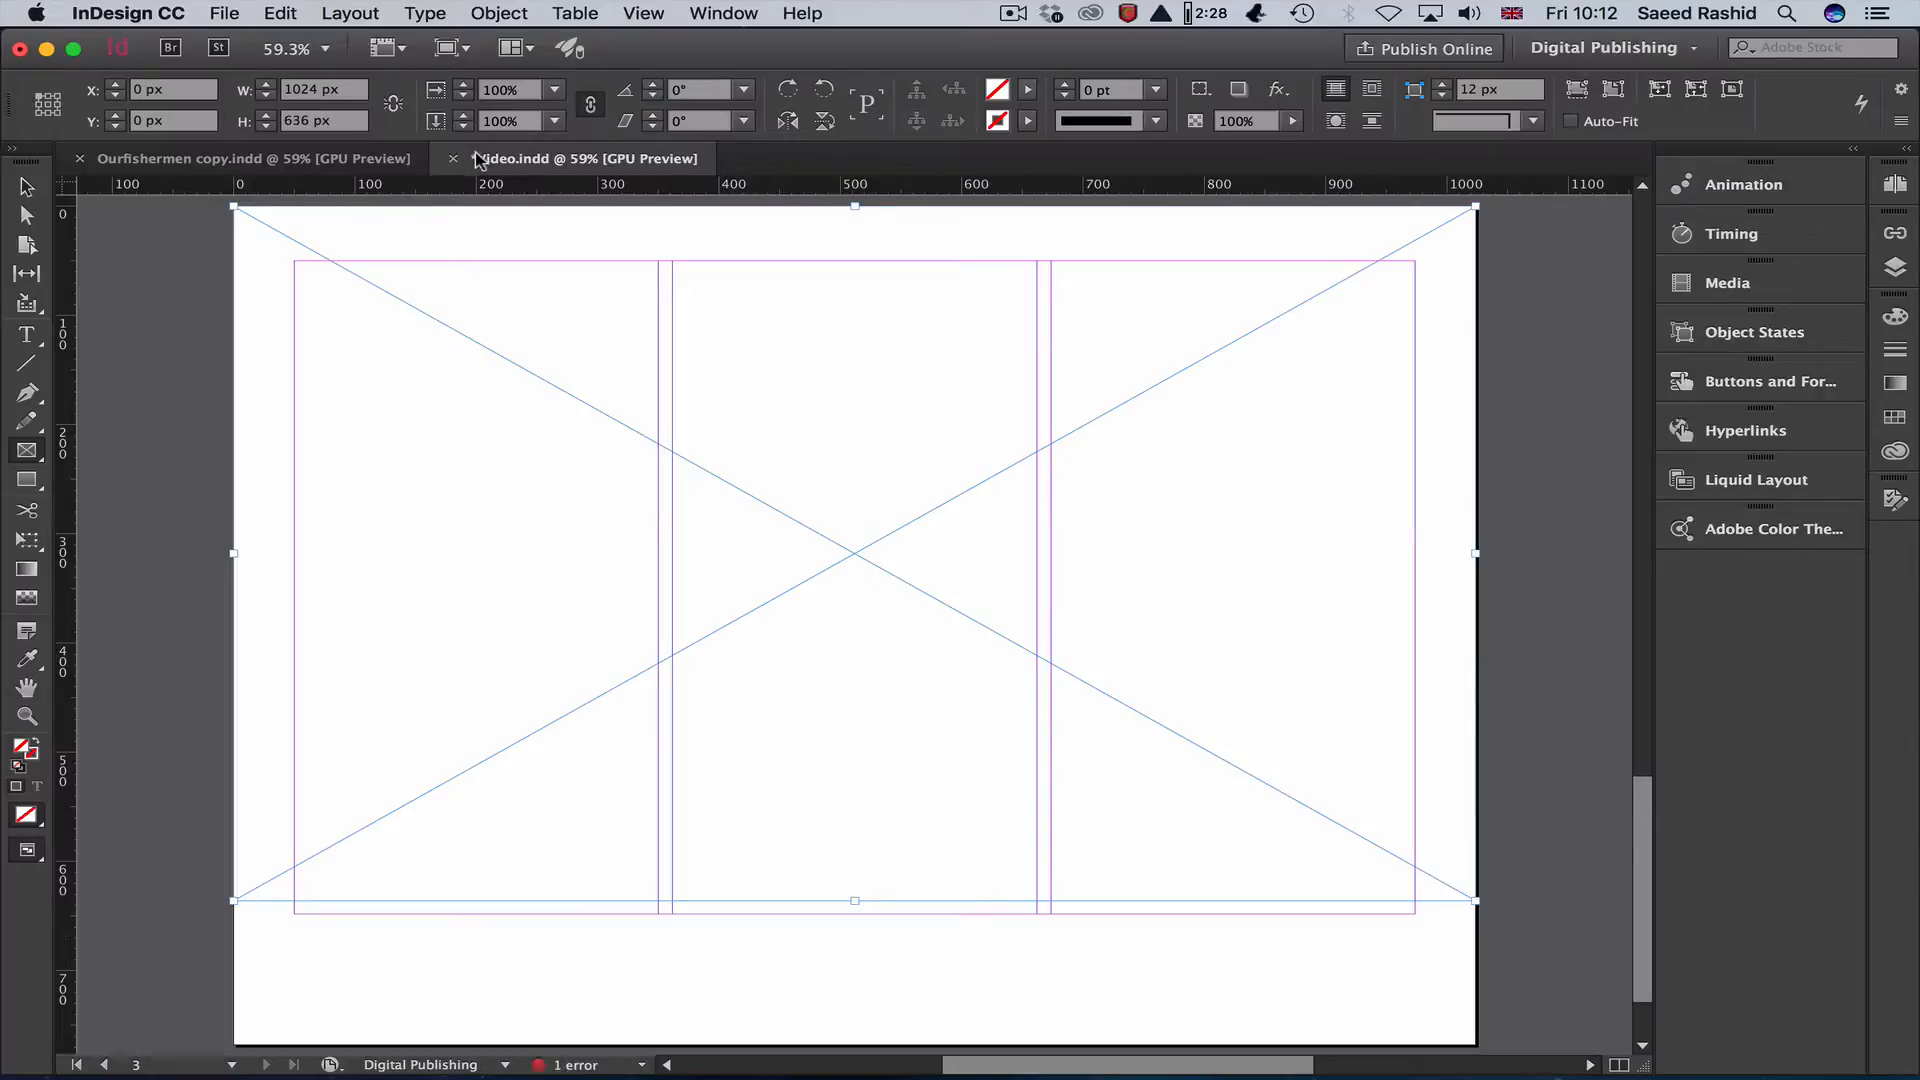
pyautogui.click(224, 13)
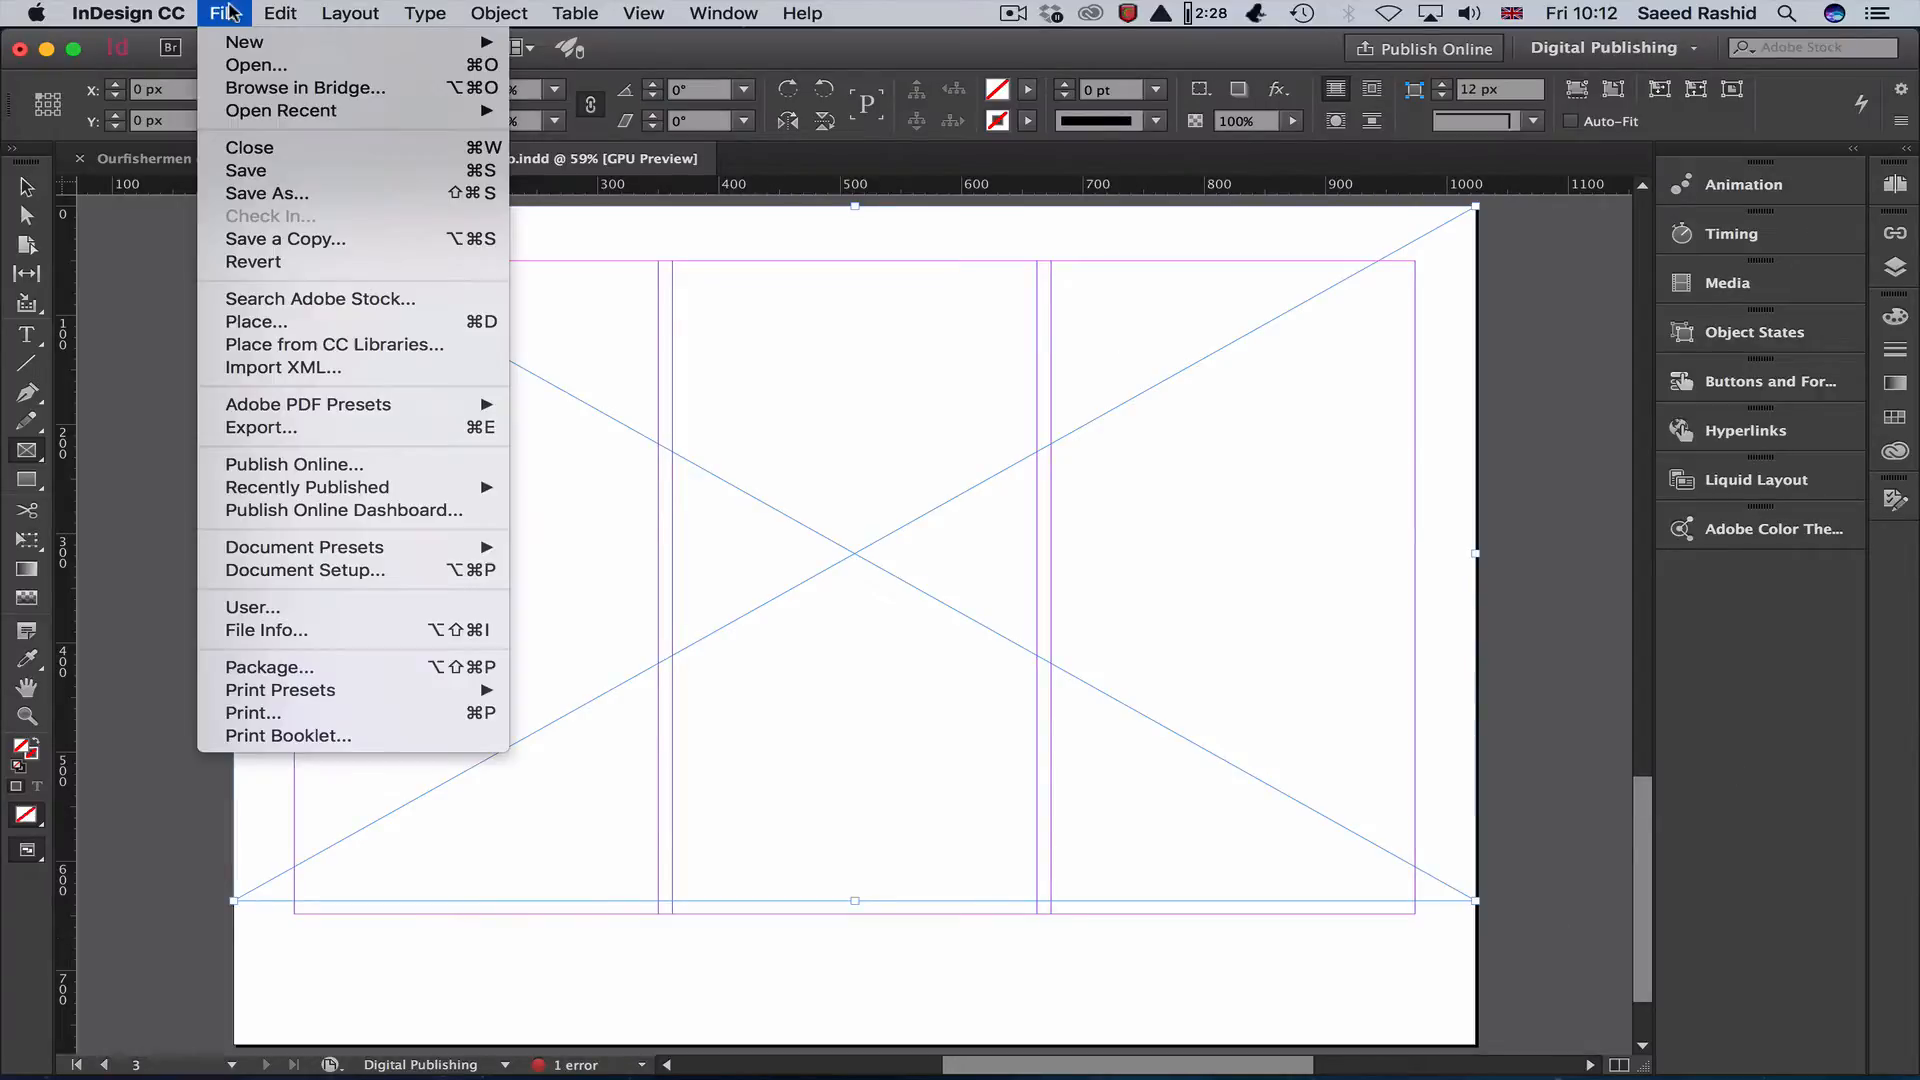
pyautogui.click(388, 322)
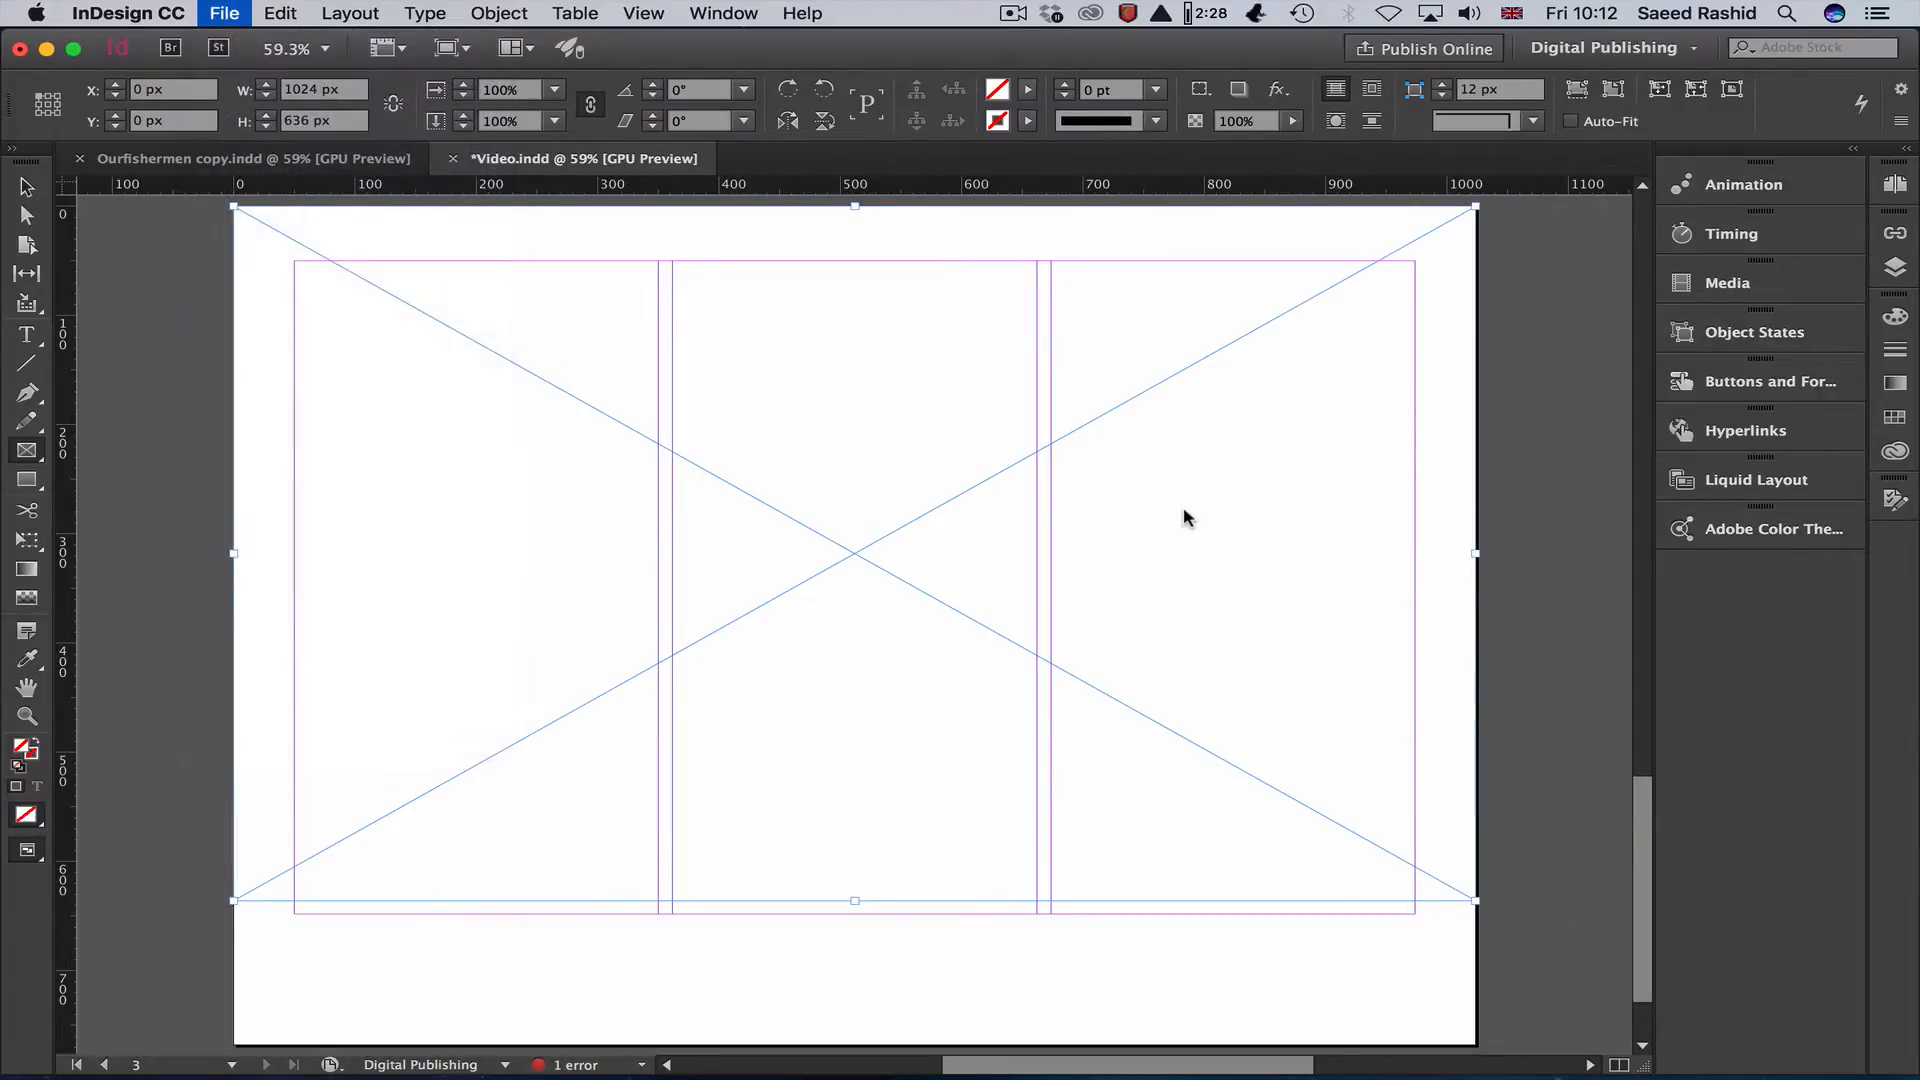
pyautogui.click(930, 97)
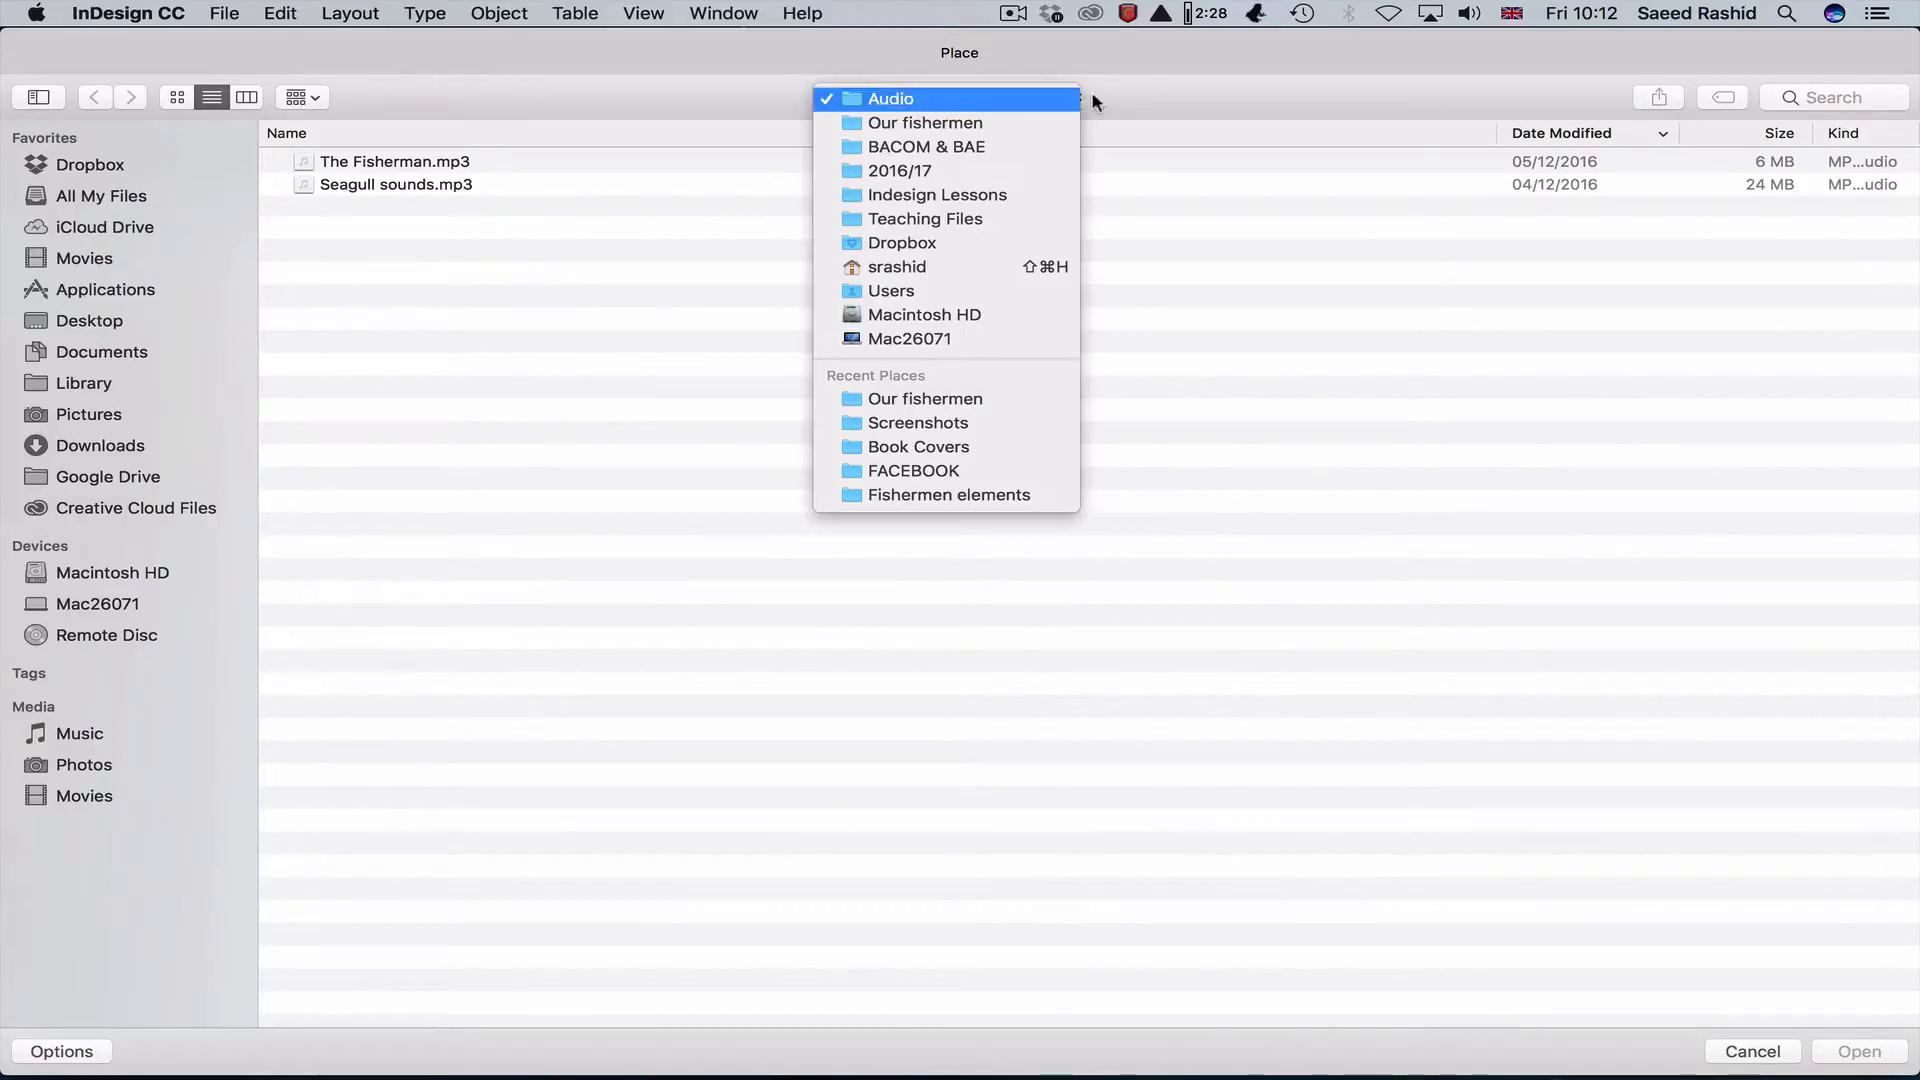
pyautogui.click(1040, 124)
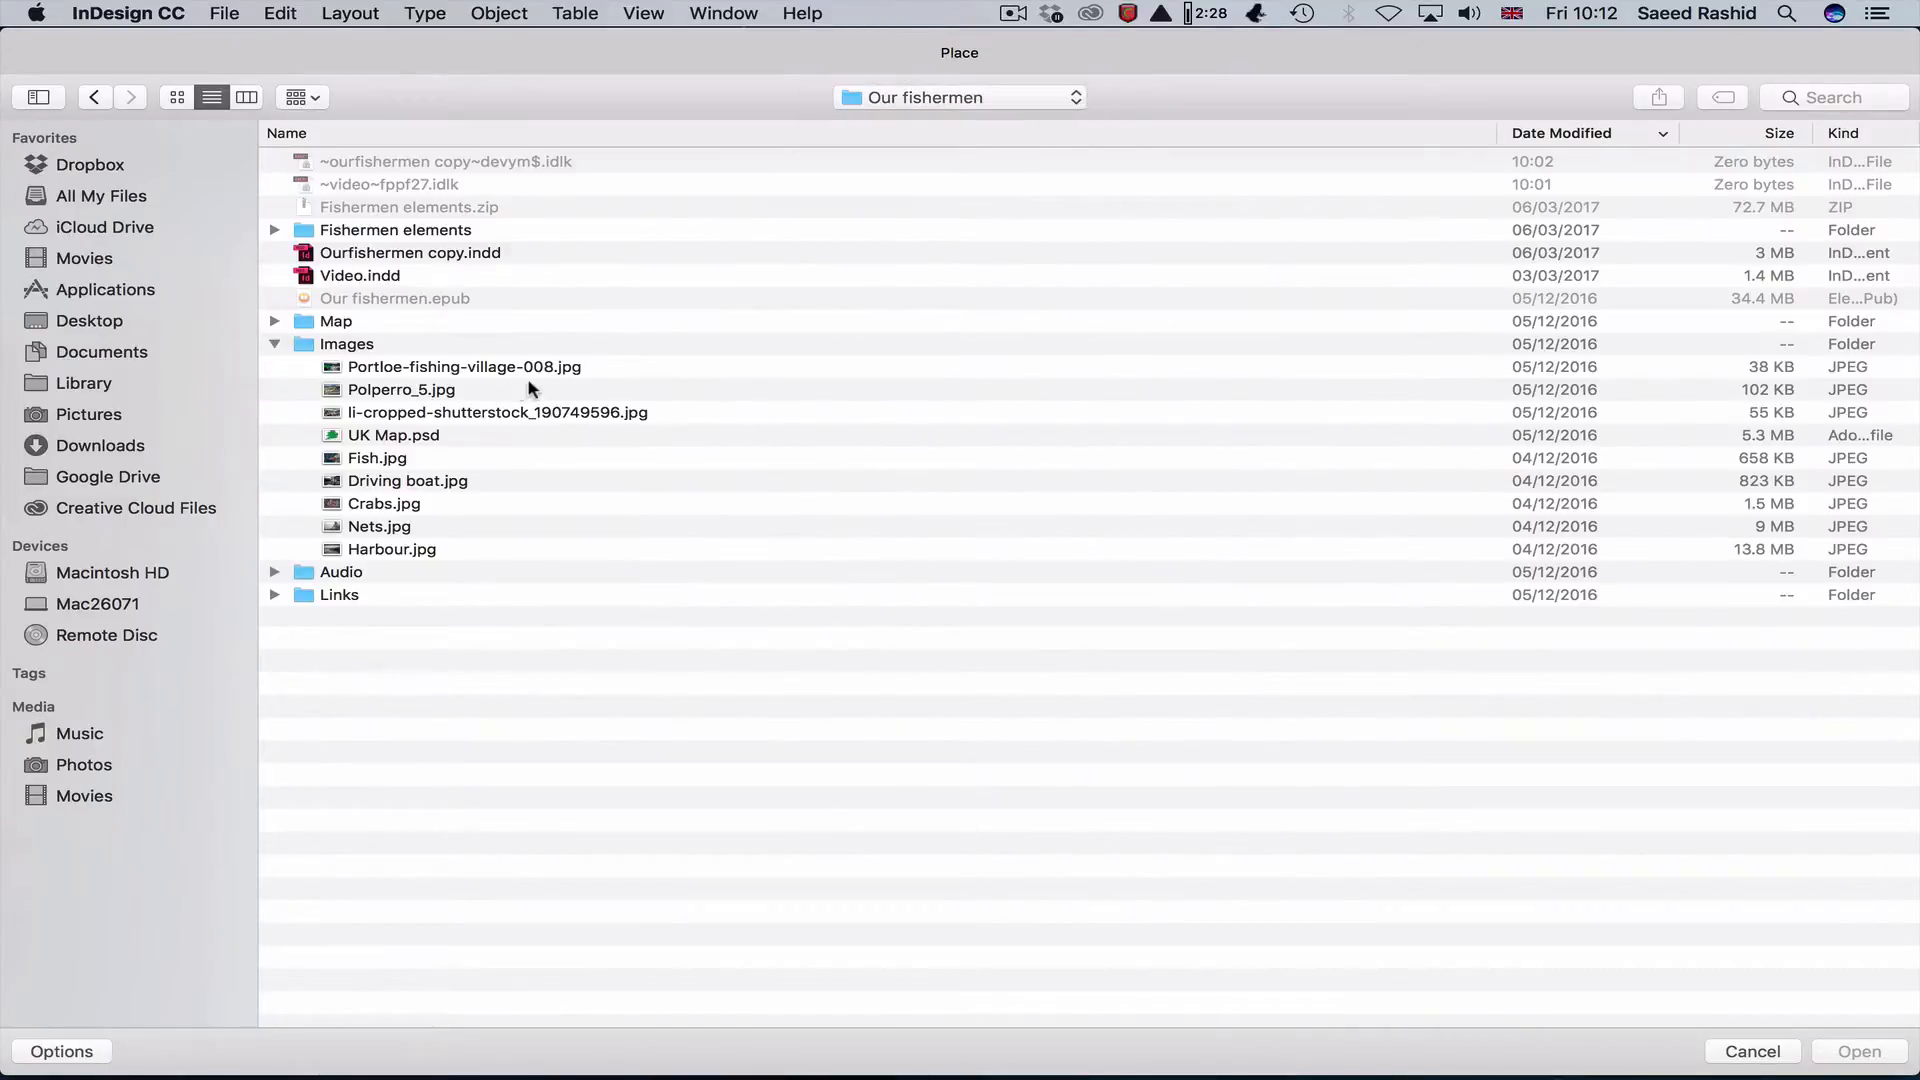
pyautogui.doubleClick(352, 345)
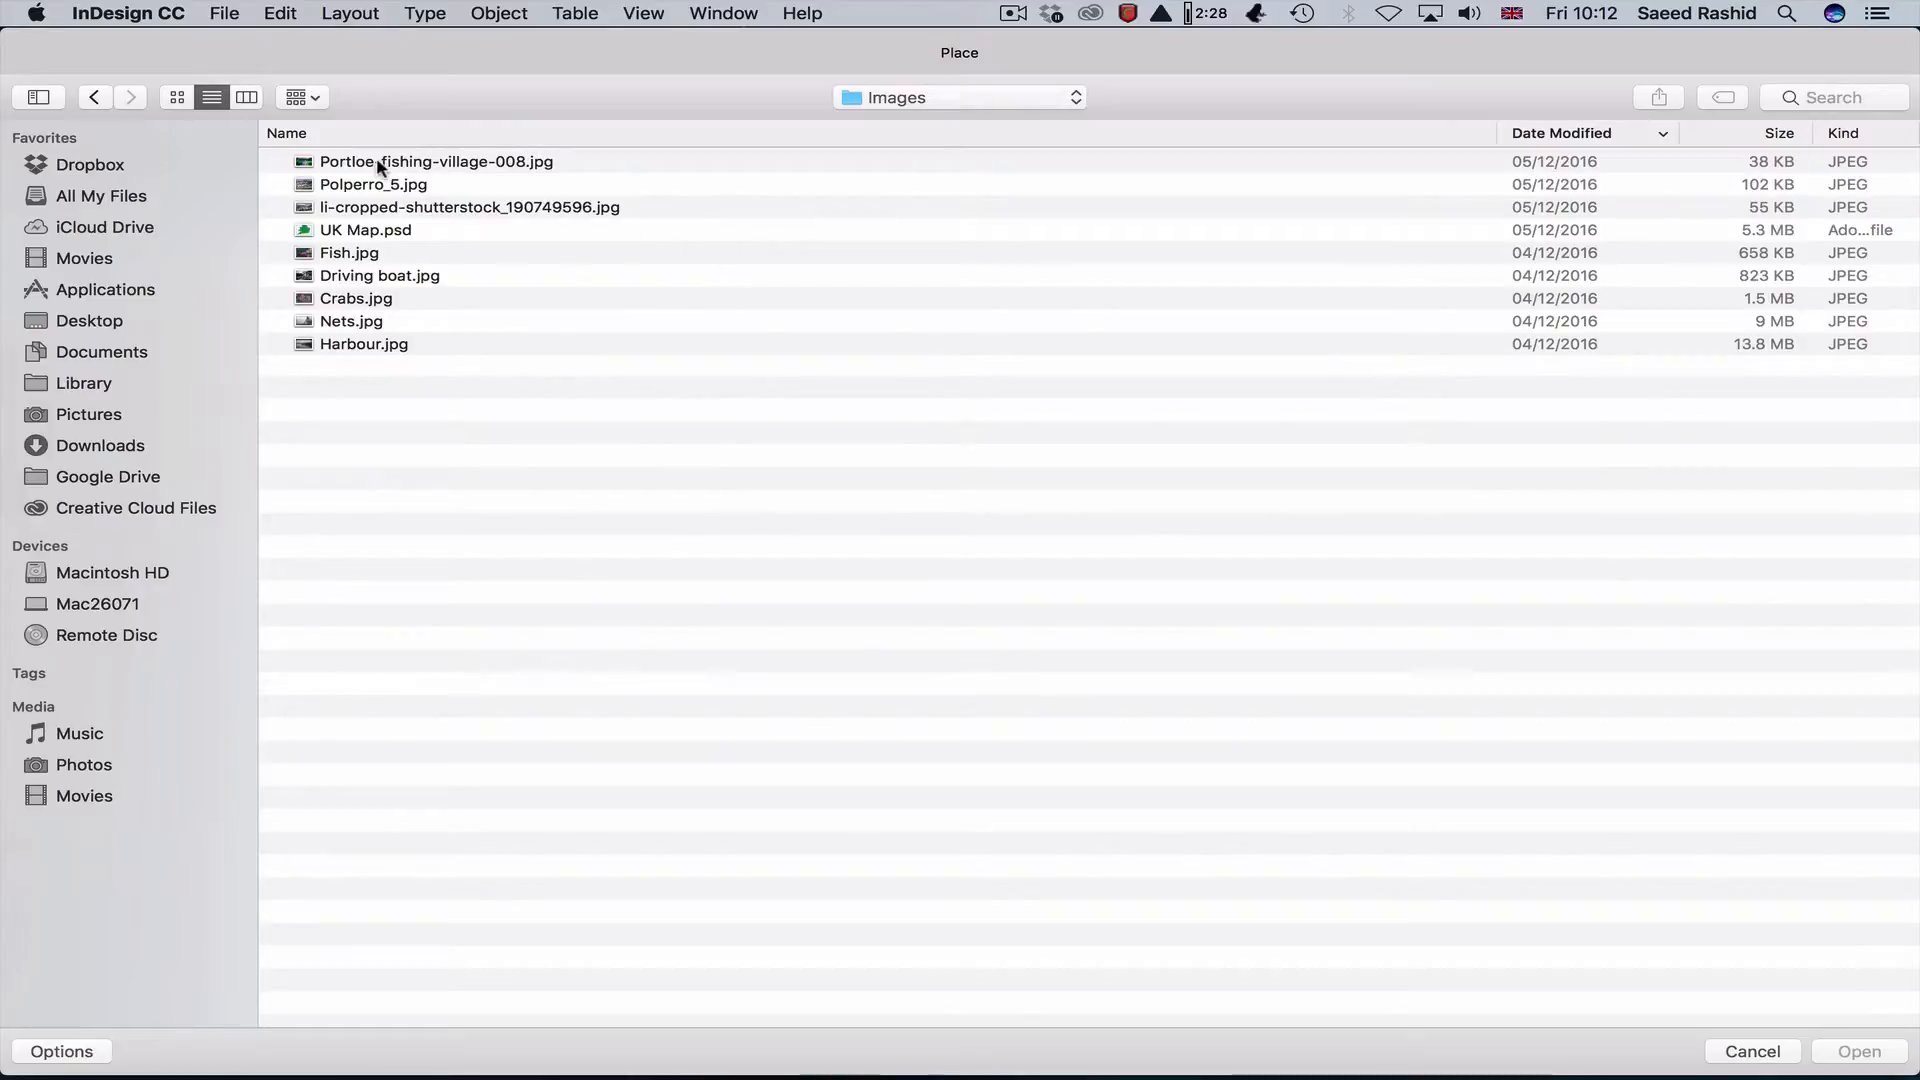
pyautogui.click(340, 298)
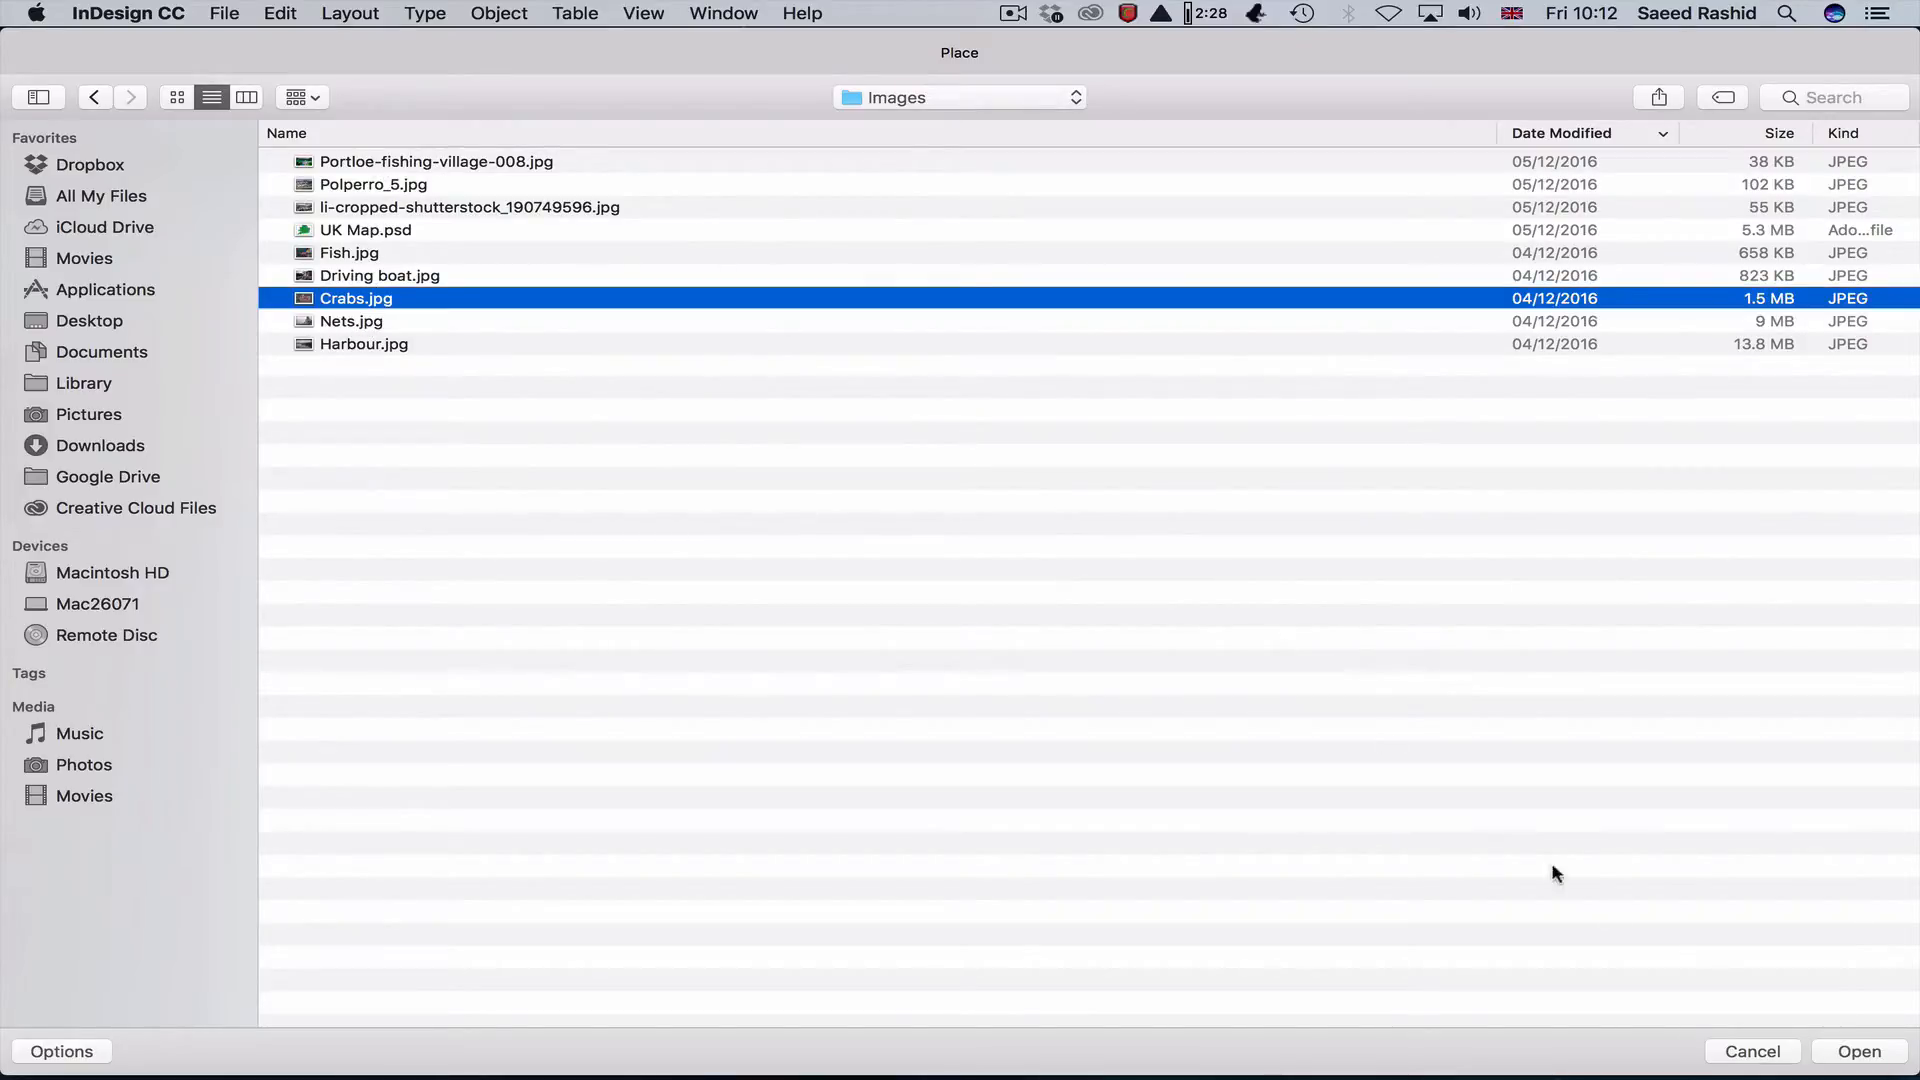
pyautogui.click(1860, 1052)
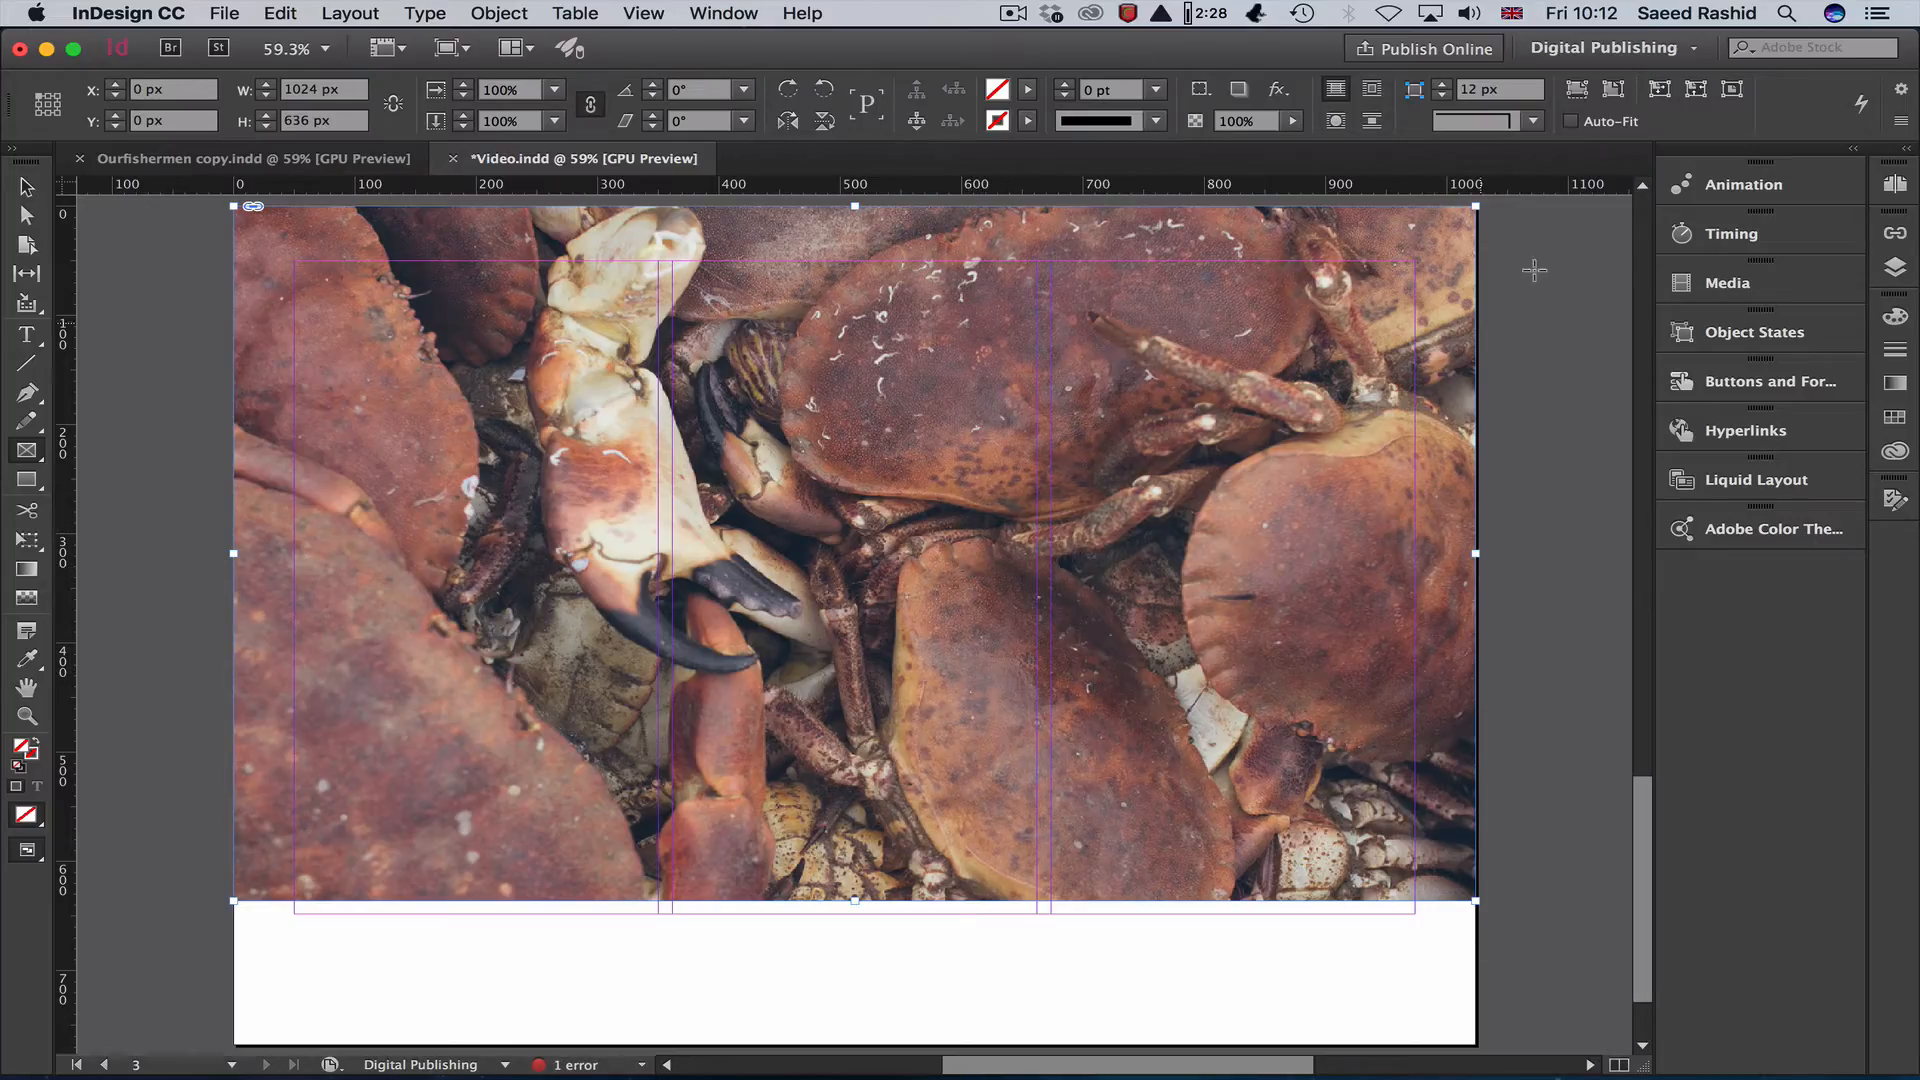
pyautogui.click(1577, 90)
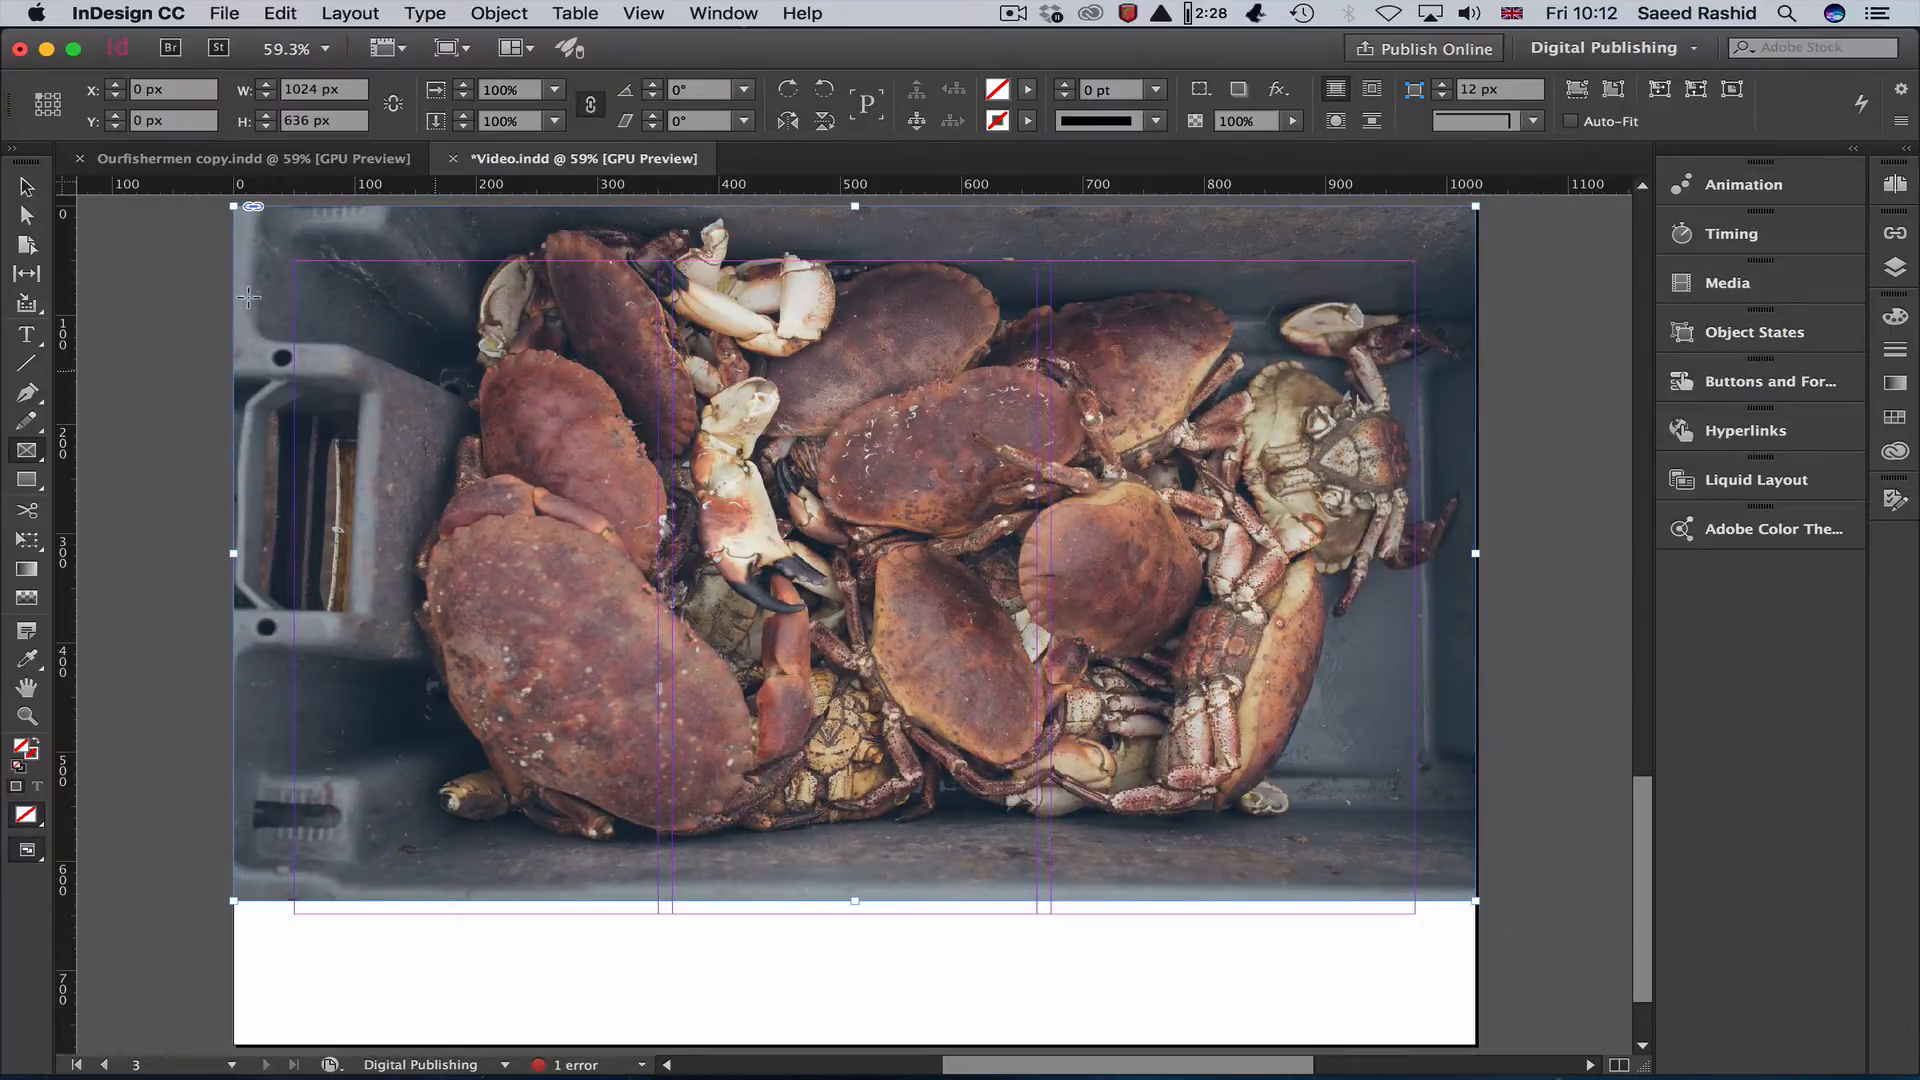
# Draw a text frame about 424 × 80 px below the crab image and set its text to 24 pt, right-aligned.
pyautogui.click(27, 337)
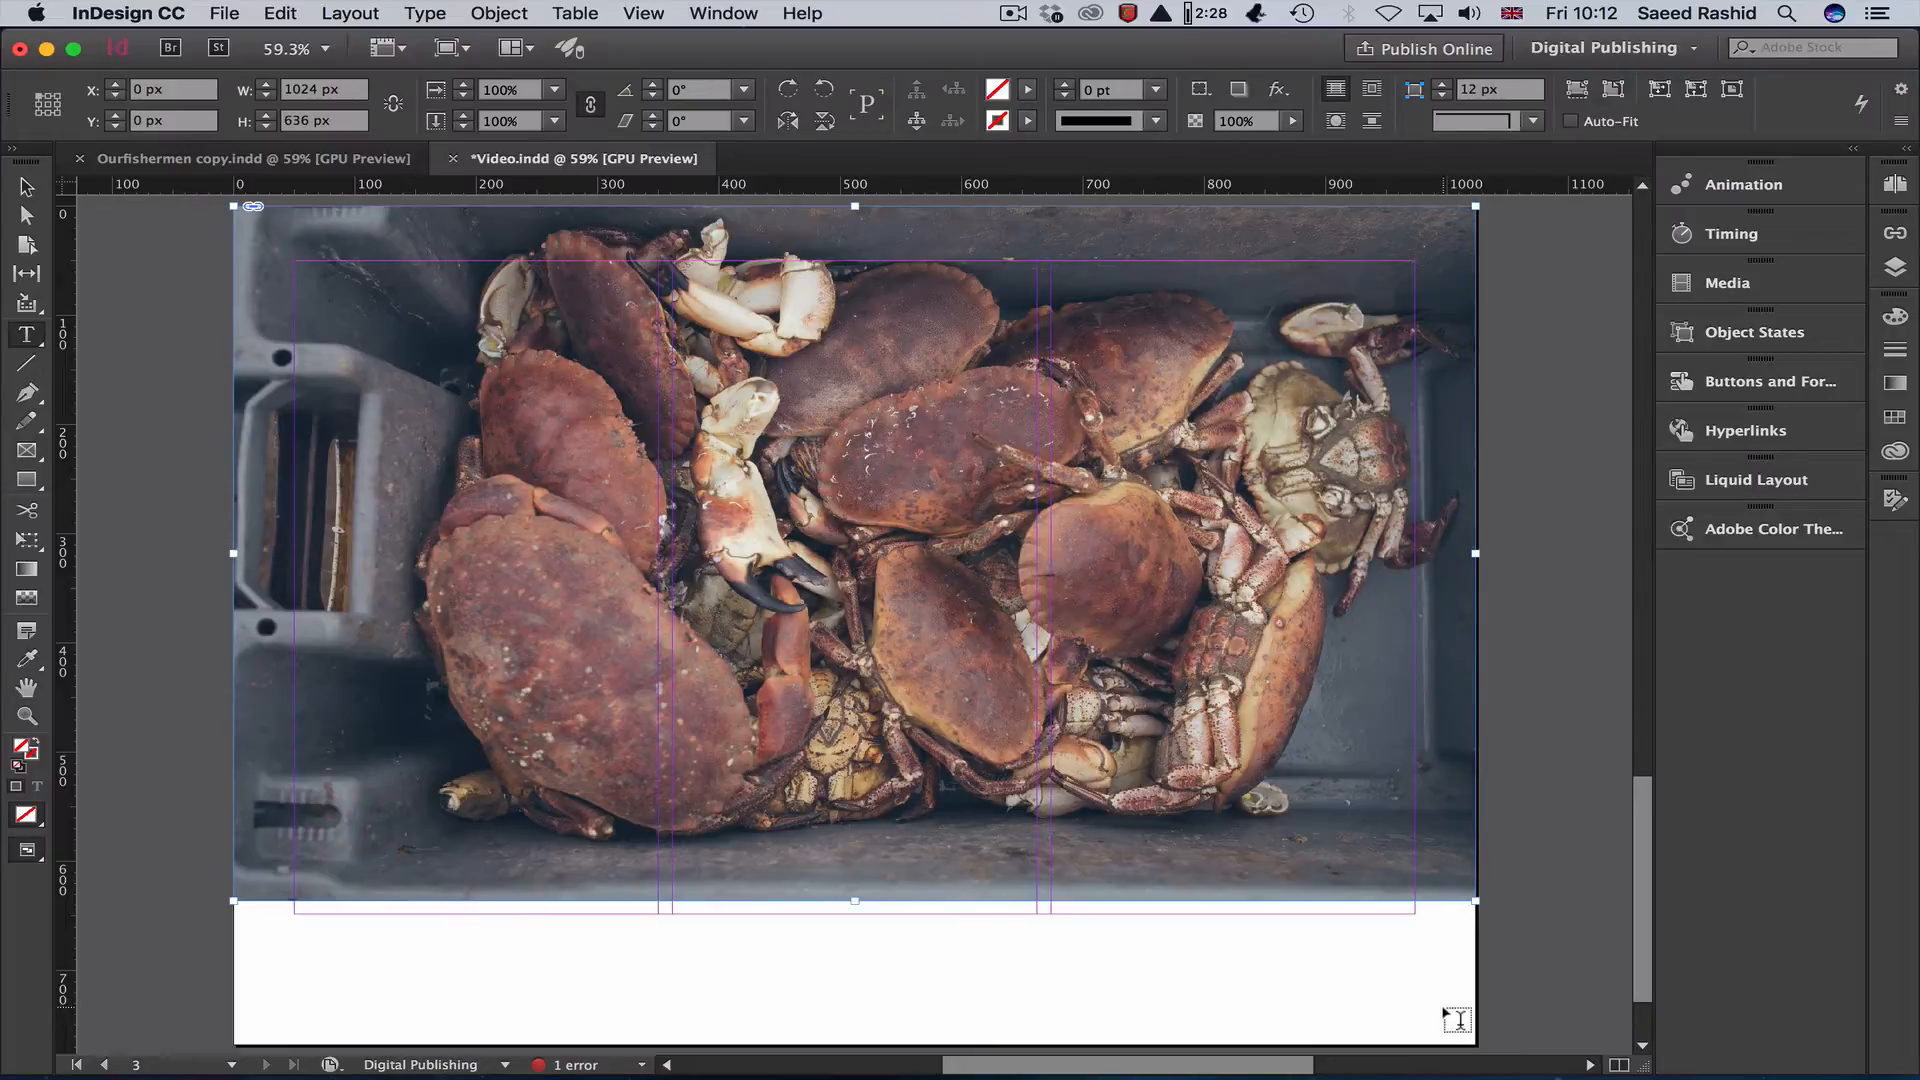
pyautogui.moveTo(1440, 1010); pyautogui.dragTo(928, 921)
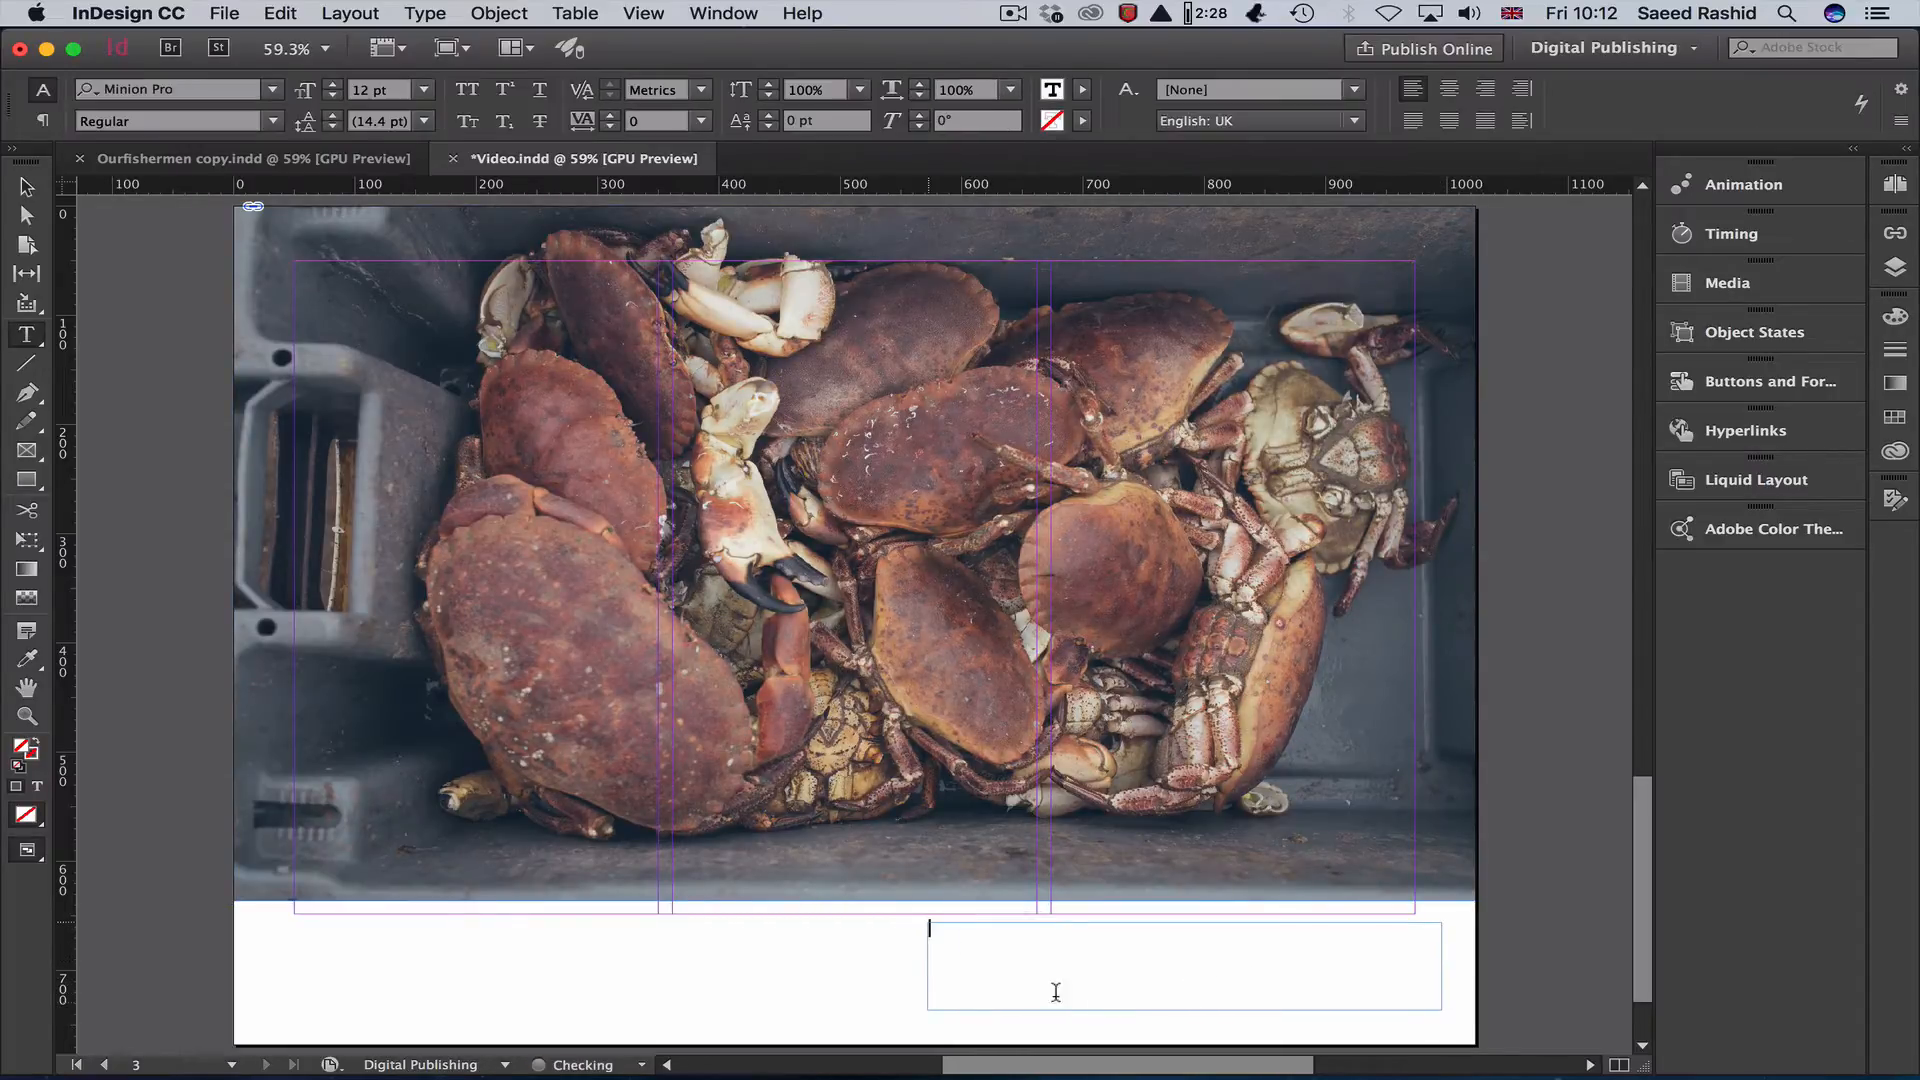
pyautogui.click(425, 91)
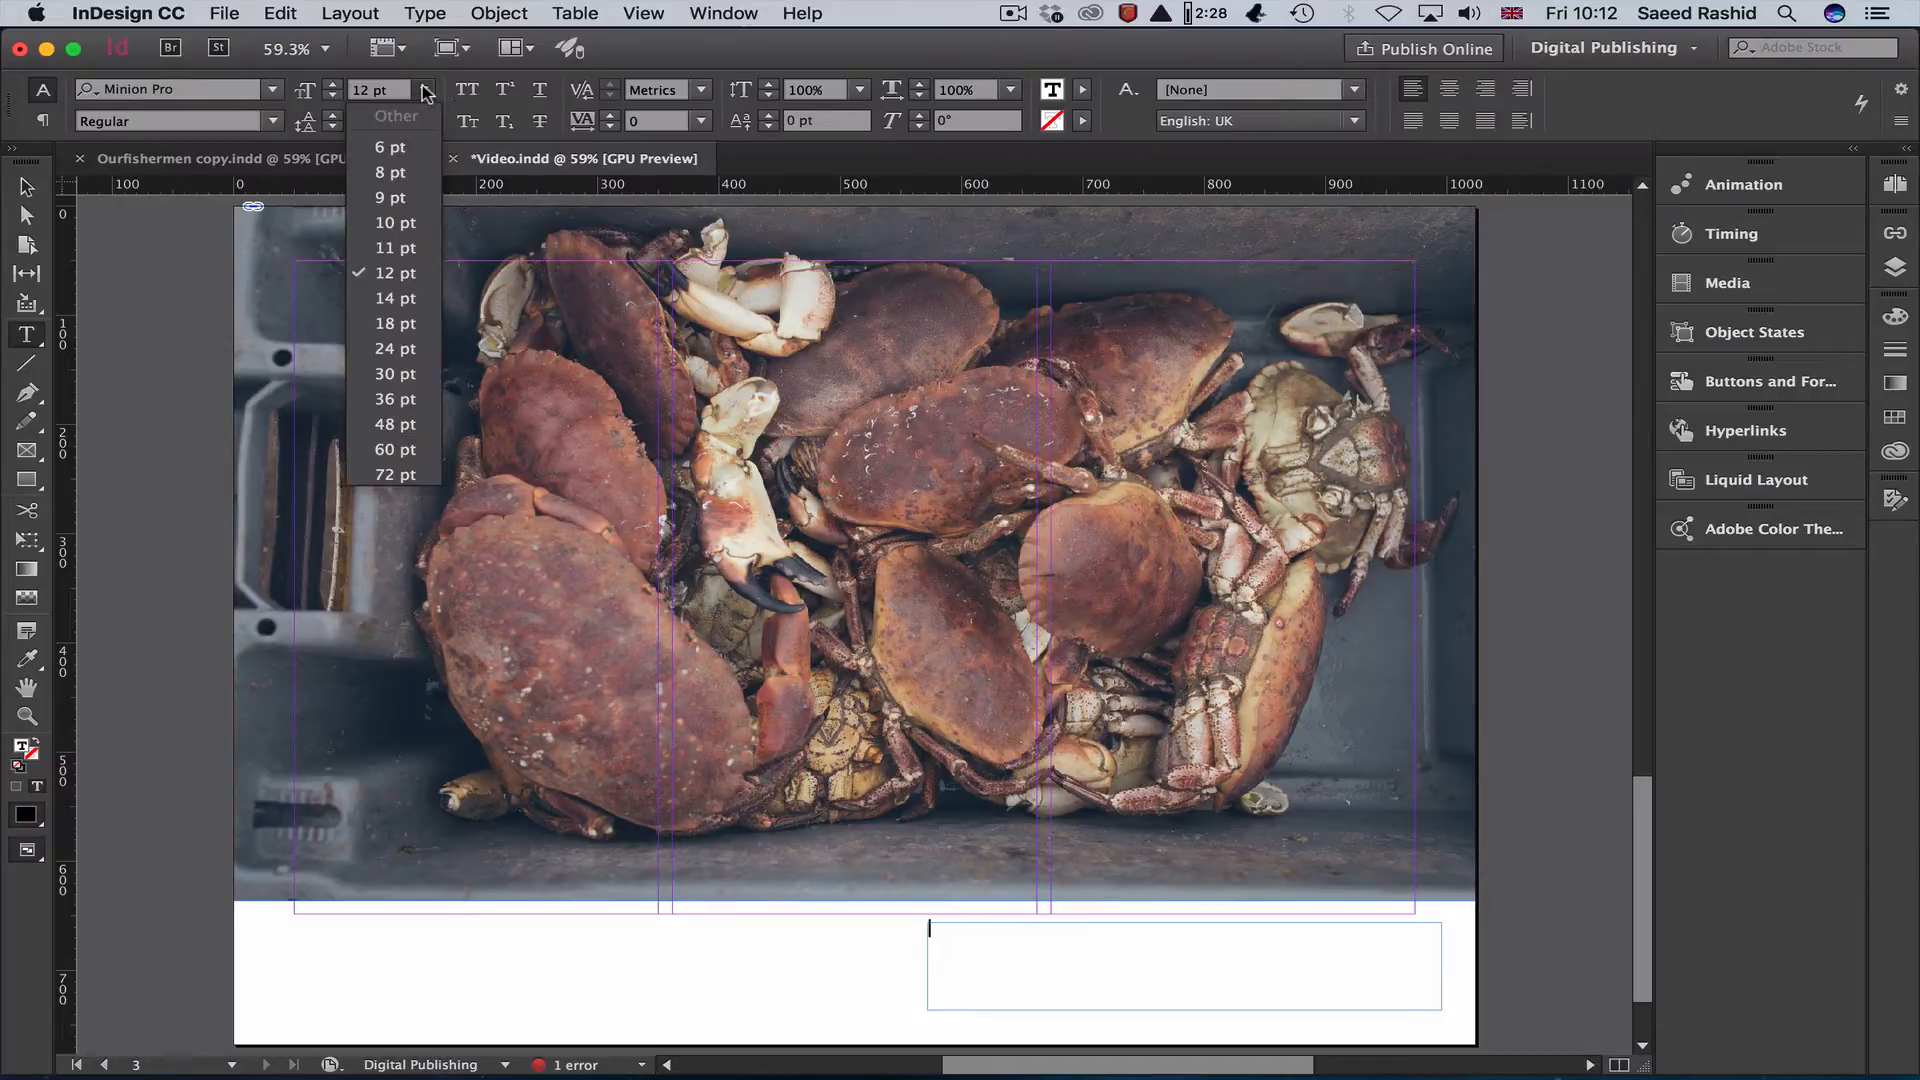
pyautogui.click(409, 350)
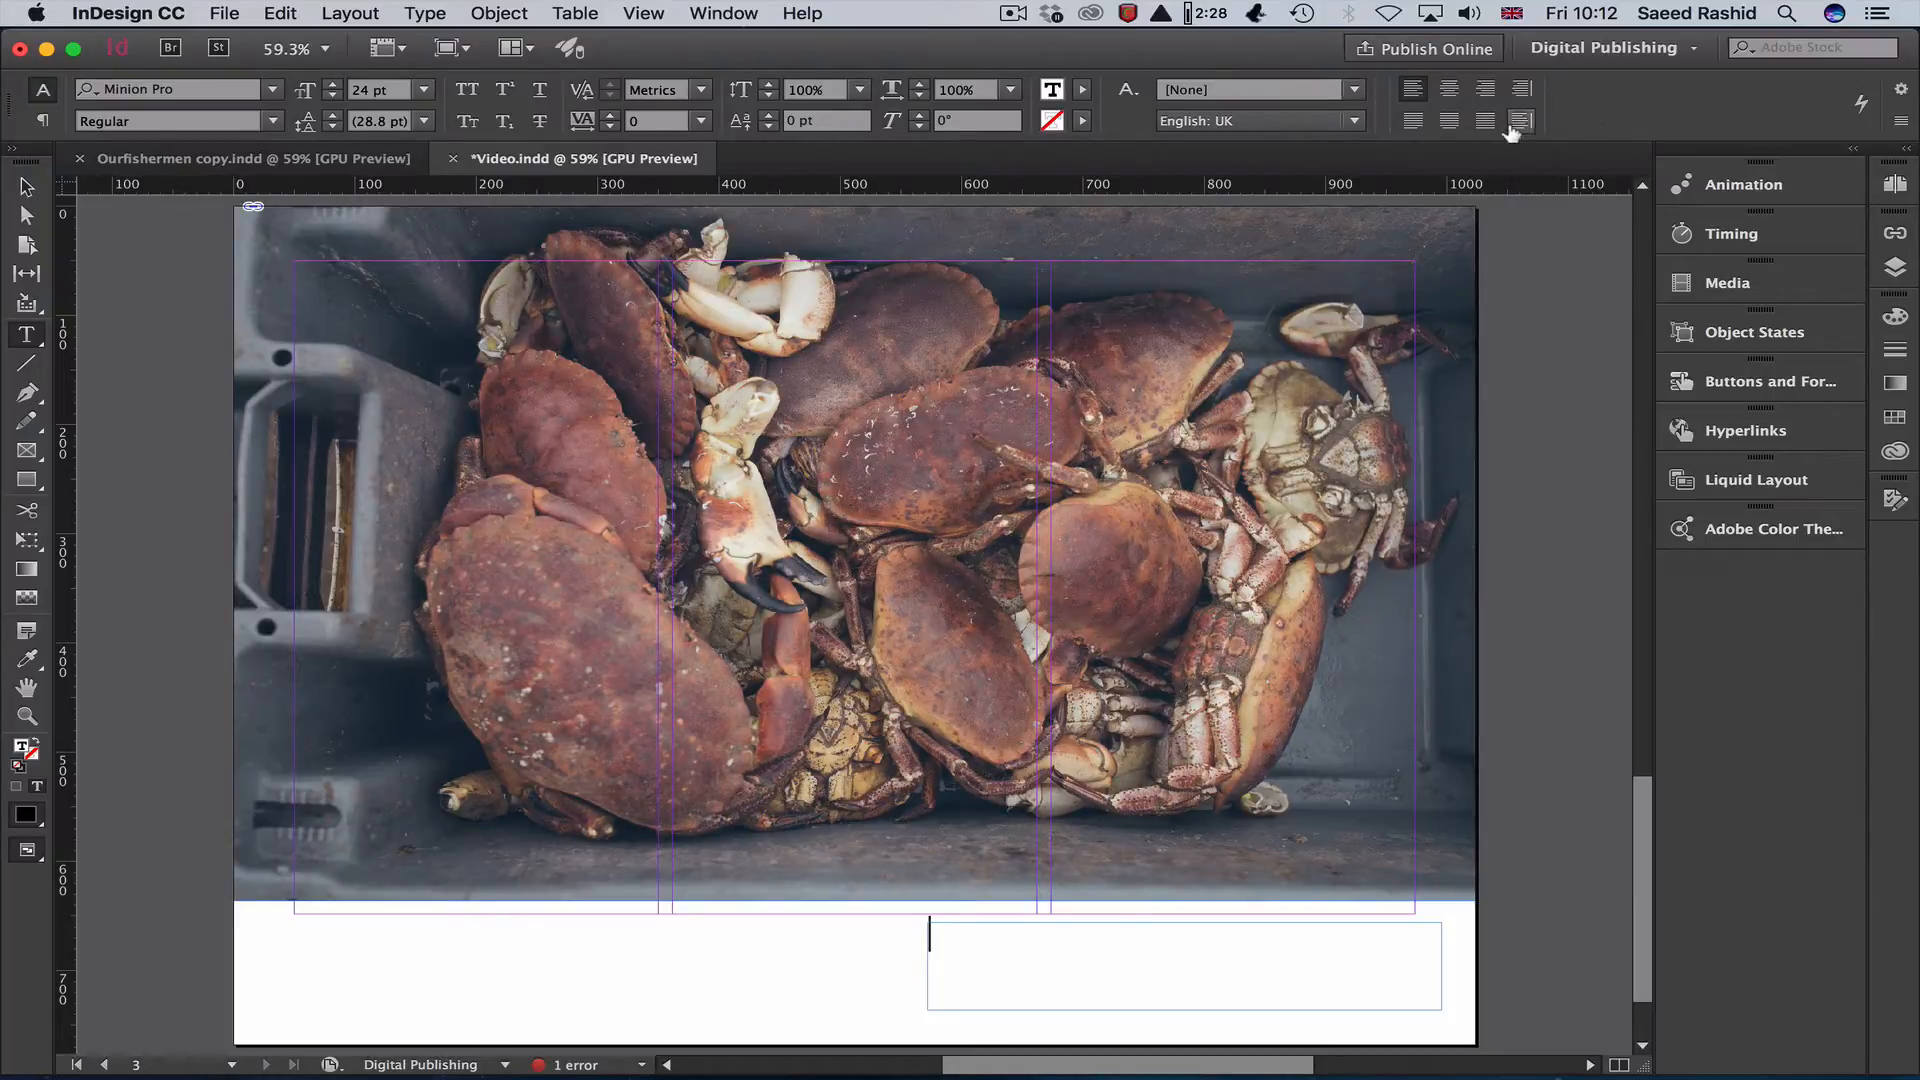
pyautogui.click(1486, 89)
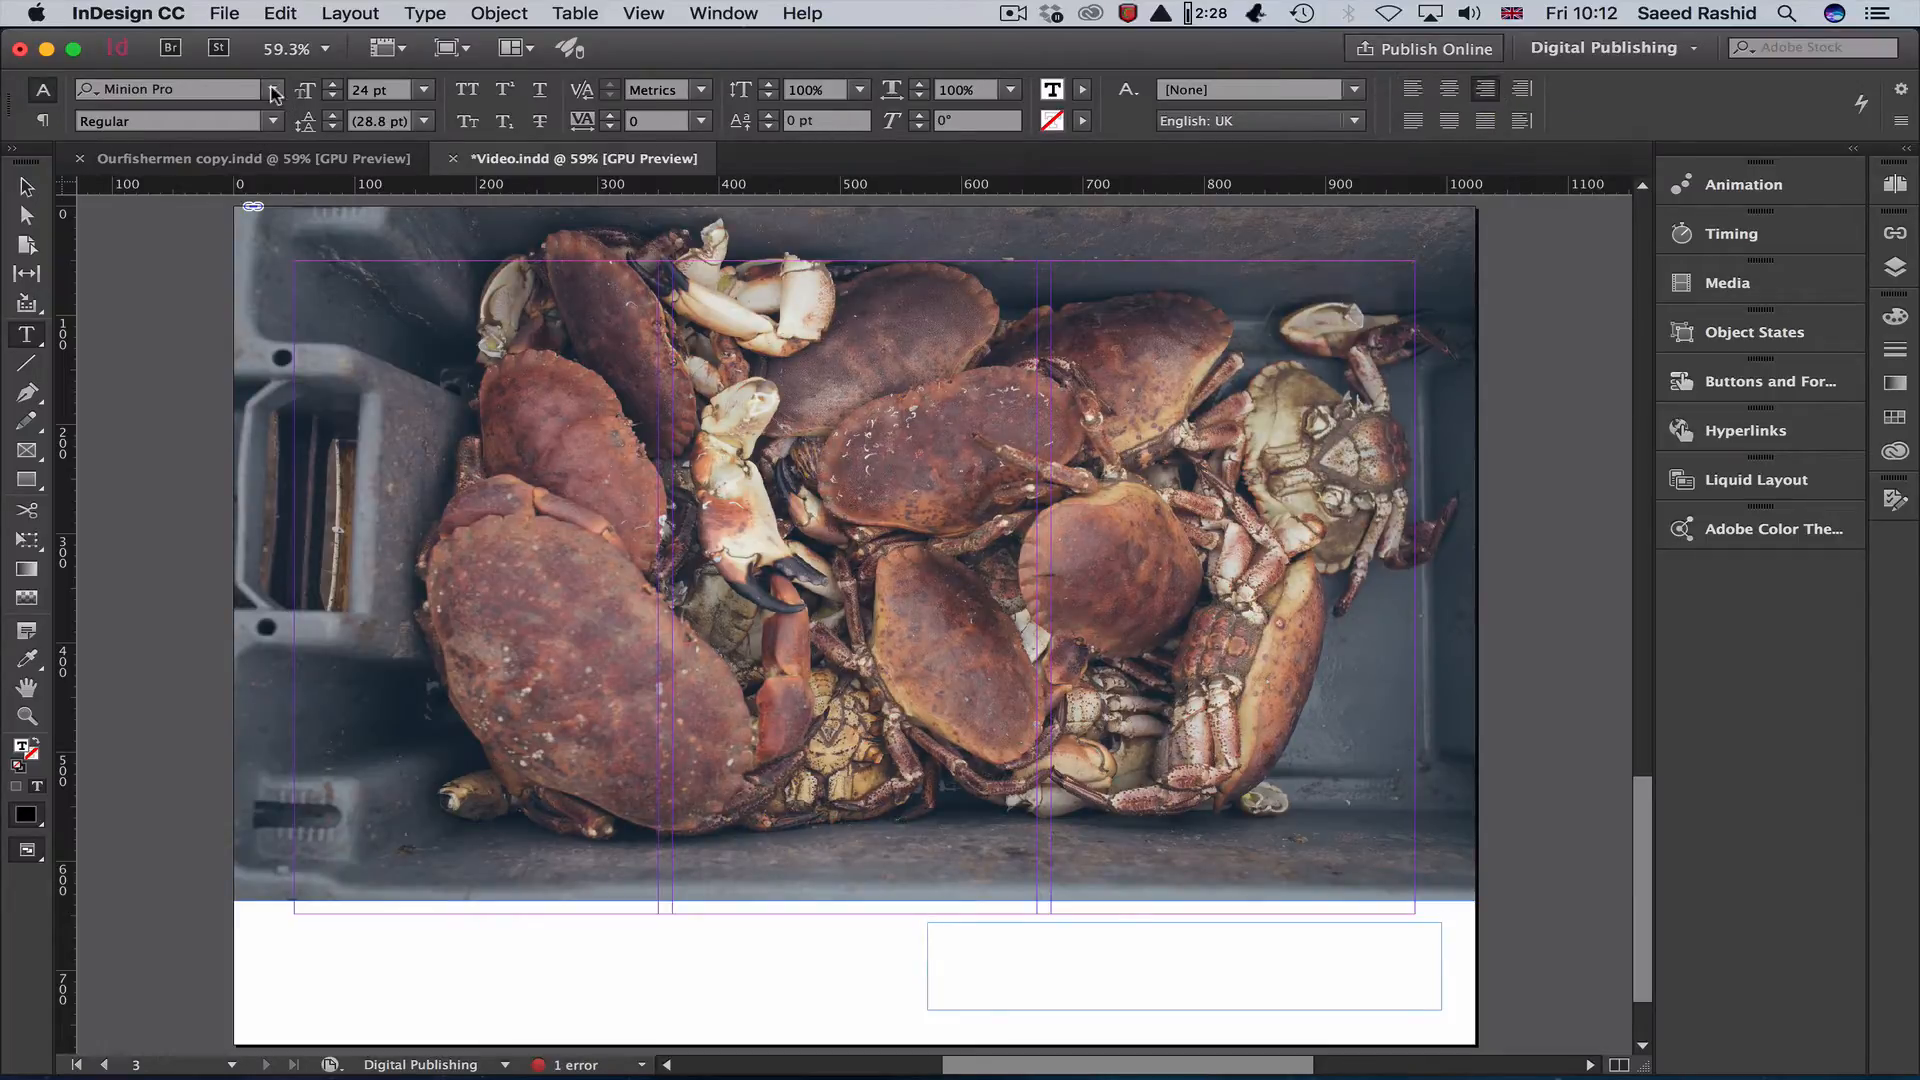
# Set the caption font to Gill Sans Regular and fill the text frame with placeholder text.
pyautogui.click(170, 89)
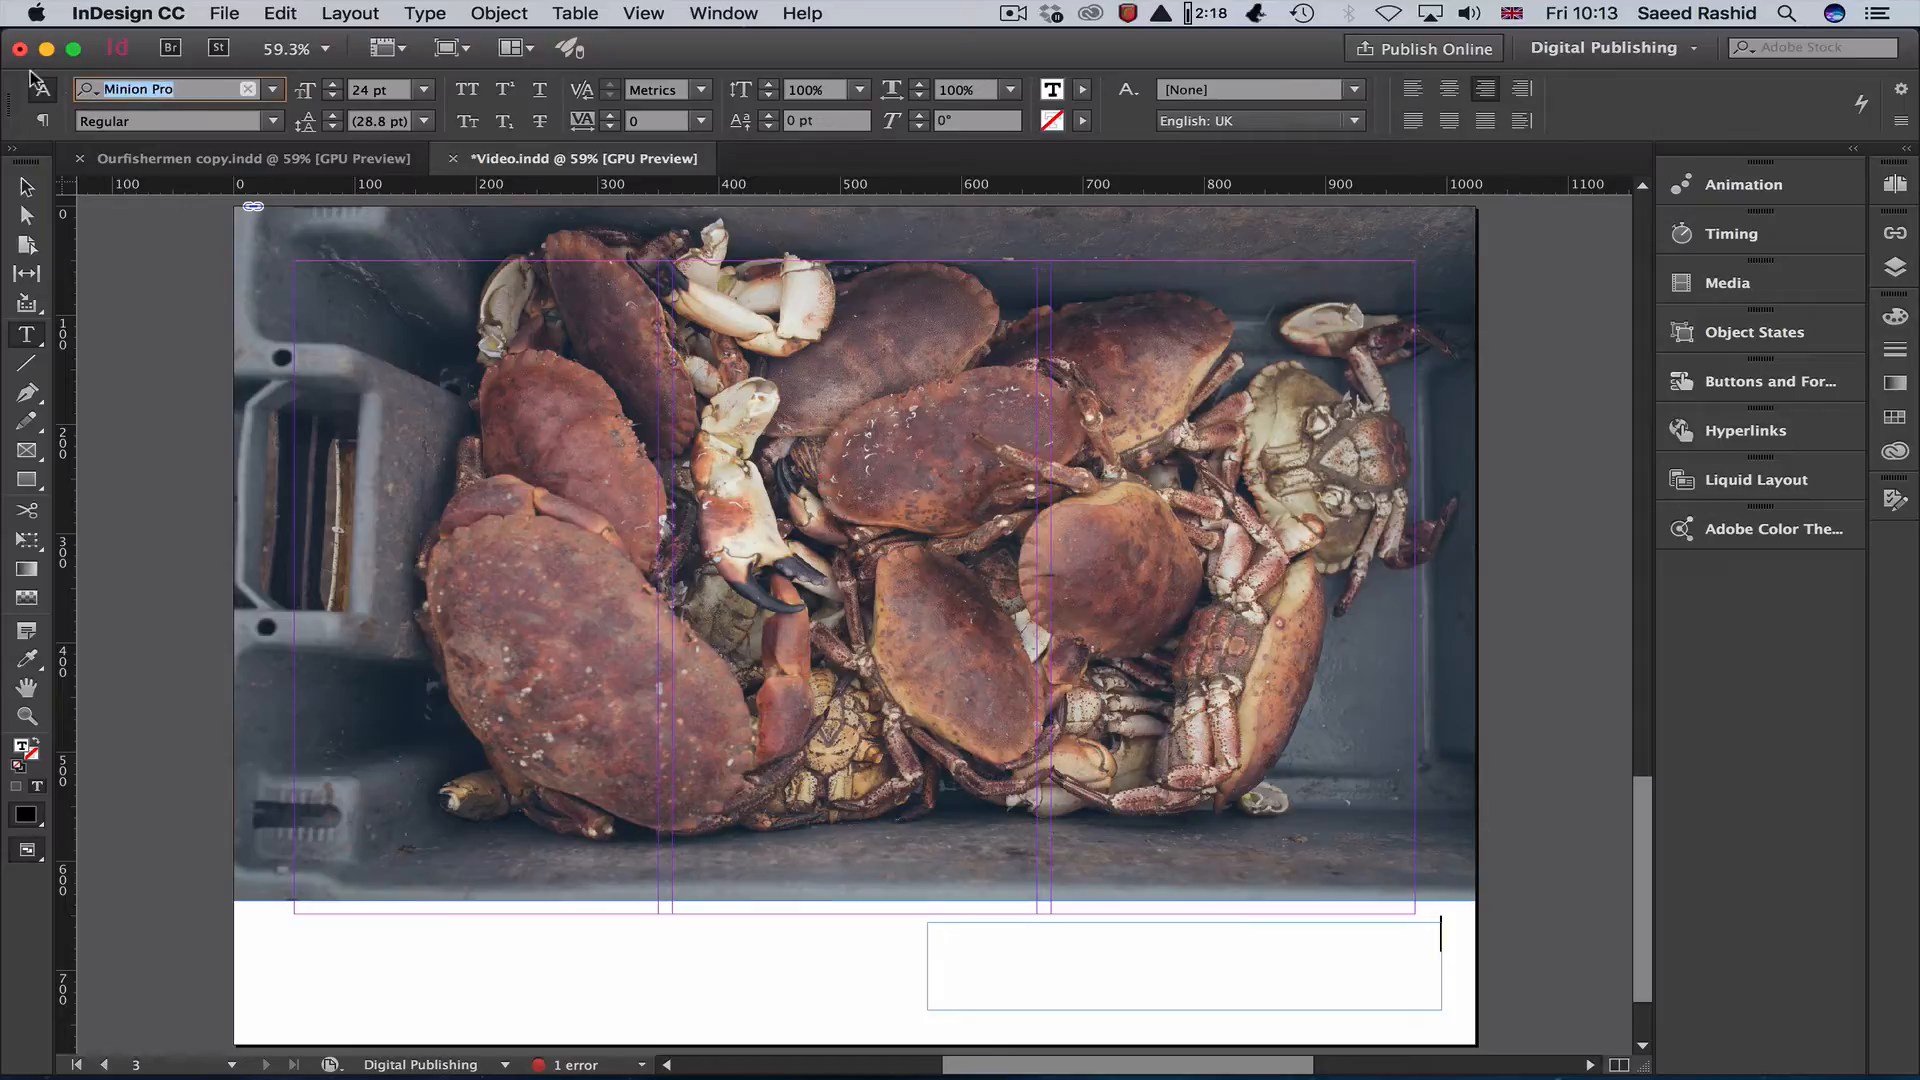
pyautogui.write('gil')
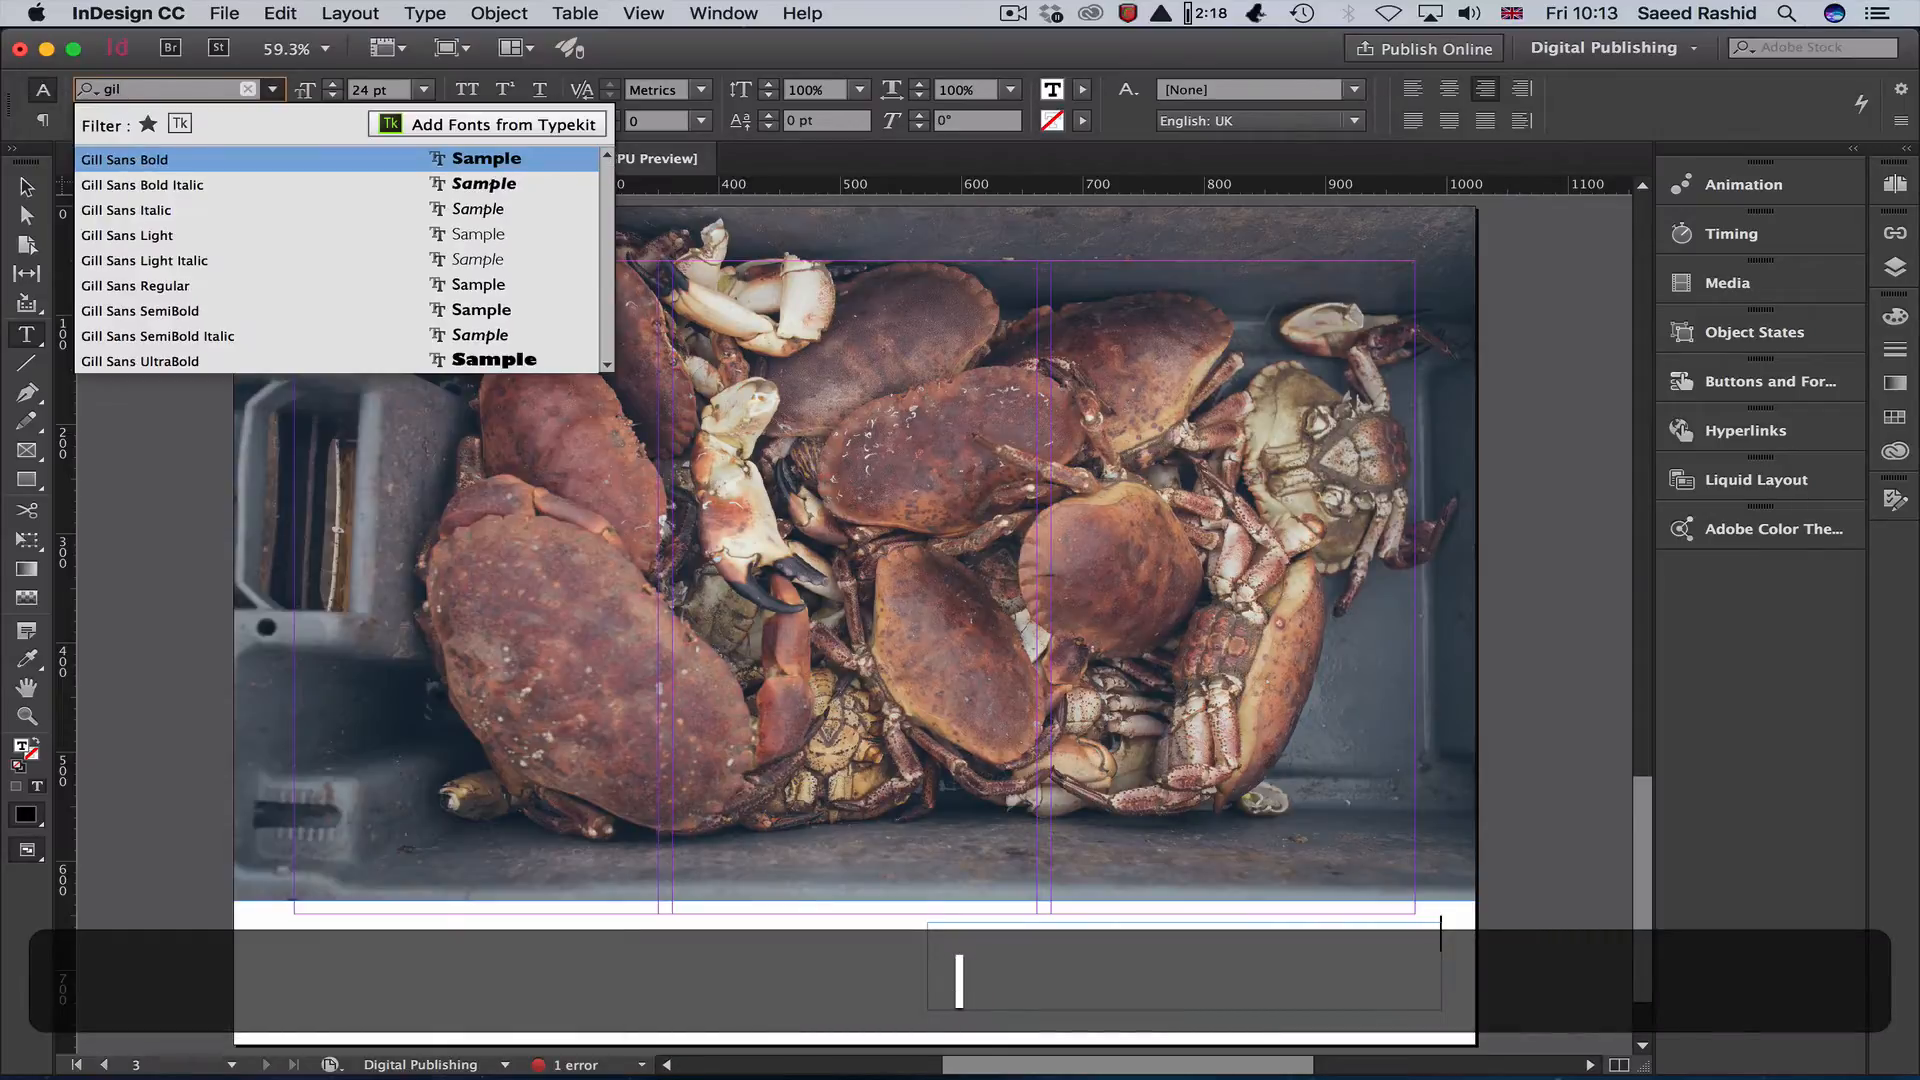
pyautogui.click(230, 289)
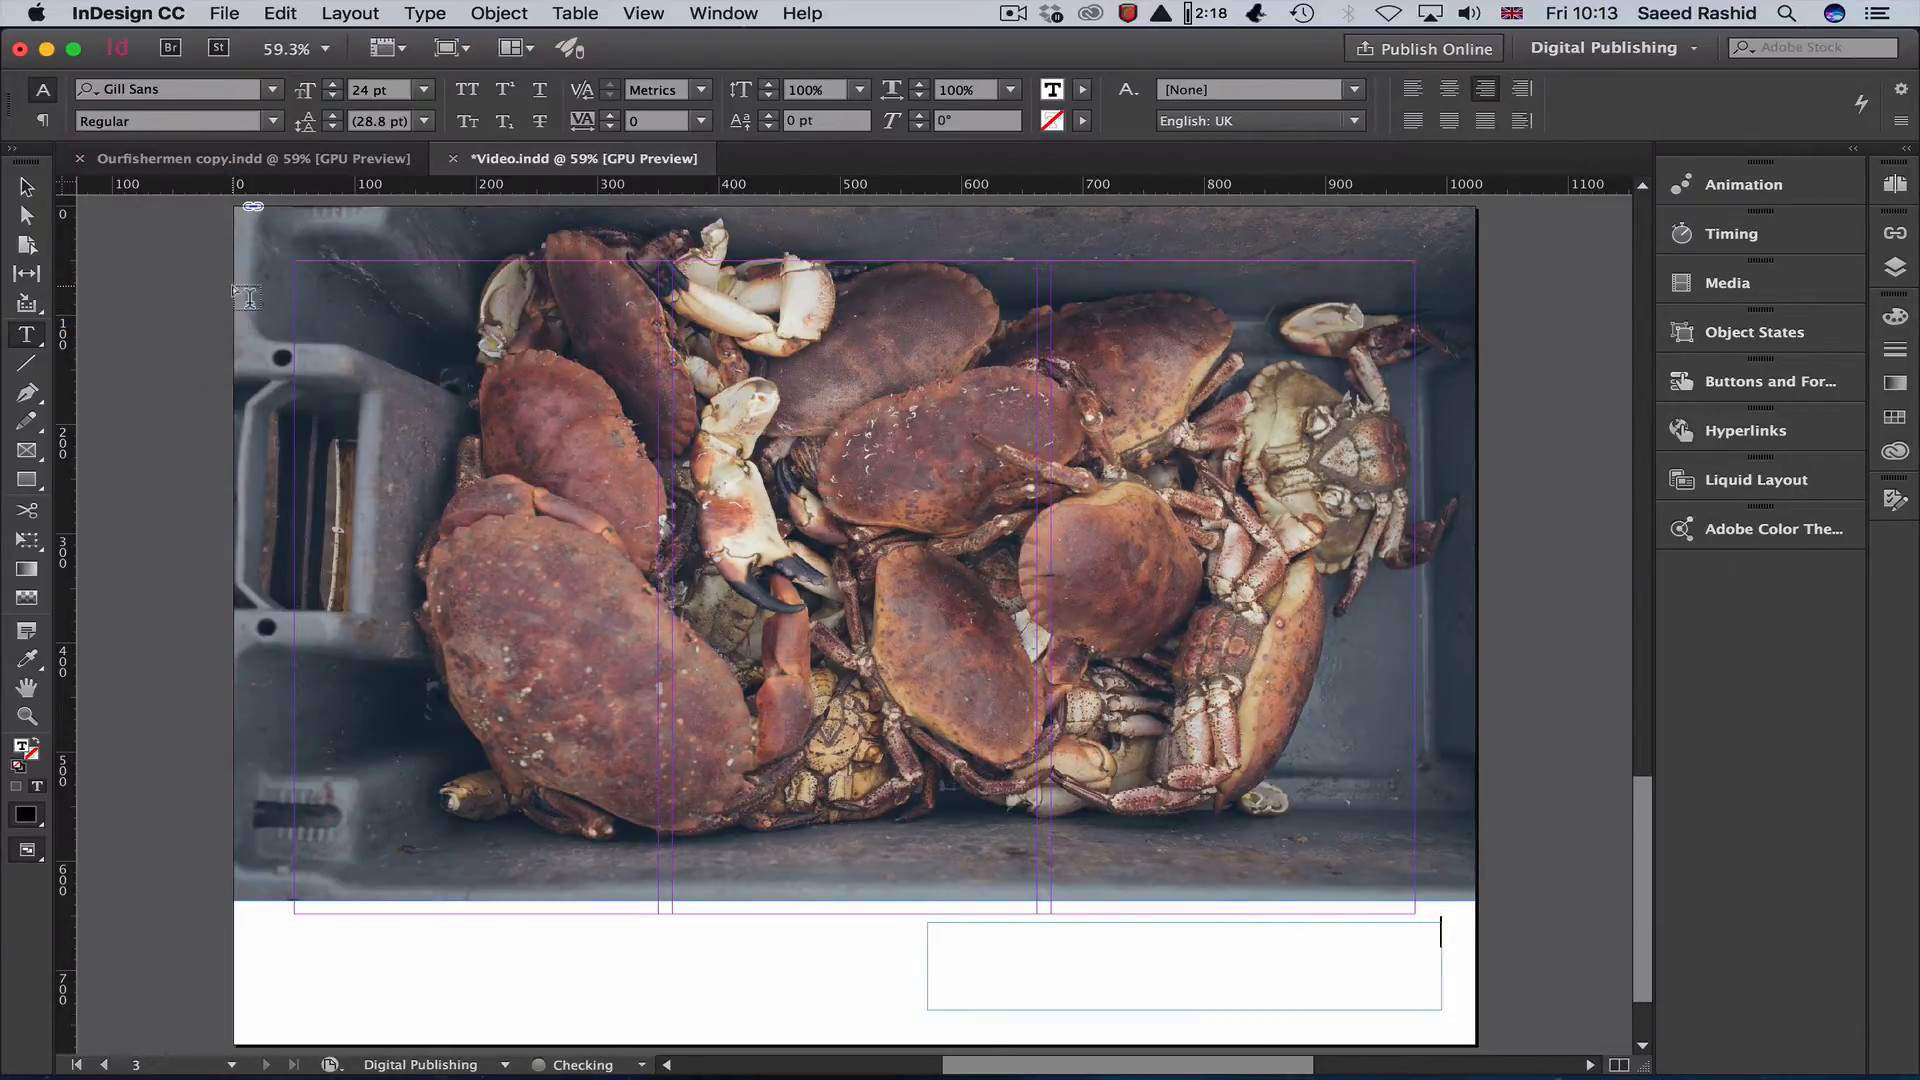
pyautogui.click(425, 13)
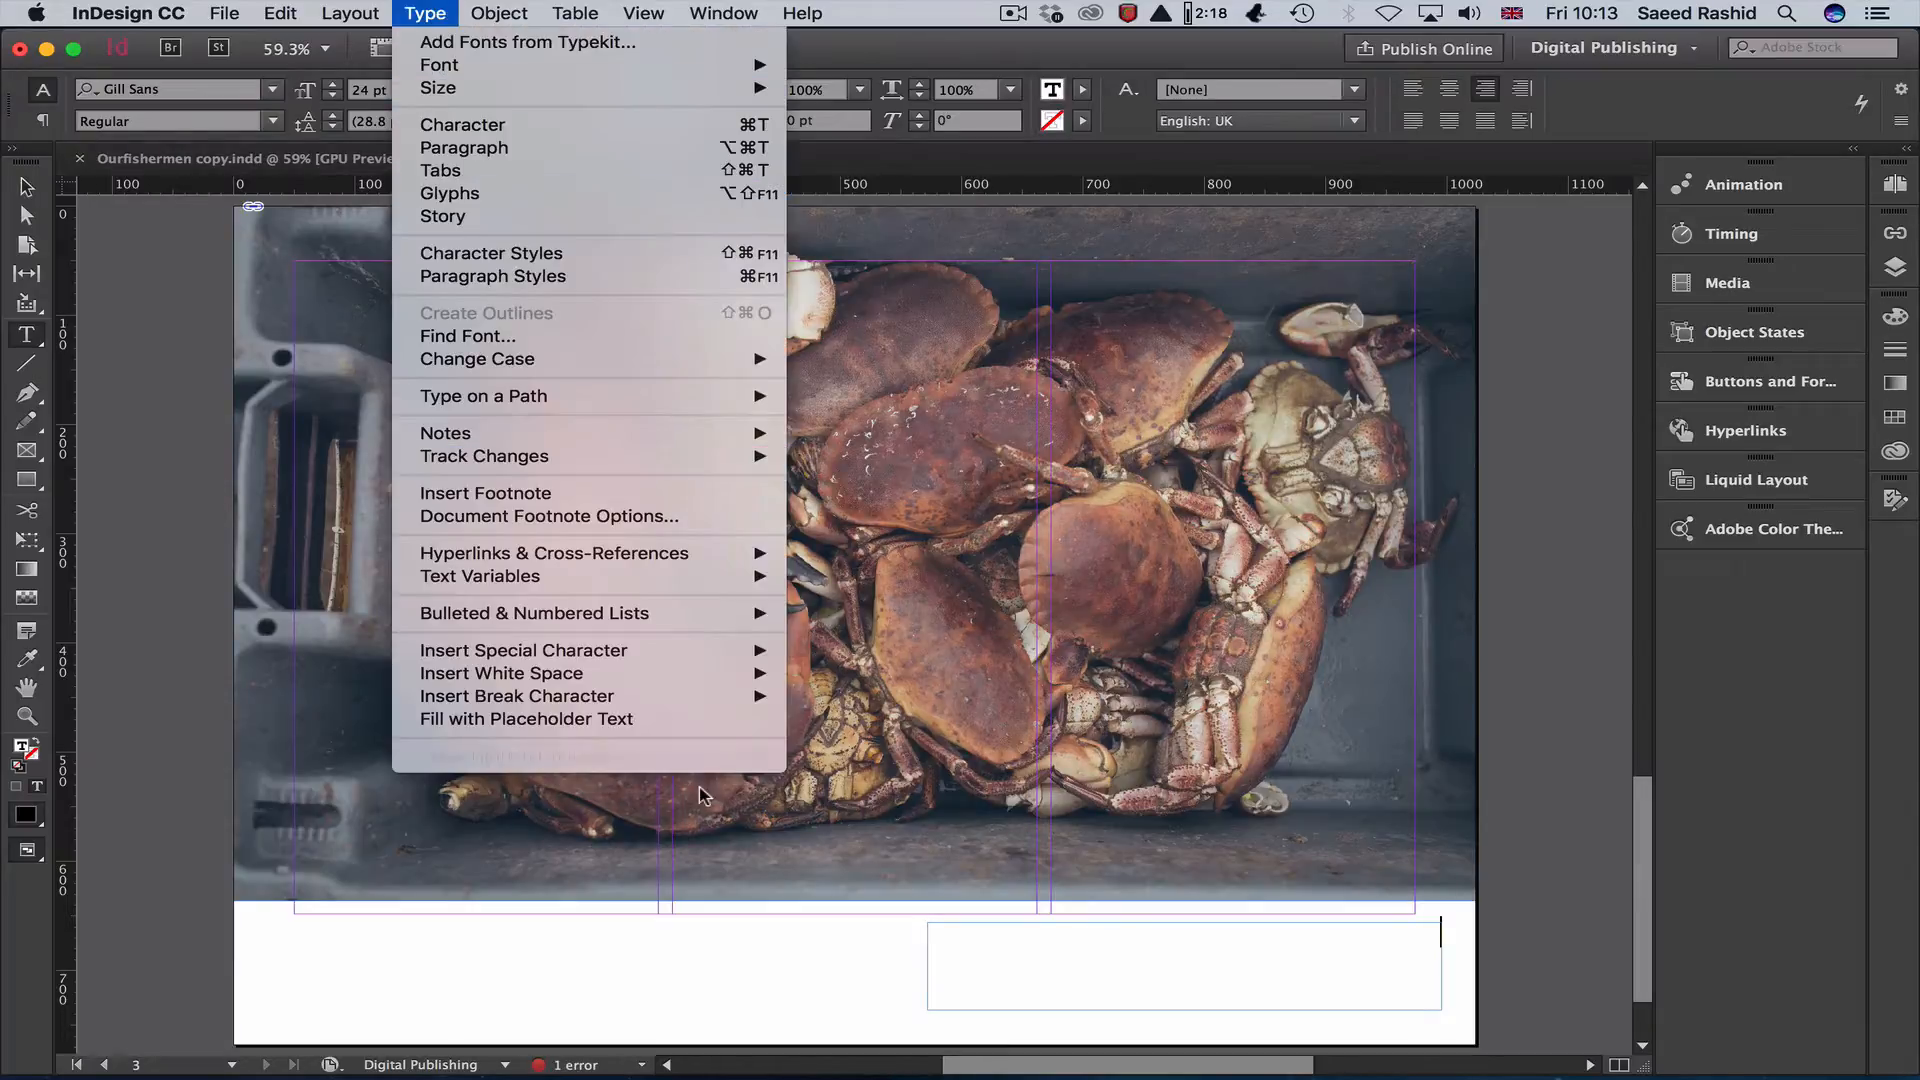
pyautogui.click(690, 718)
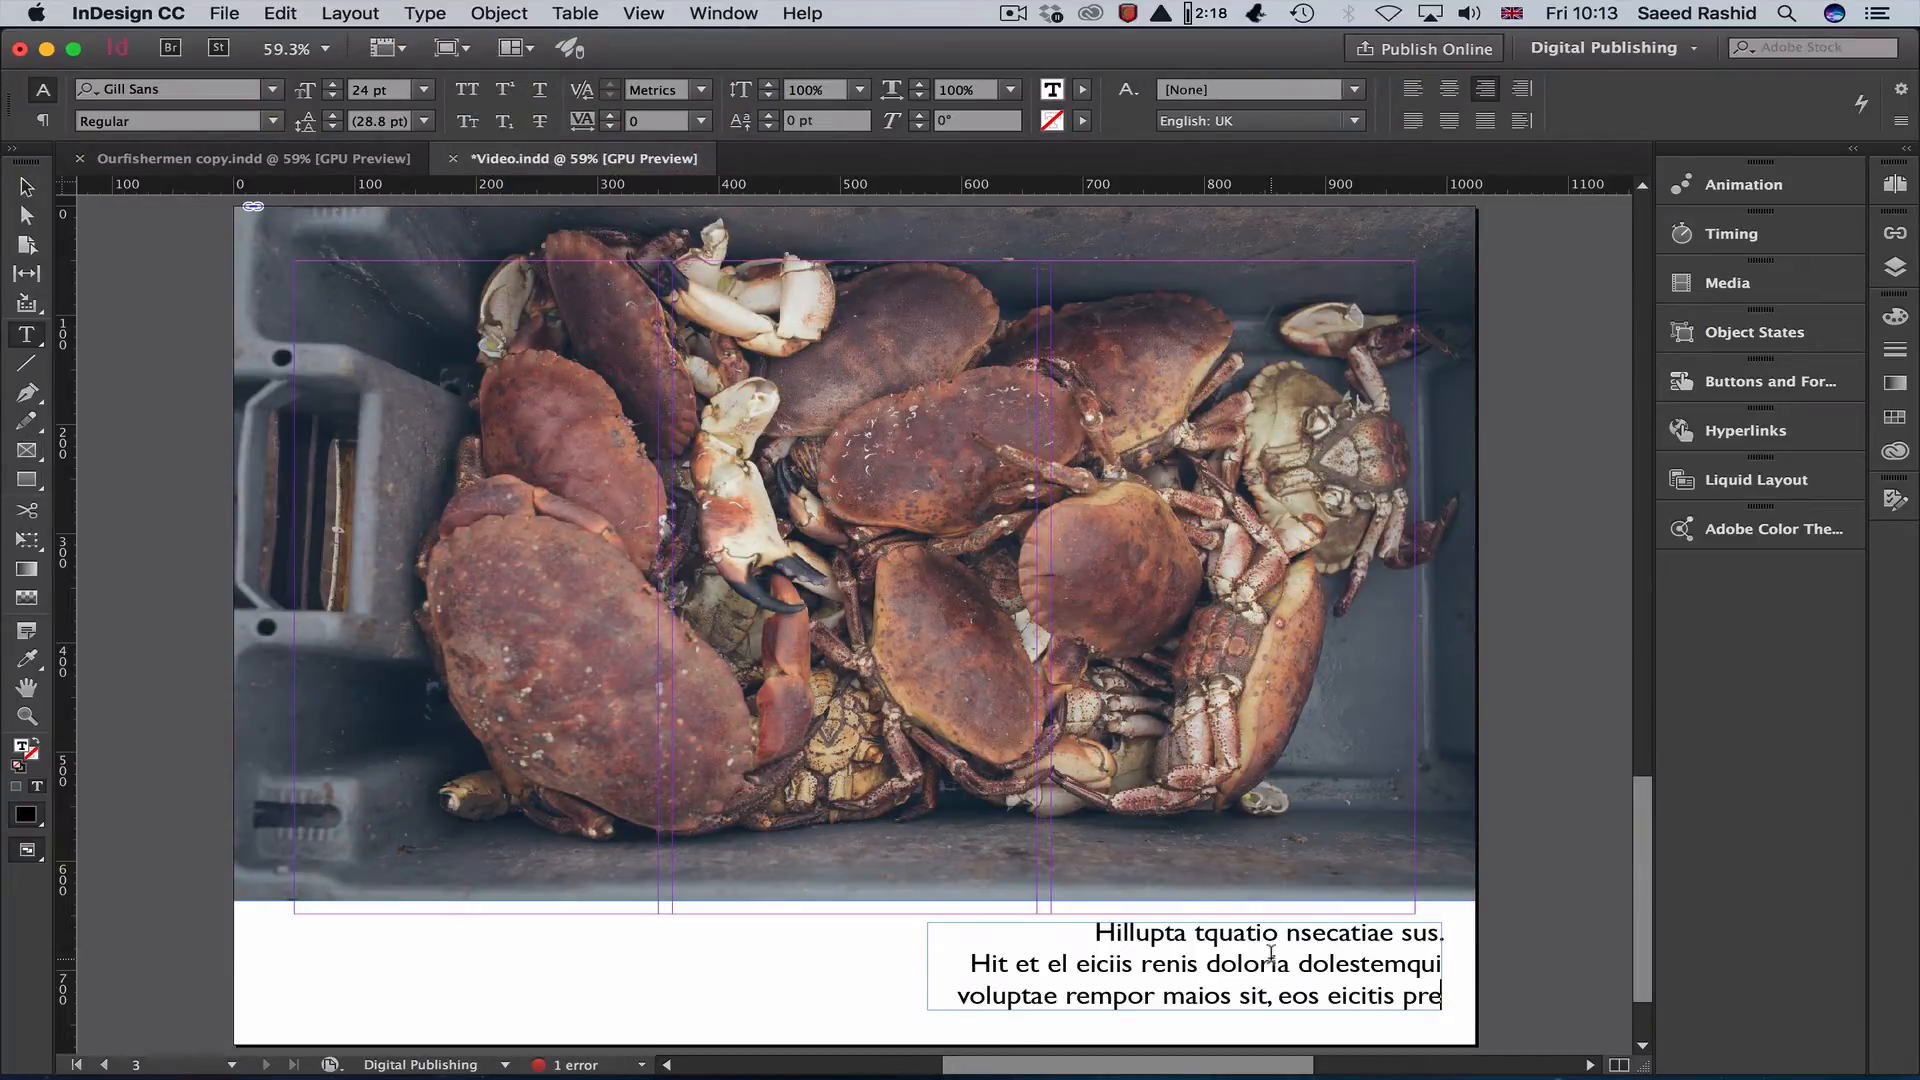
# Select all the placeholder text in the caption and change its font style to SemiBold.
pyautogui.moveTo(1442, 997); pyautogui.dragTo(969, 964)
pyautogui.click(1136, 962)
pyautogui.tripleClick(1137, 961)
pyautogui.click(1137, 962)
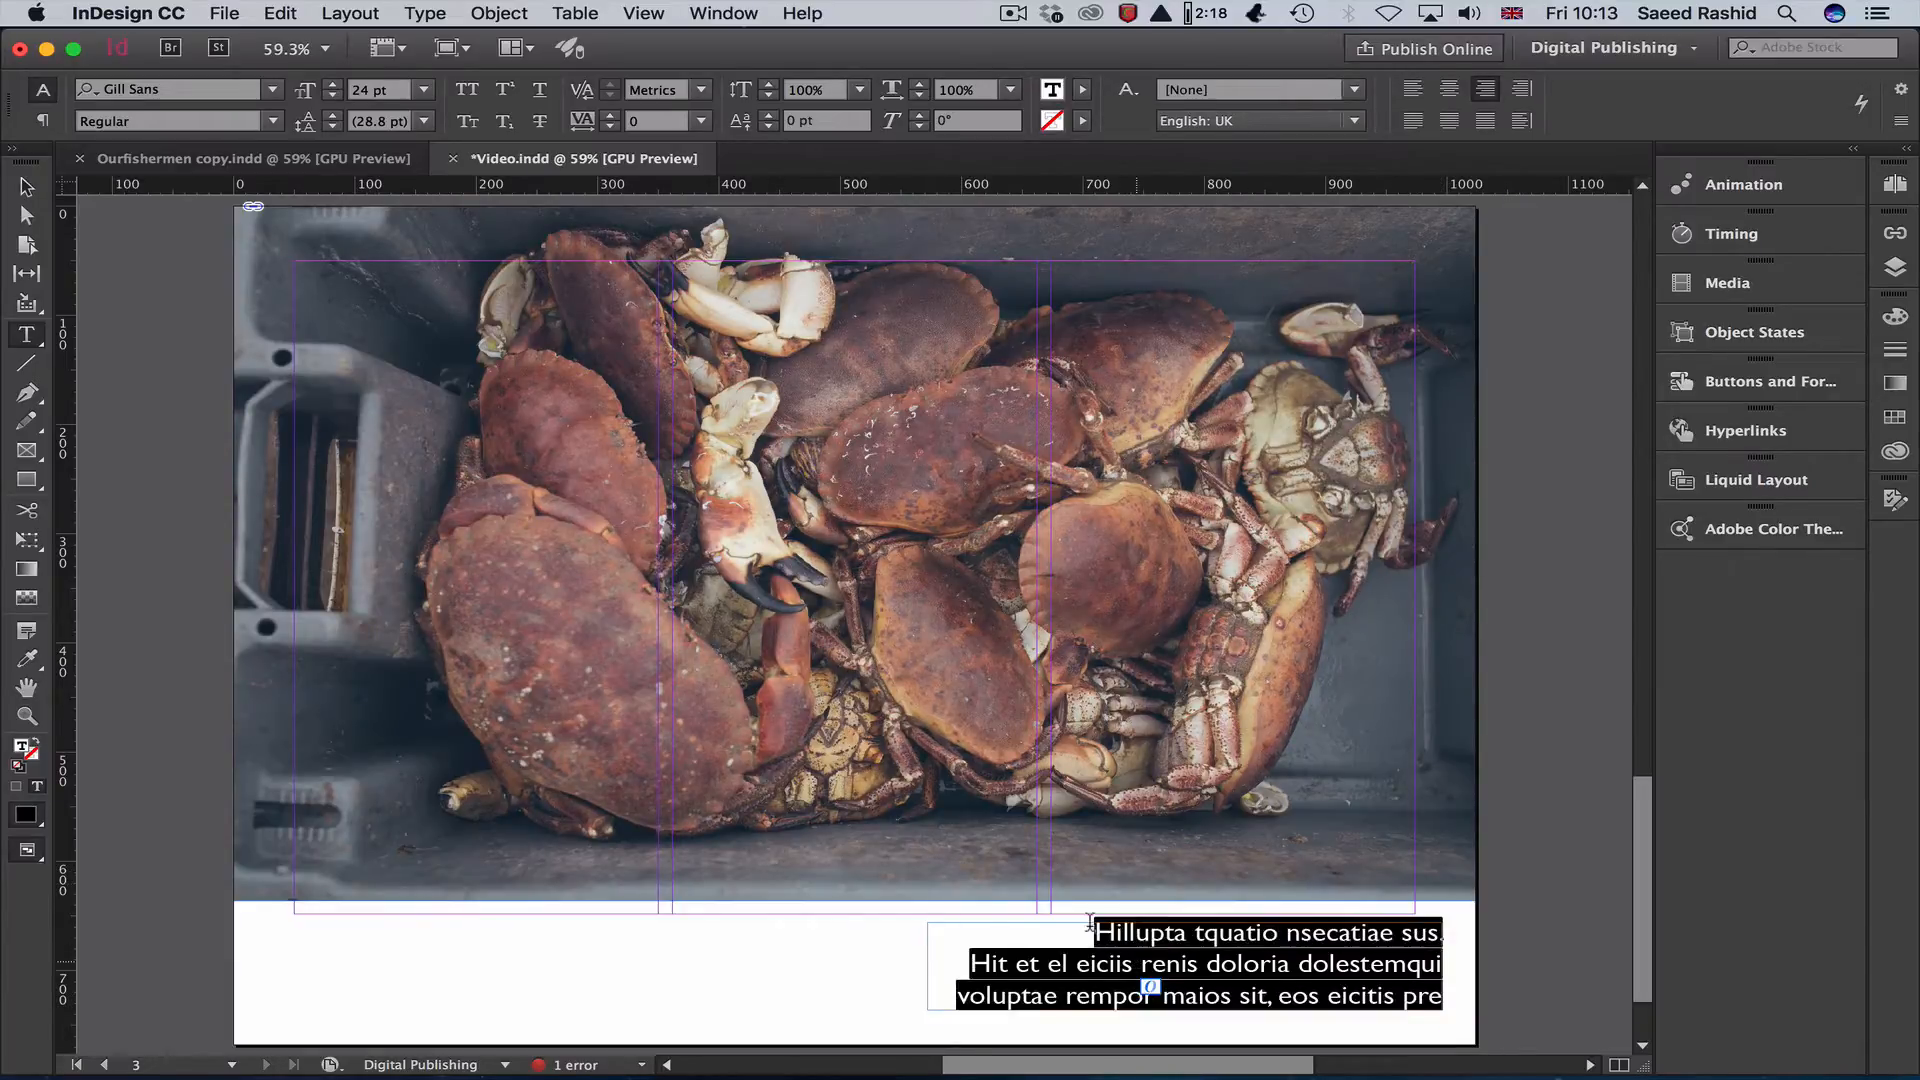
pyautogui.click(272, 121)
pyautogui.click(221, 254)
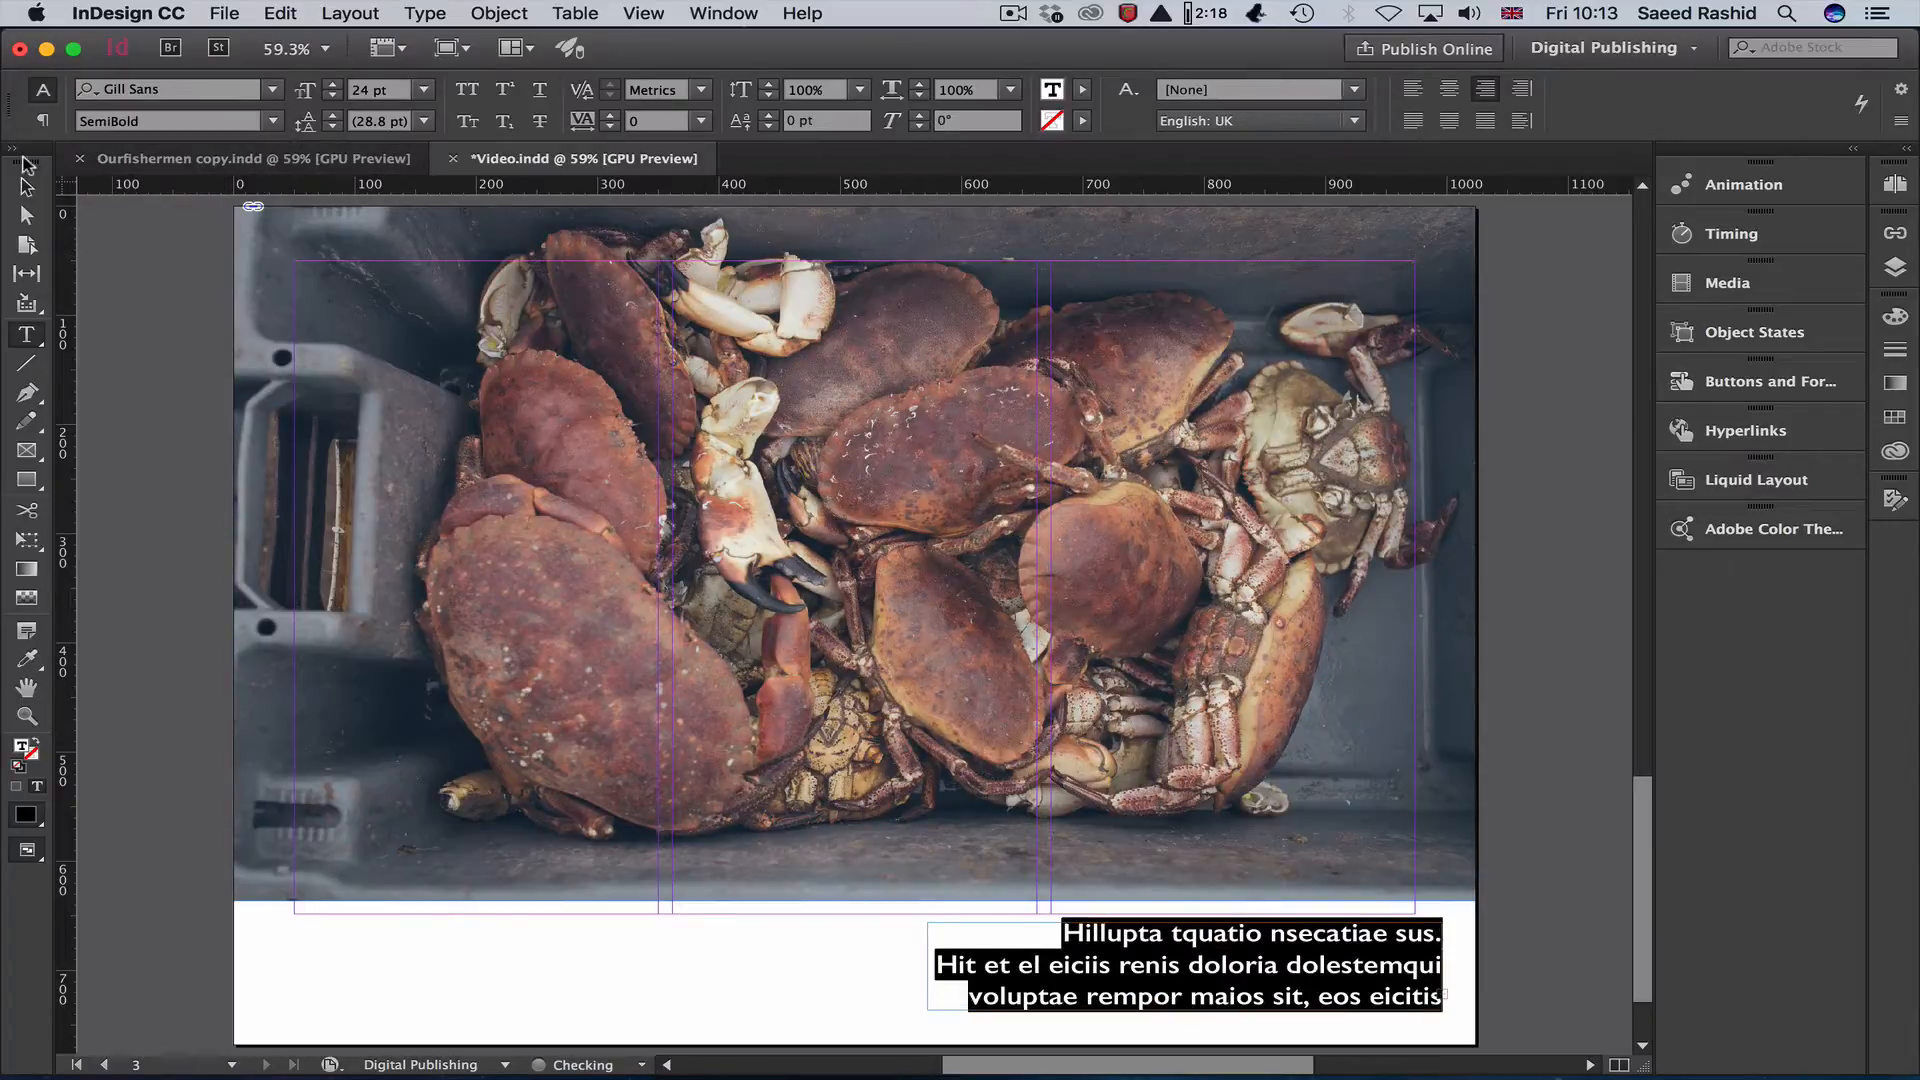
# Widen the caption's text frame to about 472 px and adjust its height to fit three lines.
pyautogui.click(27, 187)
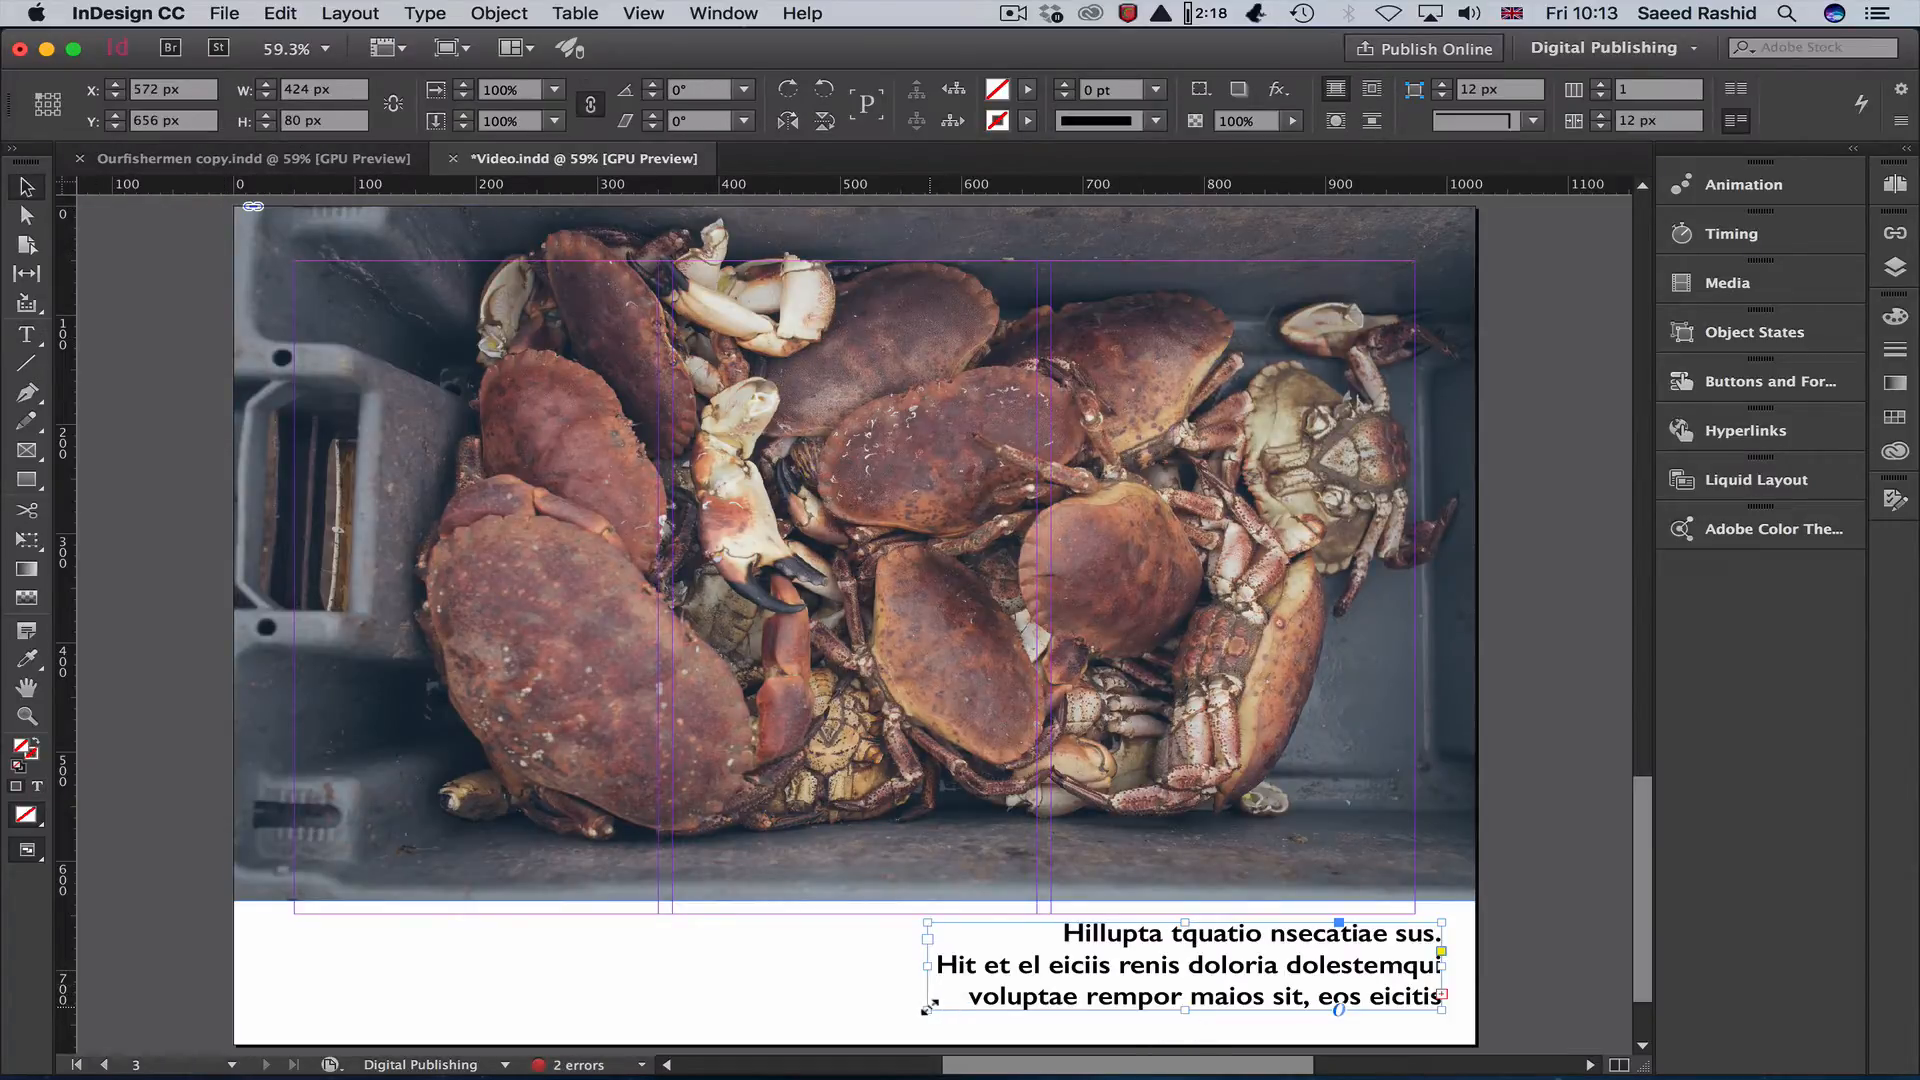
pyautogui.moveTo(922, 1008); pyautogui.dragTo(867, 1000)
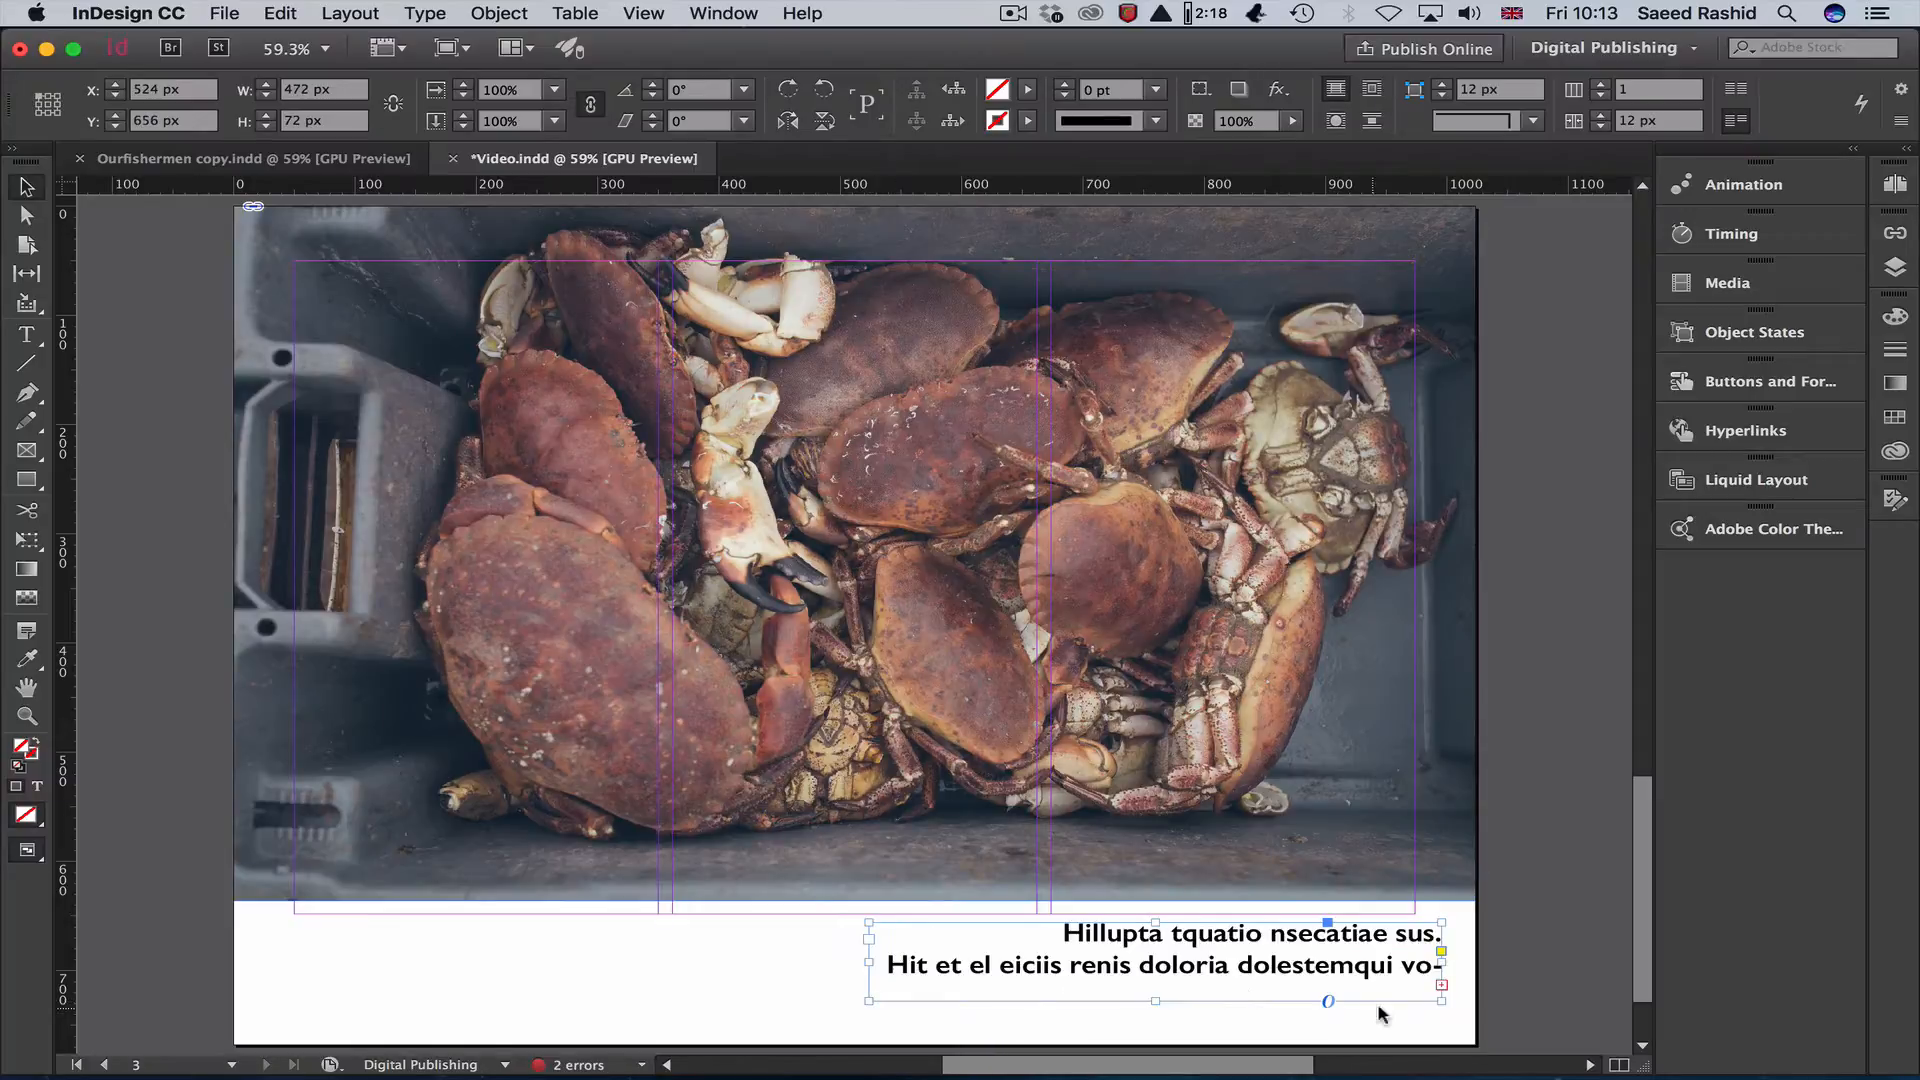
pyautogui.moveTo(1155, 1000); pyautogui.dragTo(1156, 1013)
pyautogui.click(1465, 1010)
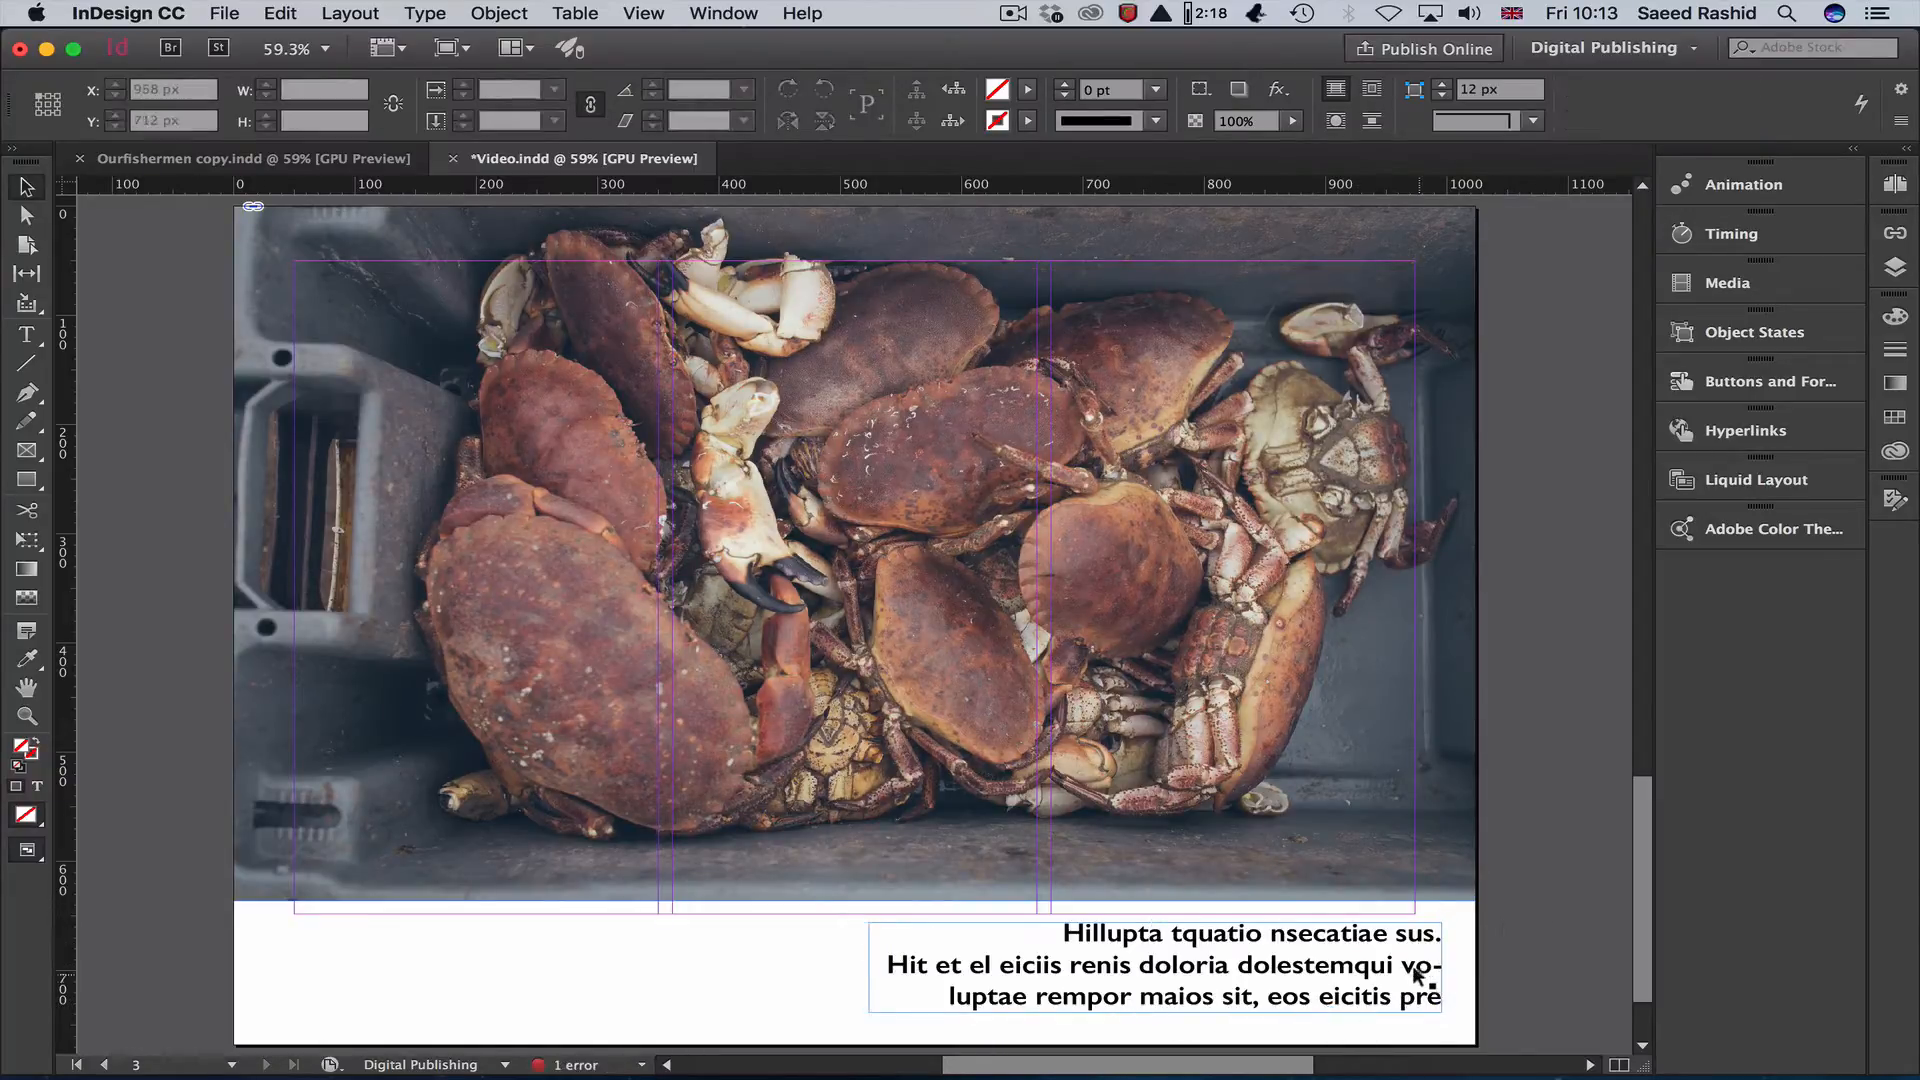
# Turn off hyphenation for all the placeholder text in the caption below the crab image.
pyautogui.doubleClick(1347, 968)
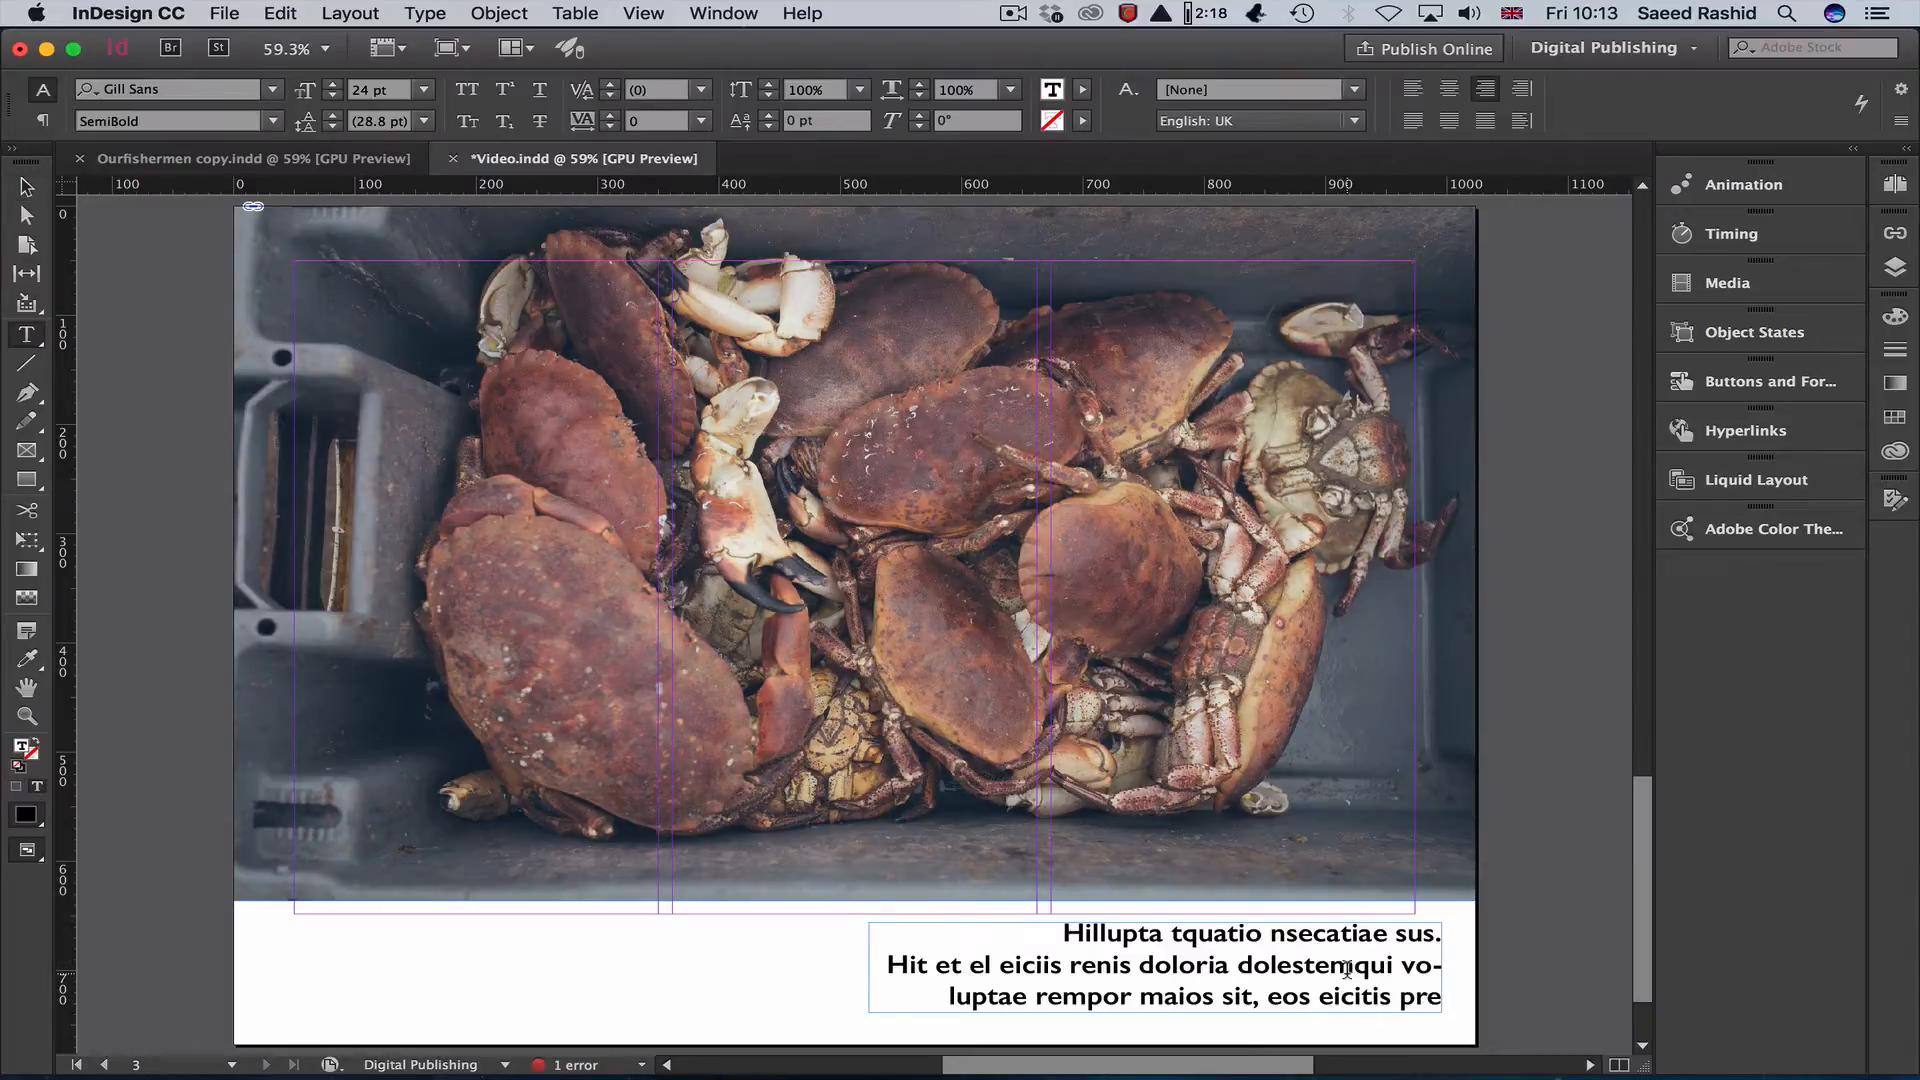
pyautogui.press('super+a')
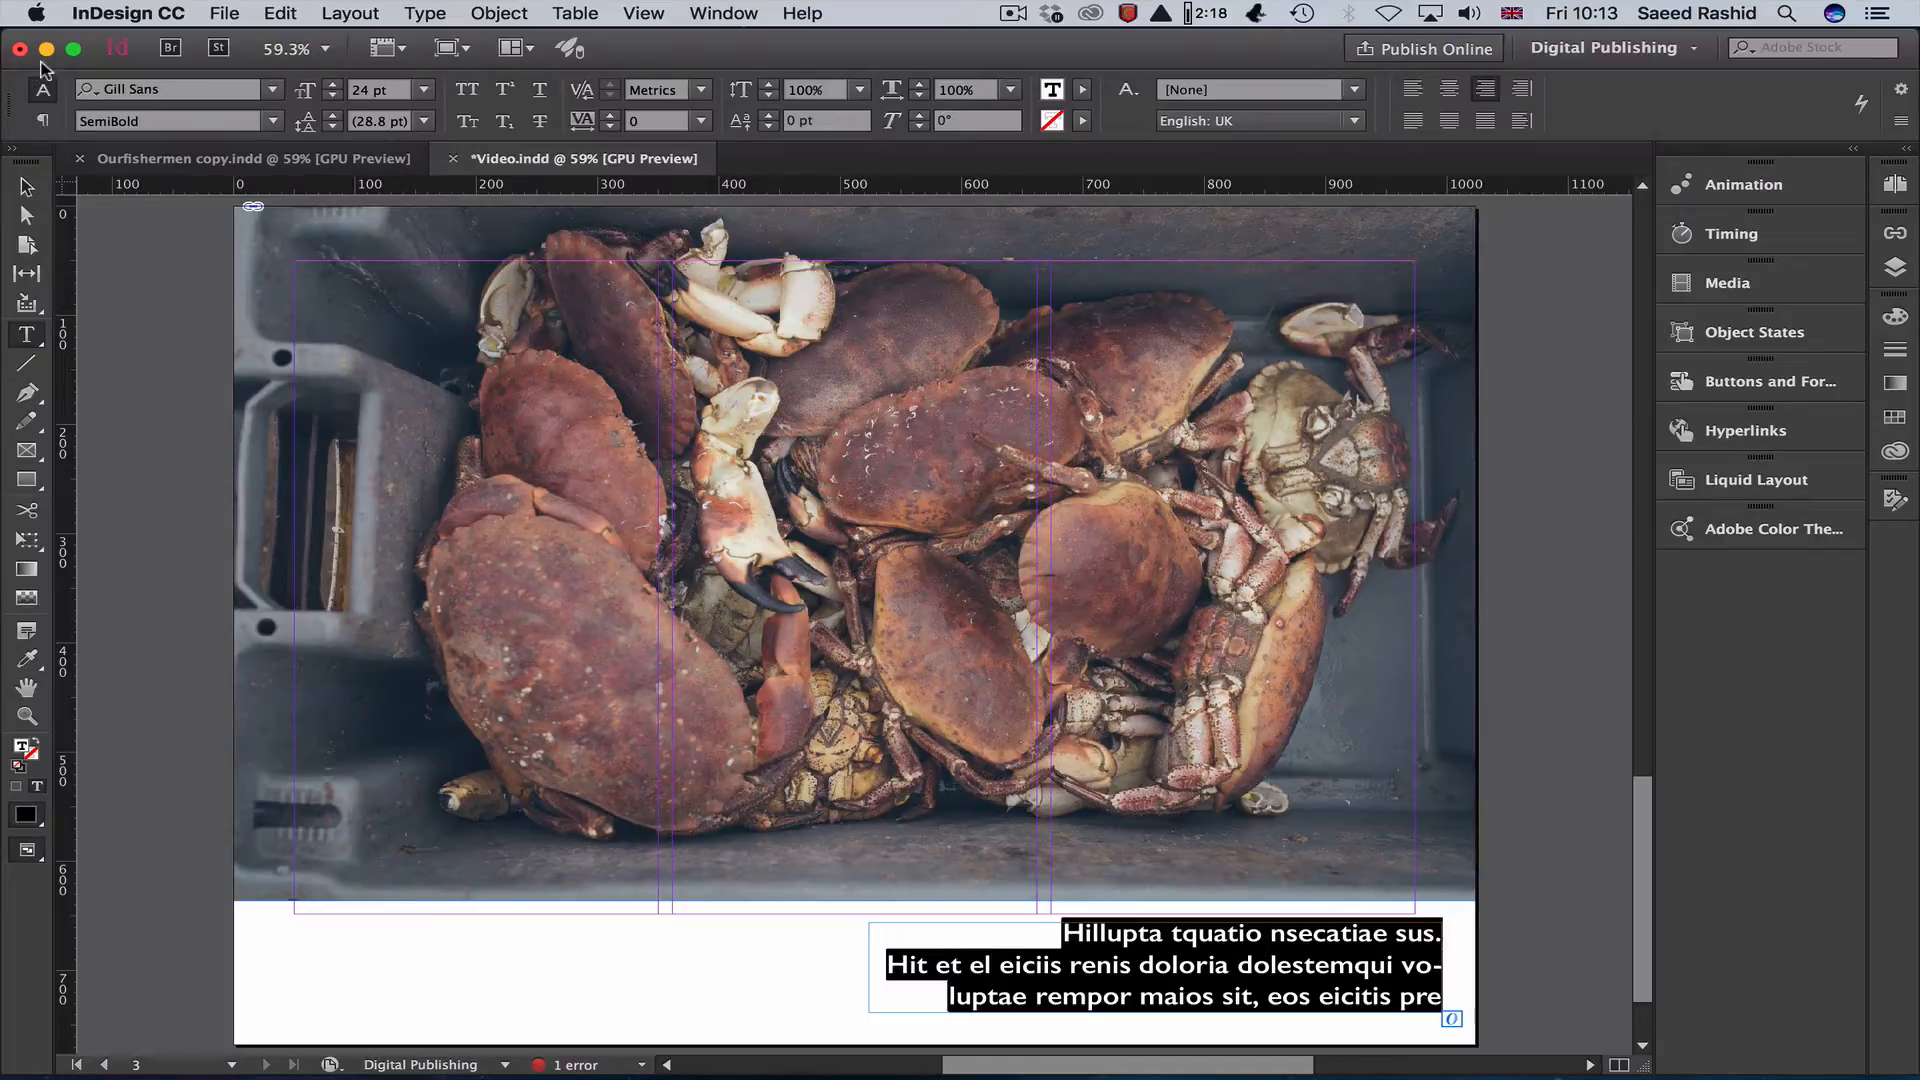
pyautogui.click(43, 121)
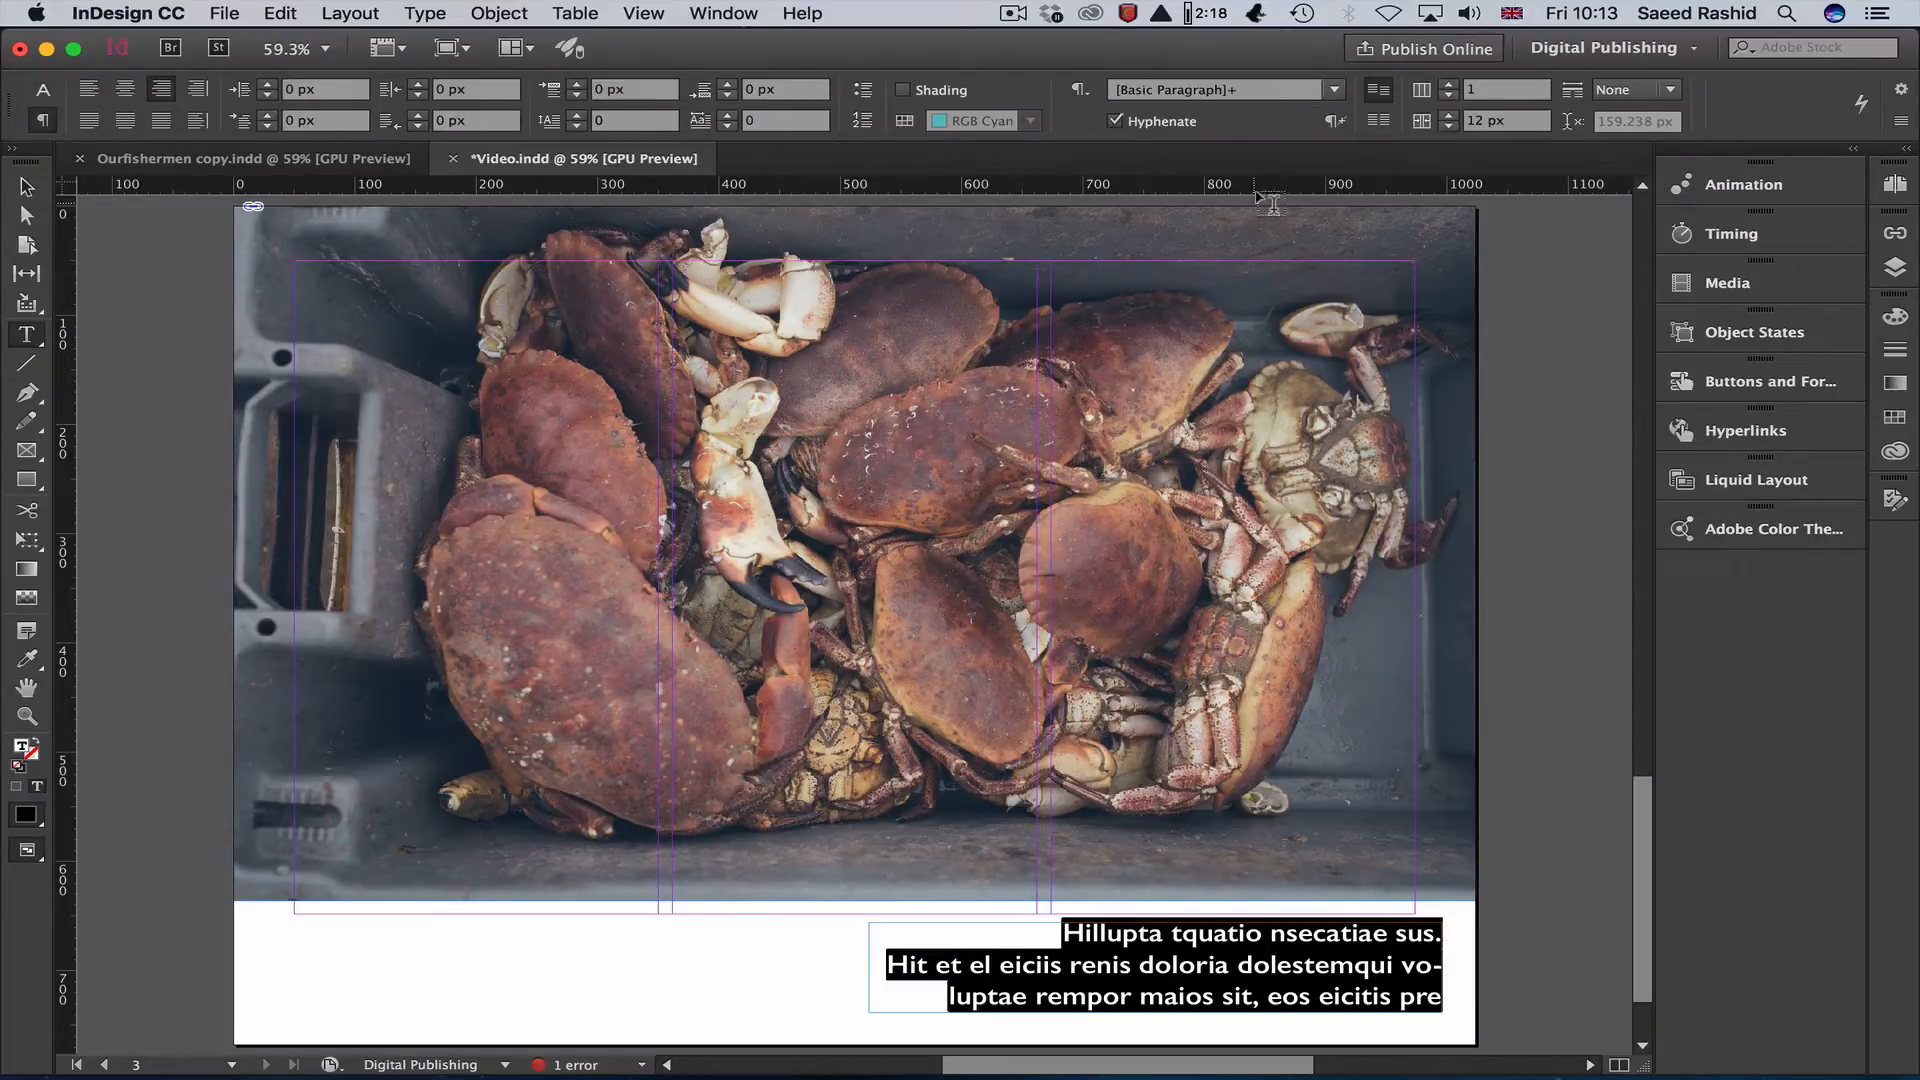
pyautogui.click(1113, 121)
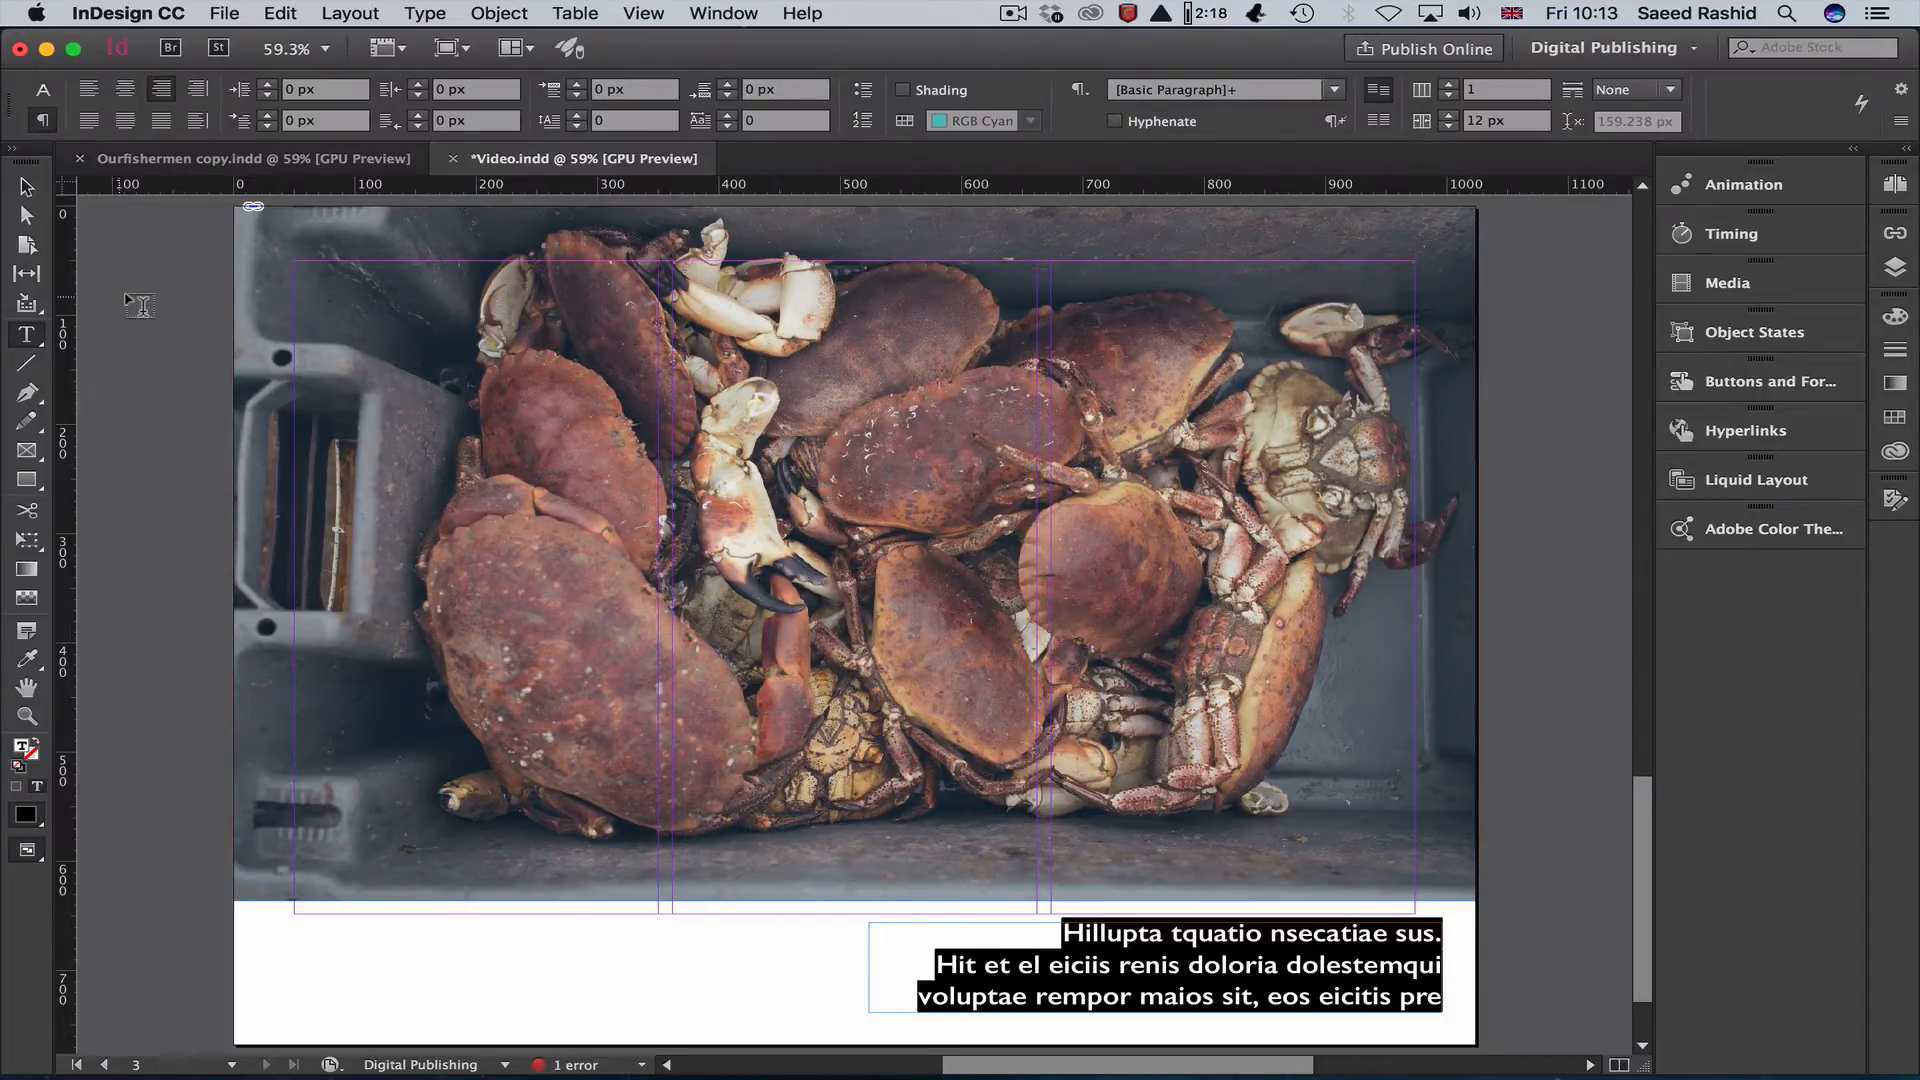
pyautogui.click(27, 187)
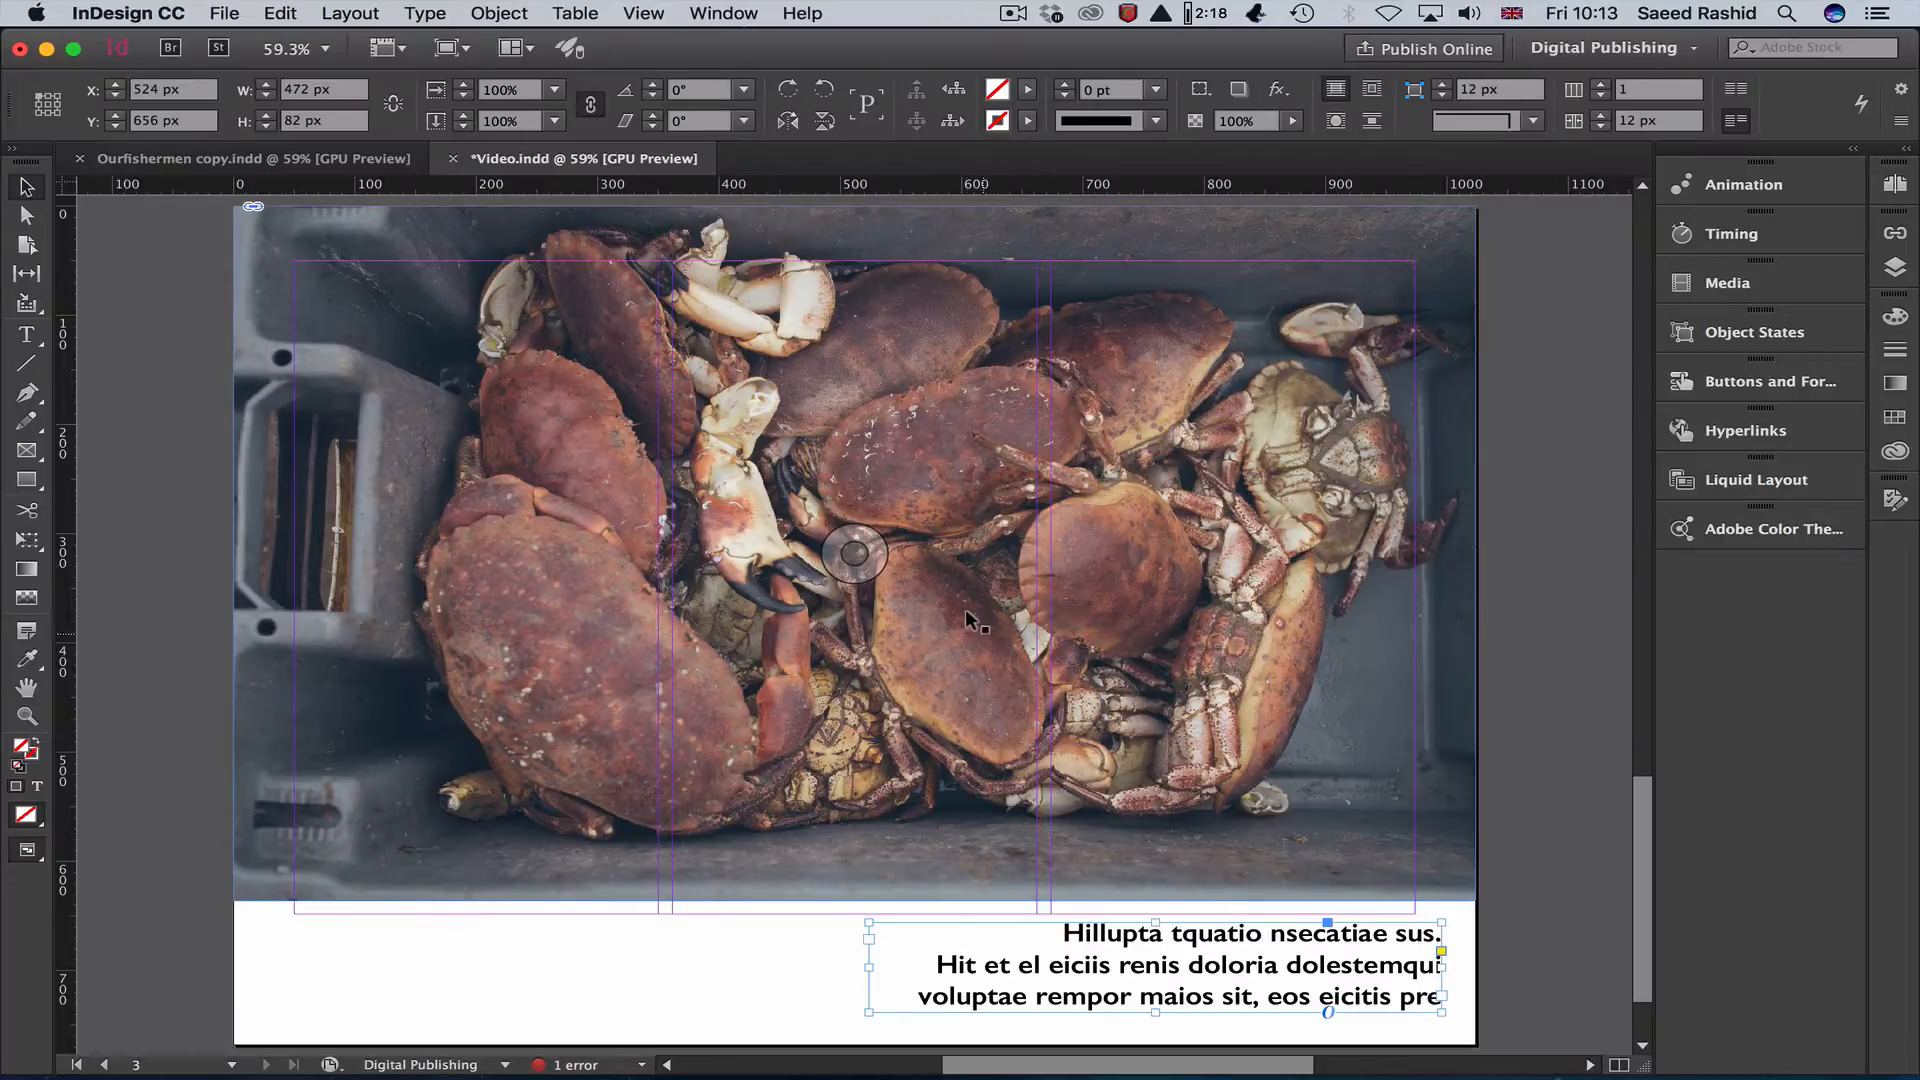
# Group the crab image with its caption text frame.
pyautogui.click(1246, 660)
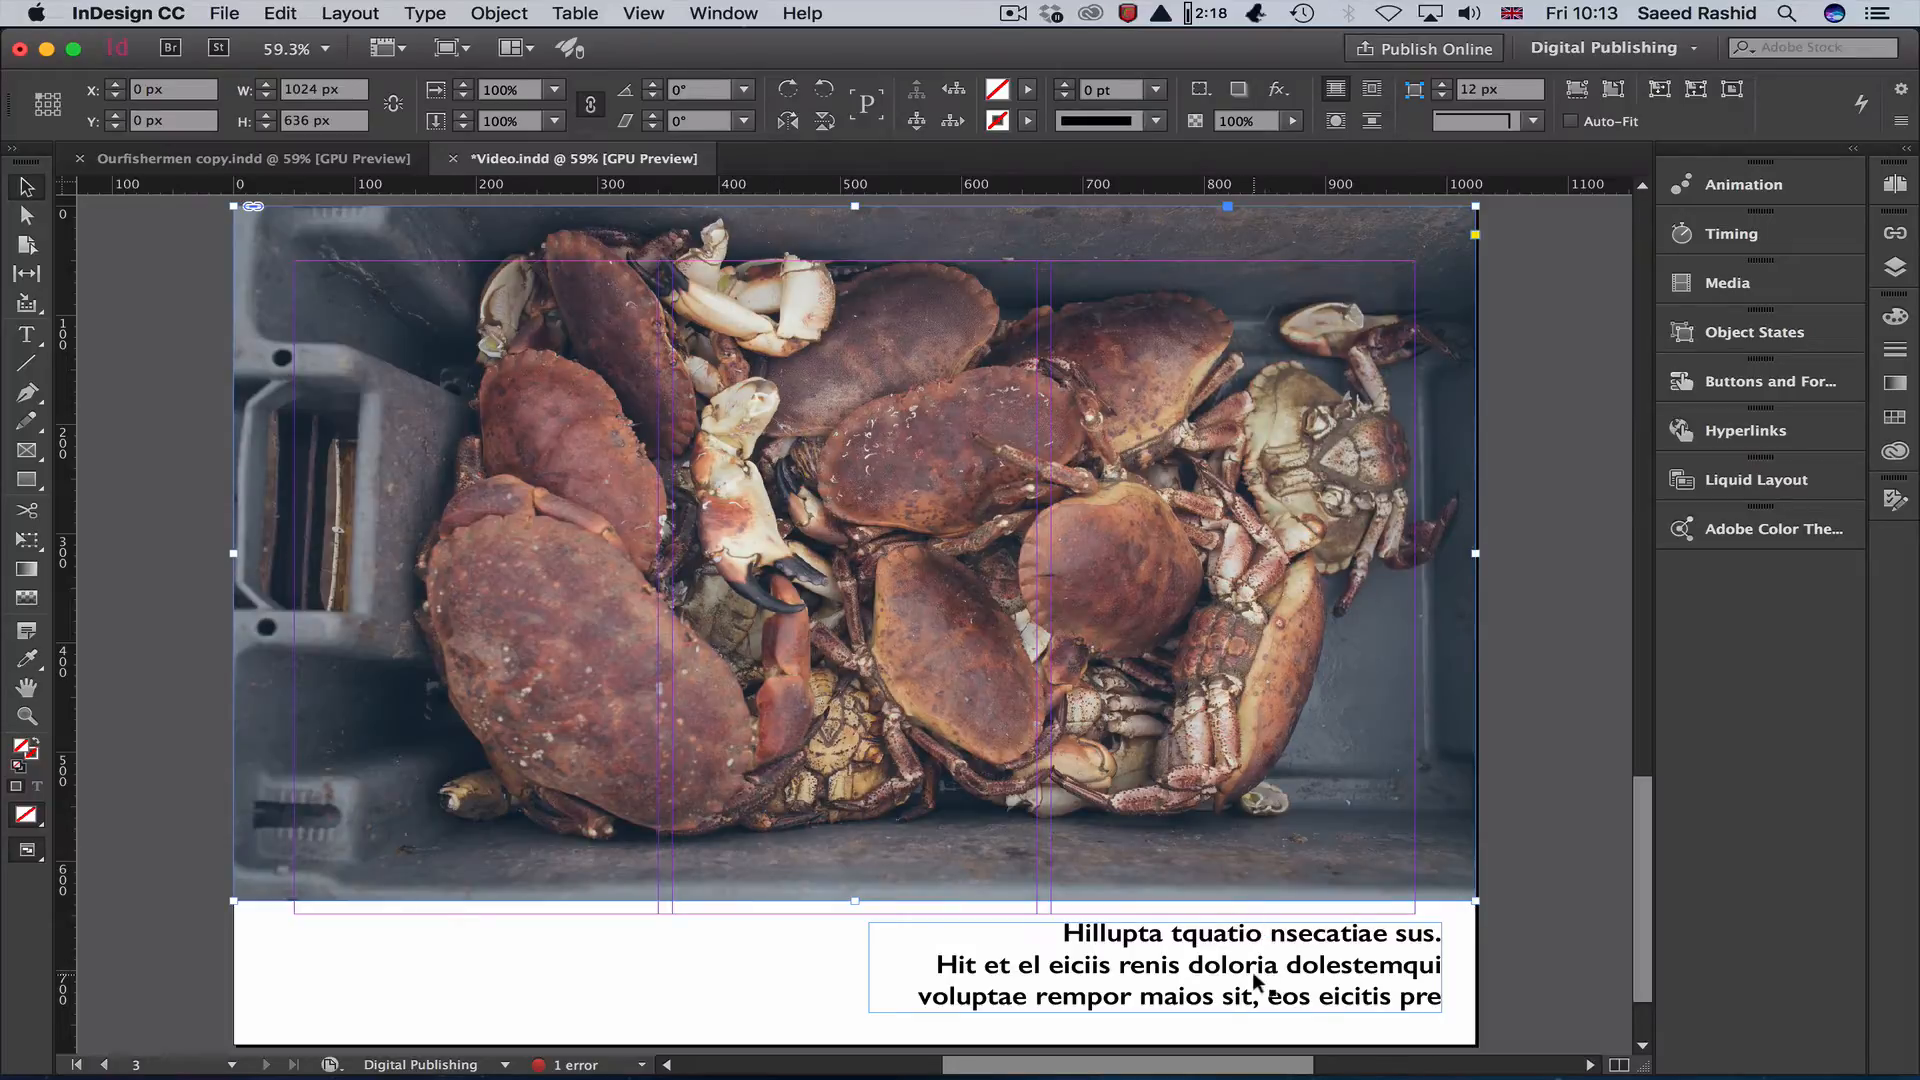
pyautogui.press('shift')
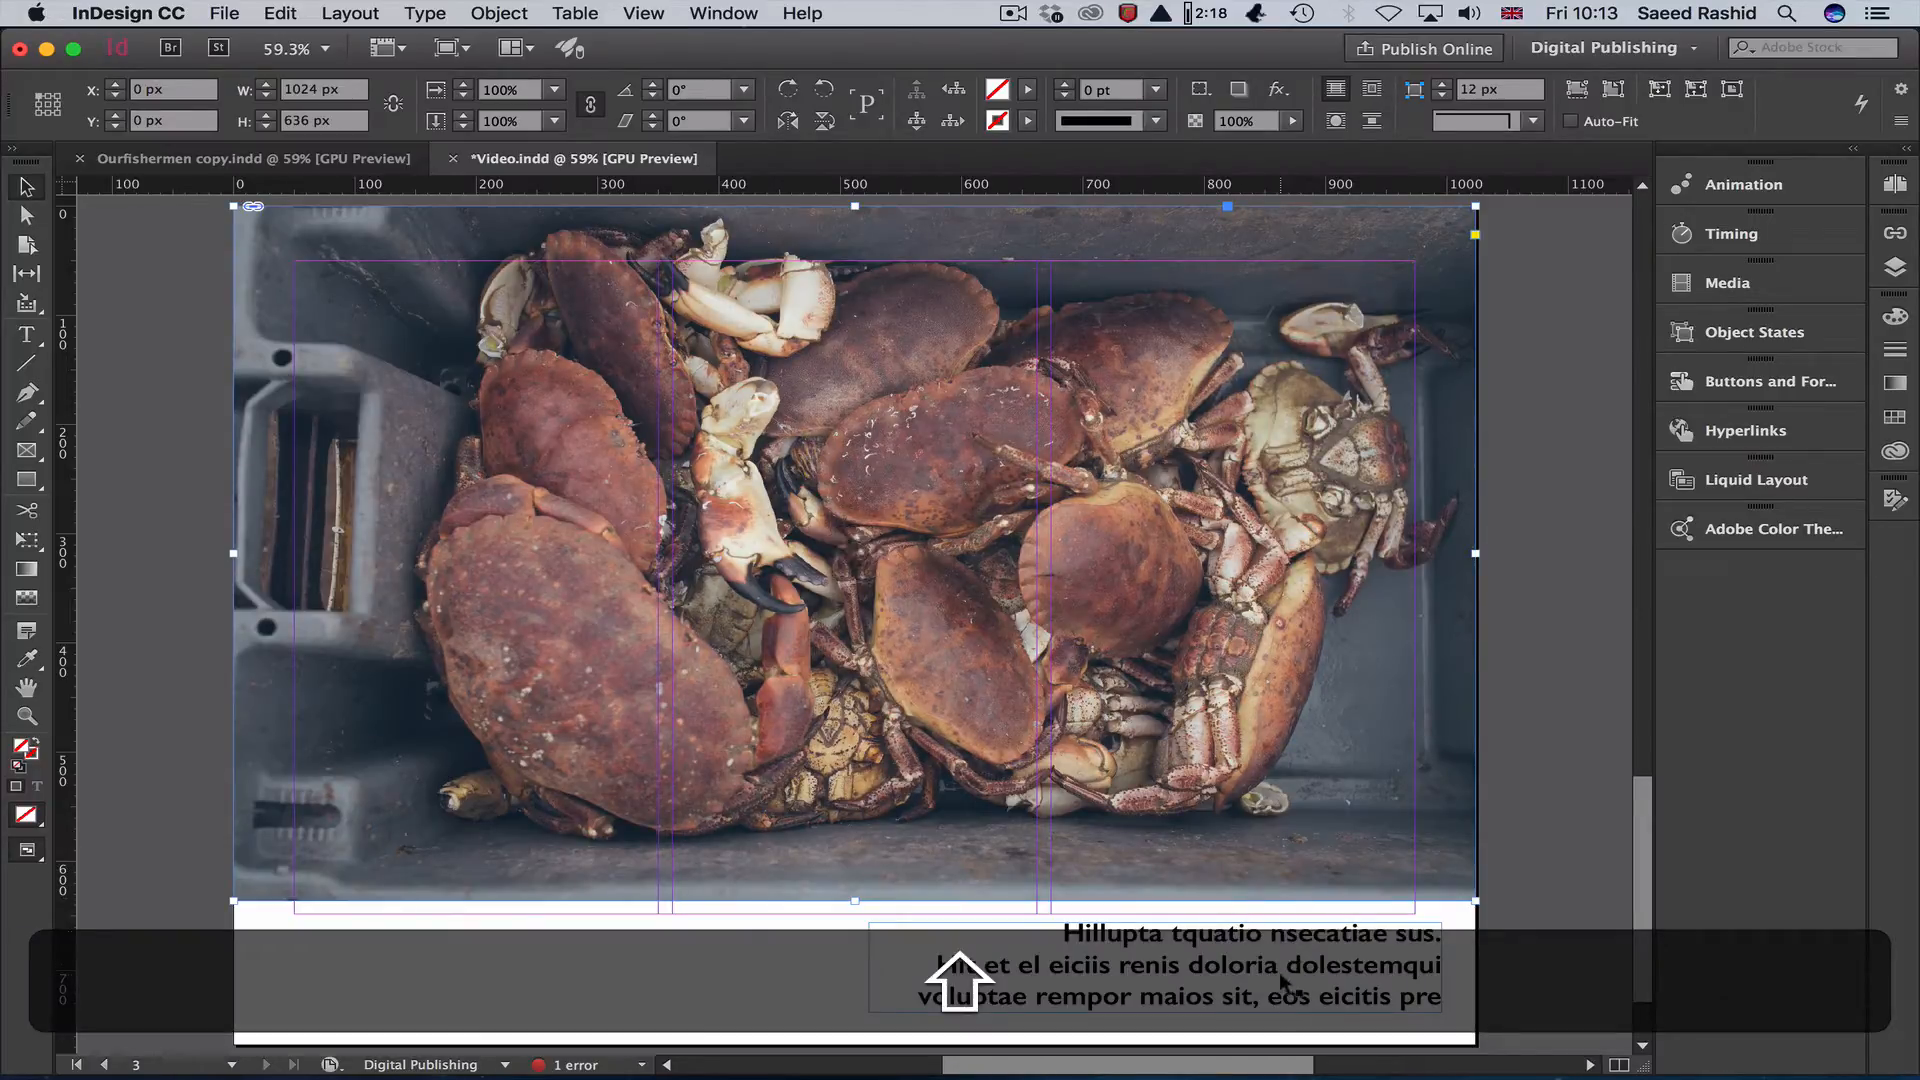
pyautogui.keyDown('shift'); pyautogui.click(1310, 969); pyautogui.keyUp('shift')
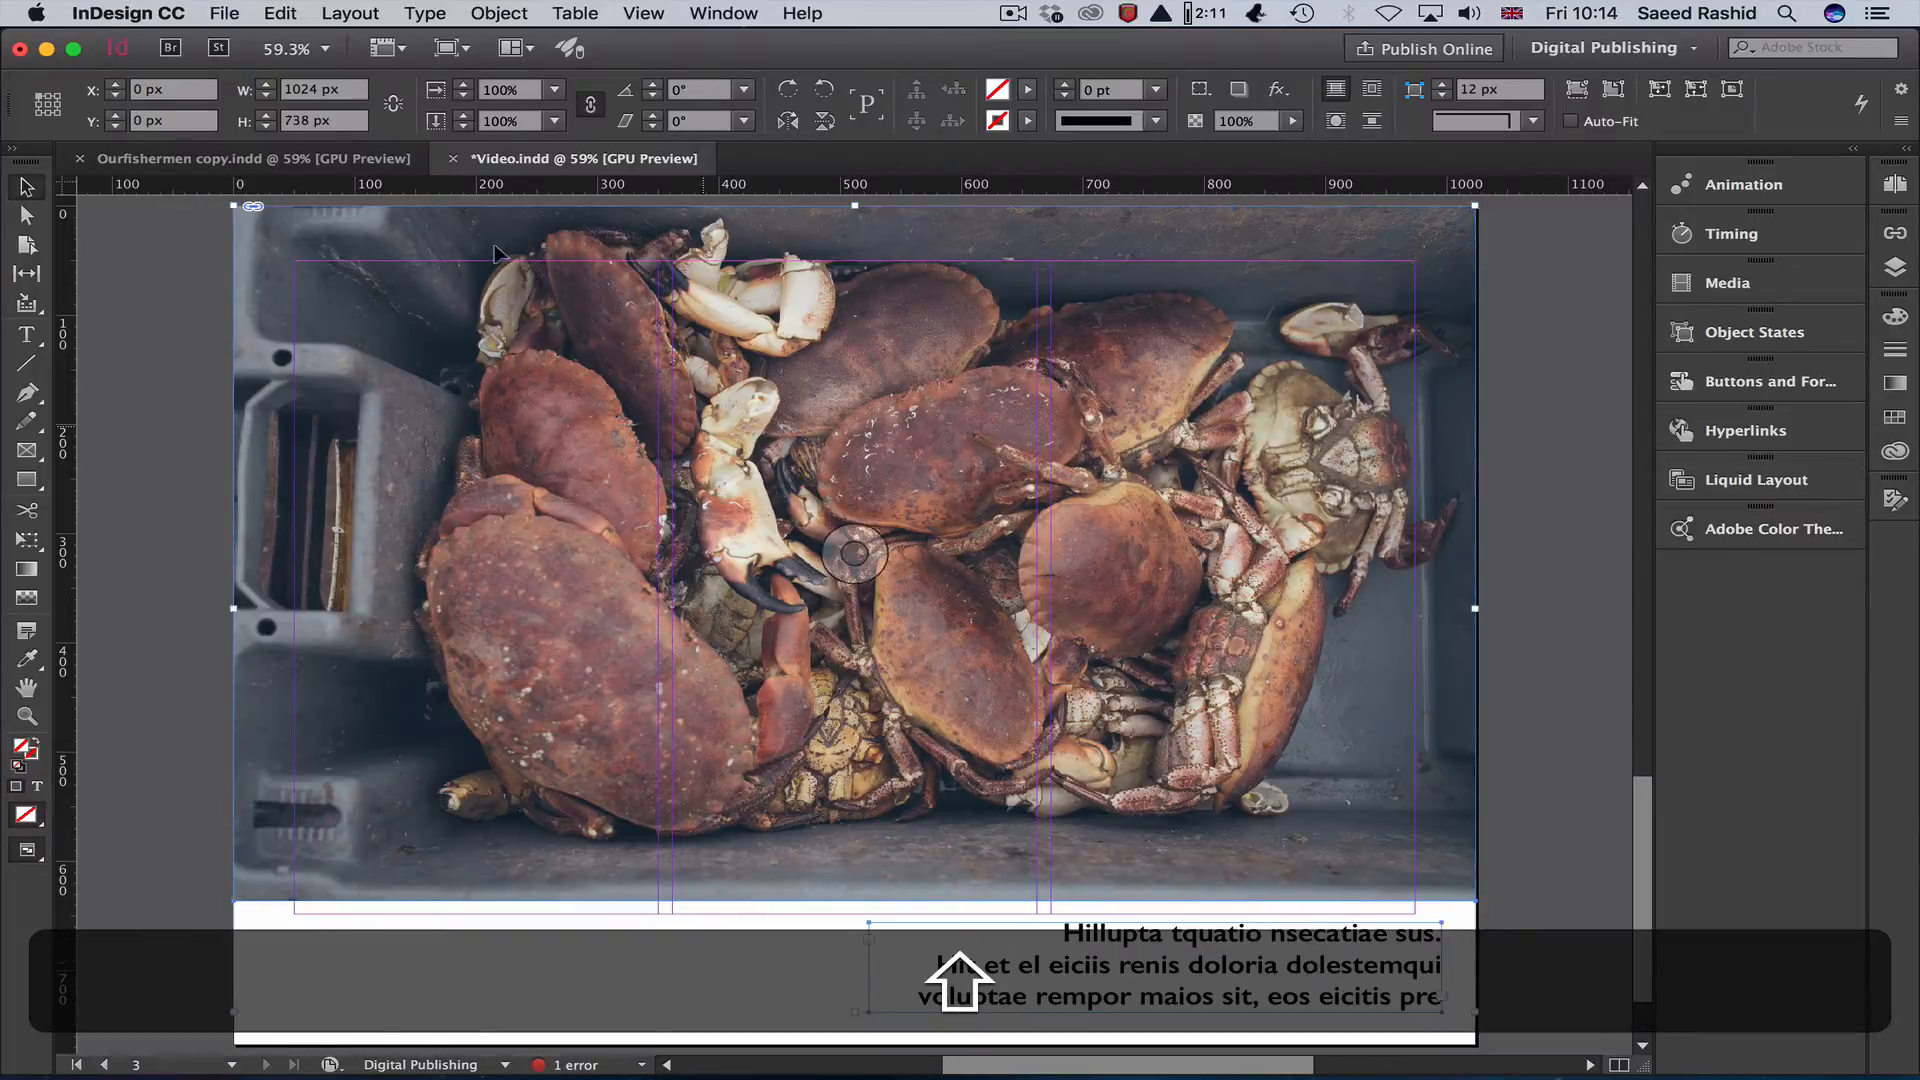
pyautogui.click(496, 14)
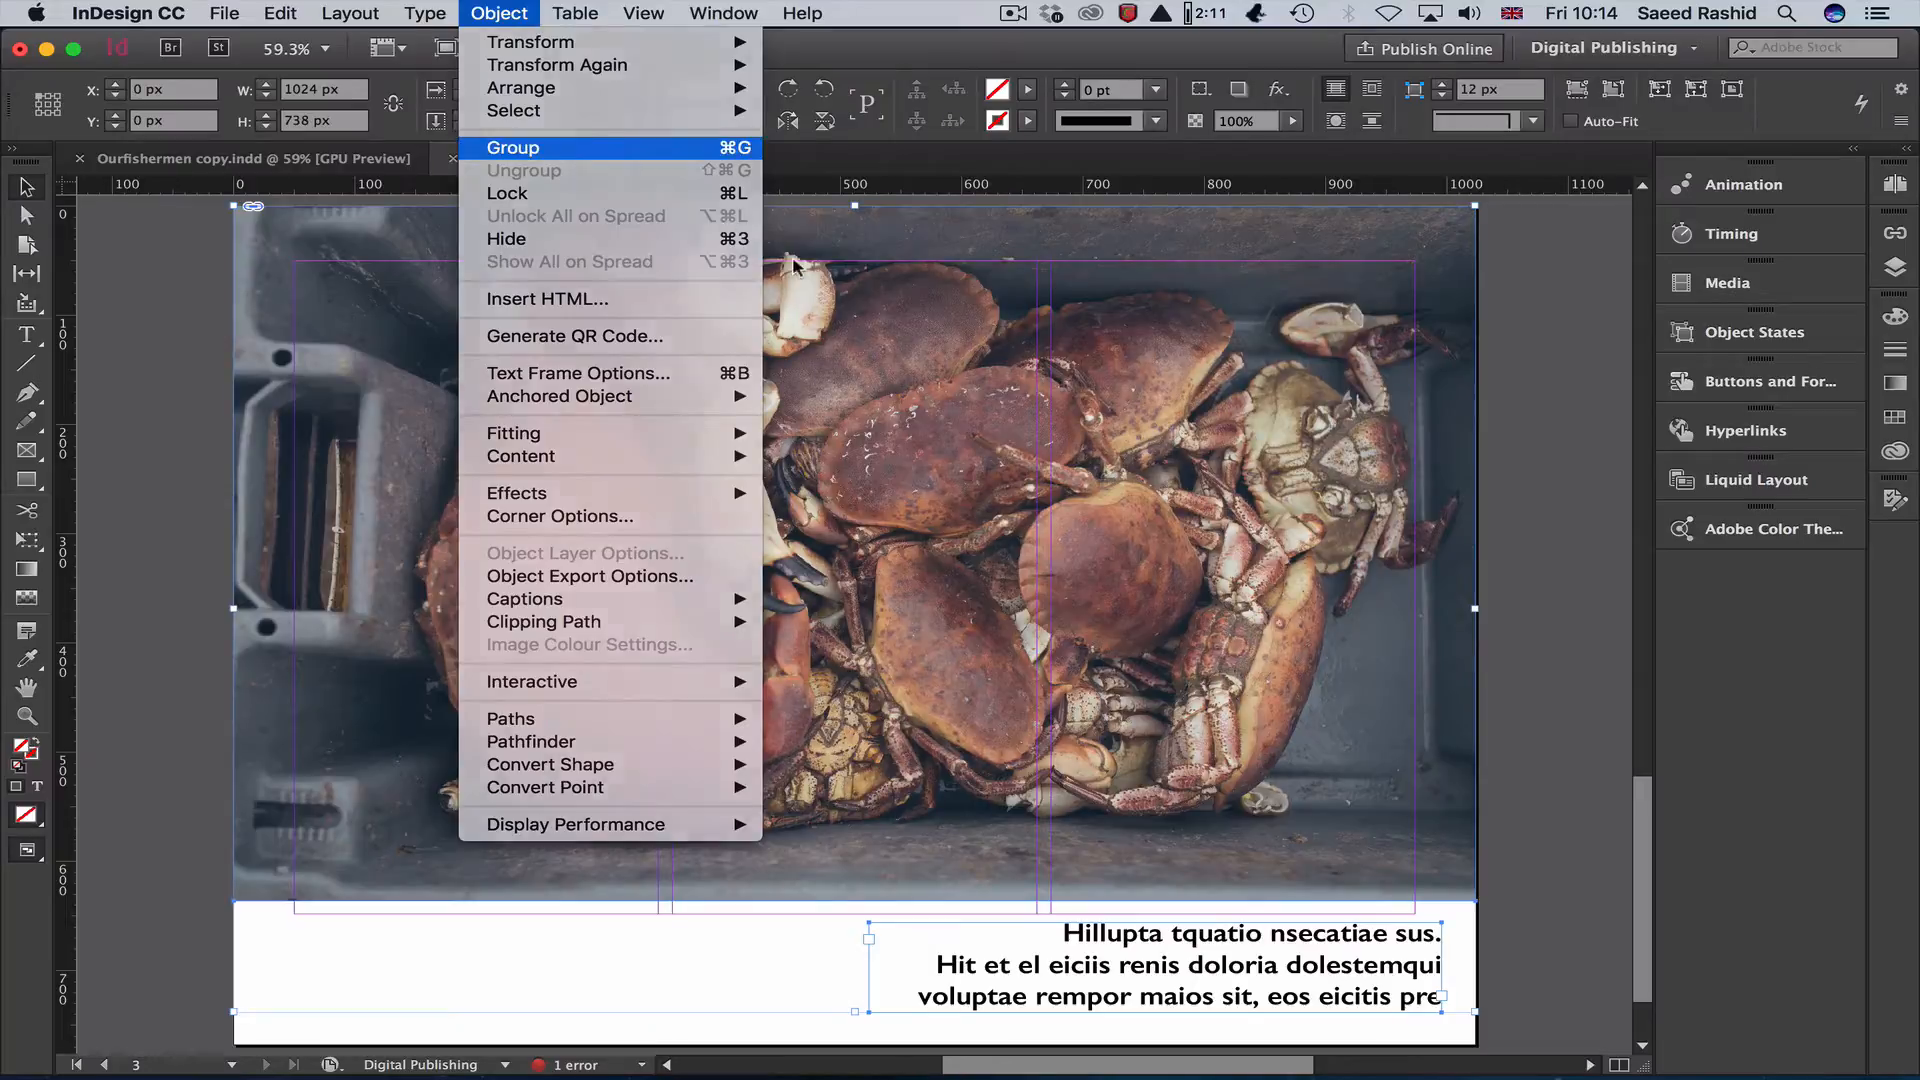
pyautogui.click(505, 148)
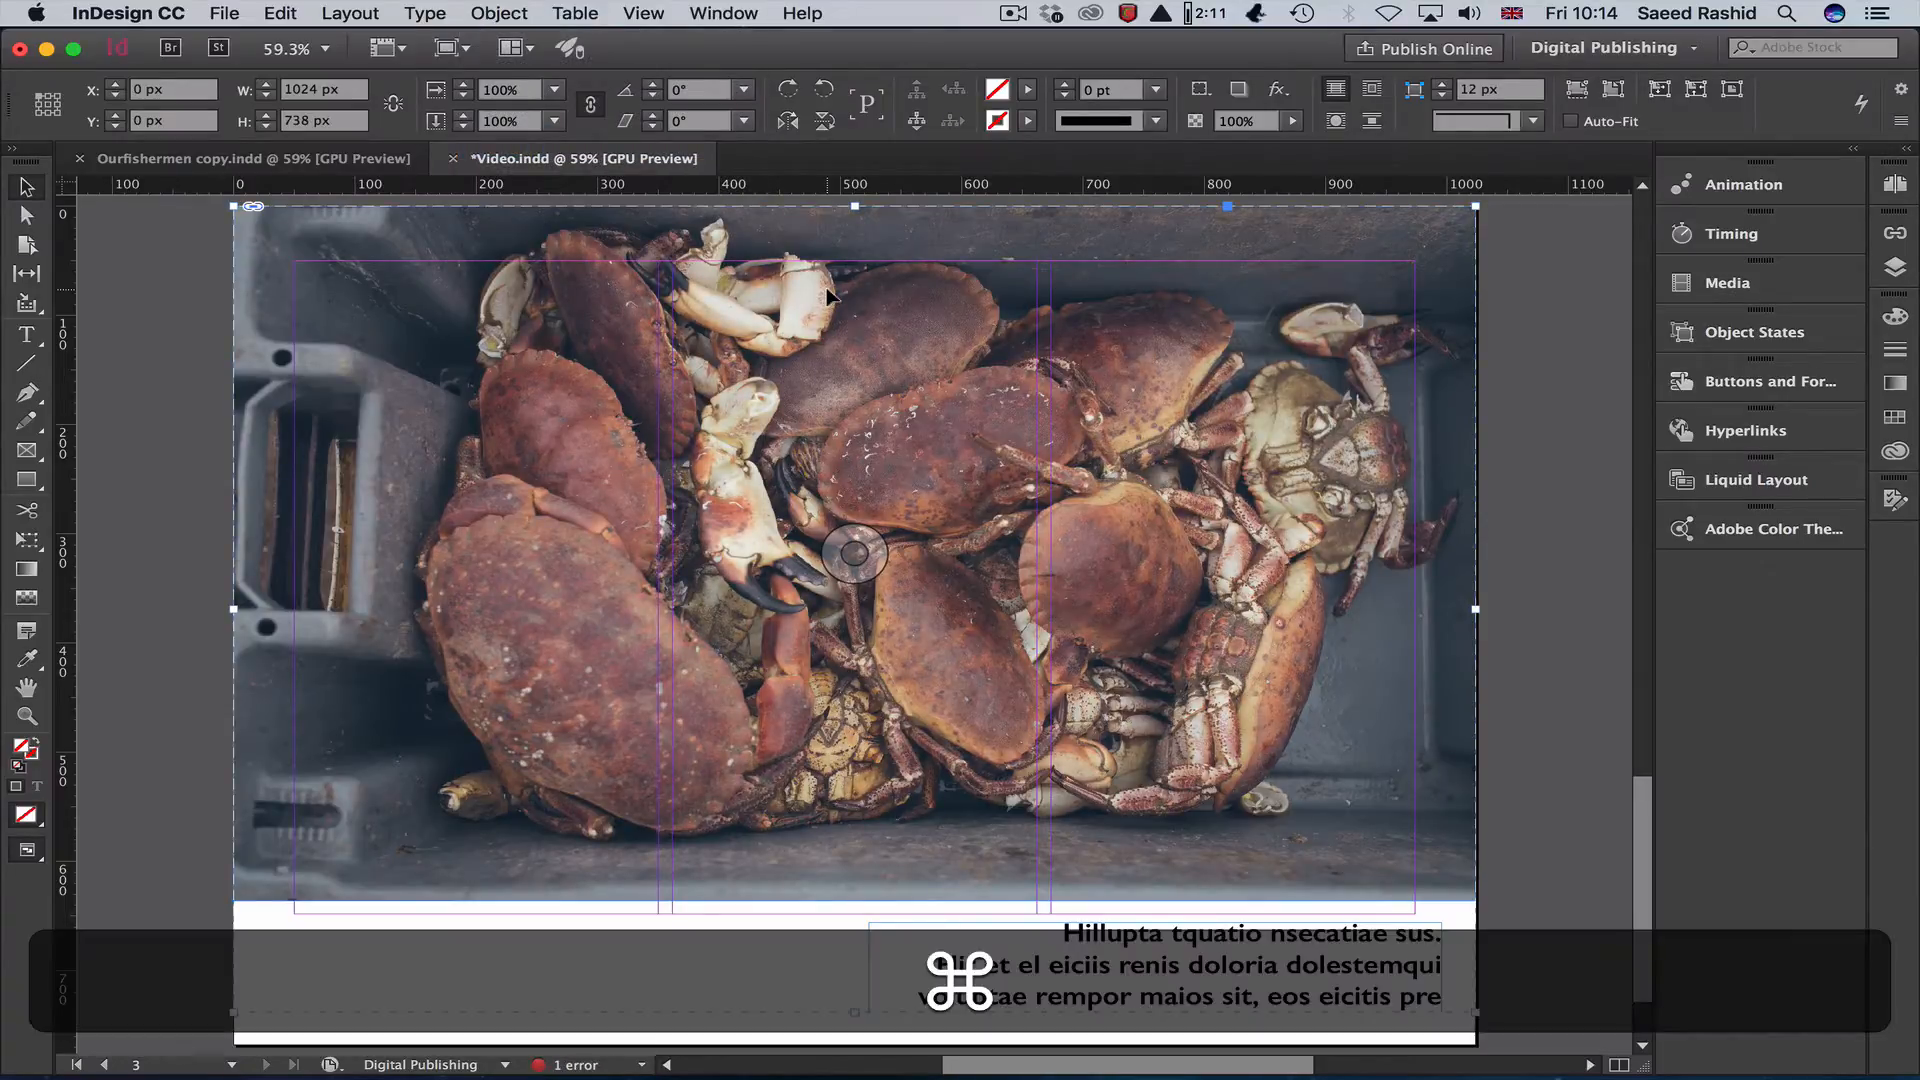
# Duplicate the image-and-caption group onto the pasteboard twice, one copy to the right of the page and one to the left.
pyautogui.press('super+minus')
pyautogui.press('super+minus')
pyautogui.press('super+minus')
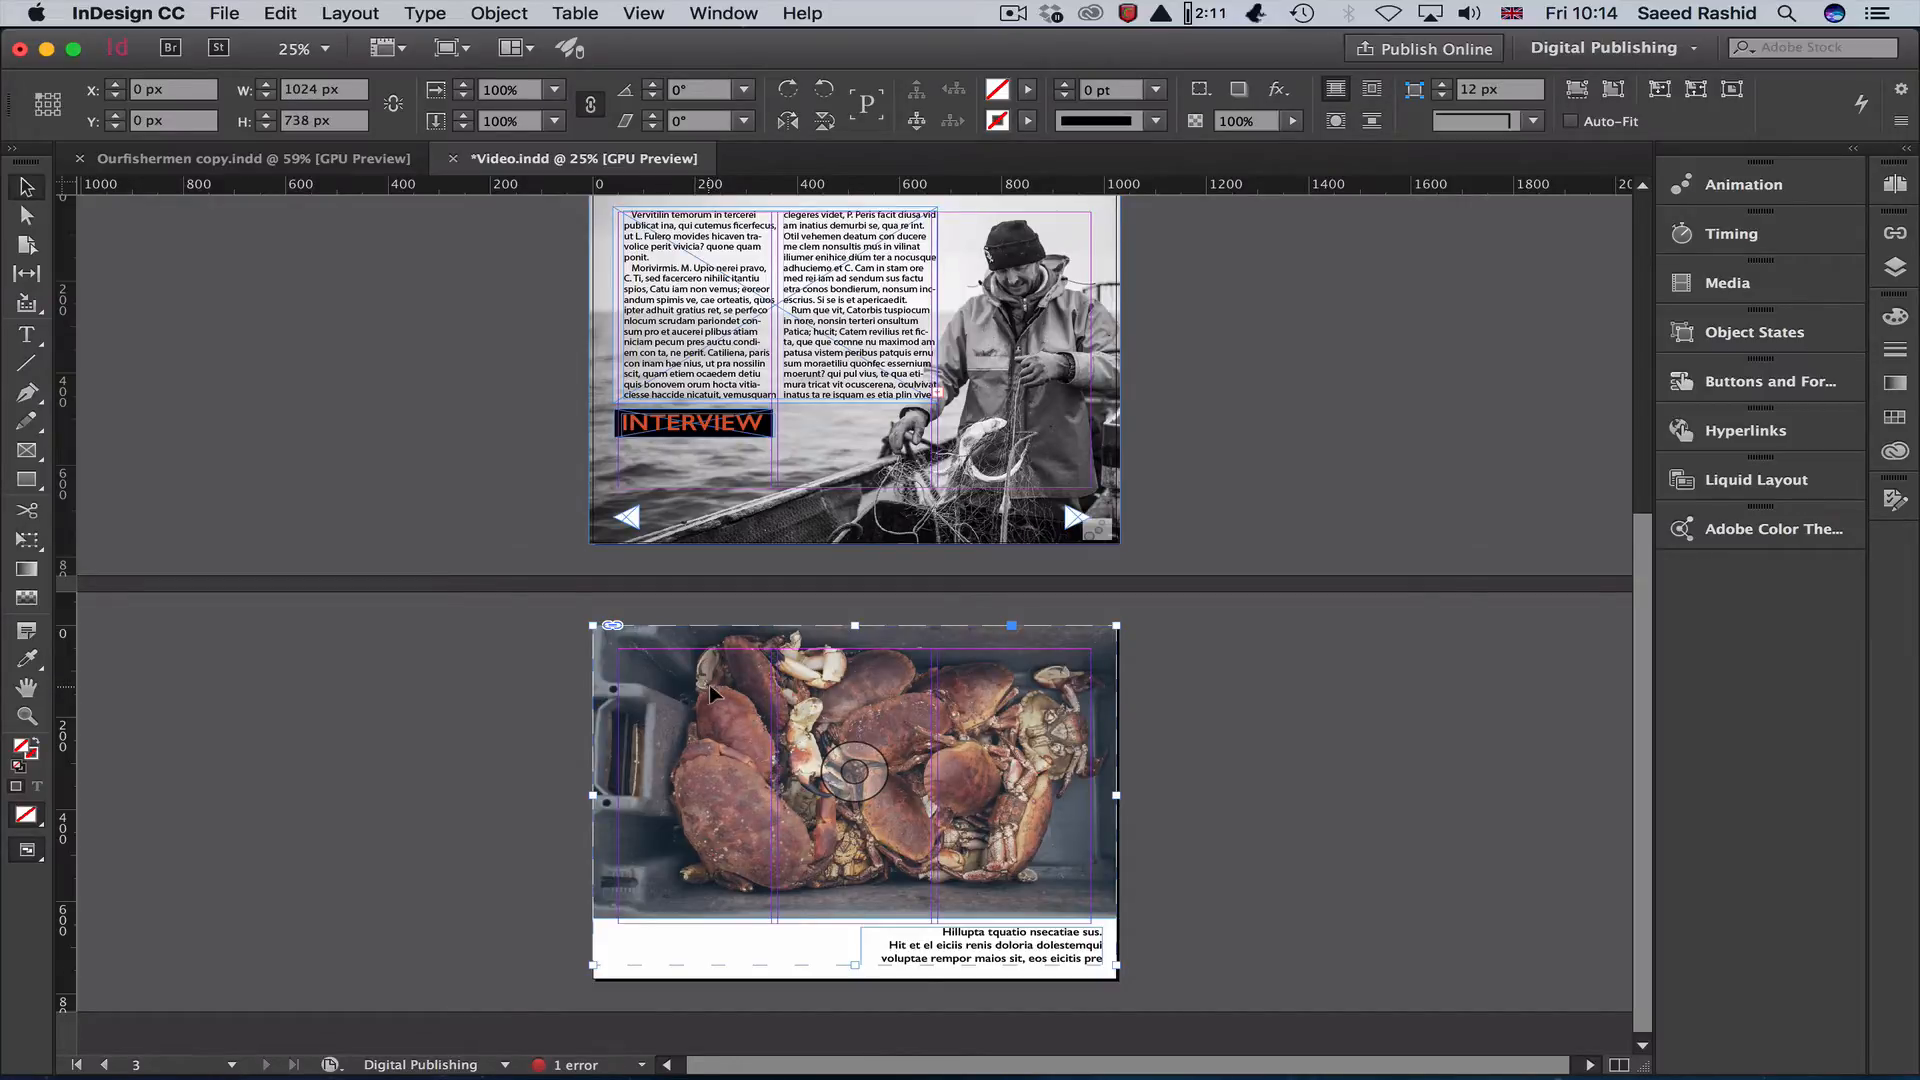
pyautogui.moveTo(671, 700); pyautogui.dragTo(1299, 692)
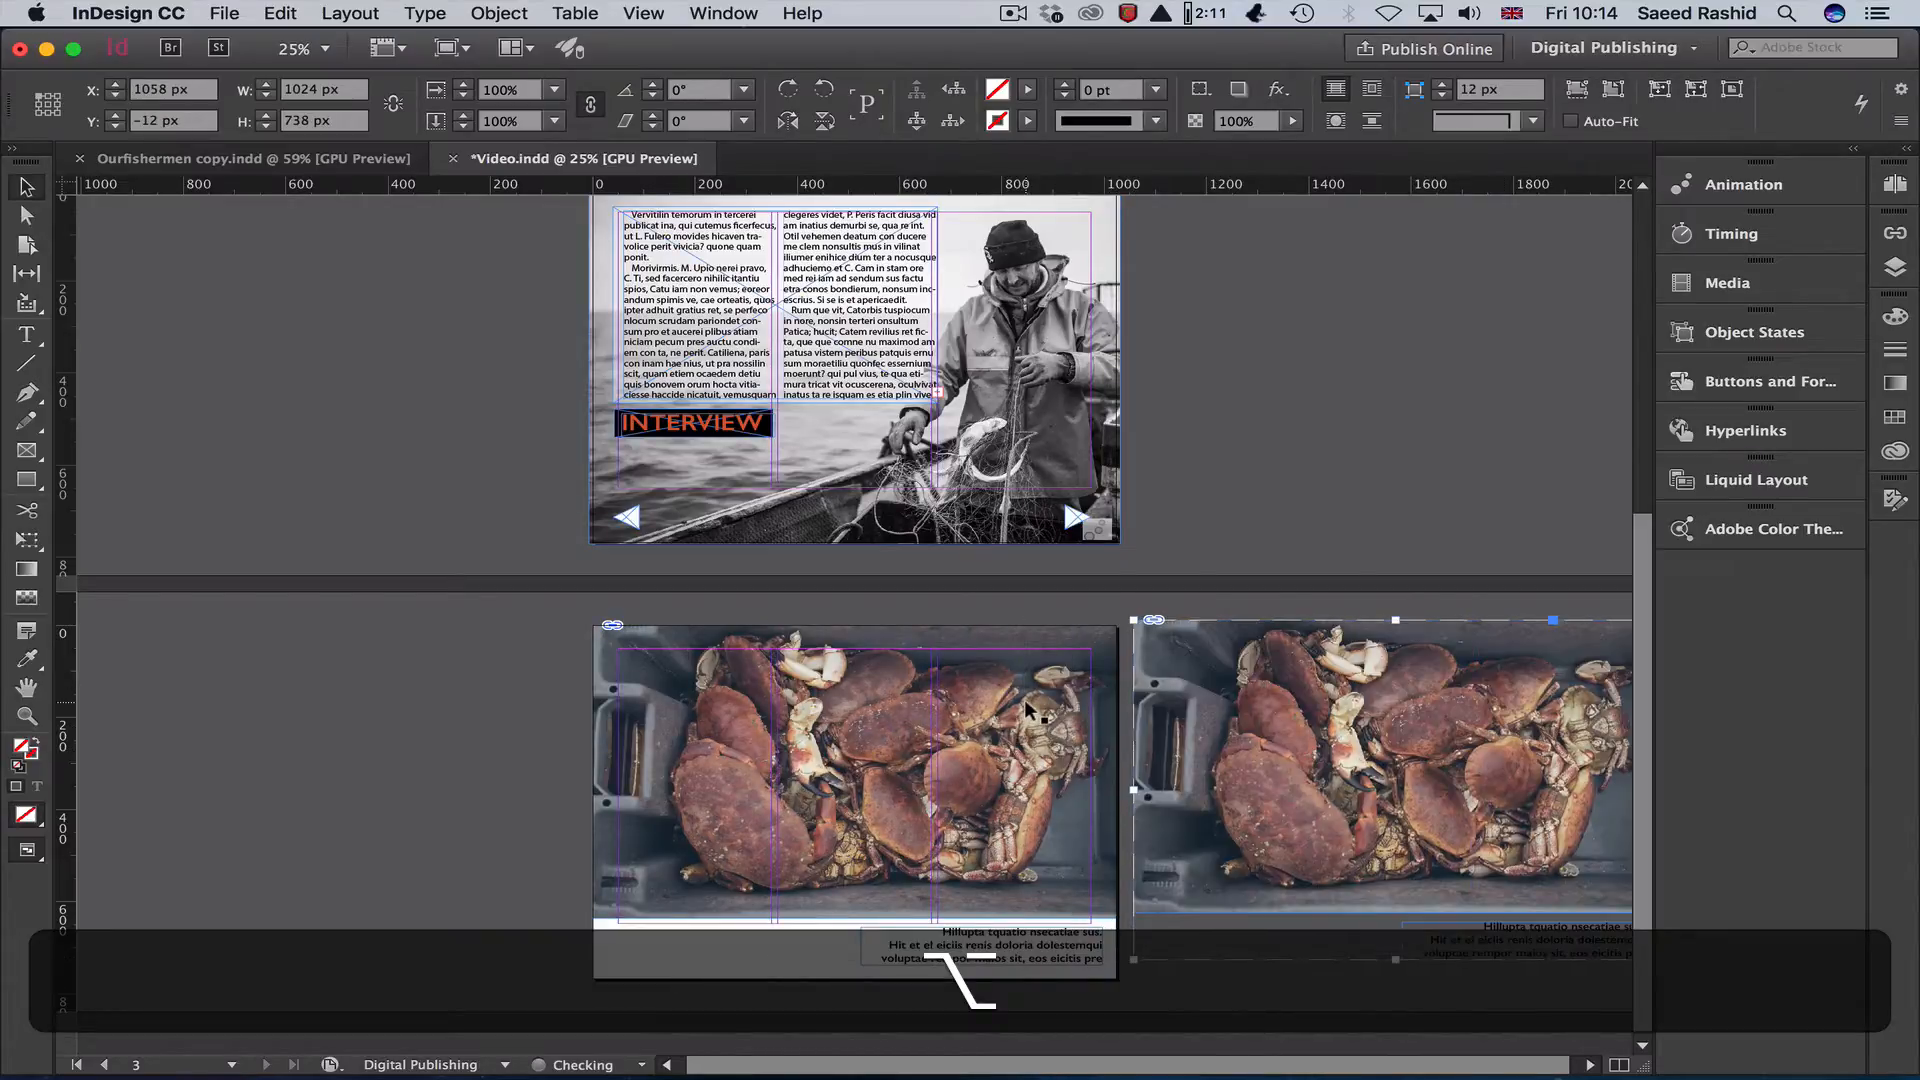
pyautogui.moveTo(1022, 718); pyautogui.dragTo(475, 708)
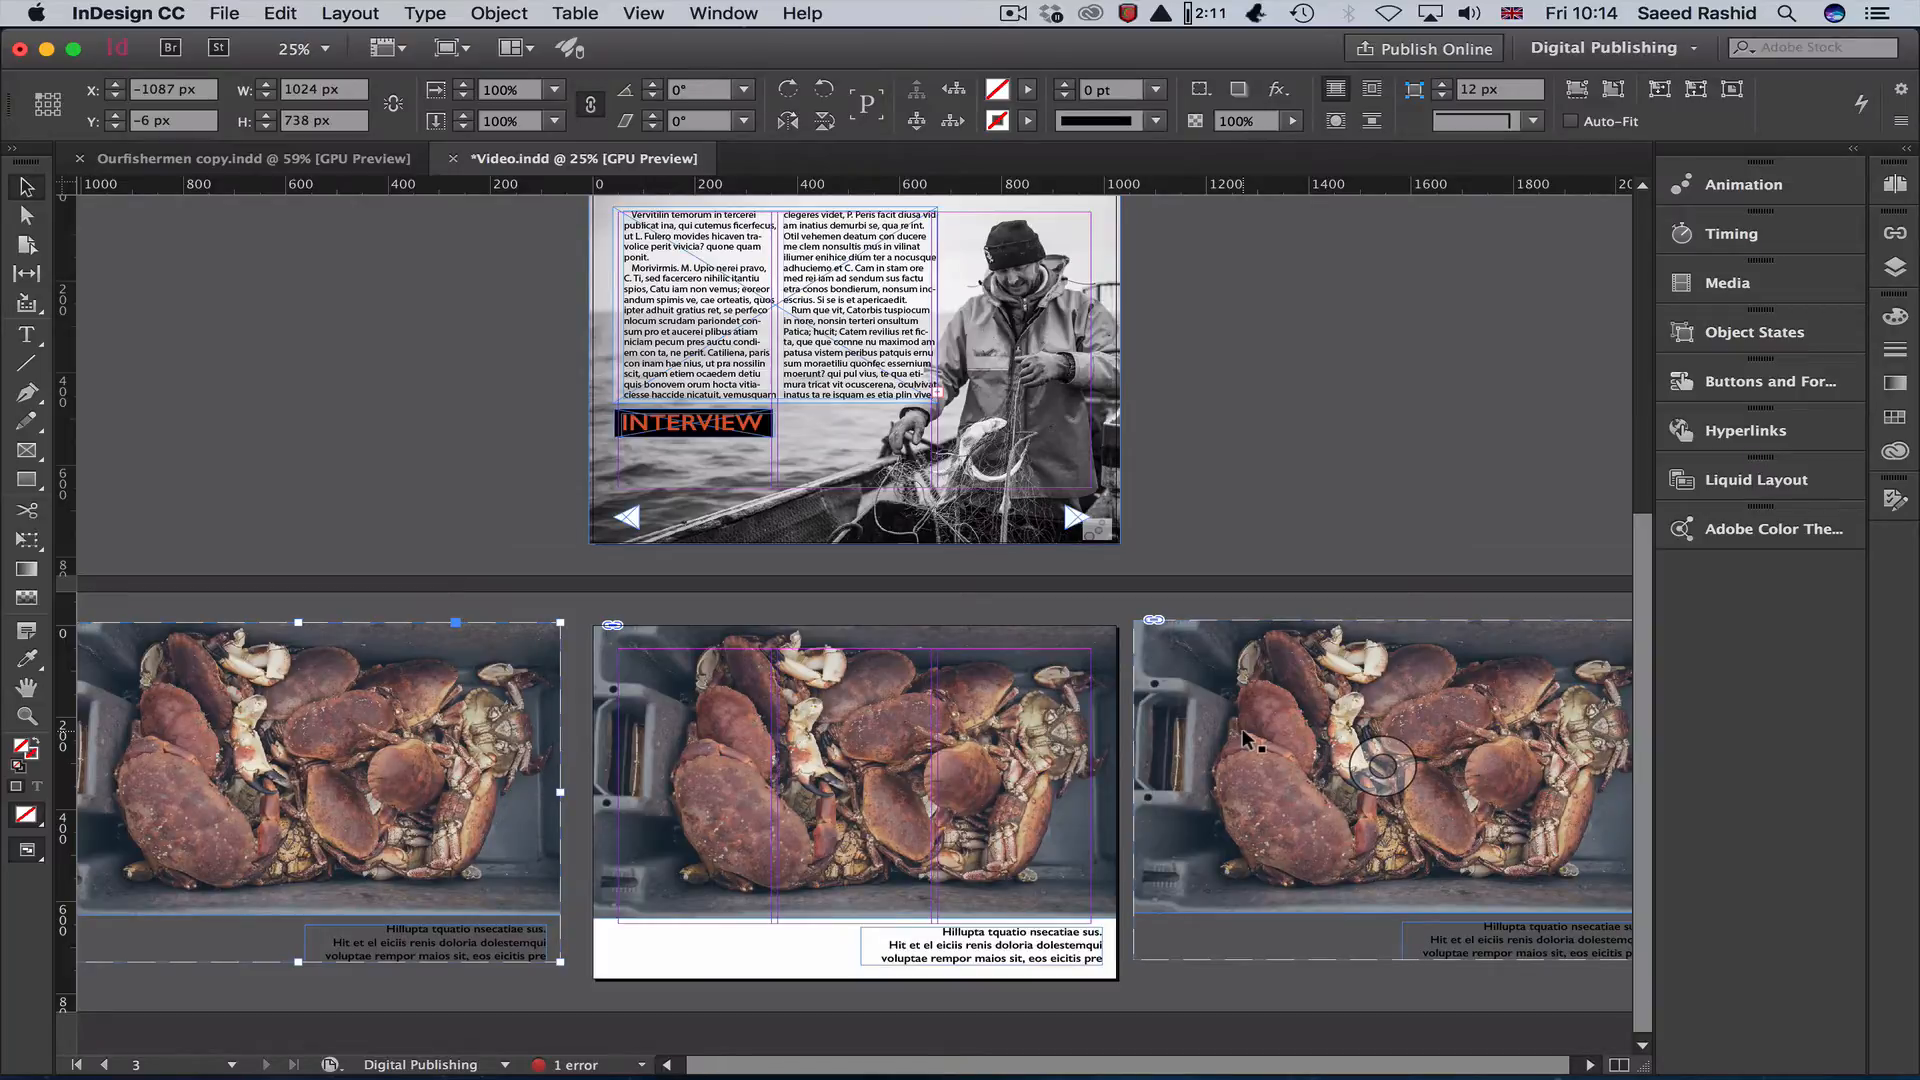
pyautogui.click(553, 590)
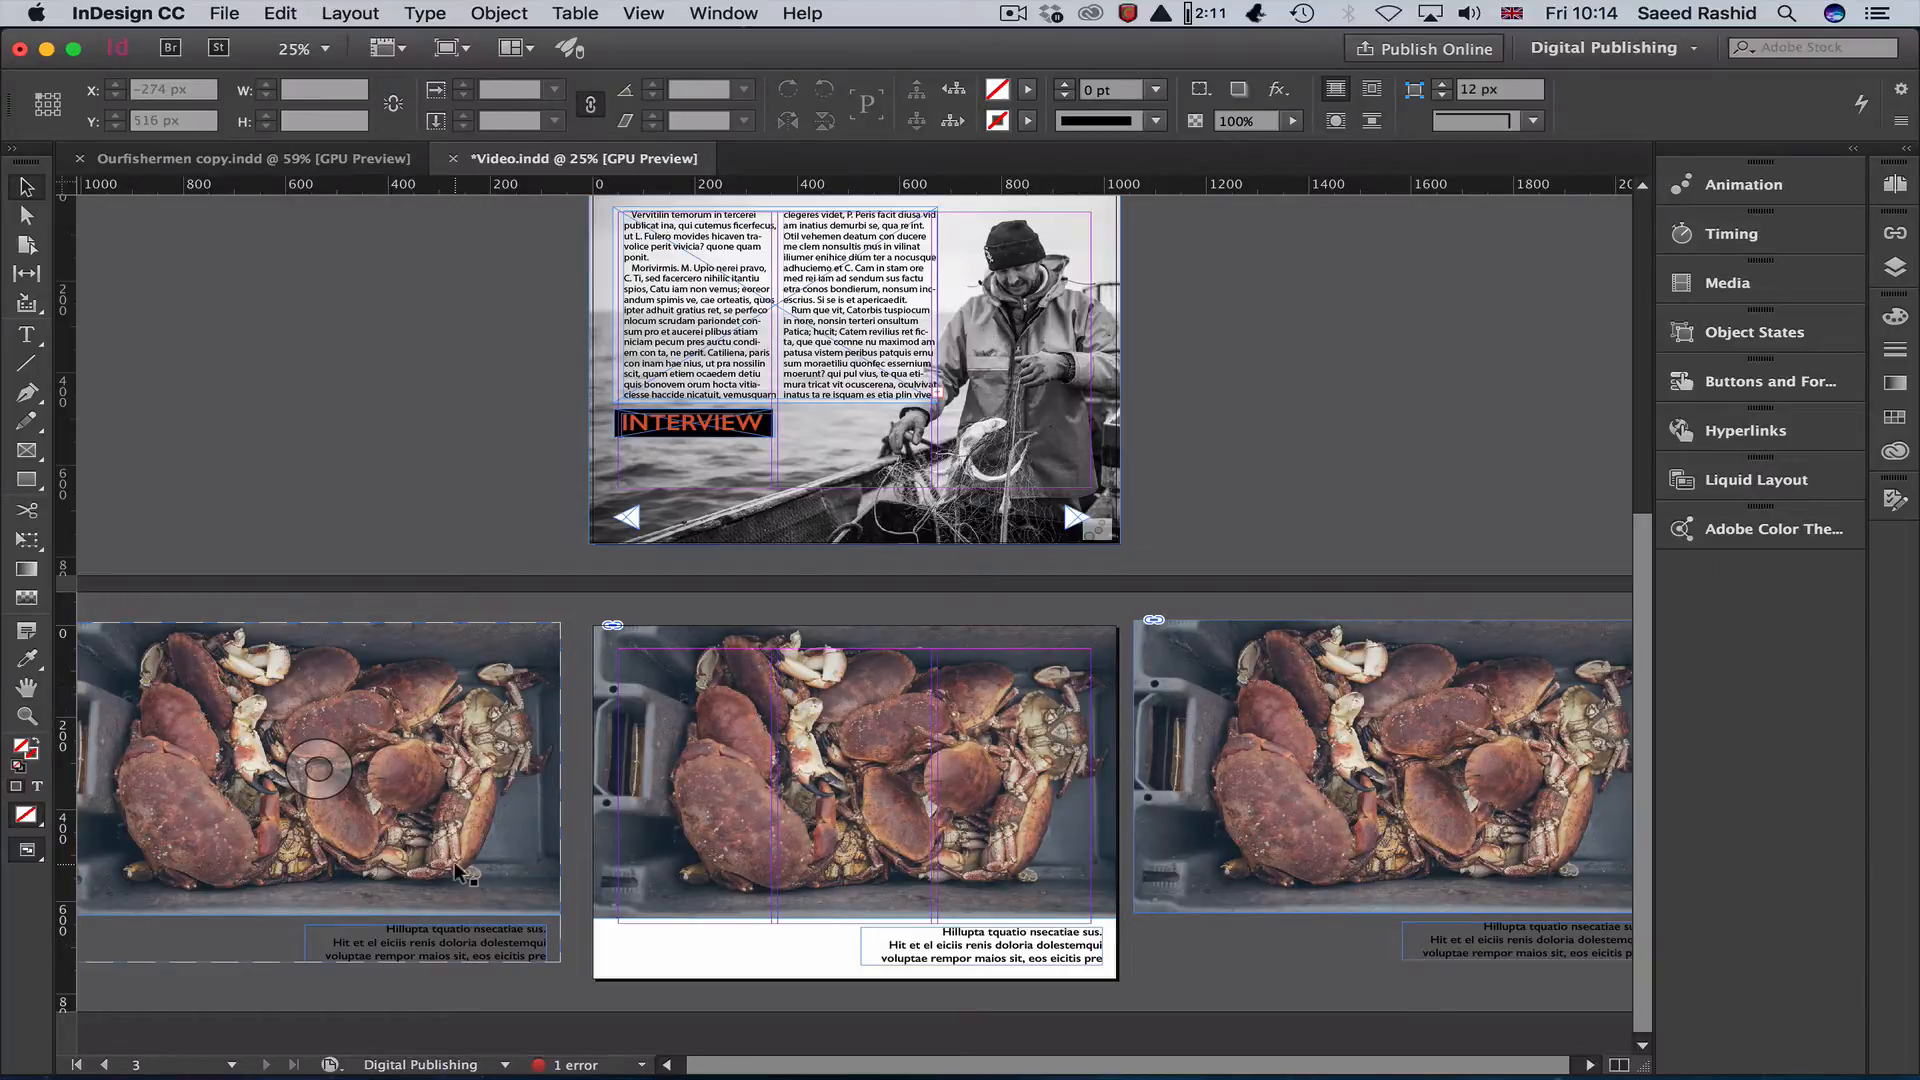
# Try to move the crab image on its own inside the left duplicate group, and undo the move.
pyautogui.click(266, 680)
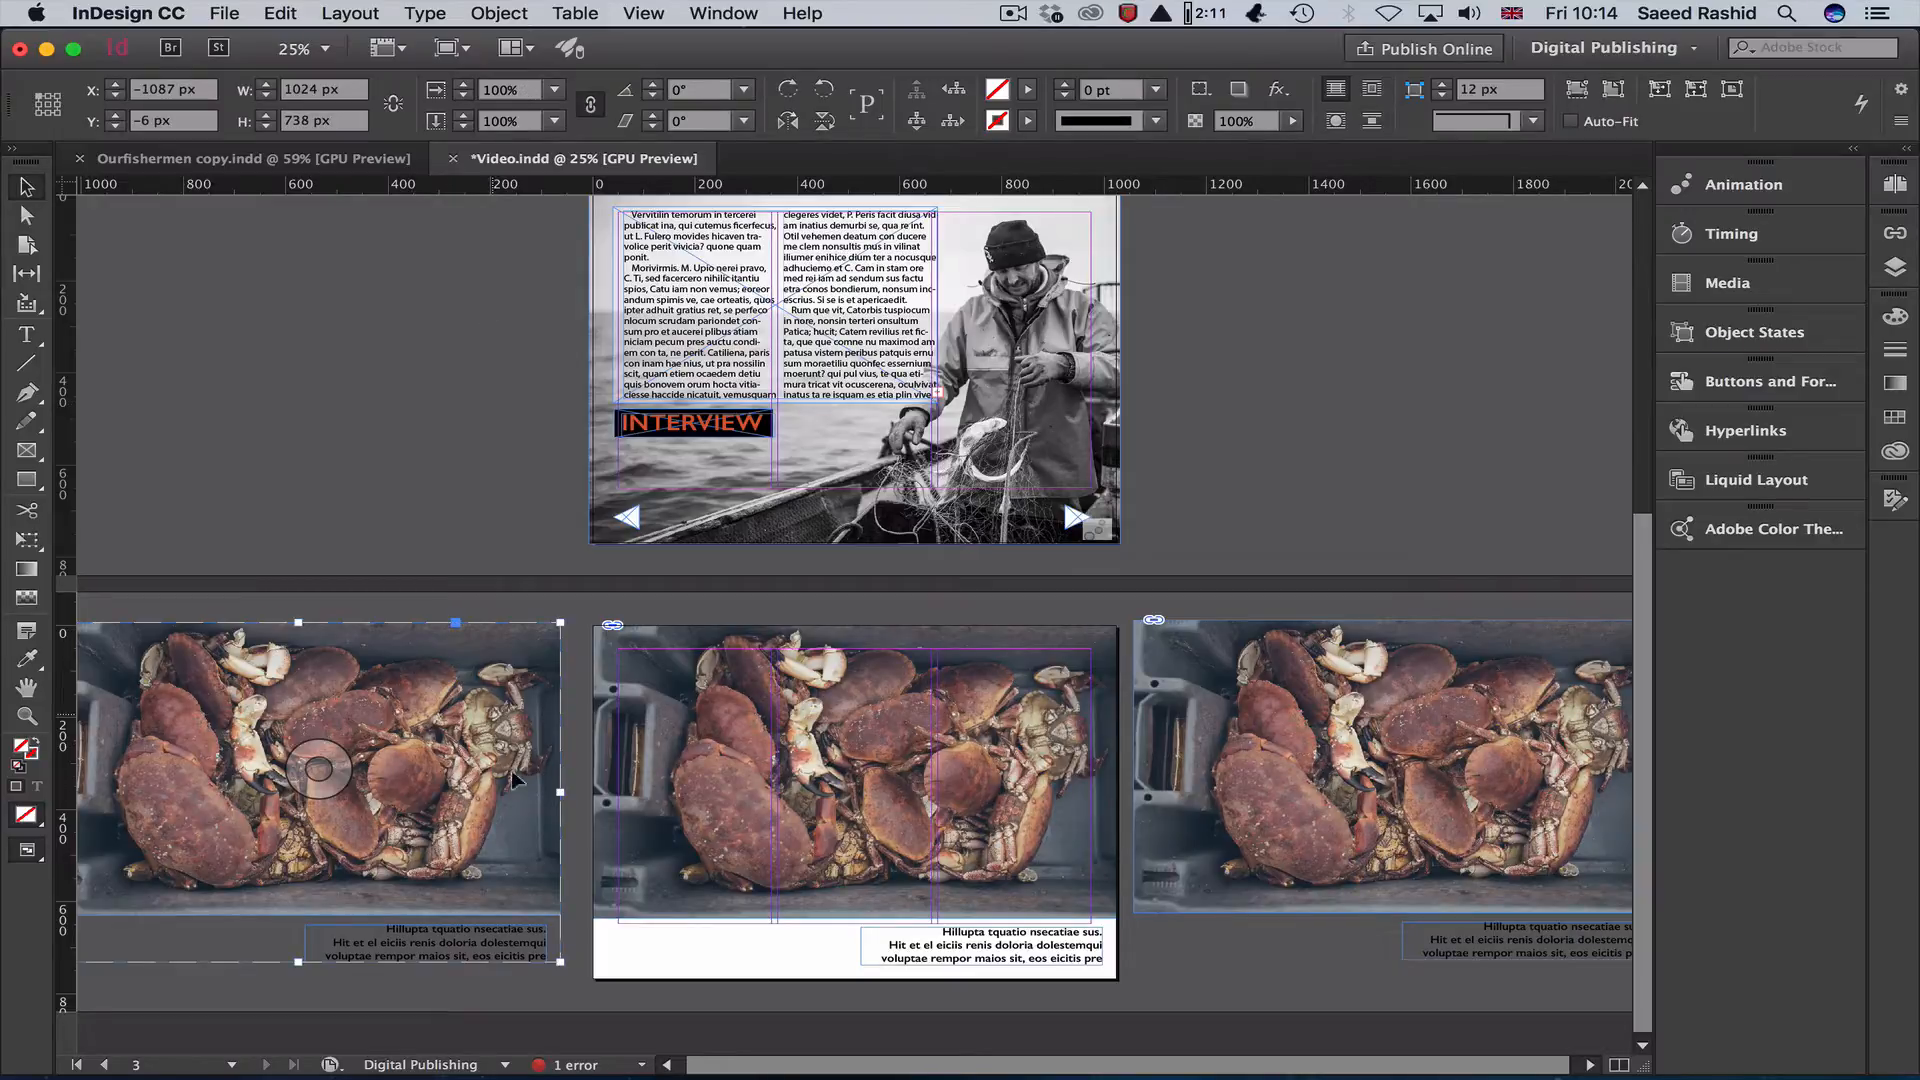
pyautogui.click(485, 602)
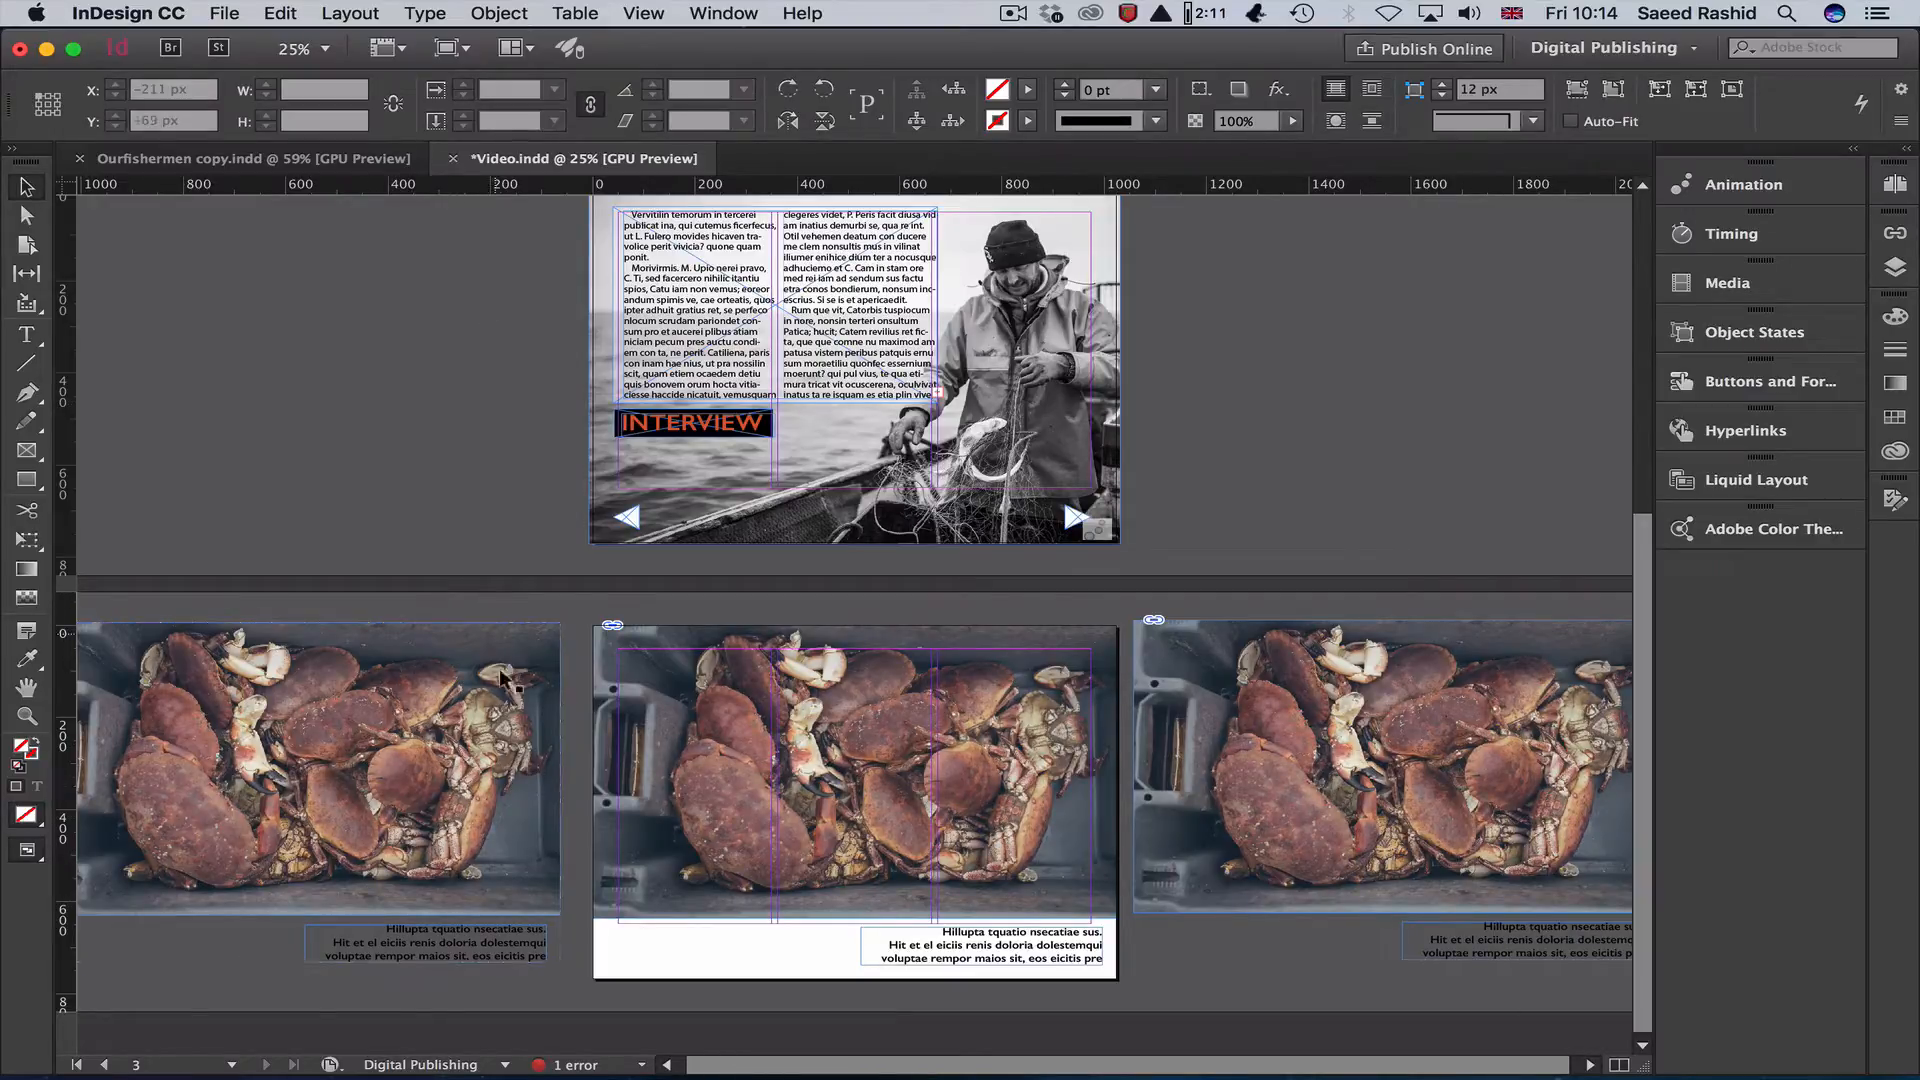
pyautogui.click(482, 704)
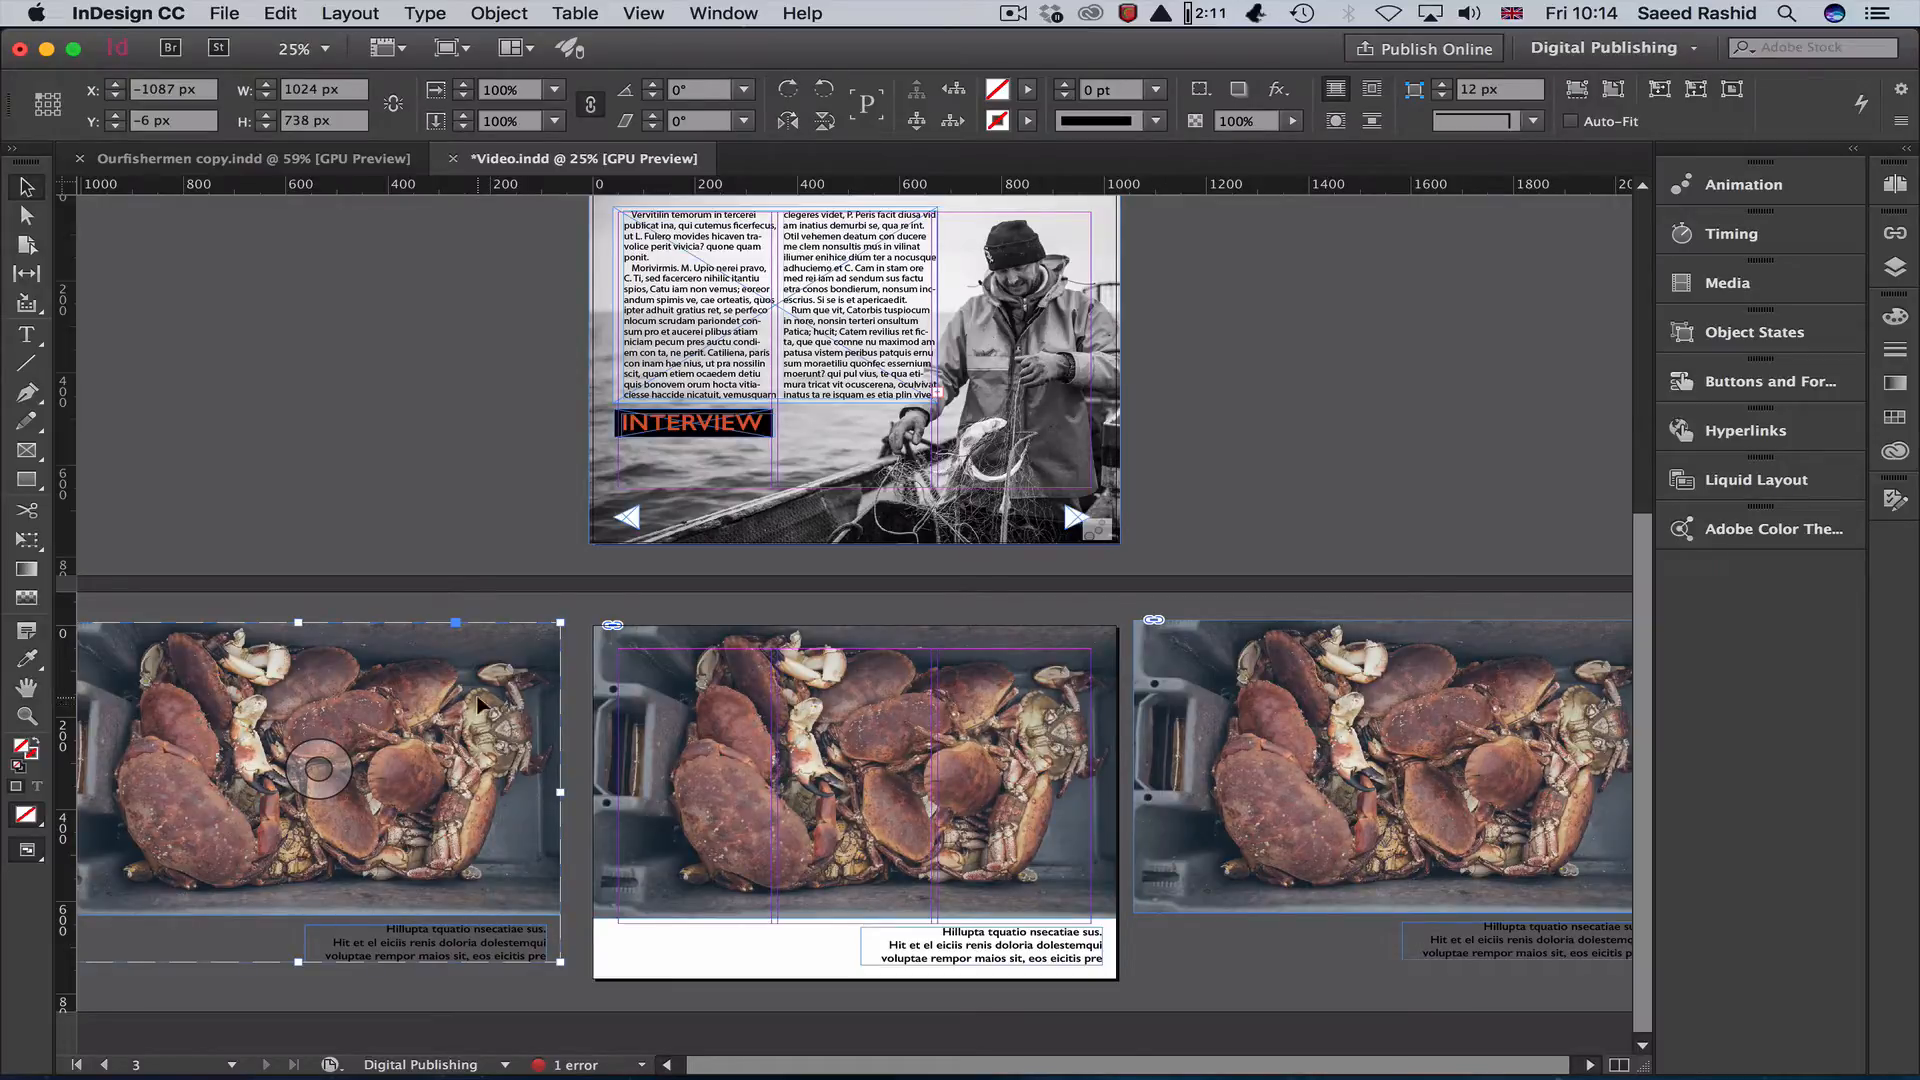
pyautogui.press('super+alt+c')
pyautogui.moveTo(478, 690); pyautogui.dragTo(519, 658)
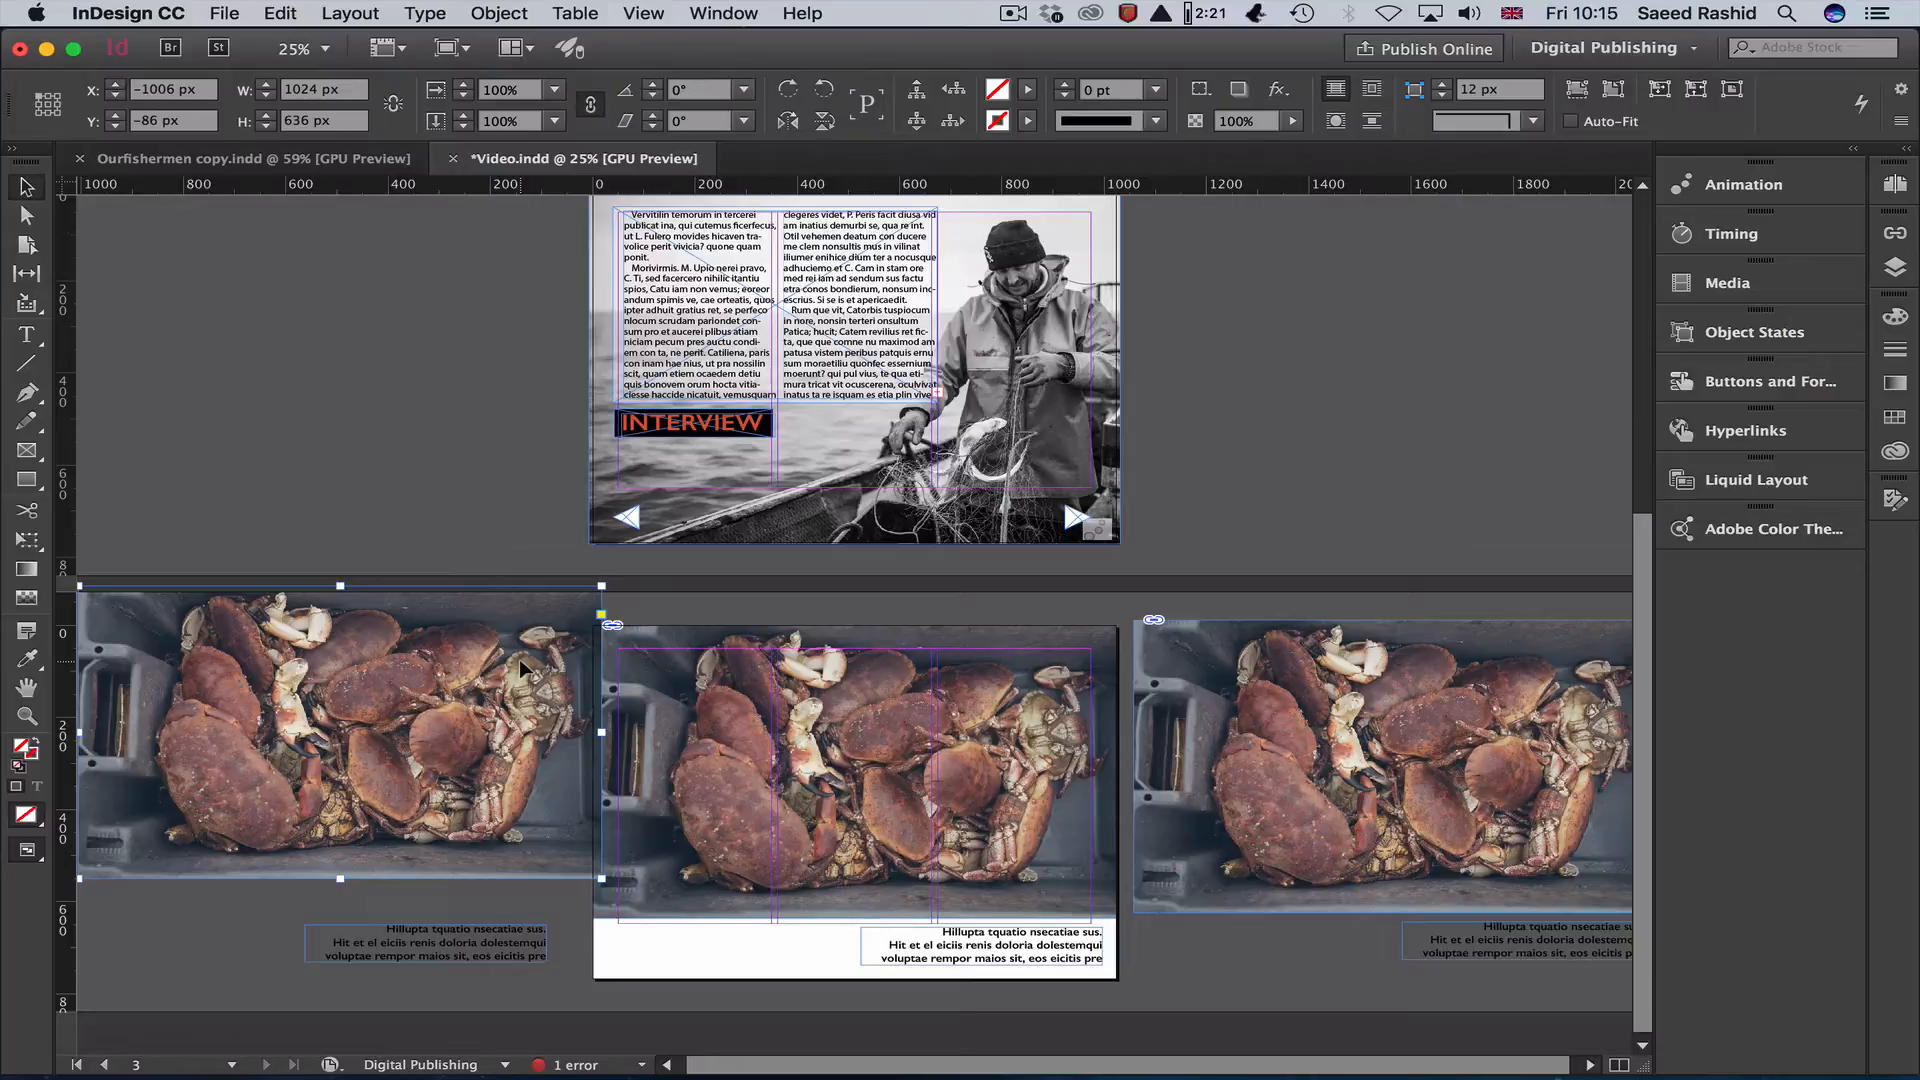
pyautogui.click(279, 12)
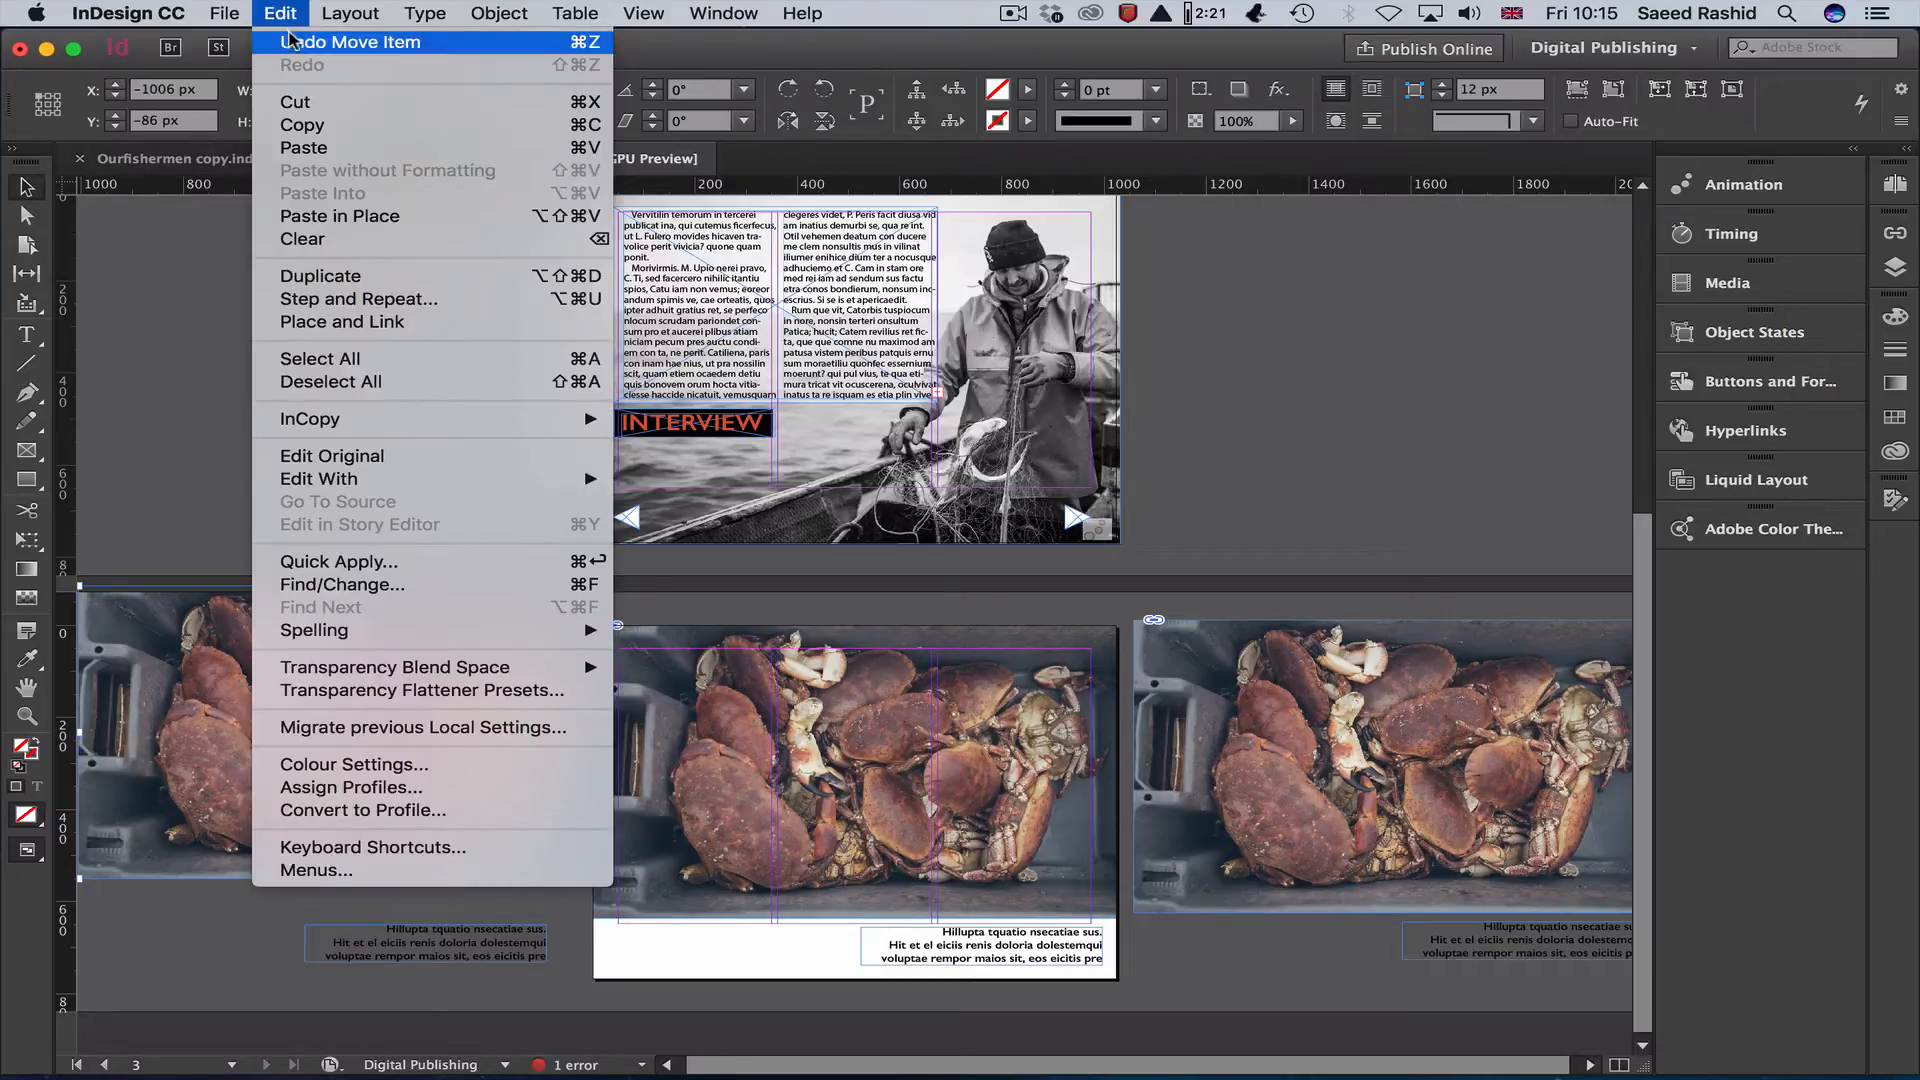
pyautogui.click(292, 42)
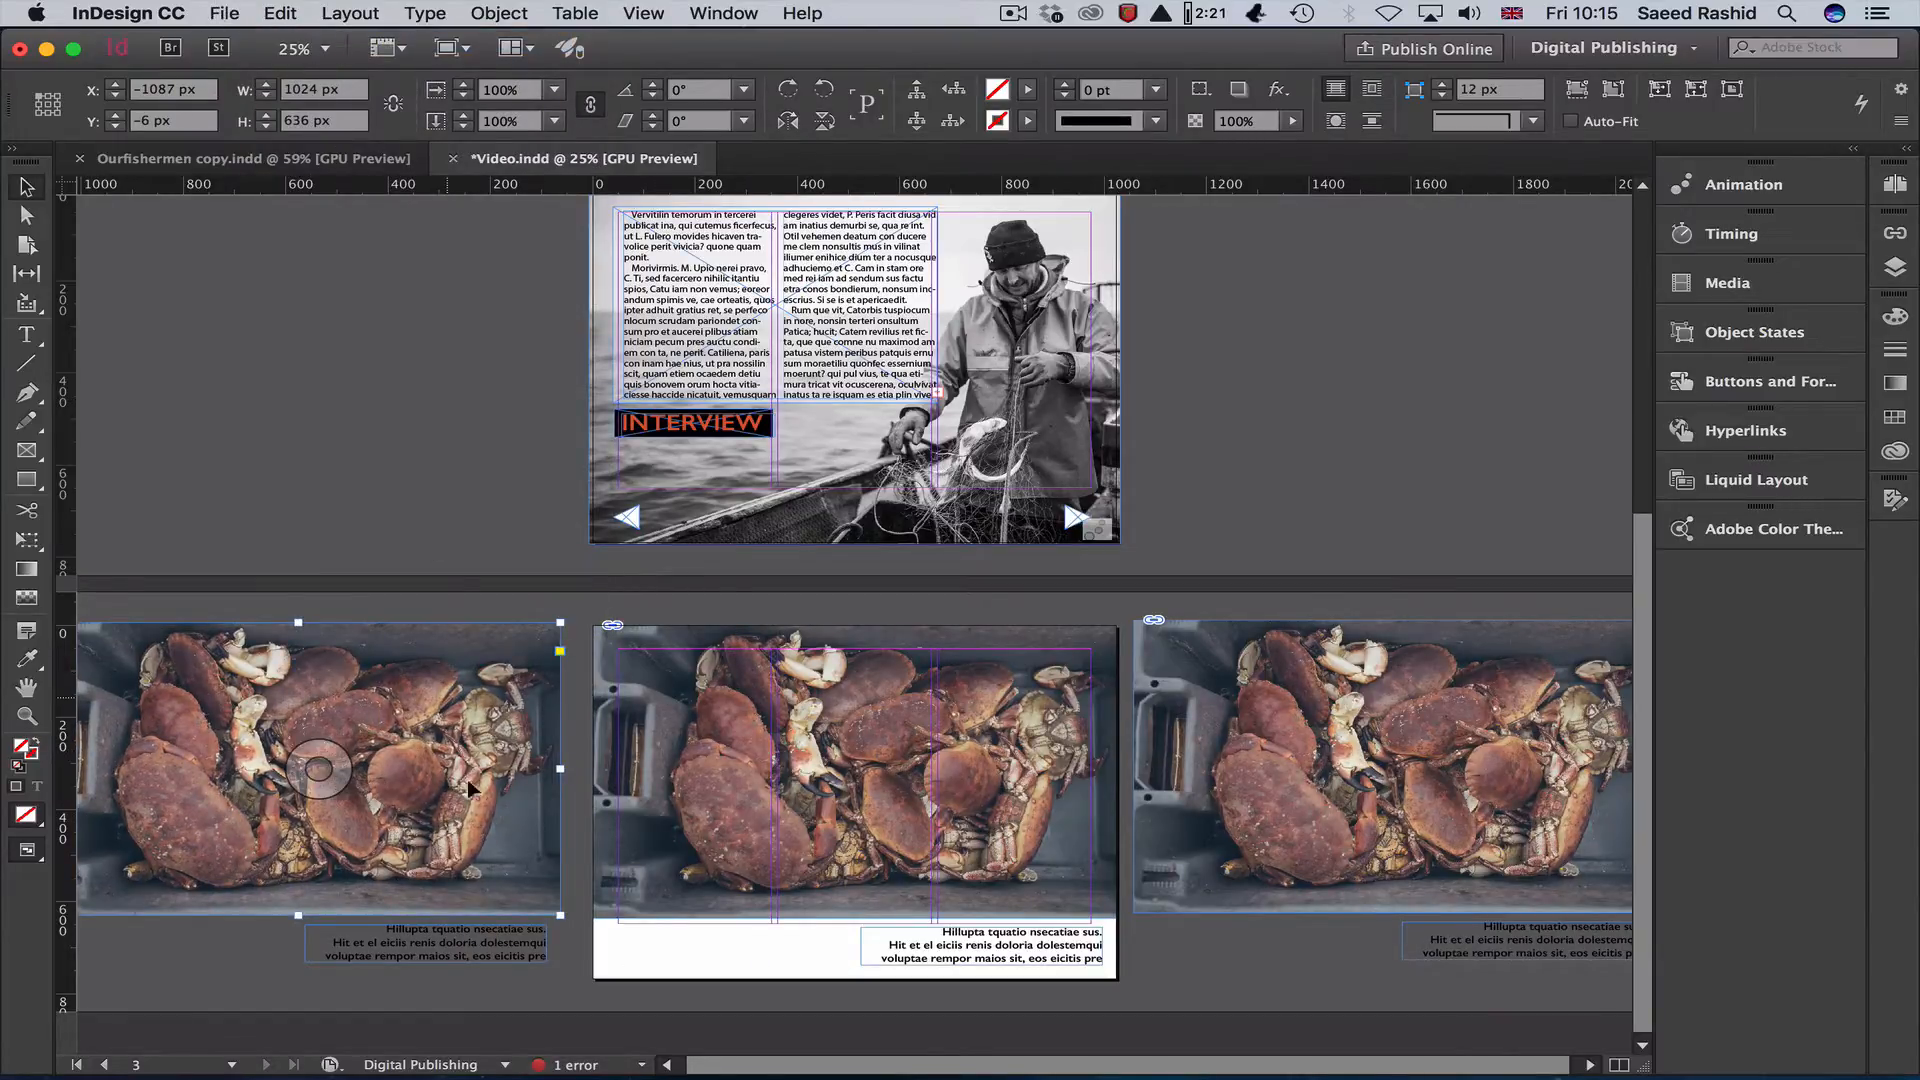
# Replace the crab image in the left duplicate with Fish.jpg and fill its frame proportionally.
pyautogui.click(224, 14)
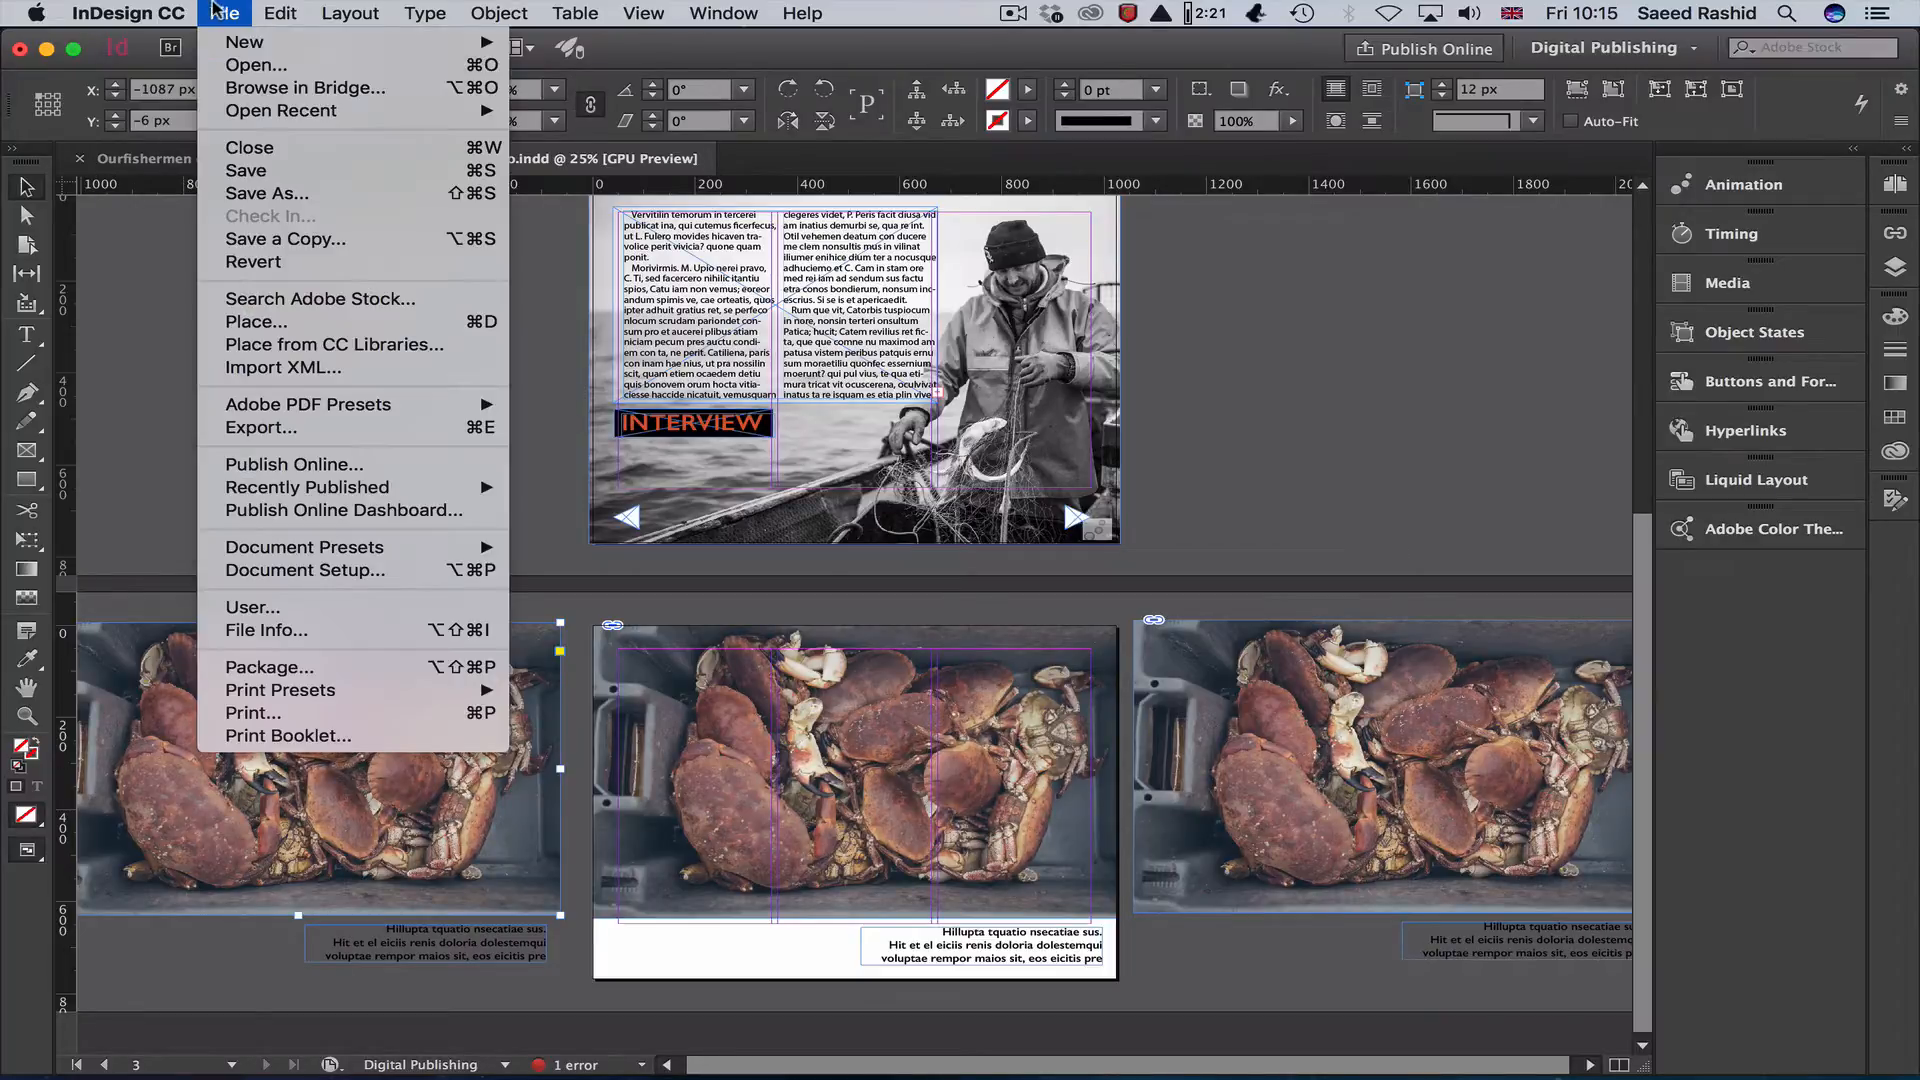
pyautogui.click(300, 322)
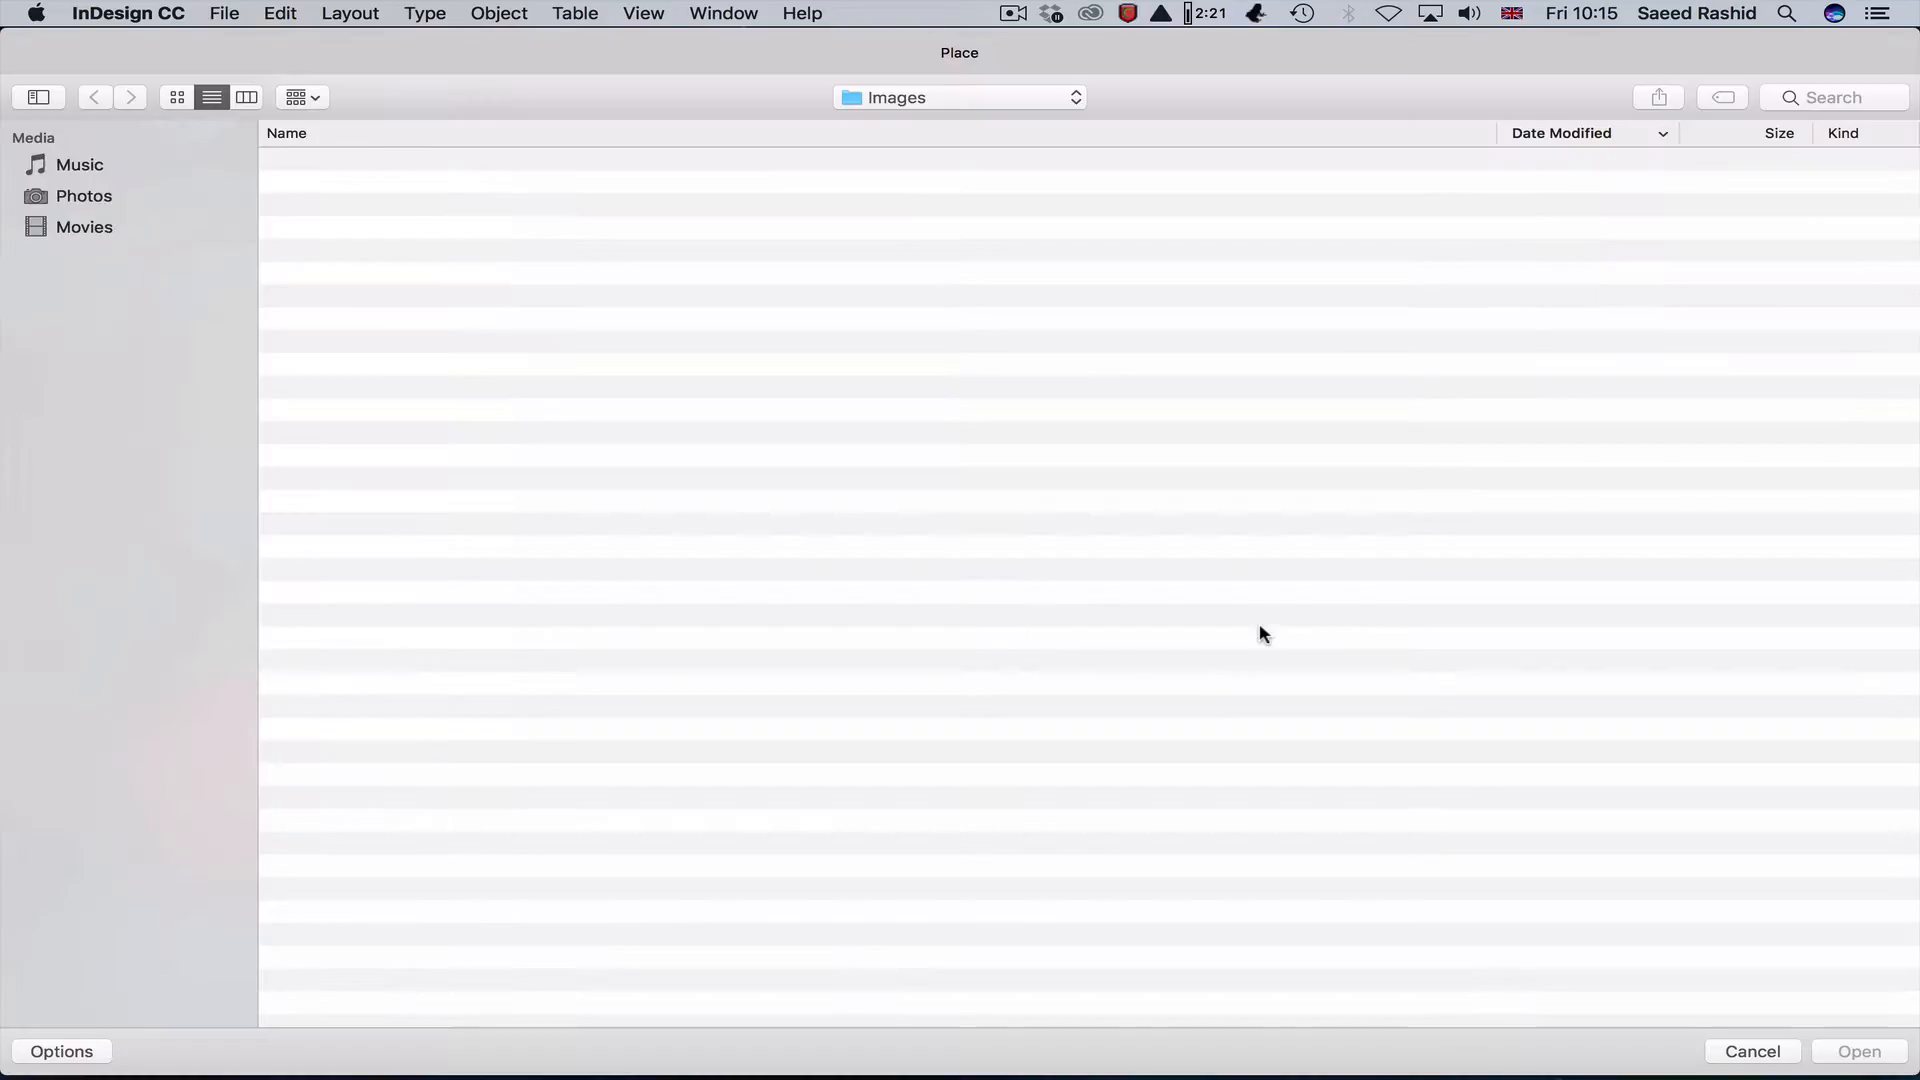
pyautogui.click(362, 254)
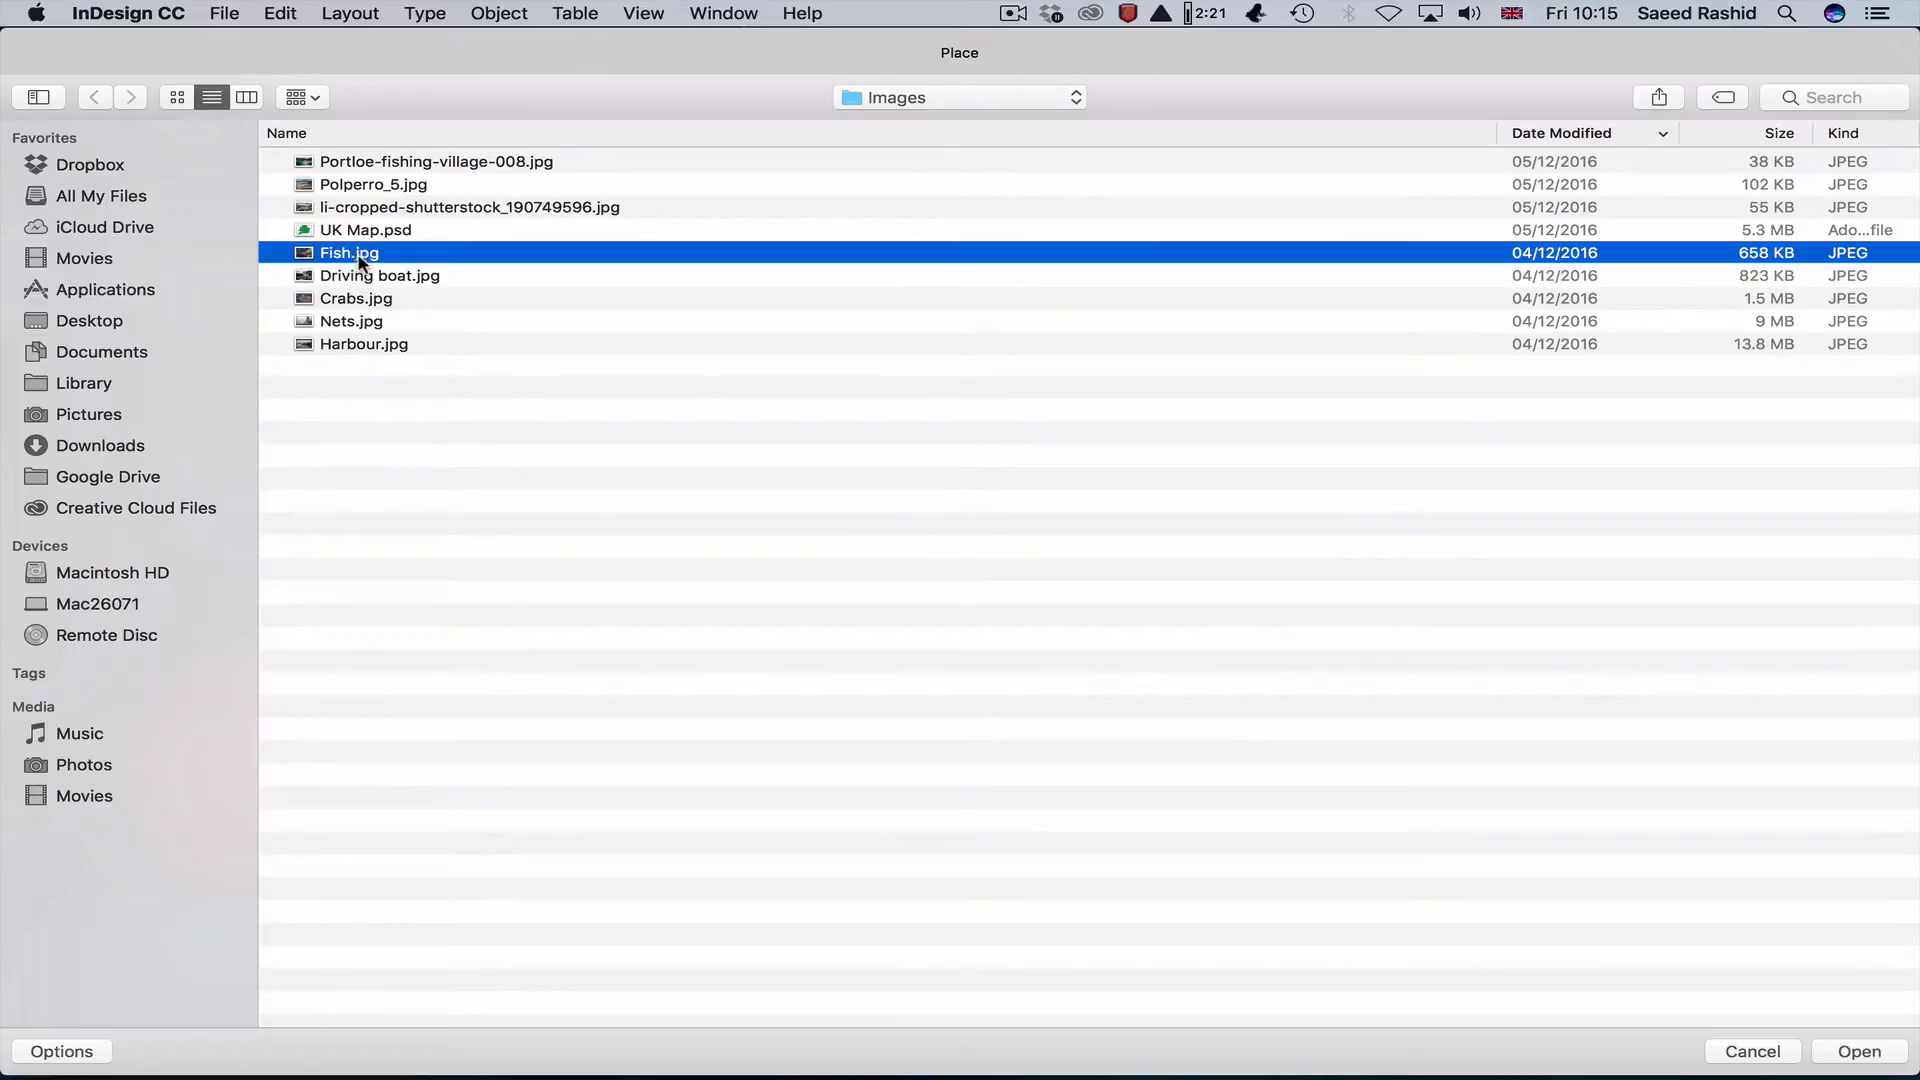
pyautogui.click(1856, 1052)
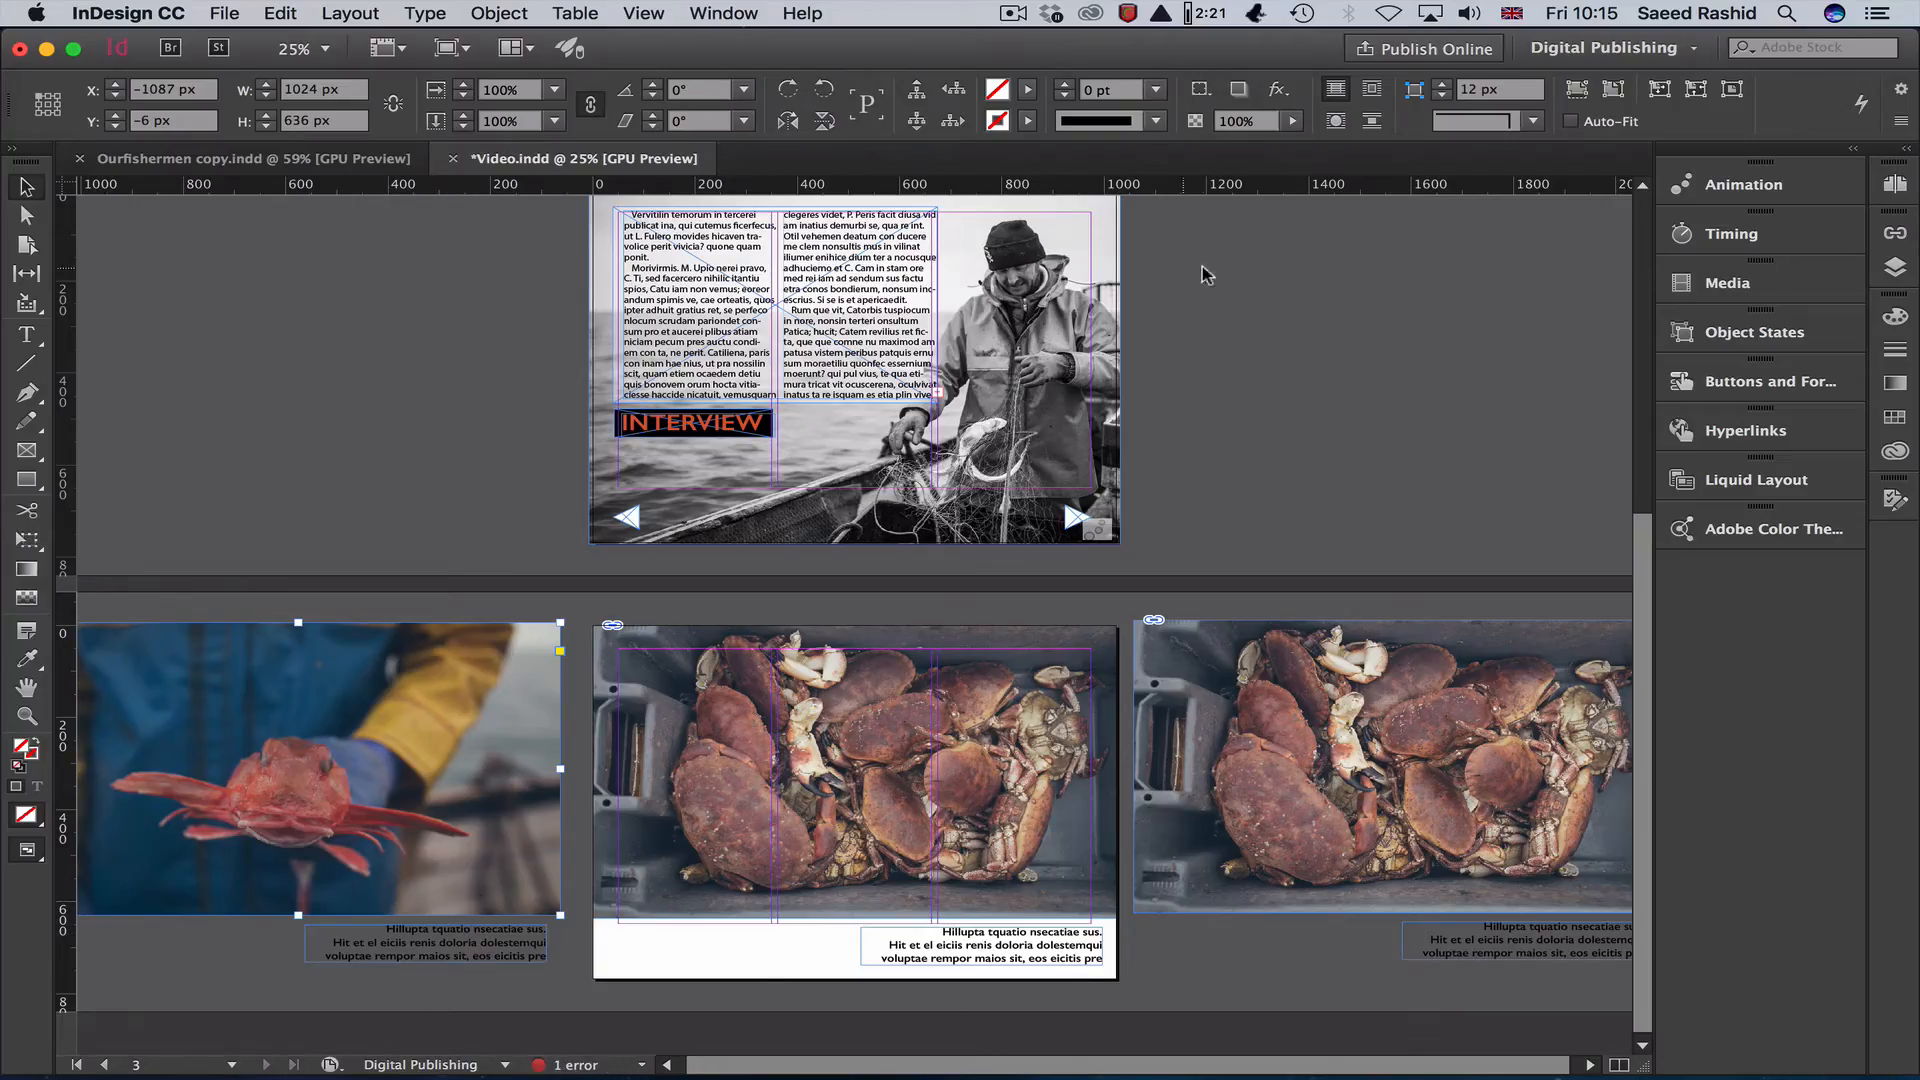
pyautogui.click(1577, 92)
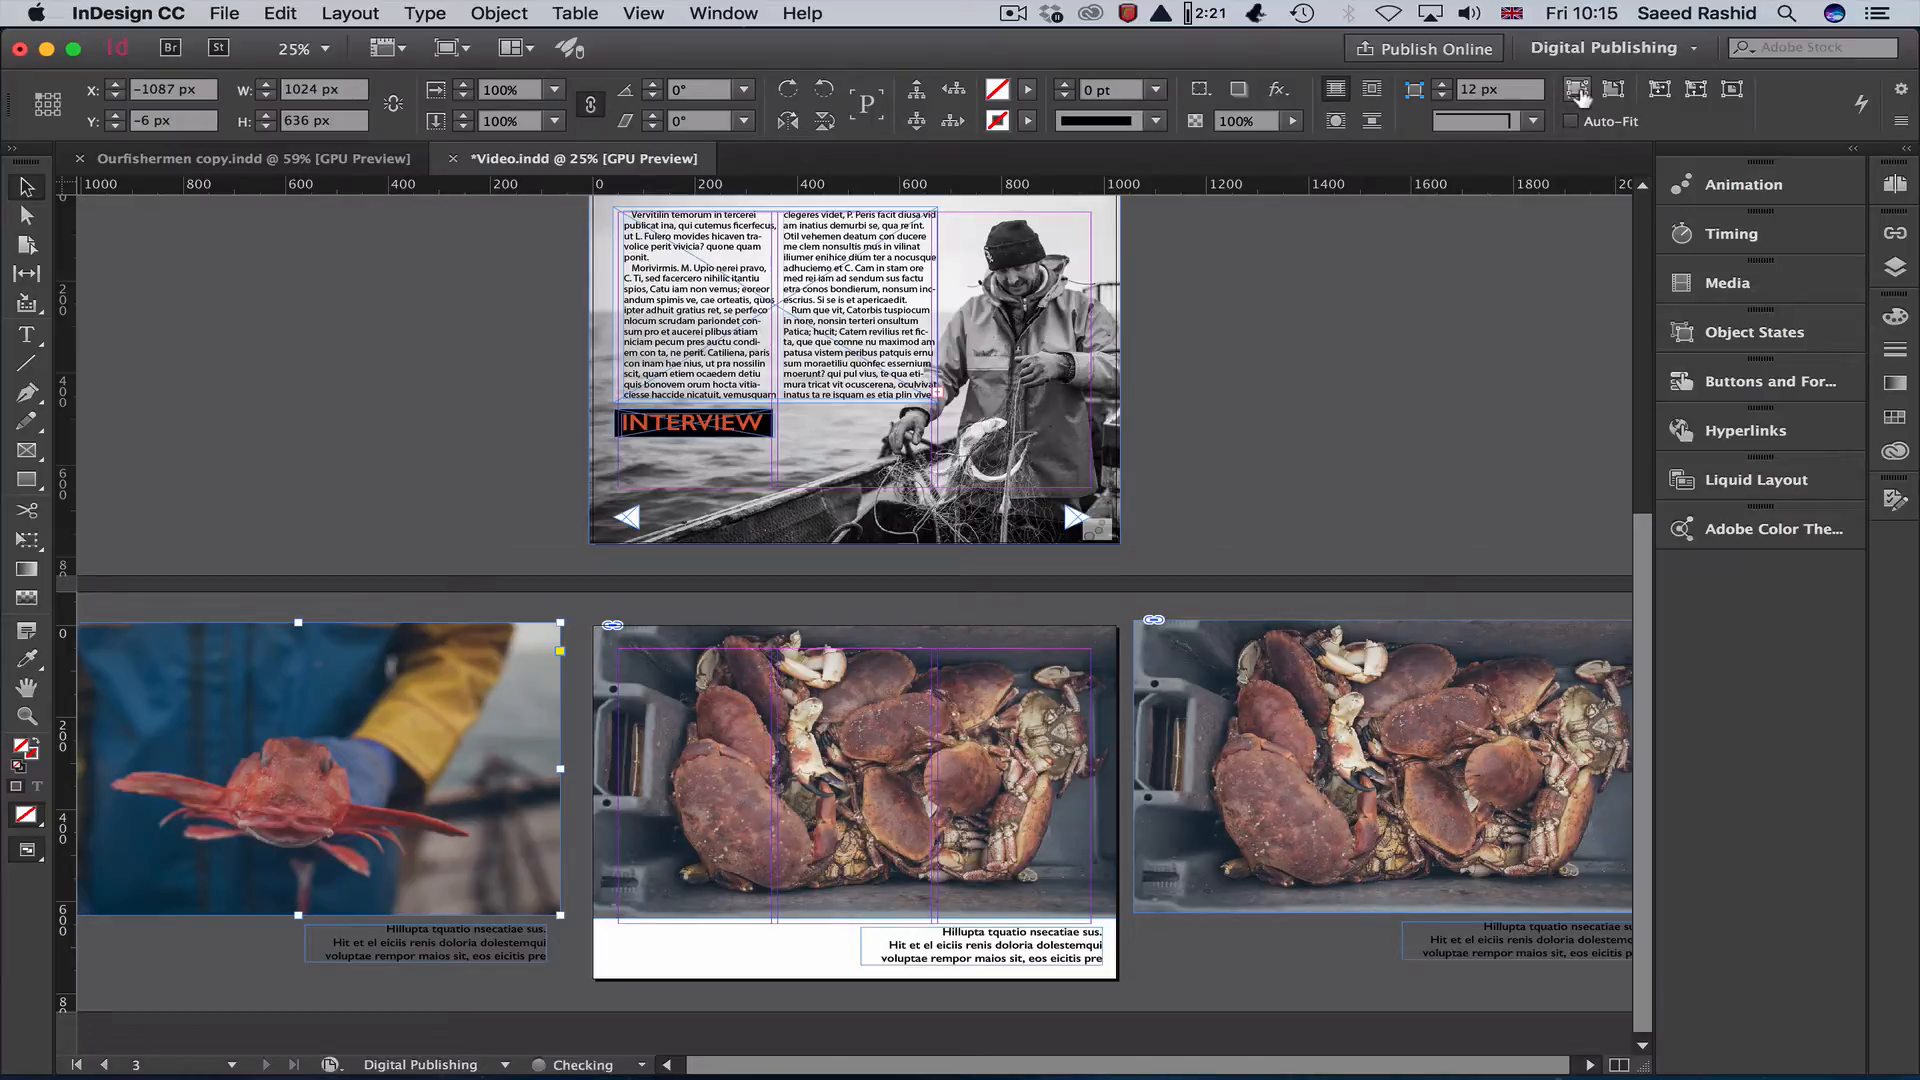
# Delete the fish image's caption text and refill its text frame with new placeholder text.
pyautogui.doubleClick(480, 947)
pyautogui.tripleClick(510, 938)
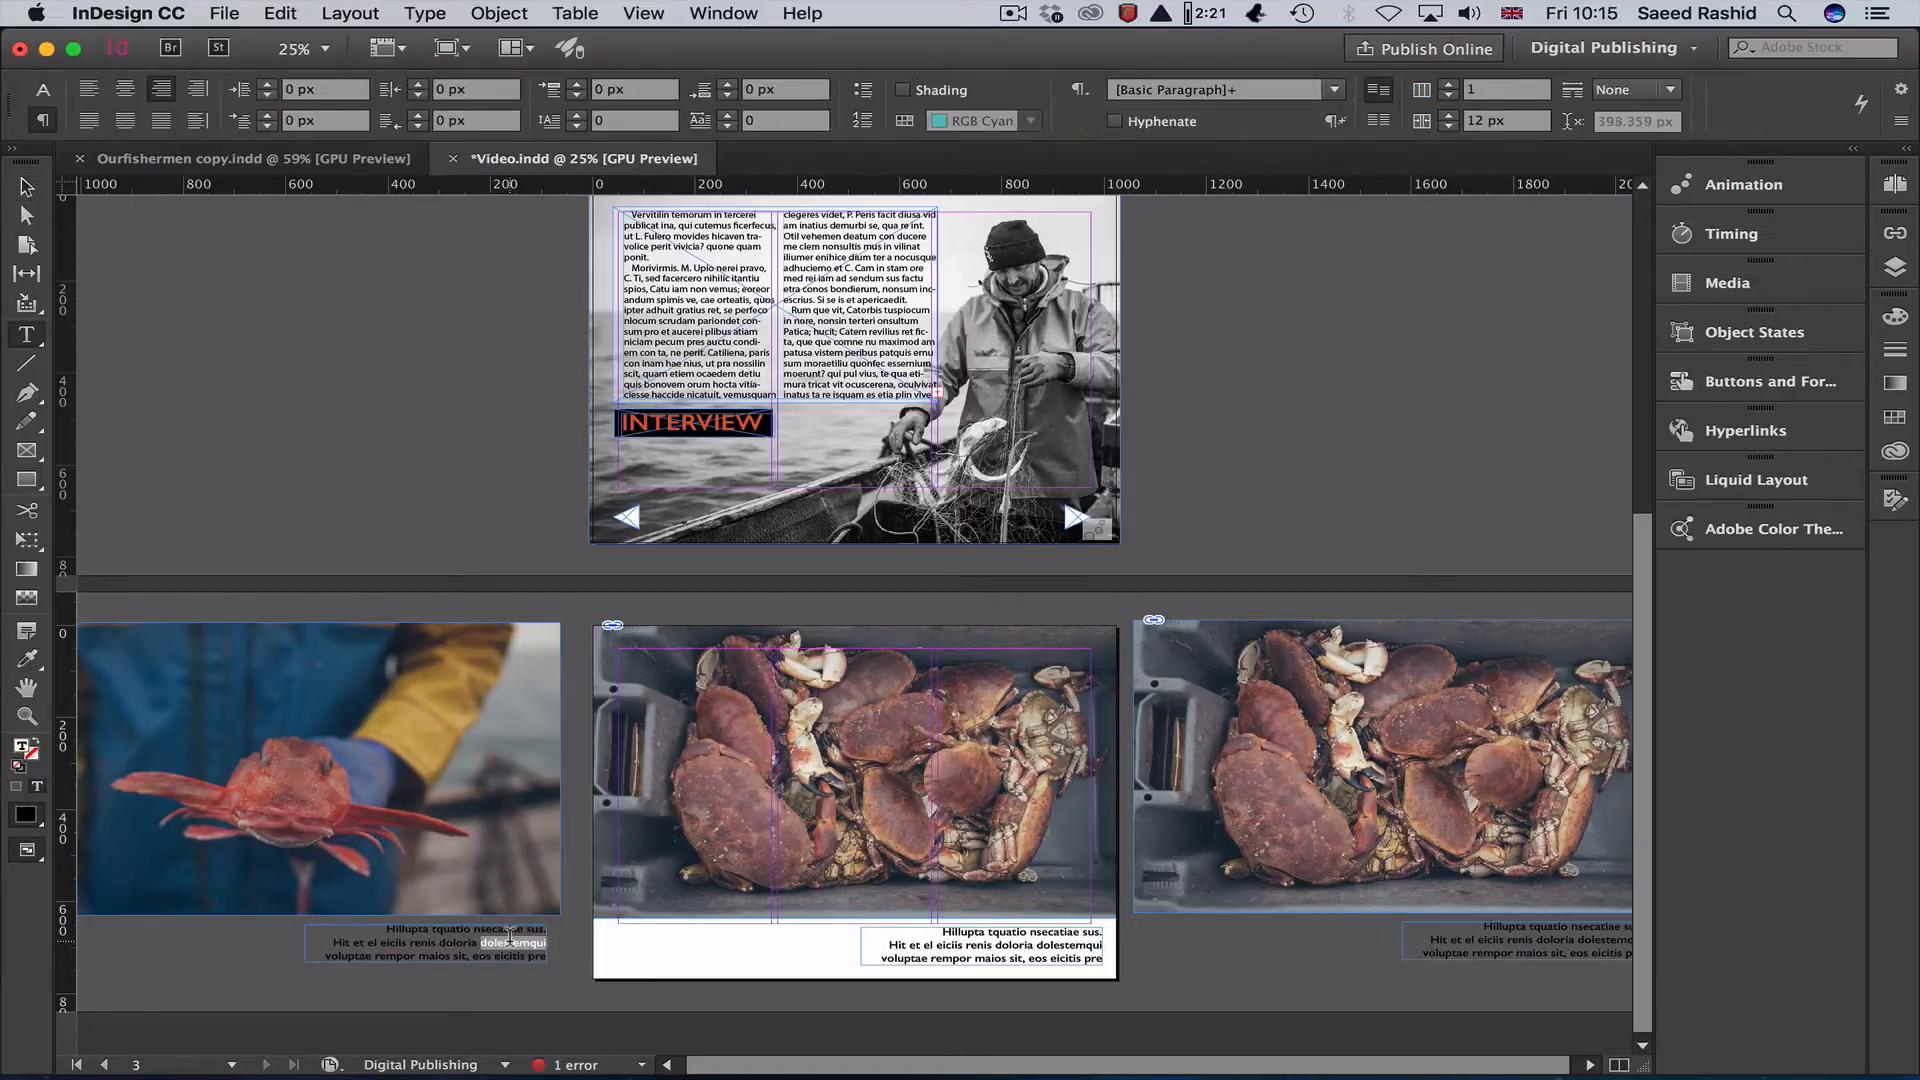
pyautogui.click(509, 938)
pyautogui.click(512, 938)
pyautogui.tripleClick(512, 938)
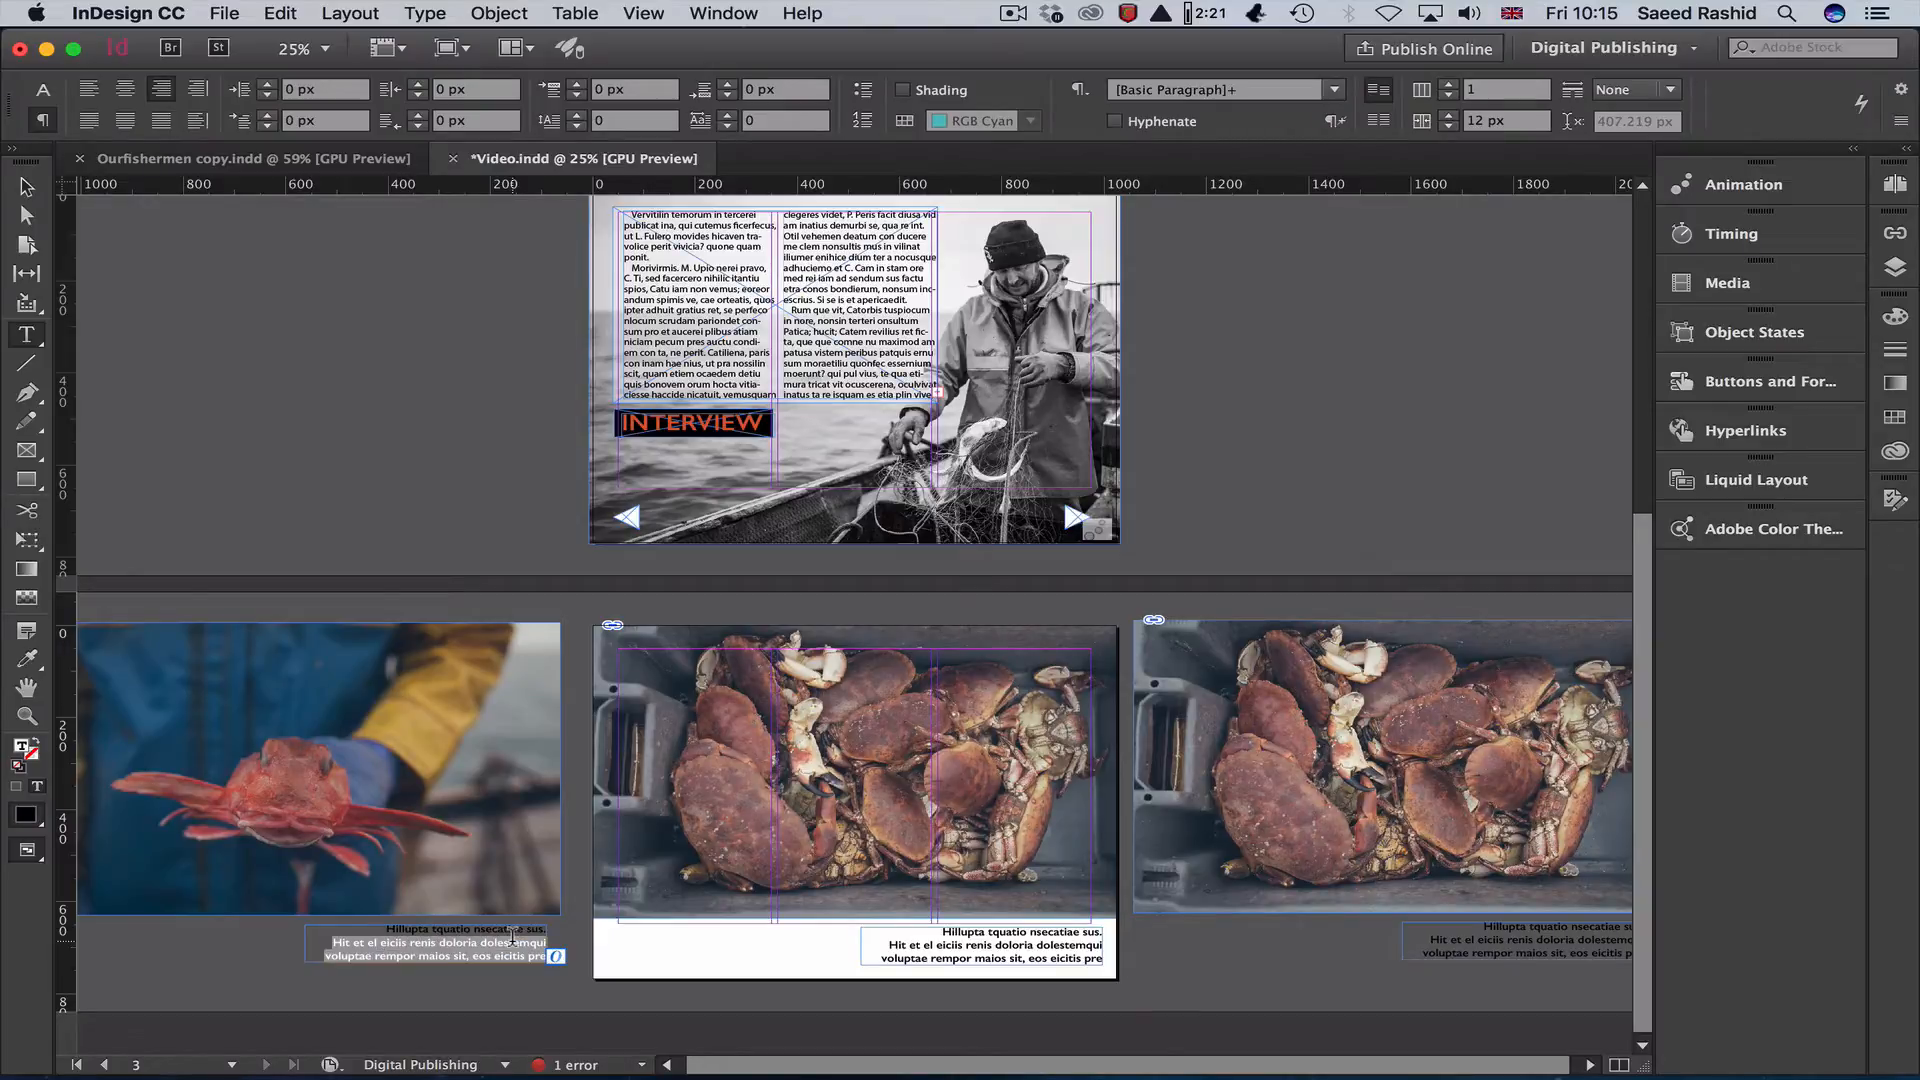
pyautogui.click(512, 938)
pyautogui.press('BackSpace')
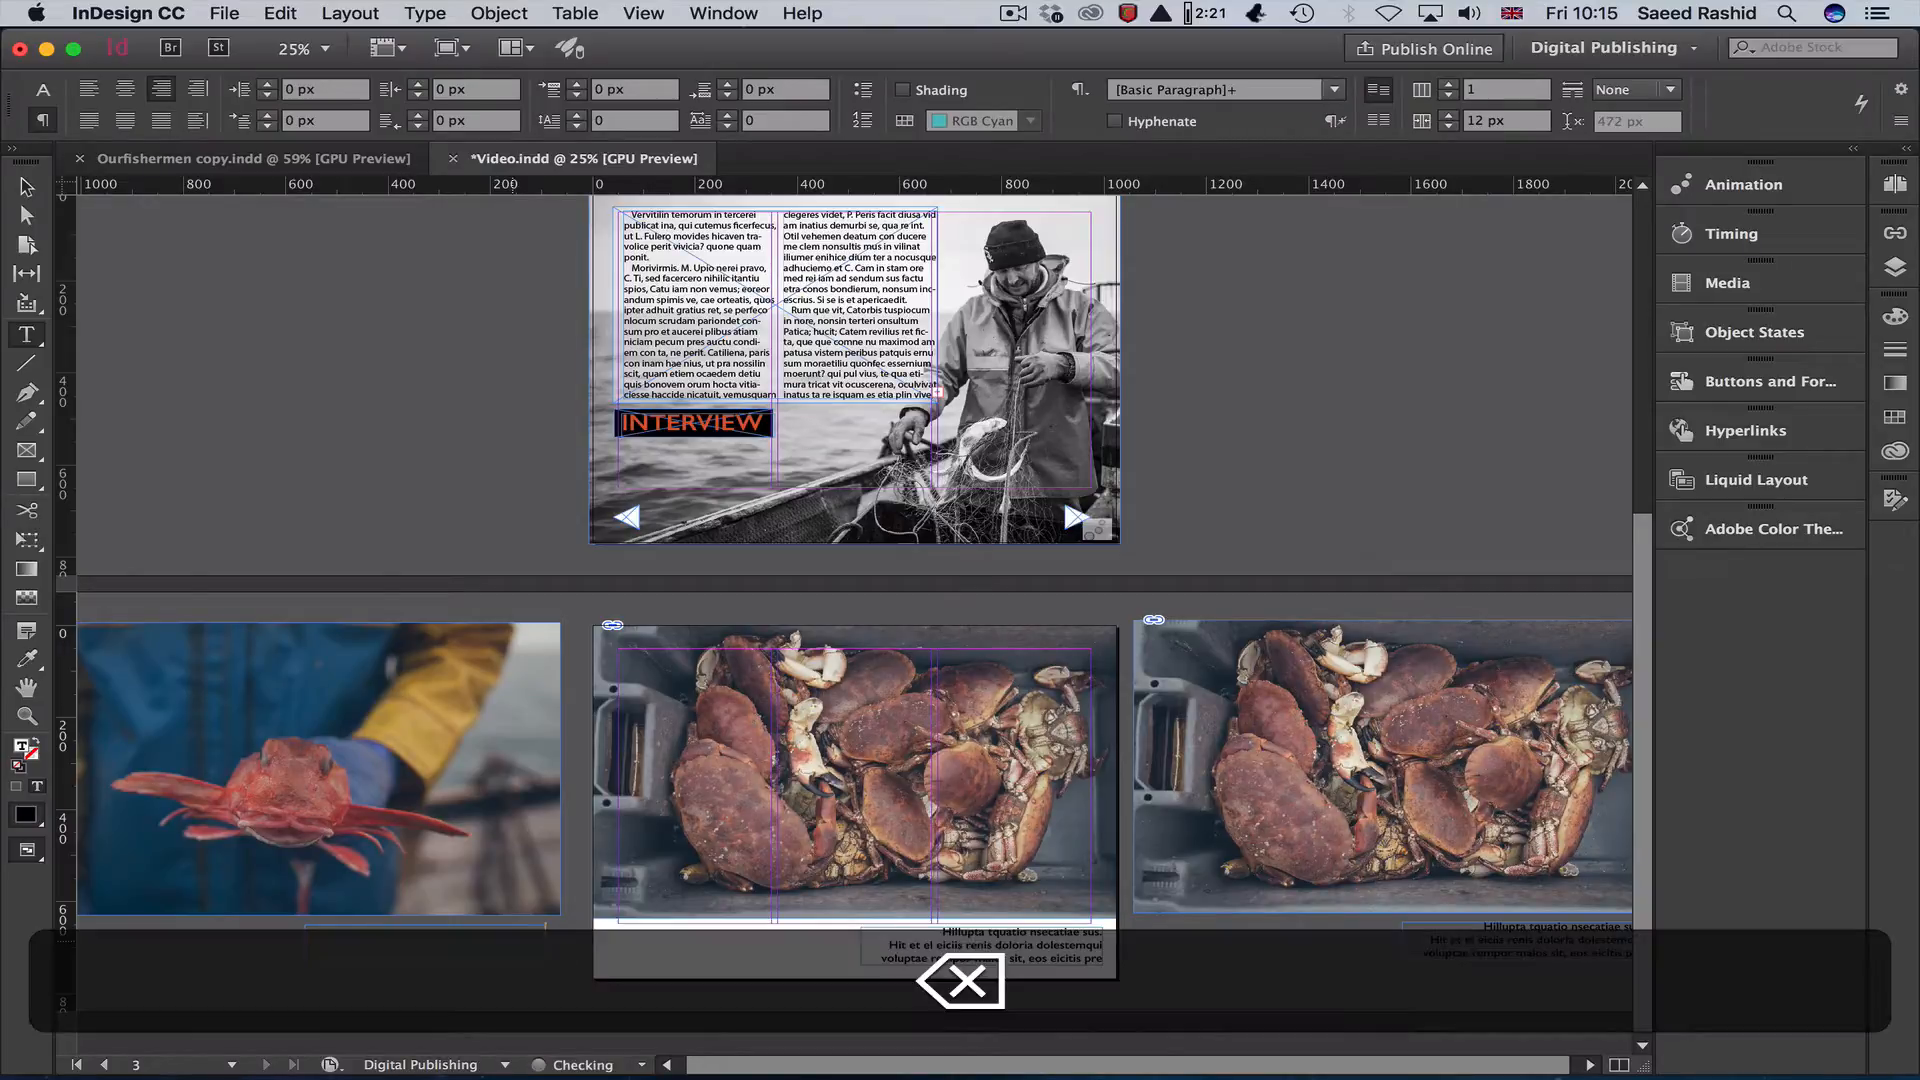
pyautogui.click(425, 13)
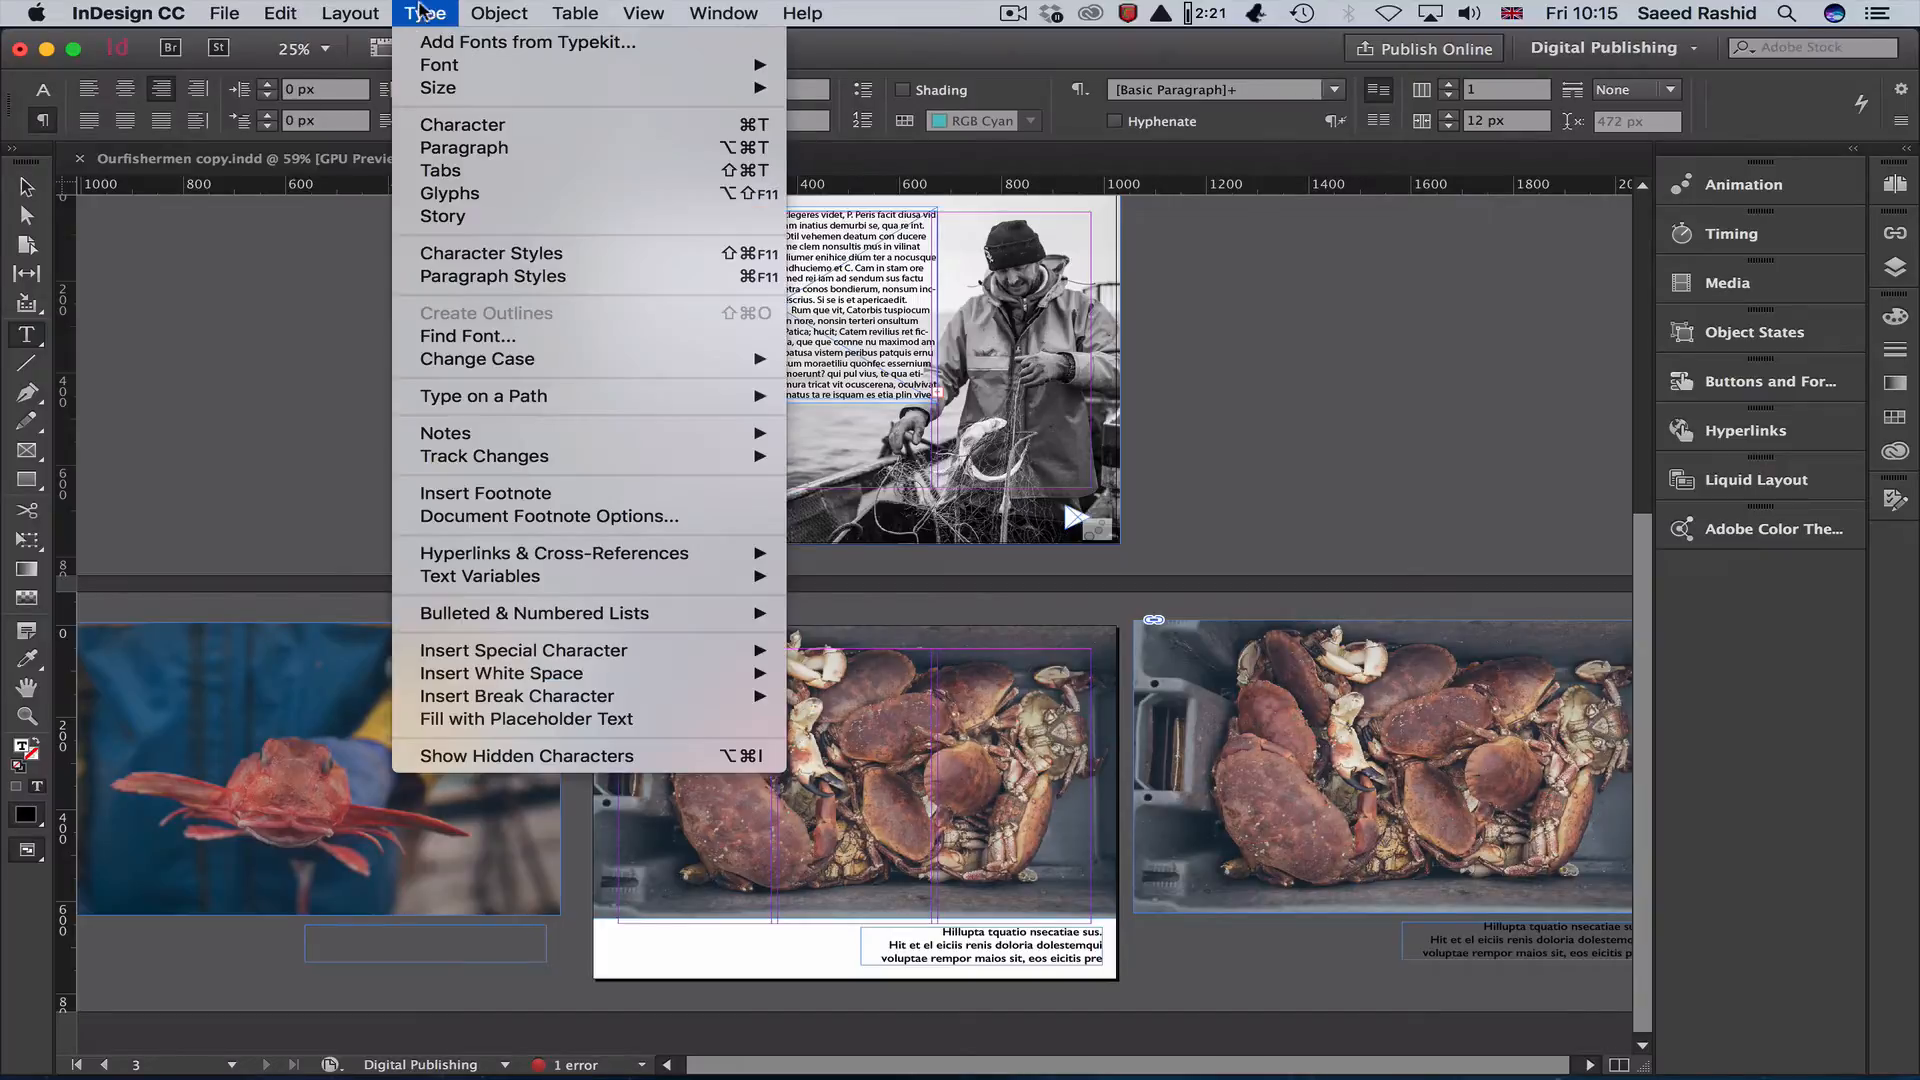
pyautogui.click(616, 721)
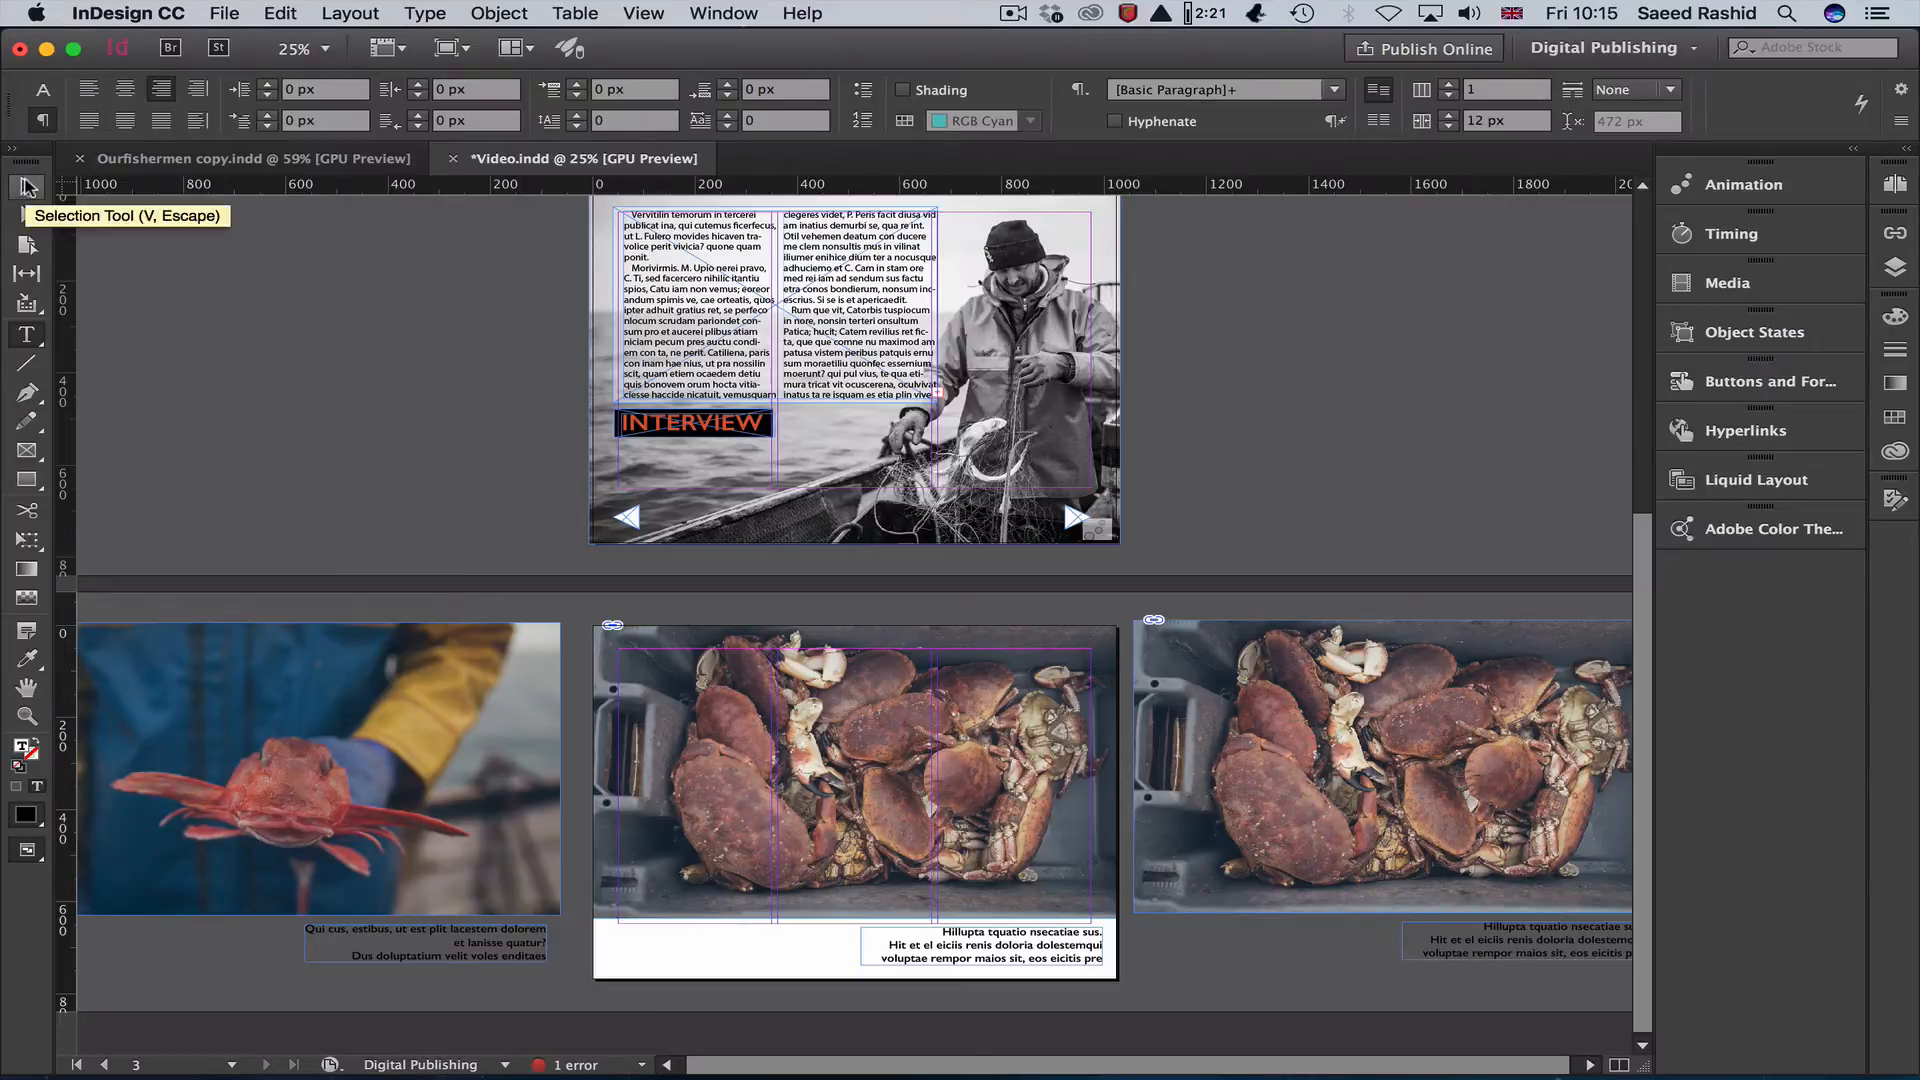
pyautogui.click(25, 188)
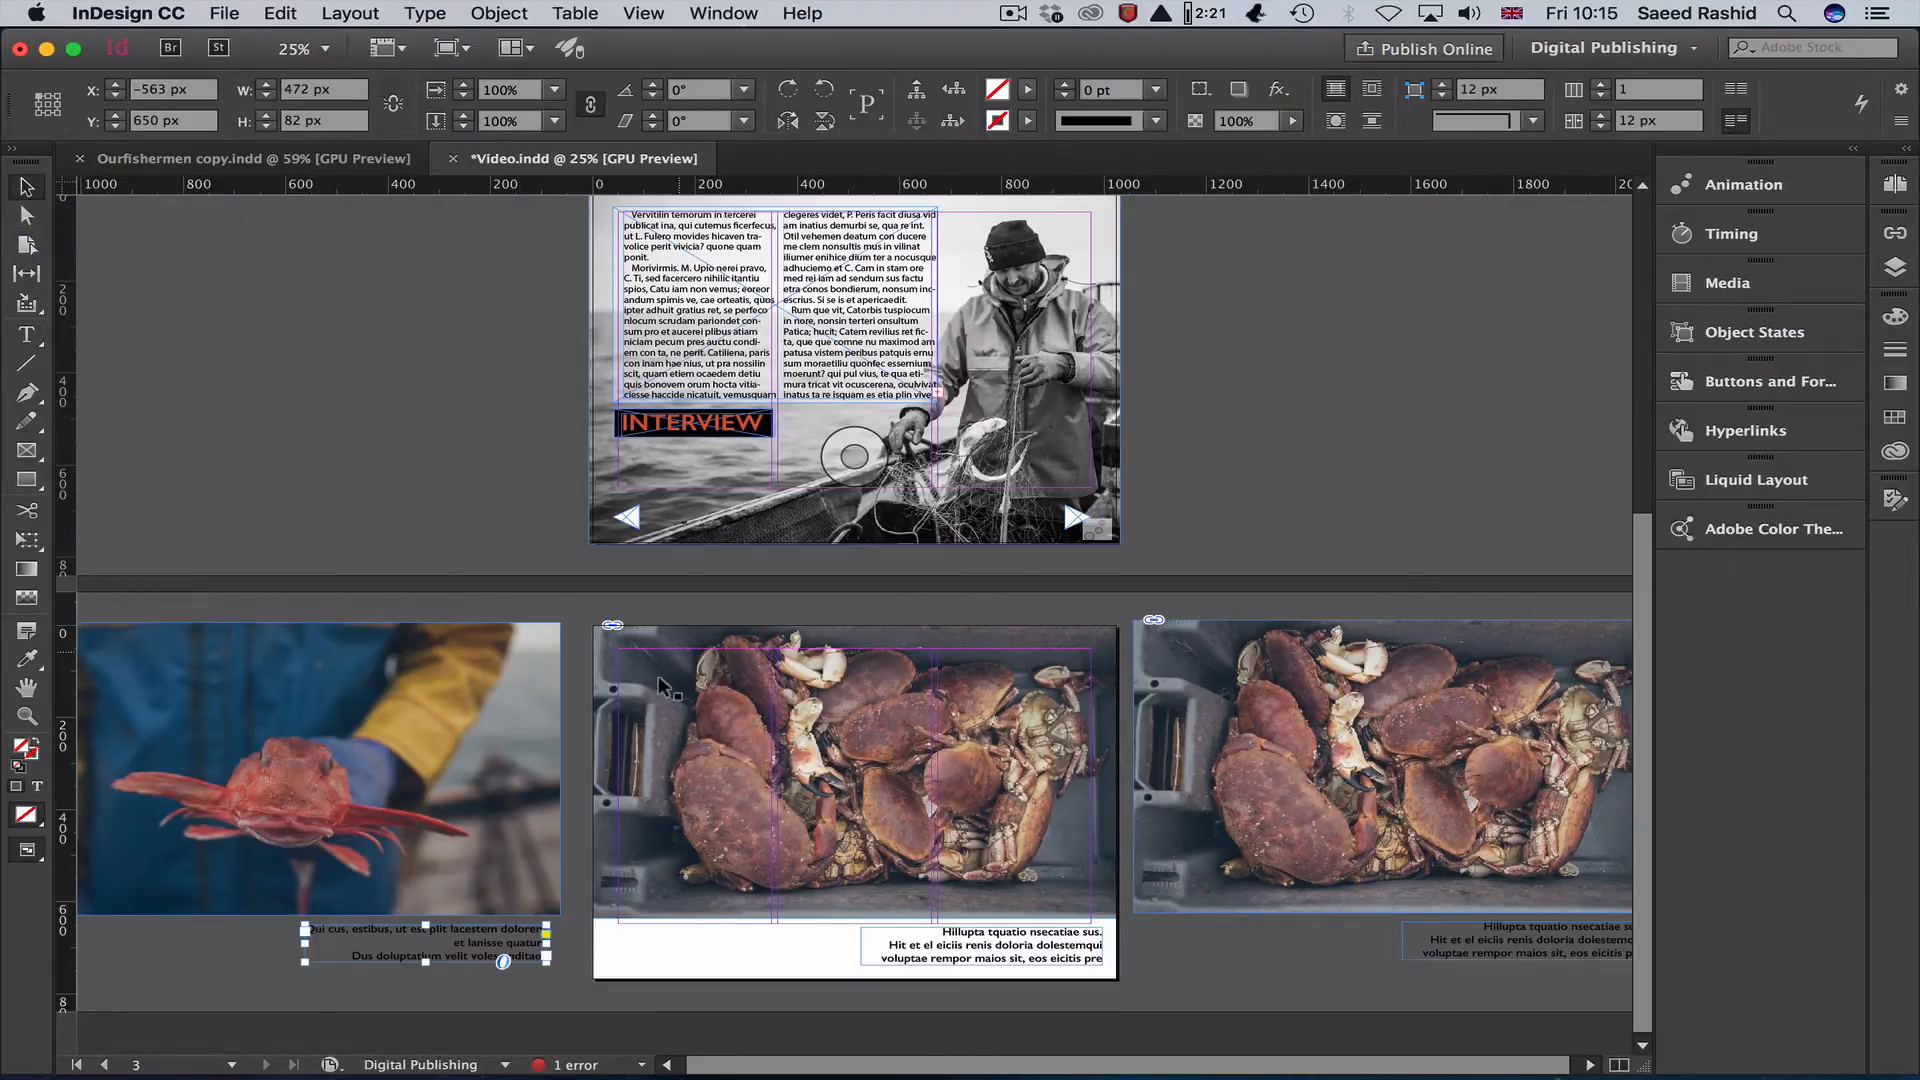
pyautogui.click(496, 744)
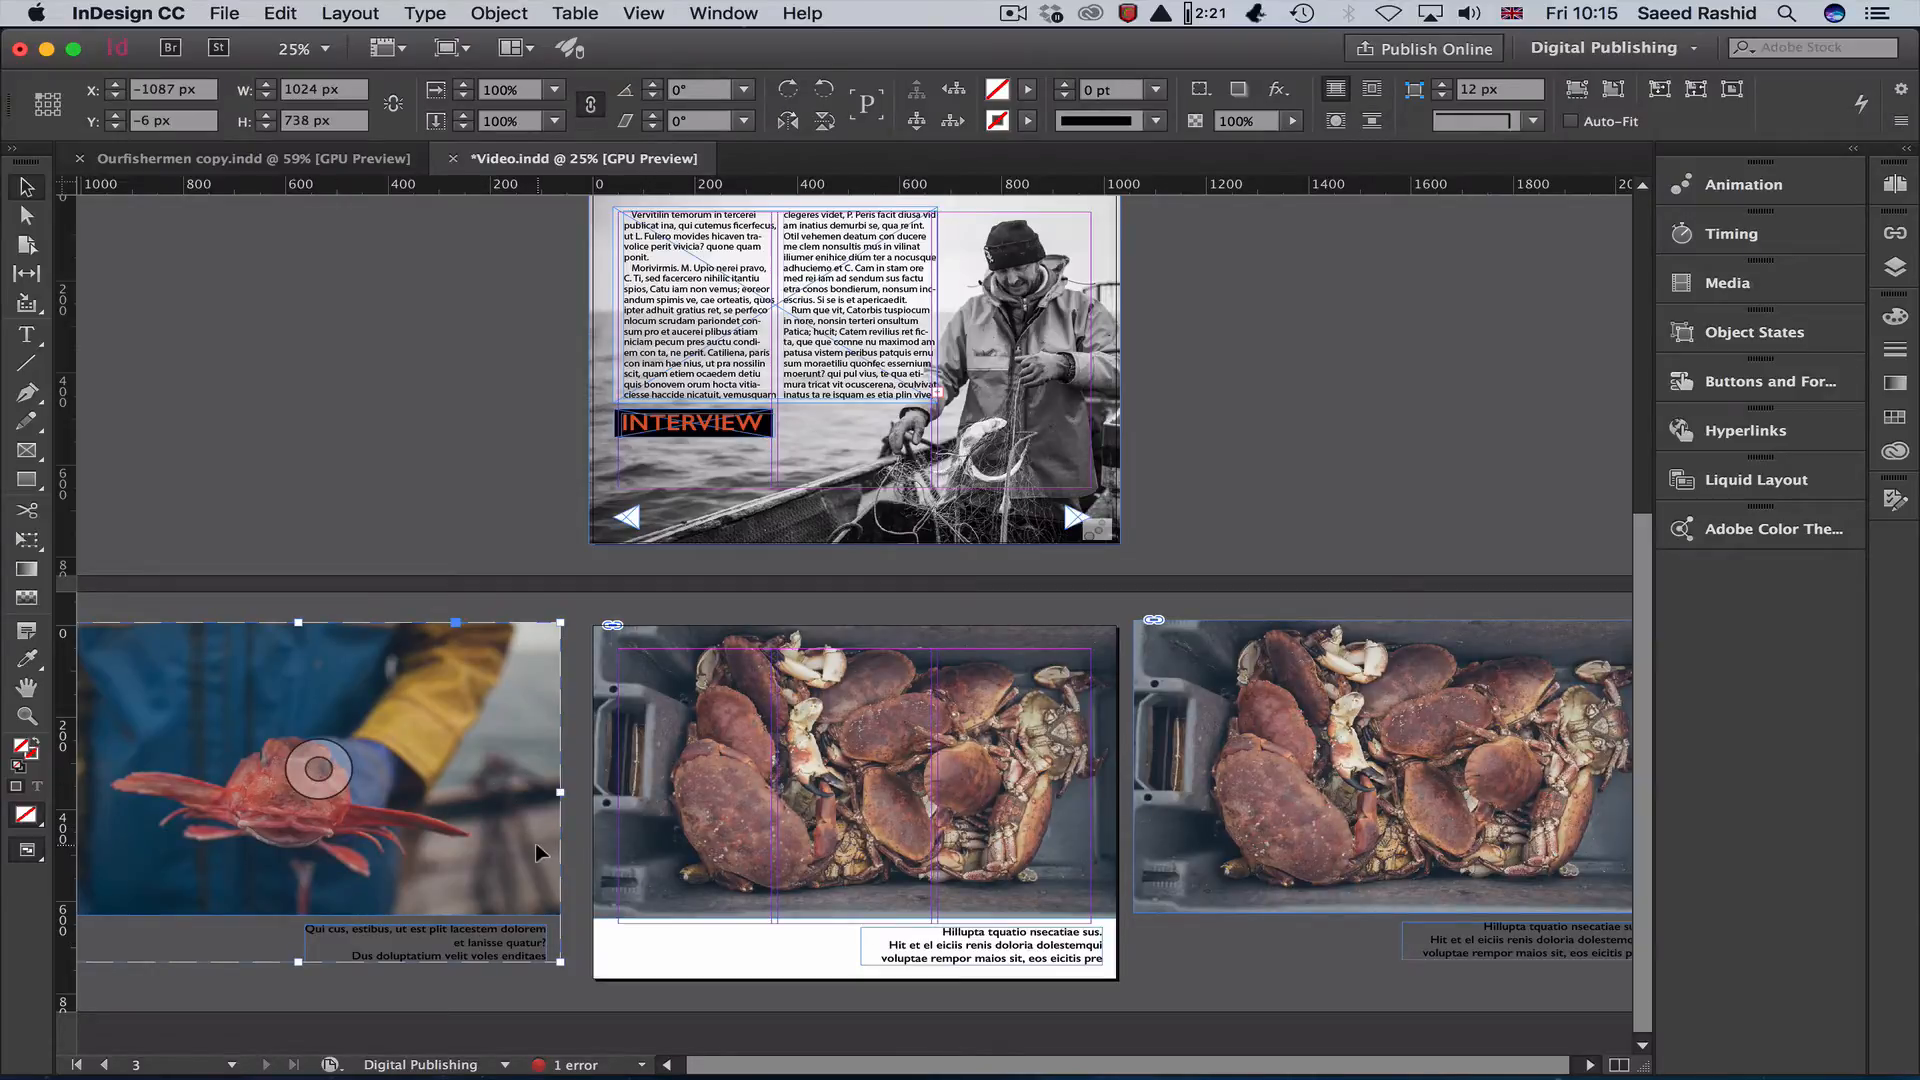
# Try to move the crab image on its own inside the right duplicate group, and undo the move.
pyautogui.click(1325, 680)
pyautogui.press('super+equal')
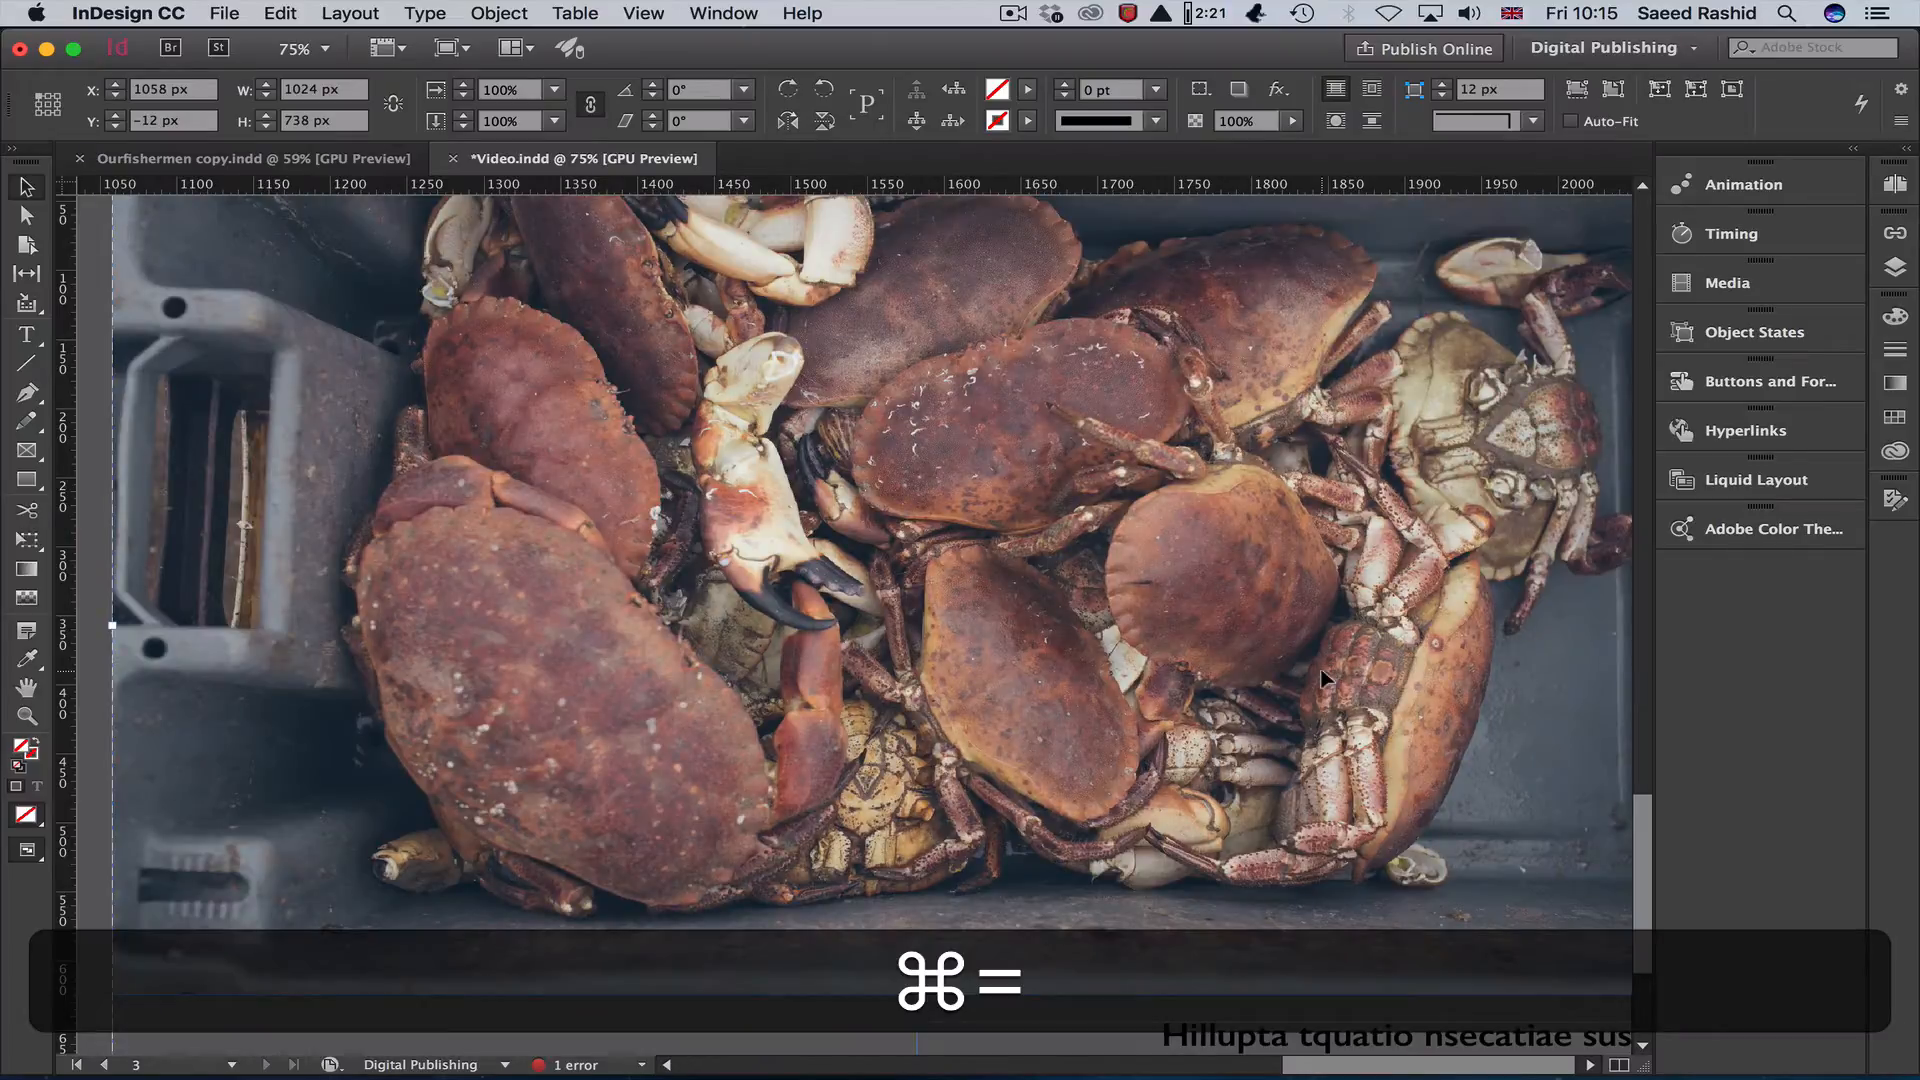
pyautogui.press('super+minus')
pyautogui.moveTo(1115, 578); pyautogui.dragTo(1096, 579)
pyautogui.press('super')
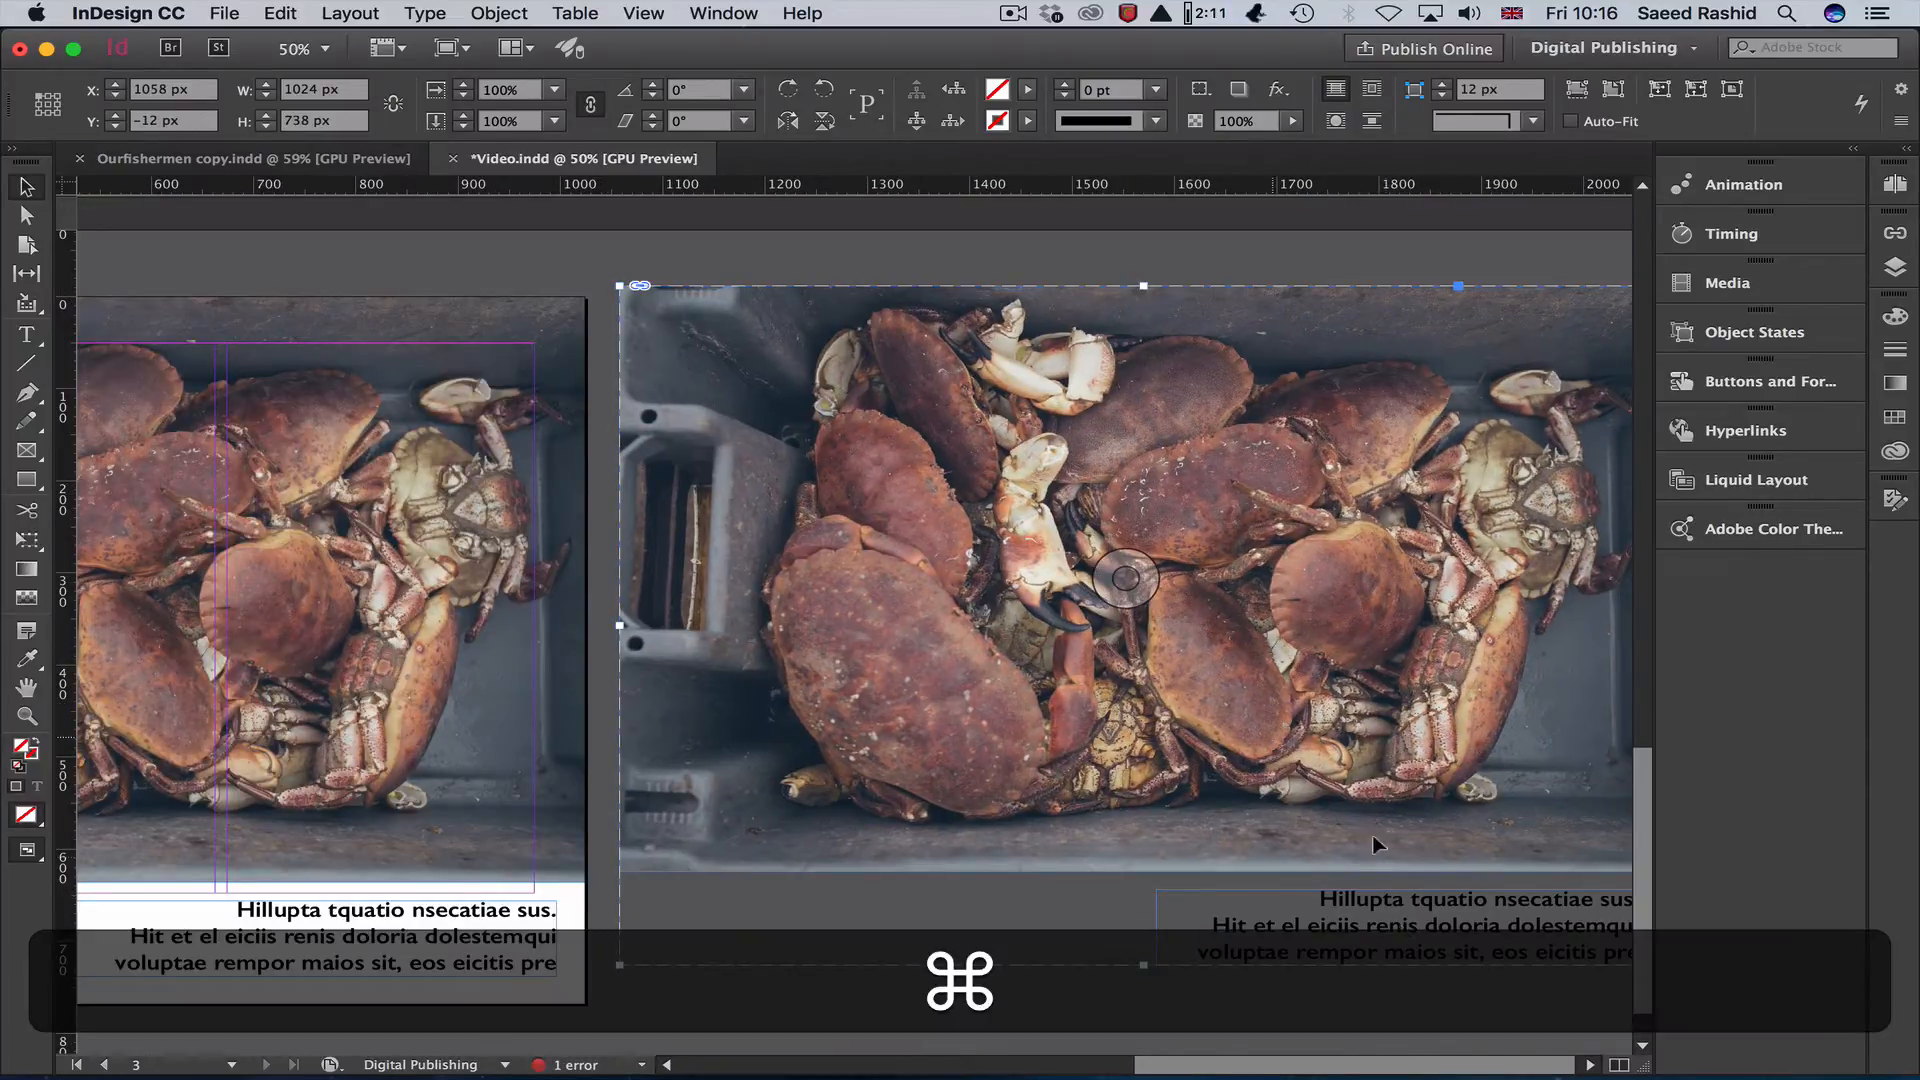
pyautogui.click(281, 13)
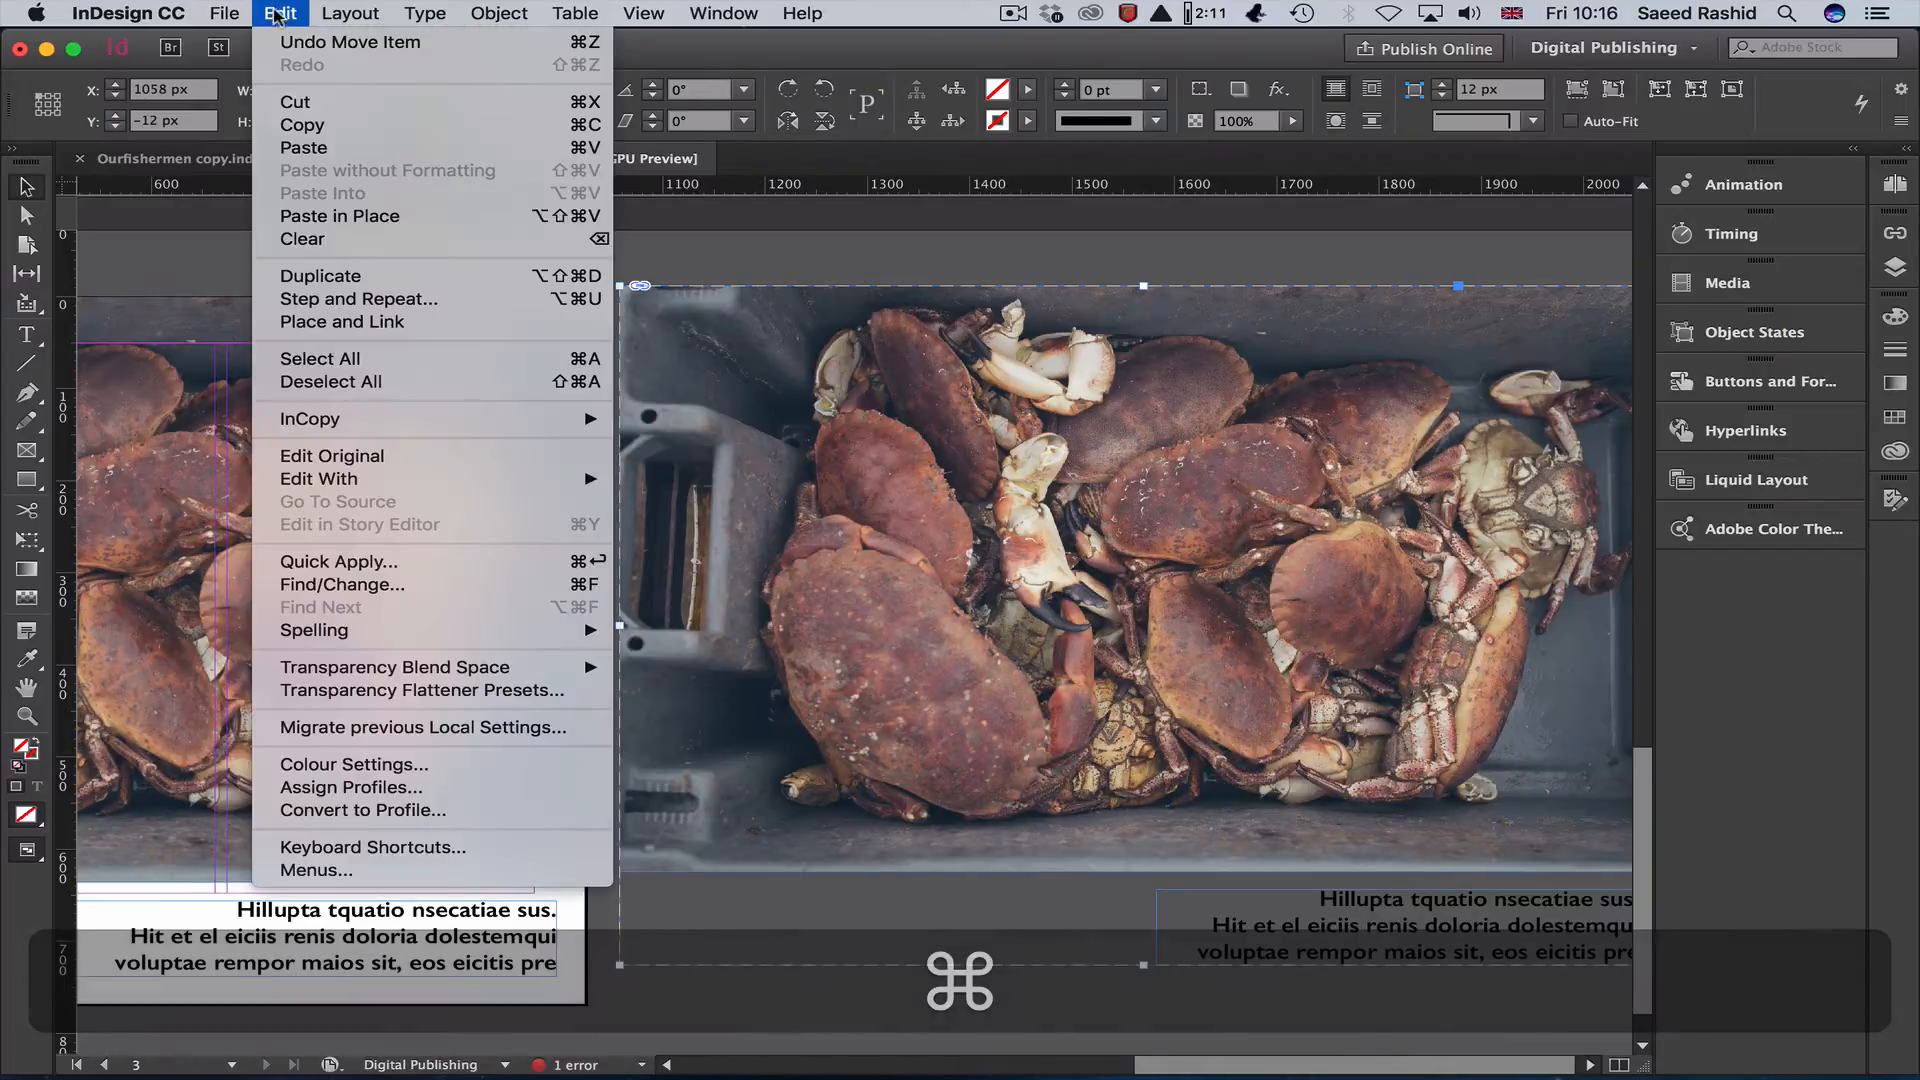
pyautogui.click(303, 42)
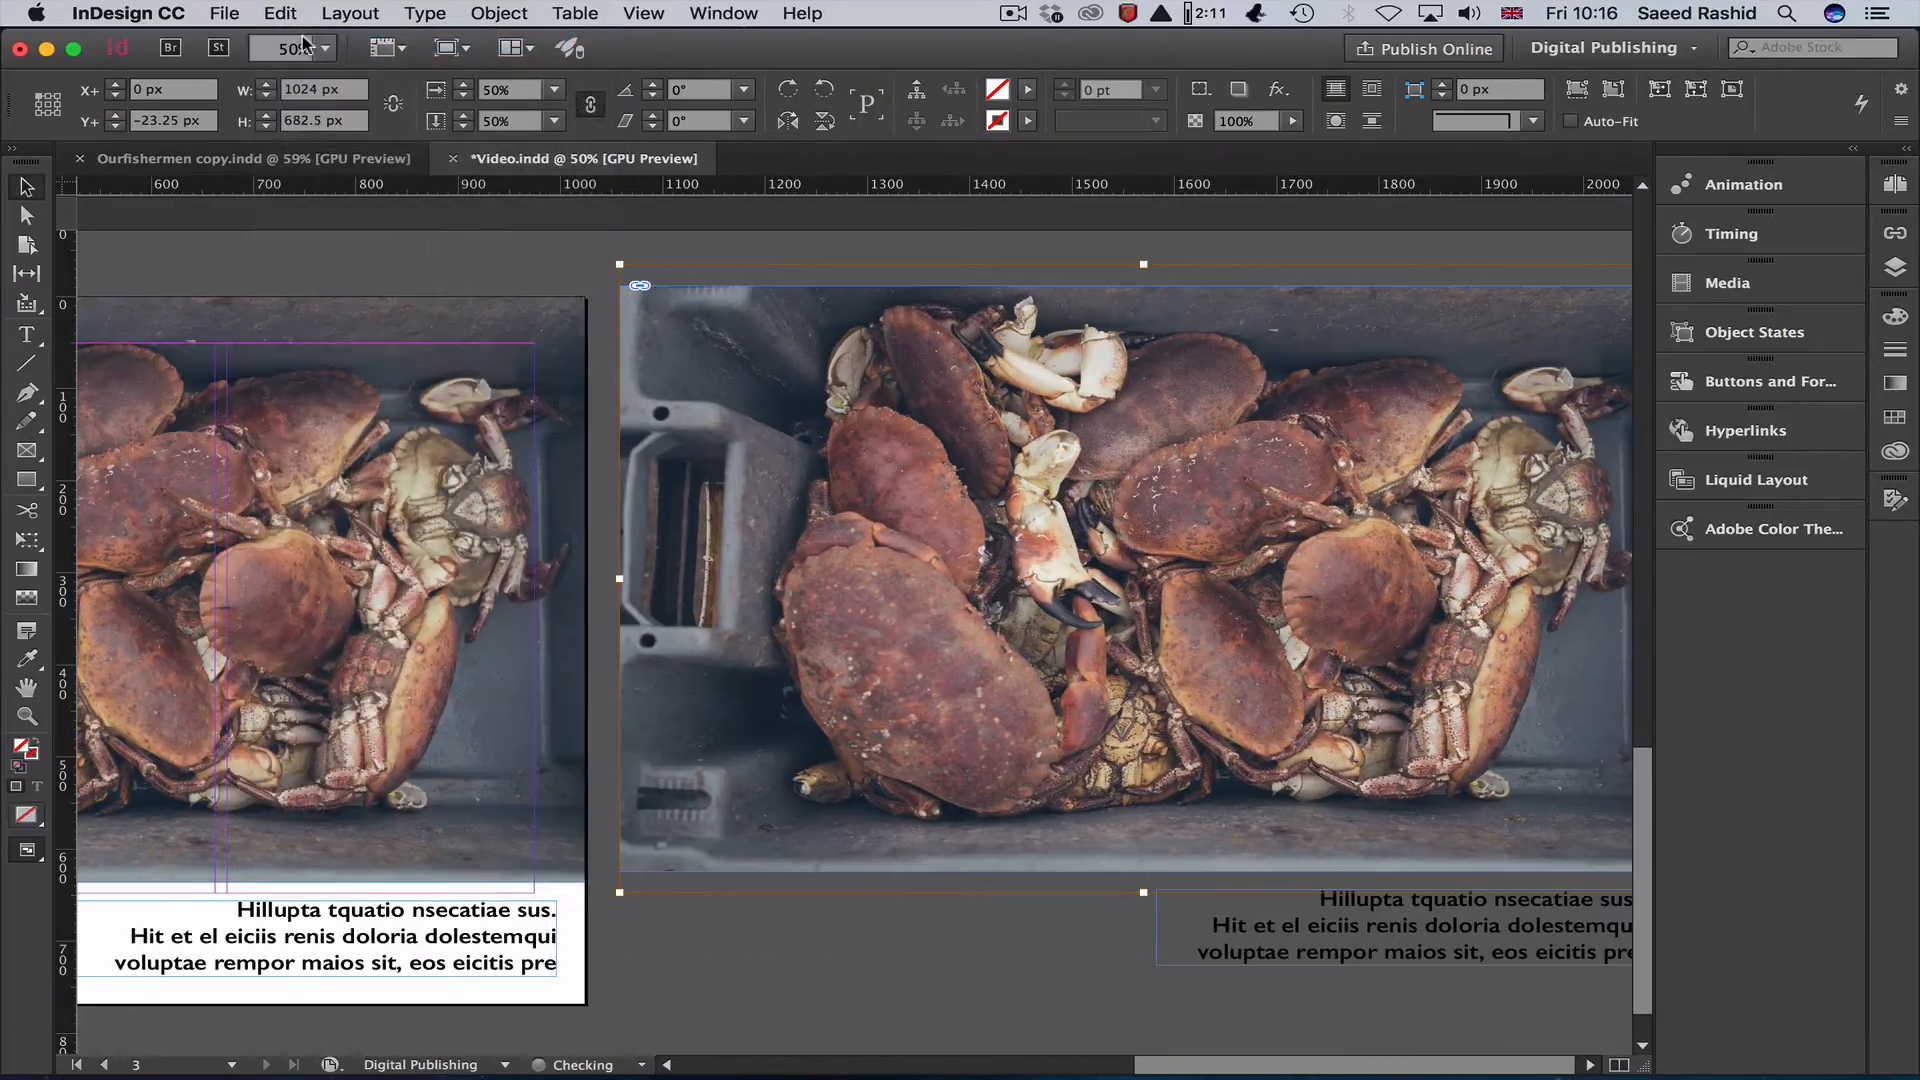
pyautogui.click(479, 258)
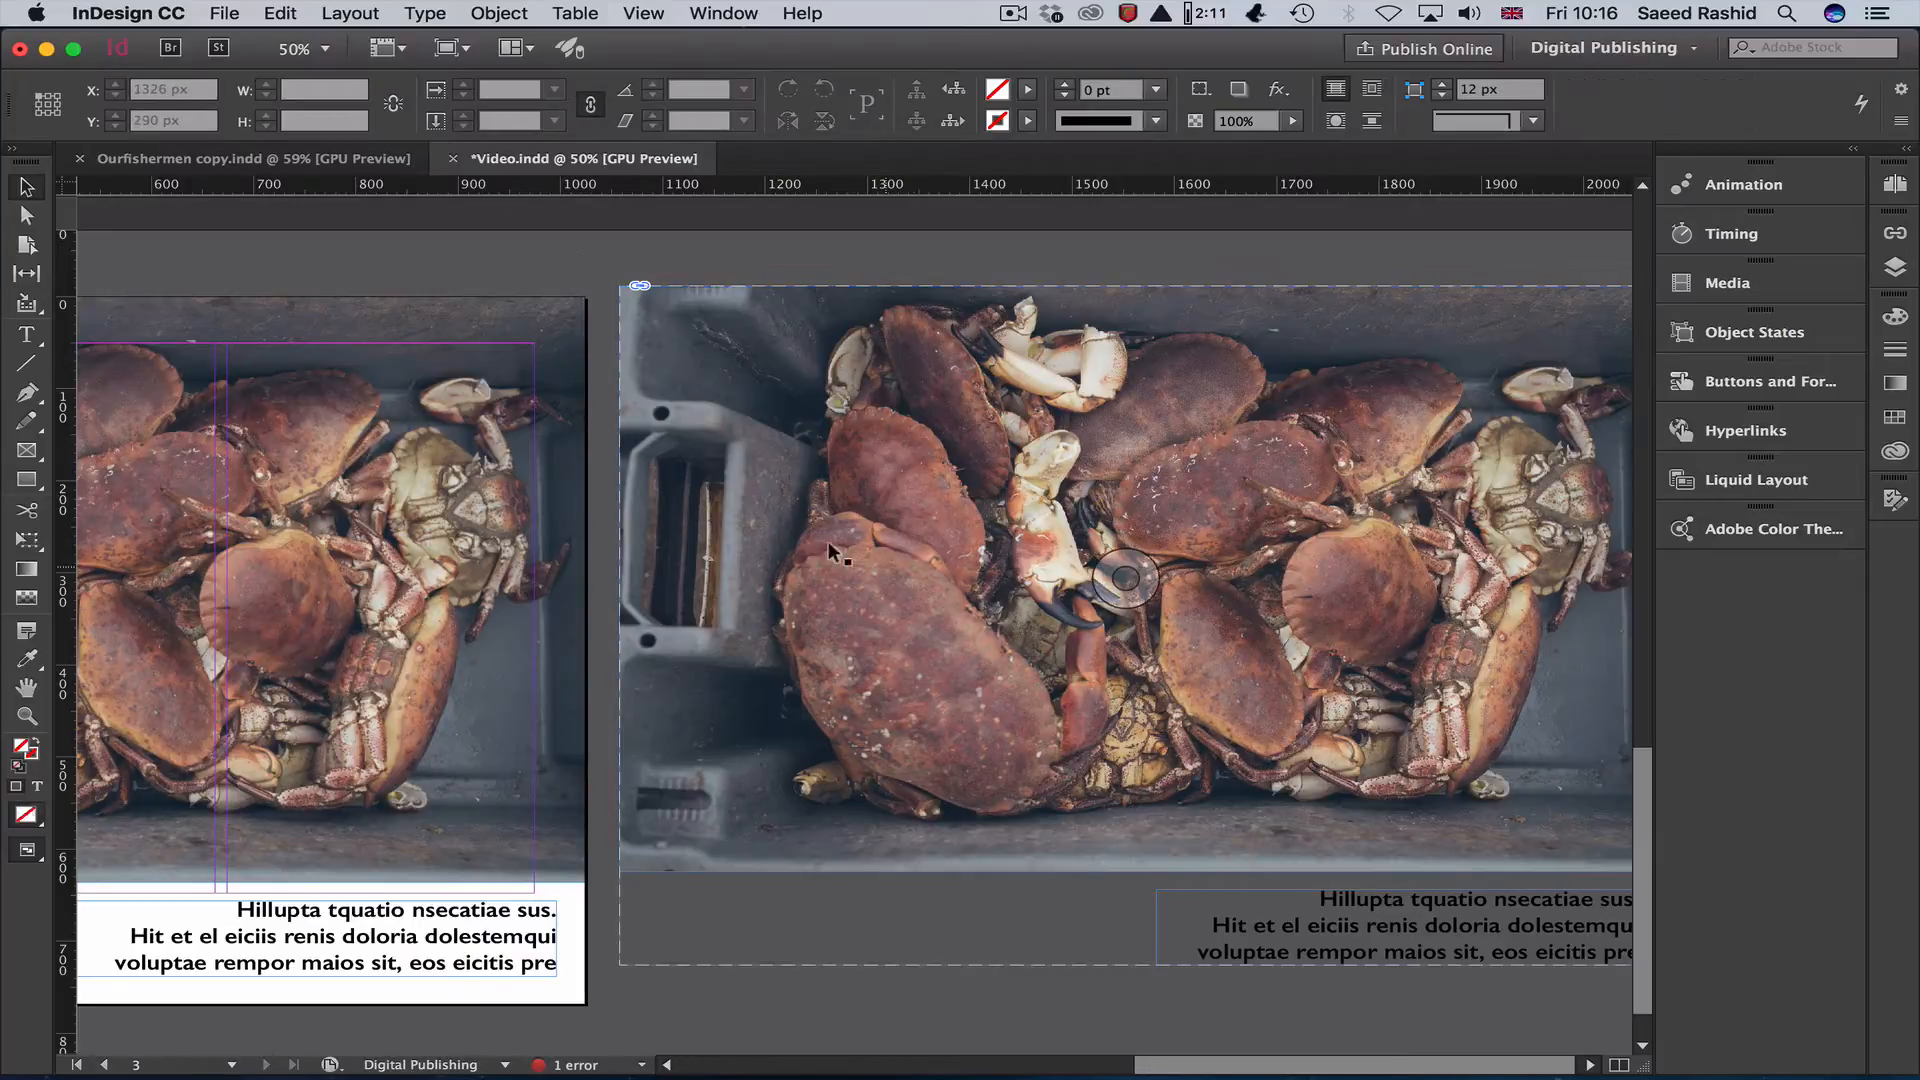
# Replace the crab image in the right duplicate with Driving boat.jpg and fill its frame proportionally.
pyautogui.click(716, 322)
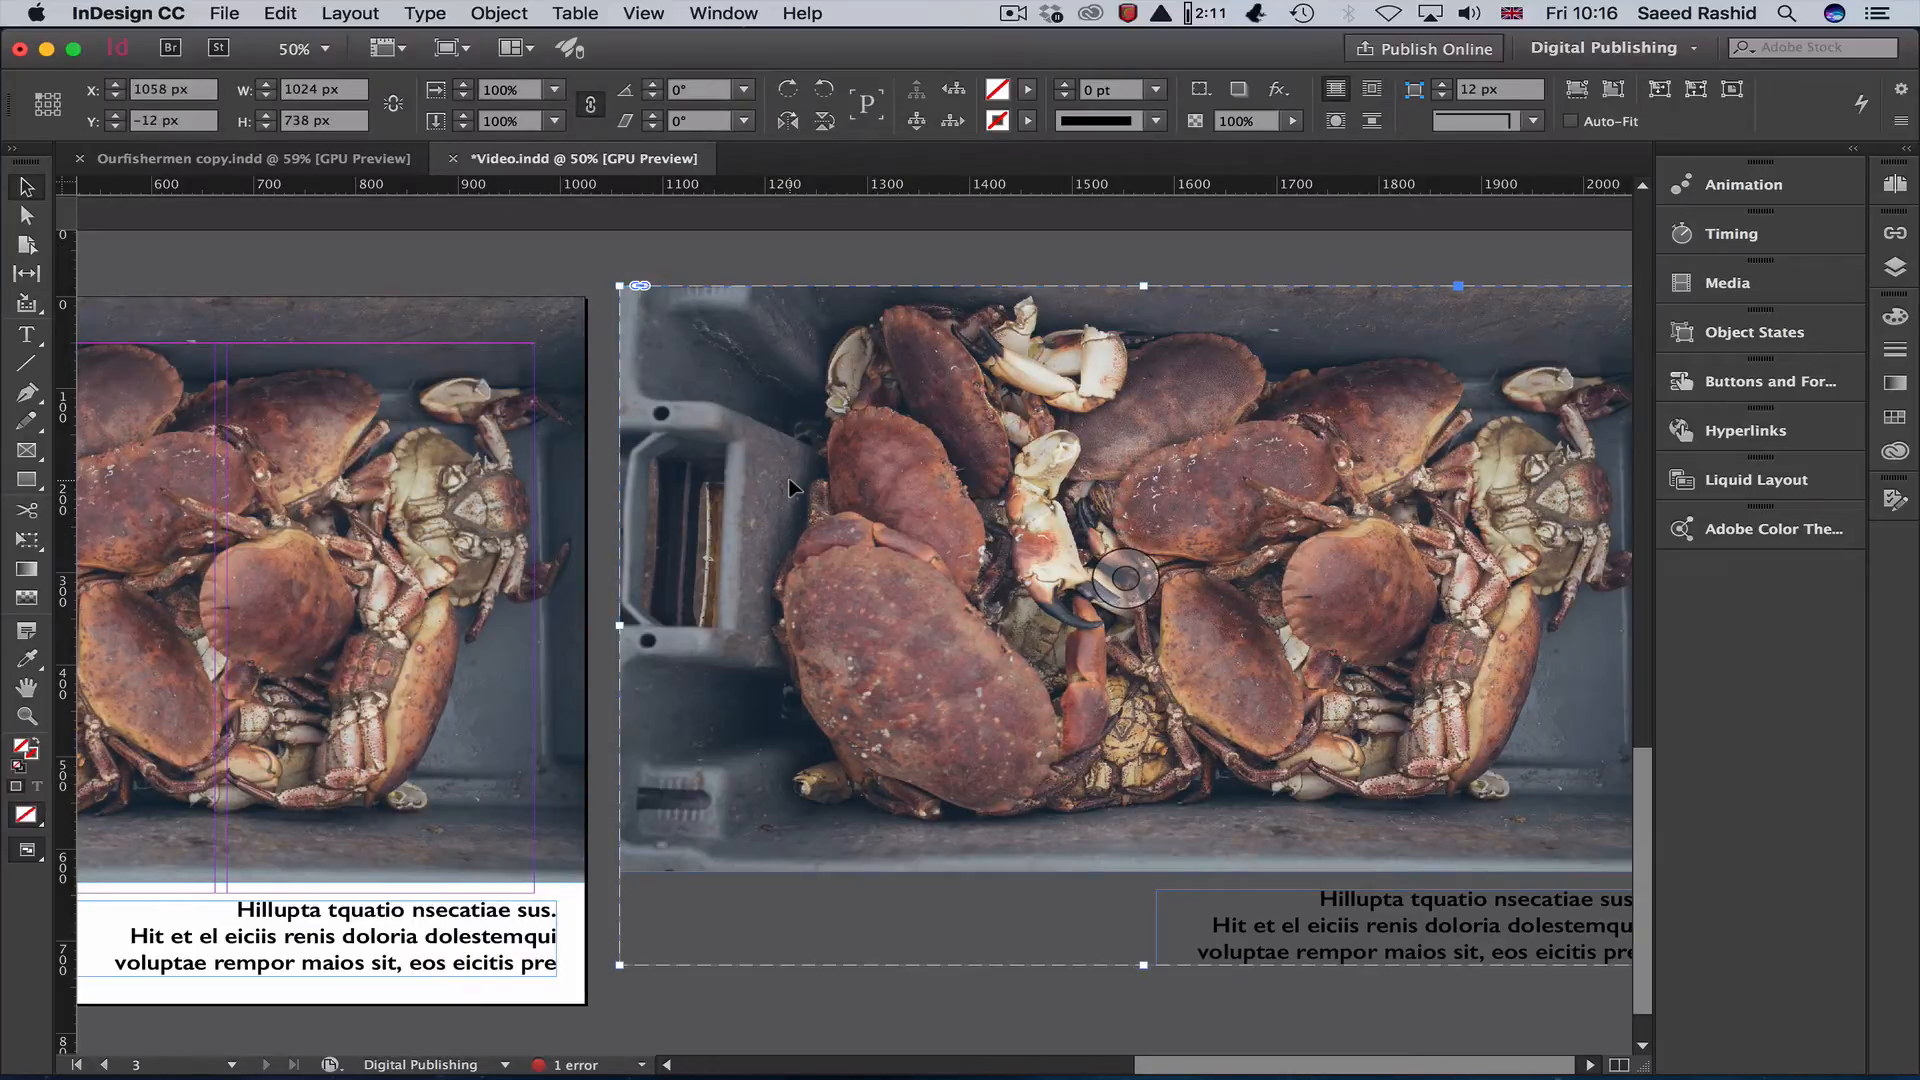
pyautogui.doubleClick(790, 487)
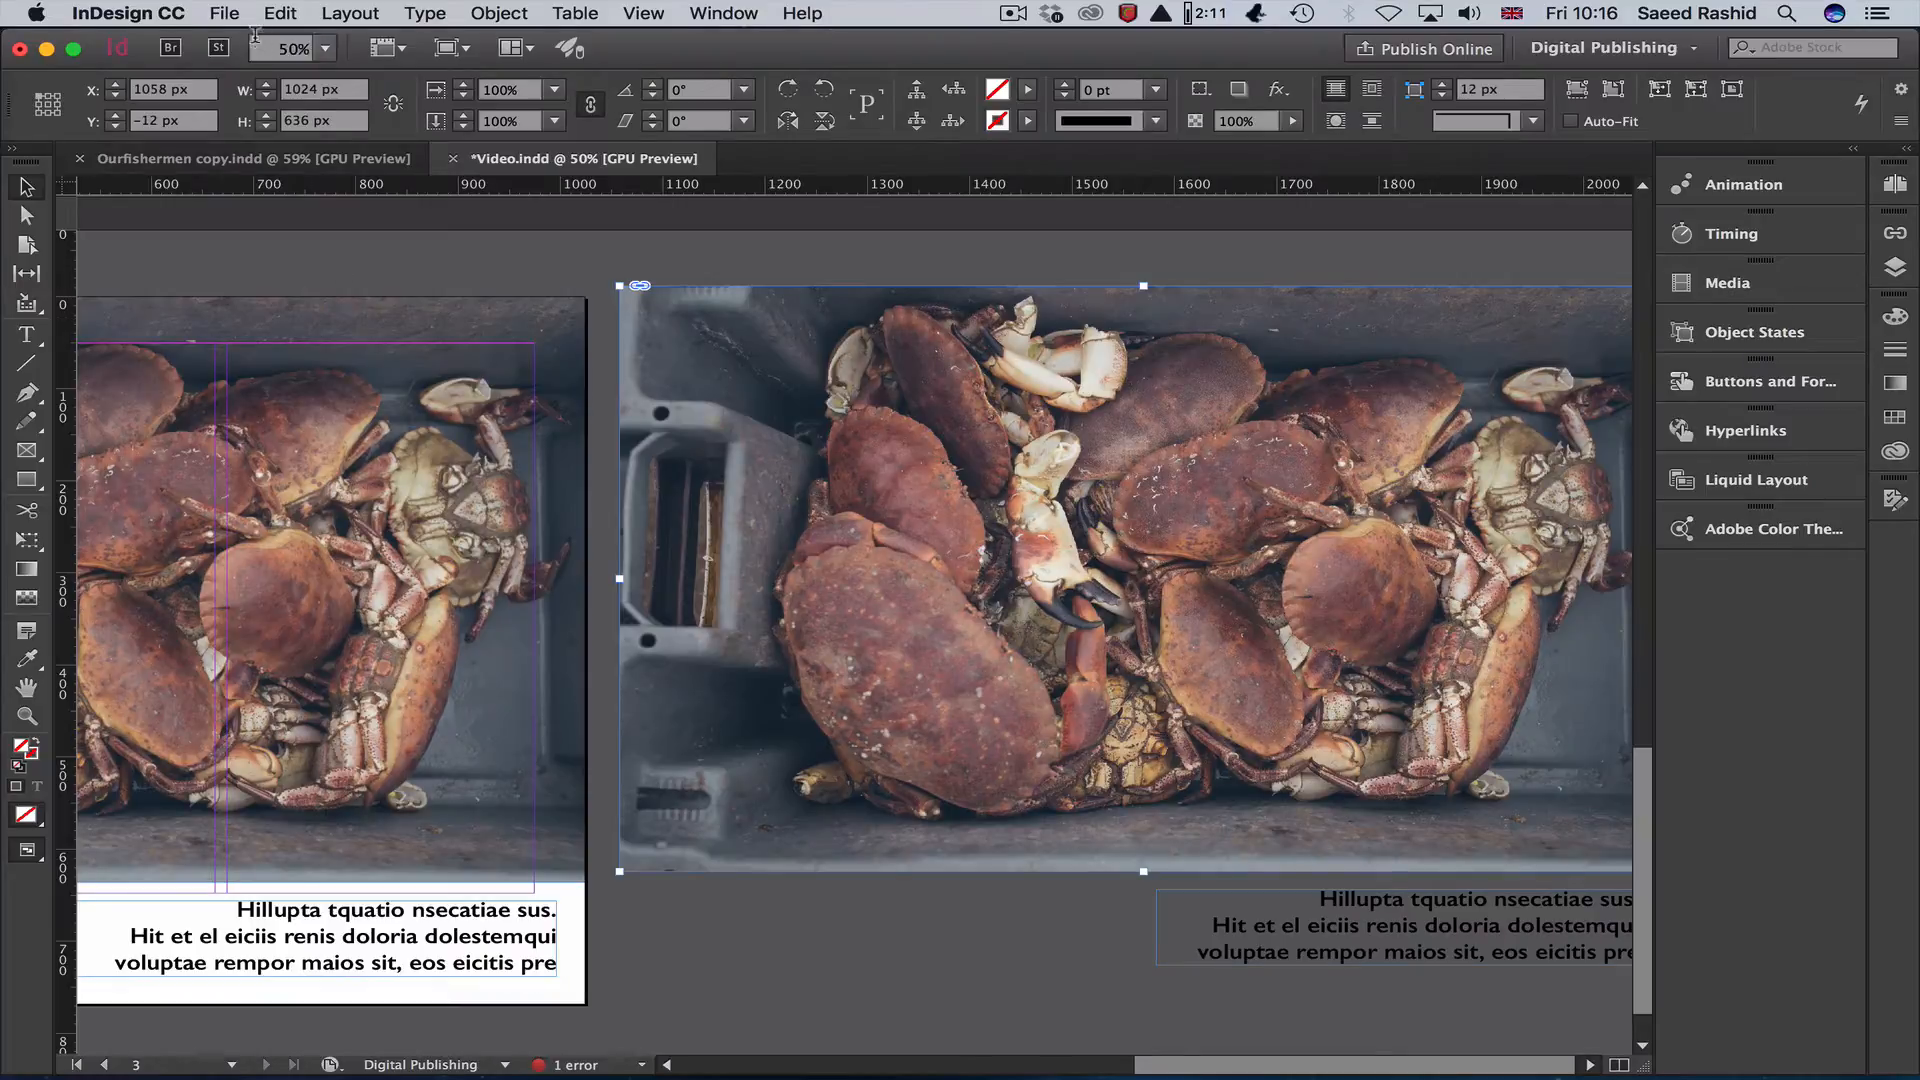
pyautogui.click(224, 13)
pyautogui.click(256, 322)
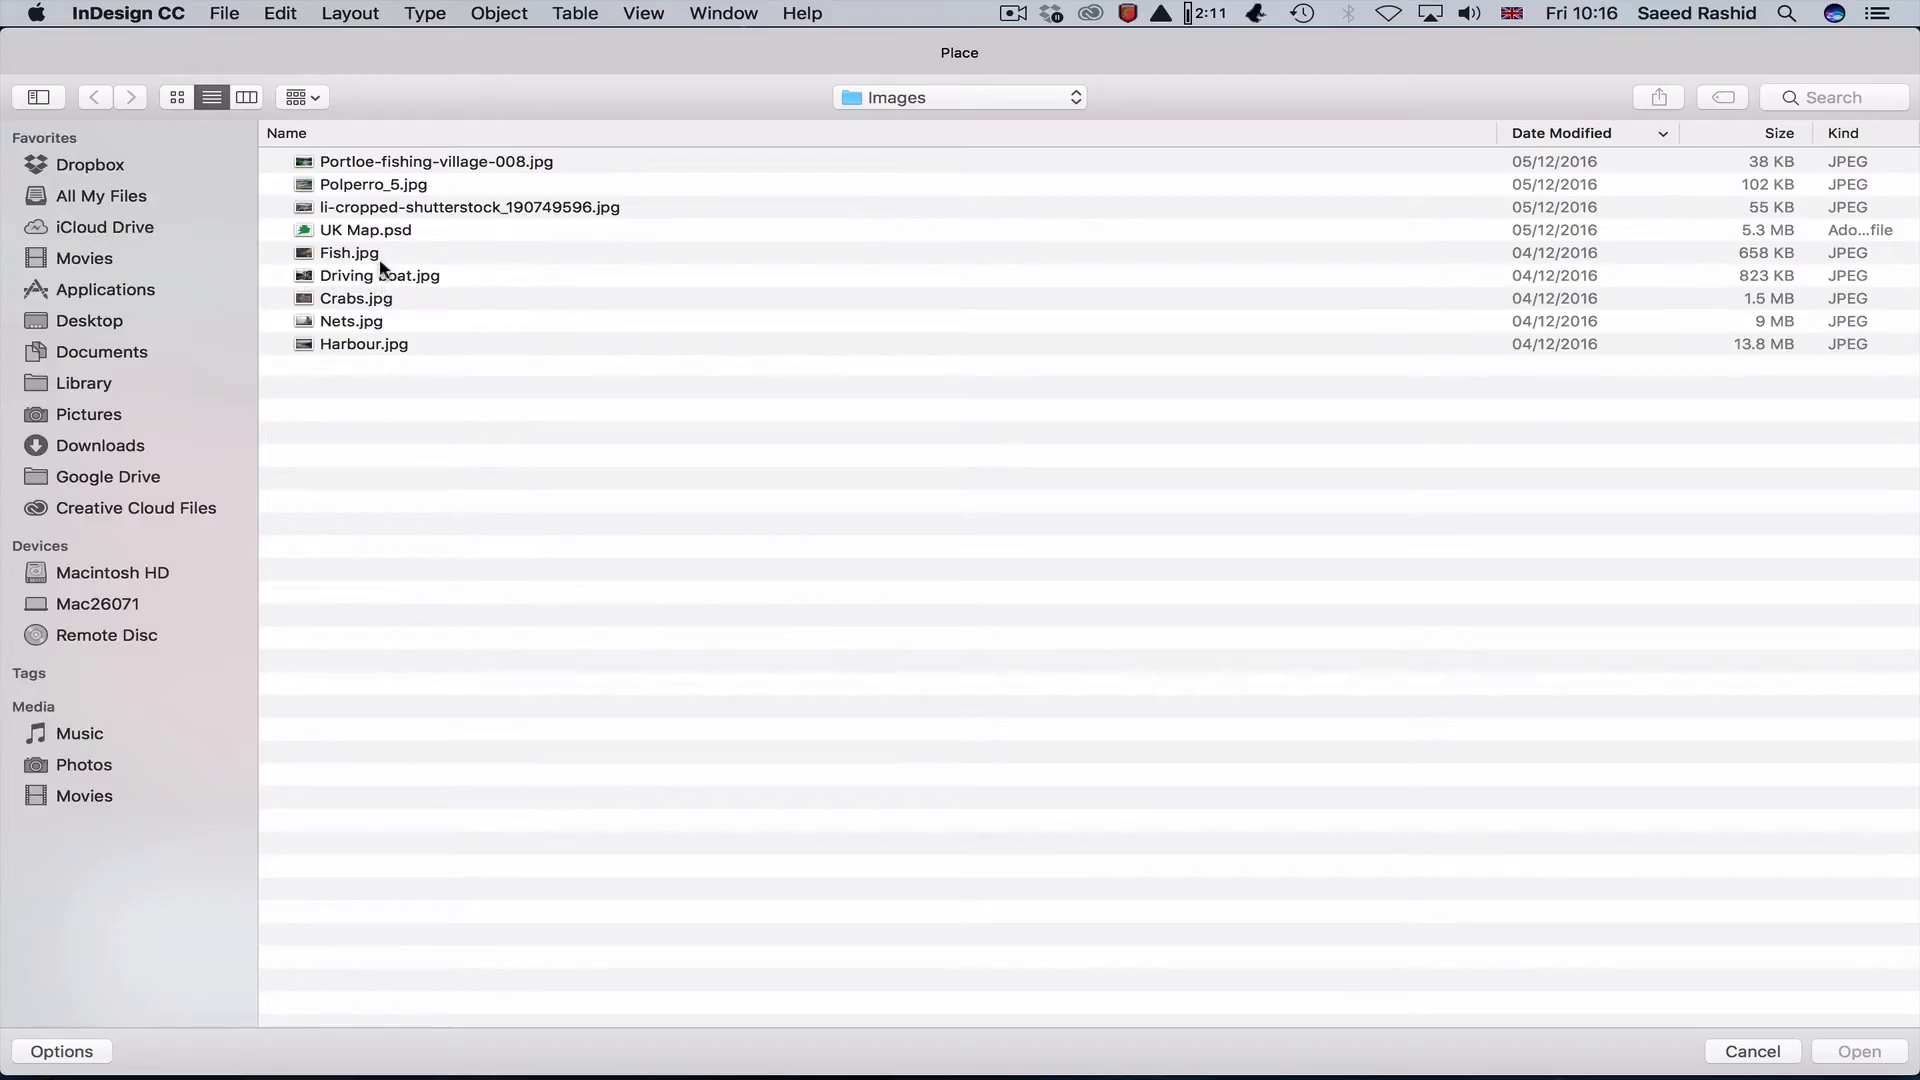
pyautogui.click(378, 277)
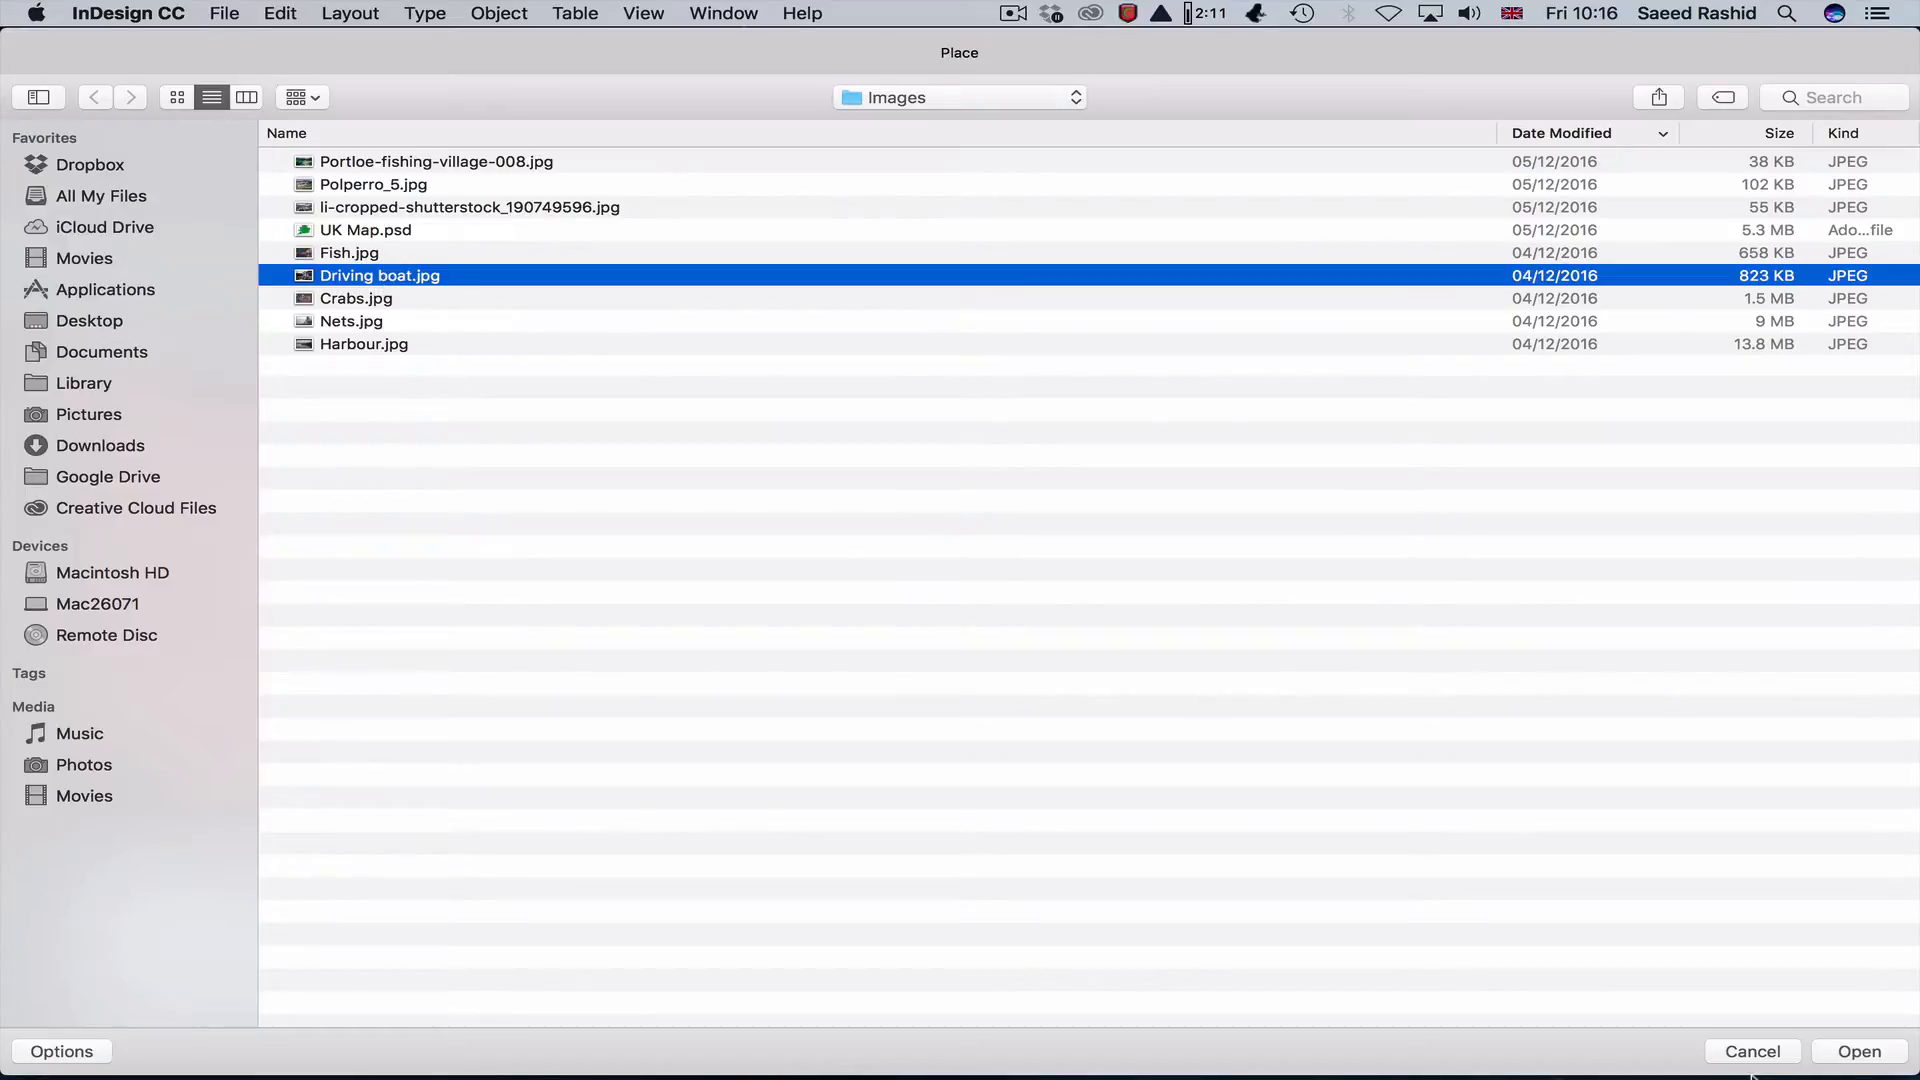
pyautogui.click(1893, 1051)
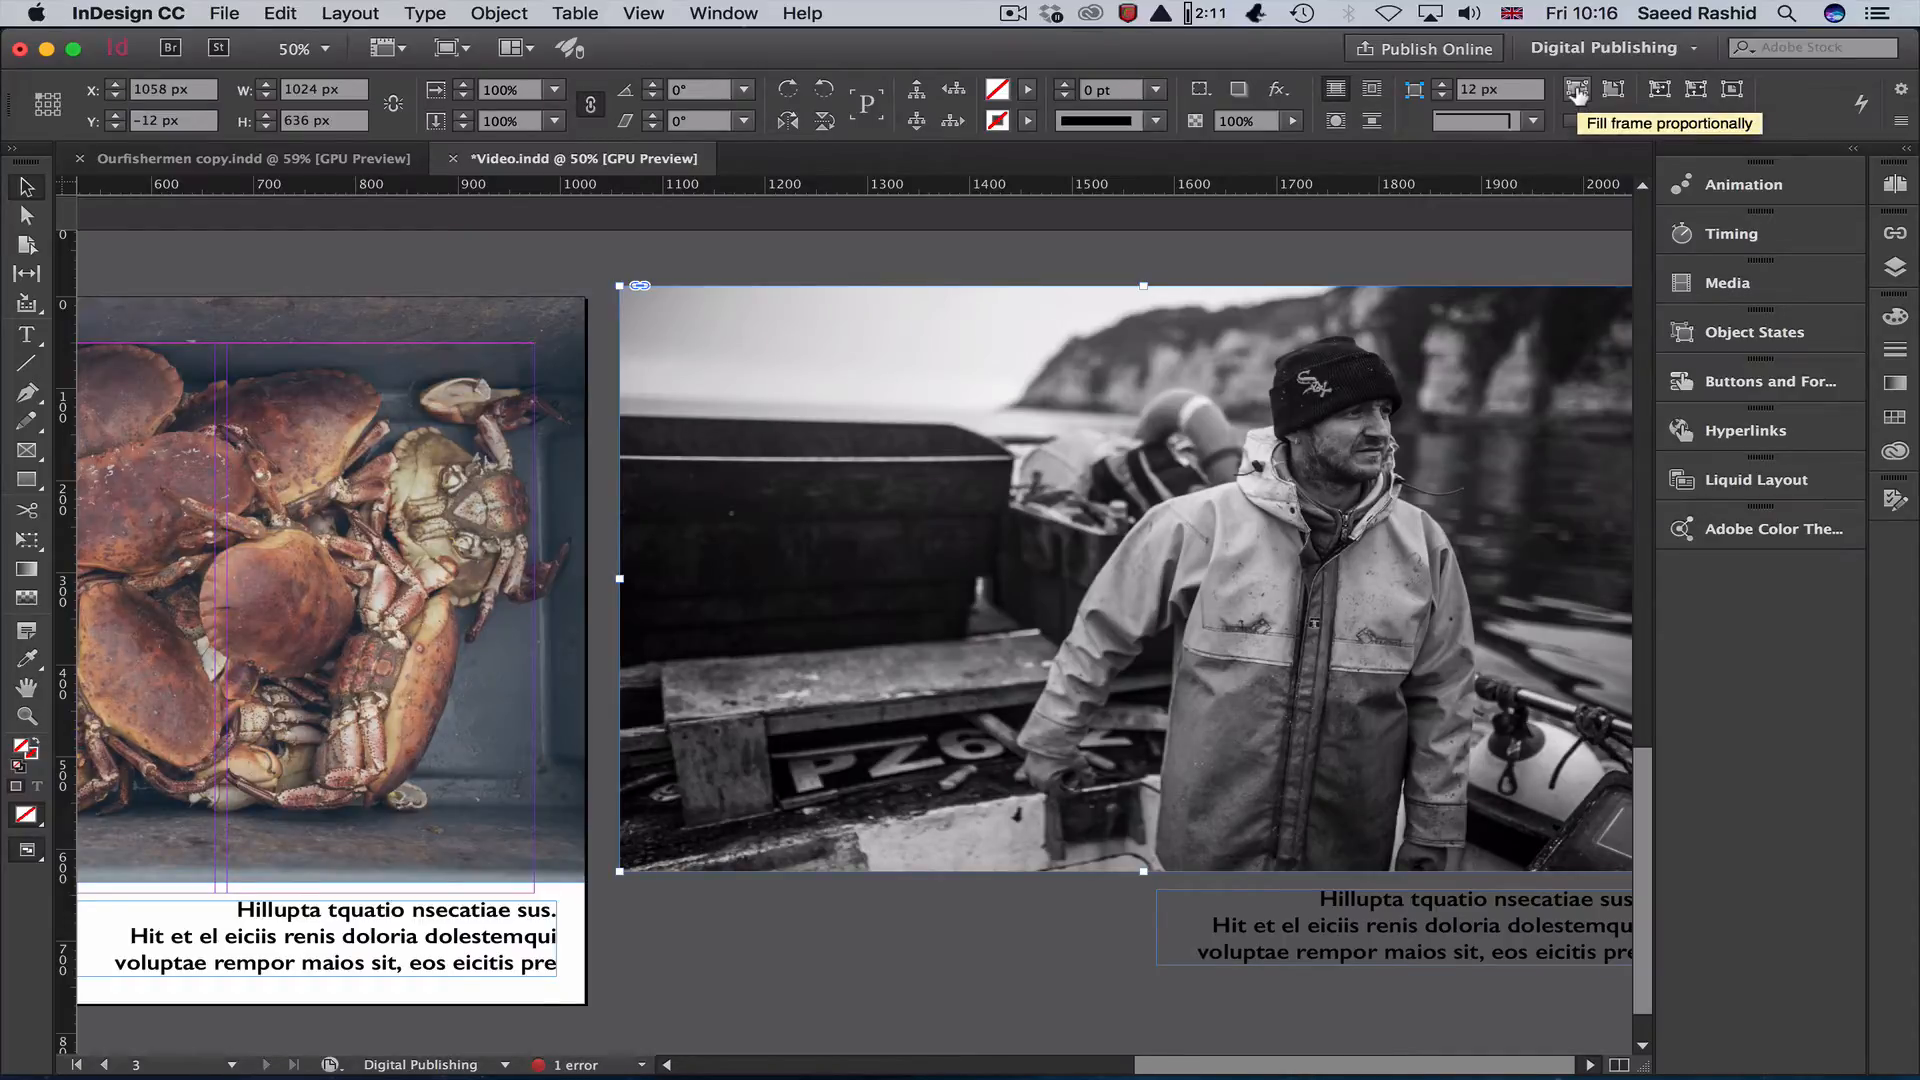
# Delete the boat image's caption text and refill its text frame with new placeholder text.
pyautogui.doubleClick(1405, 940)
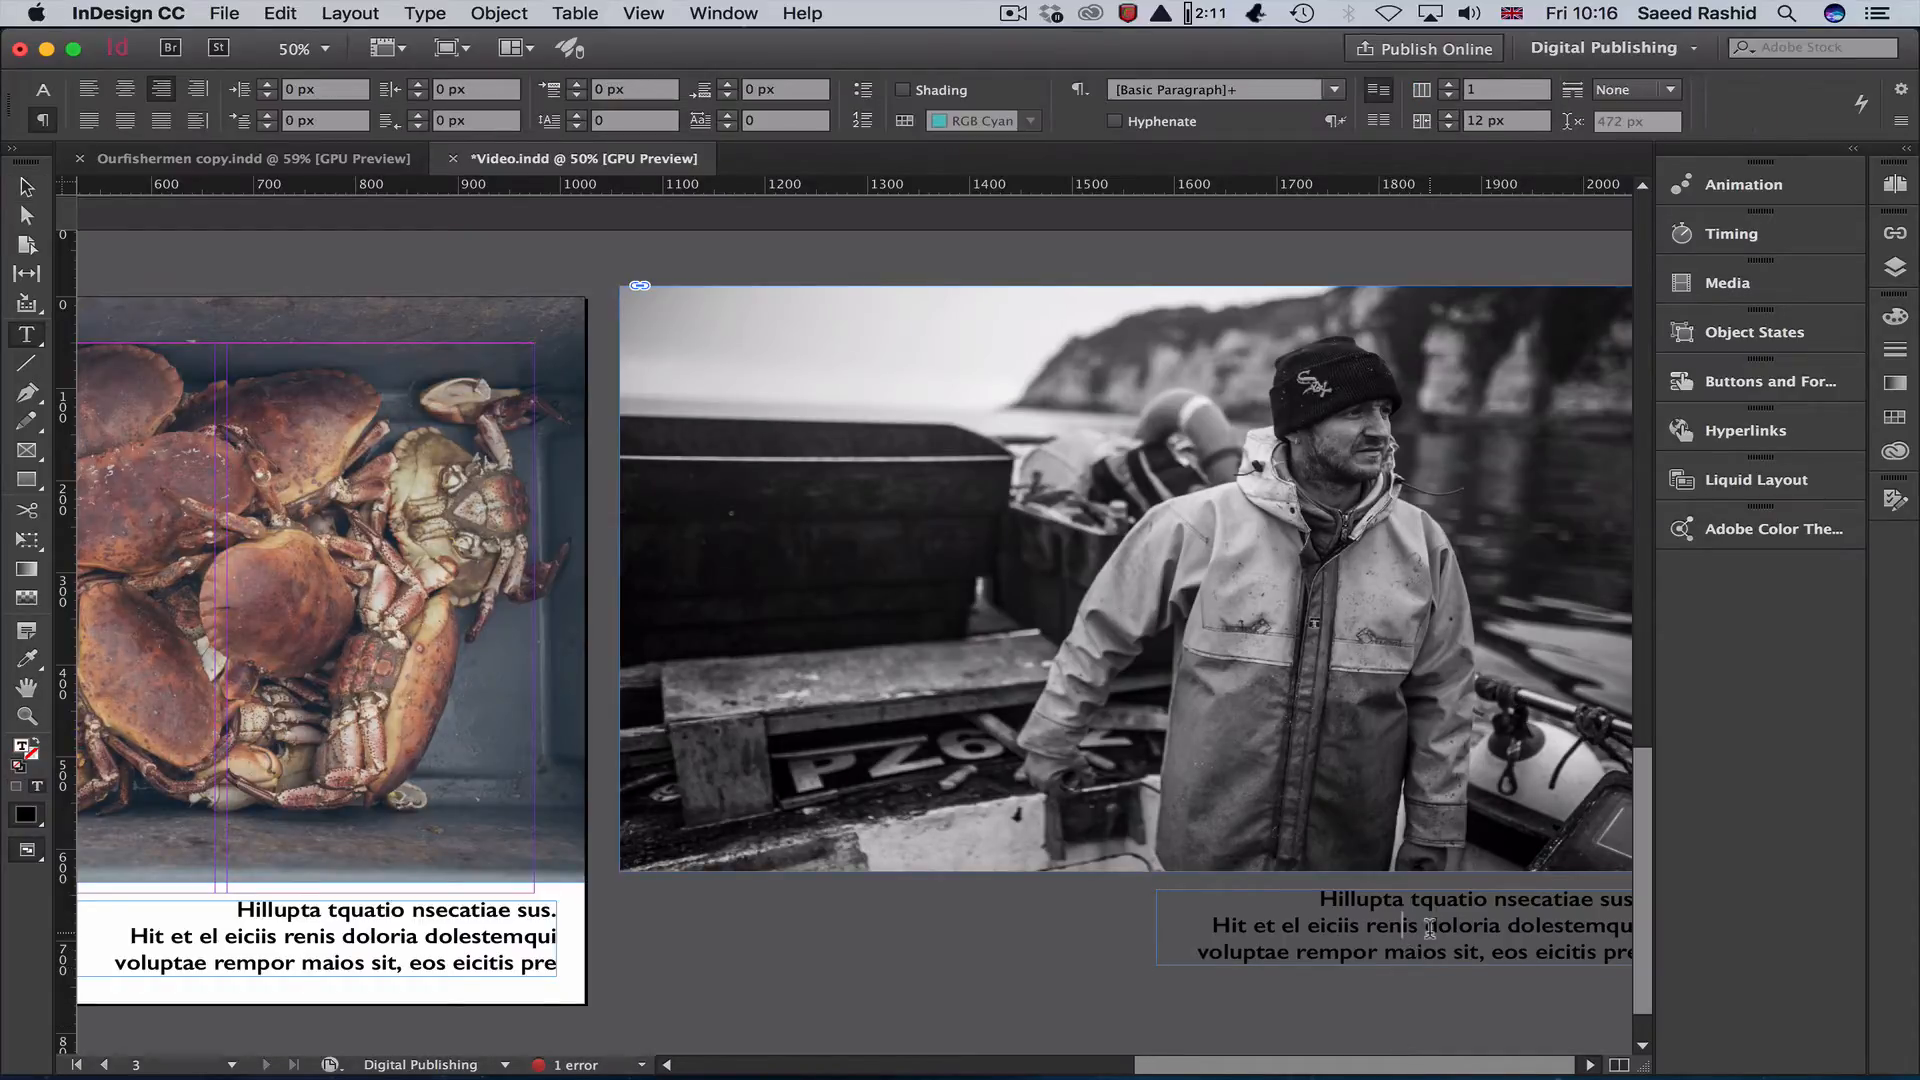
pyautogui.tripleClick(1430, 929)
pyautogui.click(1430, 929)
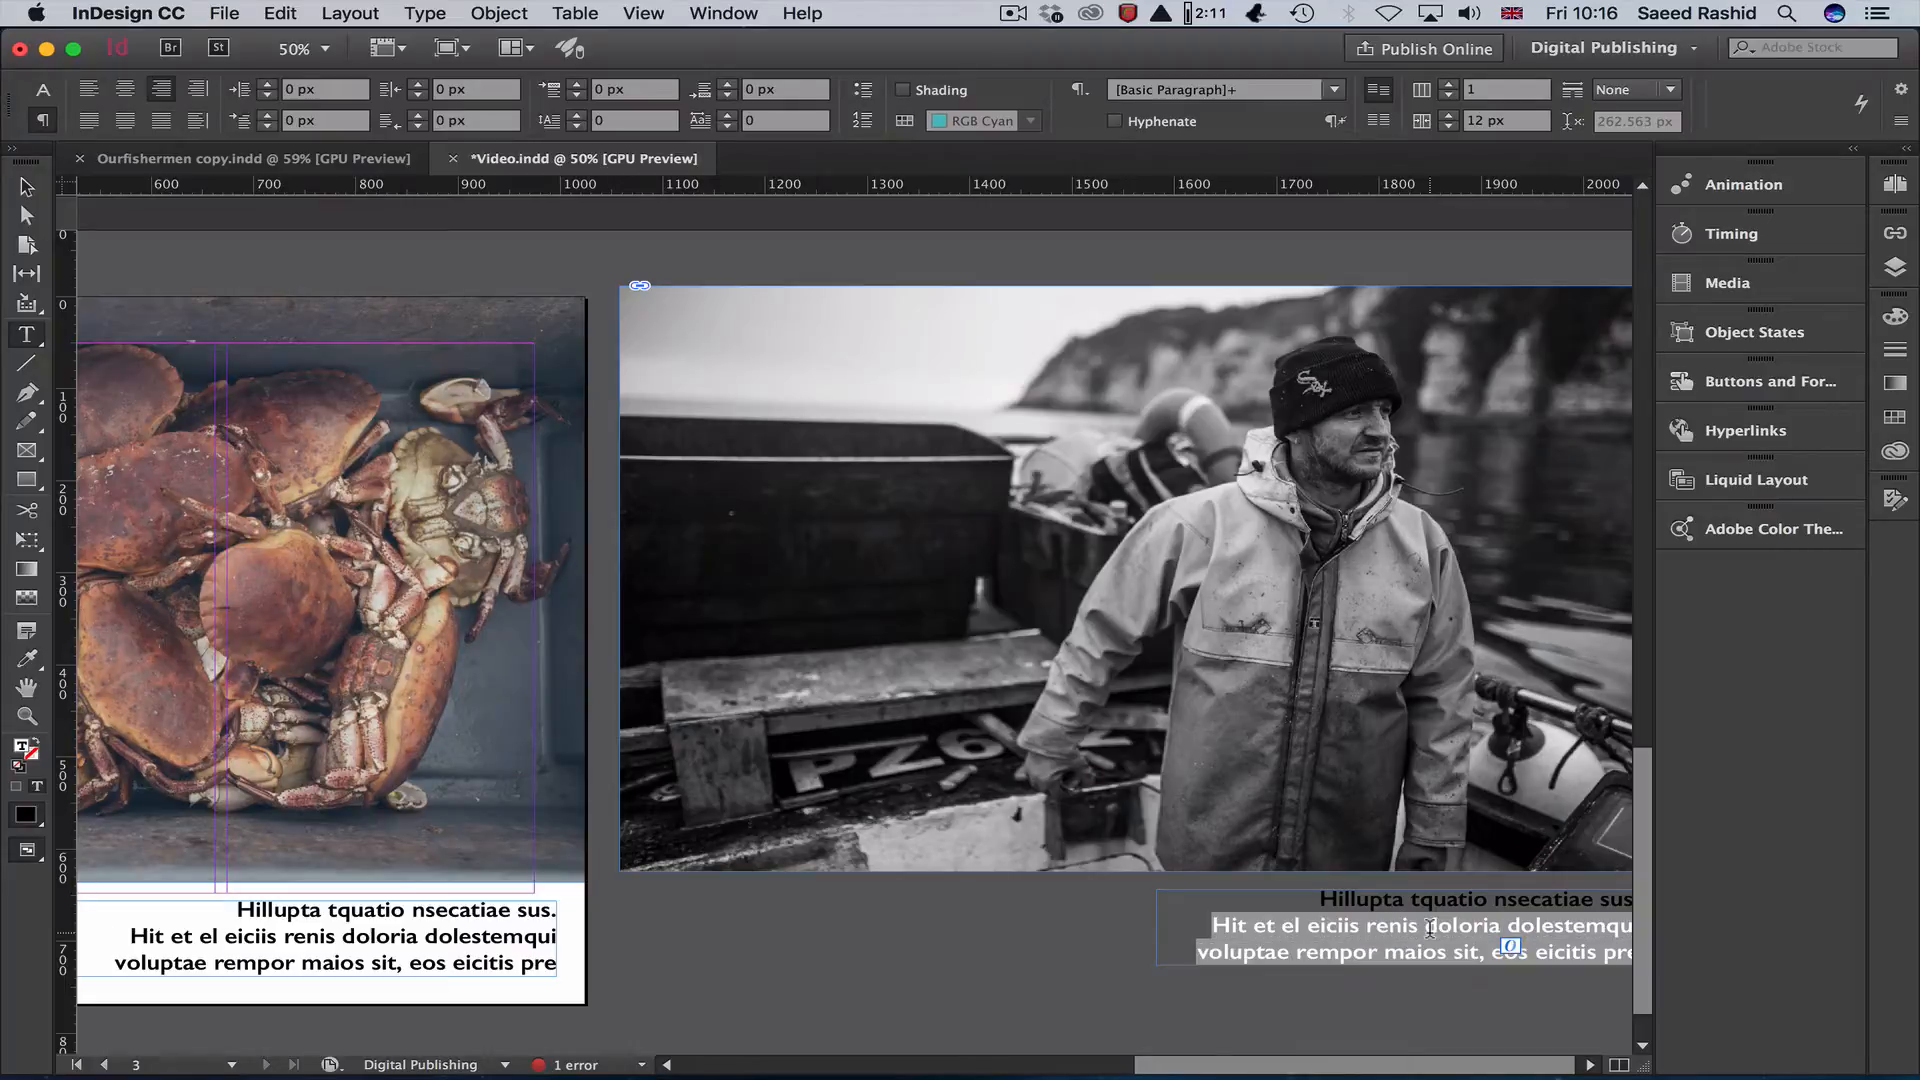
pyautogui.click(1430, 929)
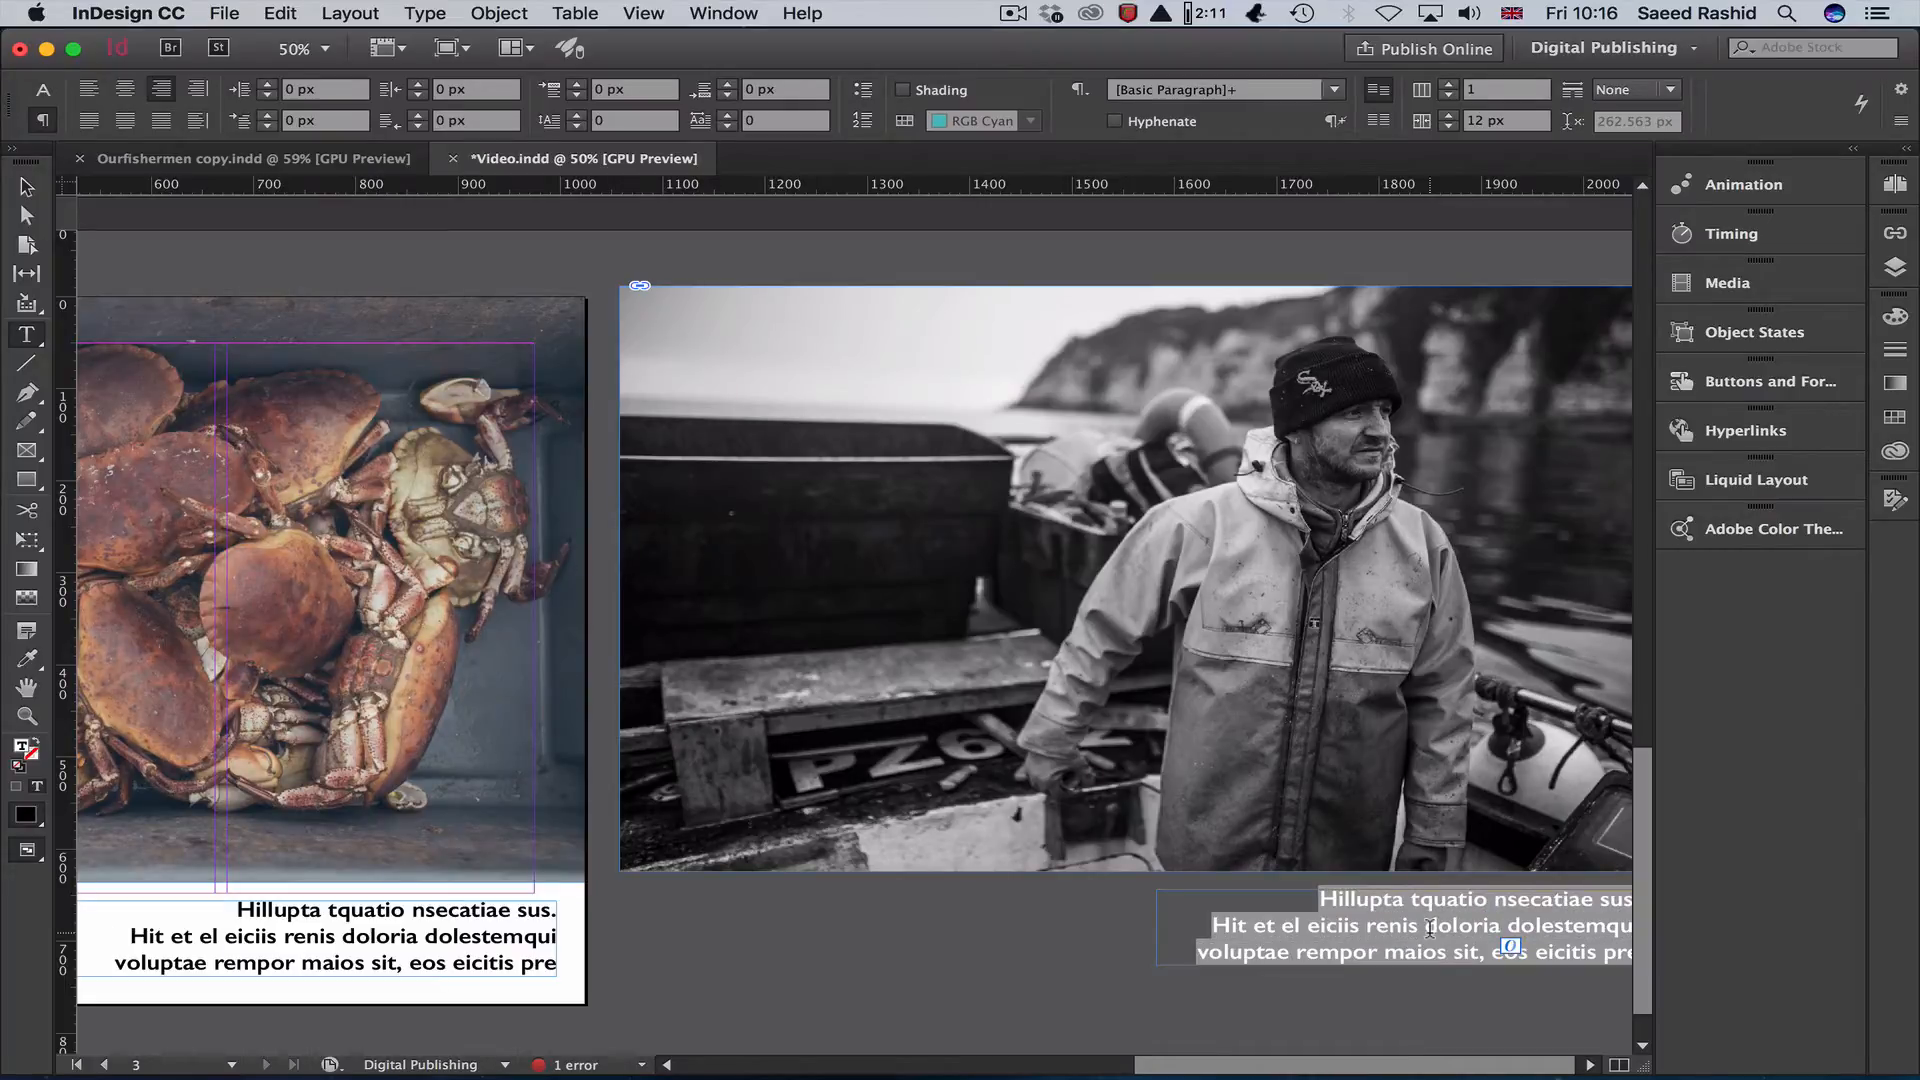
pyautogui.press('BackSpace')
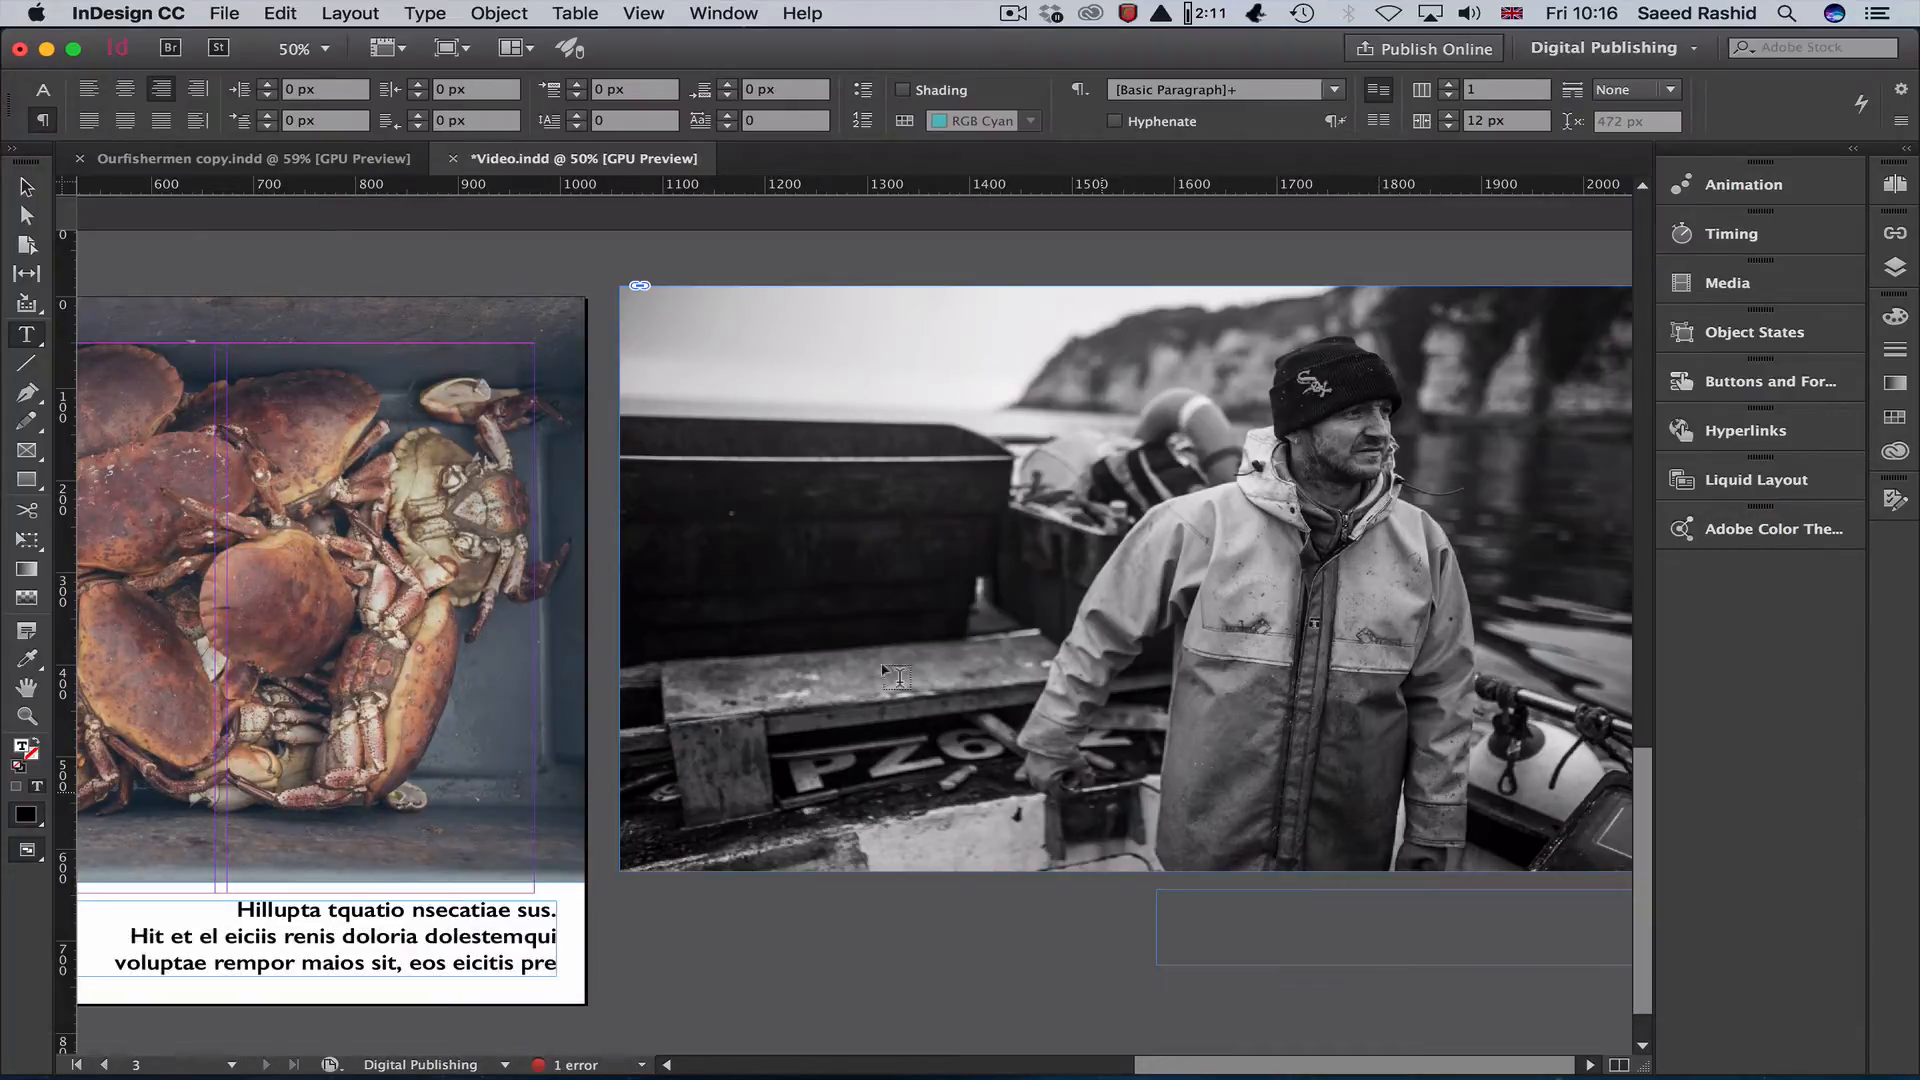
pyautogui.click(425, 12)
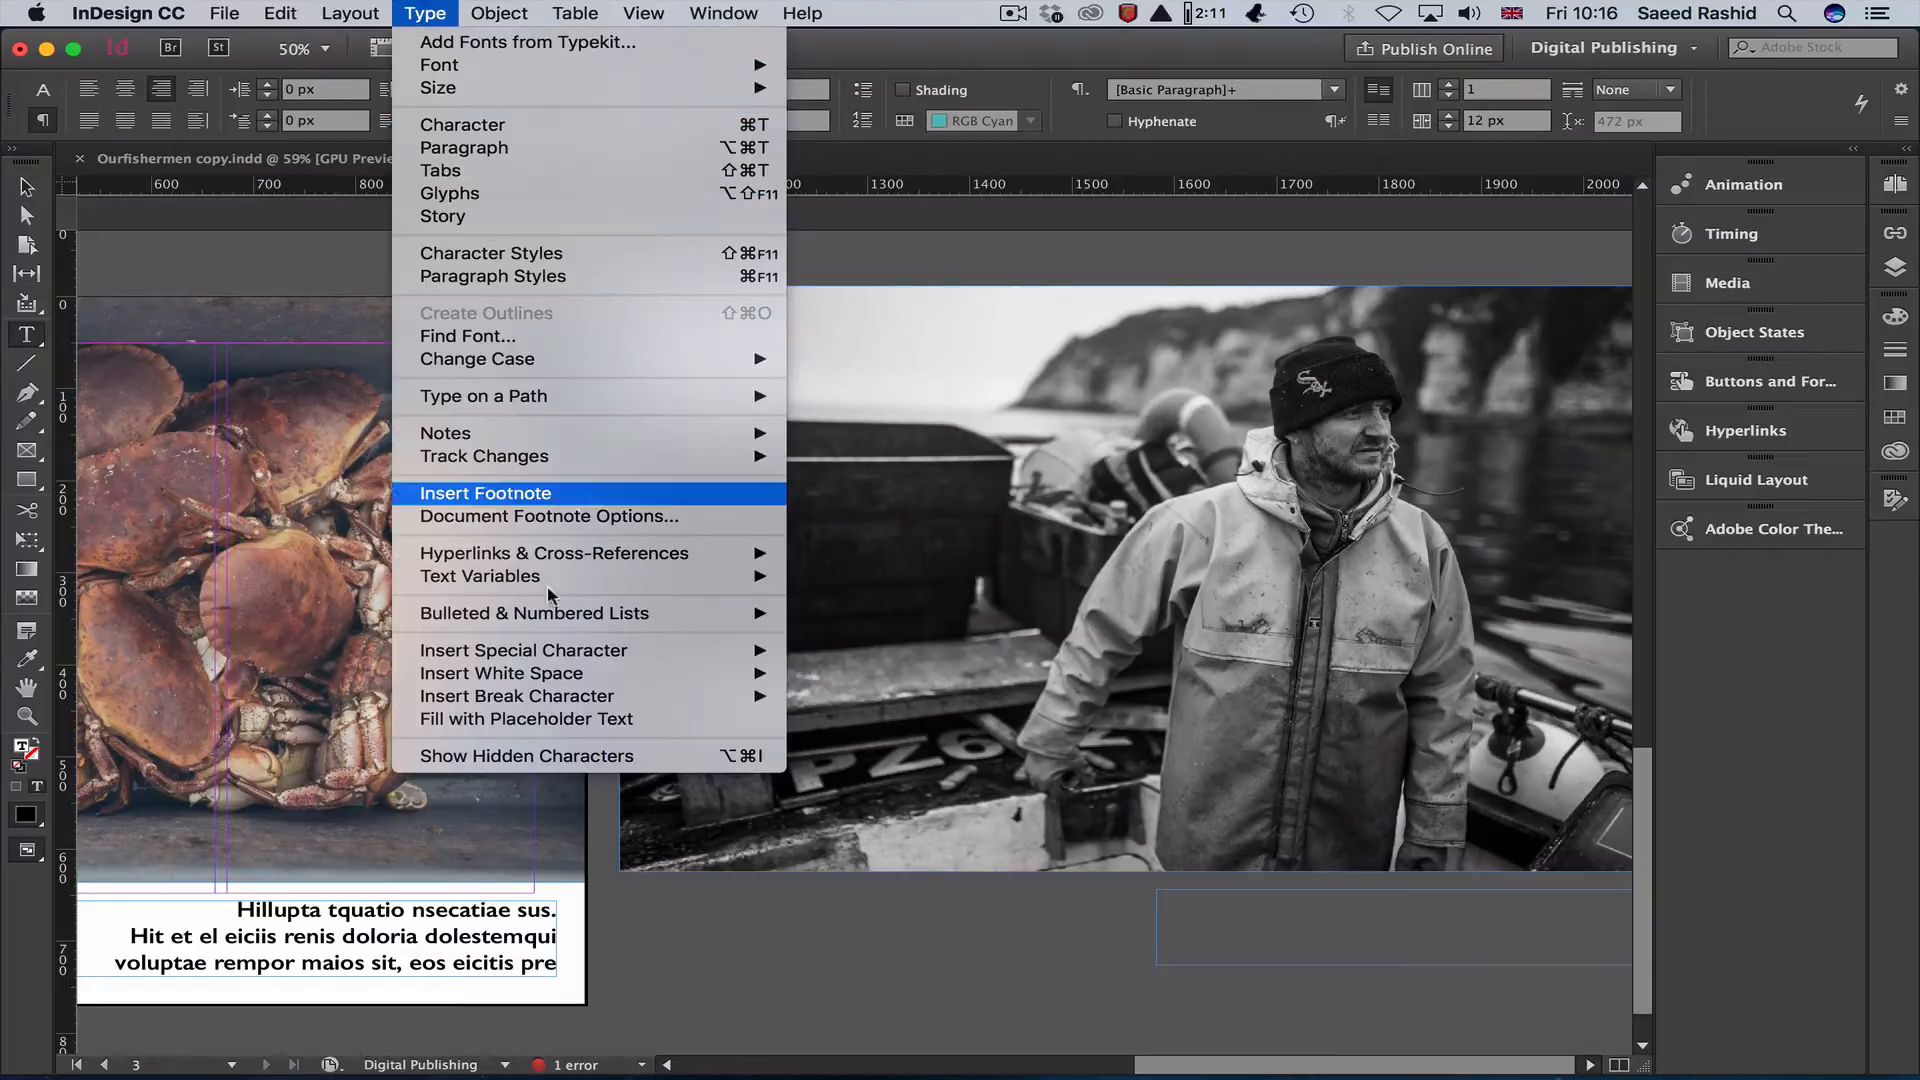
pyautogui.click(601, 718)
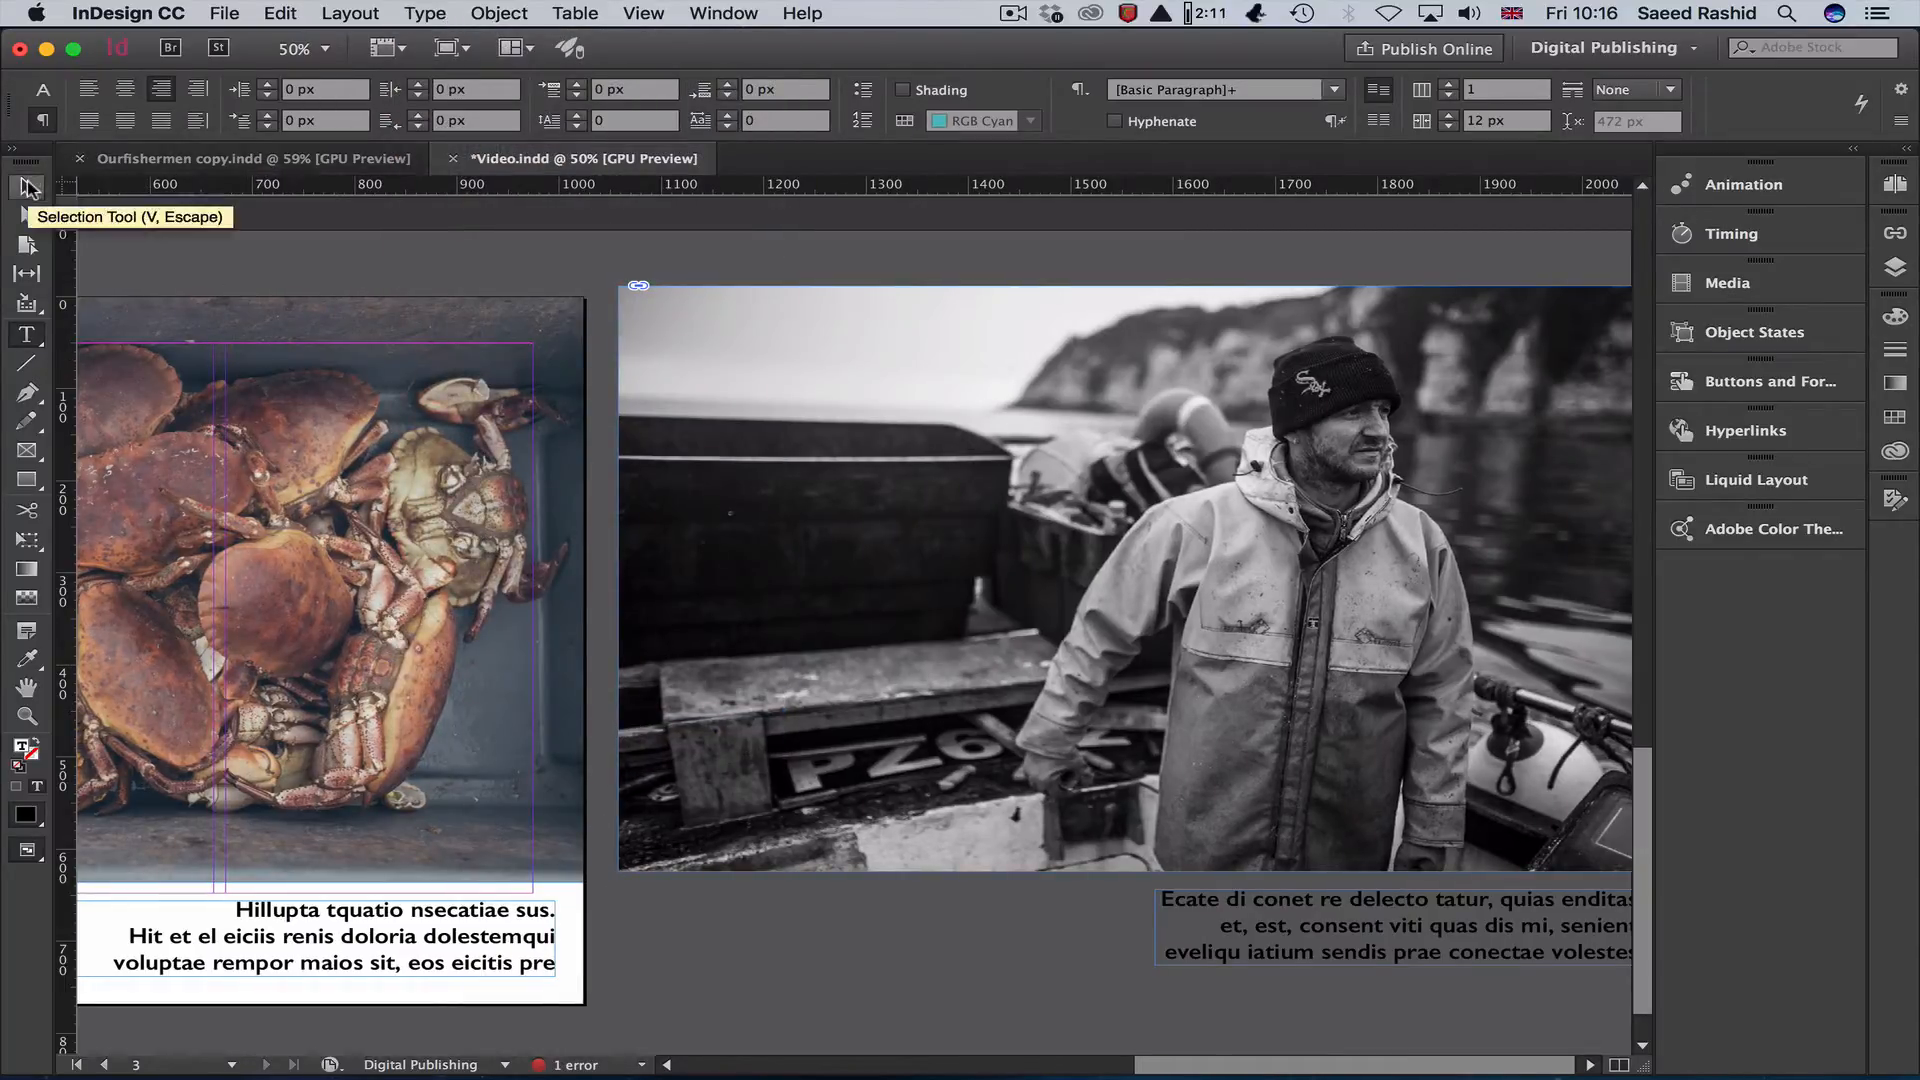
pyautogui.click(26, 186)
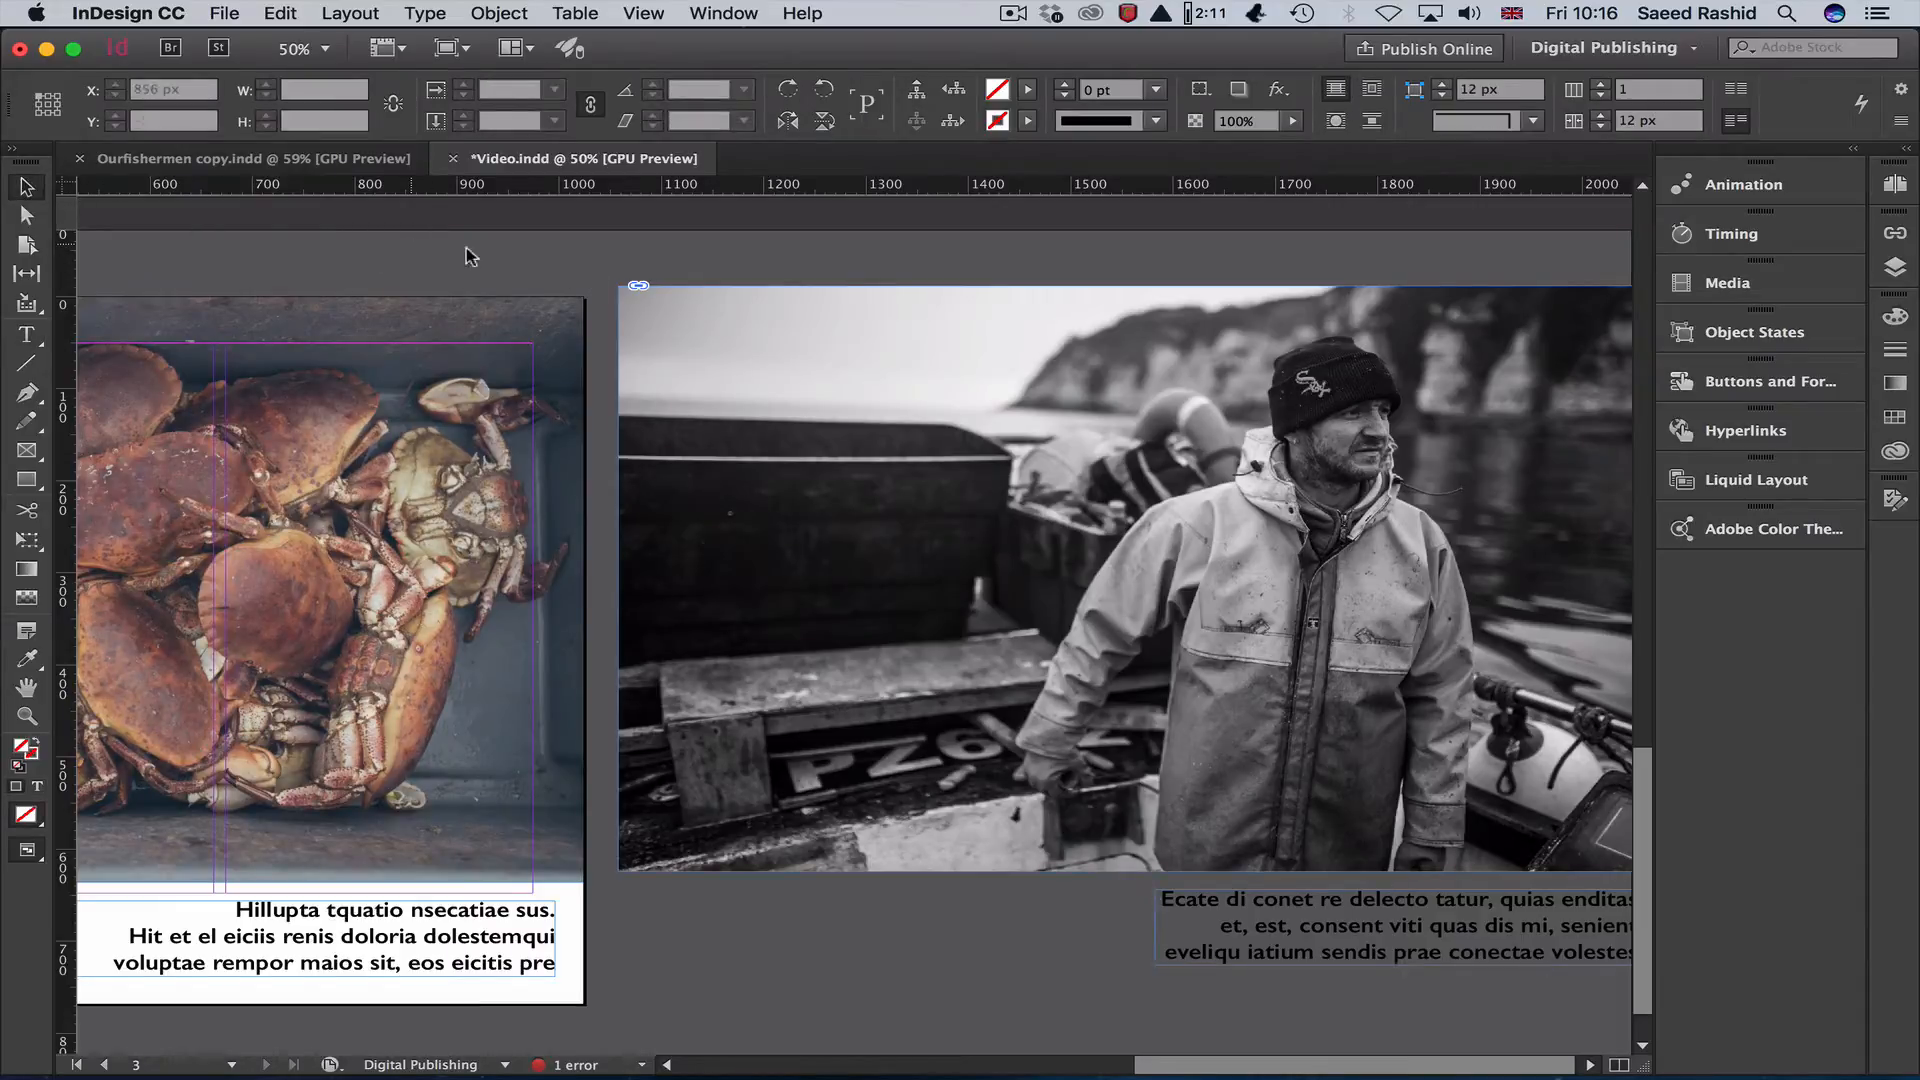
# Move the boat slide group farther right of the page and the fish slide group to about X -1048 px, Y -12 px.
pyautogui.click(718, 318)
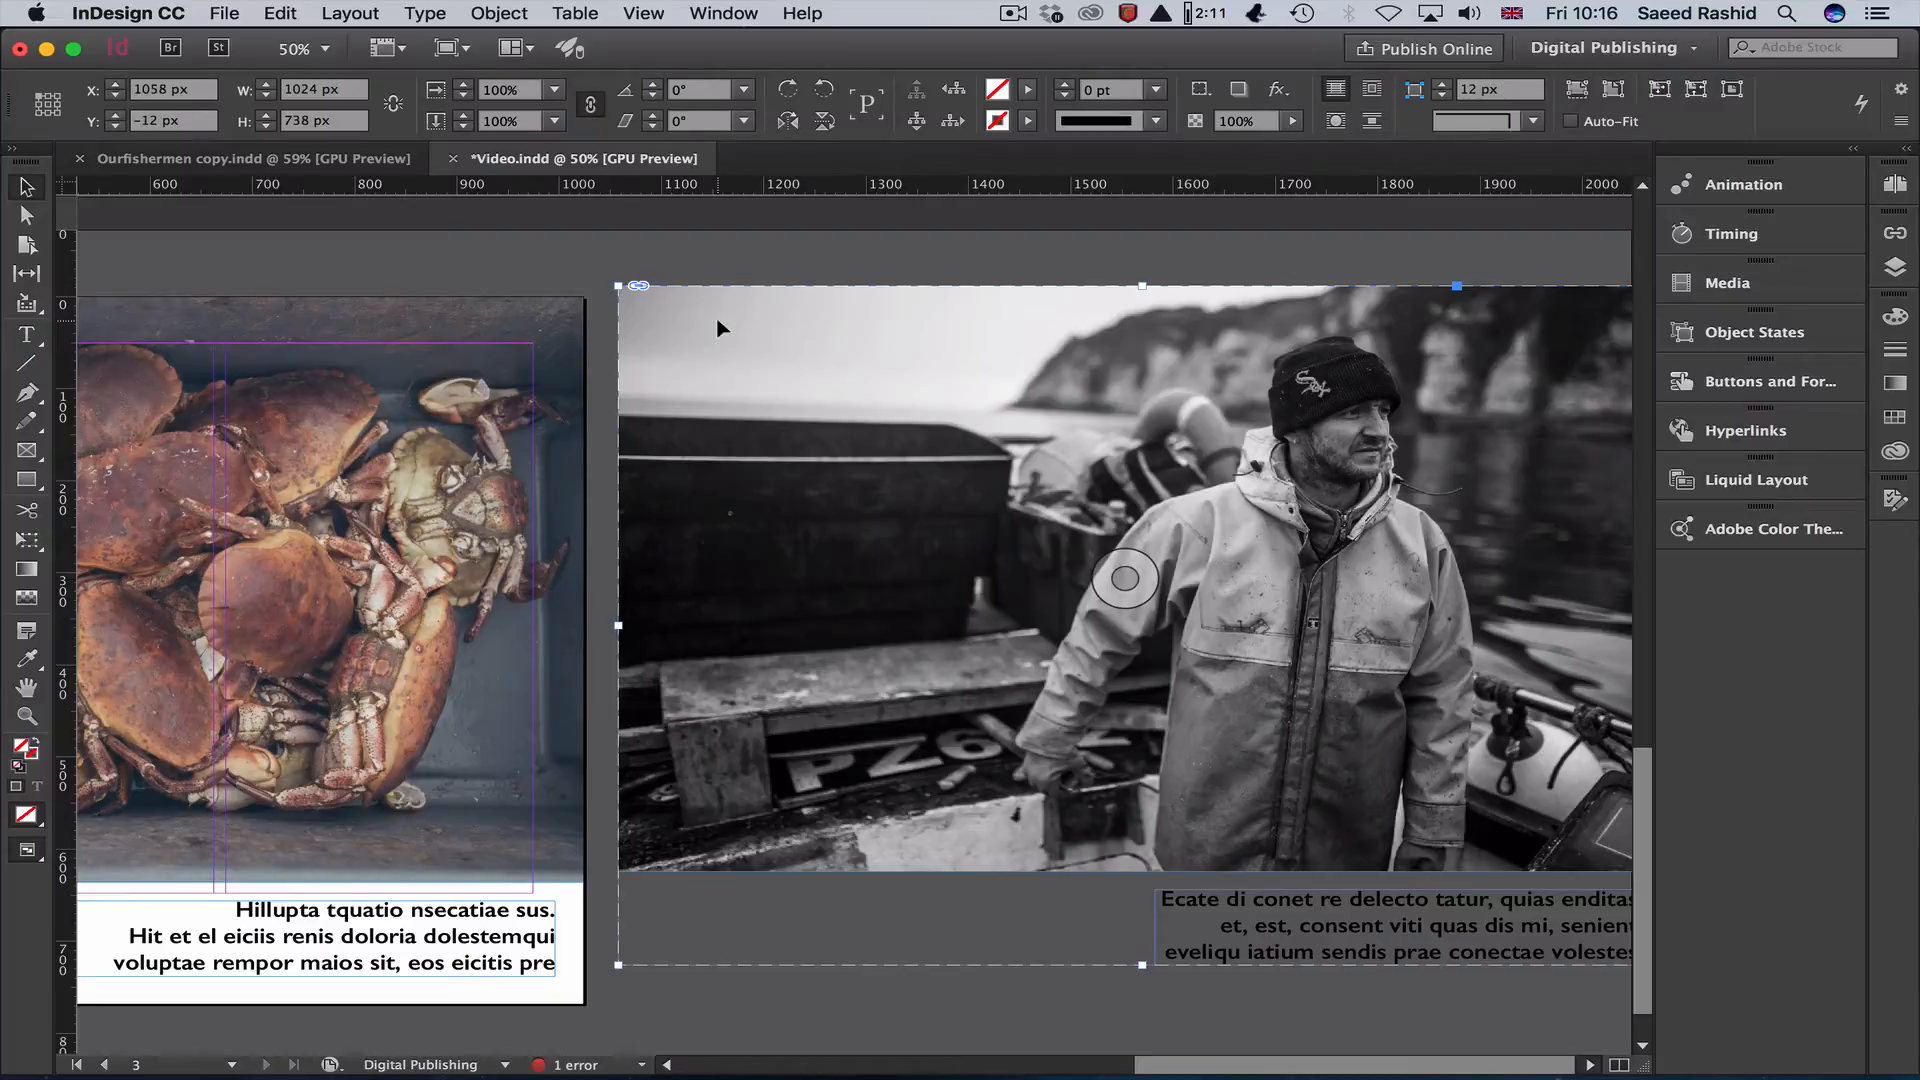
pyautogui.press('super+minus')
pyautogui.press('super+minus')
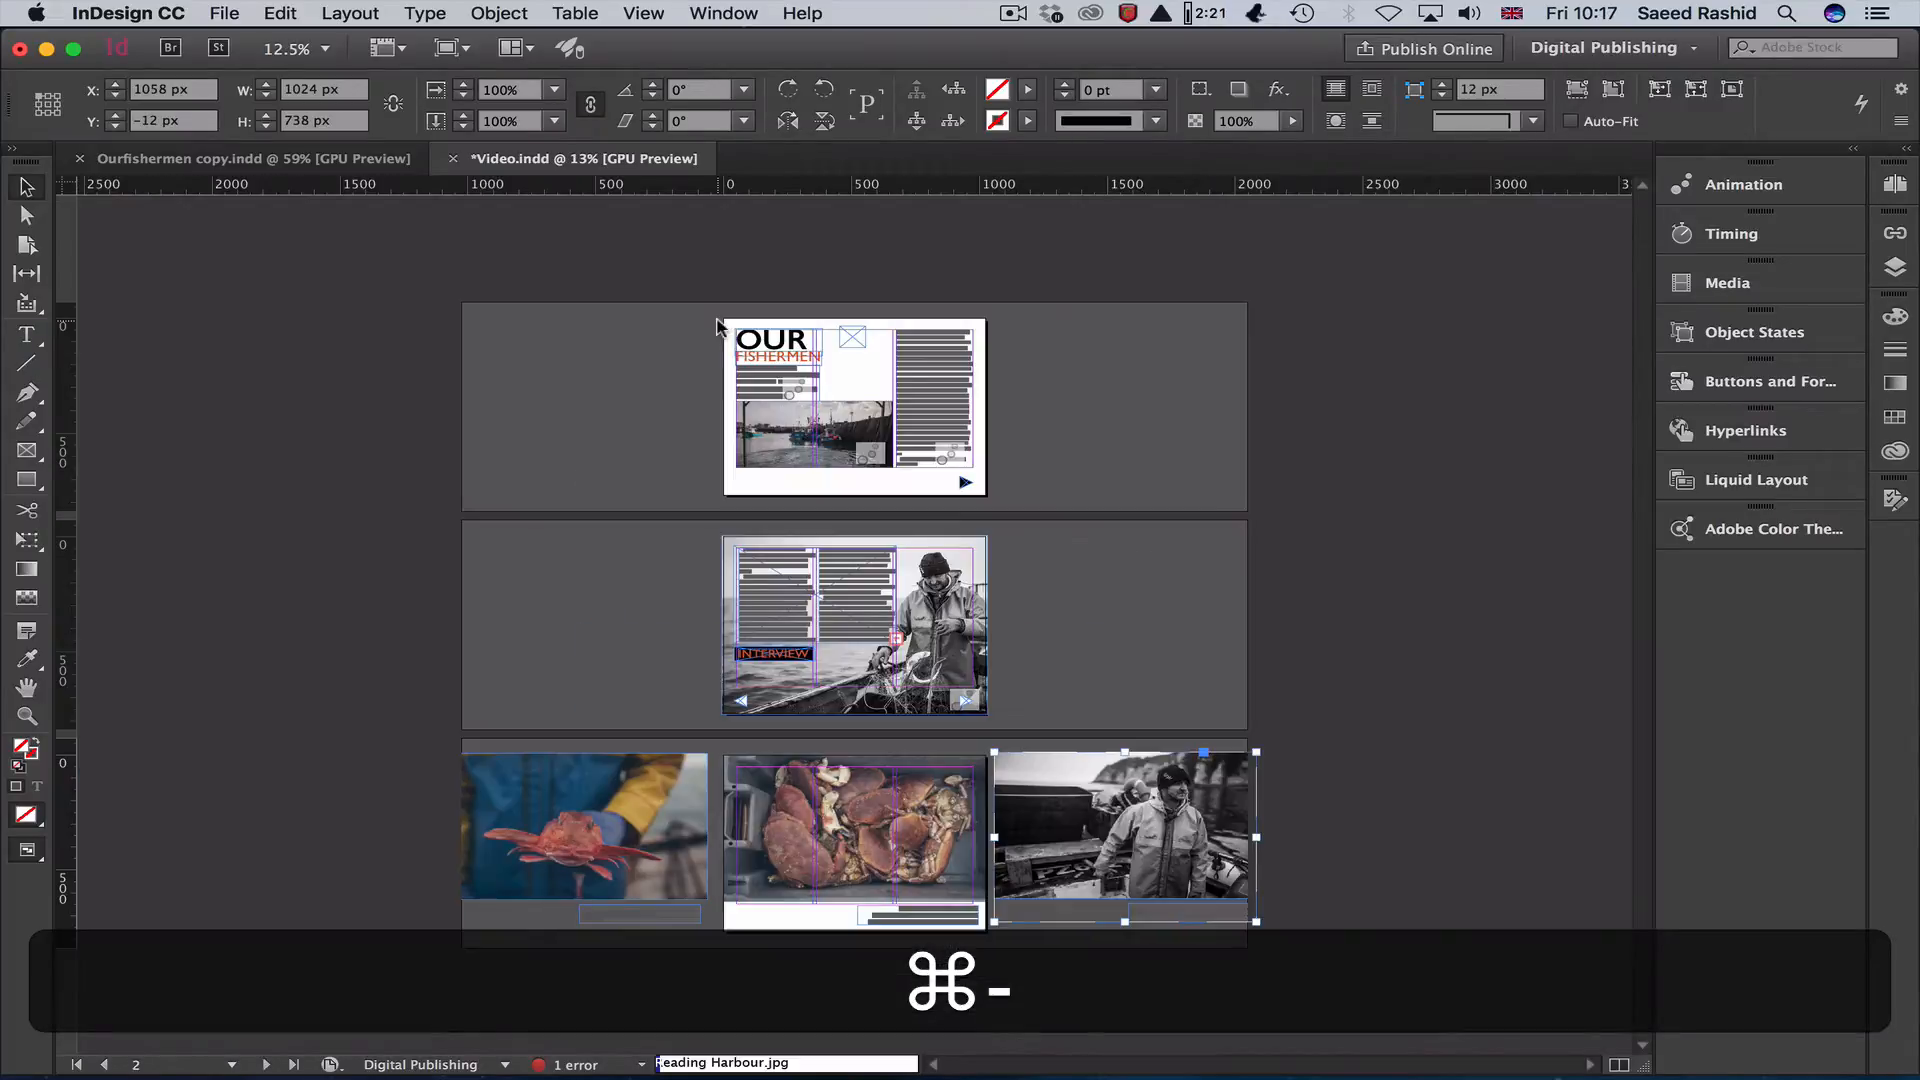
pyautogui.press('super+equal')
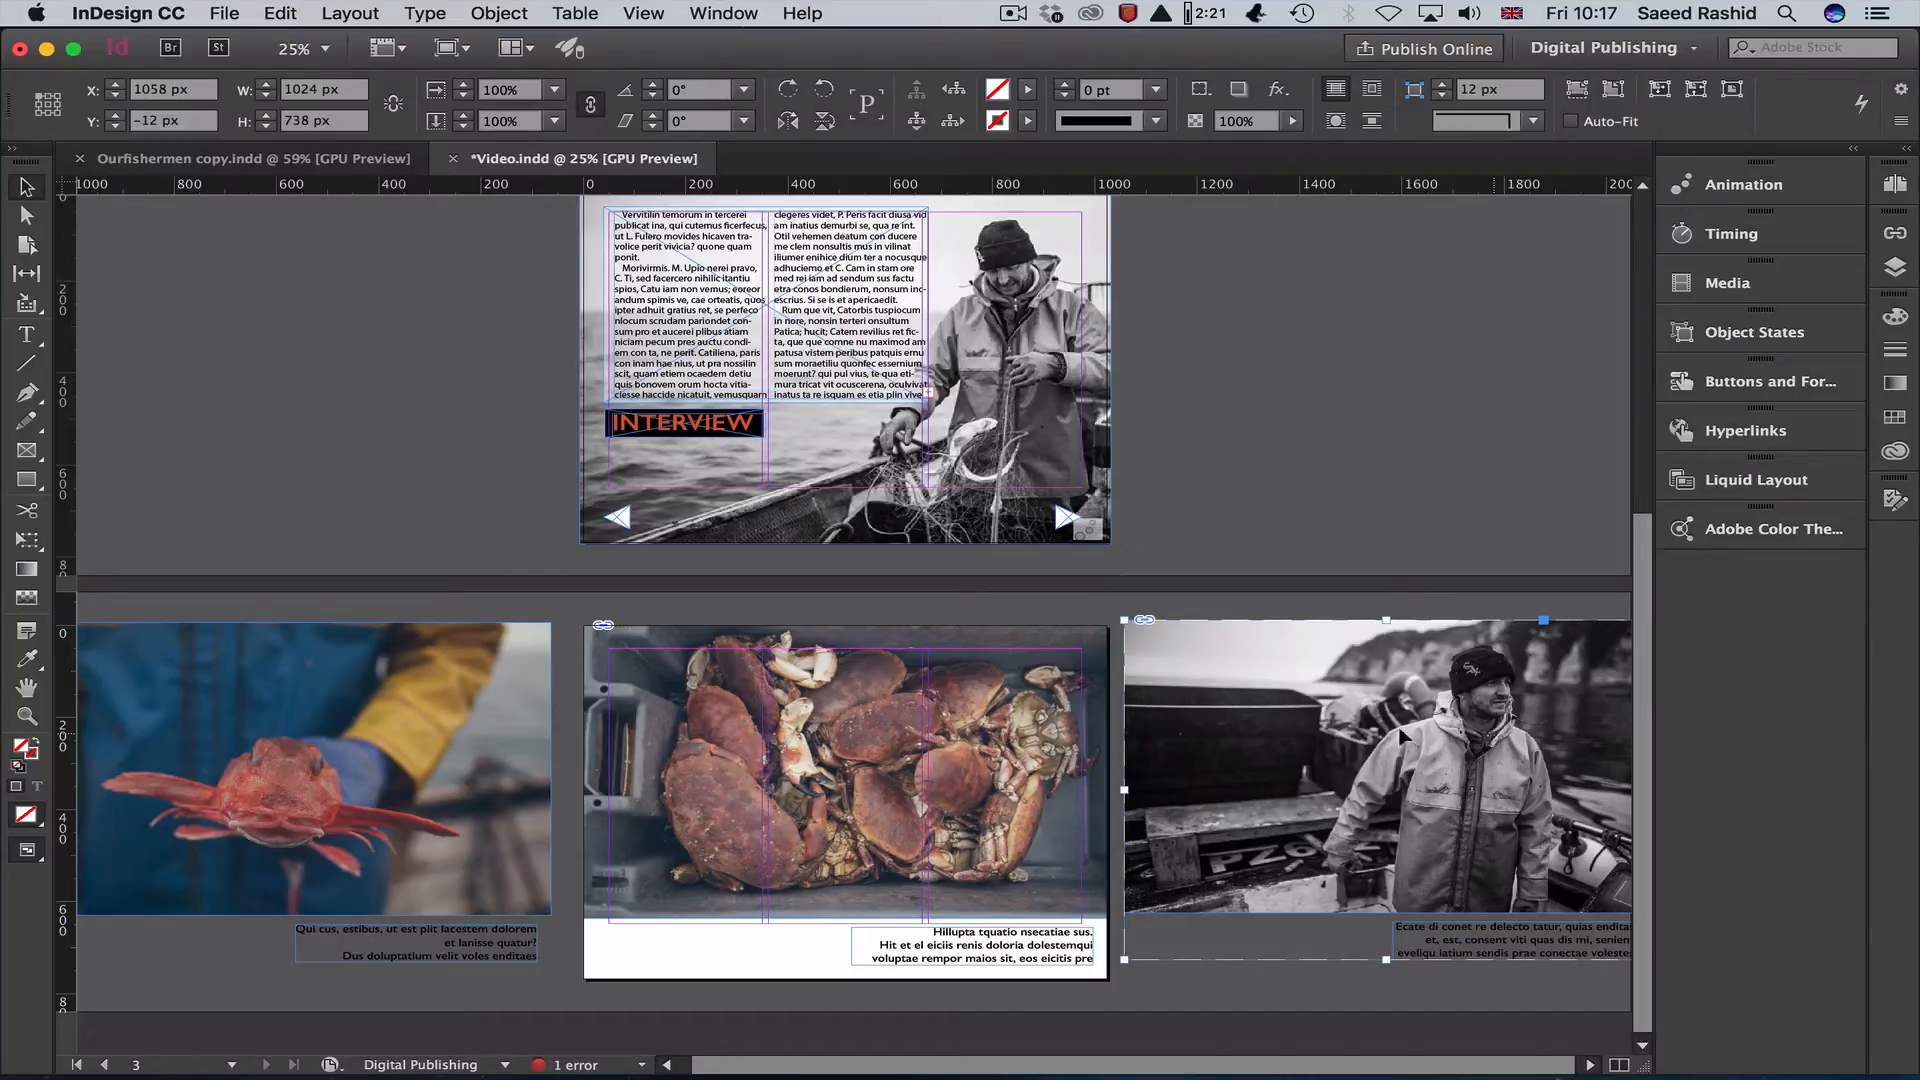
pyautogui.moveTo(1403, 736); pyautogui.dragTo(1371, 674)
pyautogui.moveTo(515, 662); pyautogui.dragTo(536, 660)
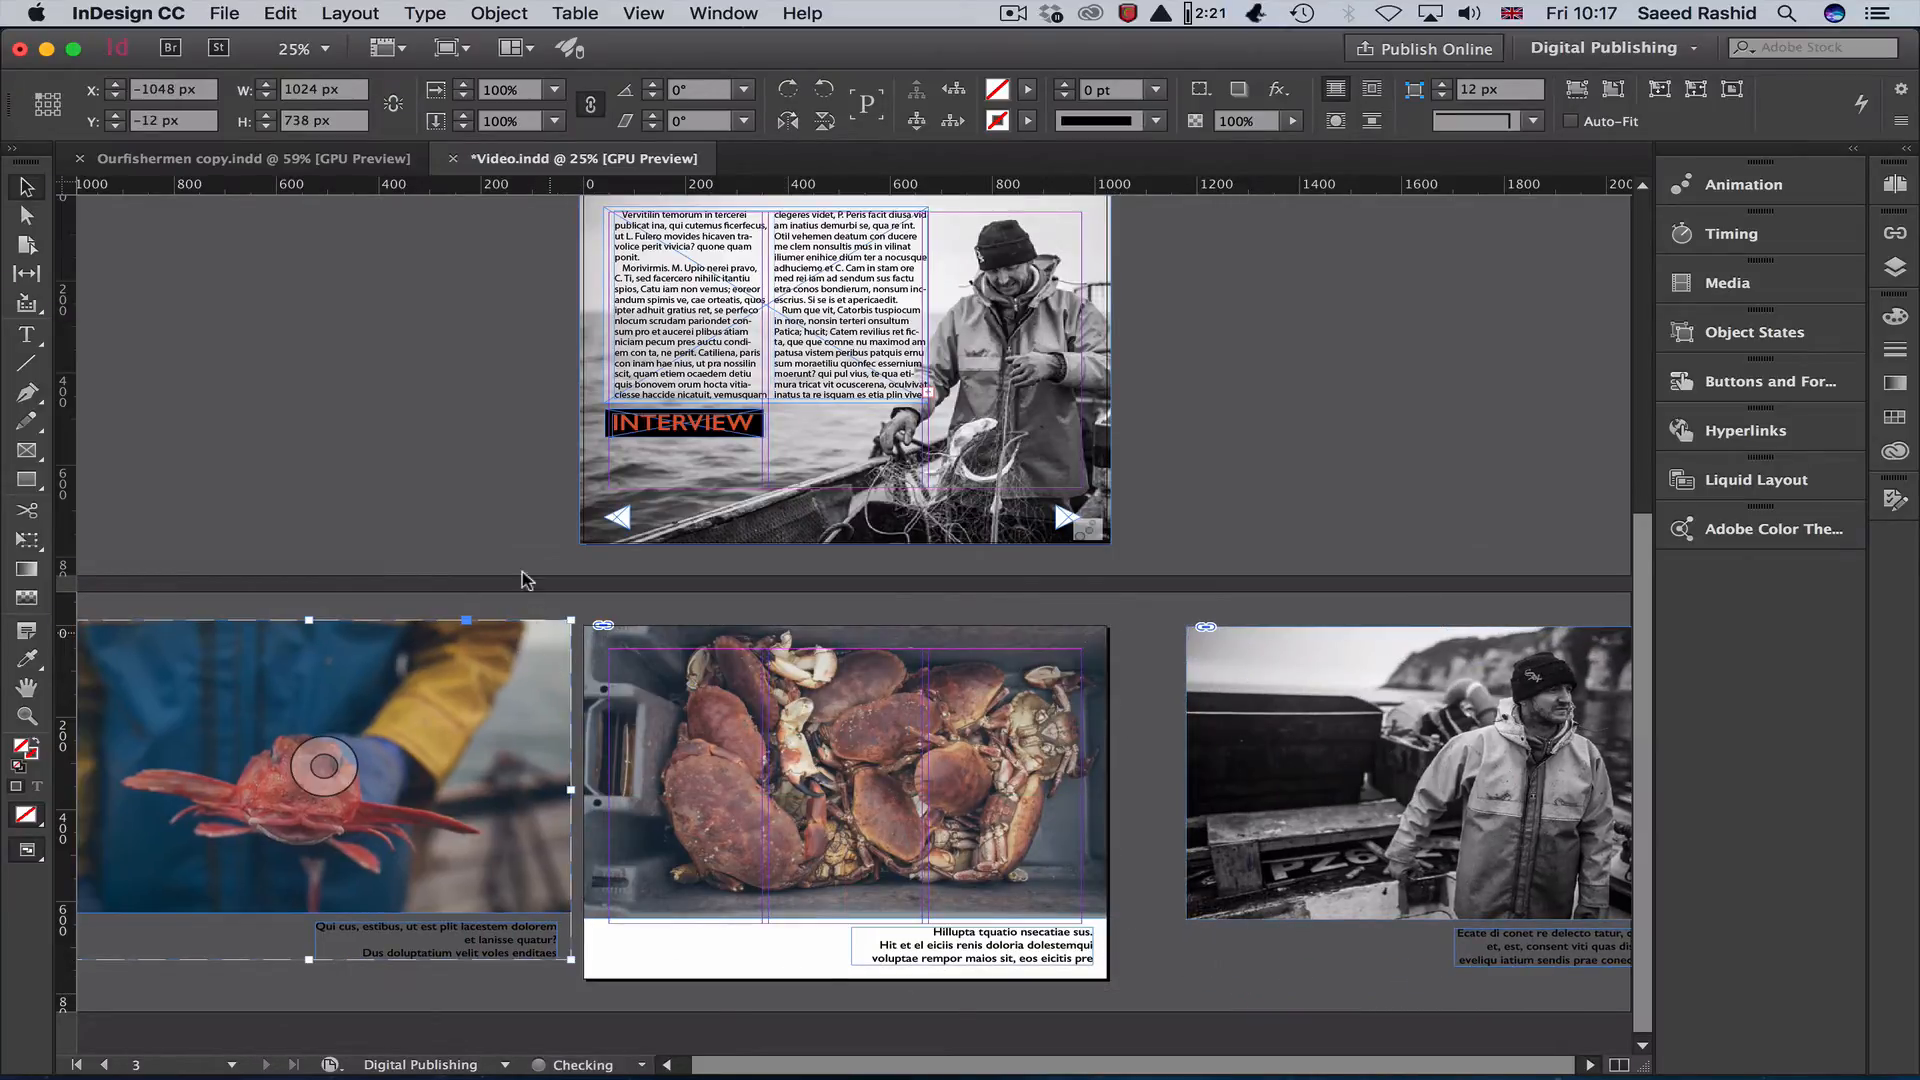
# Select all three slide groups, then shift and widen the application window to expose the alignment controls.
pyautogui.moveTo(446, 594); pyautogui.dragTo(1350, 807)
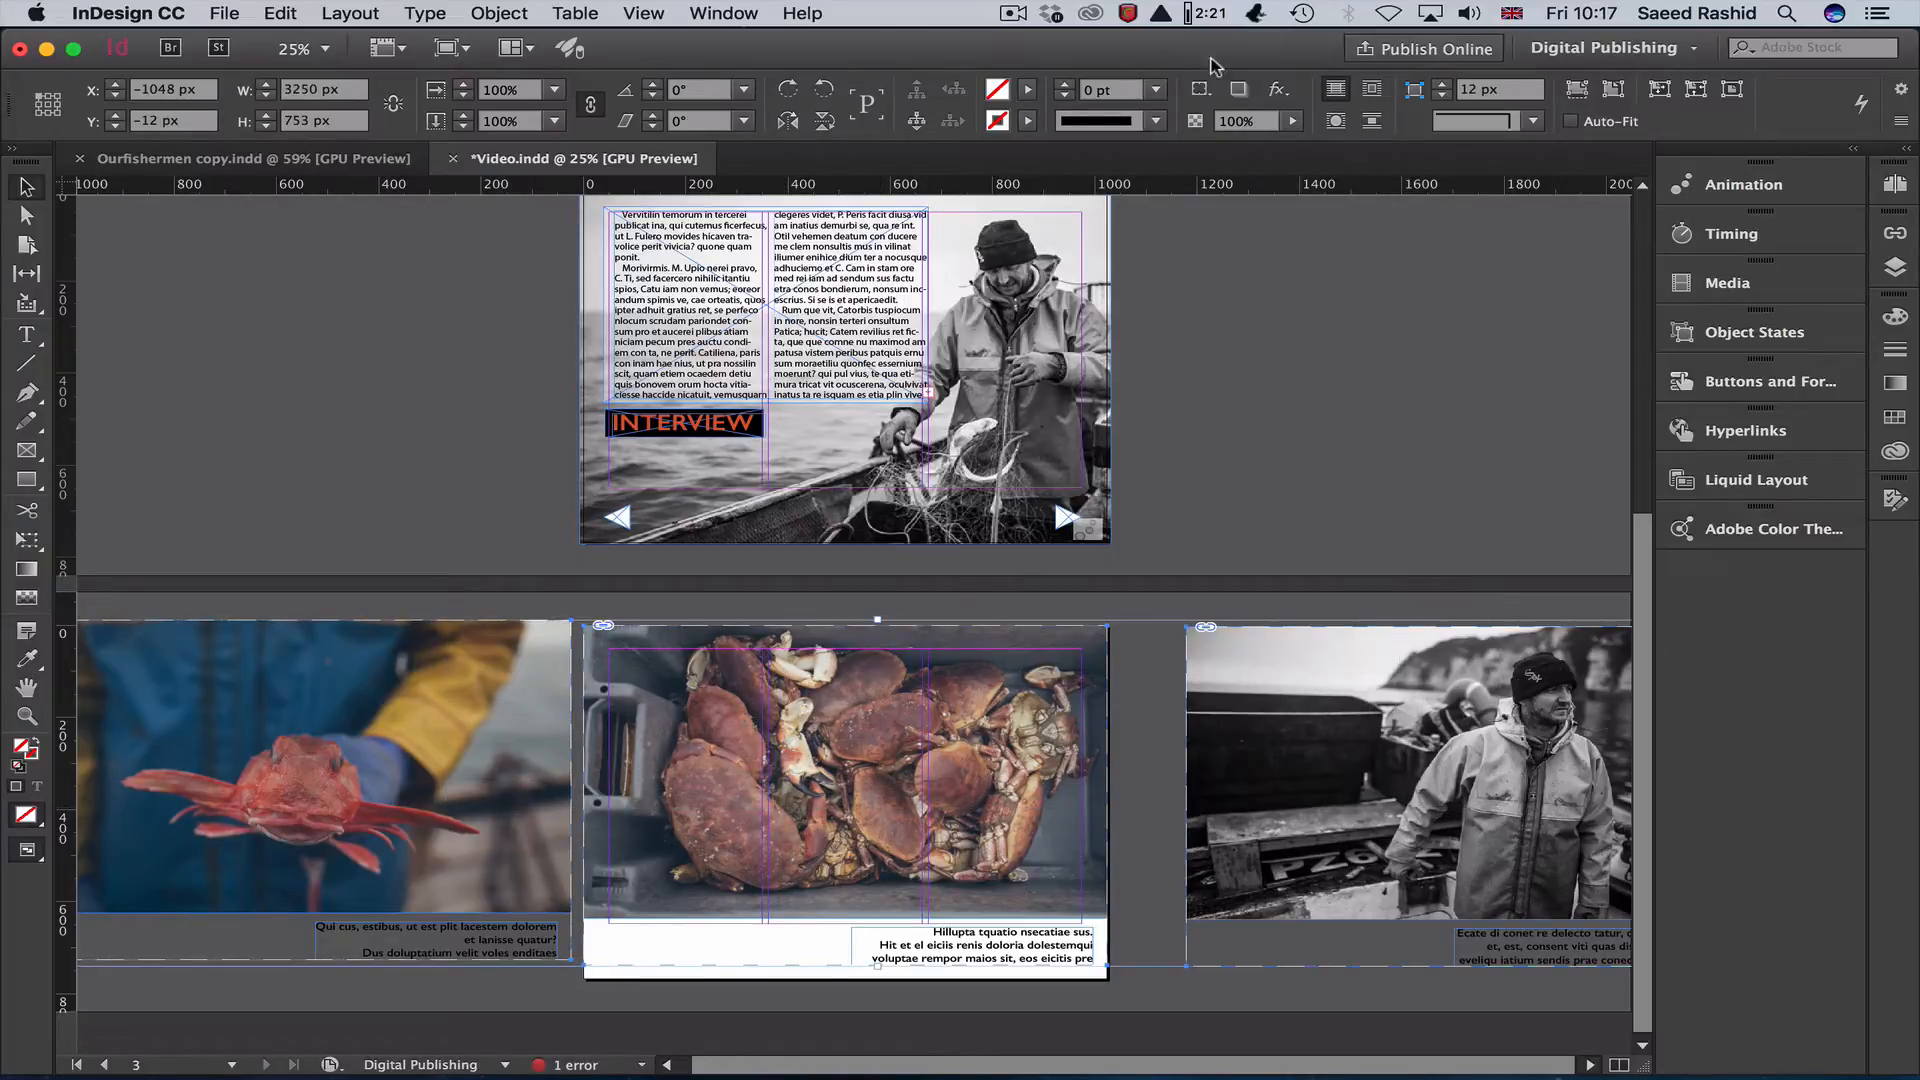
pyautogui.moveTo(1233, 52); pyautogui.dragTo(1026, 48)
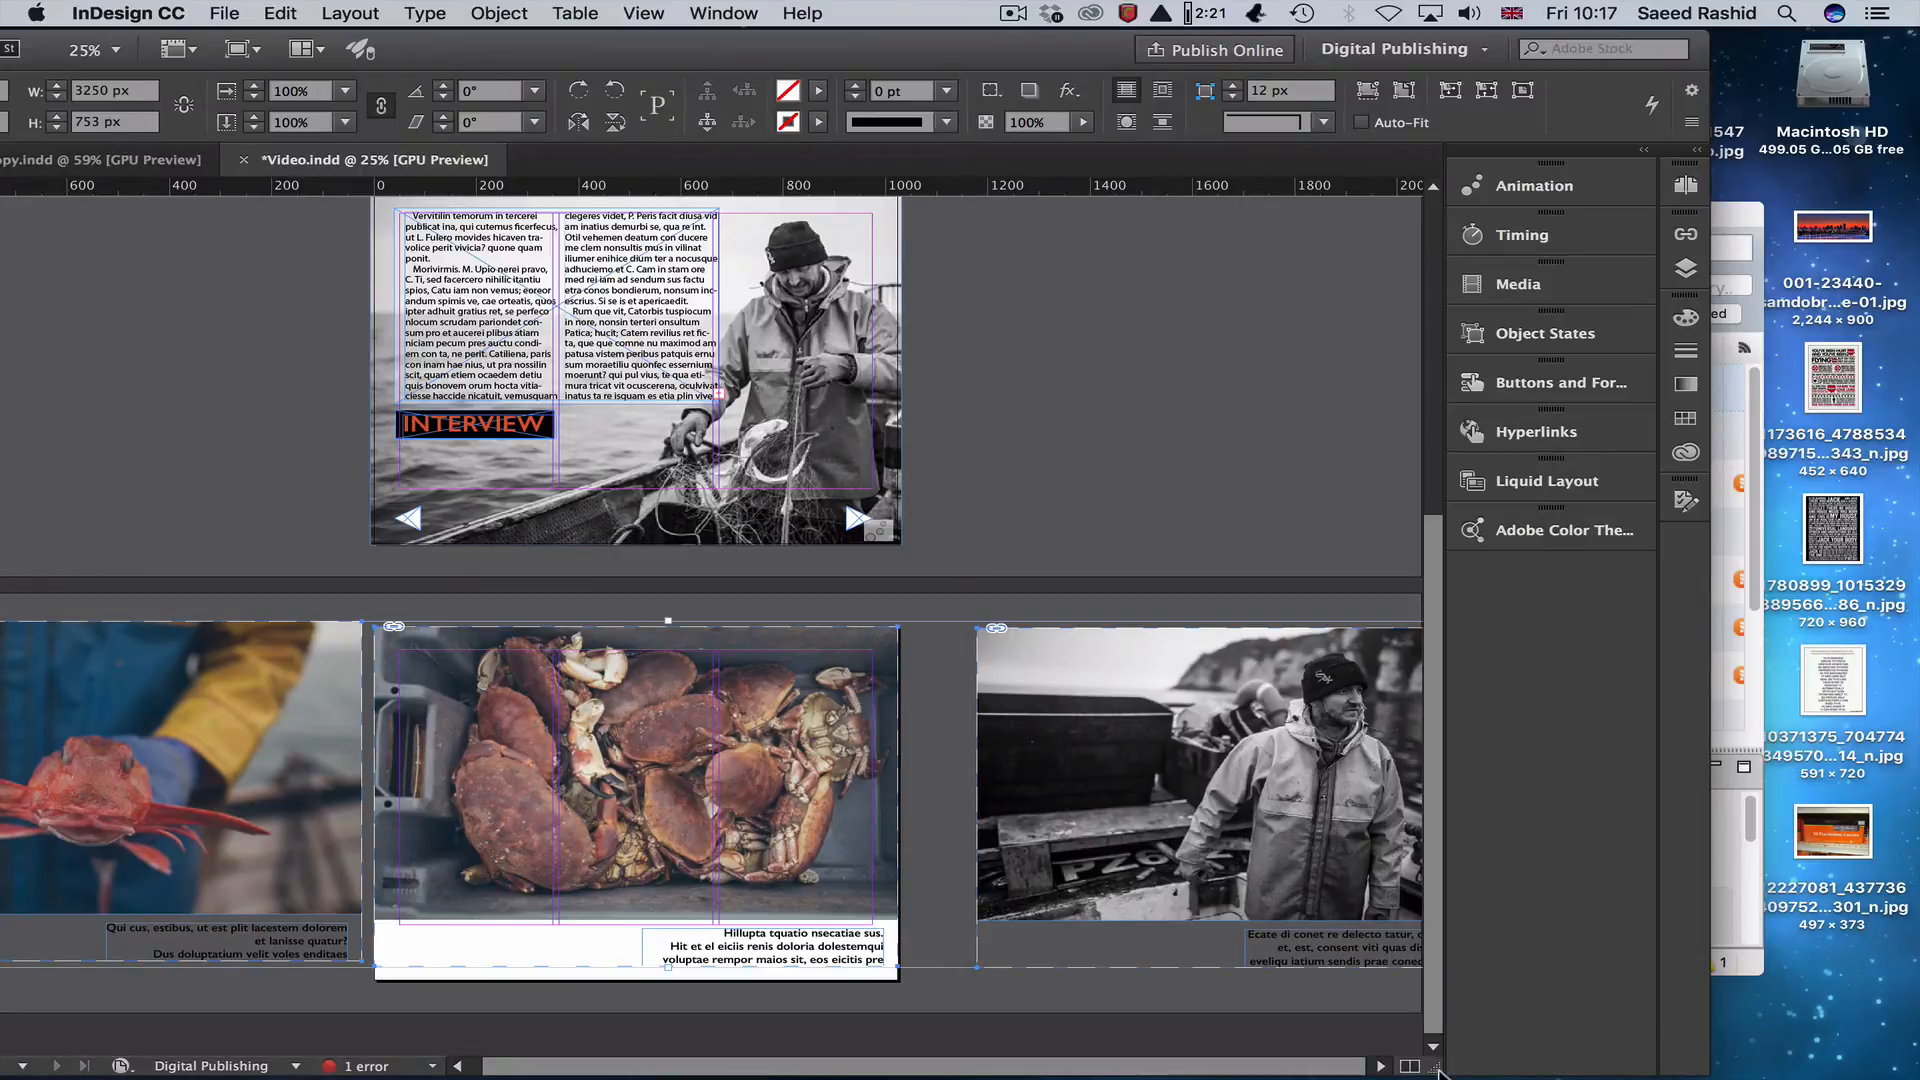
pyautogui.moveTo(1447, 1072); pyautogui.dragTo(1916, 1078)
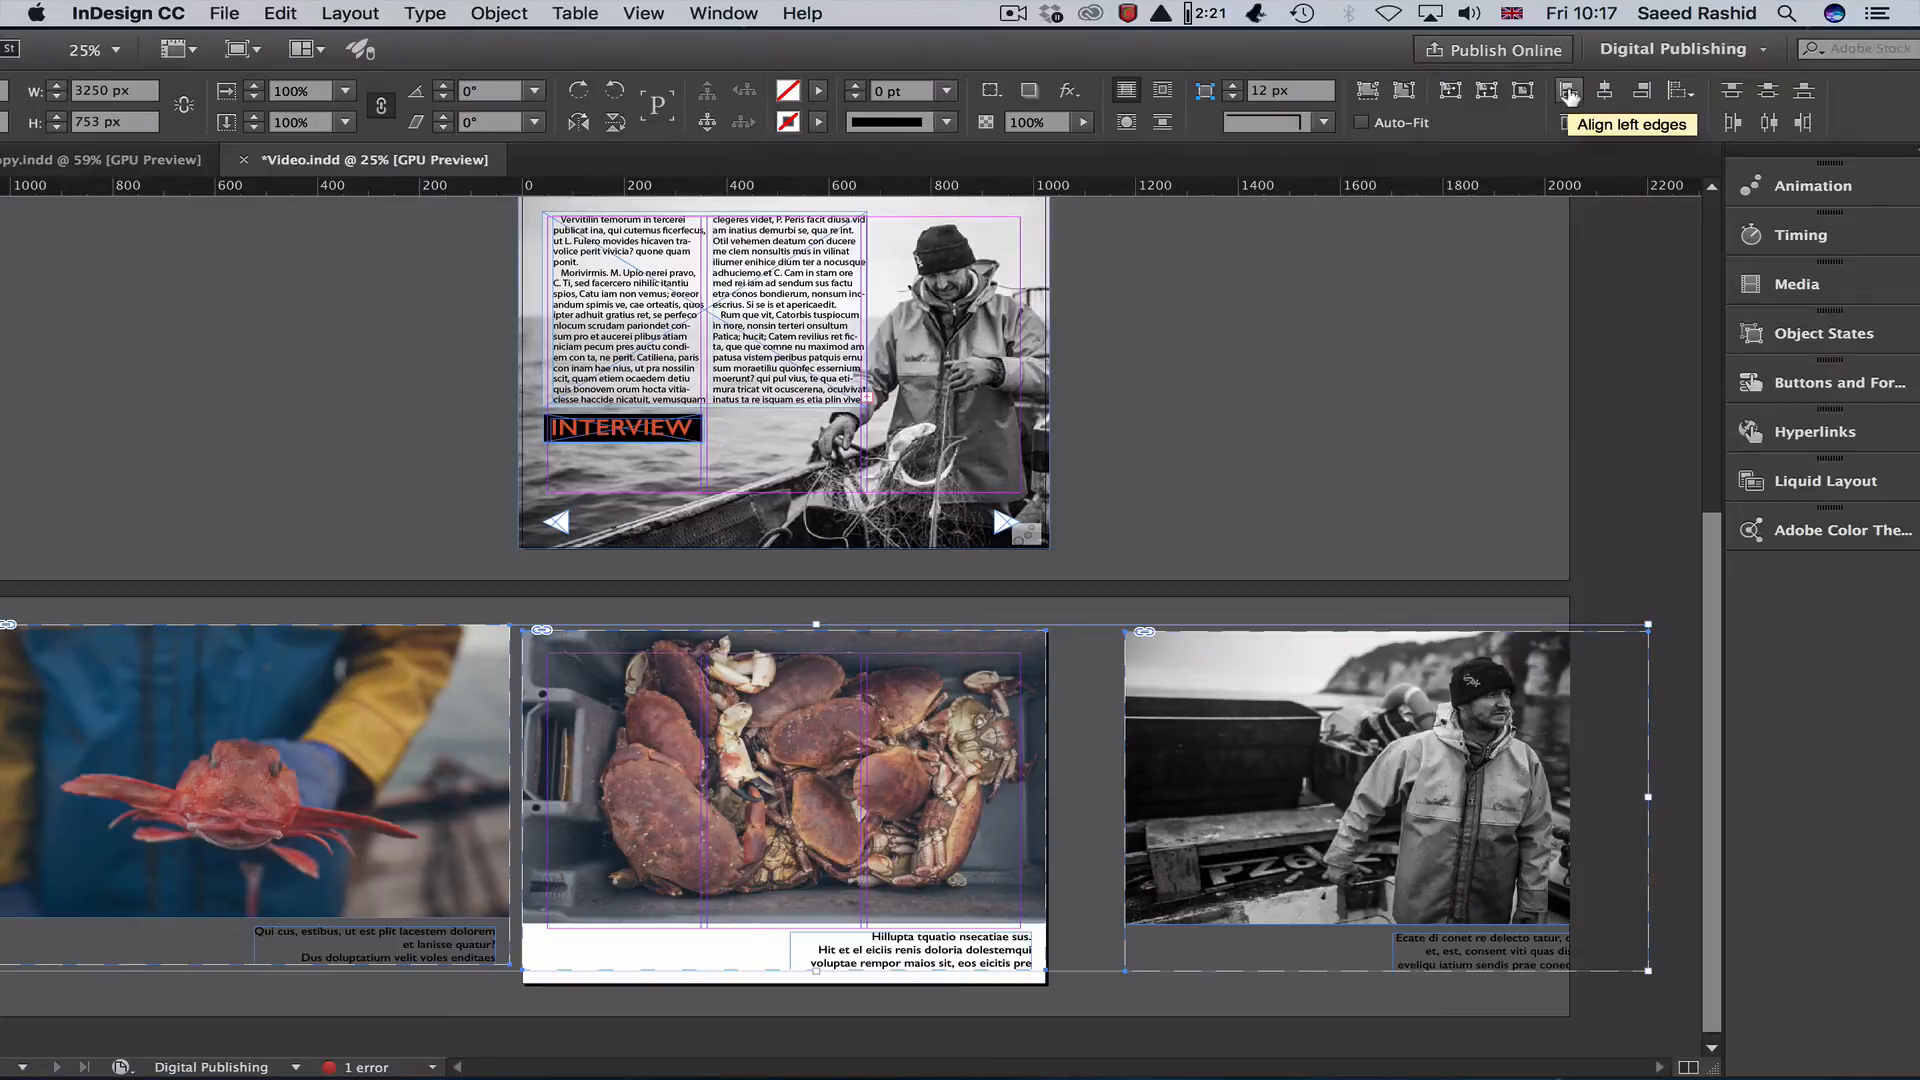
# Try aligning the three slide groups by their left edges, and undo the alignment.
pyautogui.click(1568, 92)
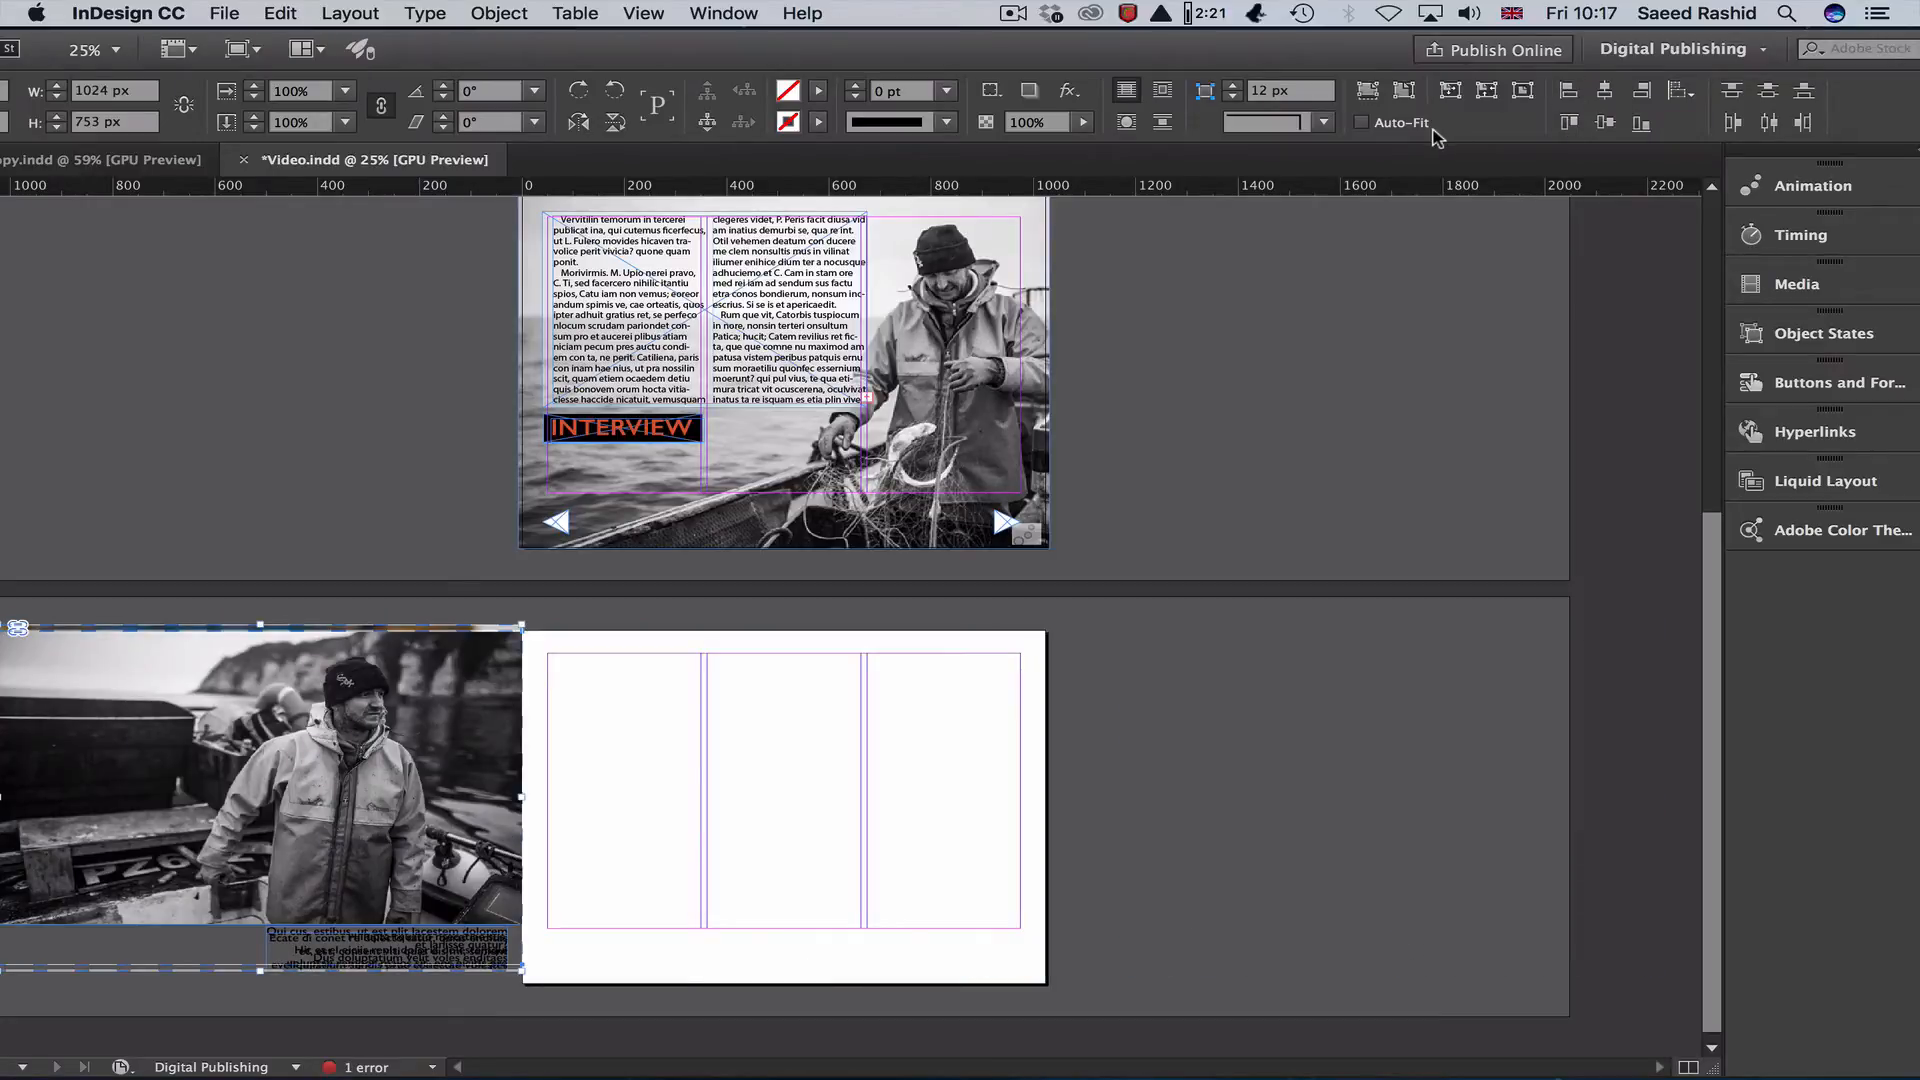
pyautogui.press('cmd+z')
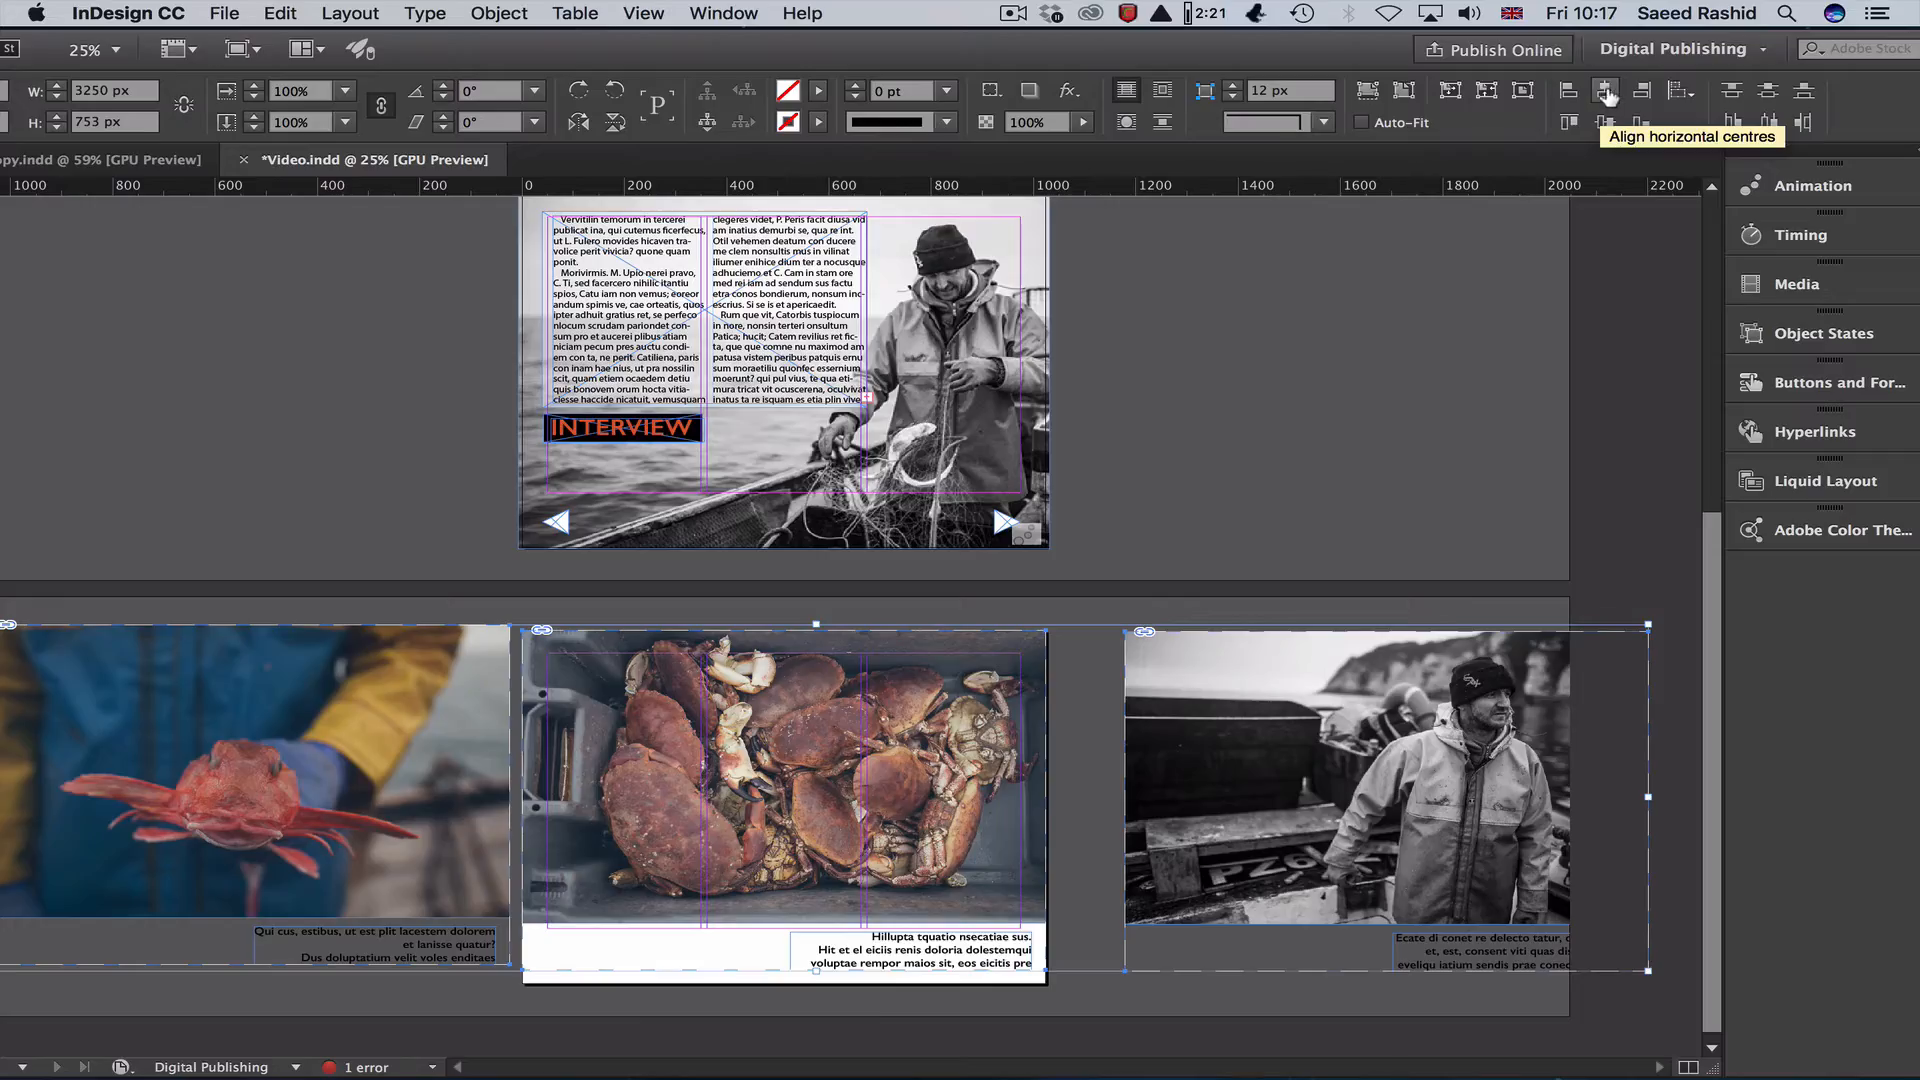
# Align the three slide groups on their horizontal and vertical centres, and restore the application window to fit the screen.
pyautogui.click(1605, 90)
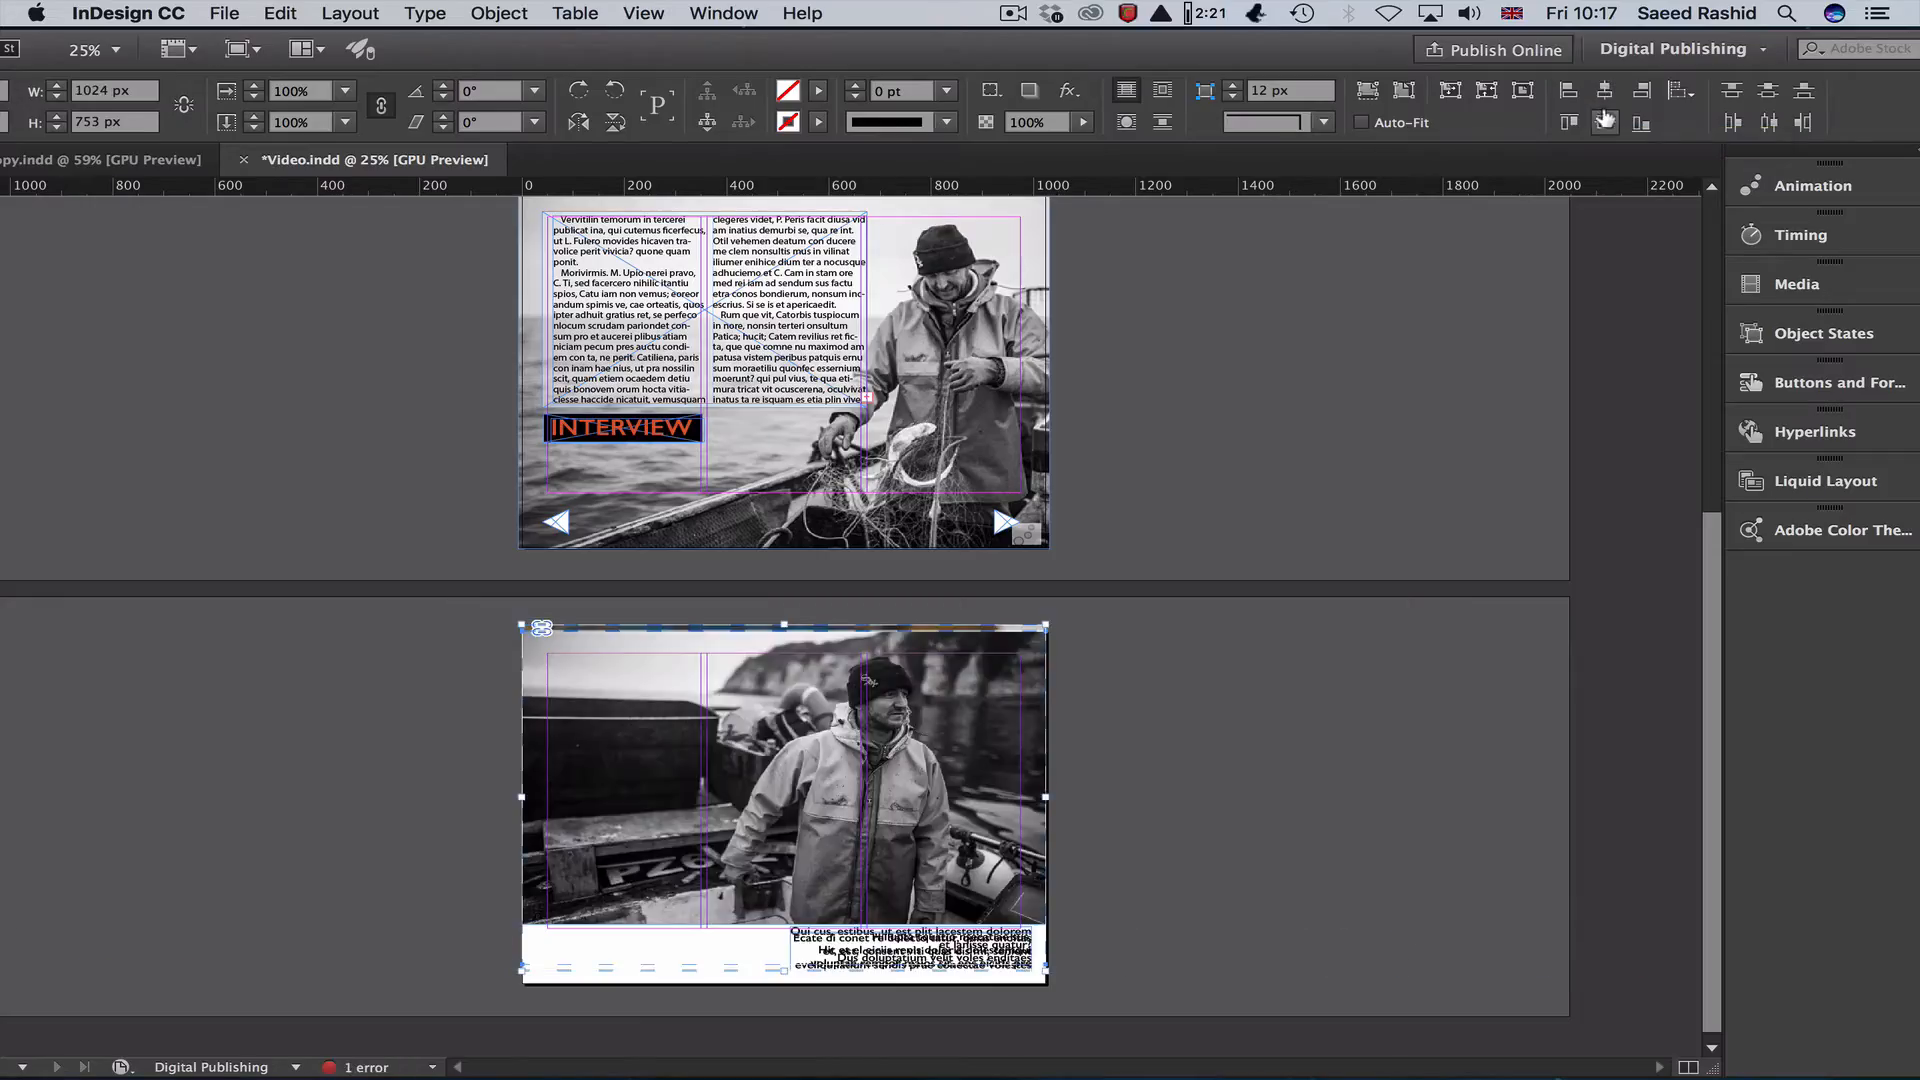
pyautogui.click(1604, 122)
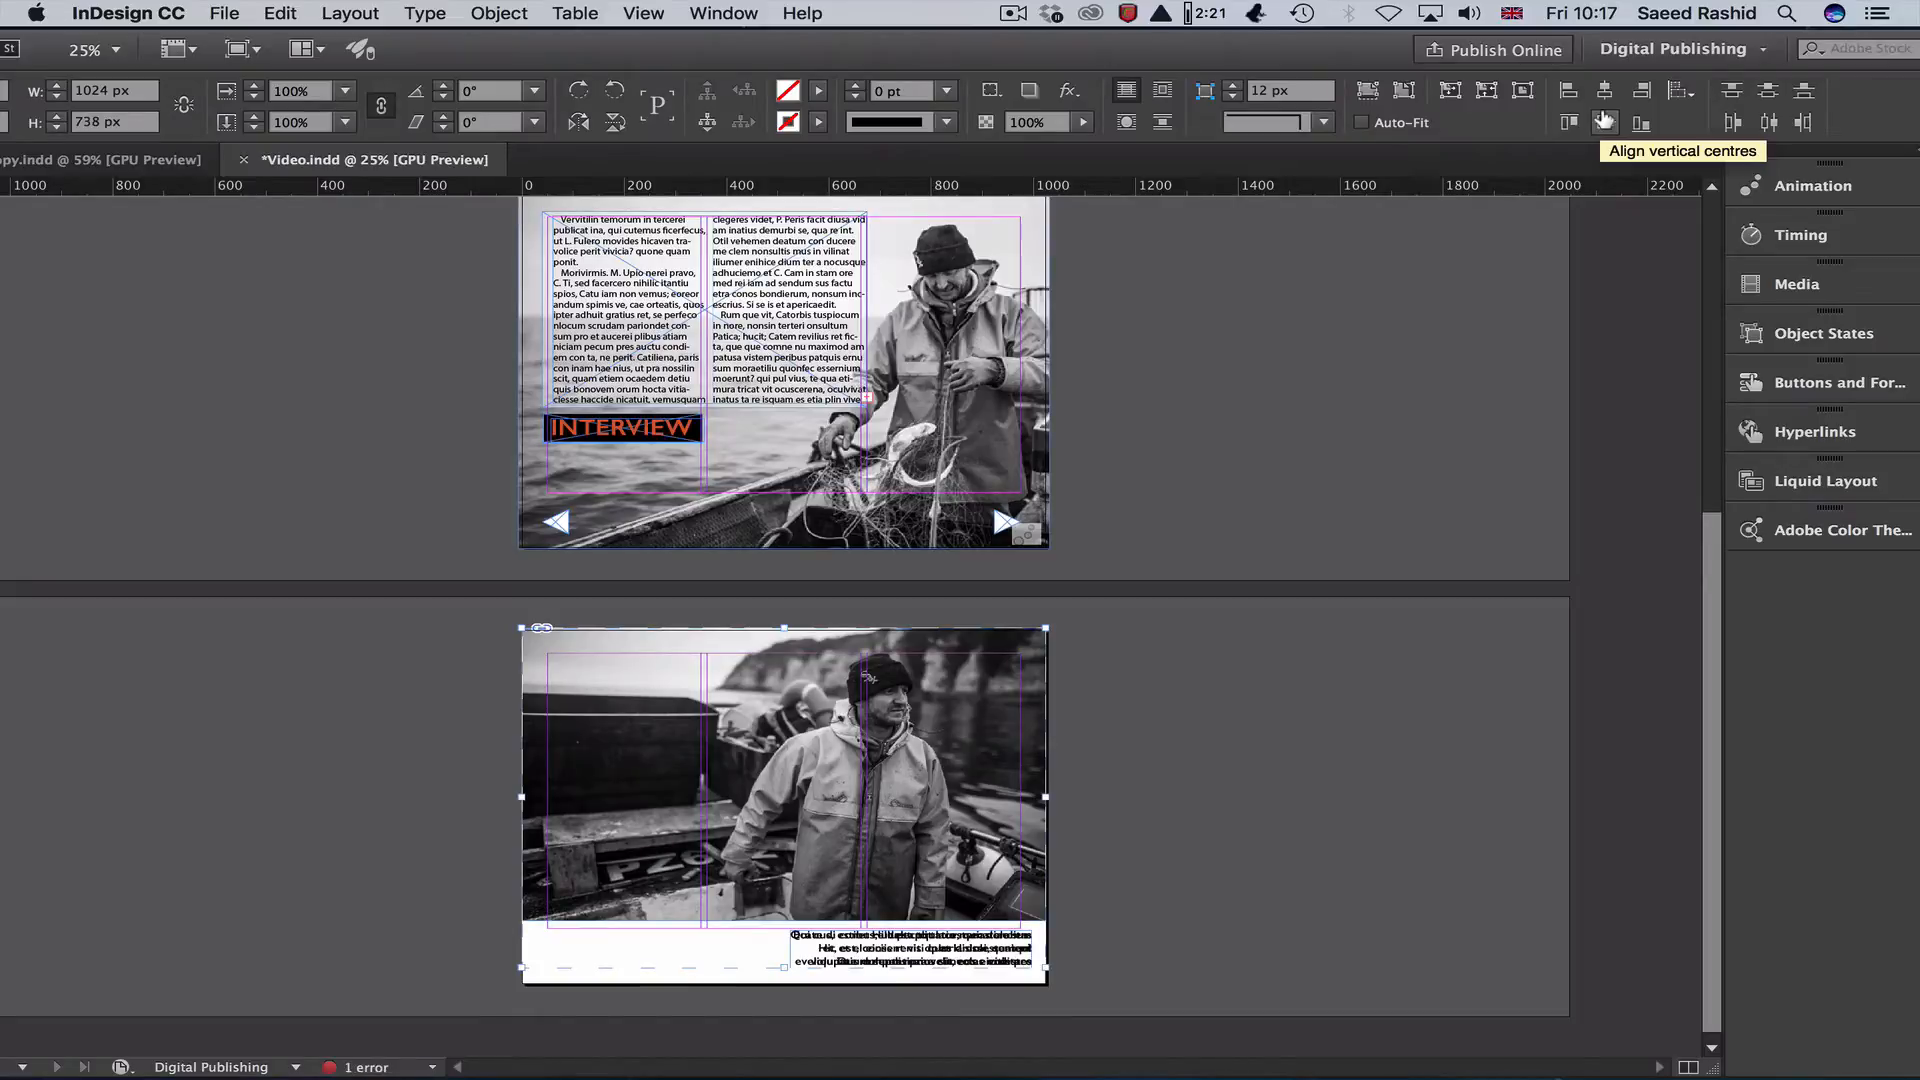
pyautogui.press('super')
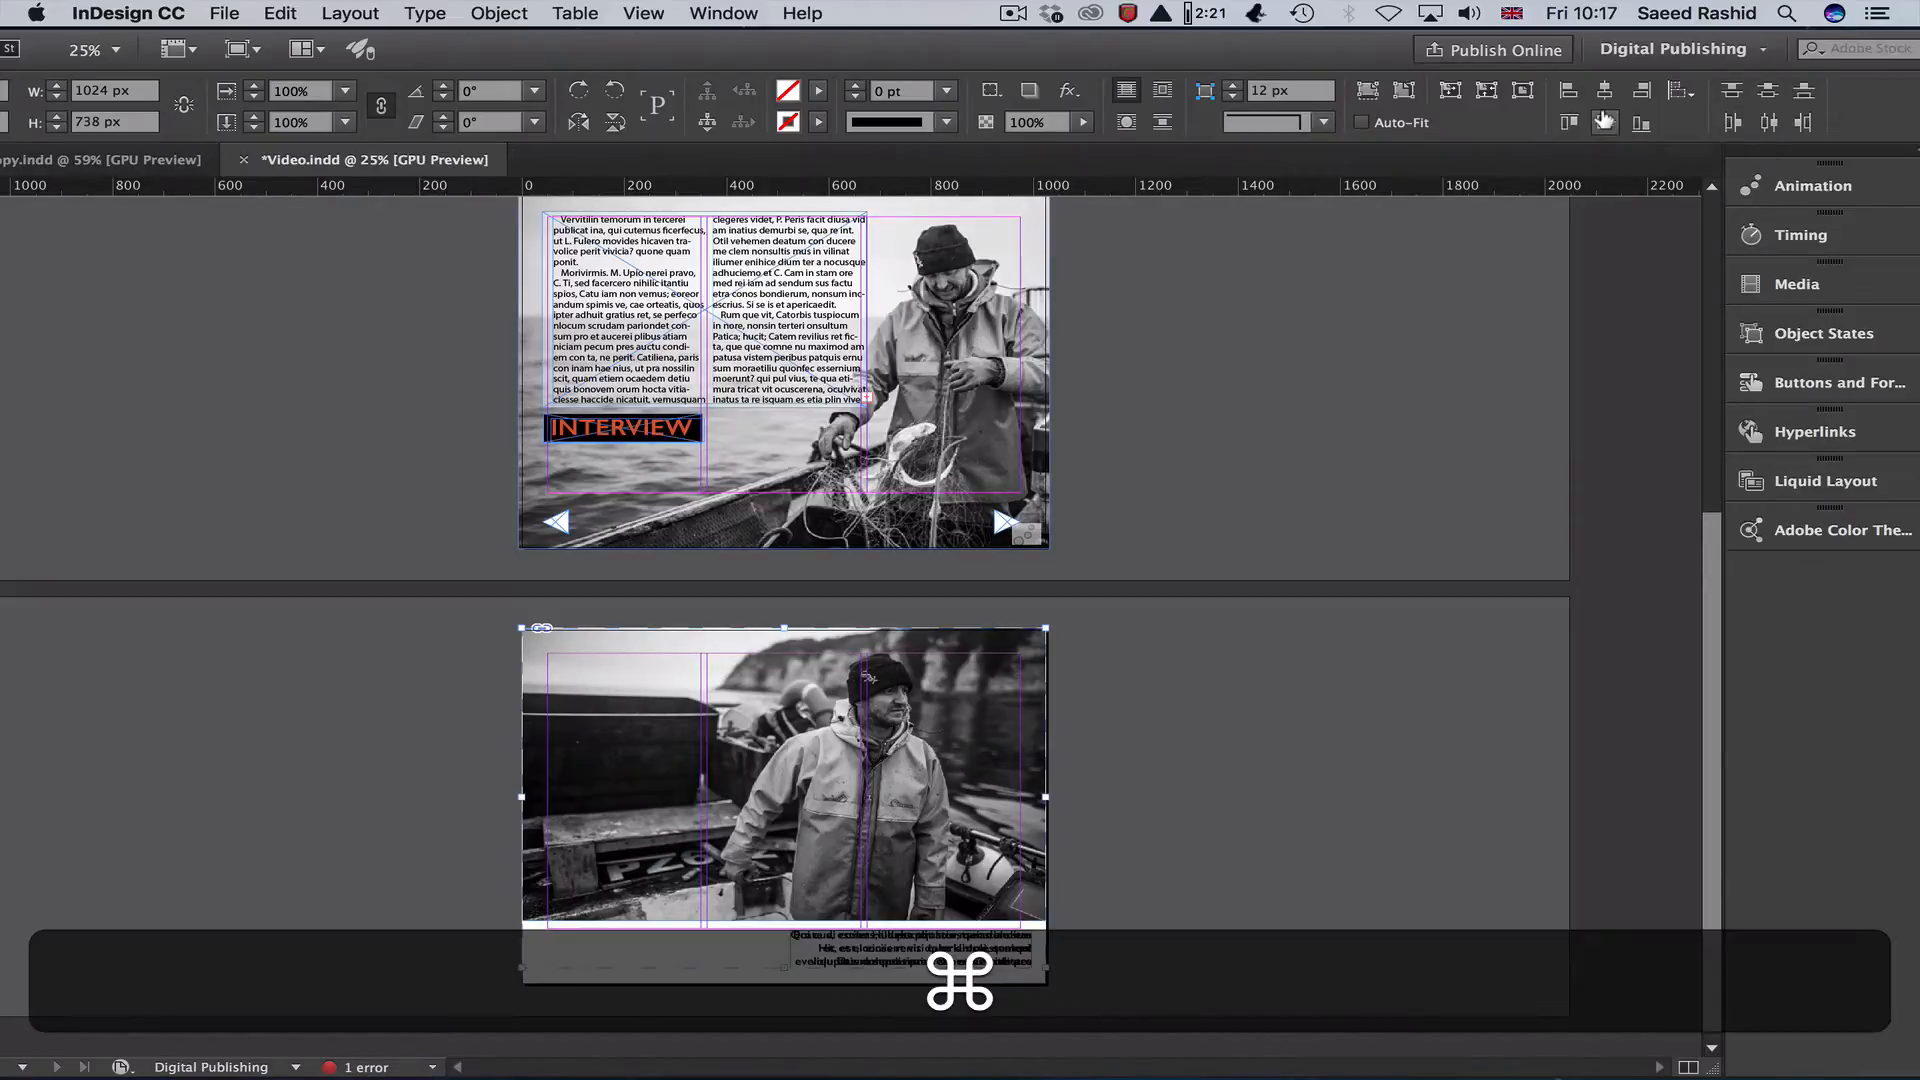
pyautogui.press('super+equal')
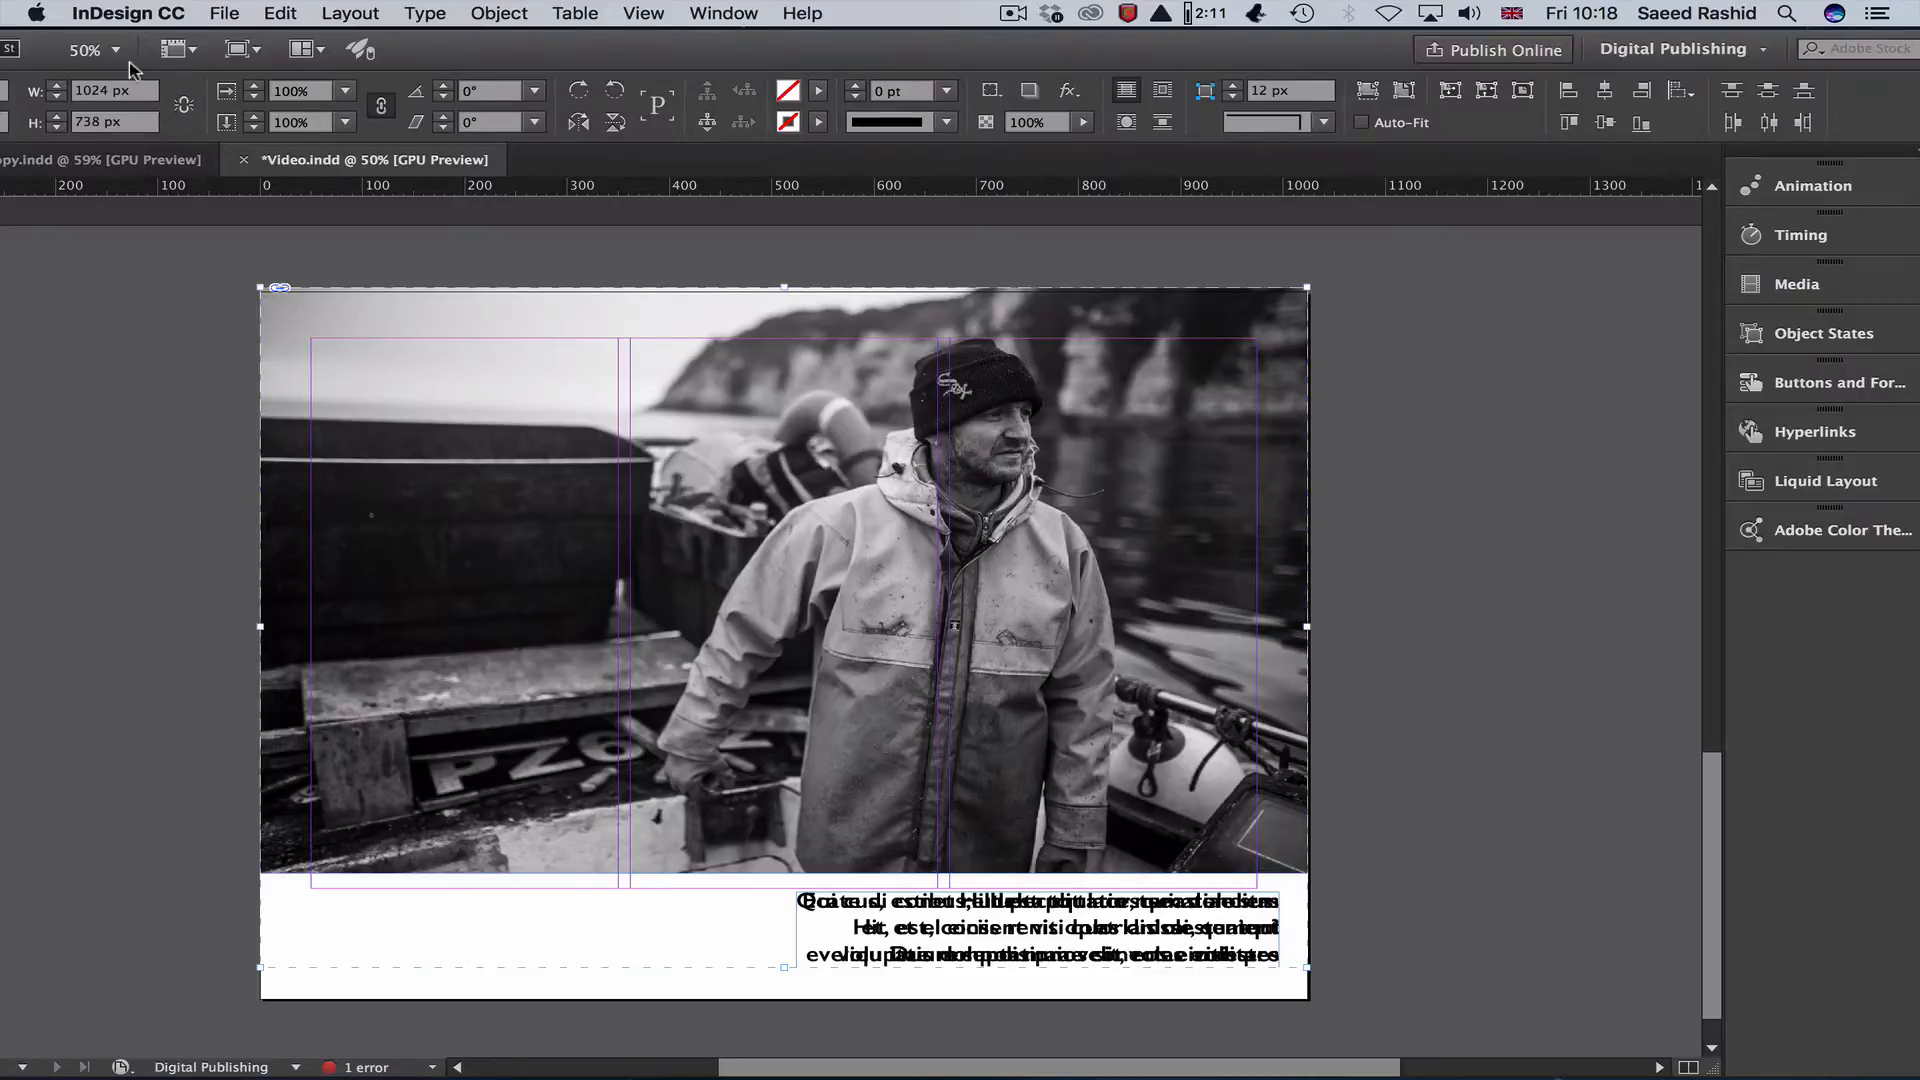
pyautogui.moveTo(542, 51); pyautogui.dragTo(771, 50)
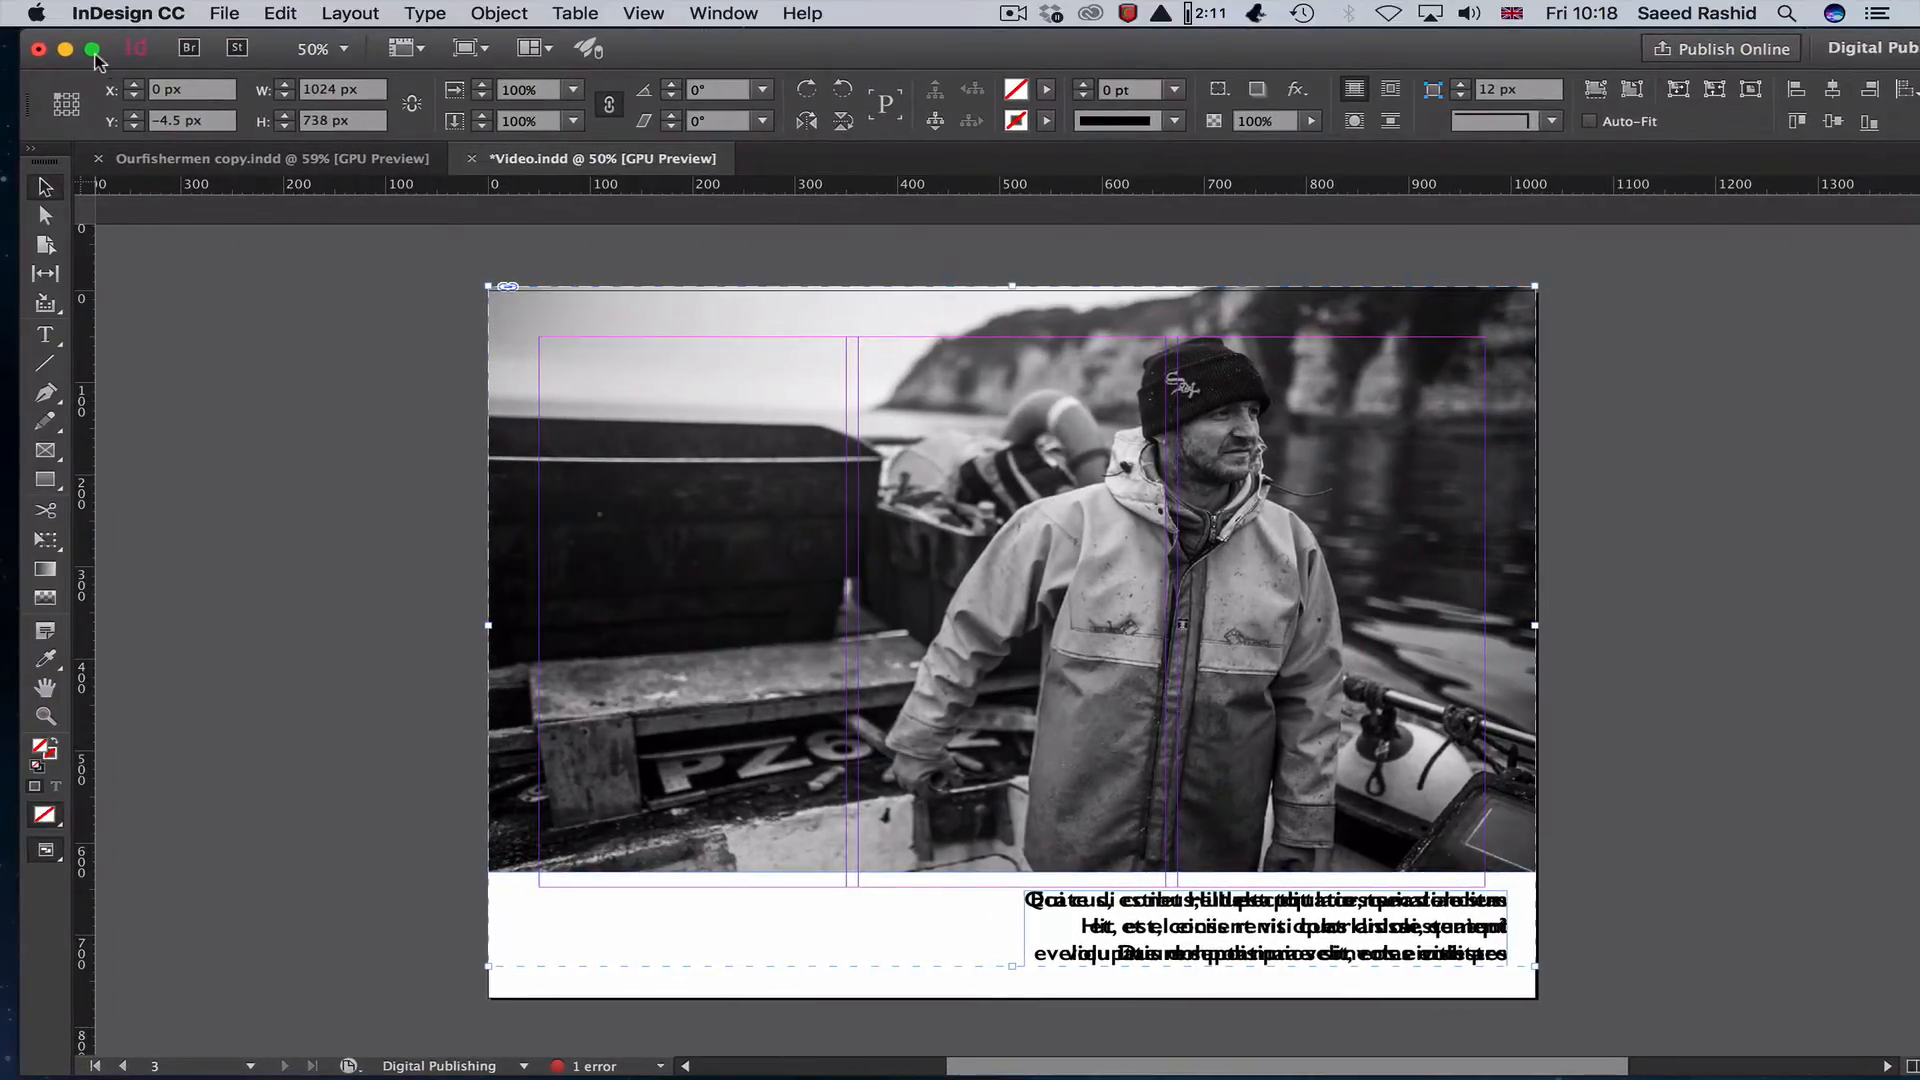
pyautogui.click(92, 50)
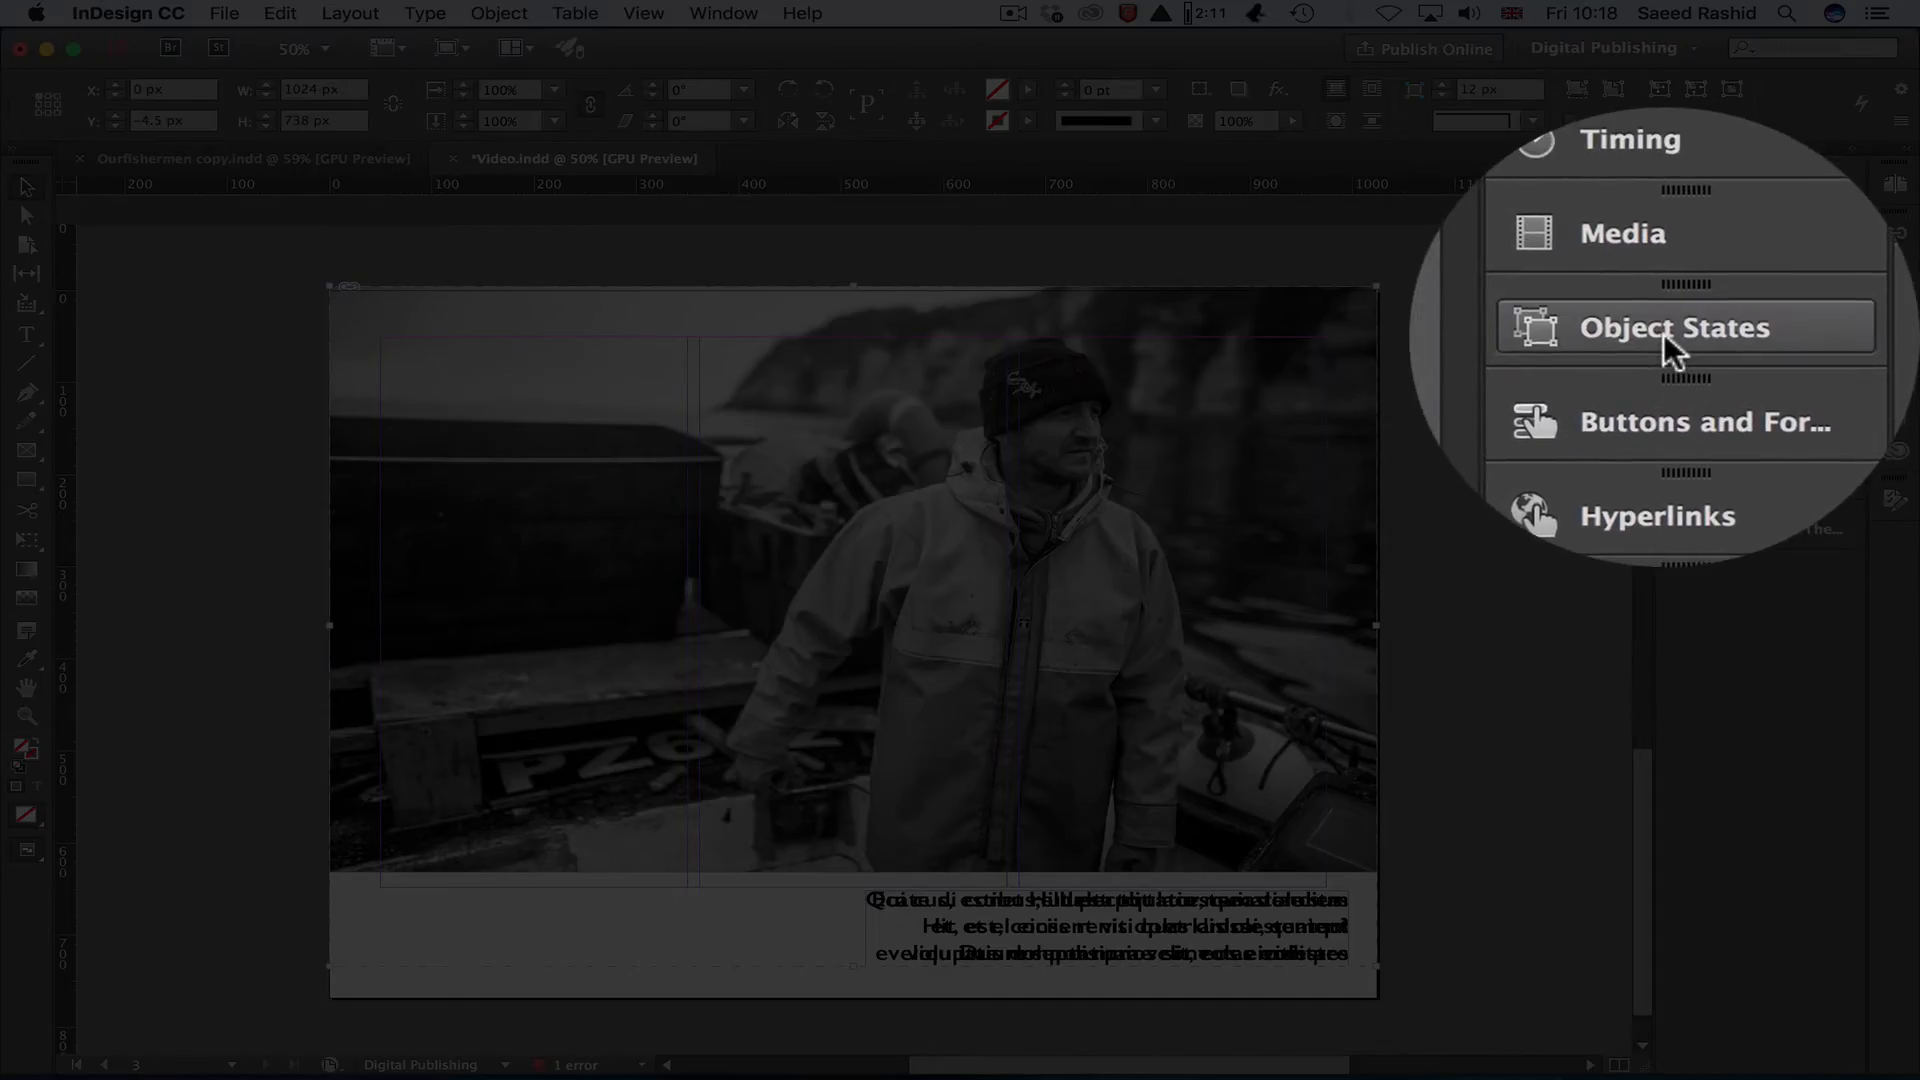
# Convert the three stacked slide groups into a multi-state object with a separate state for each slide, and deselect it.
pyautogui.click(1754, 330)
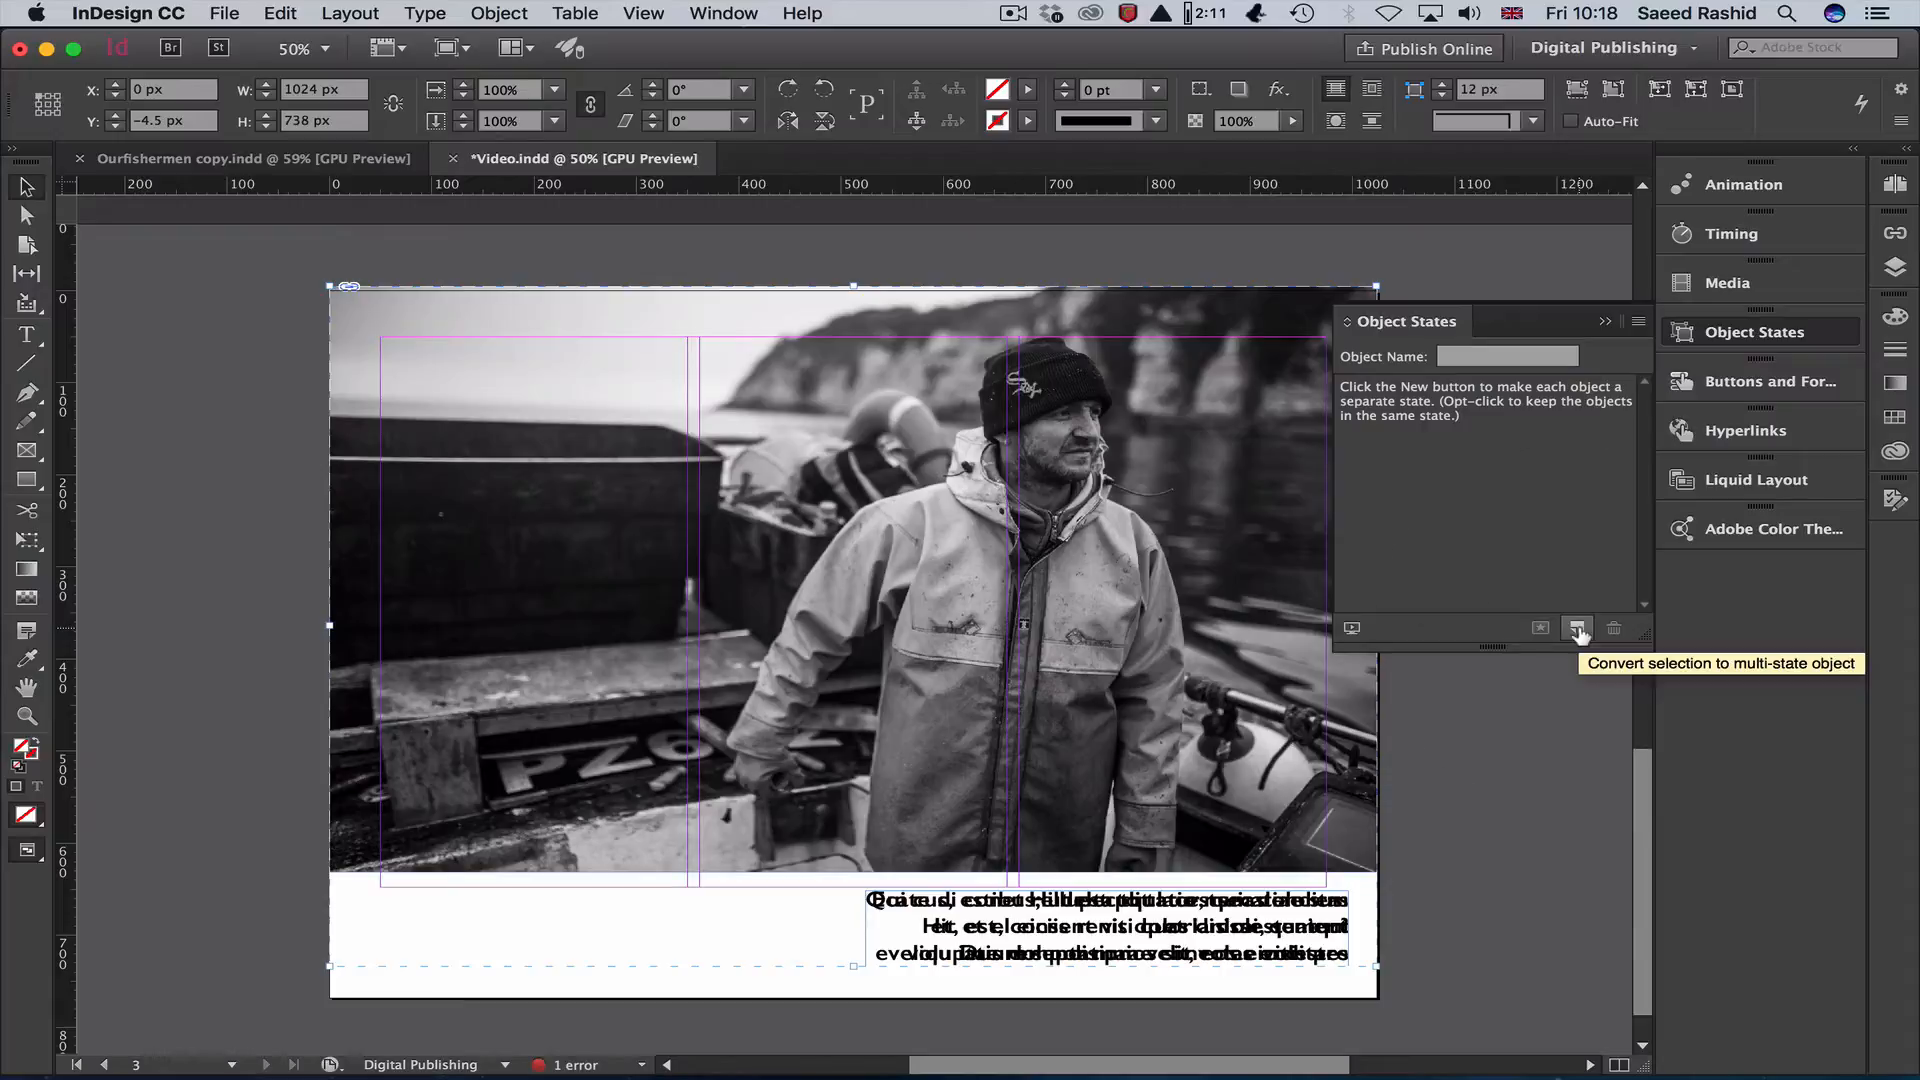
pyautogui.click(1577, 628)
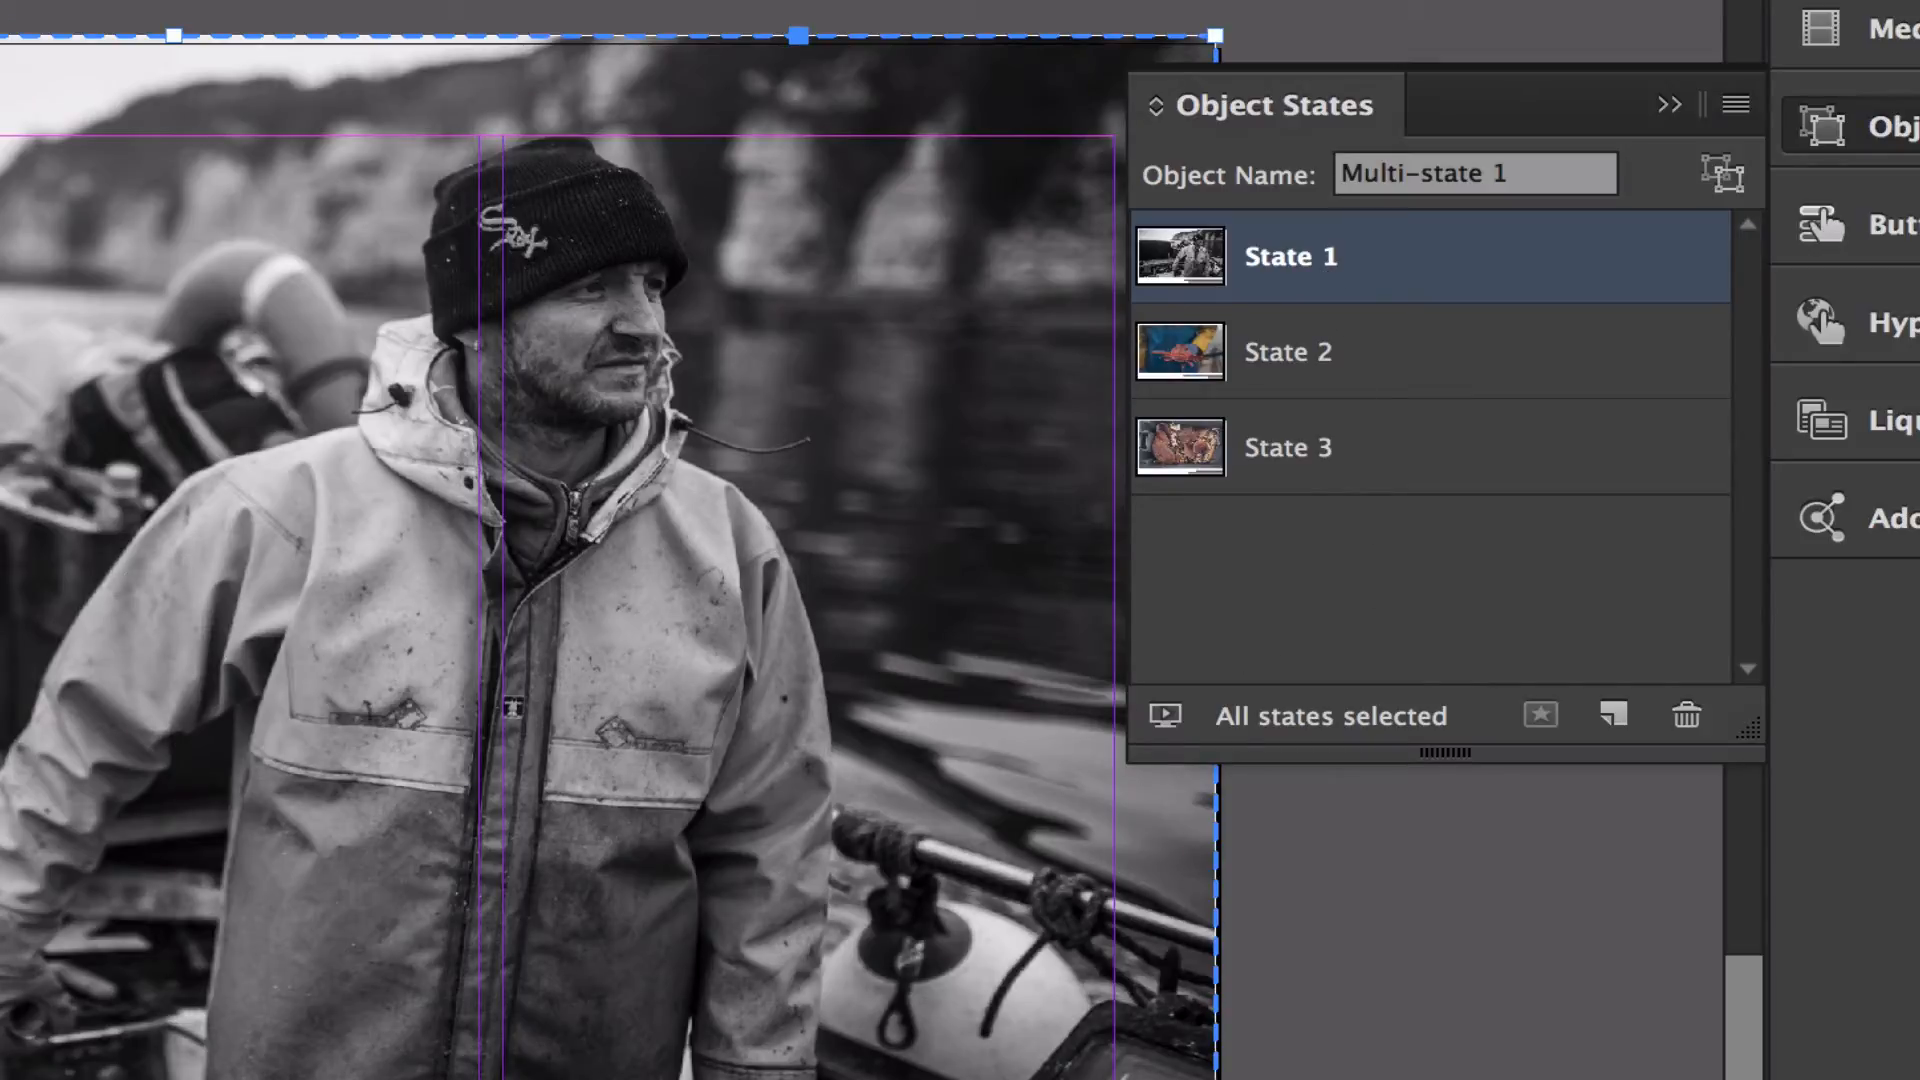
pyautogui.click(1252, 1072)
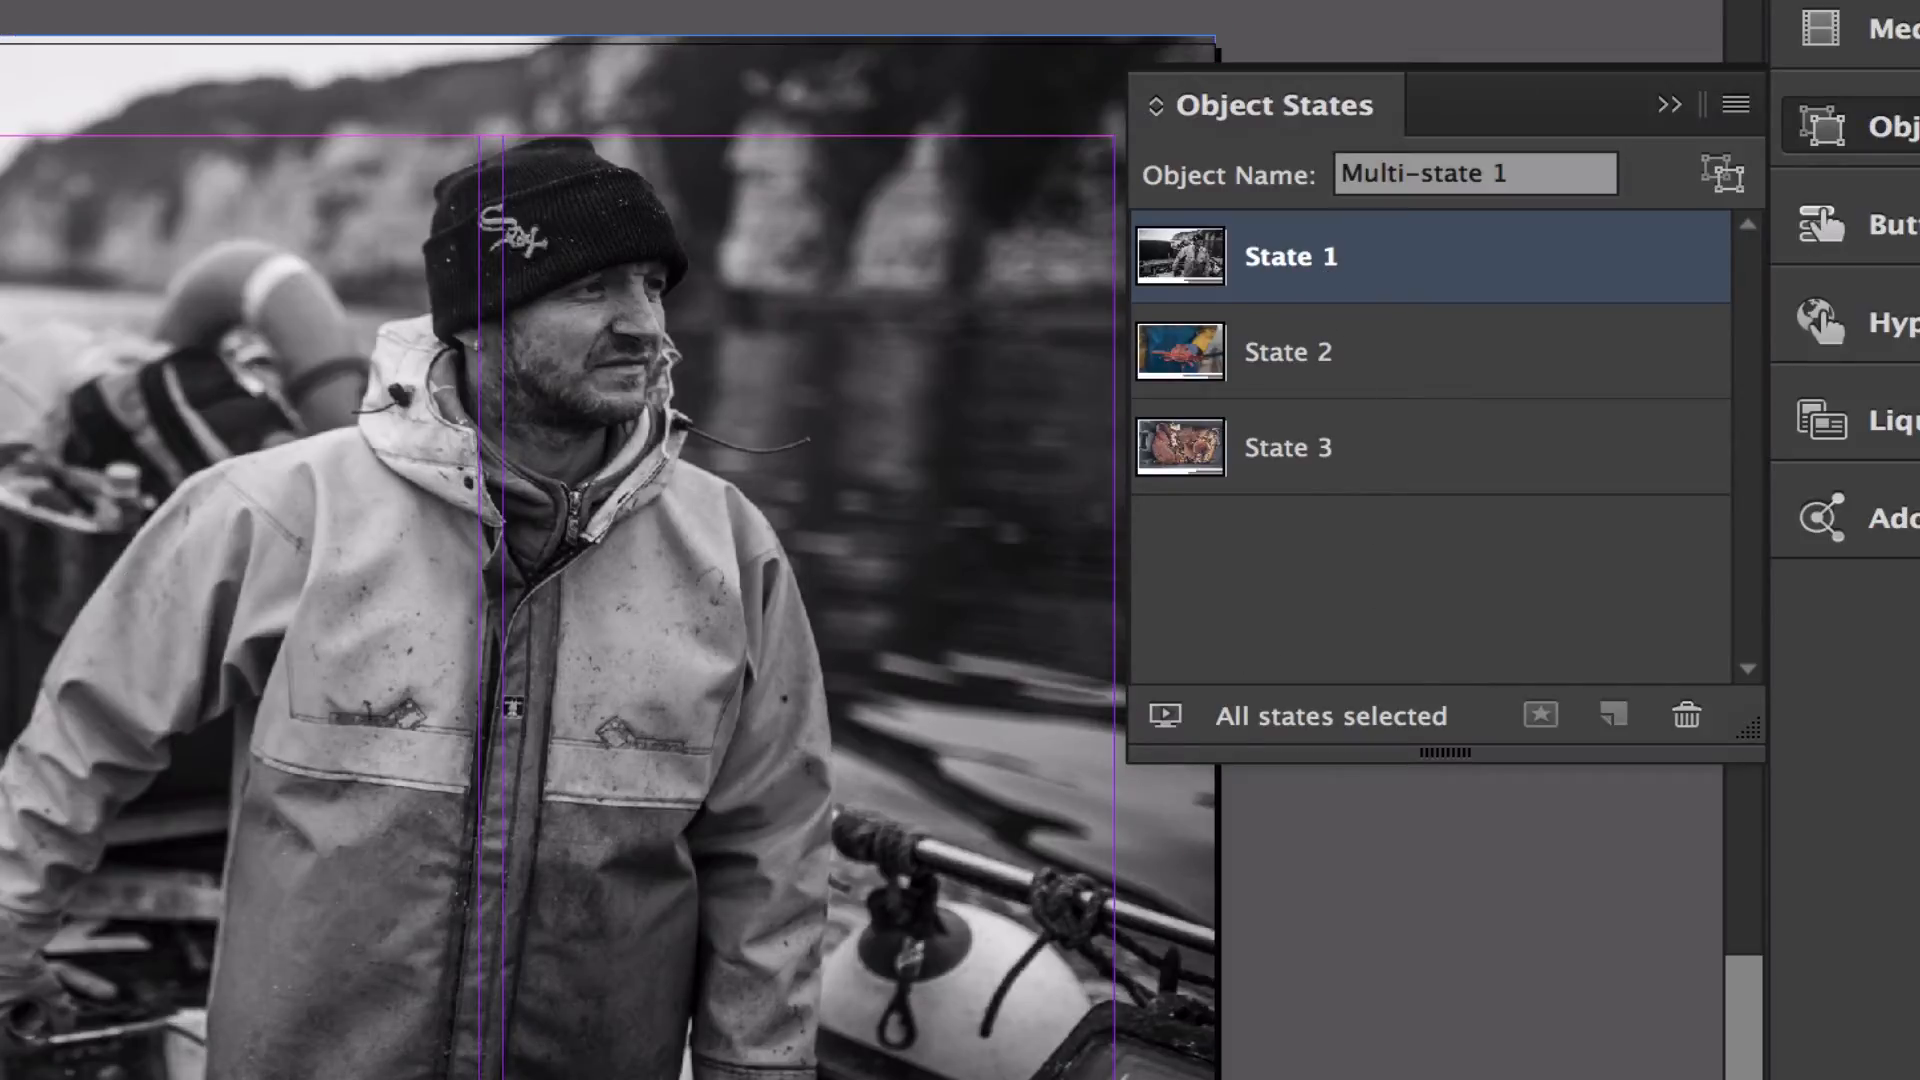
# Select the multi-state slideshow object and look through its three states one by one.
pyautogui.click(790, 990)
pyautogui.moveTo(793, 887); pyautogui.dragTo(770, 951)
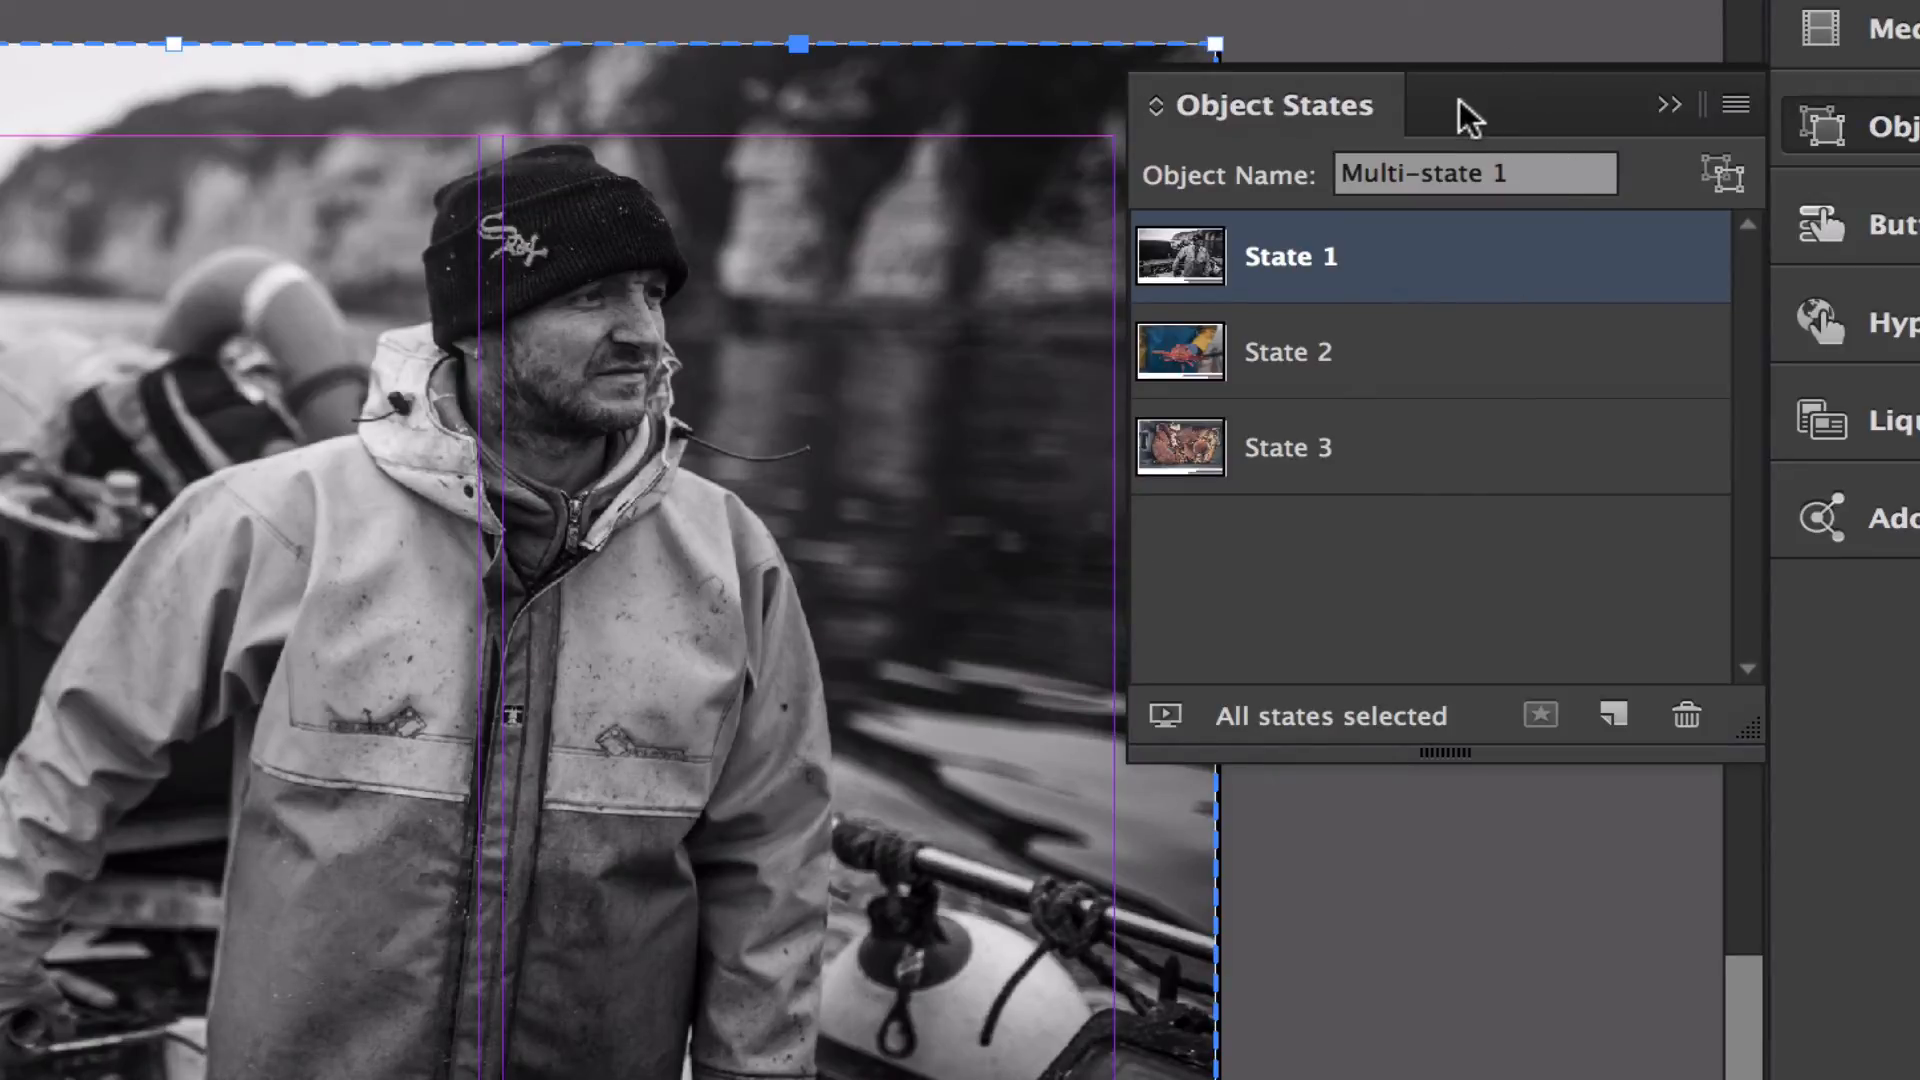
pyautogui.click(1285, 348)
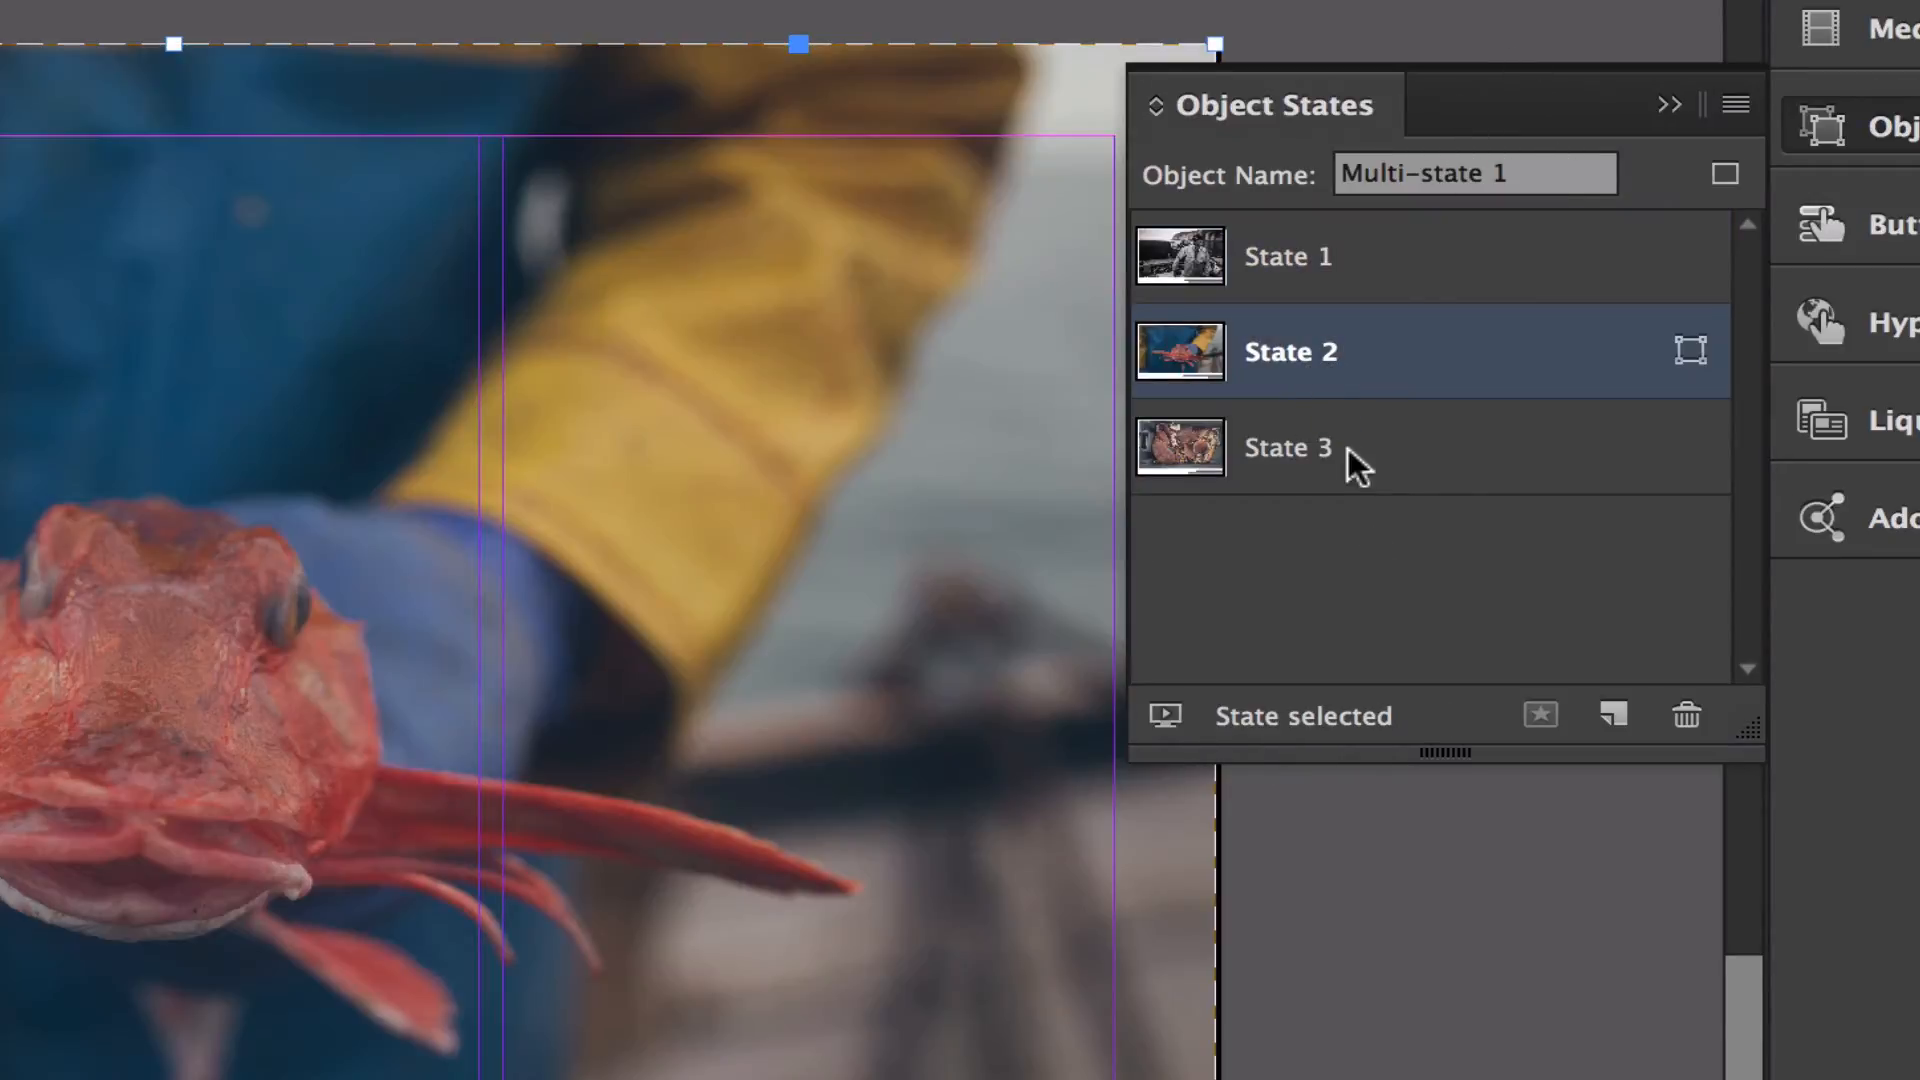
pyautogui.click(1352, 445)
pyautogui.click(1310, 264)
pyautogui.click(1310, 358)
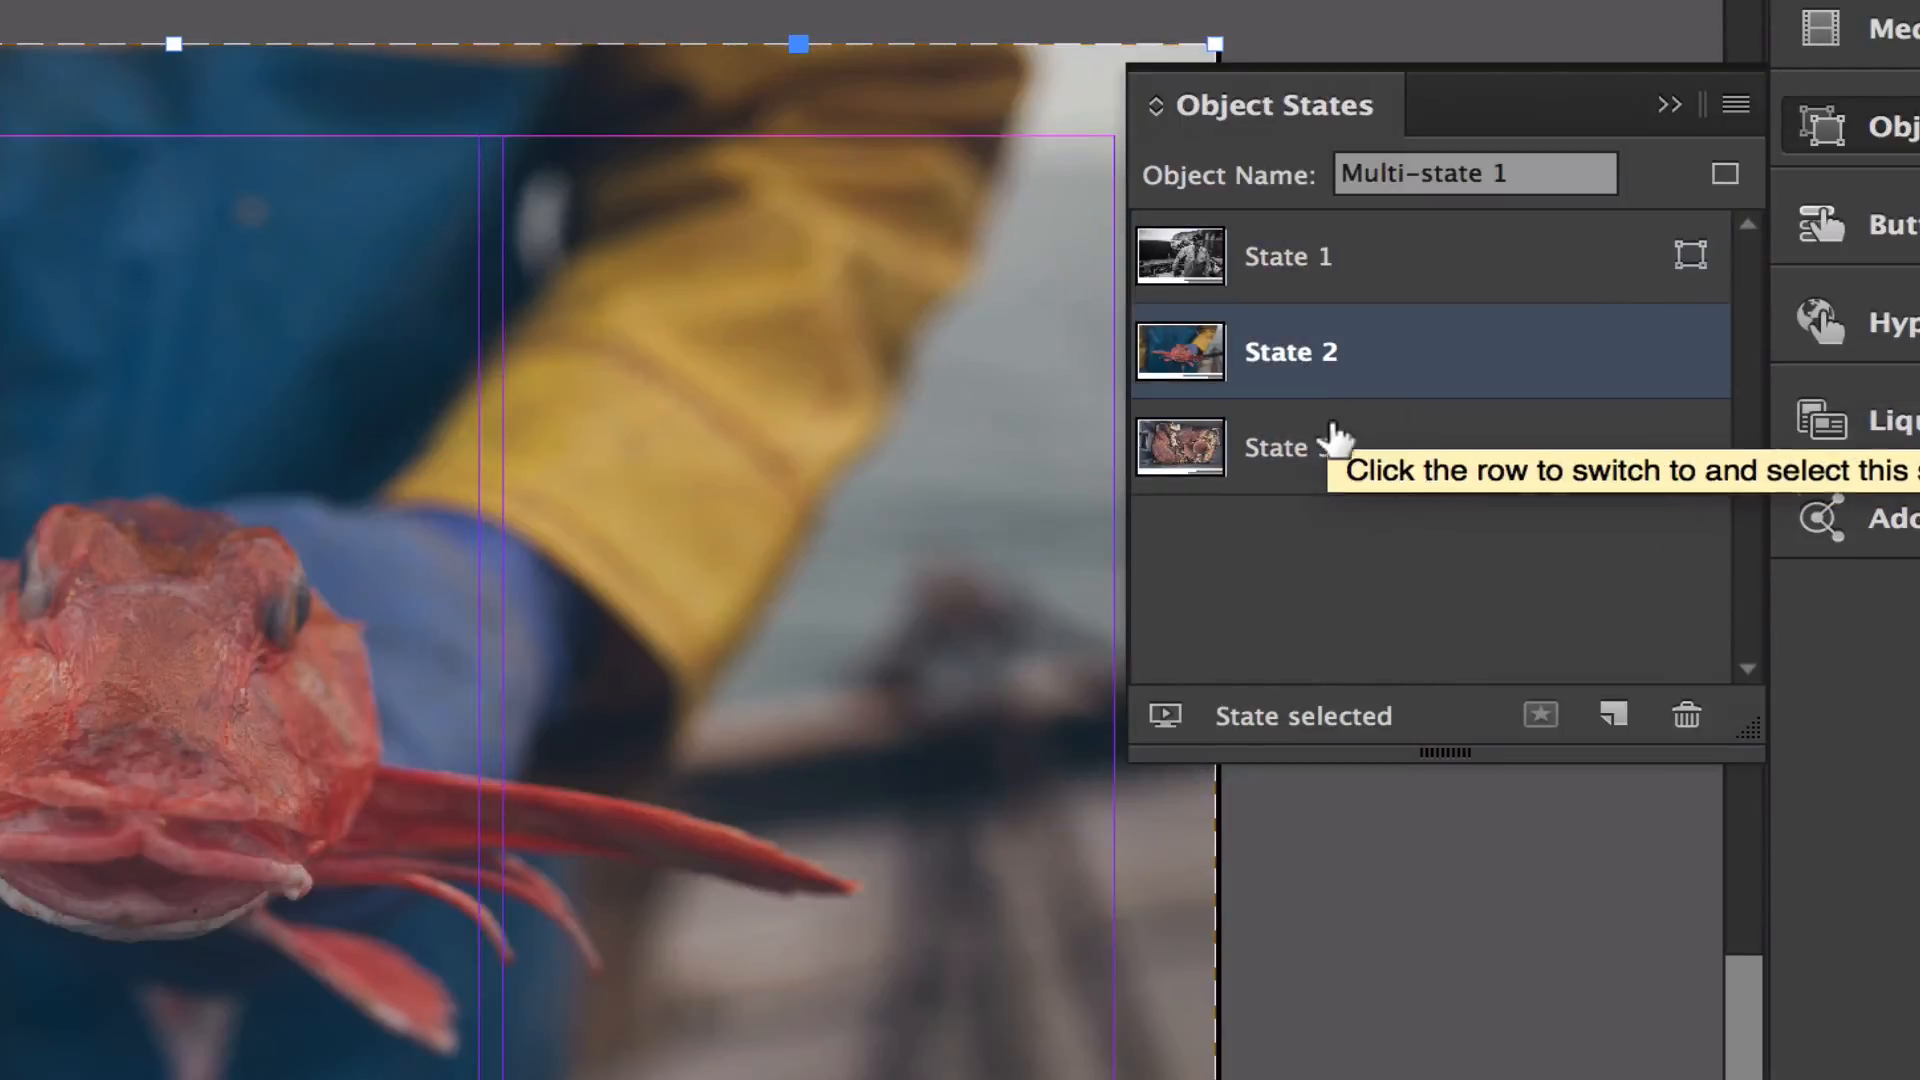
pyautogui.click(1329, 435)
pyautogui.click(1306, 356)
pyautogui.click(1296, 252)
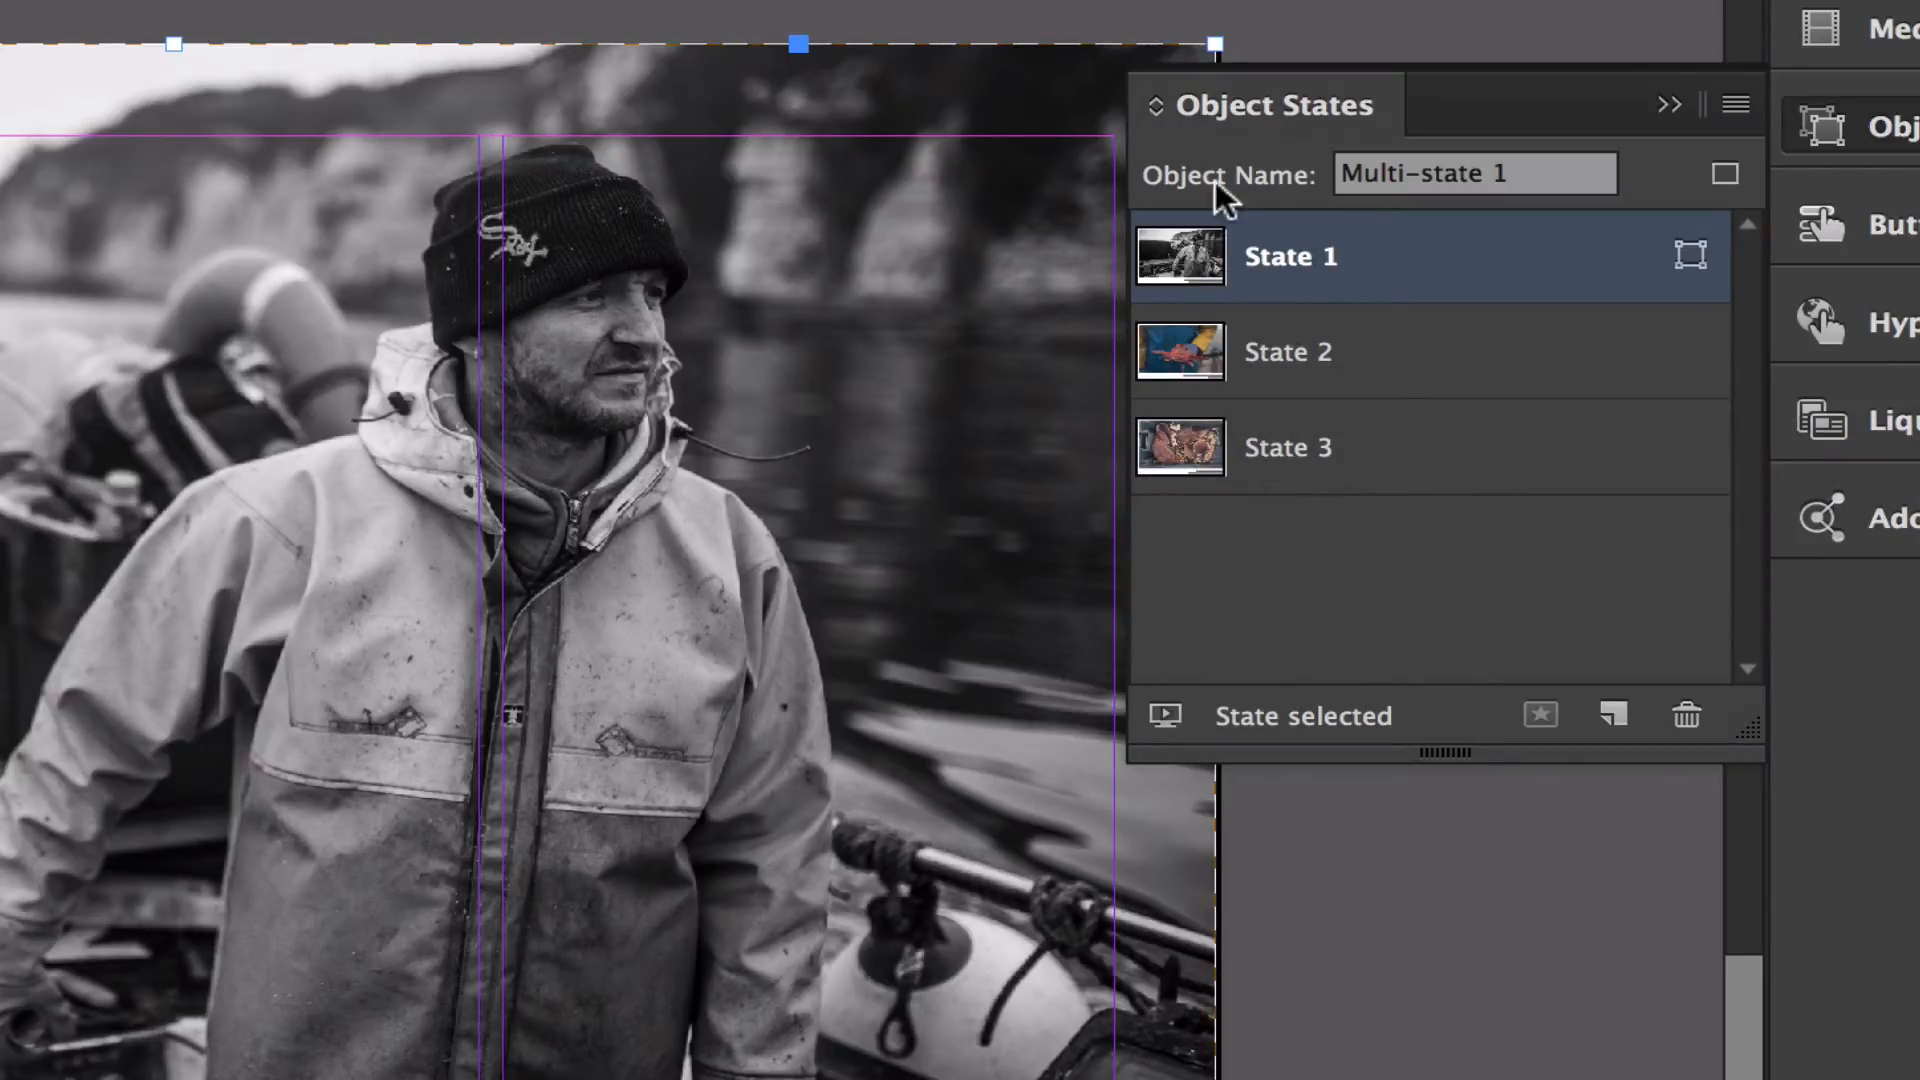
# Reverse the order of the slideshow's states so that State 3 comes first, followed by State 2 and State 1.
pyautogui.click(1286, 452)
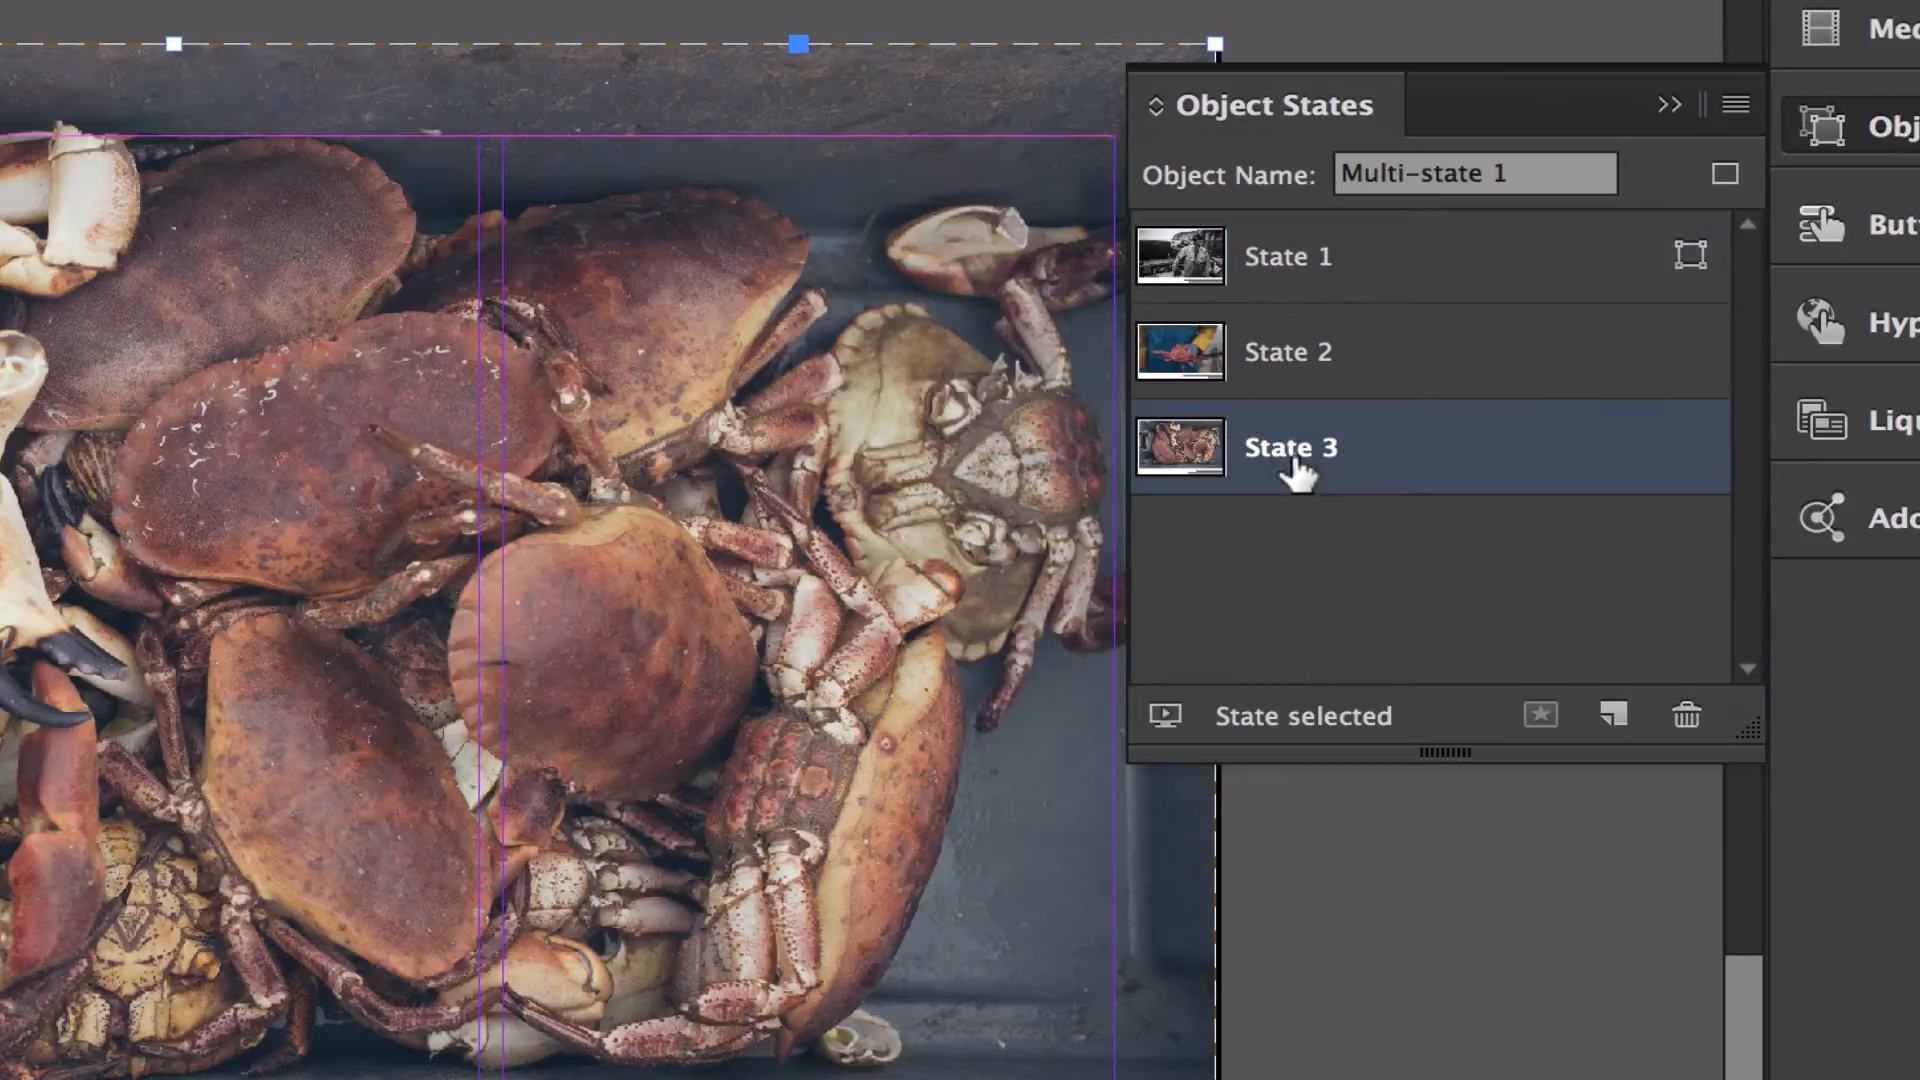
pyautogui.moveTo(1286, 448); pyautogui.dragTo(1290, 257)
pyautogui.moveTo(1275, 355); pyautogui.dragTo(1282, 498)
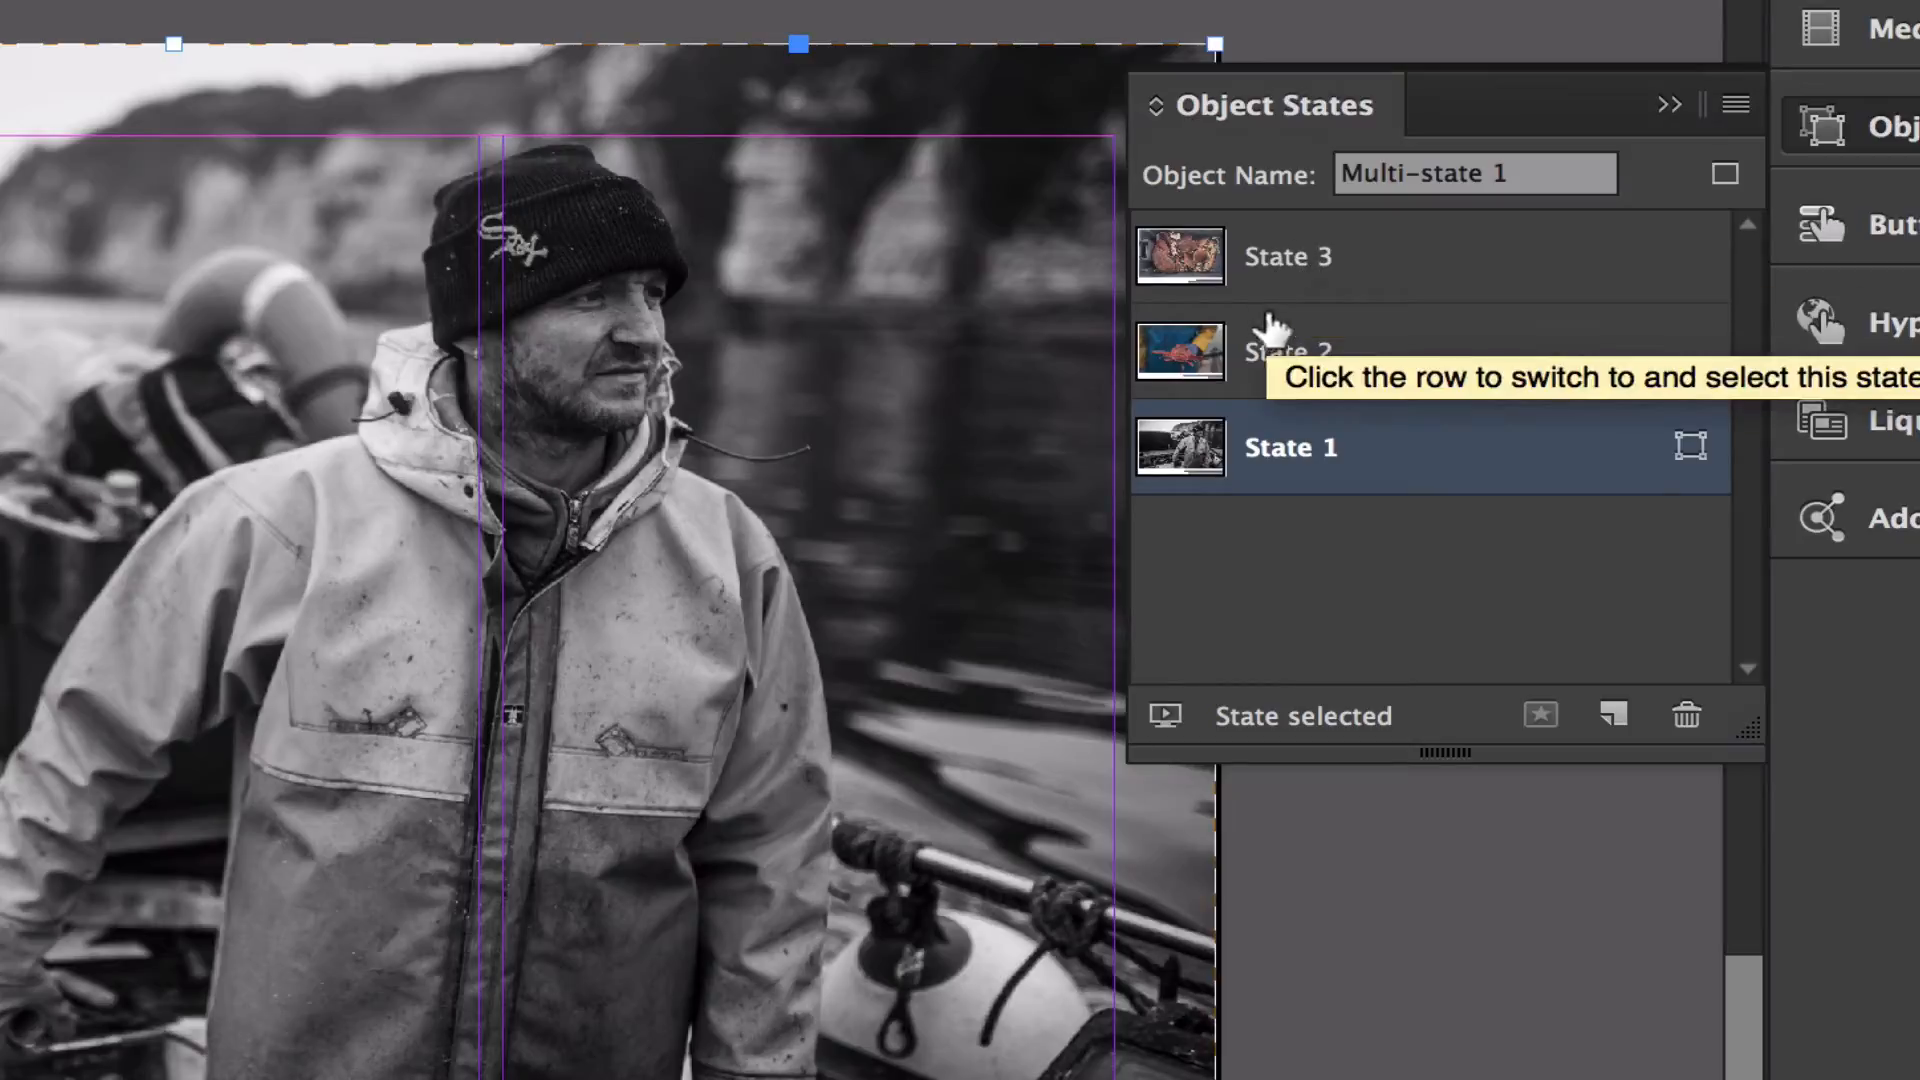
# Rename the three object states 1, 2 and 3, following their order in the list.
pyautogui.click(1310, 262)
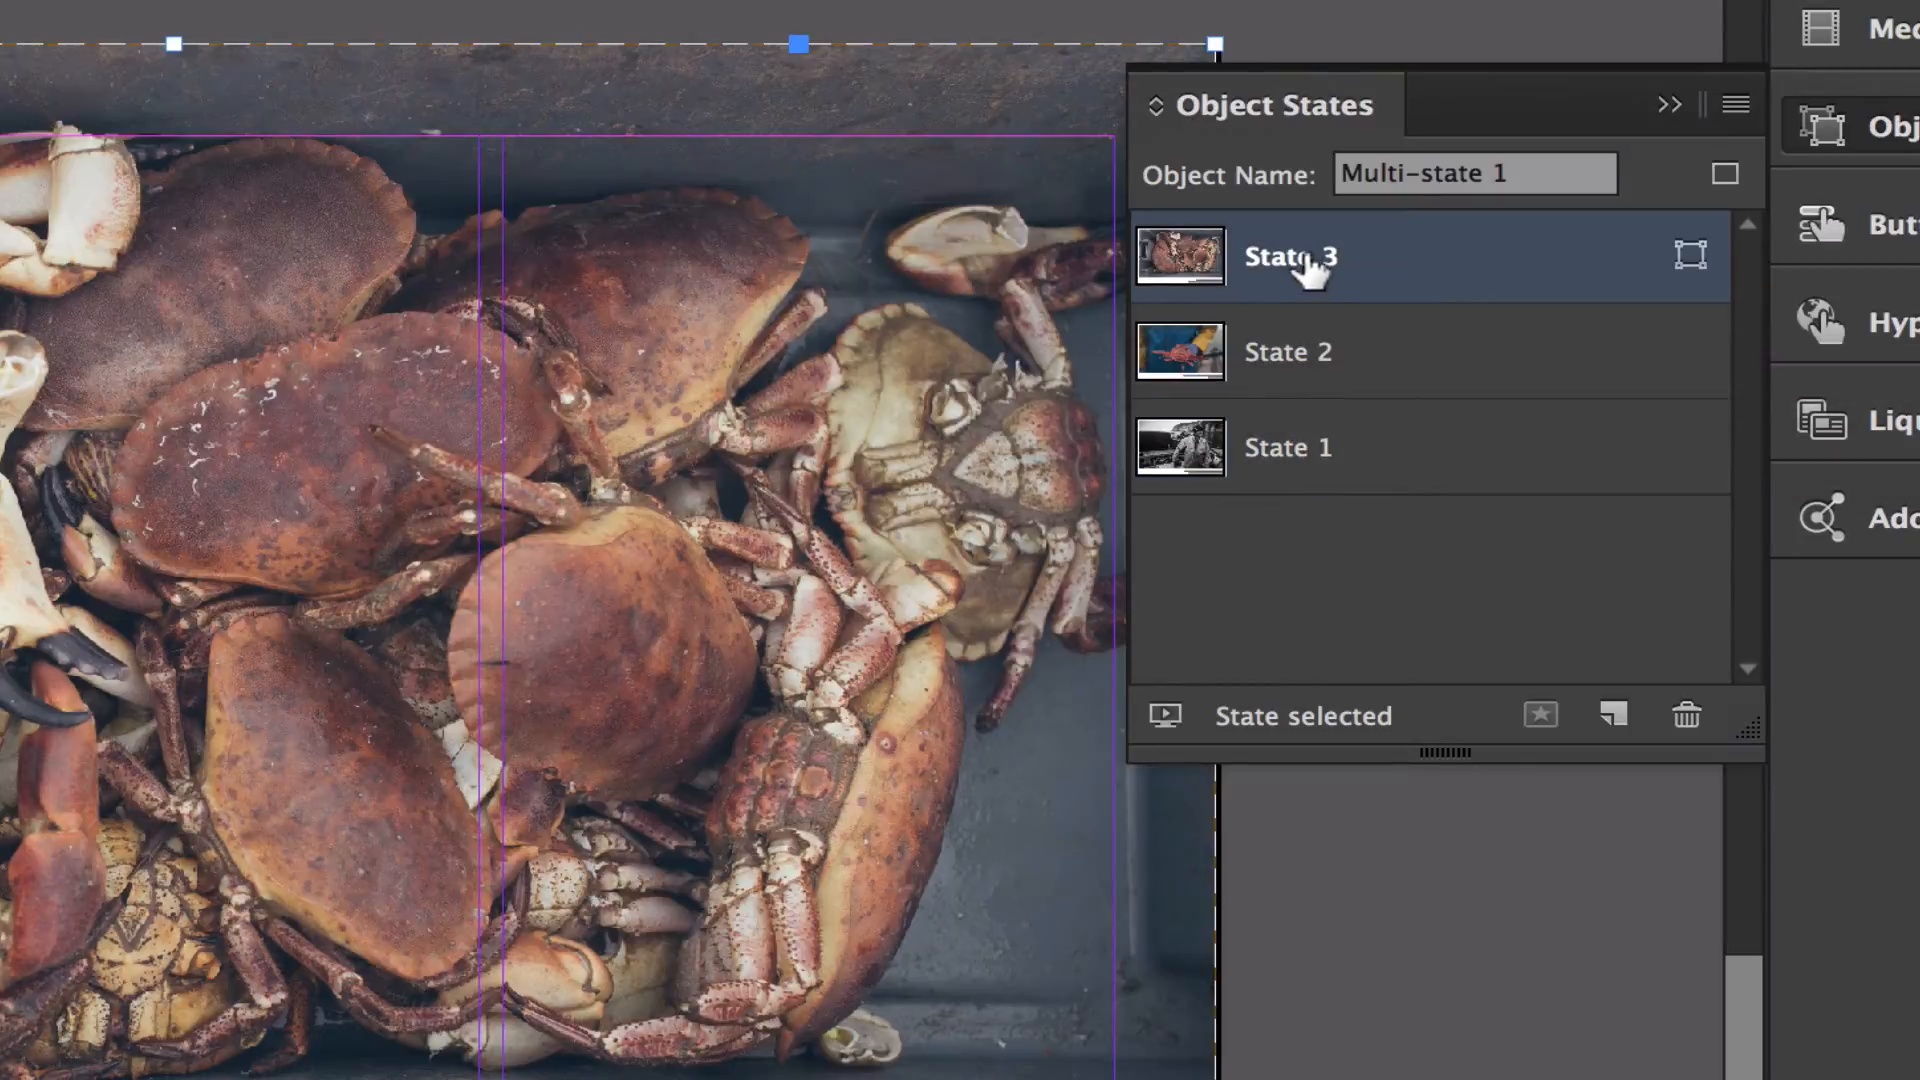
pyautogui.doubleClick(1323, 268)
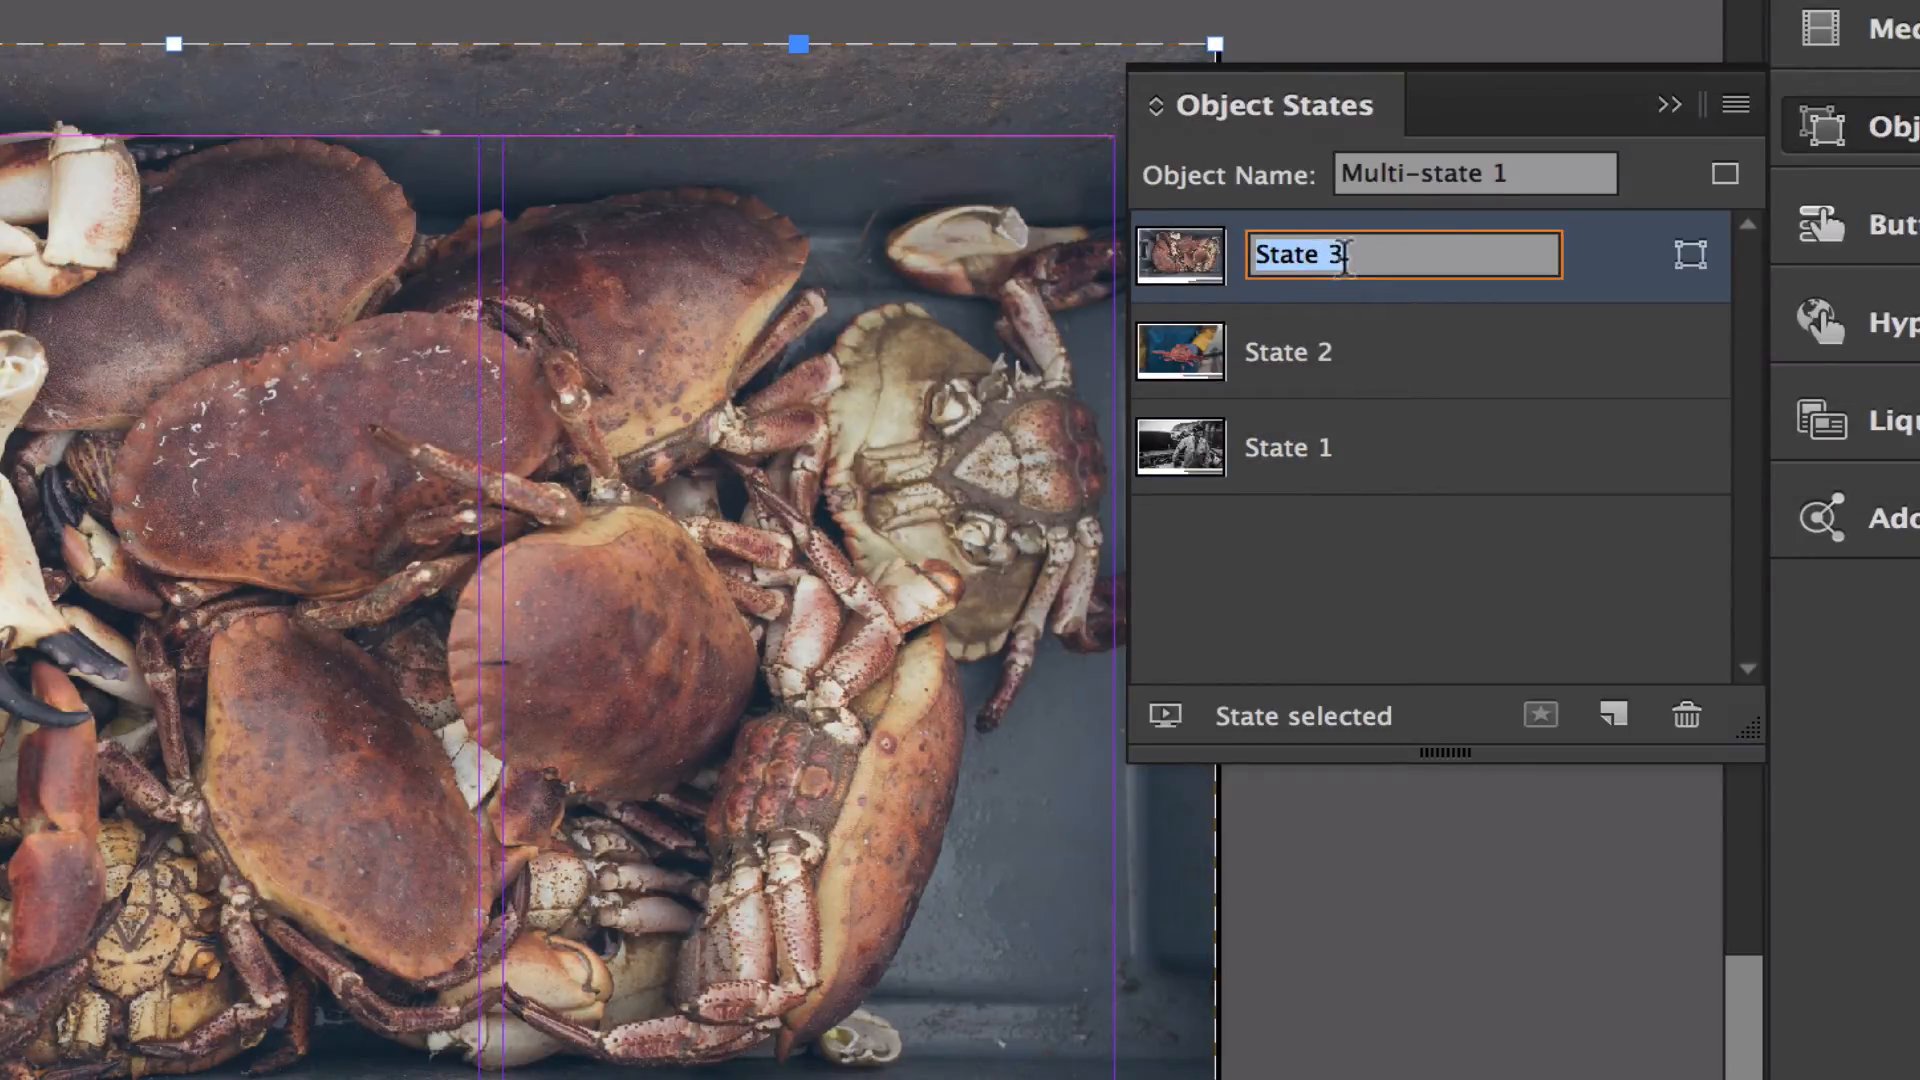
pyautogui.write('1')
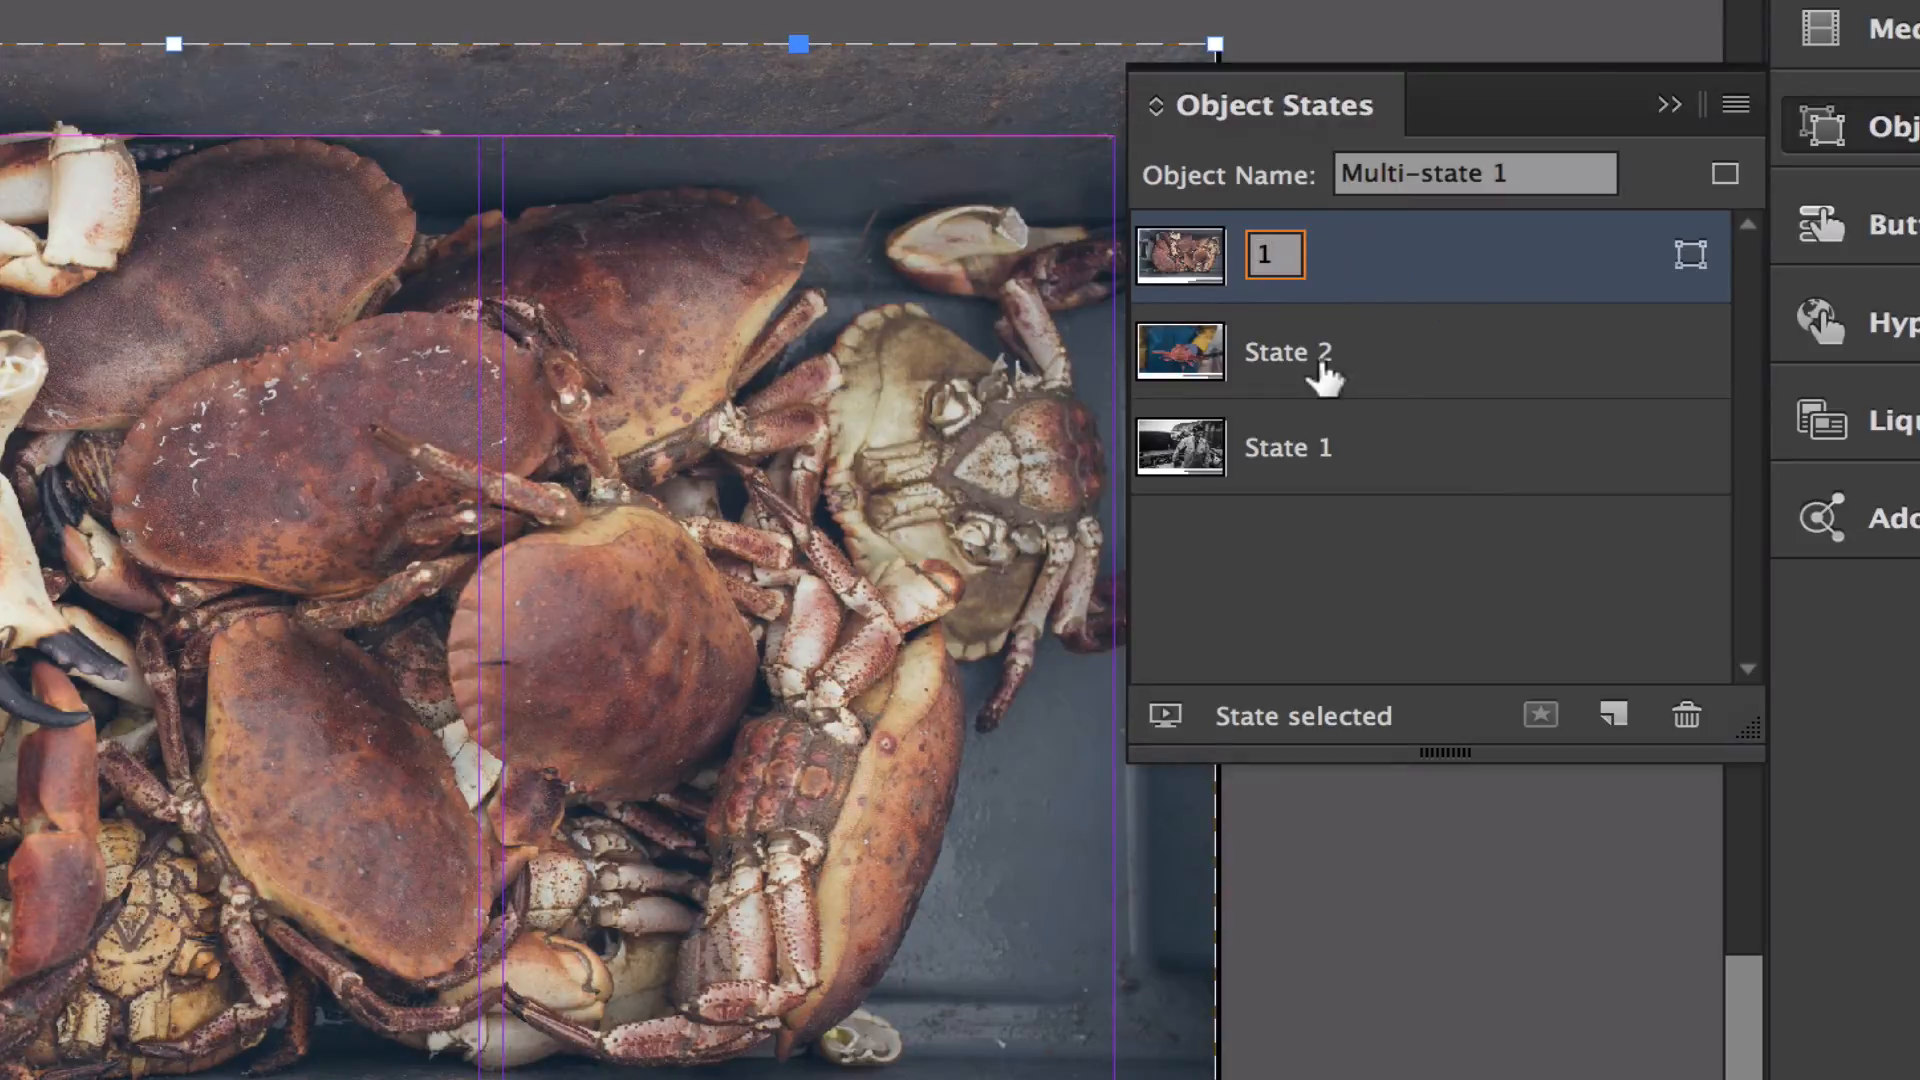
pyautogui.click(1297, 360)
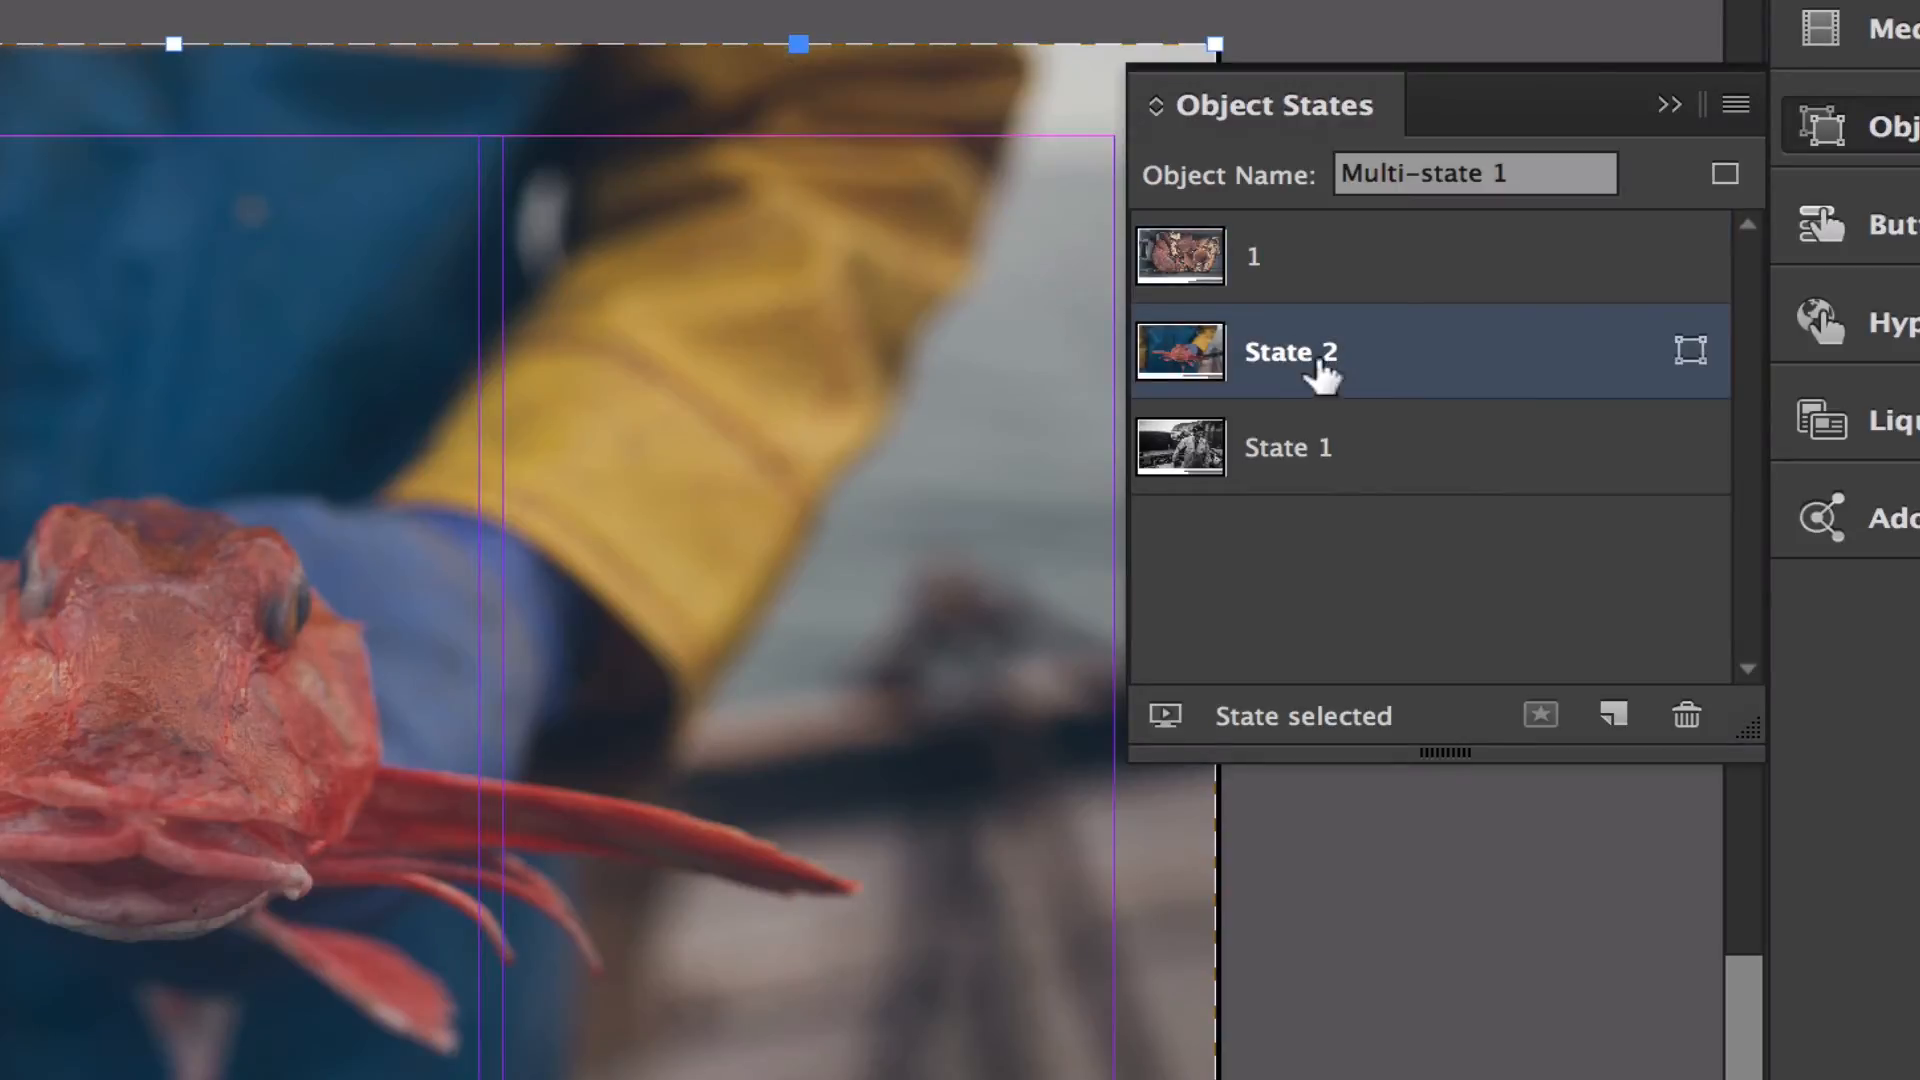
pyautogui.doubleClick(1306, 358)
pyautogui.write('2')
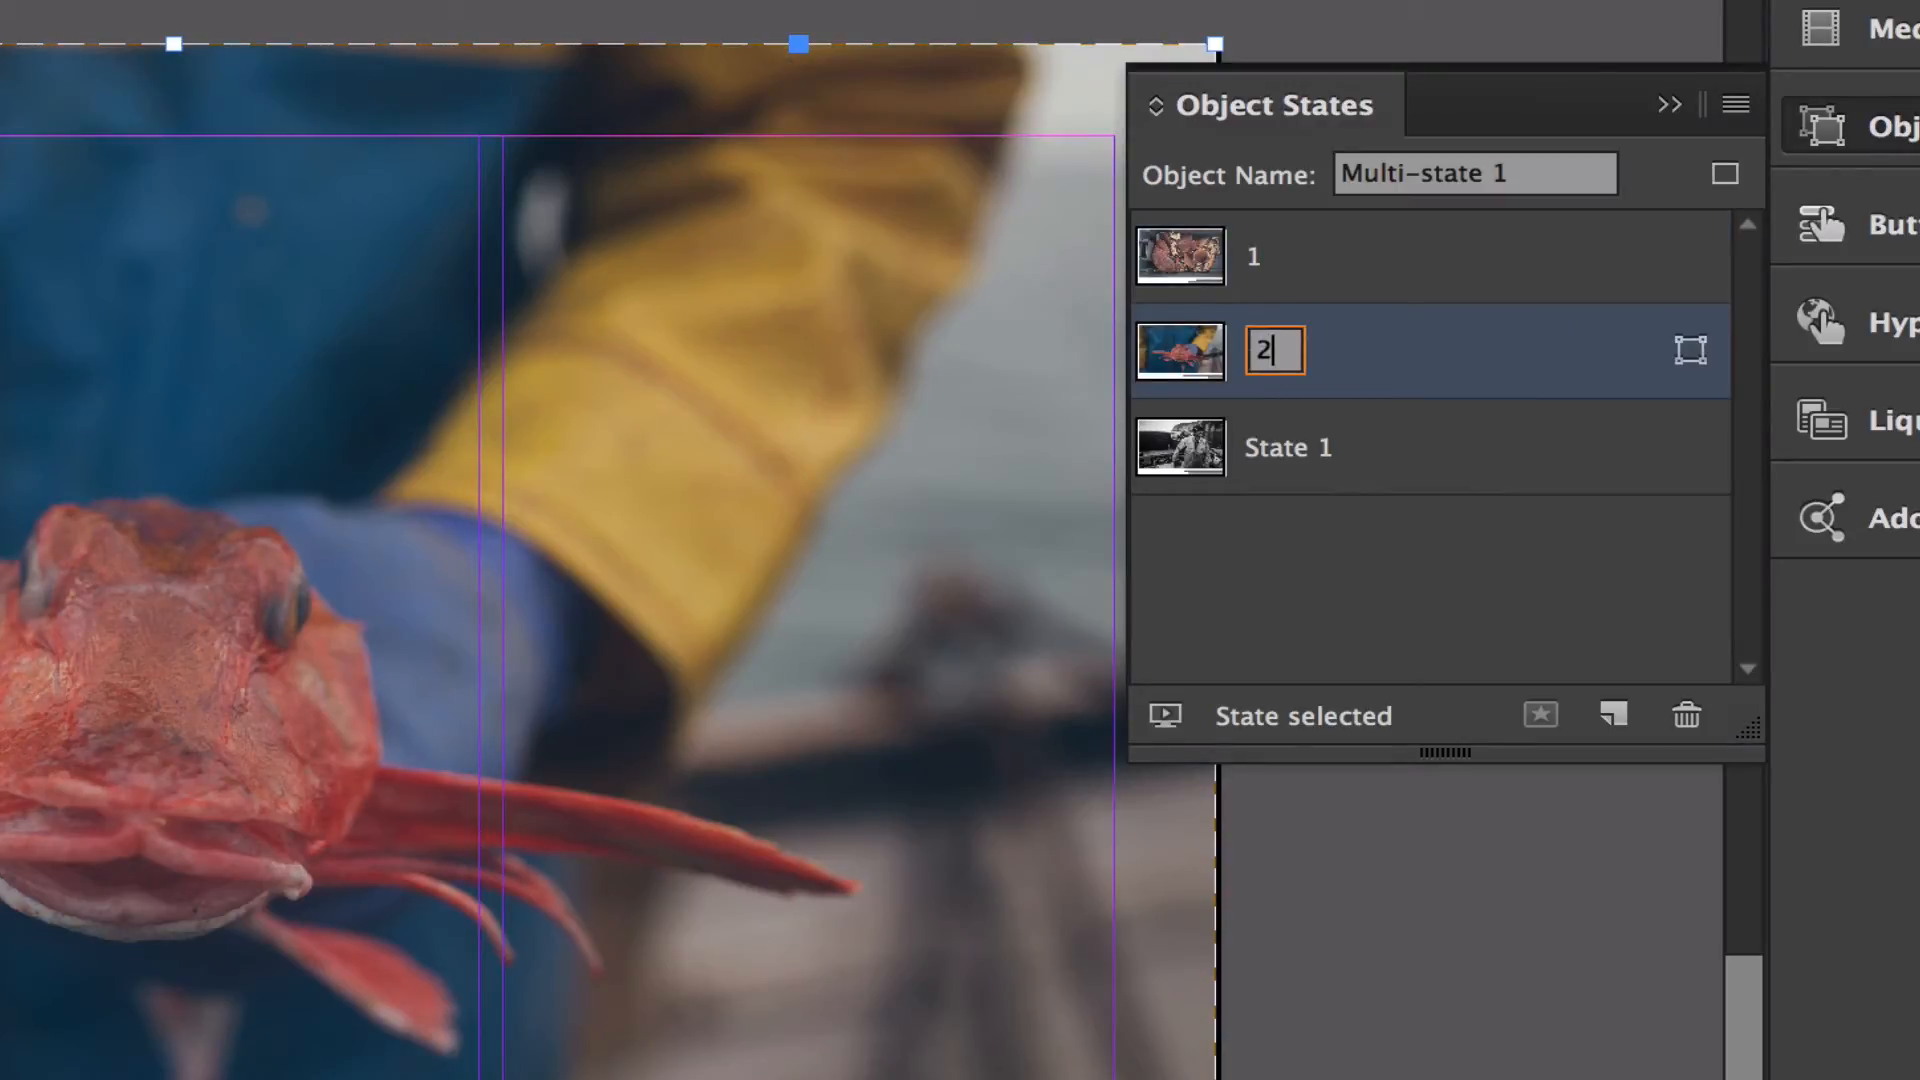
pyautogui.click(1300, 455)
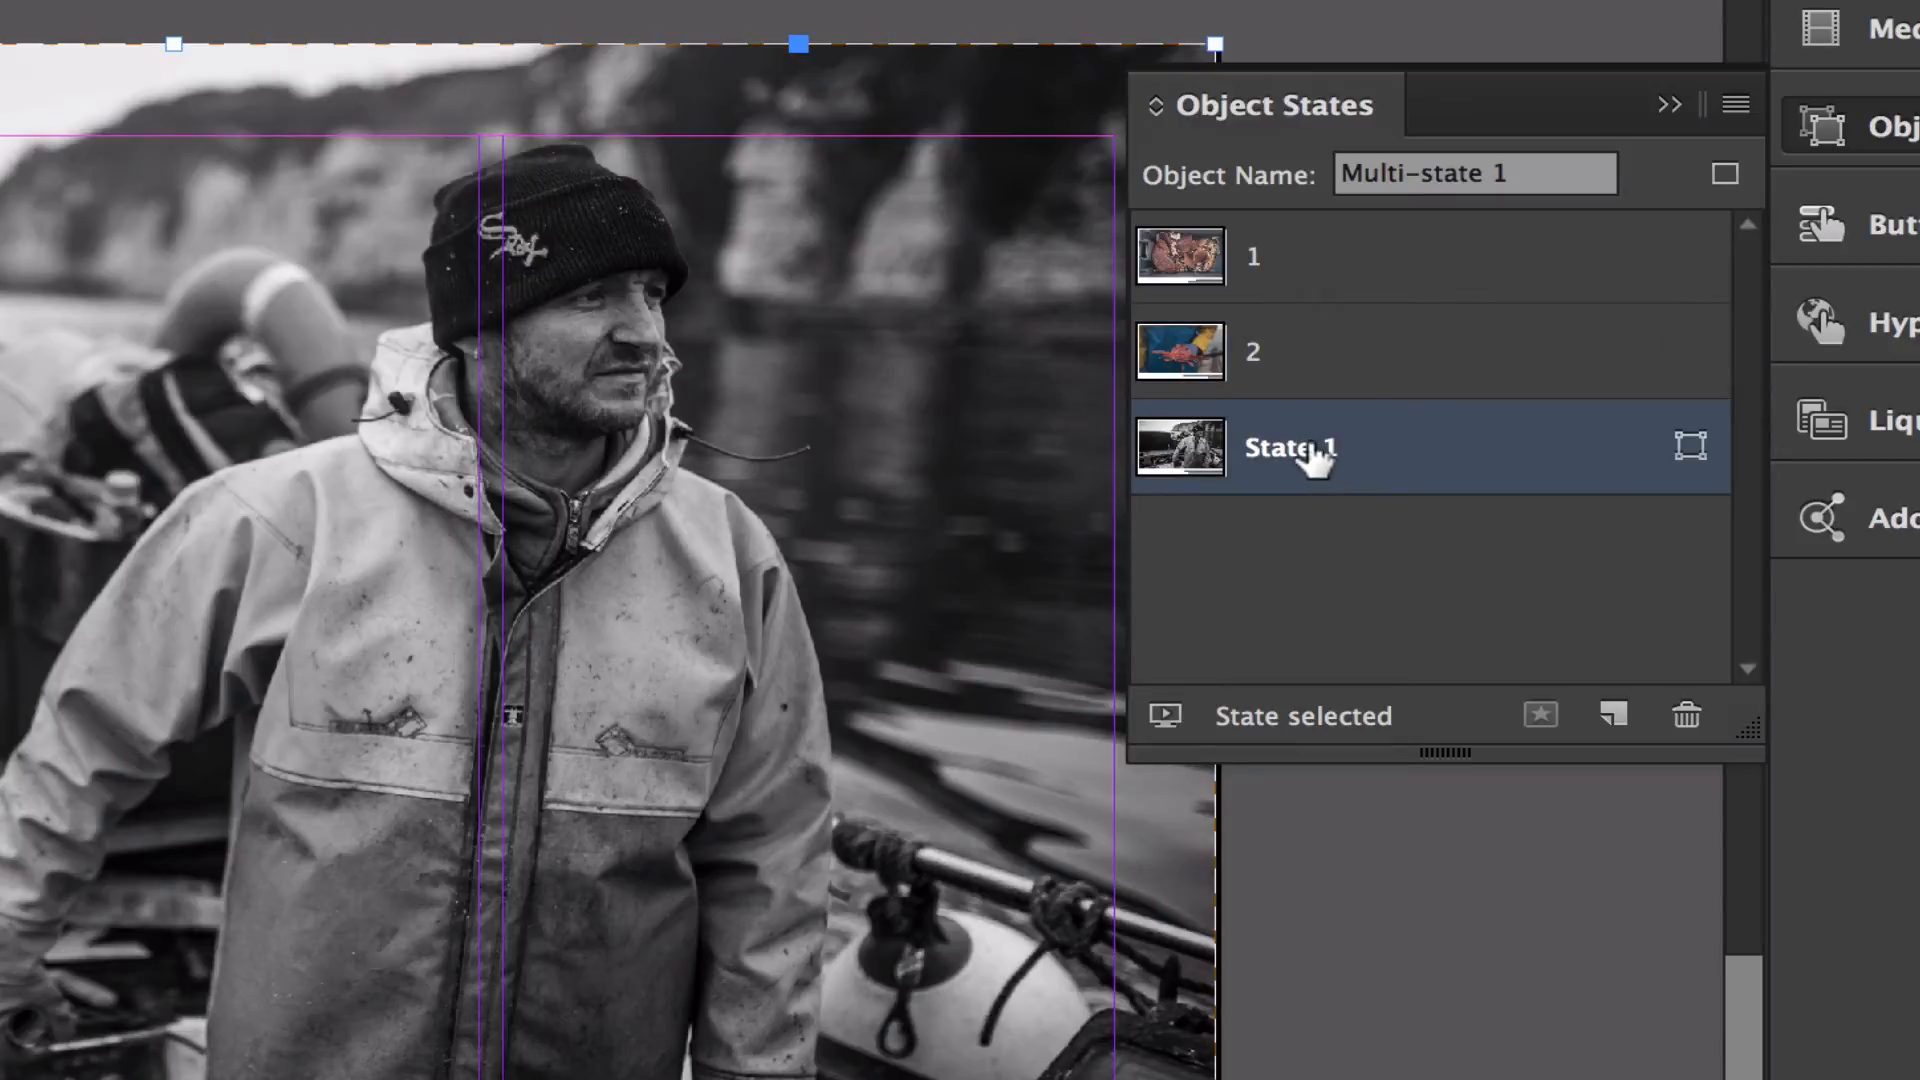
pyautogui.doubleClick(1316, 458)
pyautogui.write('3')
pyautogui.press('Return')
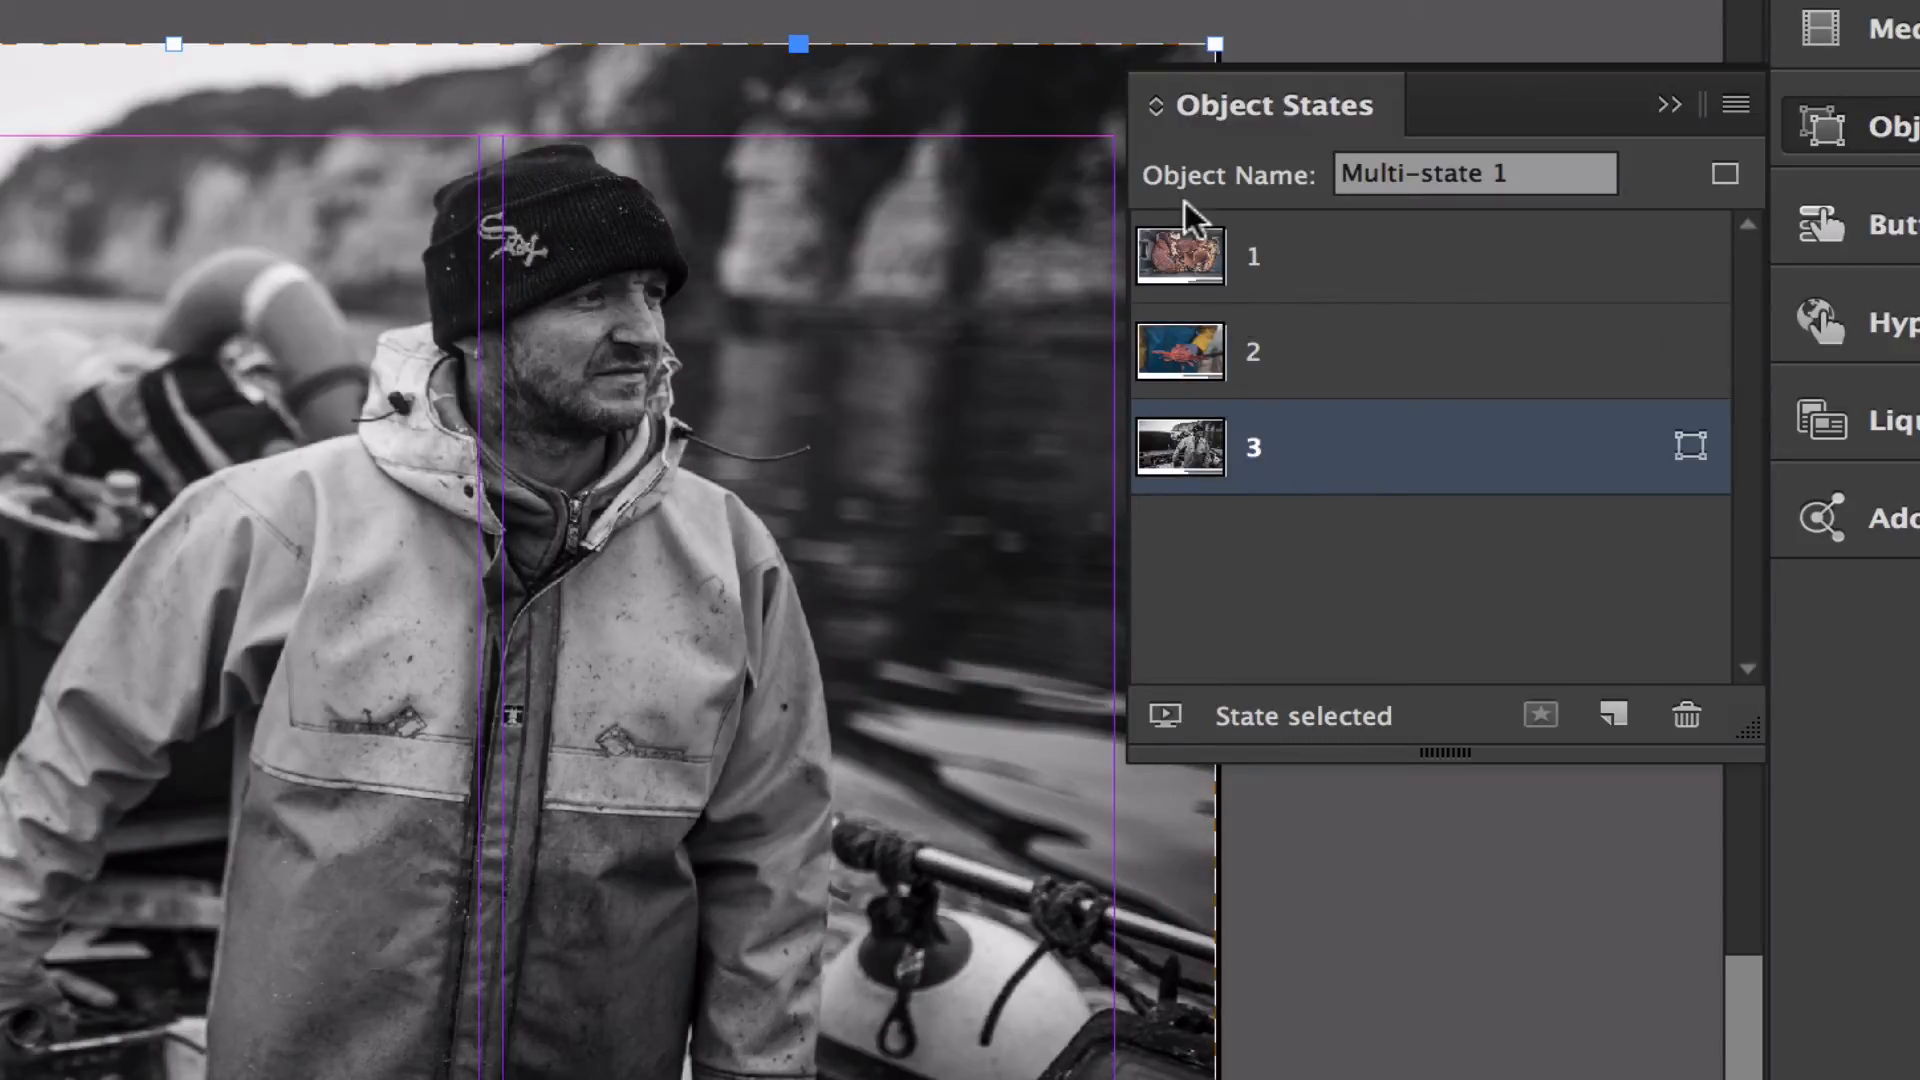
# Set the slideshow to display state 1, and deselect the object with the states list put away.
pyautogui.click(1305, 270)
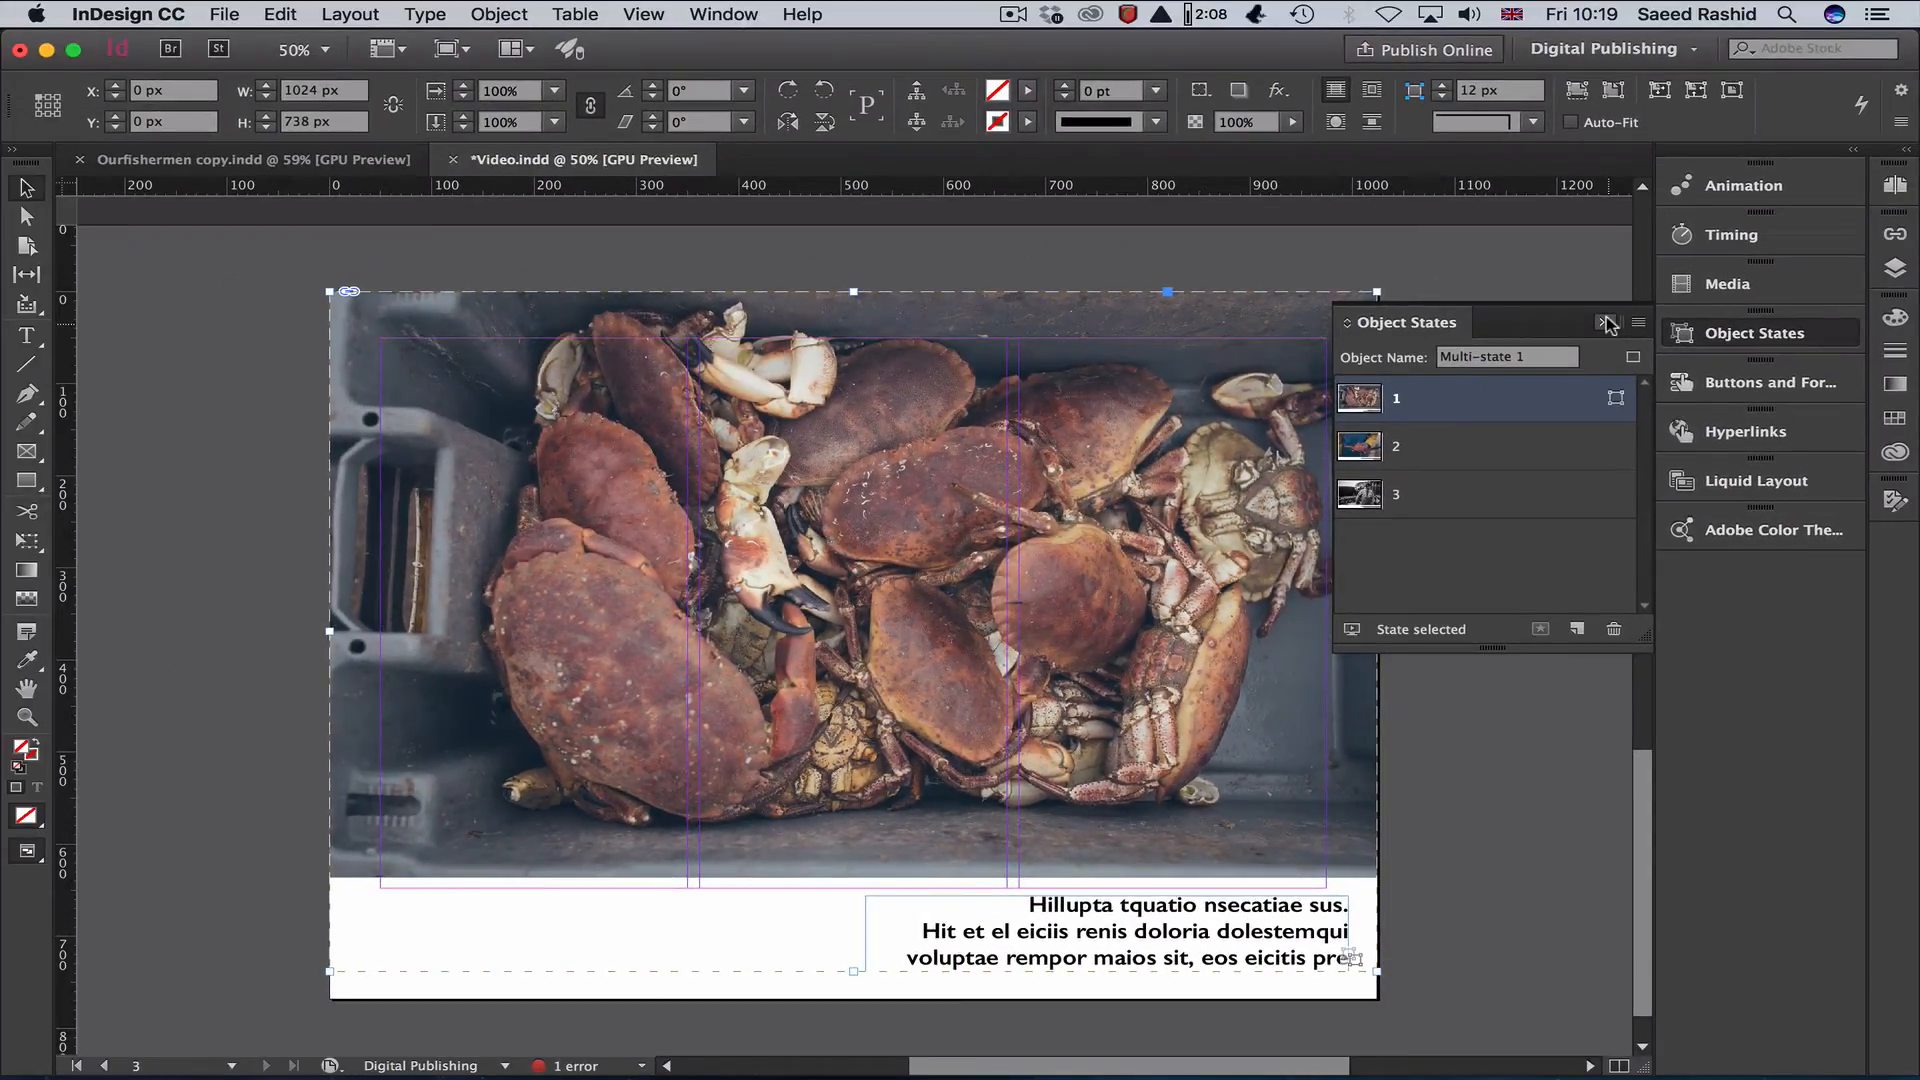
pyautogui.click(1605, 323)
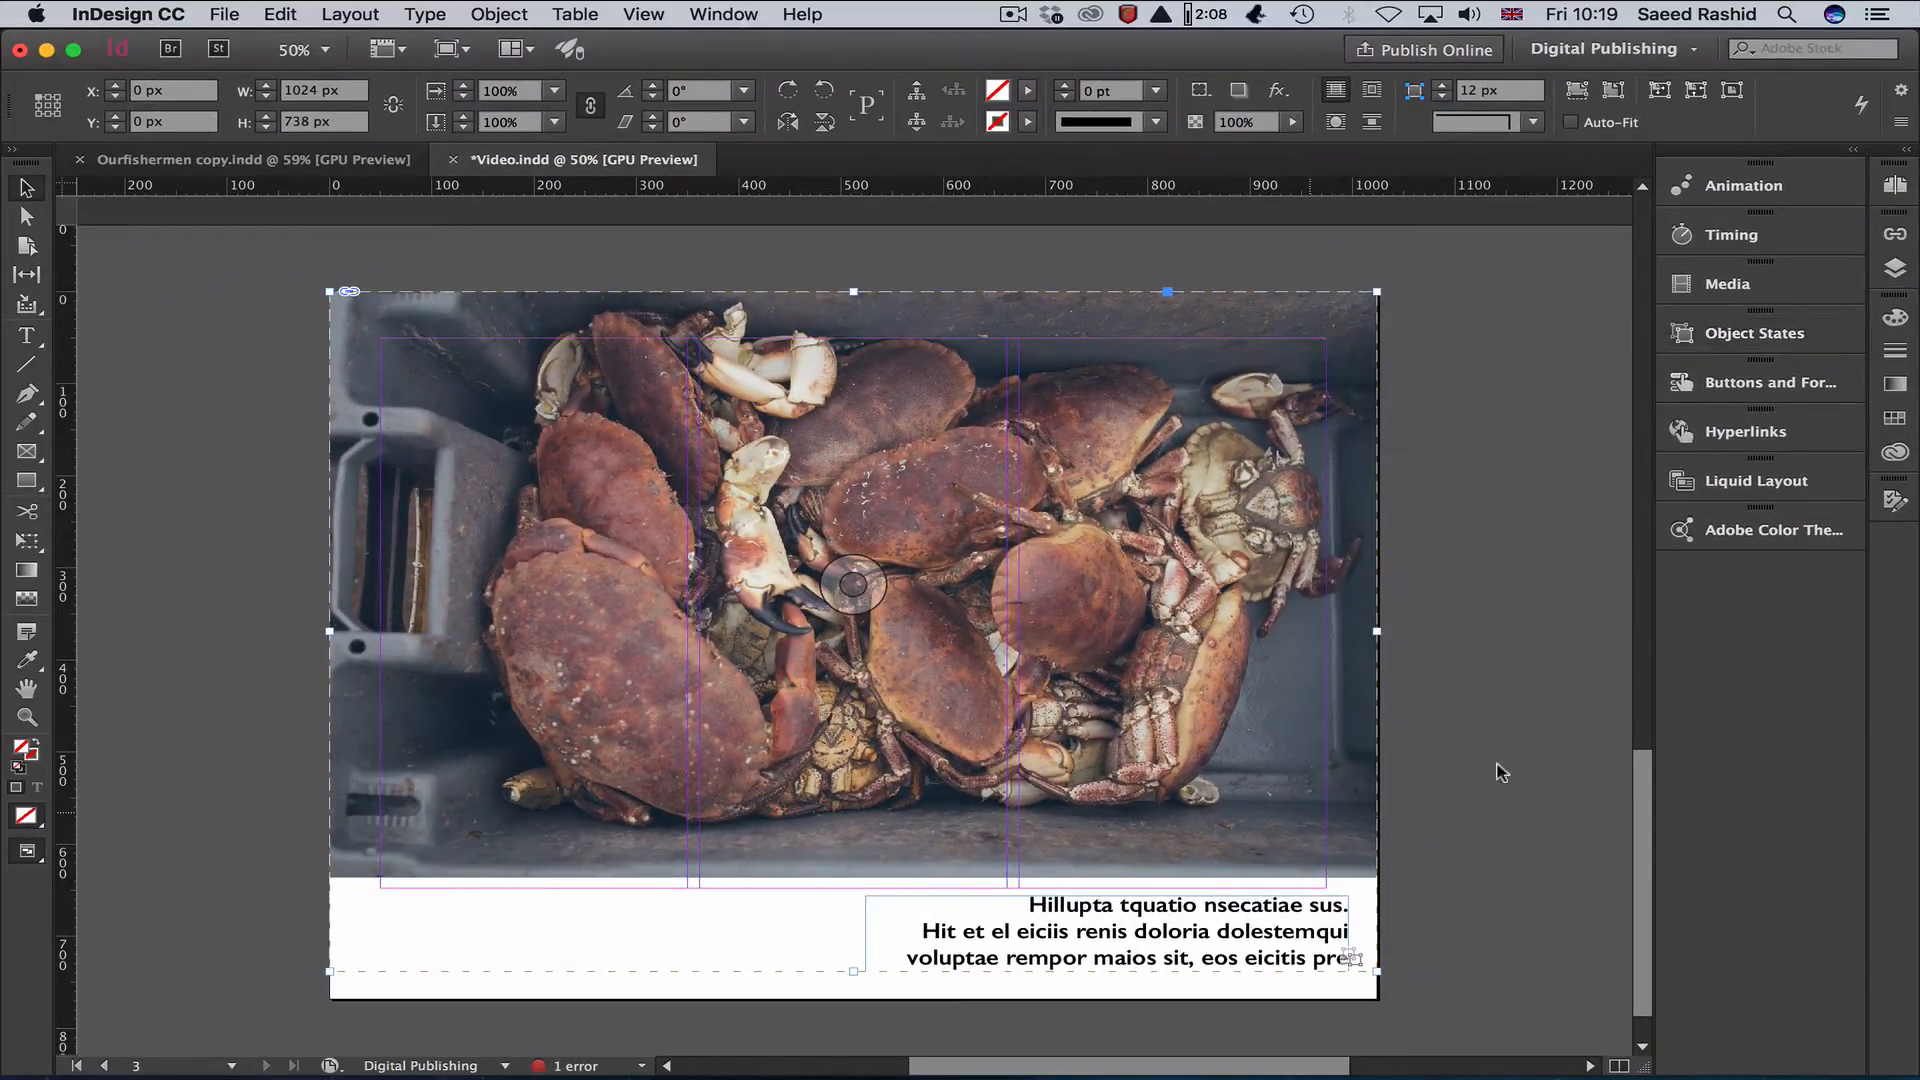
pyautogui.click(1437, 683)
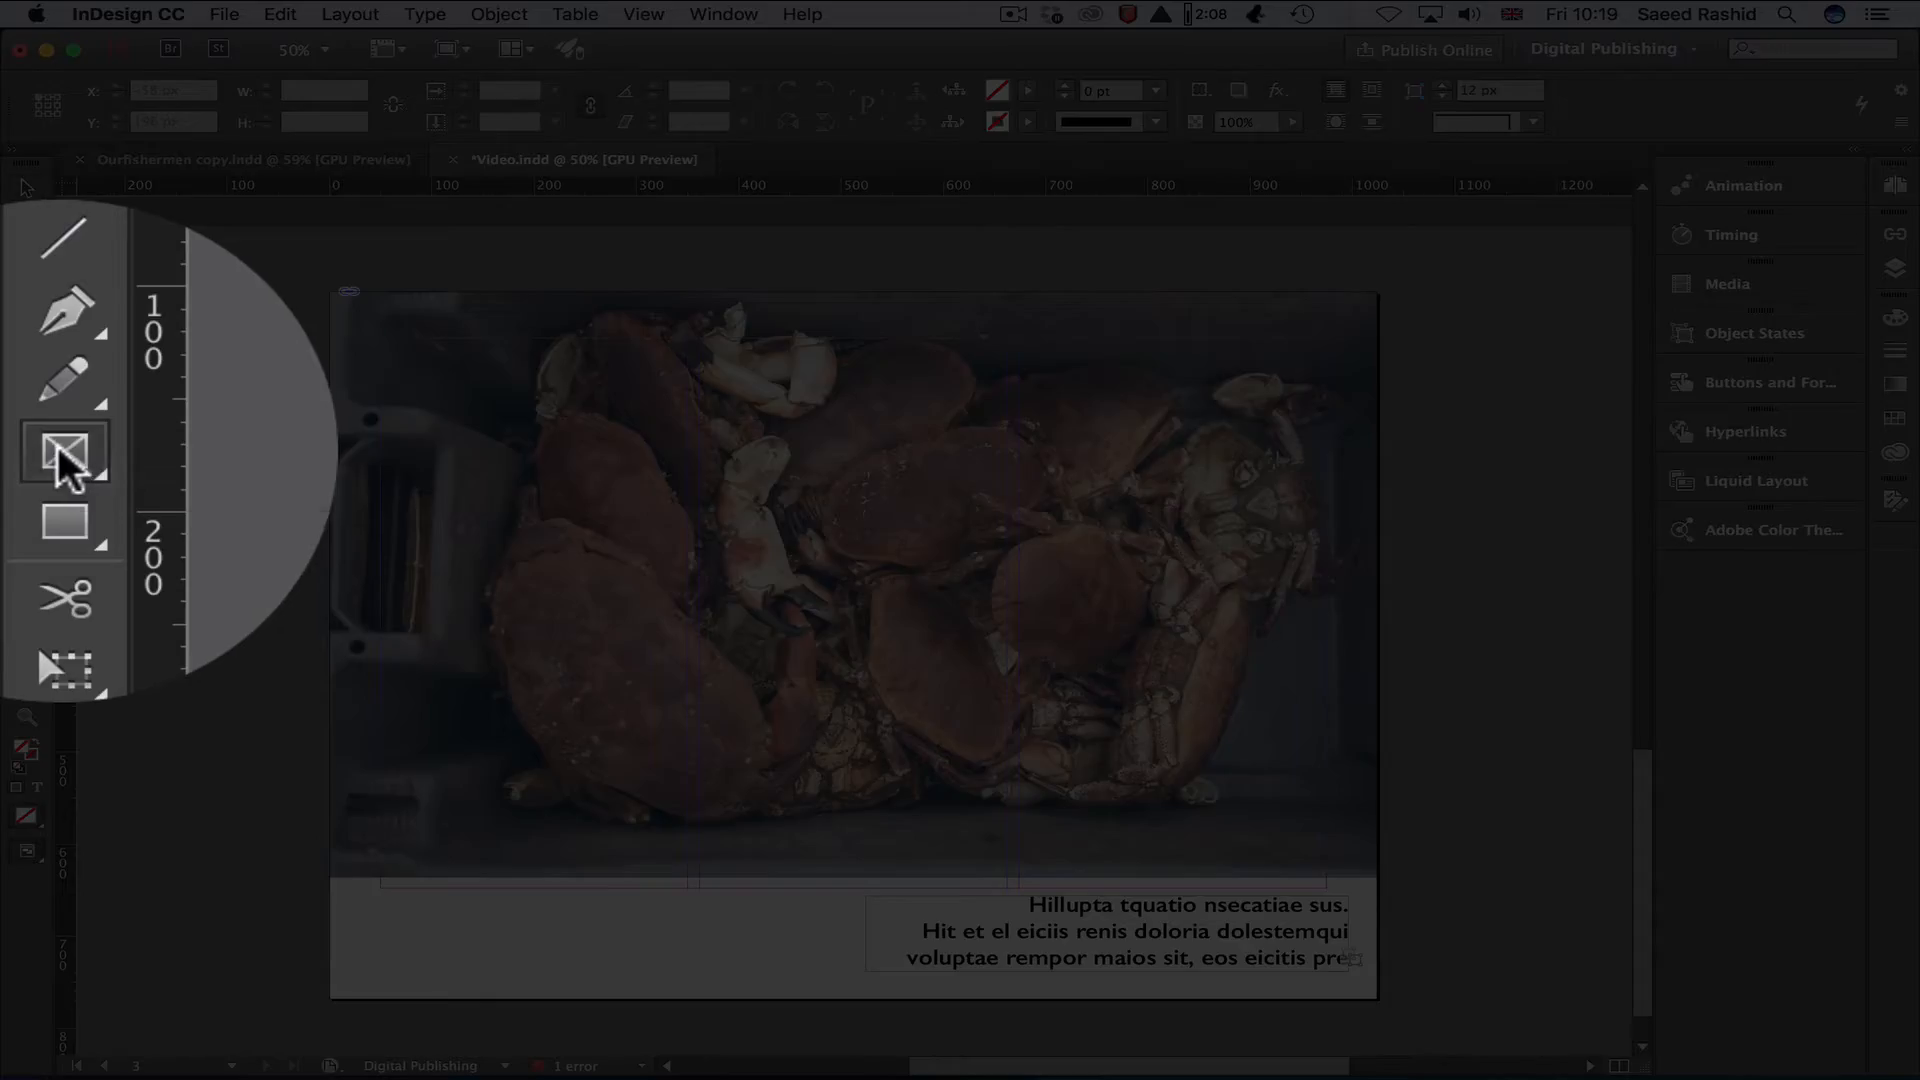
# Create a three-sided polygon frame of 100 by 100 px on the pasteboard left of the page and rotate it -90° to point right.
pyautogui.click(27, 455)
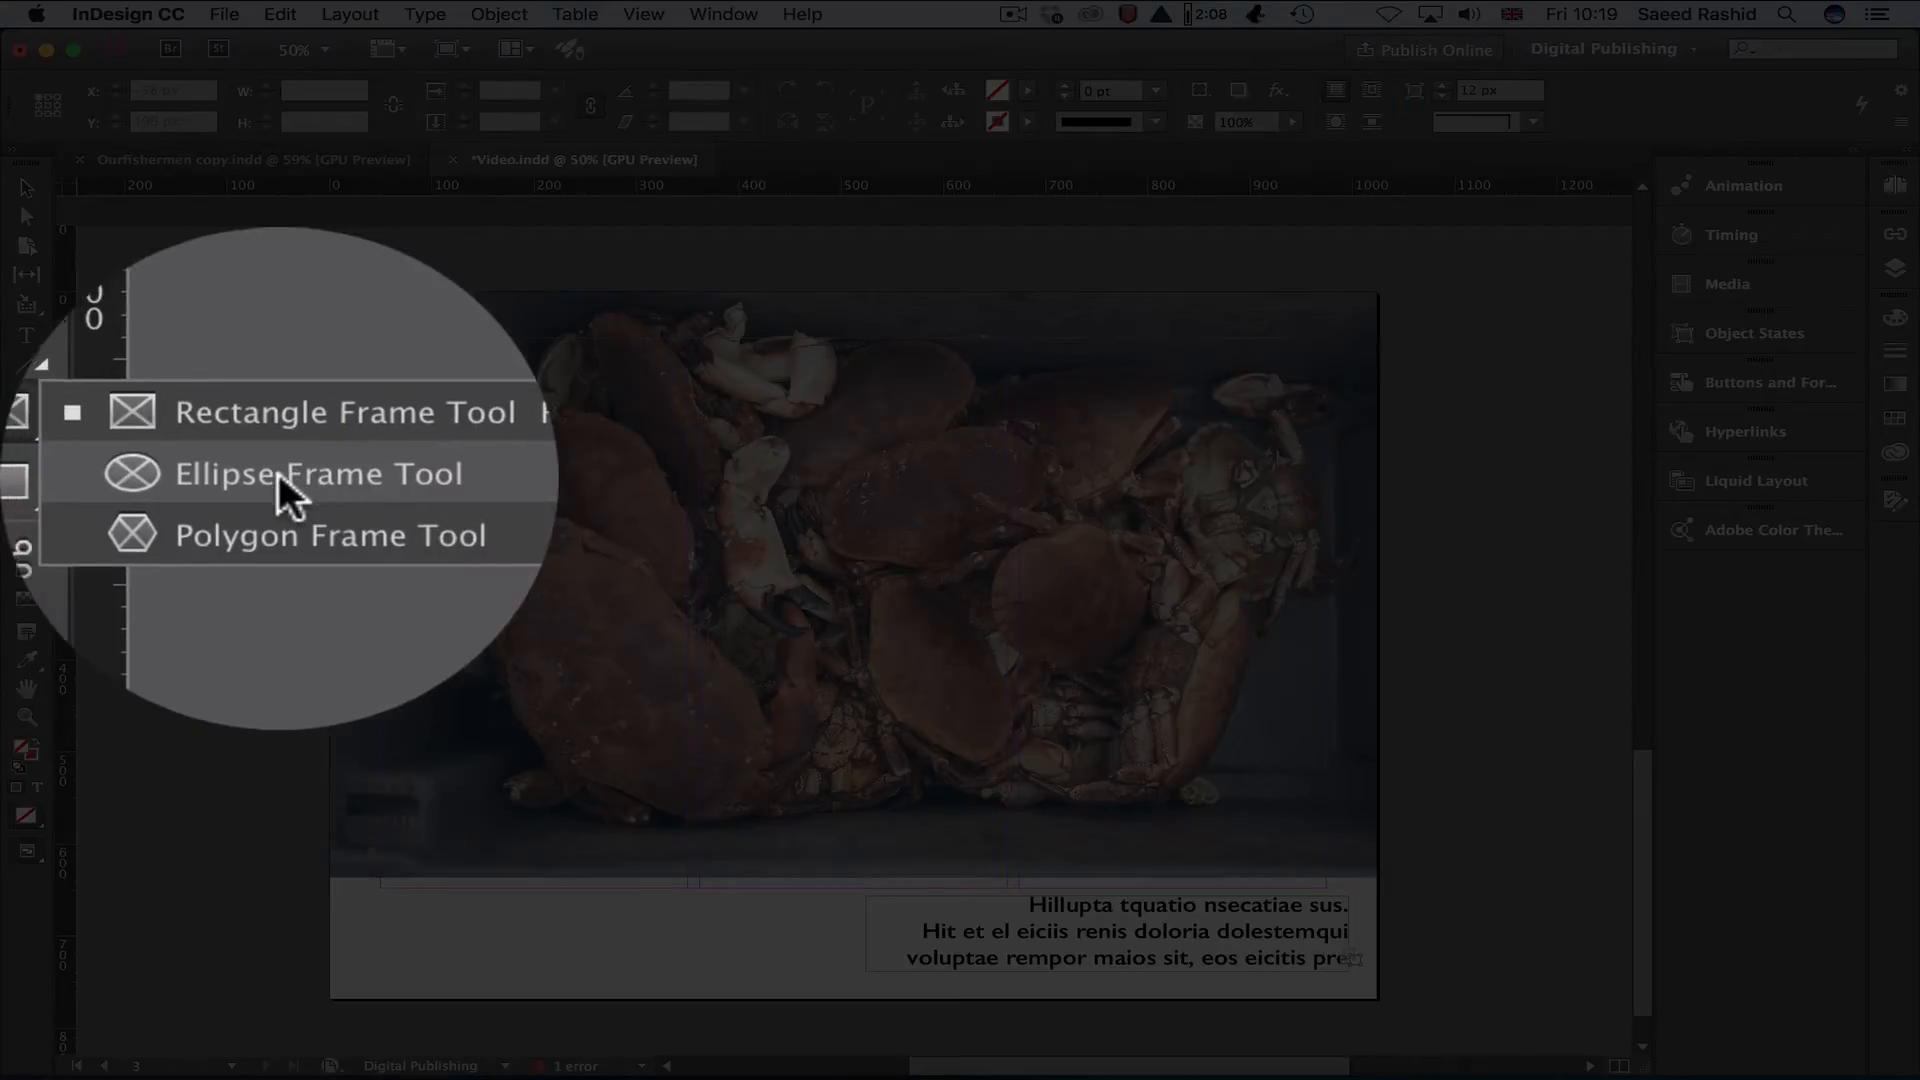
pyautogui.click(278, 500)
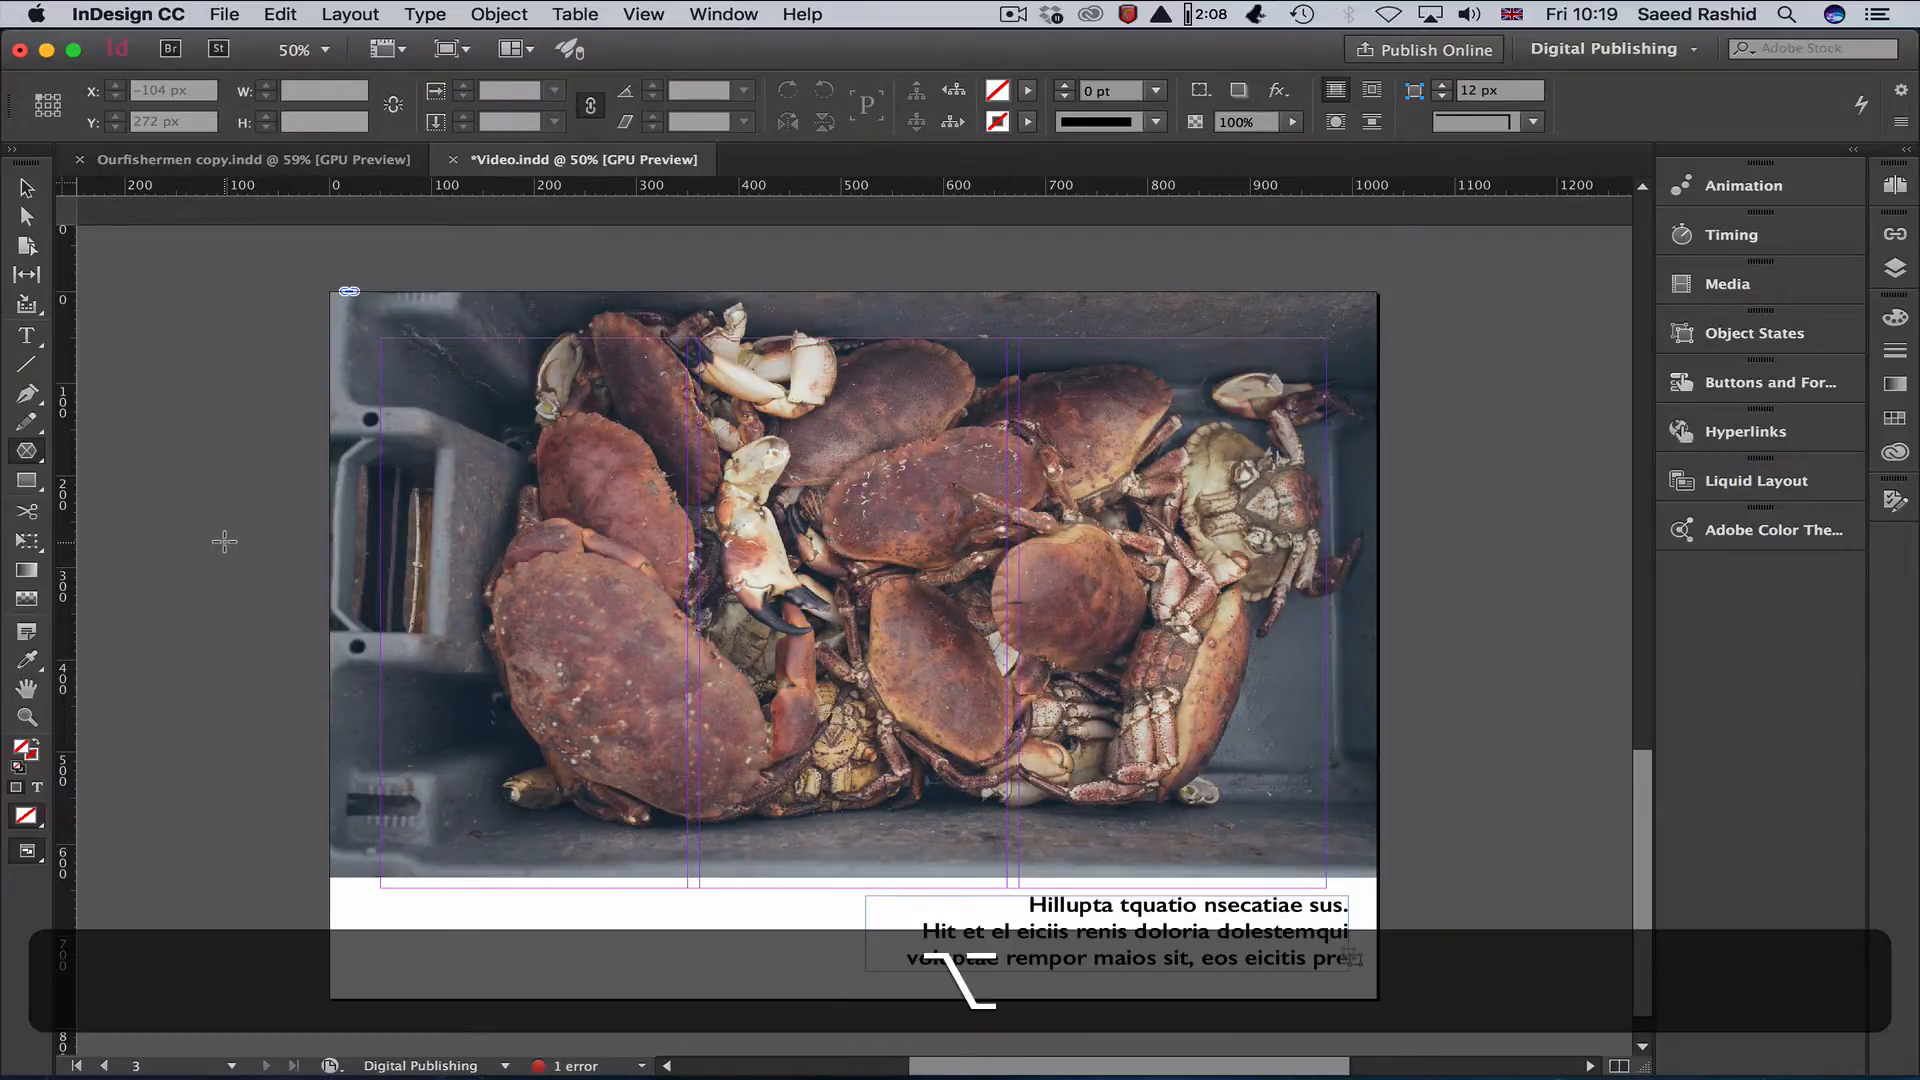
pyautogui.click(224, 541)
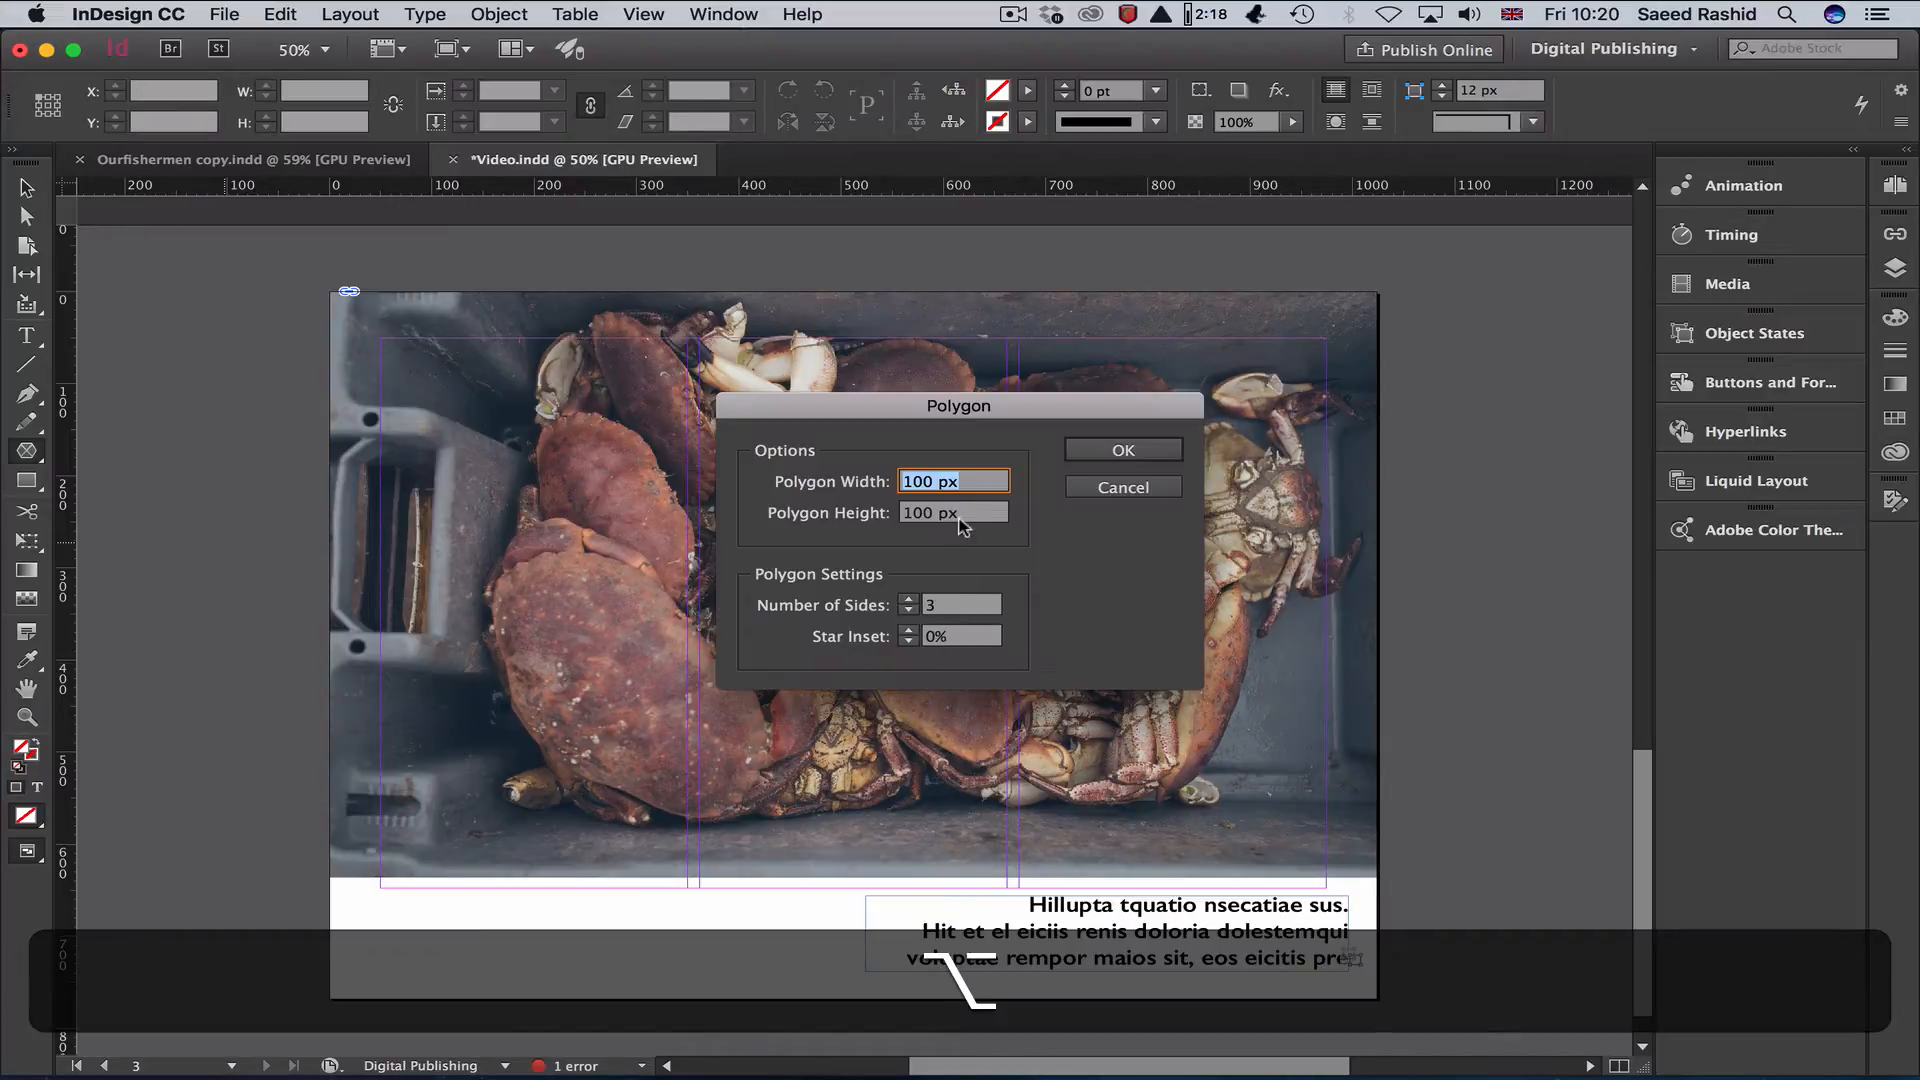
pyautogui.click(1144, 447)
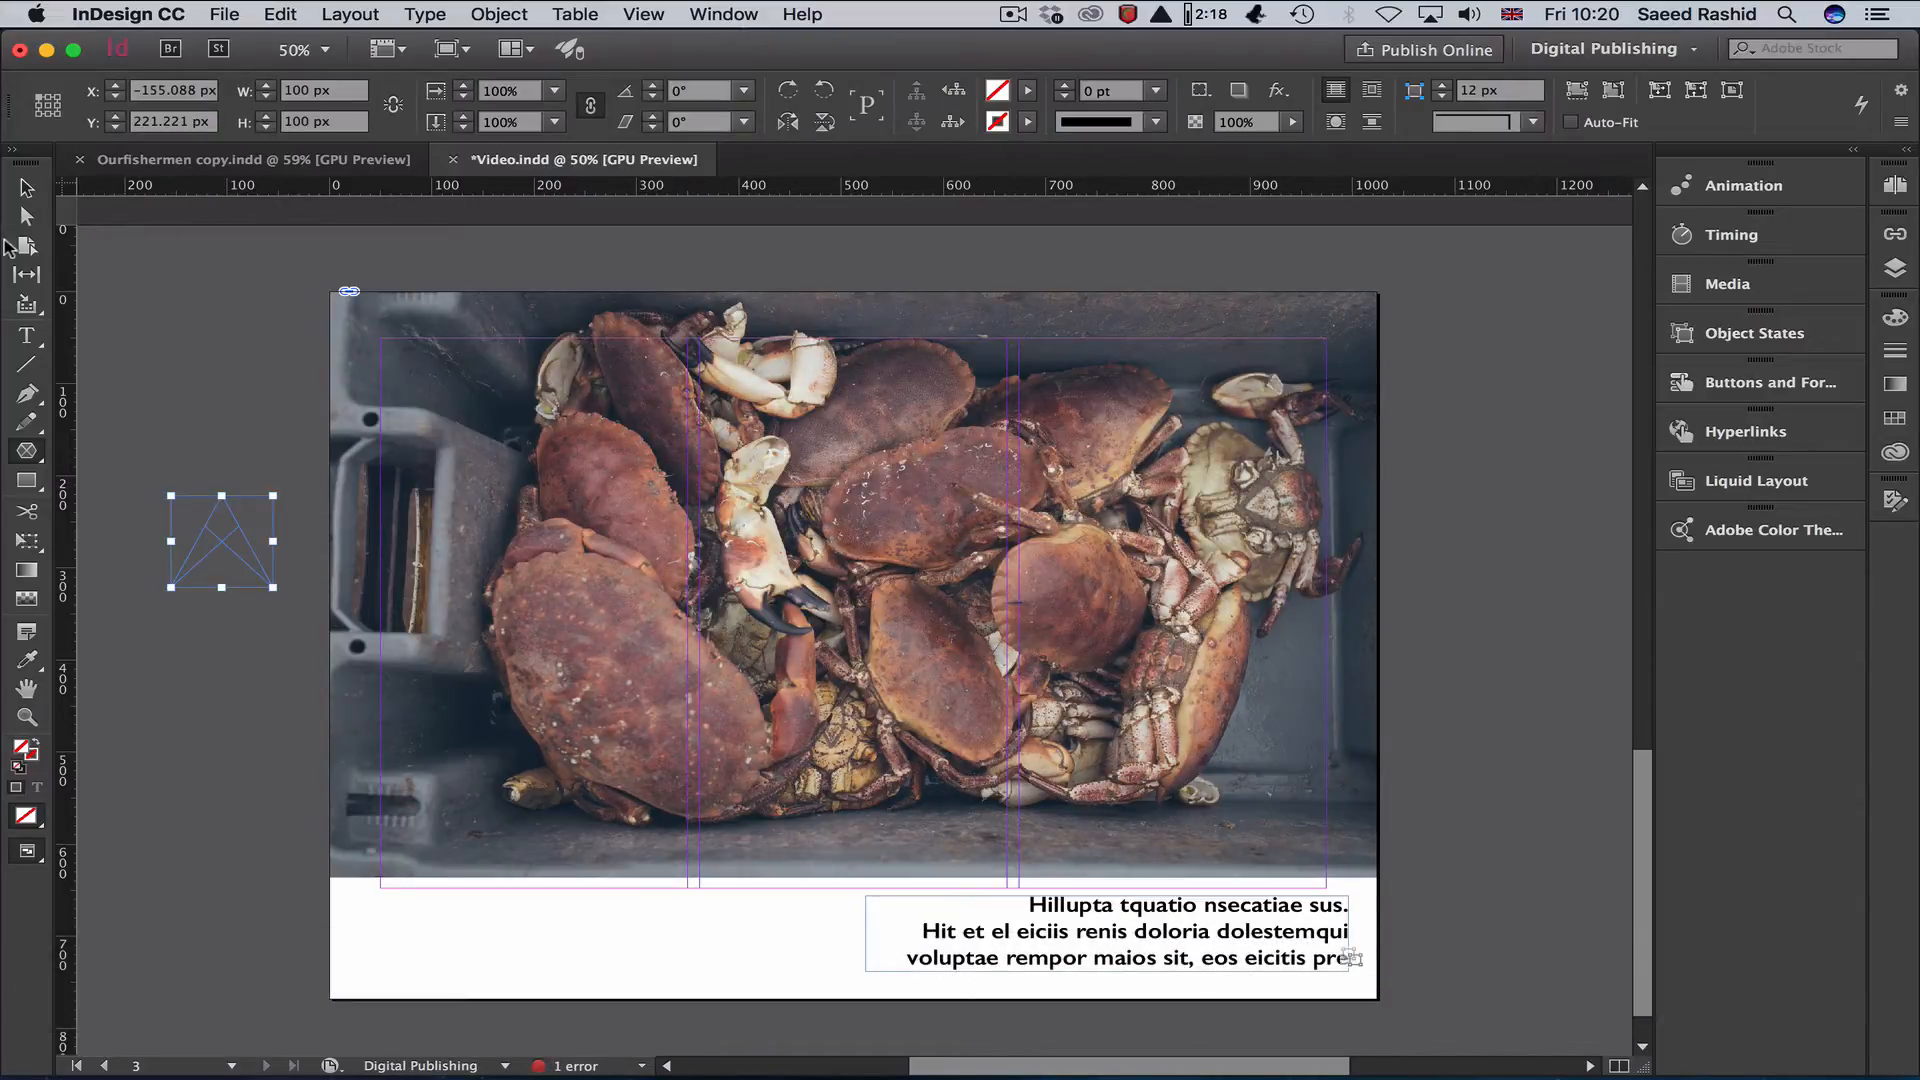
pyautogui.click(27, 188)
pyautogui.moveTo(283, 481); pyautogui.dragTo(281, 627)
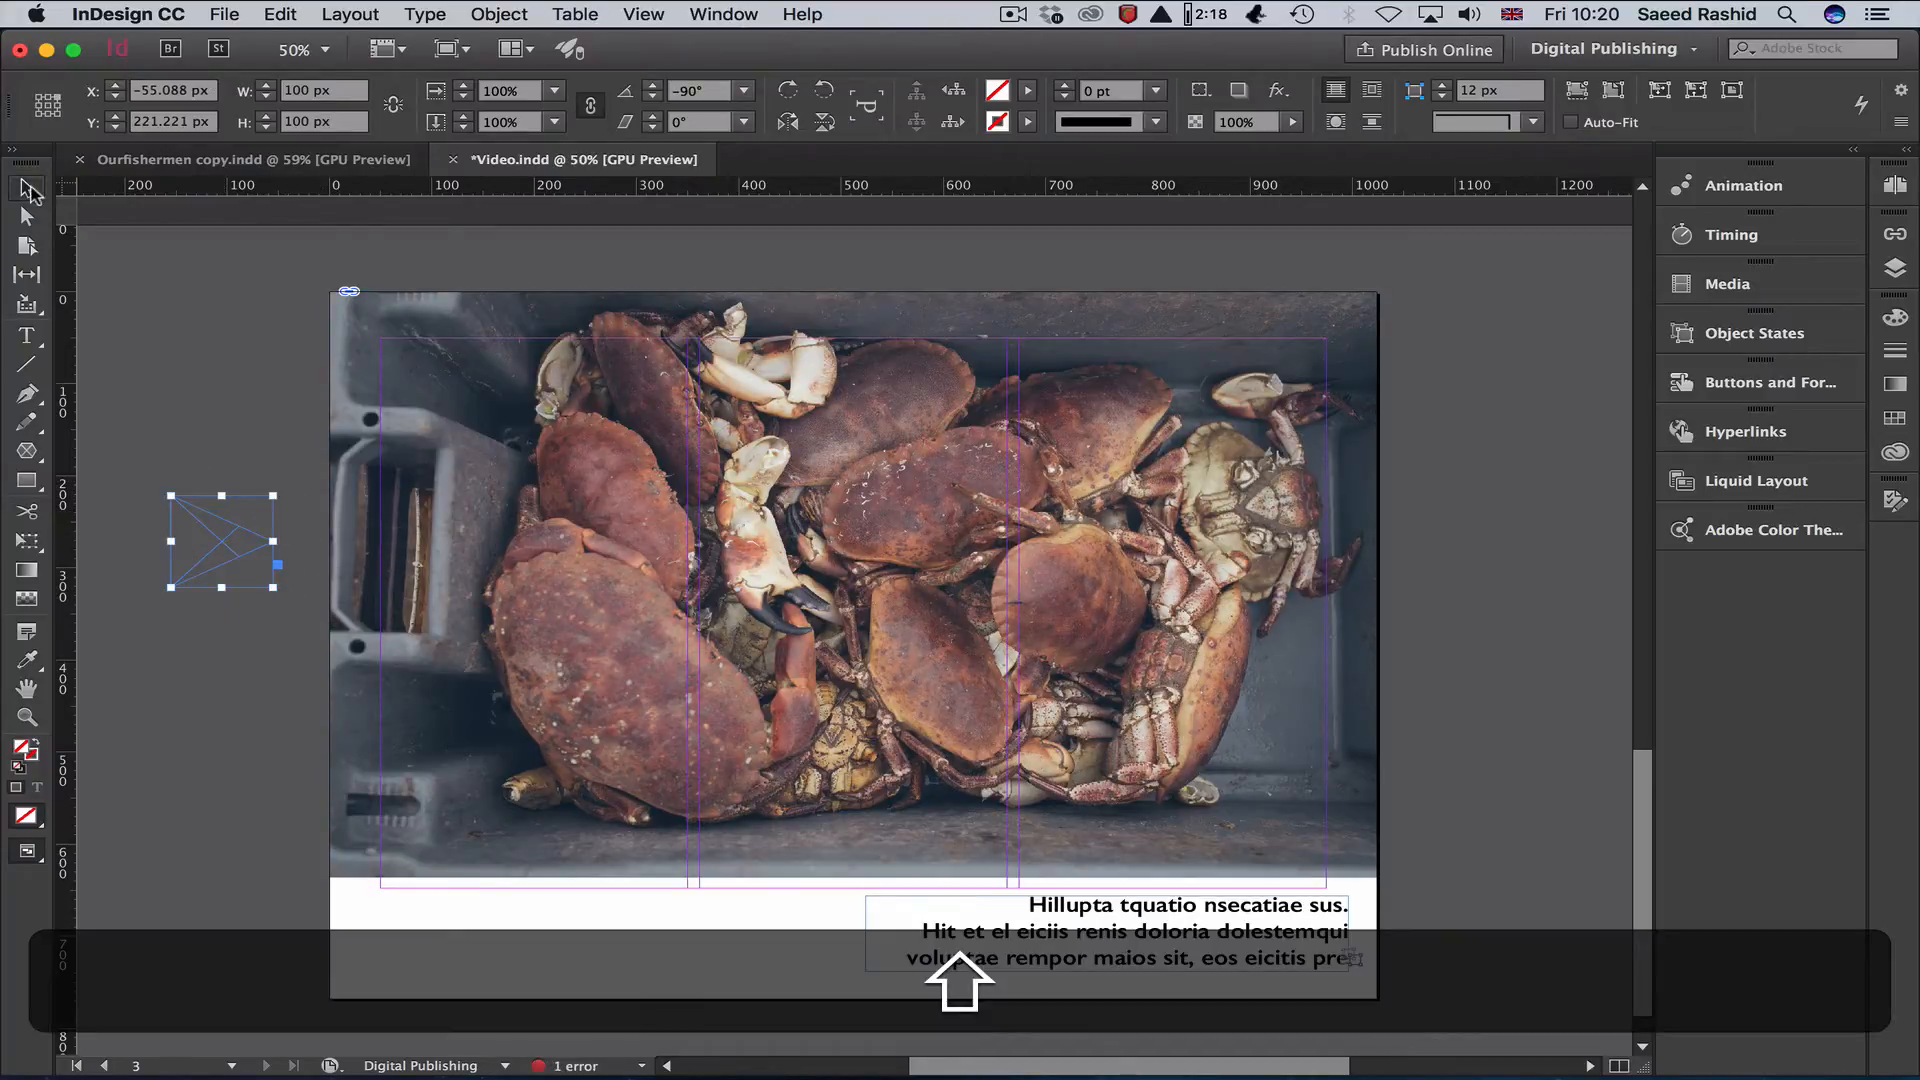
# Draw a circular ellipse frame about 166 px wide on the pasteboard to the left of the triangle.
pyautogui.moveTo(463, 685); pyautogui.dragTo(845, 697)
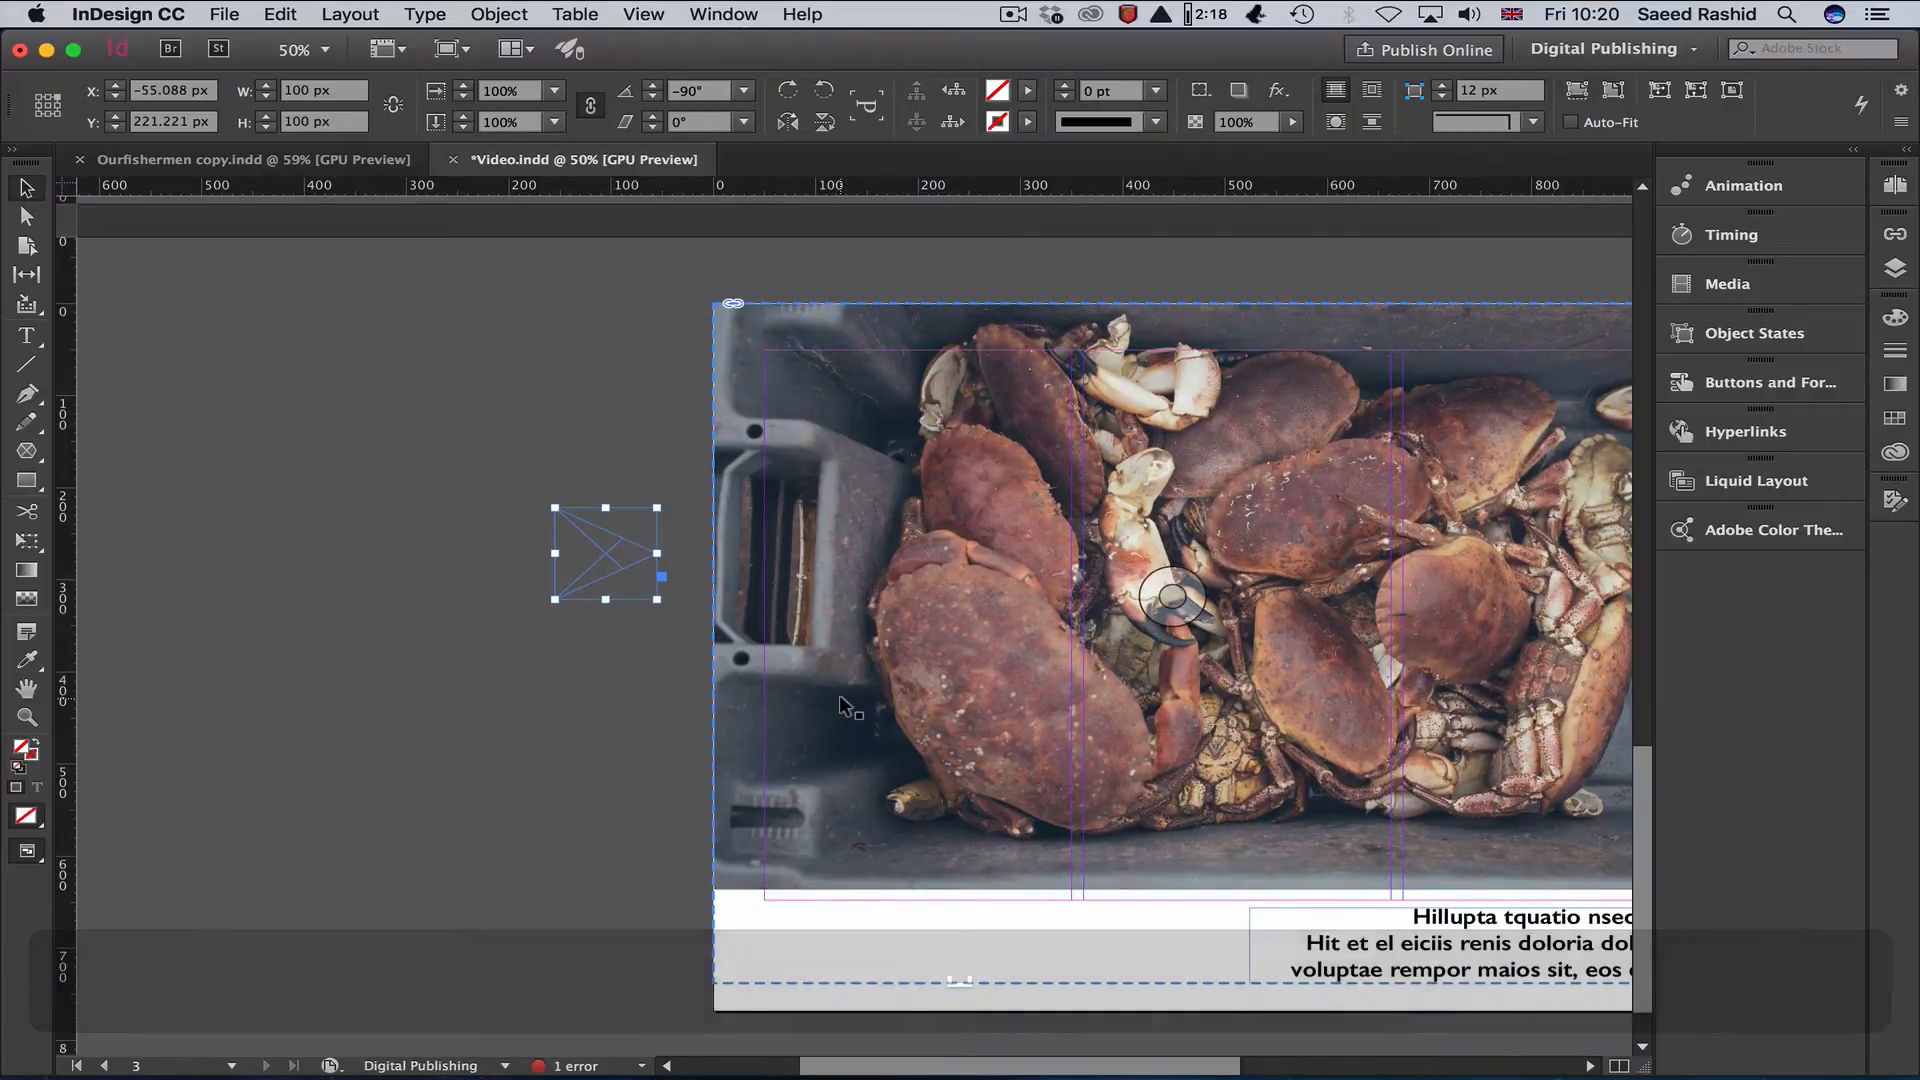
pyautogui.press('super+equal')
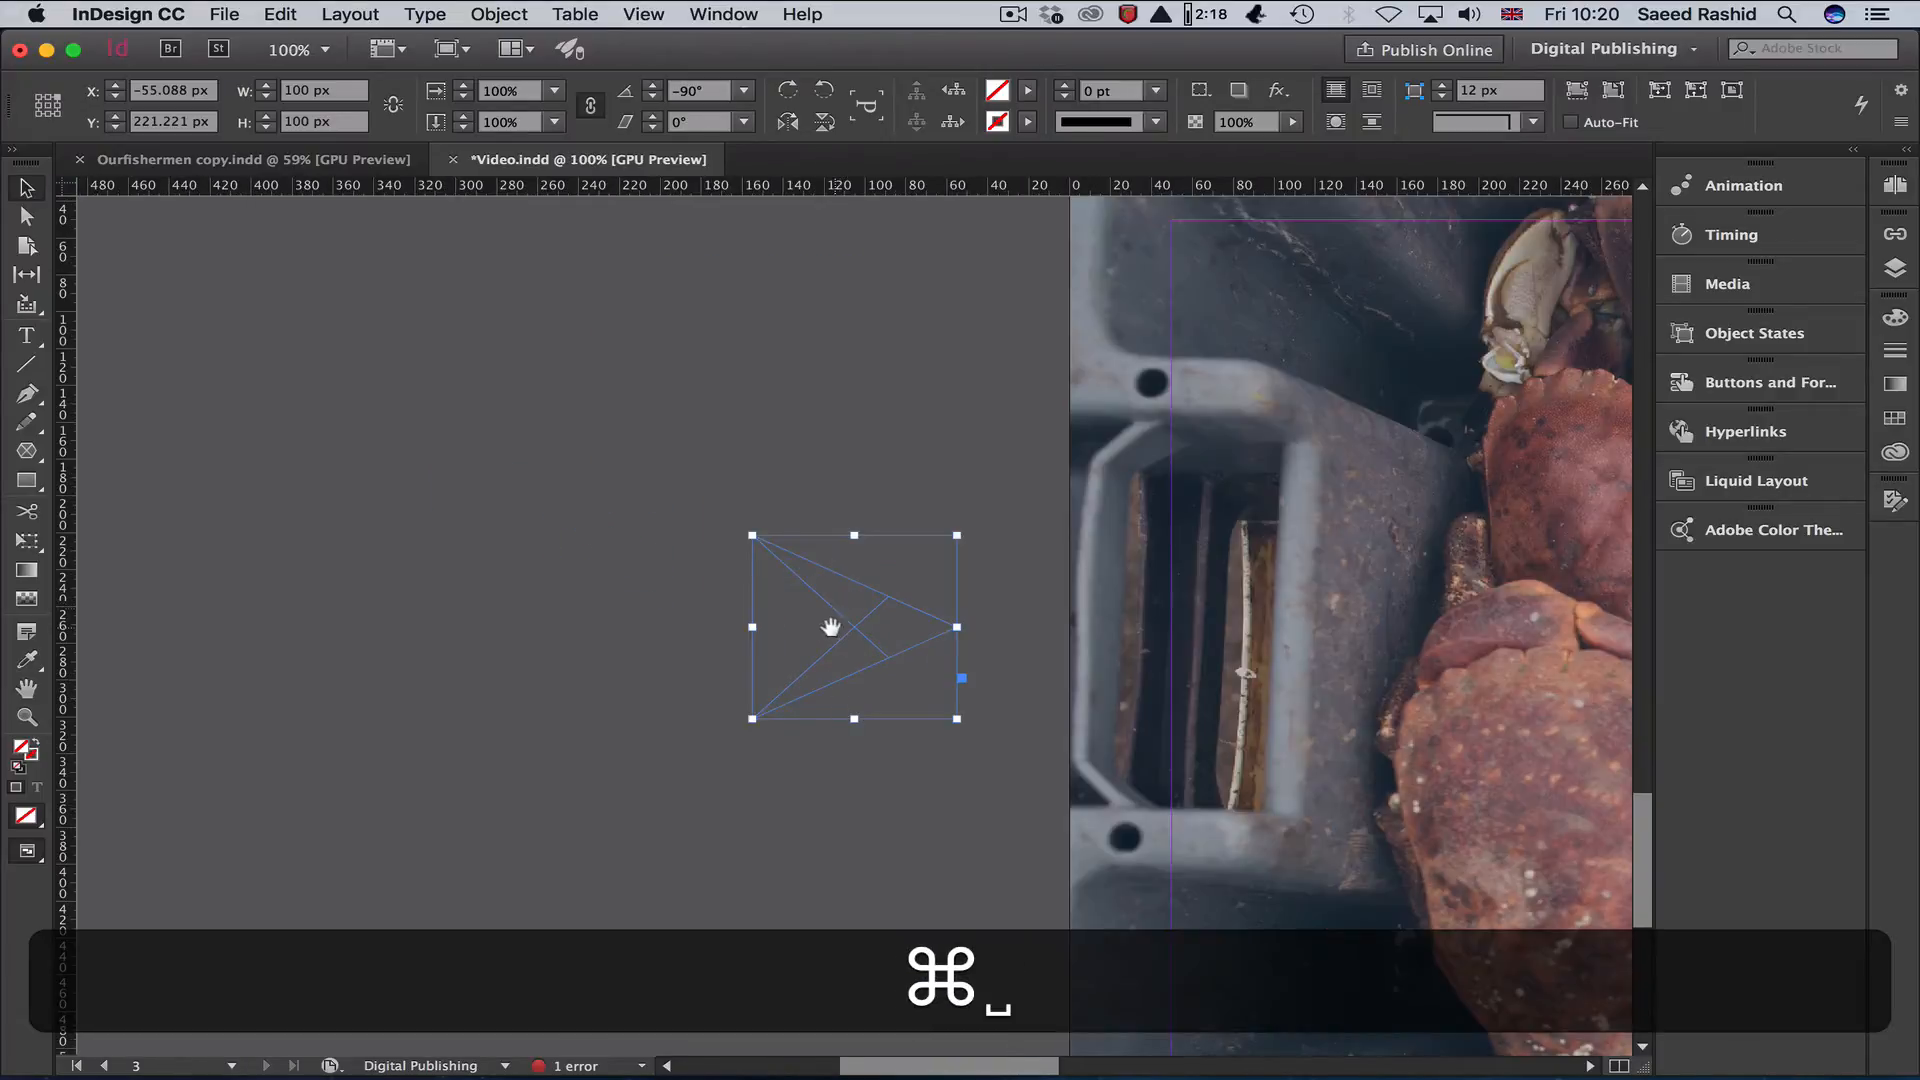
pyautogui.moveTo(828, 626); pyautogui.dragTo(656, 605)
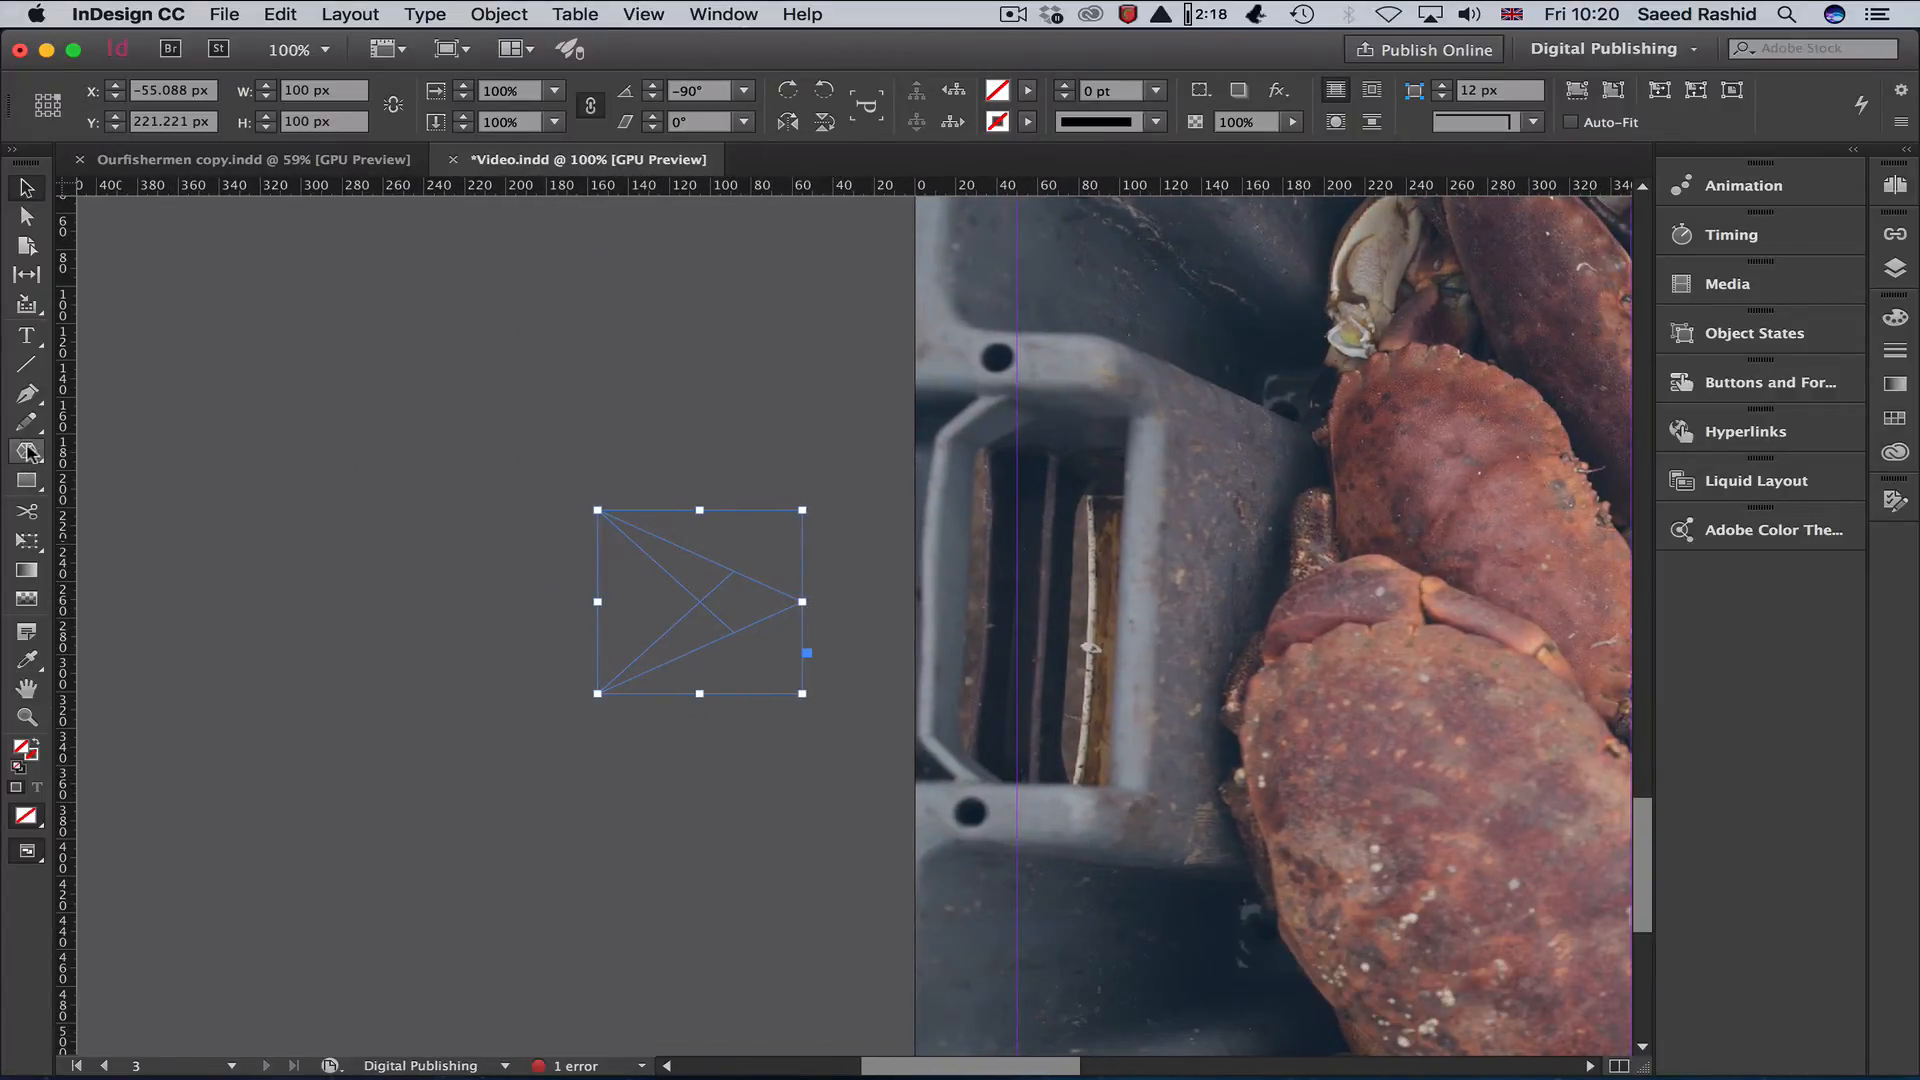
pyautogui.moveTo(26, 450); pyautogui.dragTo(511, 748)
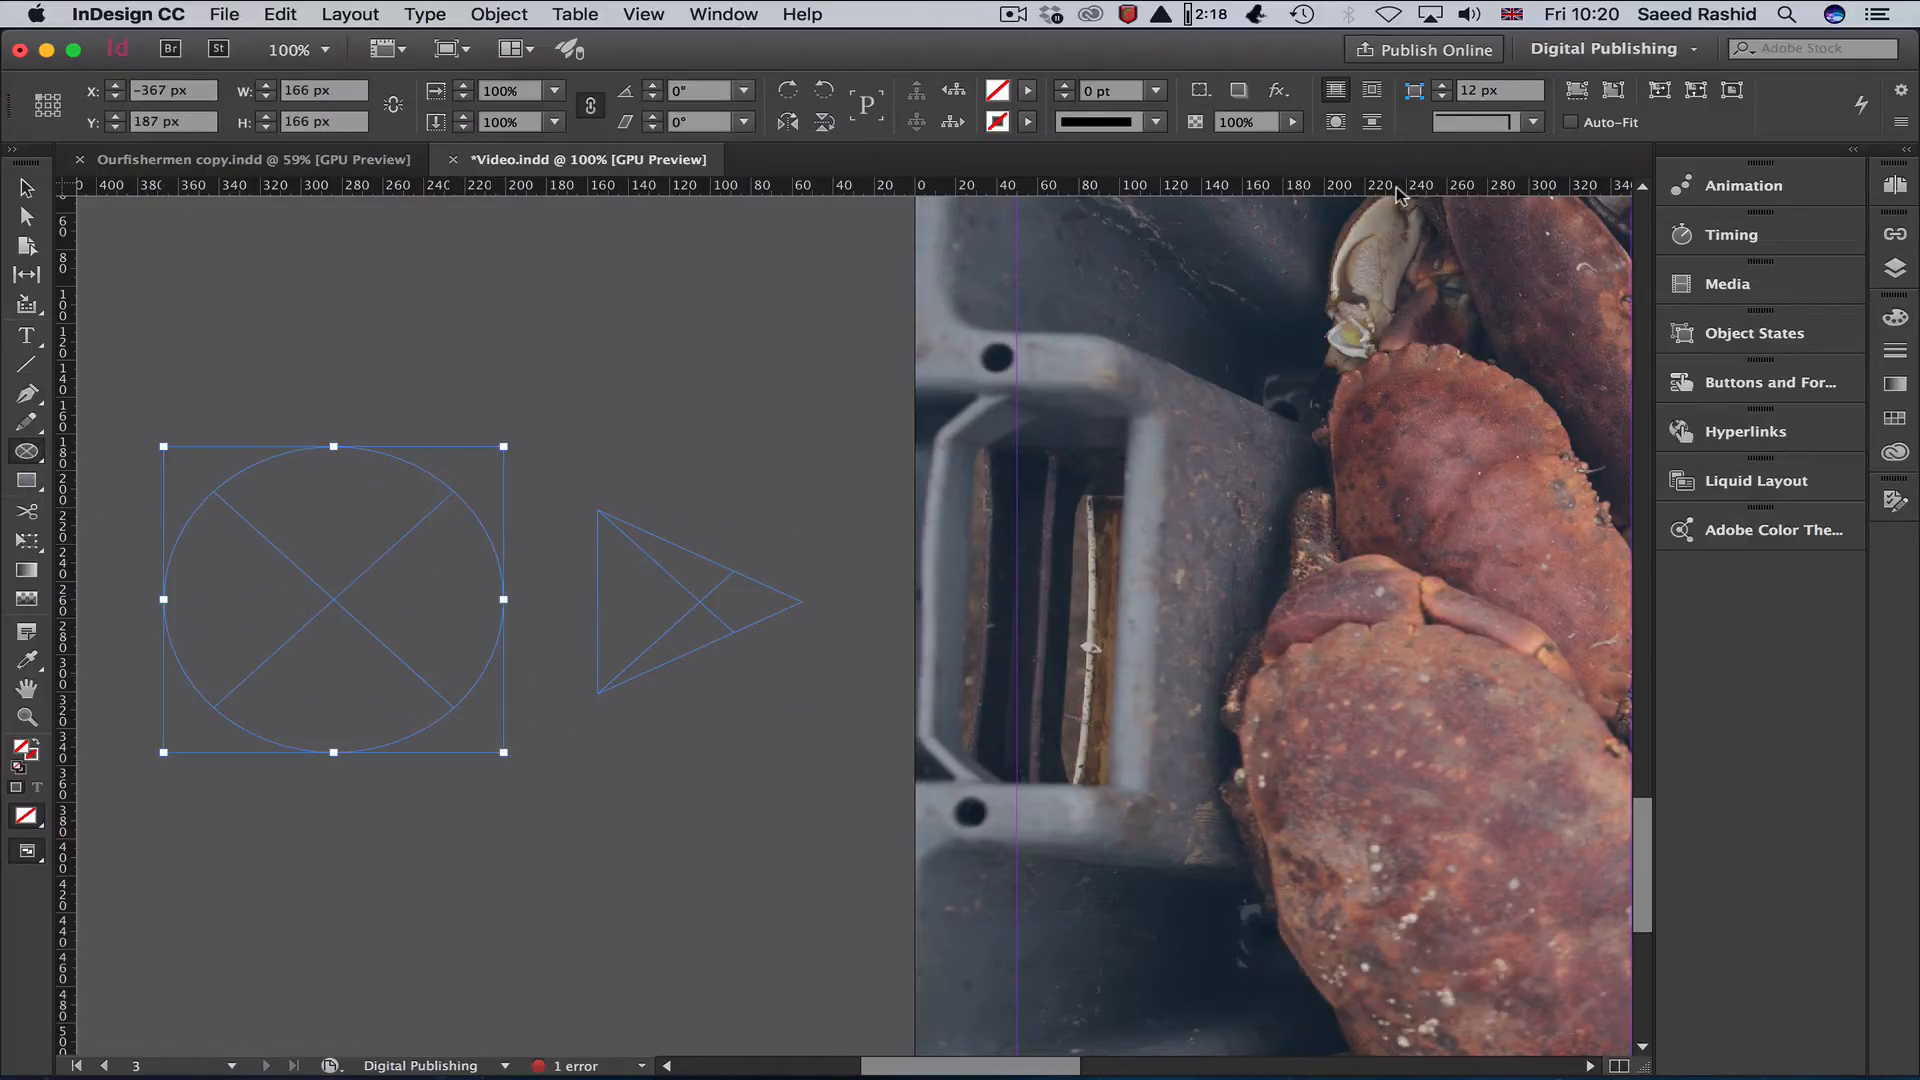
# Fill the circle with the Orange swatch.
pyautogui.click(1895, 418)
pyautogui.click(1896, 418)
pyautogui.click(1896, 418)
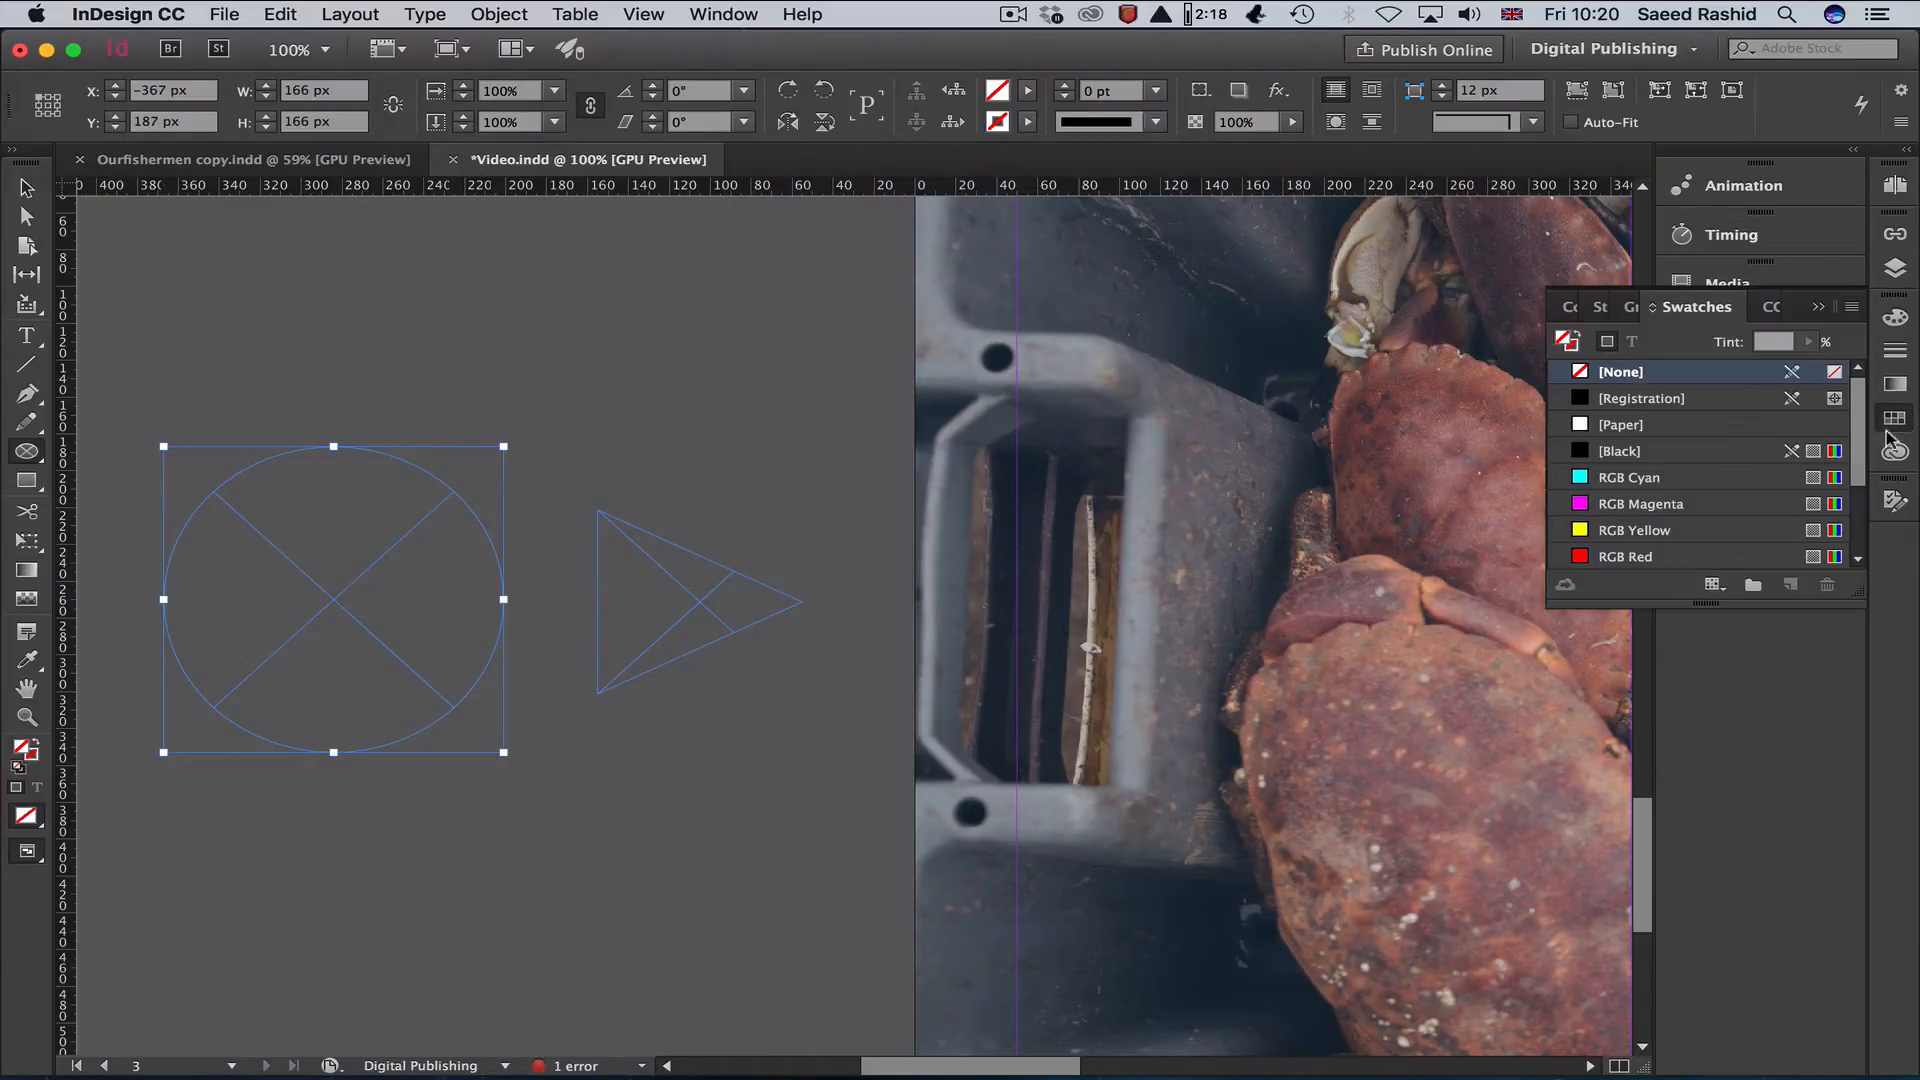
pyautogui.scroll(-3, 1699, 470)
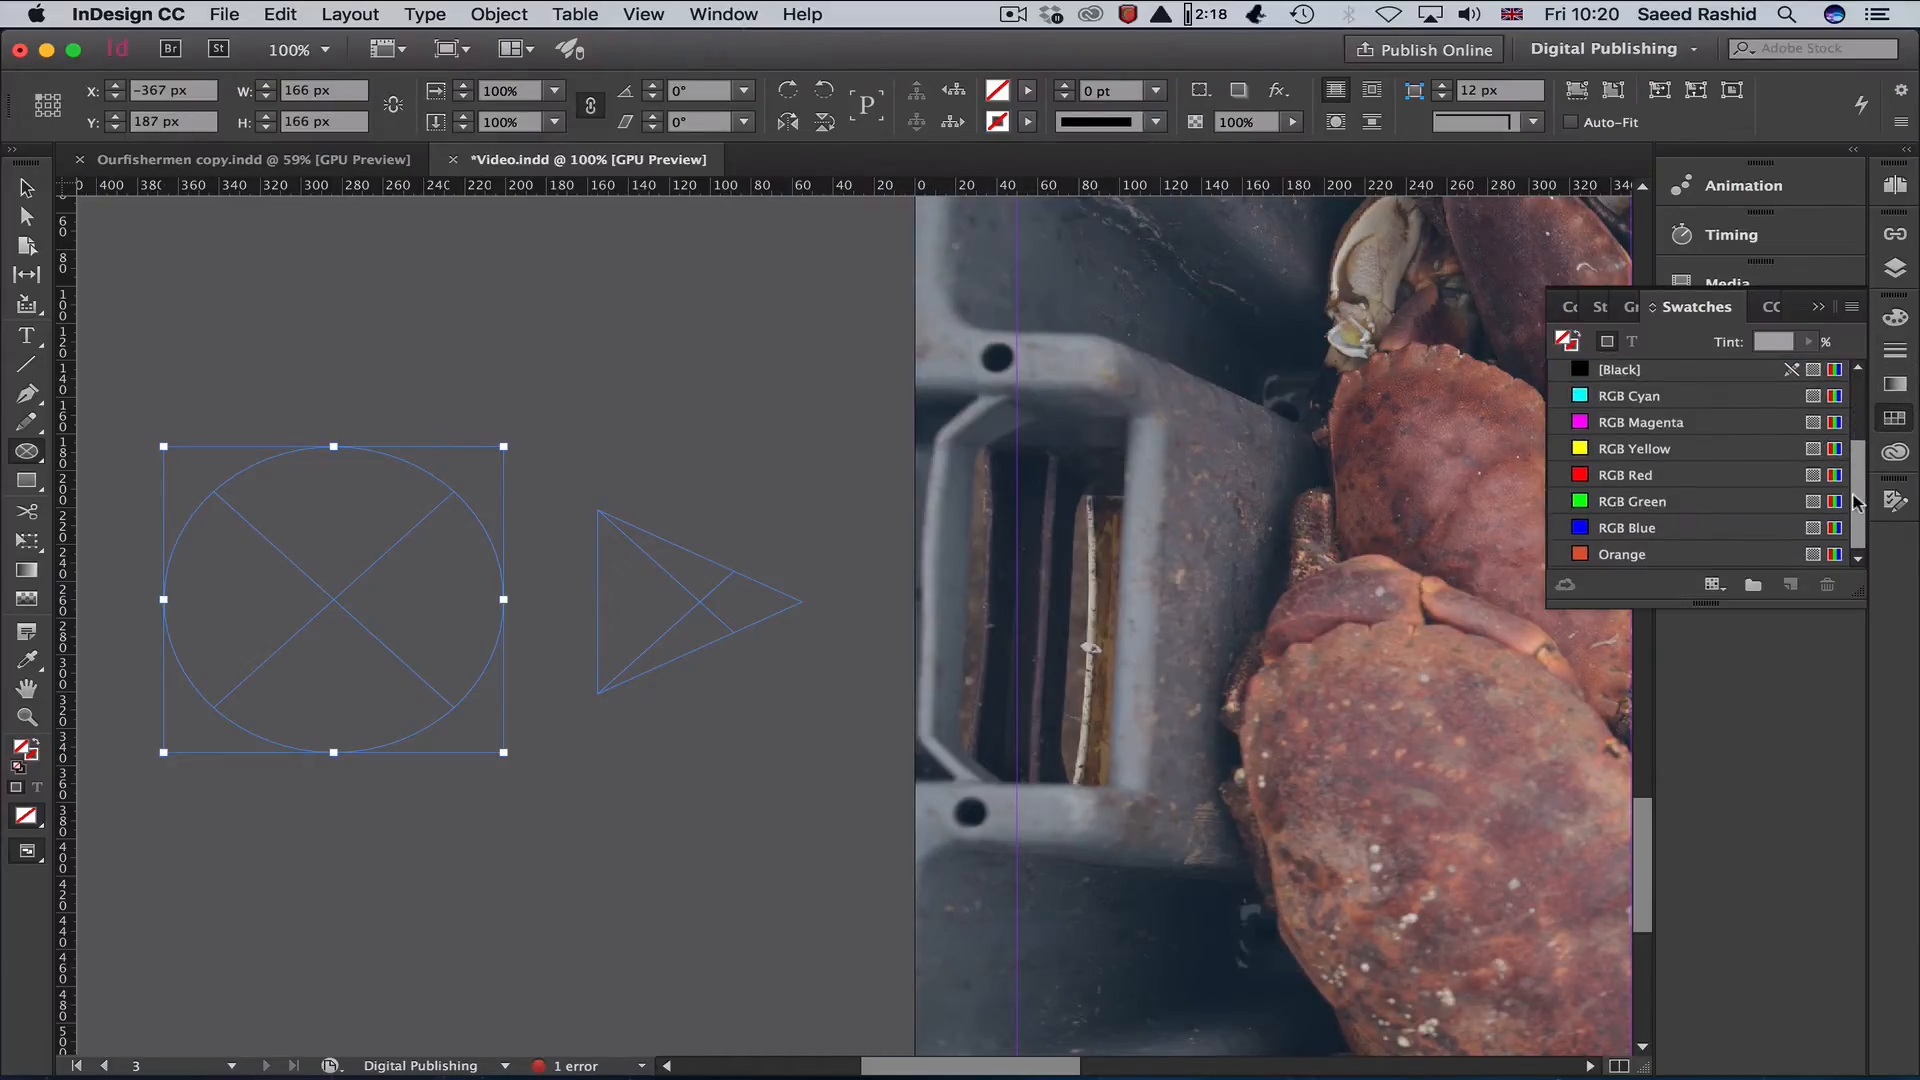
pyautogui.click(1650, 555)
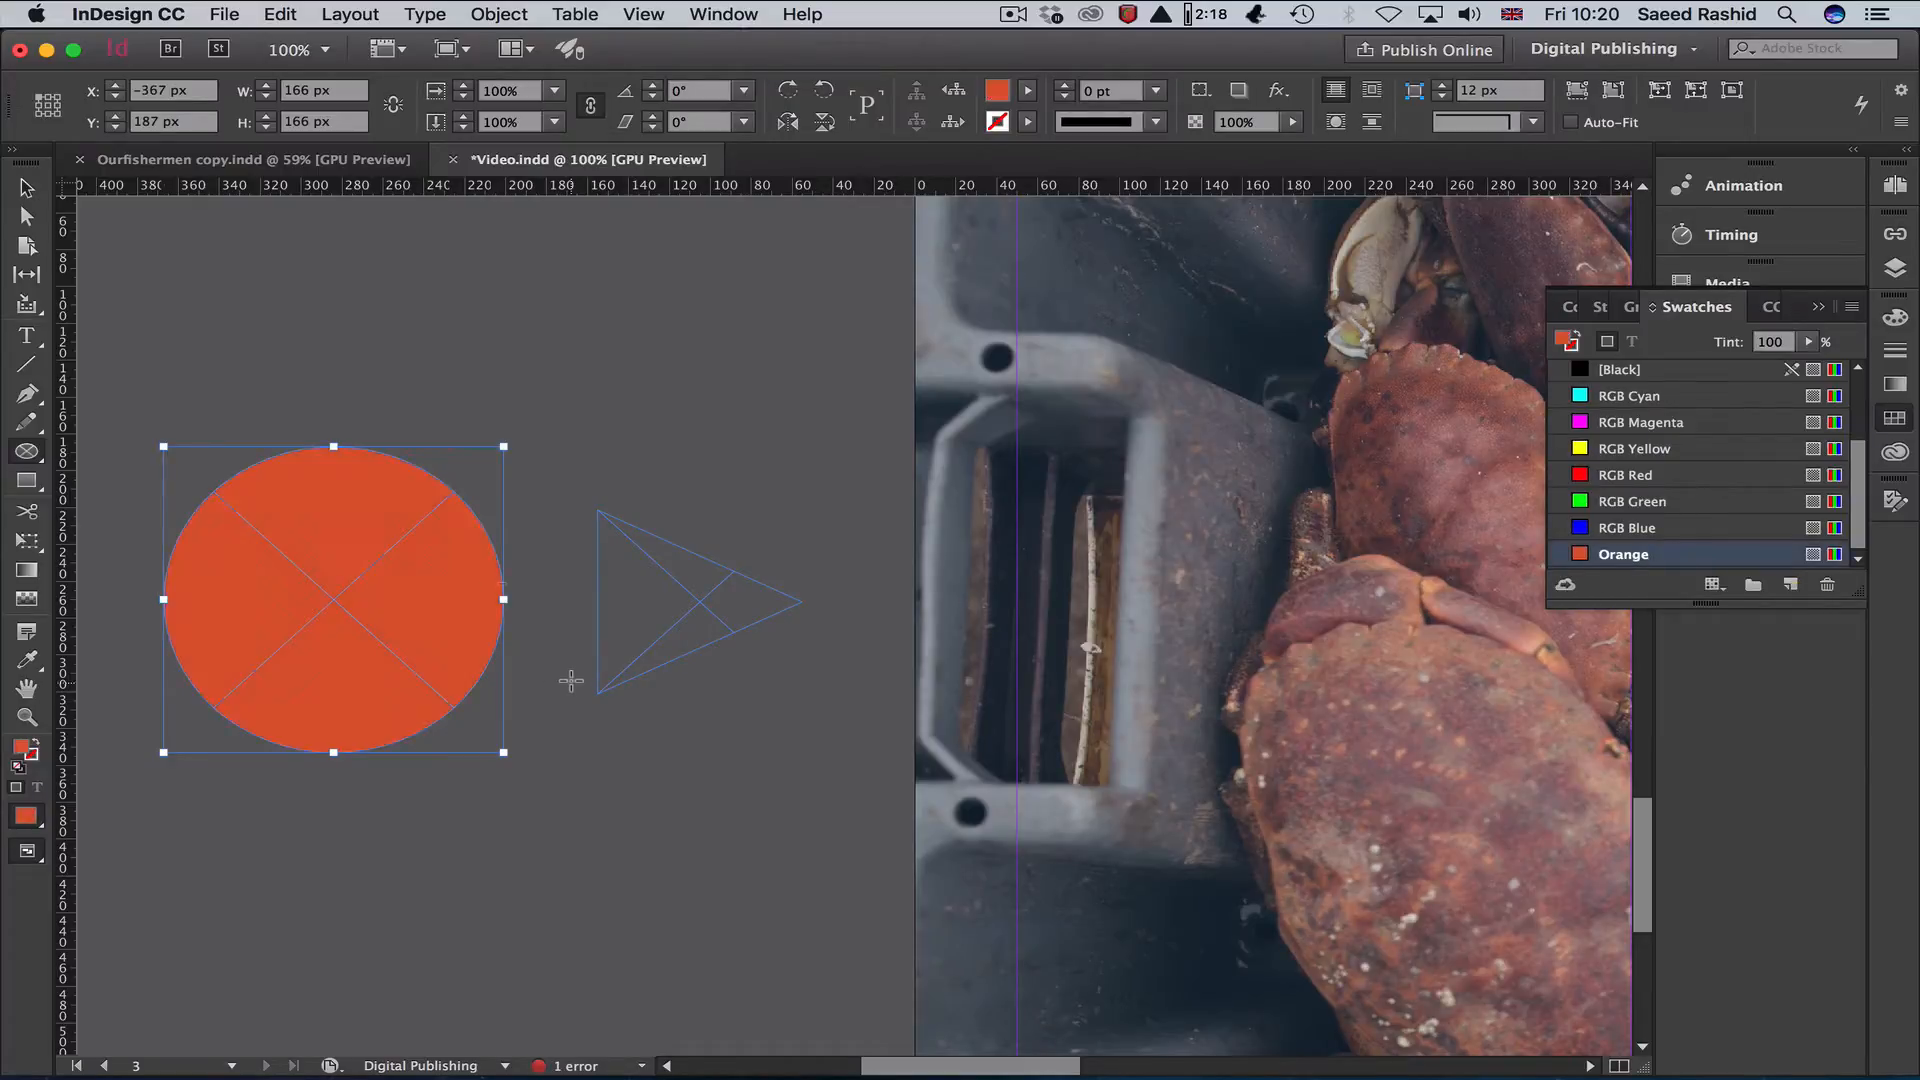
# Fill the triangle with the white [Paper] swatch.
pyautogui.click(24, 178)
pyautogui.click(740, 627)
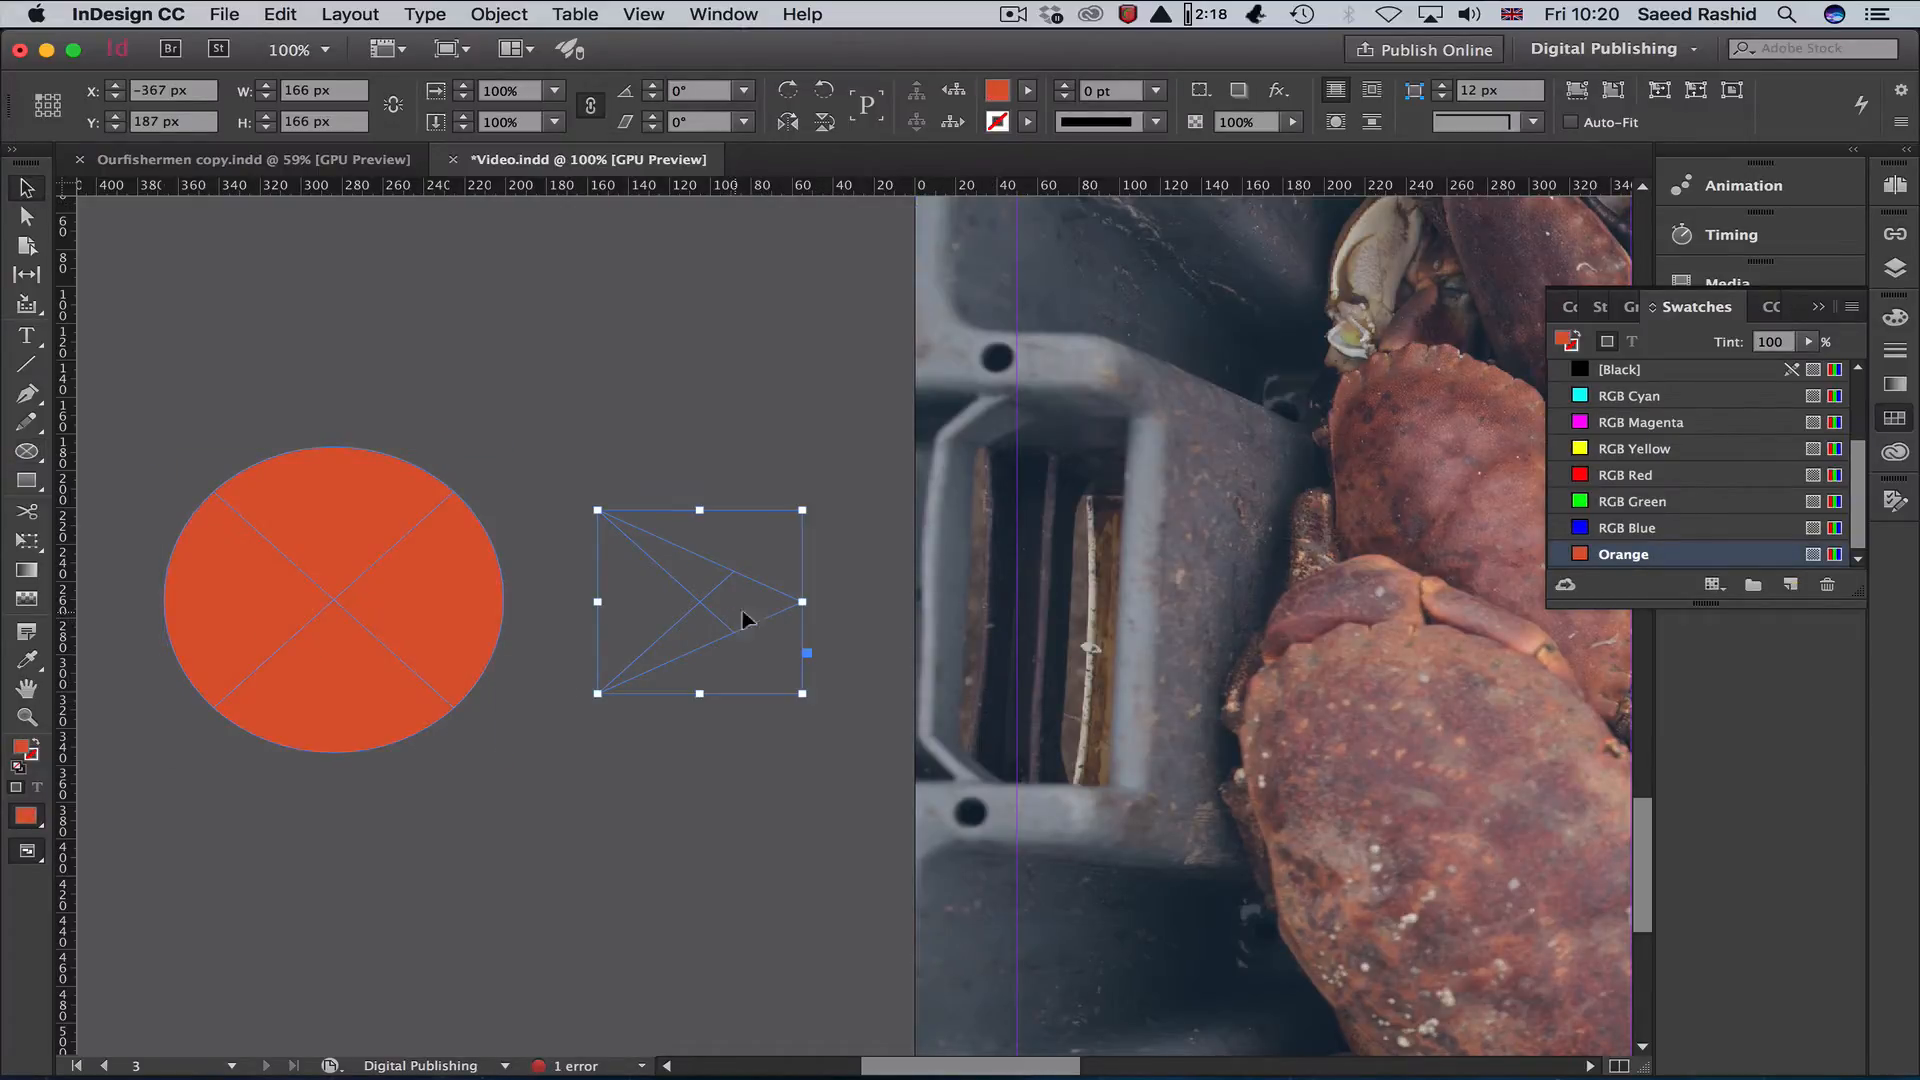
pyautogui.click(1668, 424)
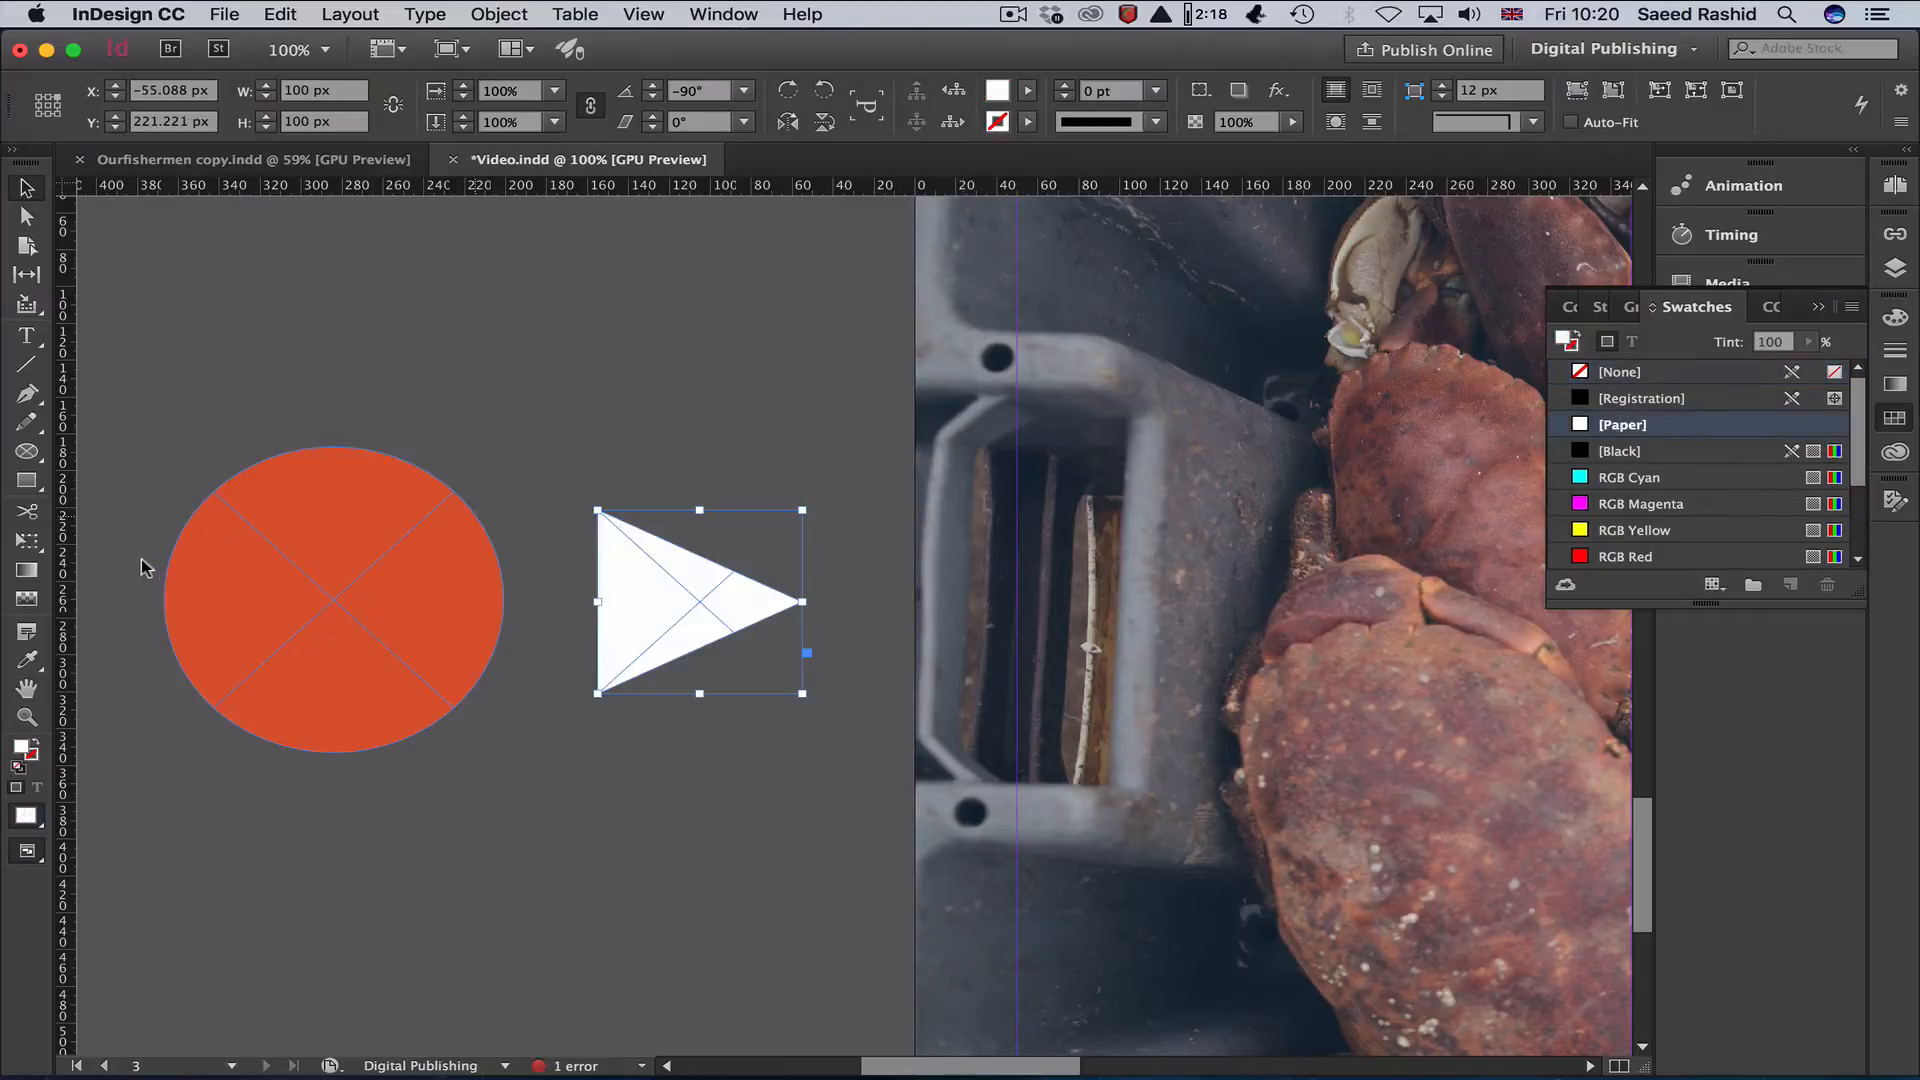
# Shift the orange circle slightly up and left, and bring the white triangle to the front of the stacking order.
pyautogui.moveTo(335, 622)
pyautogui.mouseDown()
pyautogui.moveTo(489, 617)
pyautogui.moveTo(319, 612)
pyautogui.mouseUp()
pyautogui.click(634, 600)
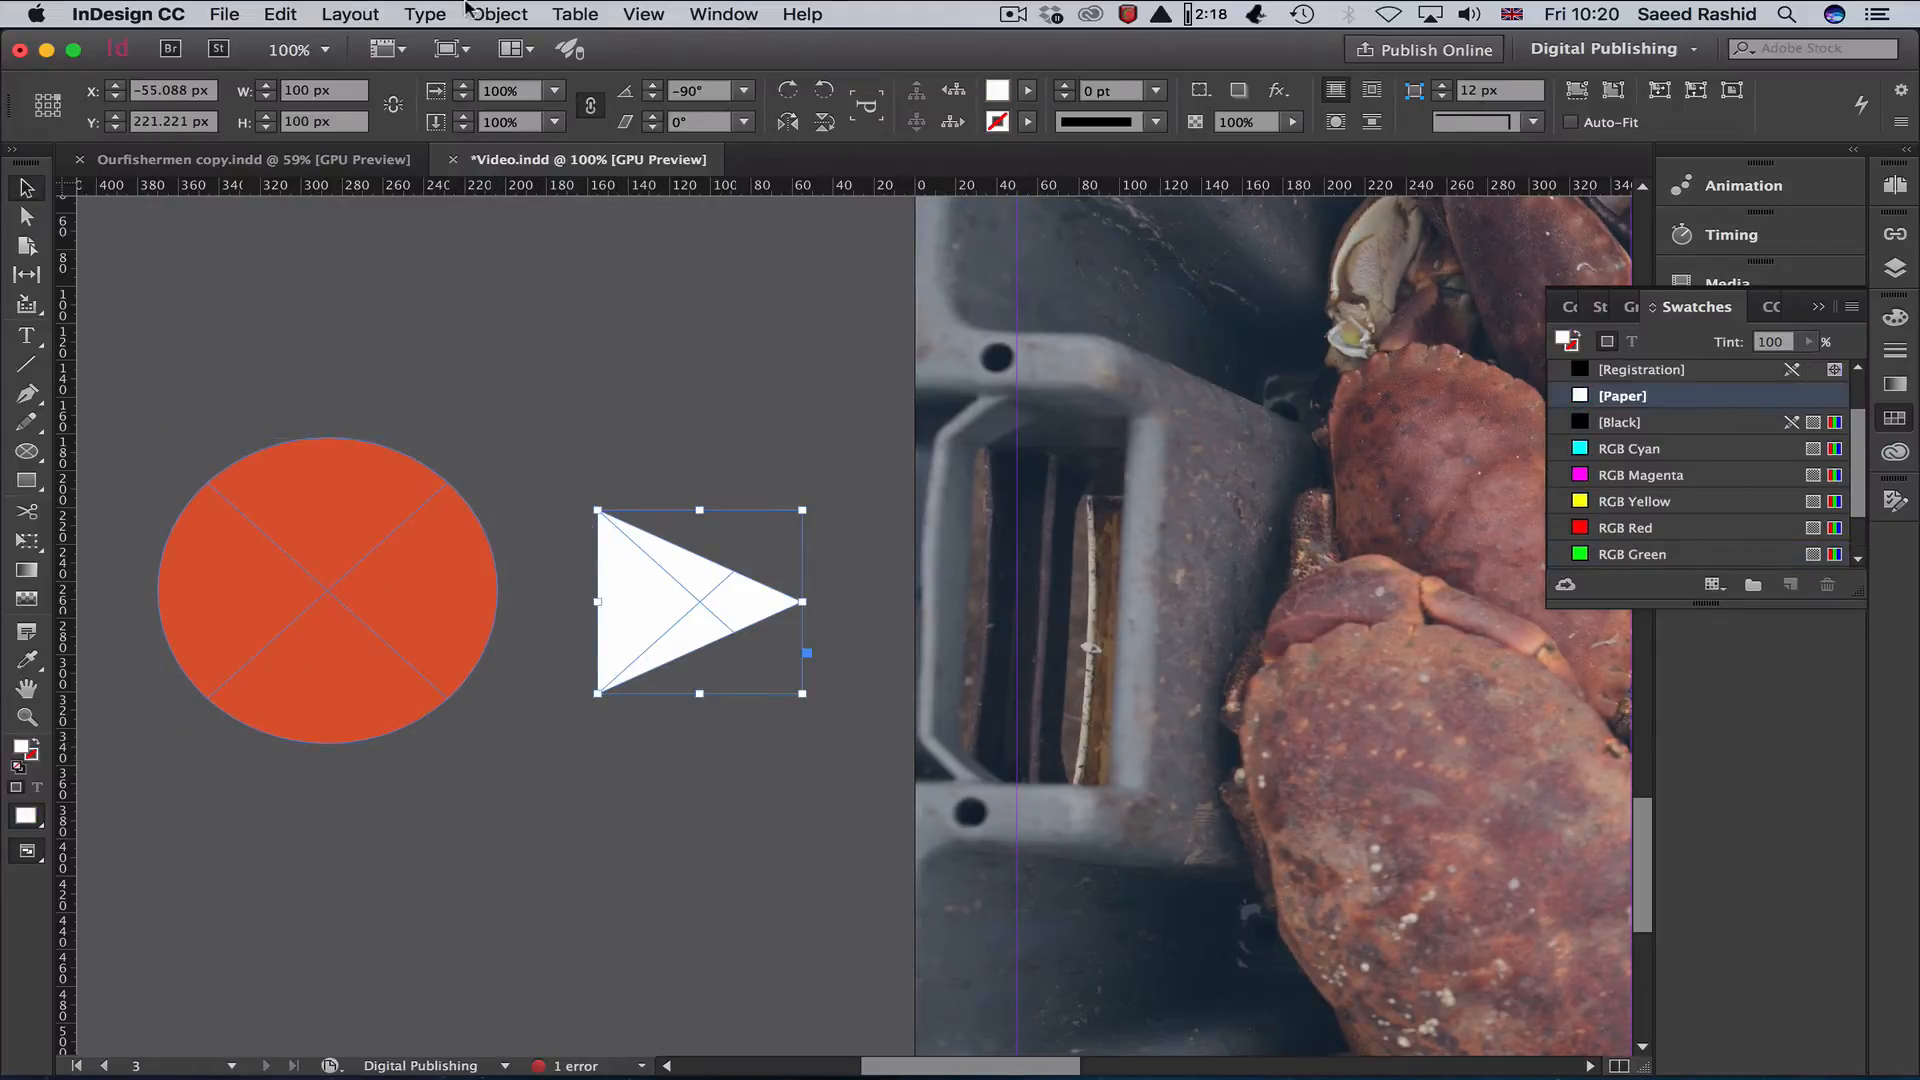
pyautogui.click(482, 12)
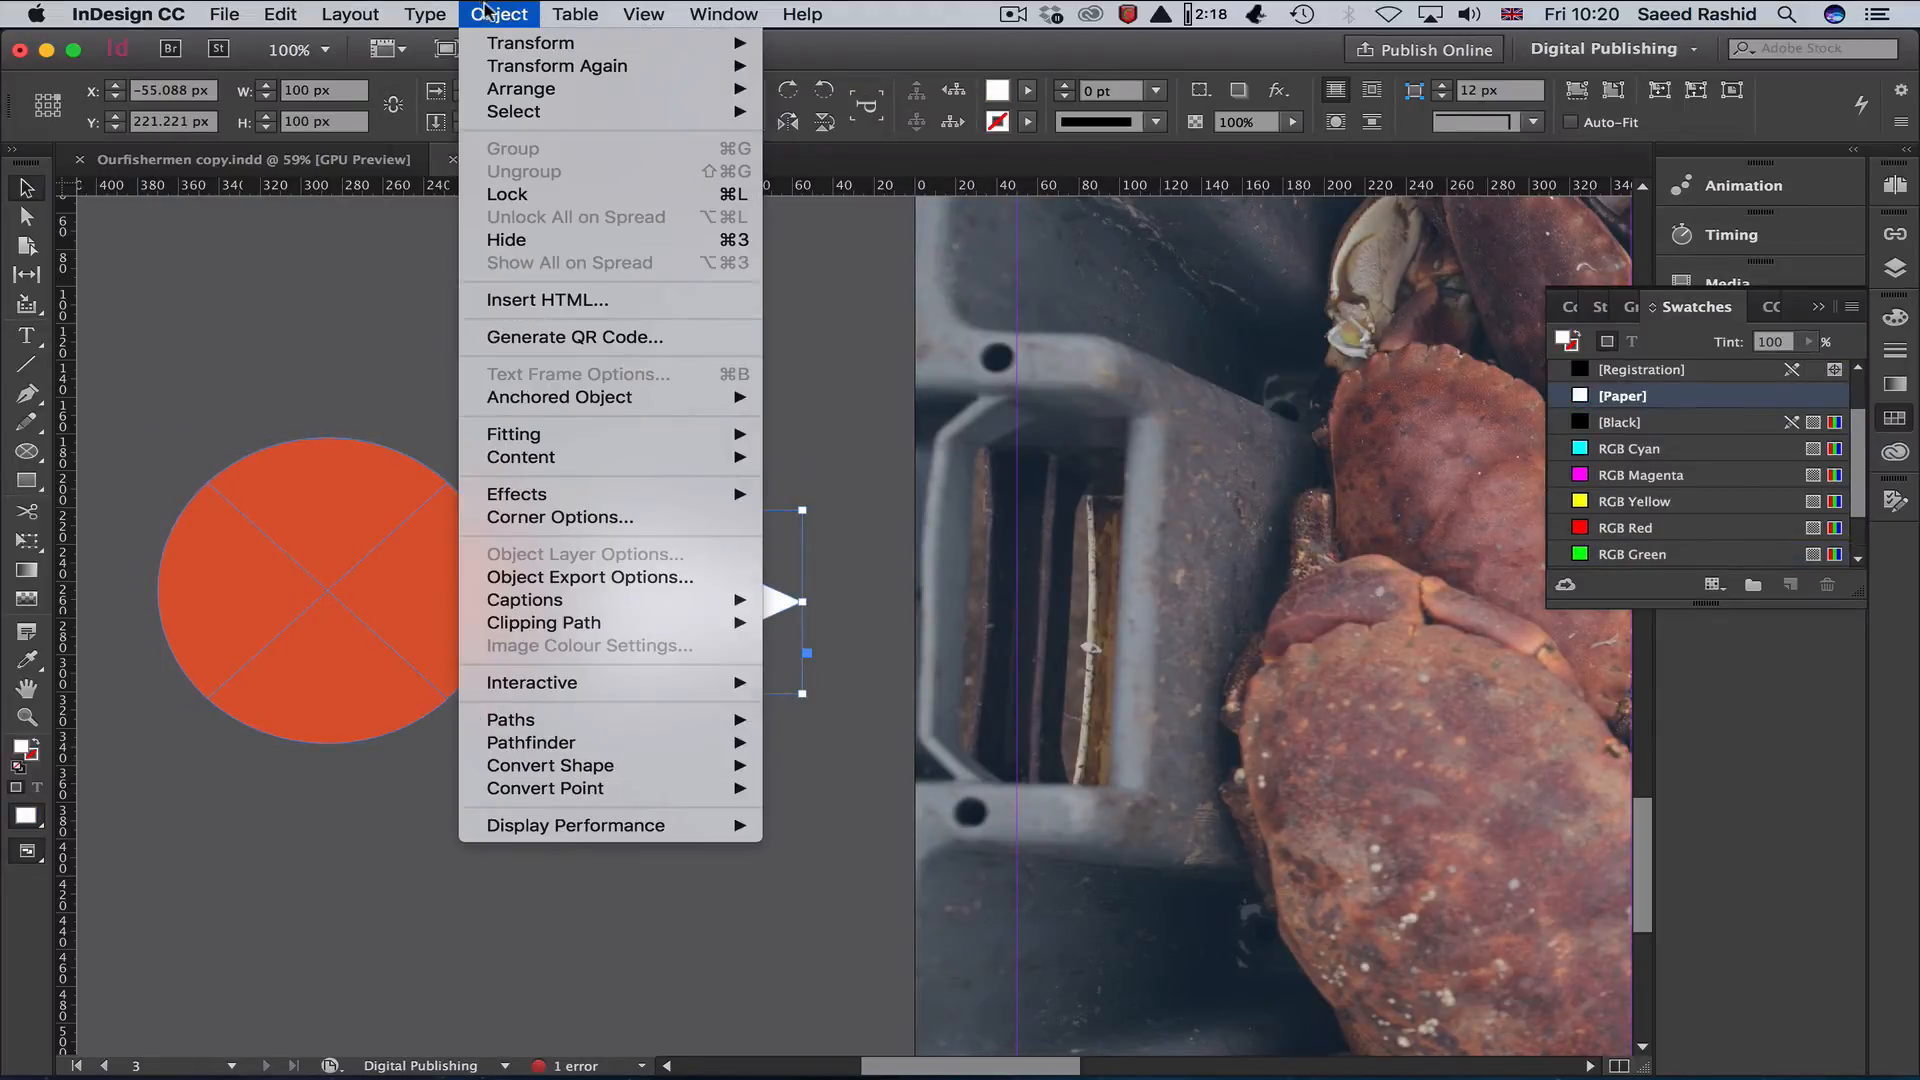
pyautogui.moveTo(560, 88)
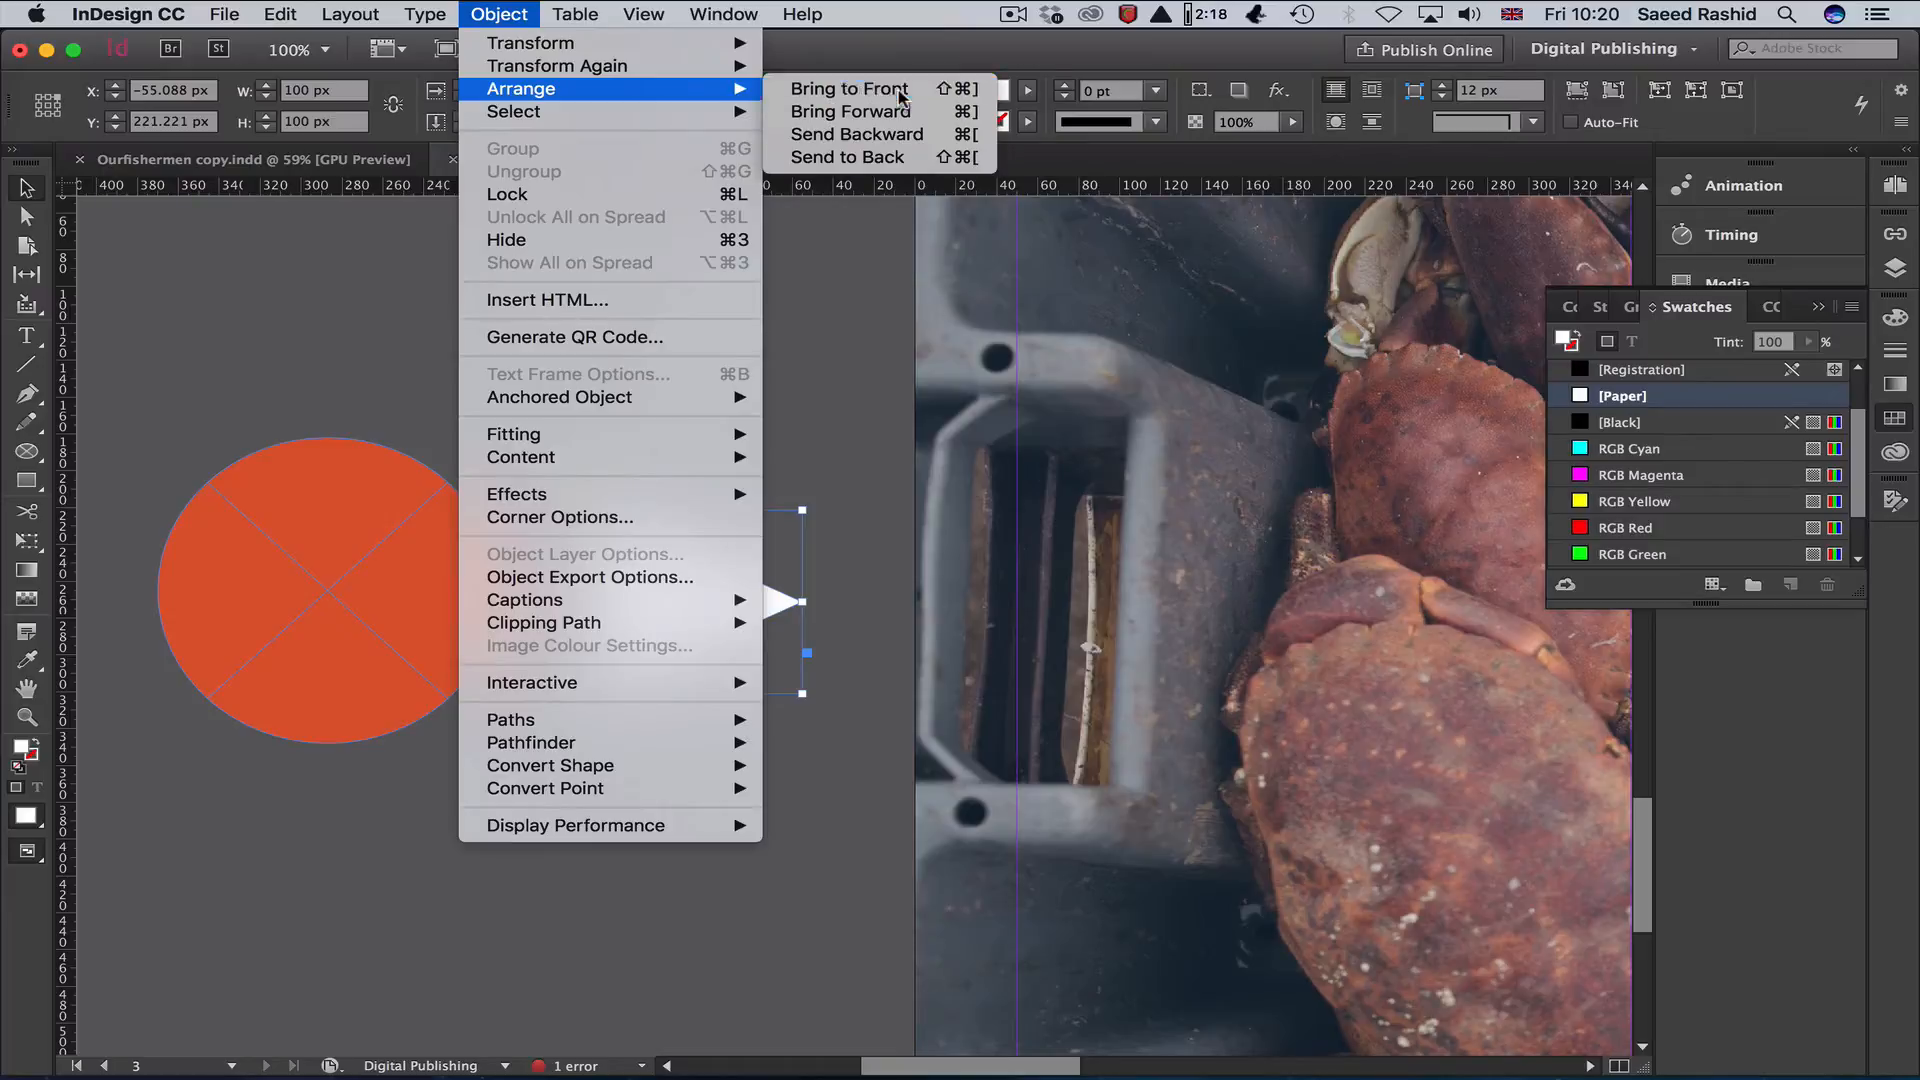
pyautogui.click(850, 88)
# Move the white triangle onto the orange circle and enlarge it proportionally to about 132 px.
pyautogui.moveTo(692, 606); pyautogui.dragTo(296, 584)
pyautogui.press('shift')
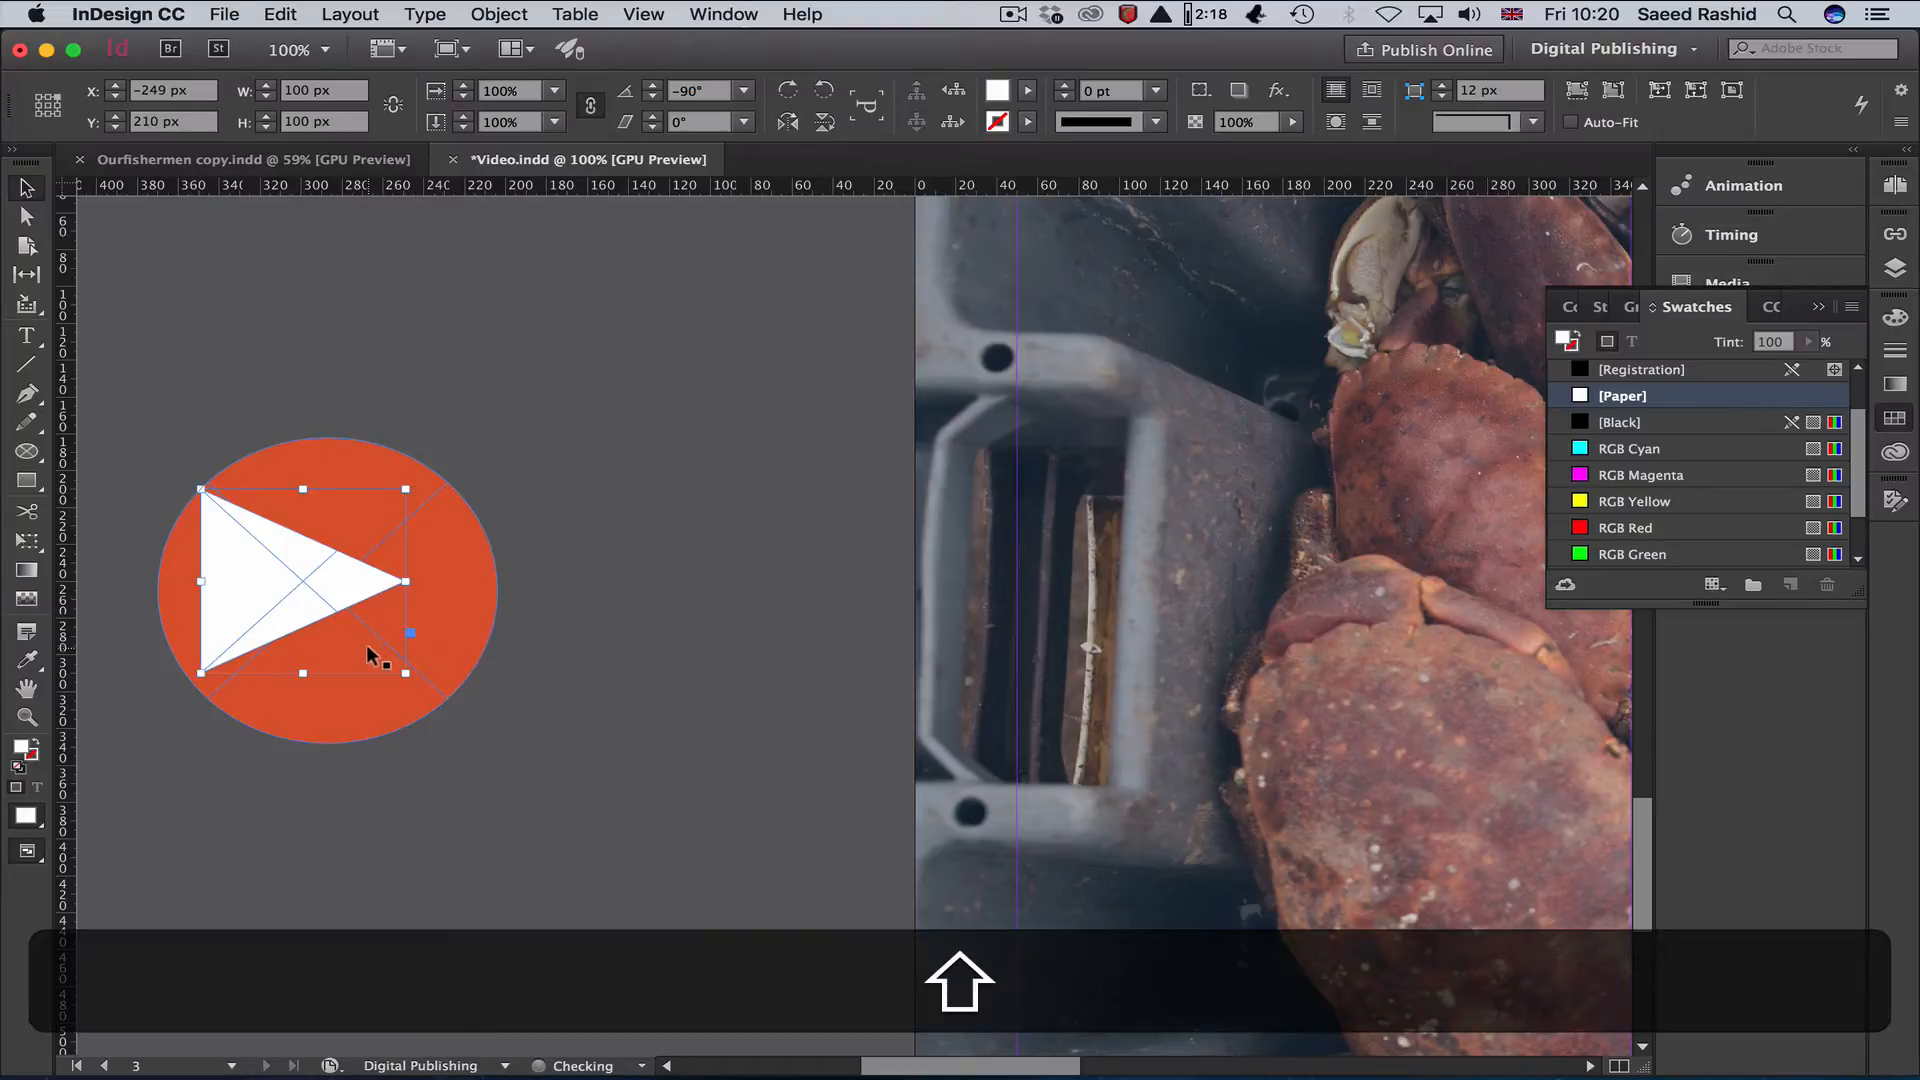
pyautogui.moveTo(406, 672); pyautogui.dragTo(470, 725)
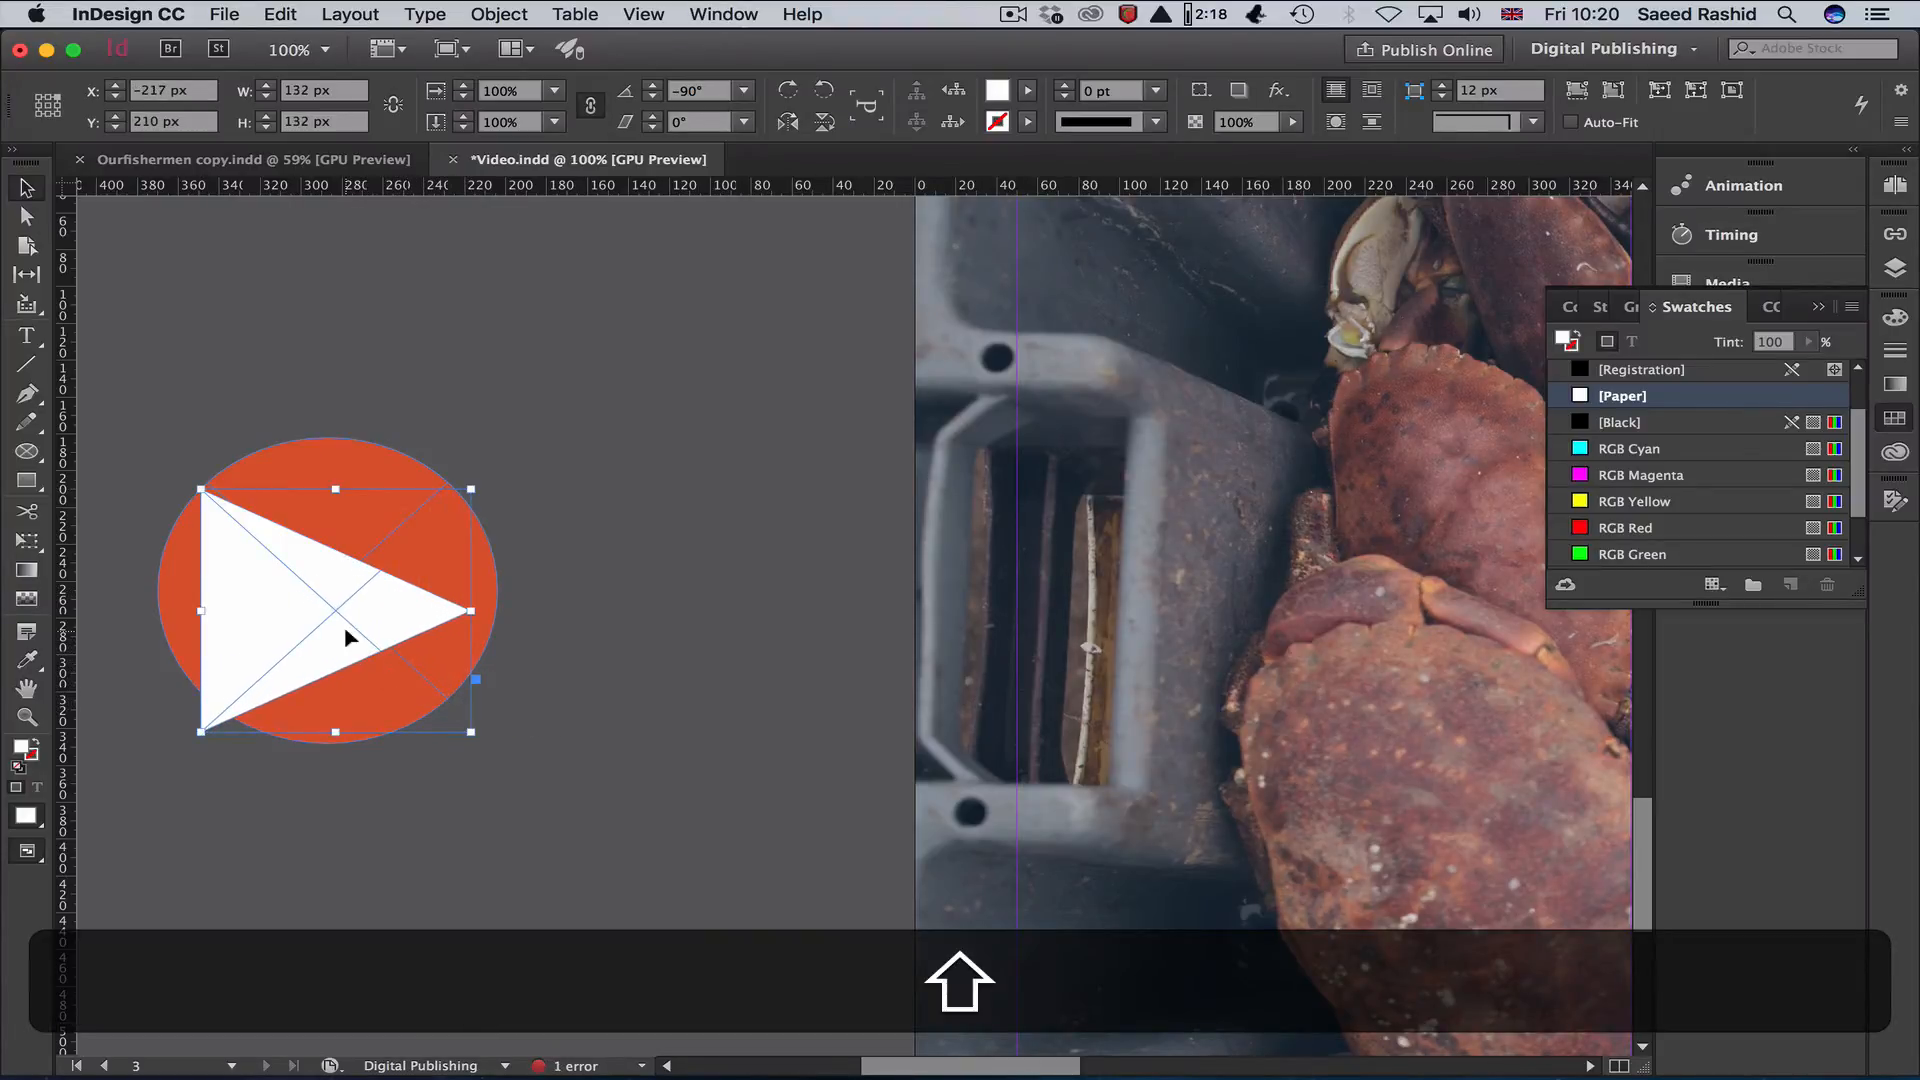
# Shift the white triangle so its tip meets the right edge of the orange circle, and group the two shapes.
pyautogui.moveTo(346, 636); pyautogui.dragTo(373, 615)
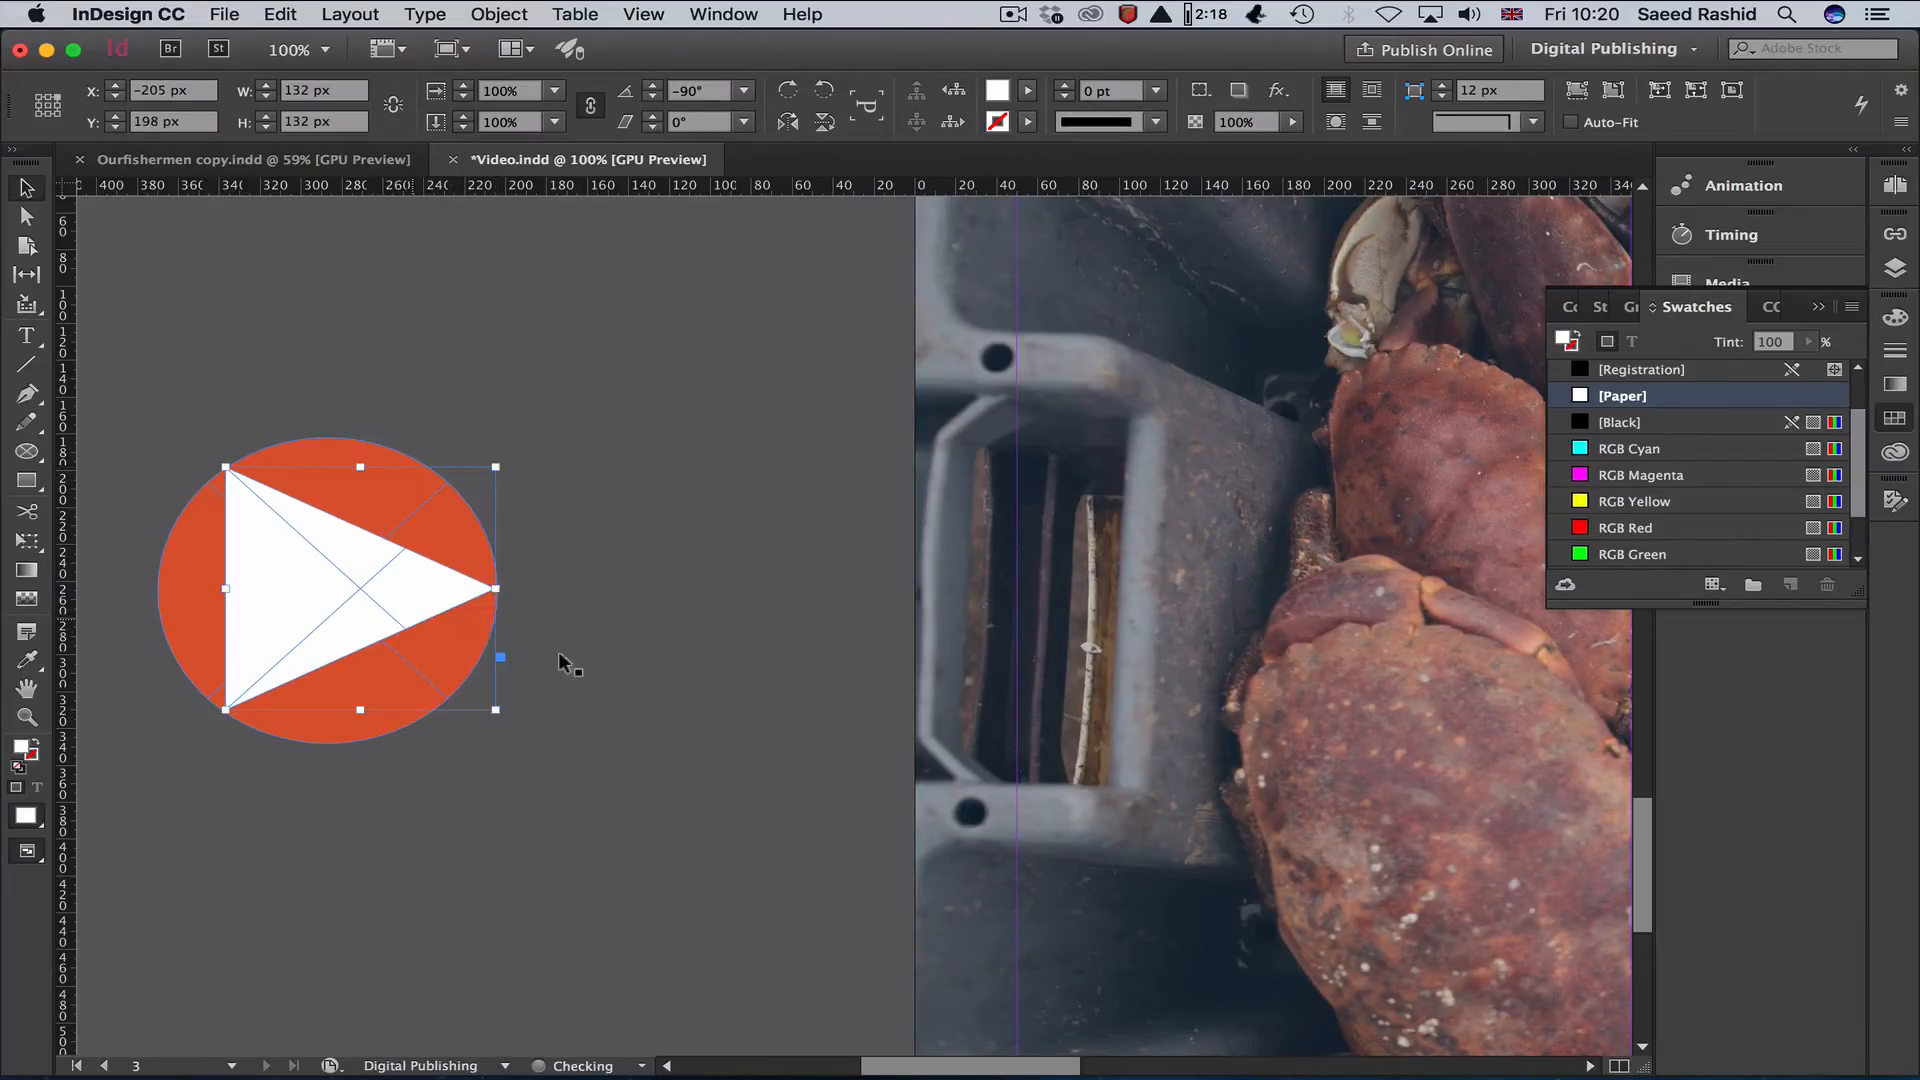
pyautogui.click(719, 760)
pyautogui.moveTo(641, 815); pyautogui.dragTo(158, 416)
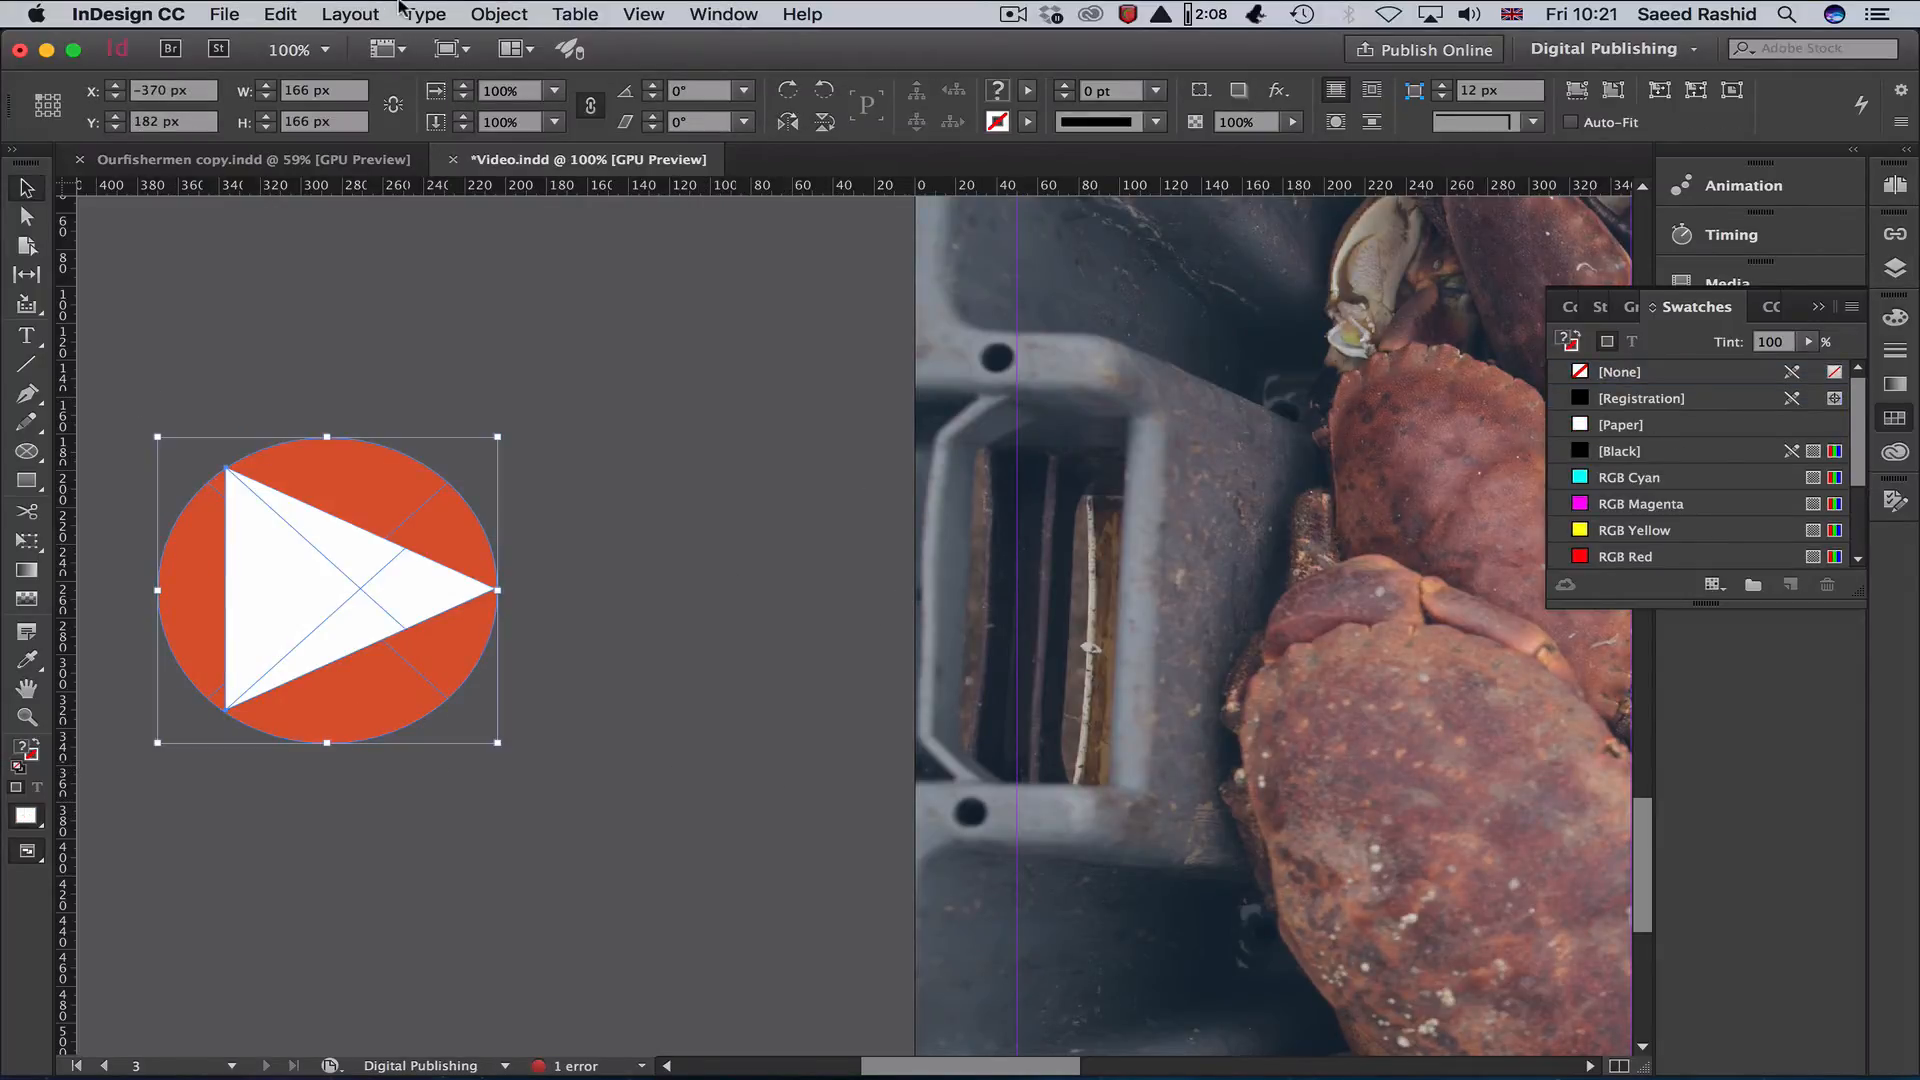
pyautogui.click(359, 14)
pyautogui.moveTo(425, 10)
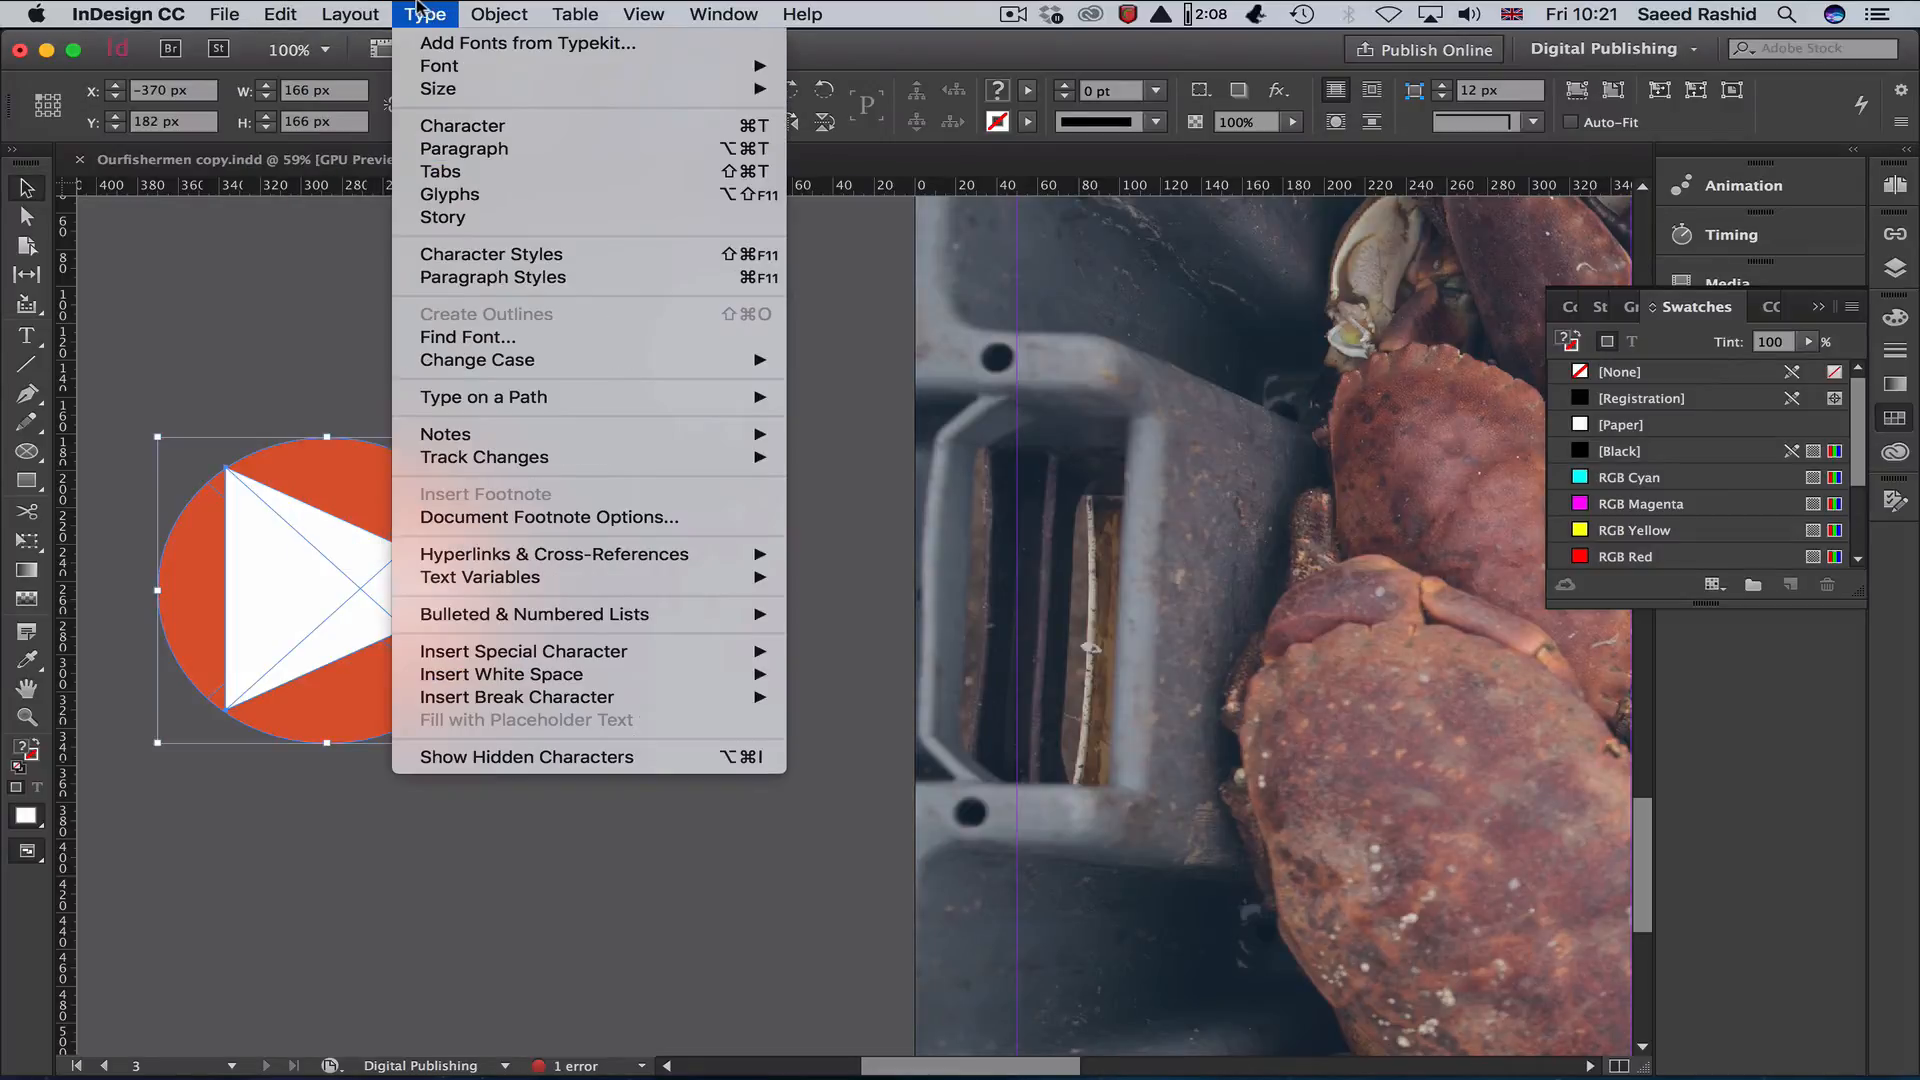
pyautogui.moveTo(499, 14)
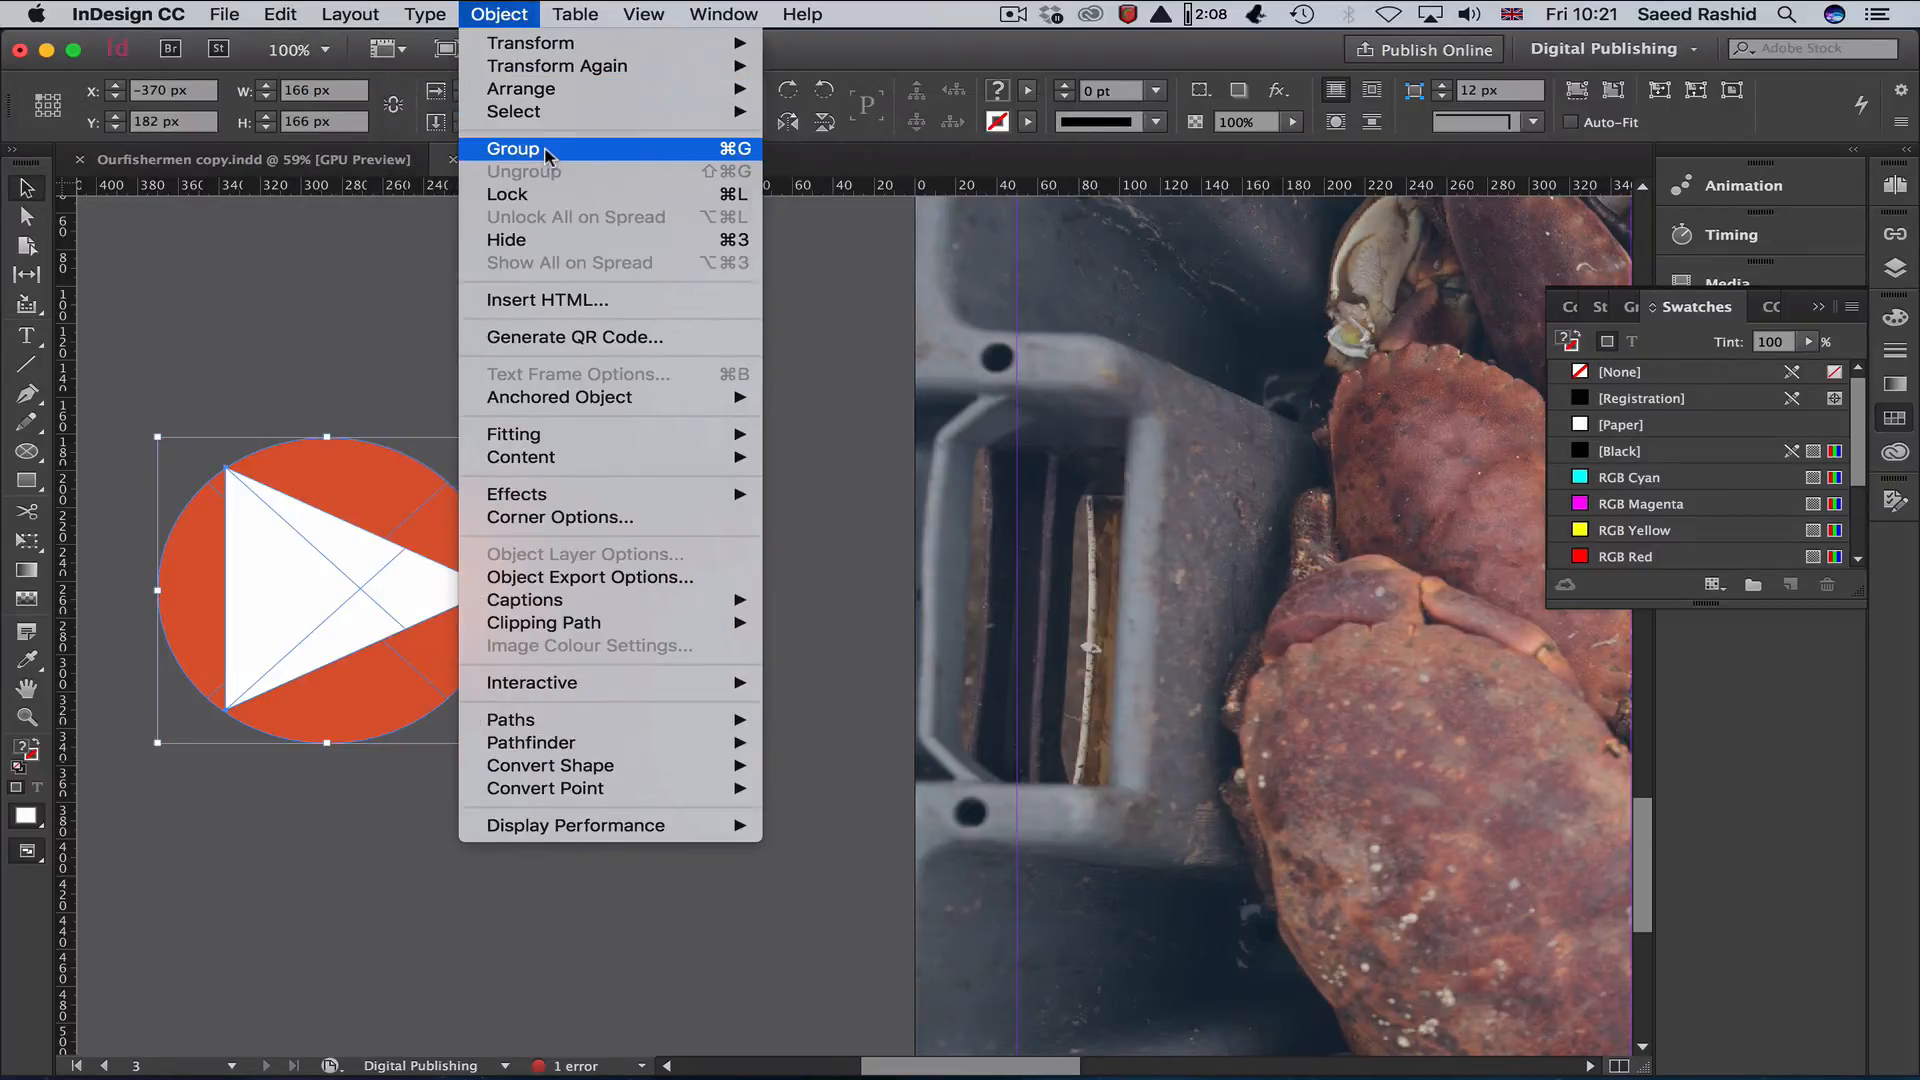
pyautogui.click(530, 148)
# Move the arrow group over the right side of the crab photo and scale it down to about 51 × 53 px.
pyautogui.press('super+minus')
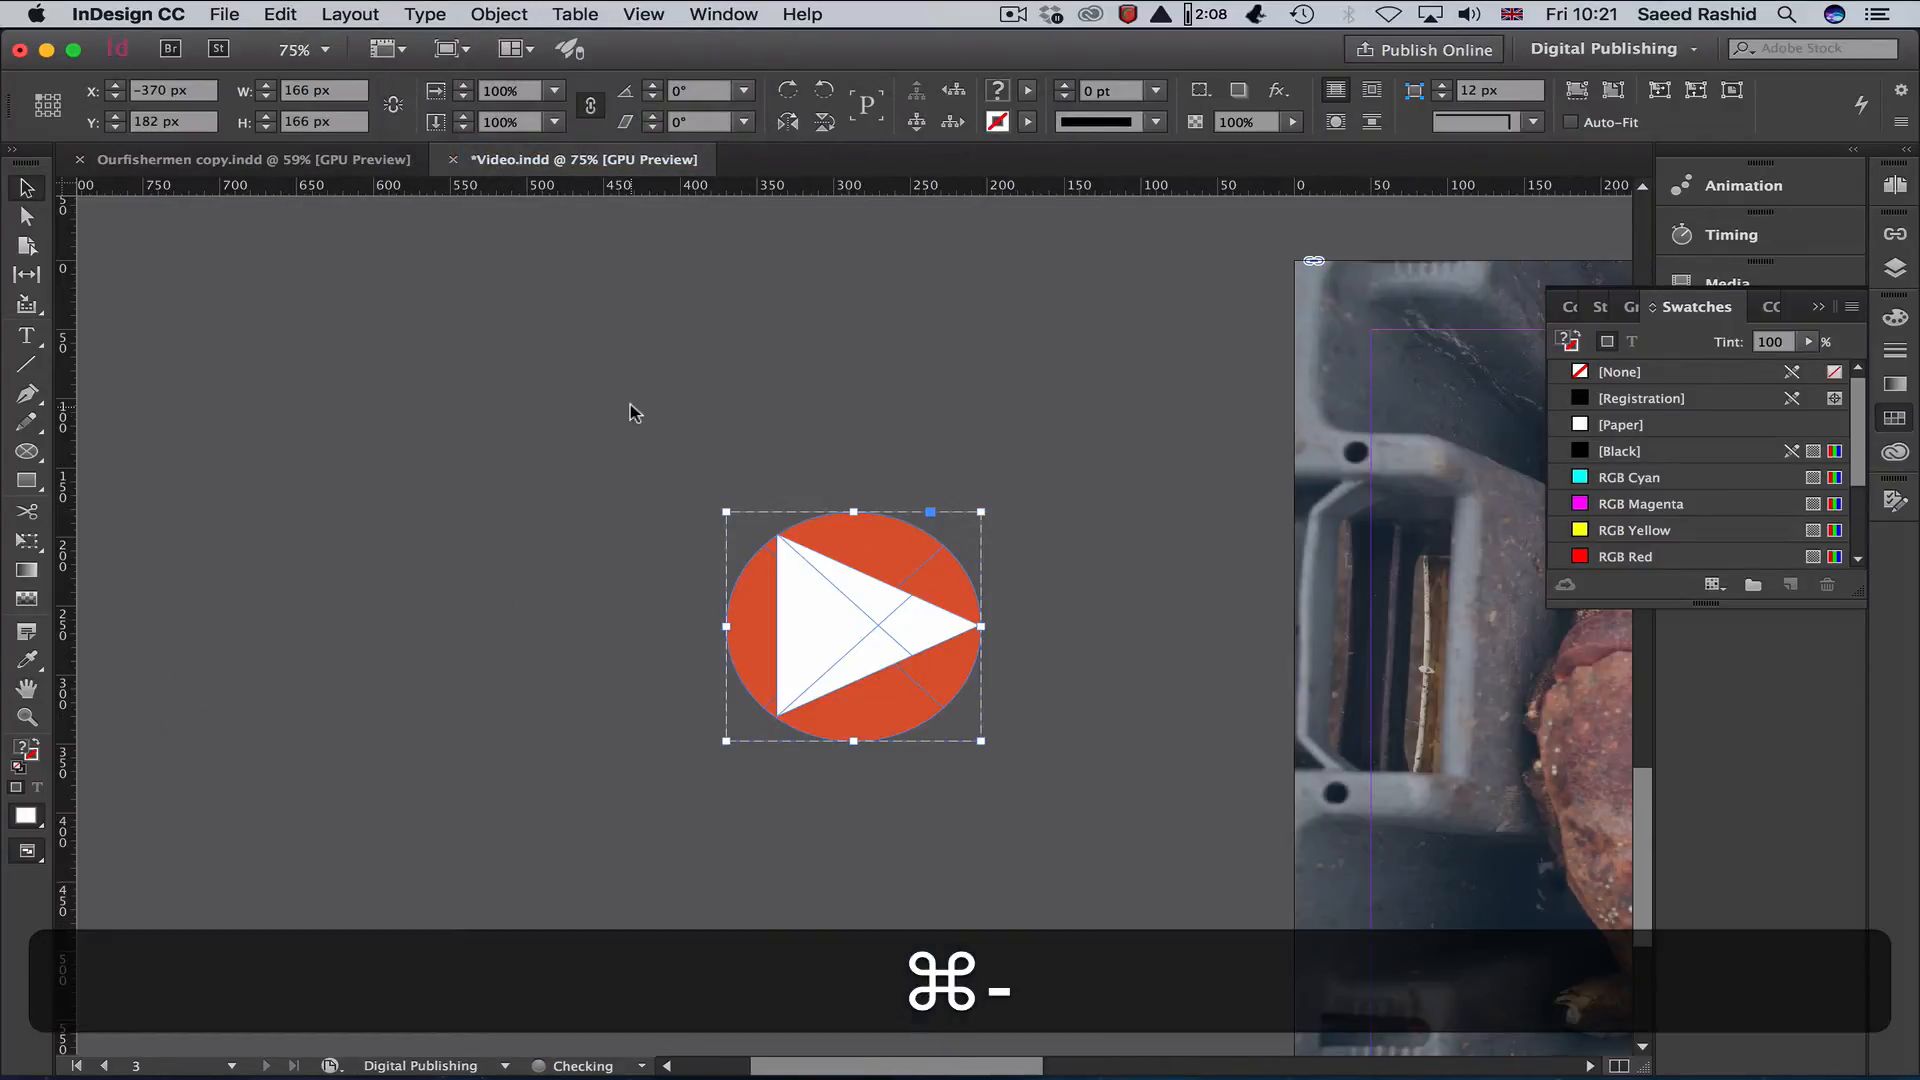
pyautogui.press('super+minus')
pyautogui.press('space')
pyautogui.moveTo(1080, 677); pyautogui.dragTo(398, 628)
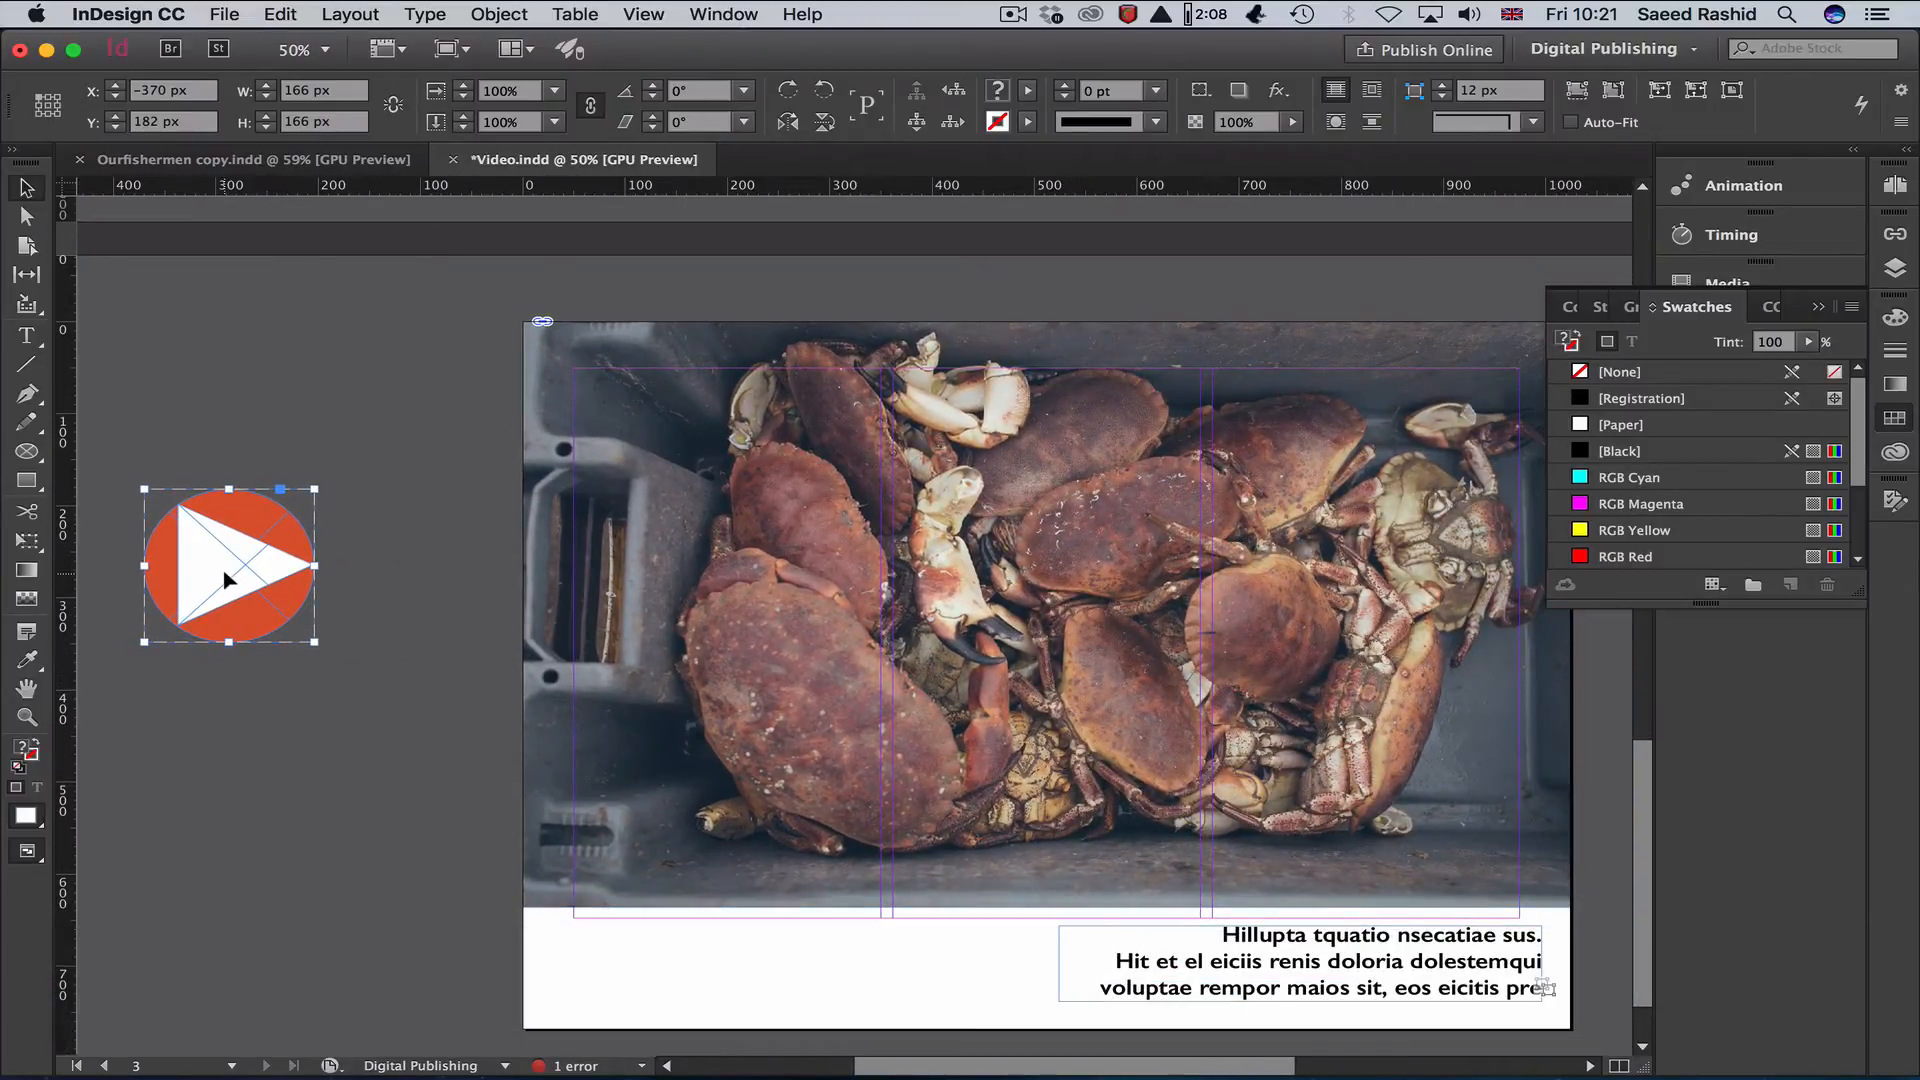
pyautogui.moveTo(224, 568); pyautogui.dragTo(1463, 640)
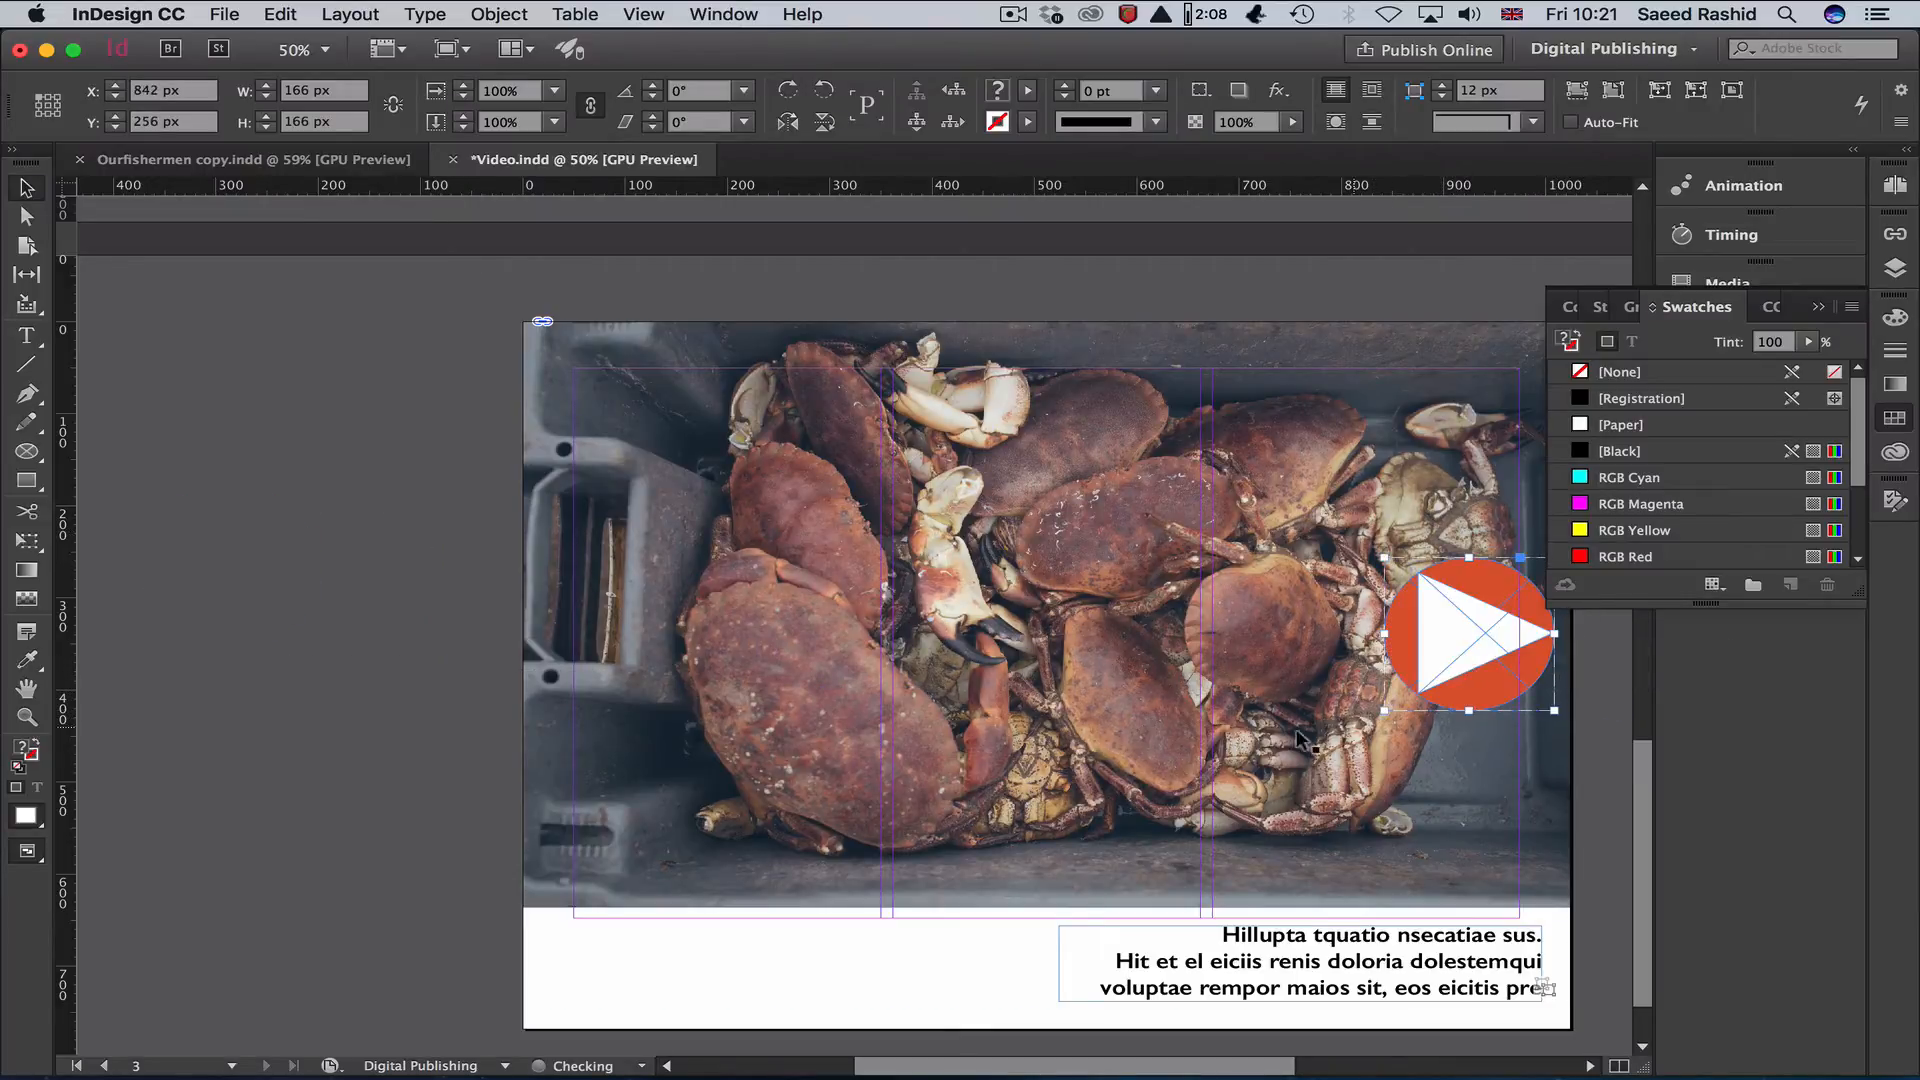
pyautogui.press('space')
pyautogui.moveTo(1318, 755); pyautogui.dragTo(1258, 650)
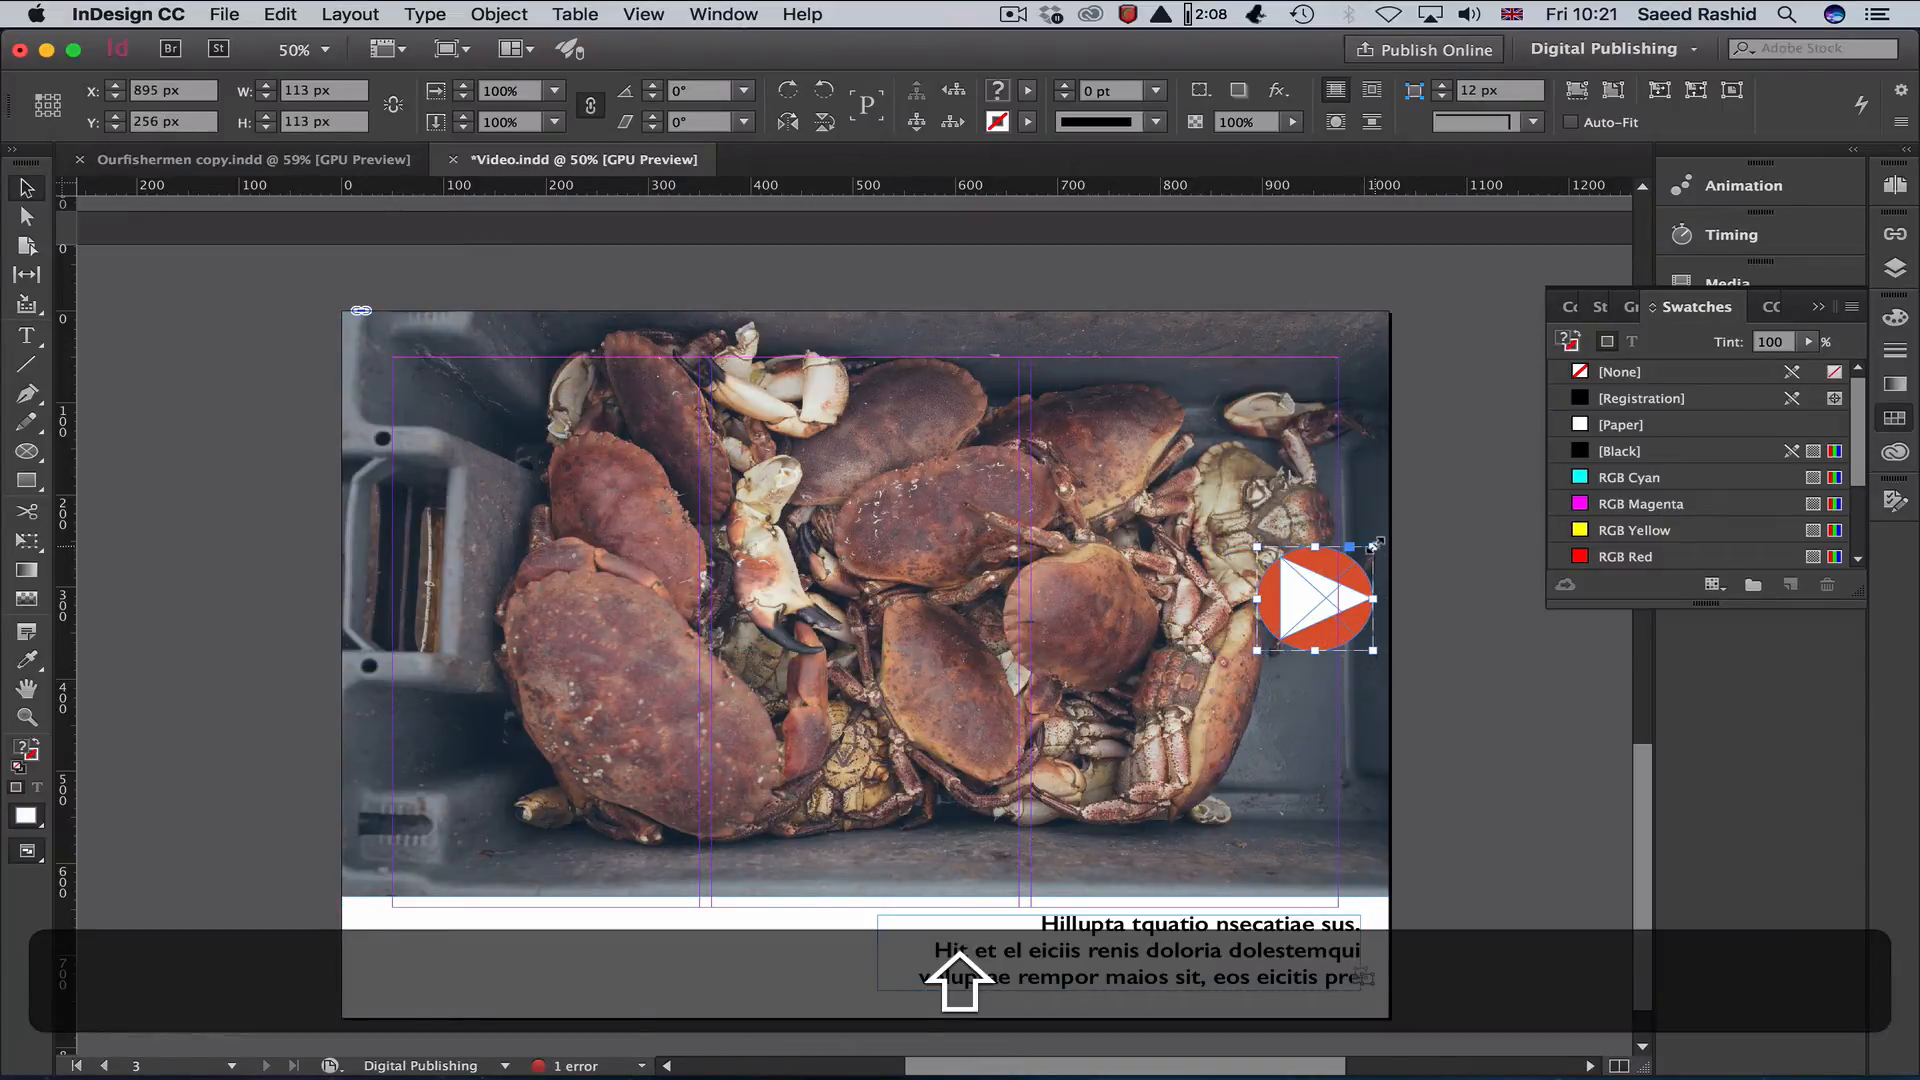
pyautogui.moveTo(1373, 546); pyautogui.dragTo(1349, 617)
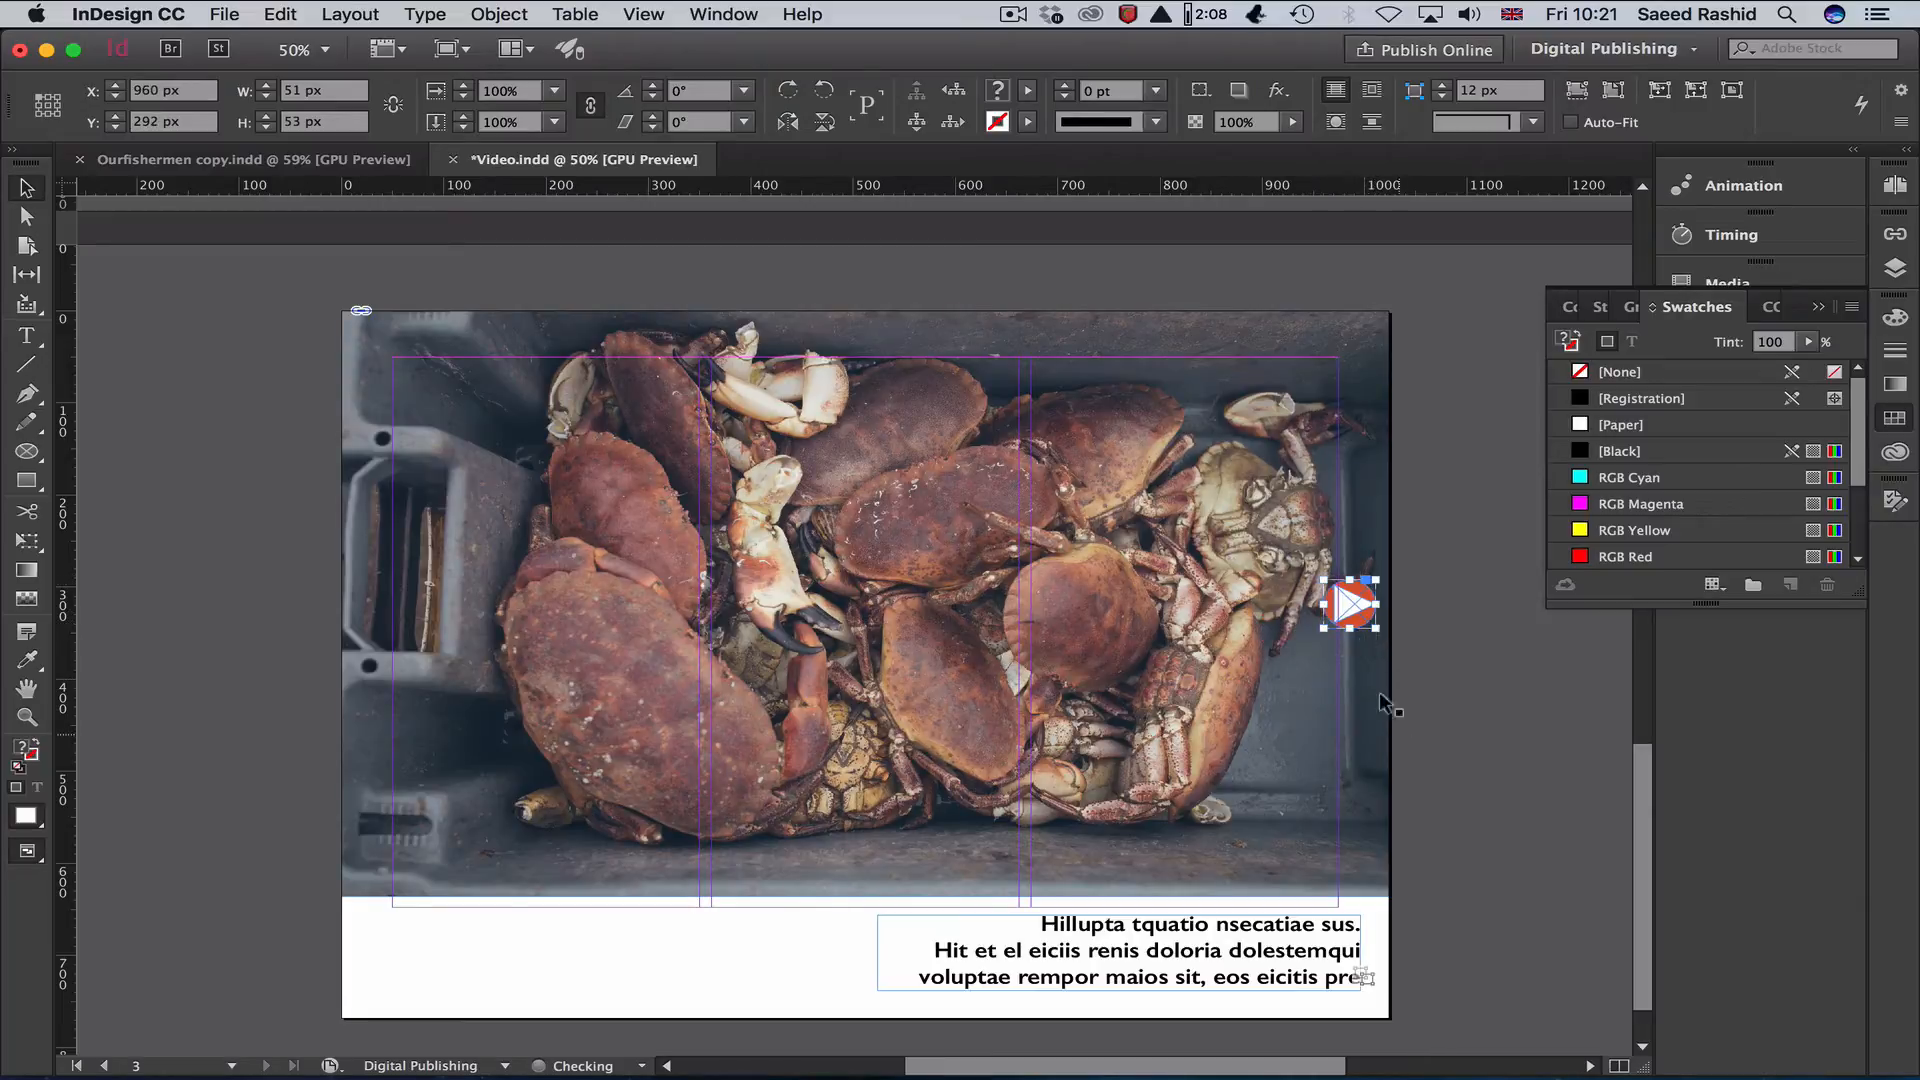
# Duplicate the arrow group to the photo's left side, level with the original, and rotate the copy 180° so it points left.
pyautogui.press('alt')
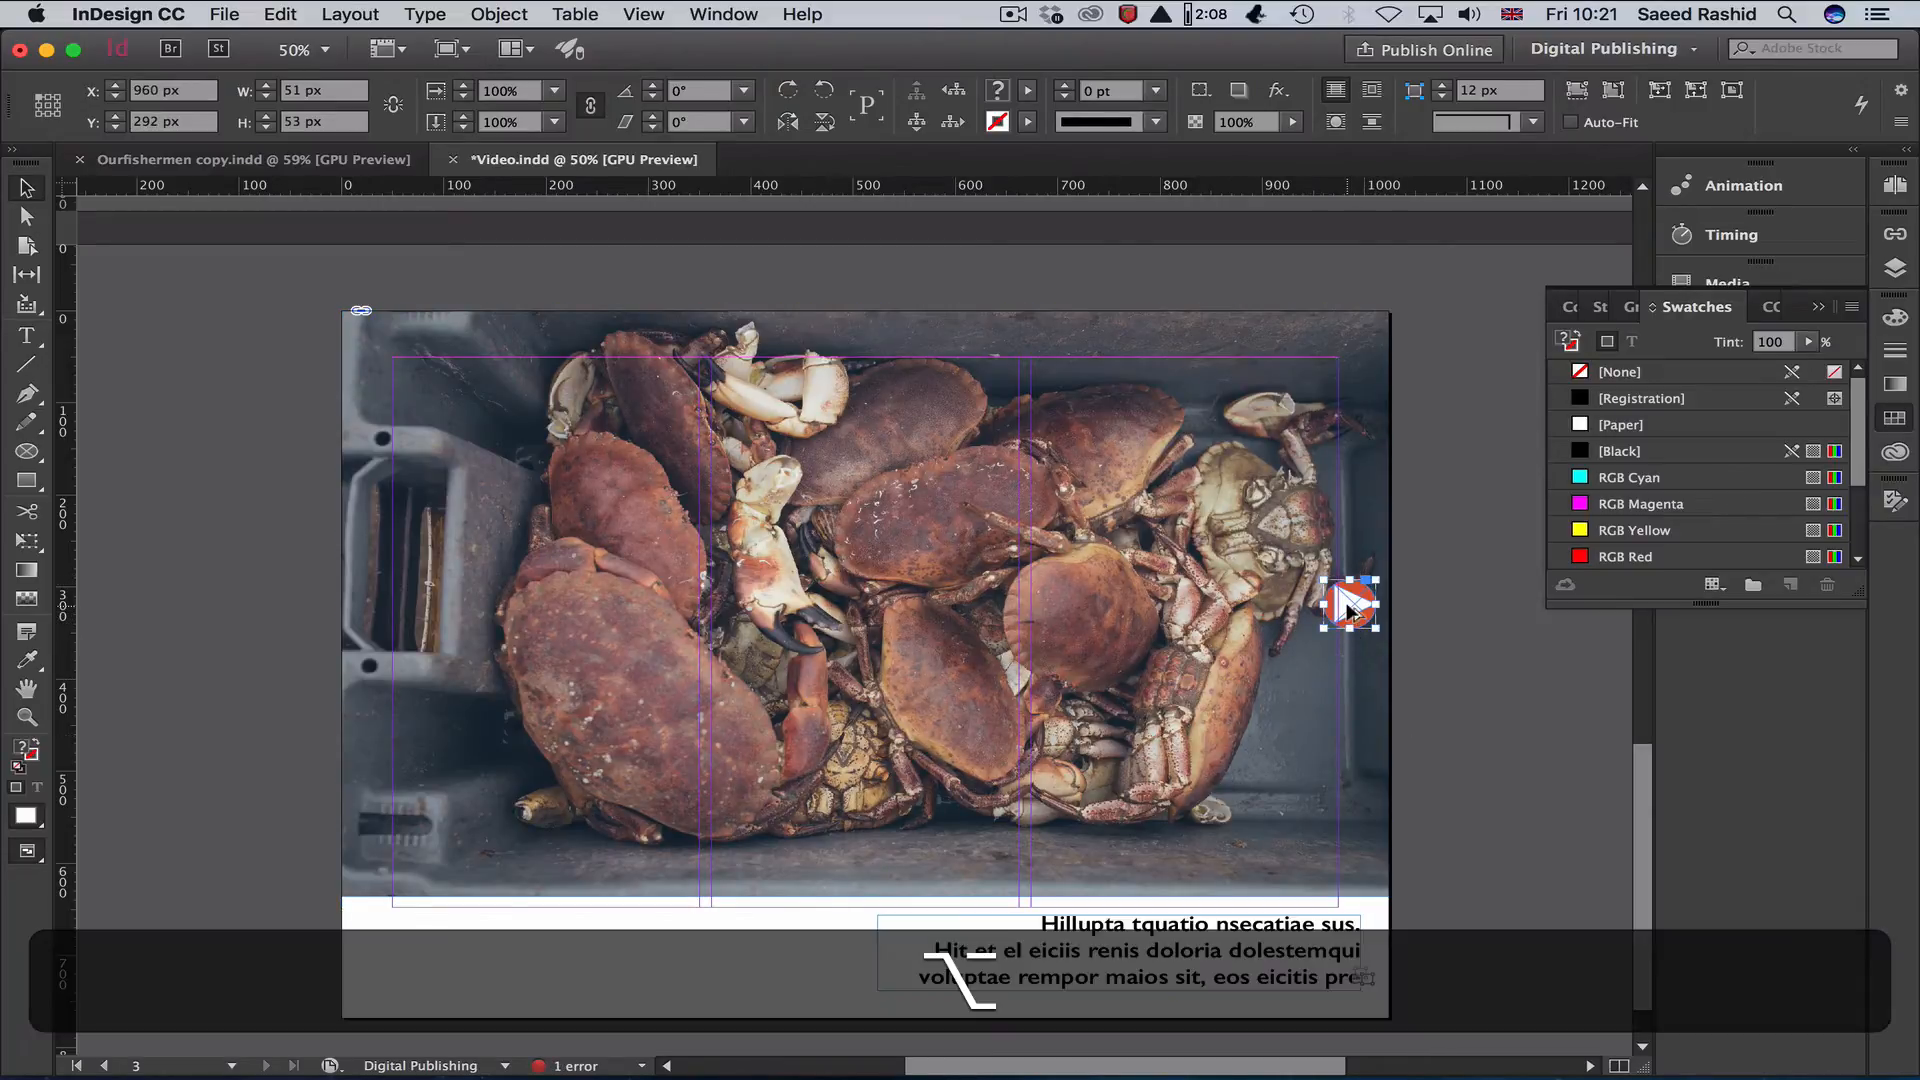
pyautogui.moveTo(1349, 607); pyautogui.dragTo(397, 606)
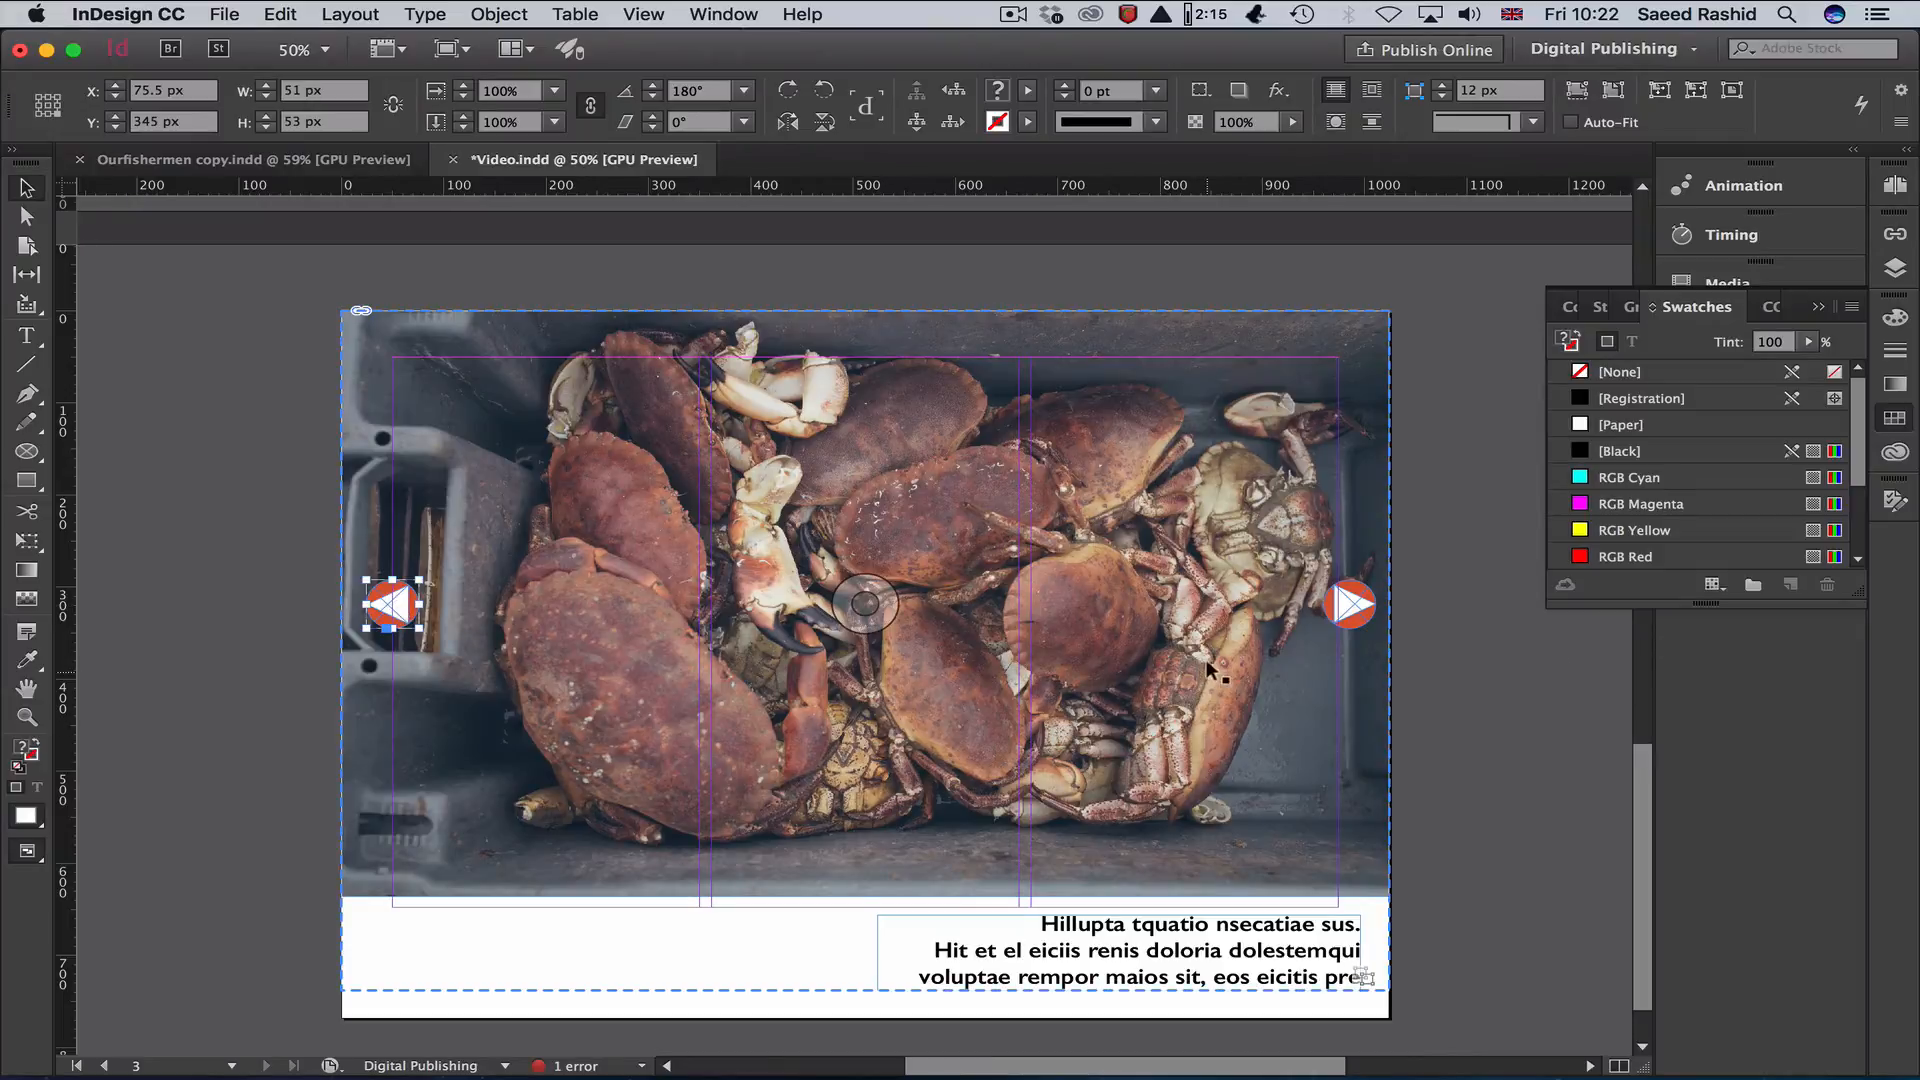
# Convert the right arrow group into a button with a Go To Next State action on release or tap.
pyautogui.click(1350, 604)
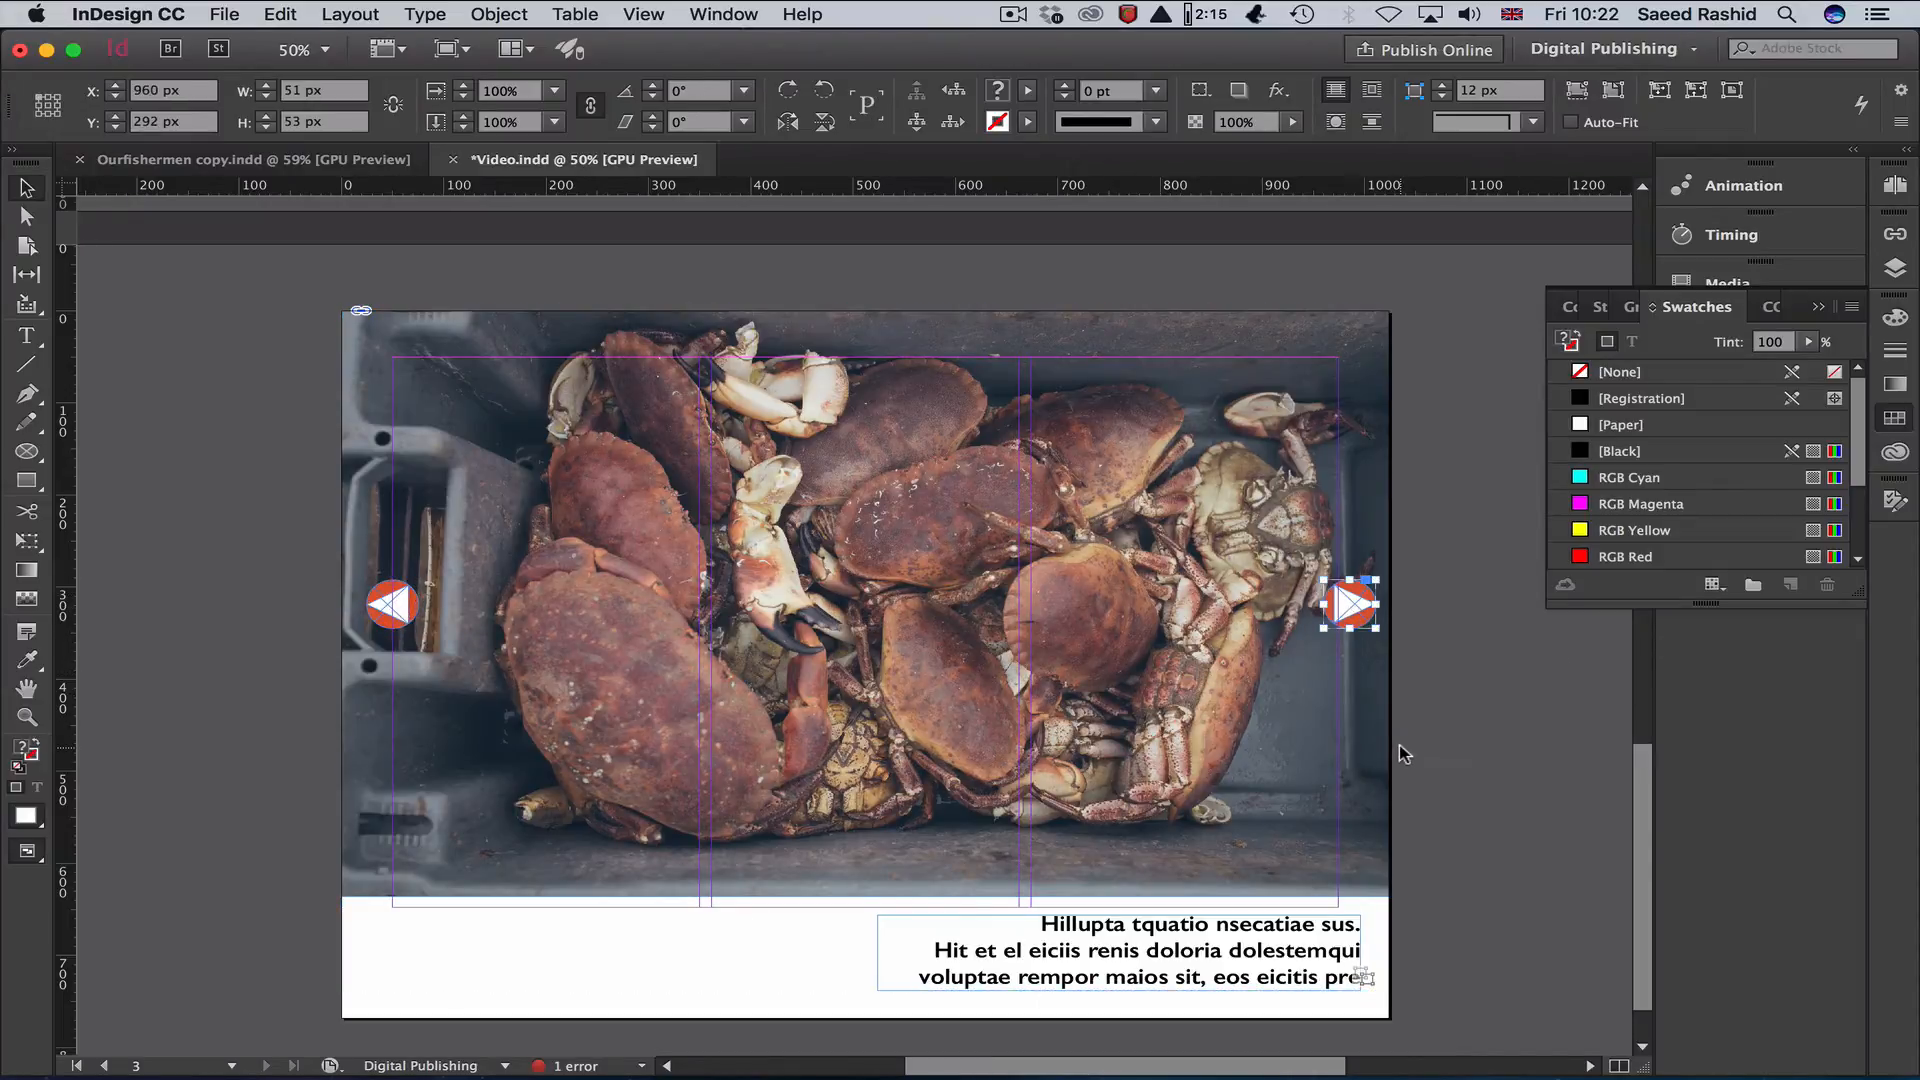
pyautogui.click(1818, 309)
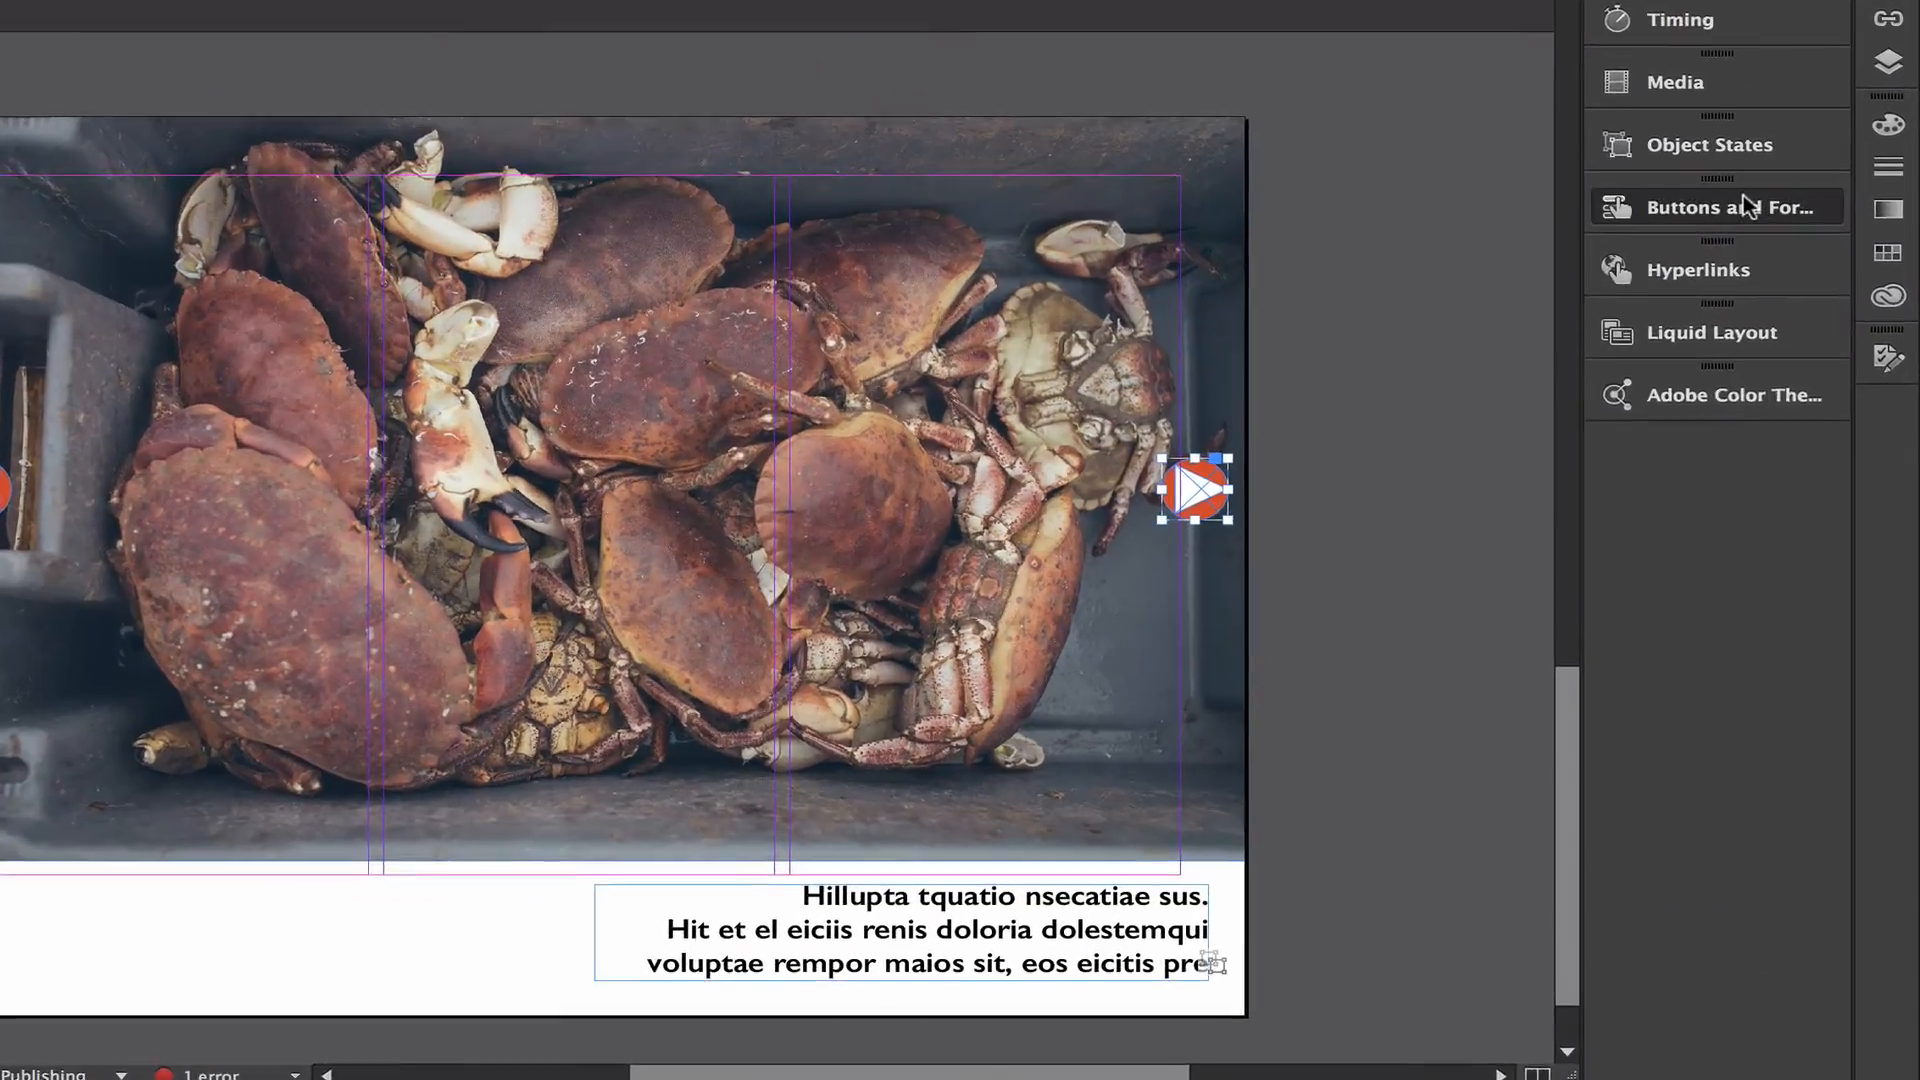
pyautogui.click(1742, 205)
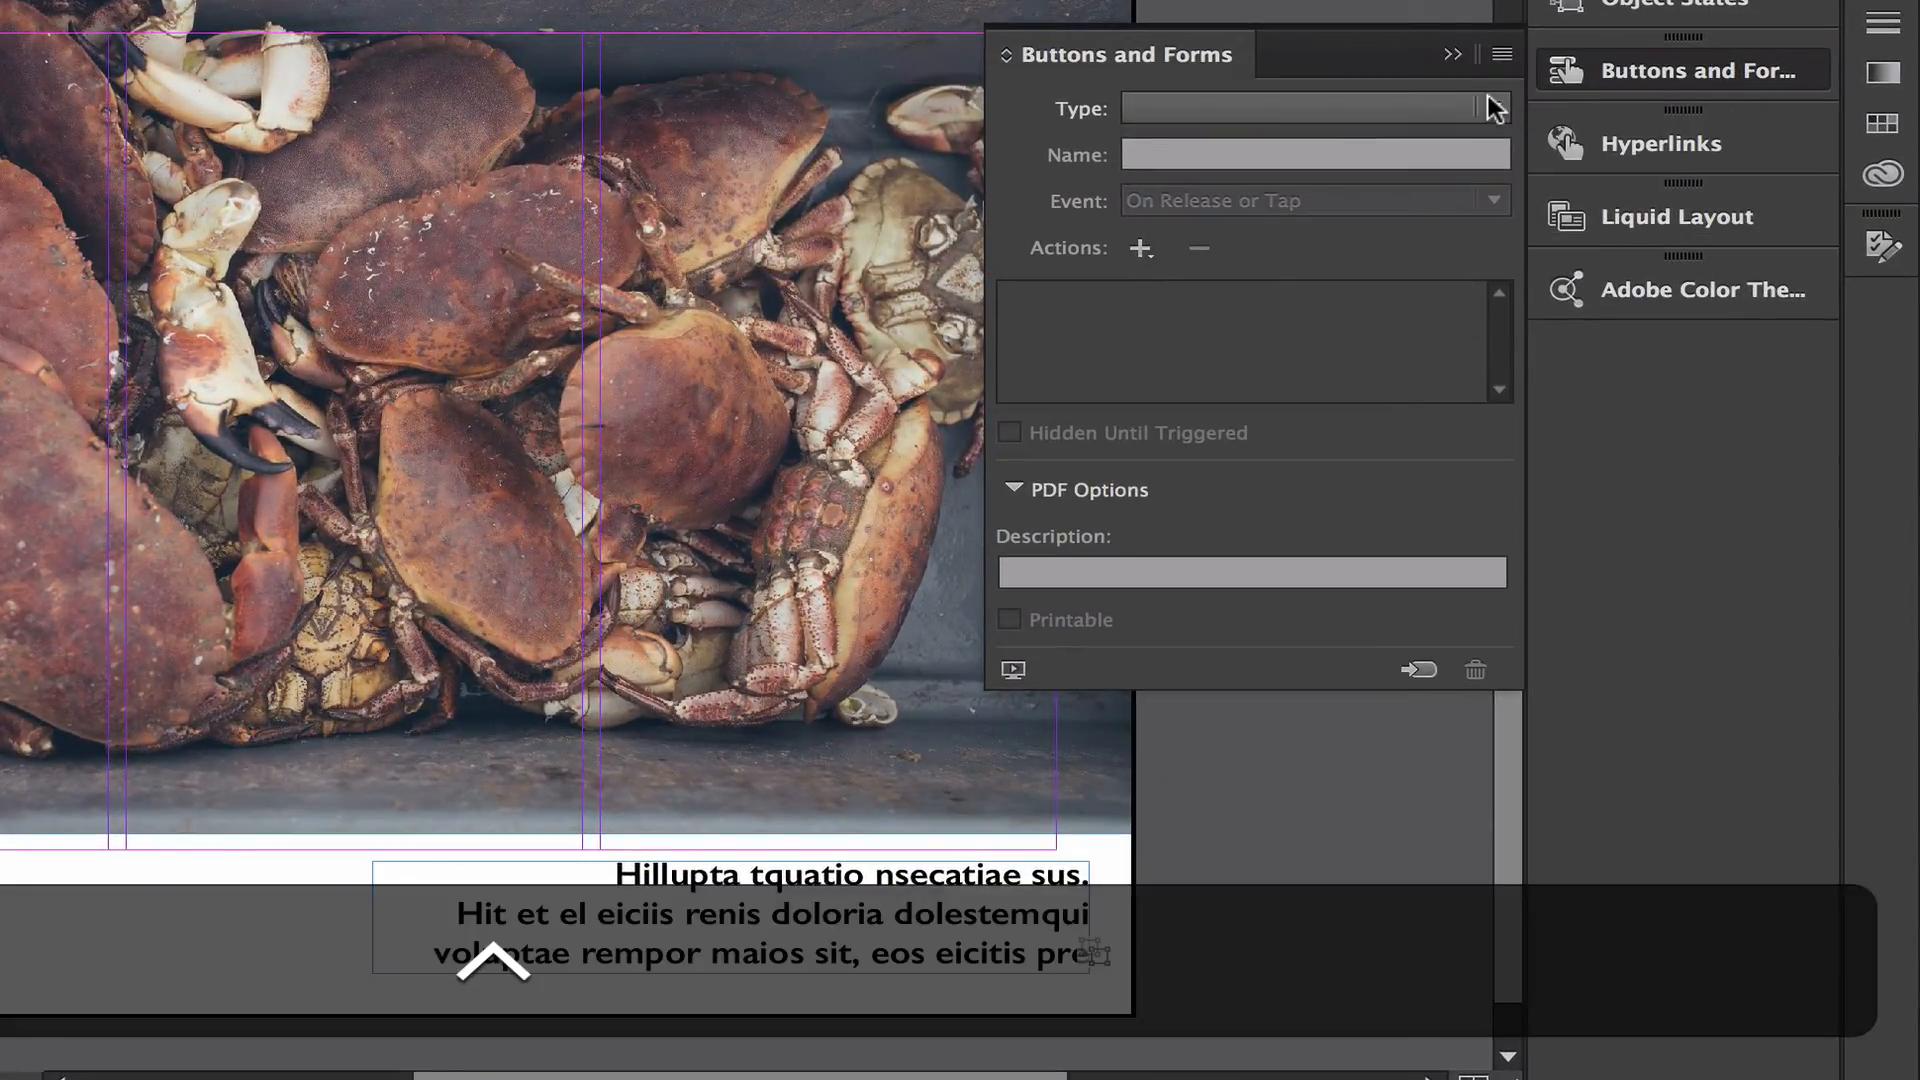
pyautogui.click(1489, 104)
pyautogui.click(1442, 146)
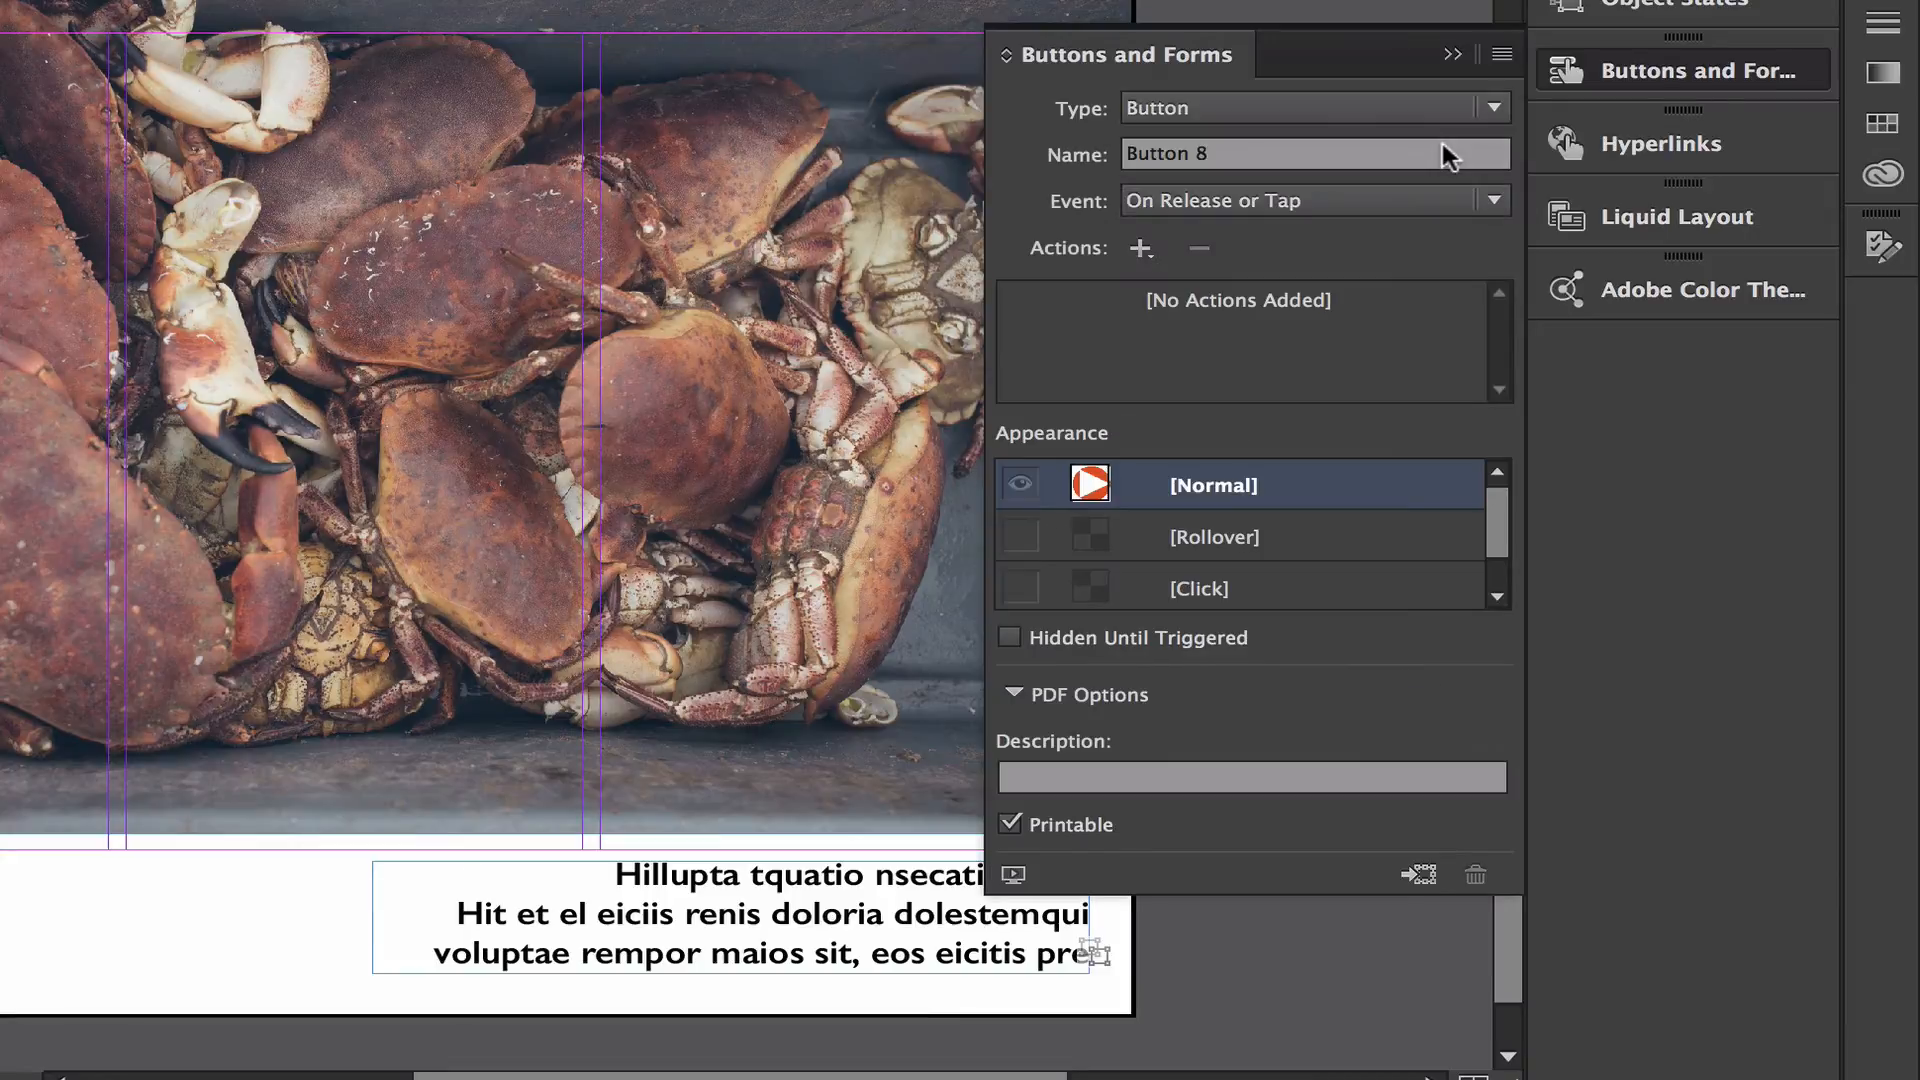
pyautogui.click(1141, 249)
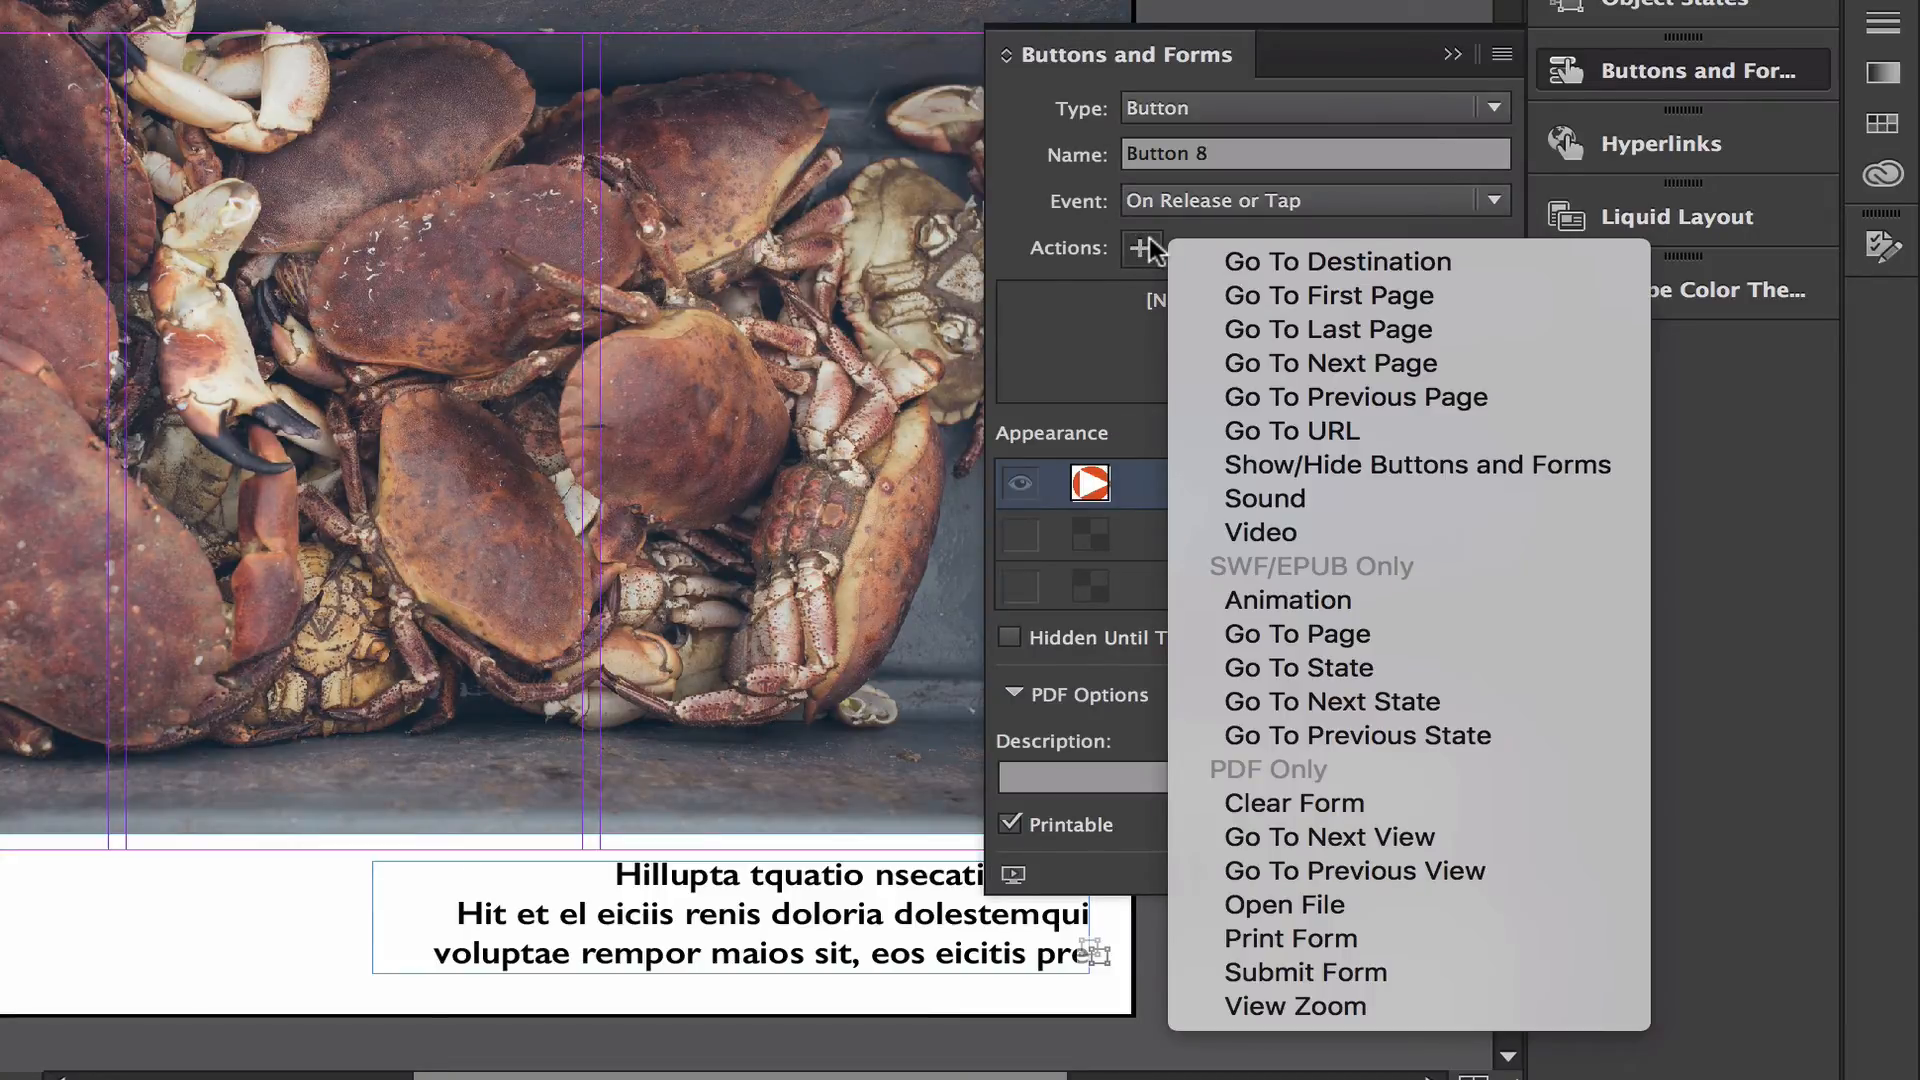
pyautogui.click(1569, 705)
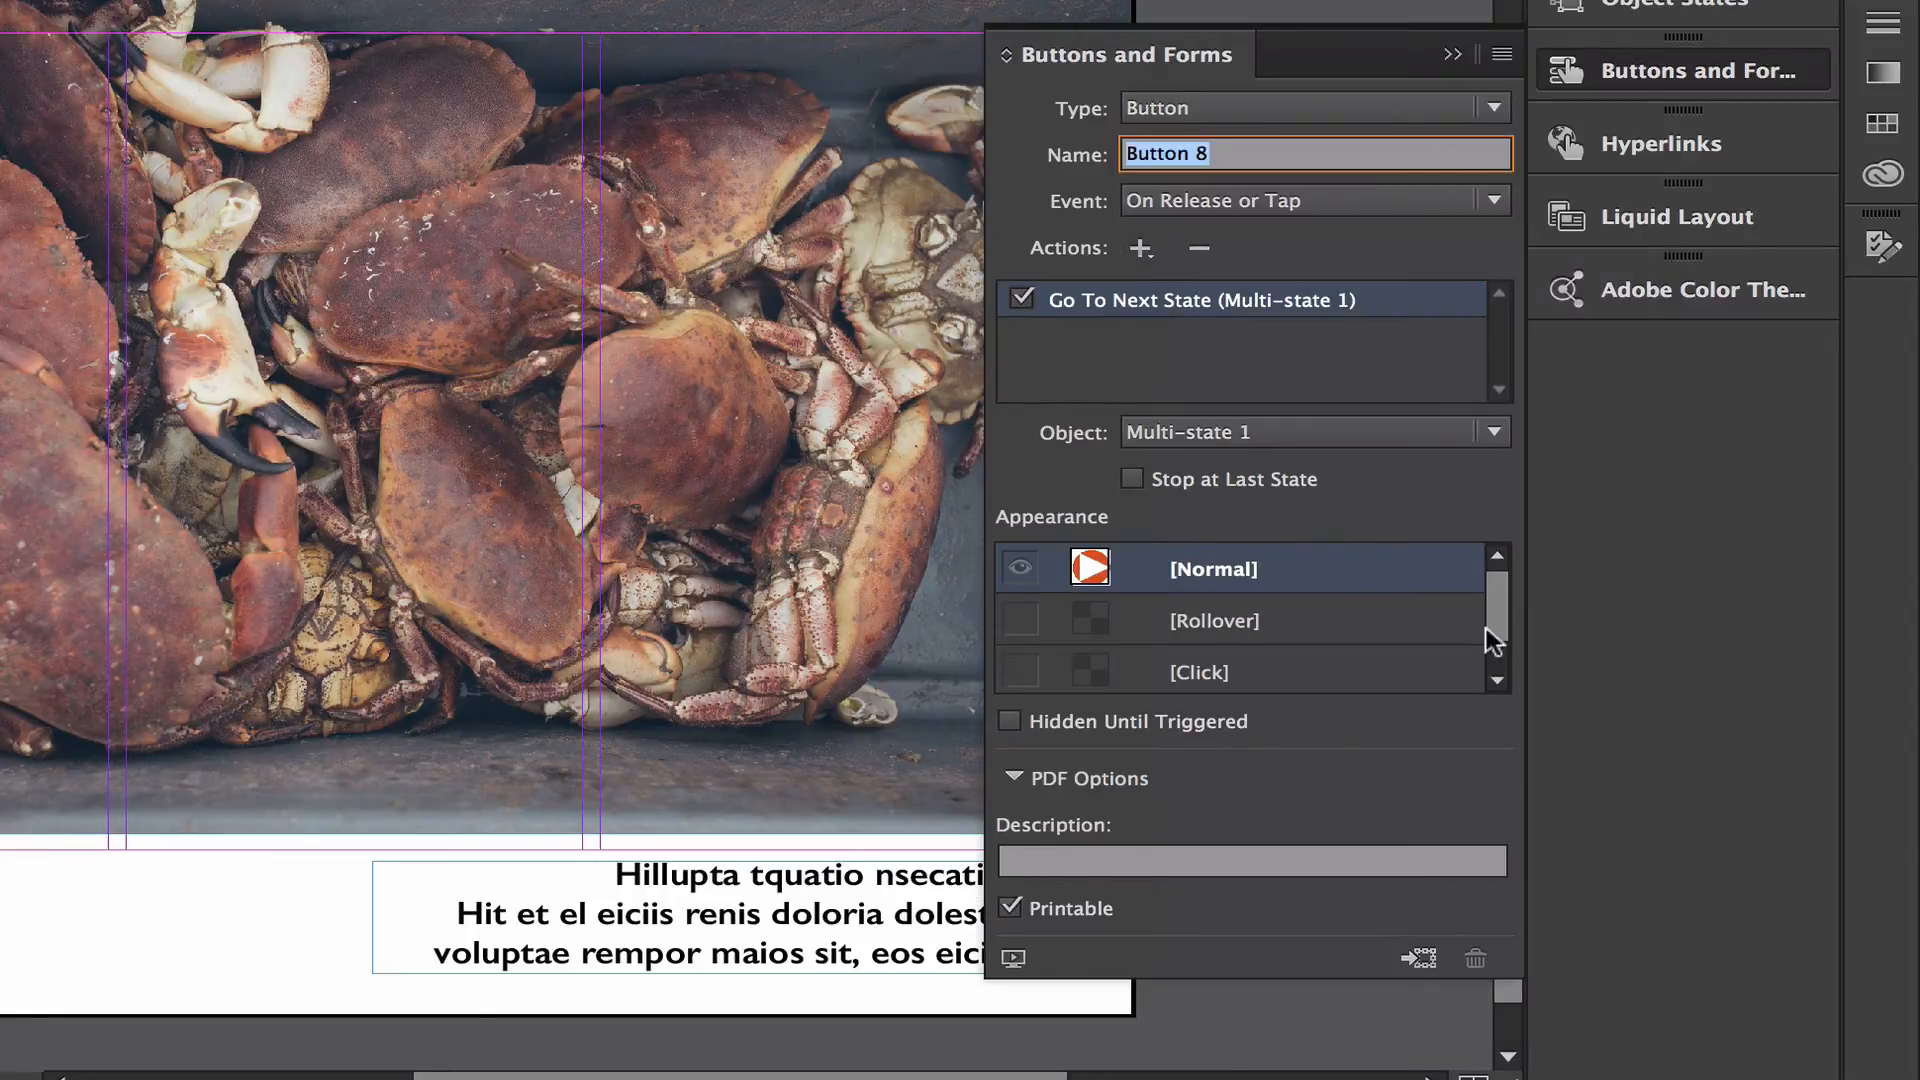
# Keep Multi-state 1 as the target of the right arrow's action and enable Stop at Last State.
pyautogui.click(354, 399)
pyautogui.click(1300, 428)
pyautogui.click(1040, 481)
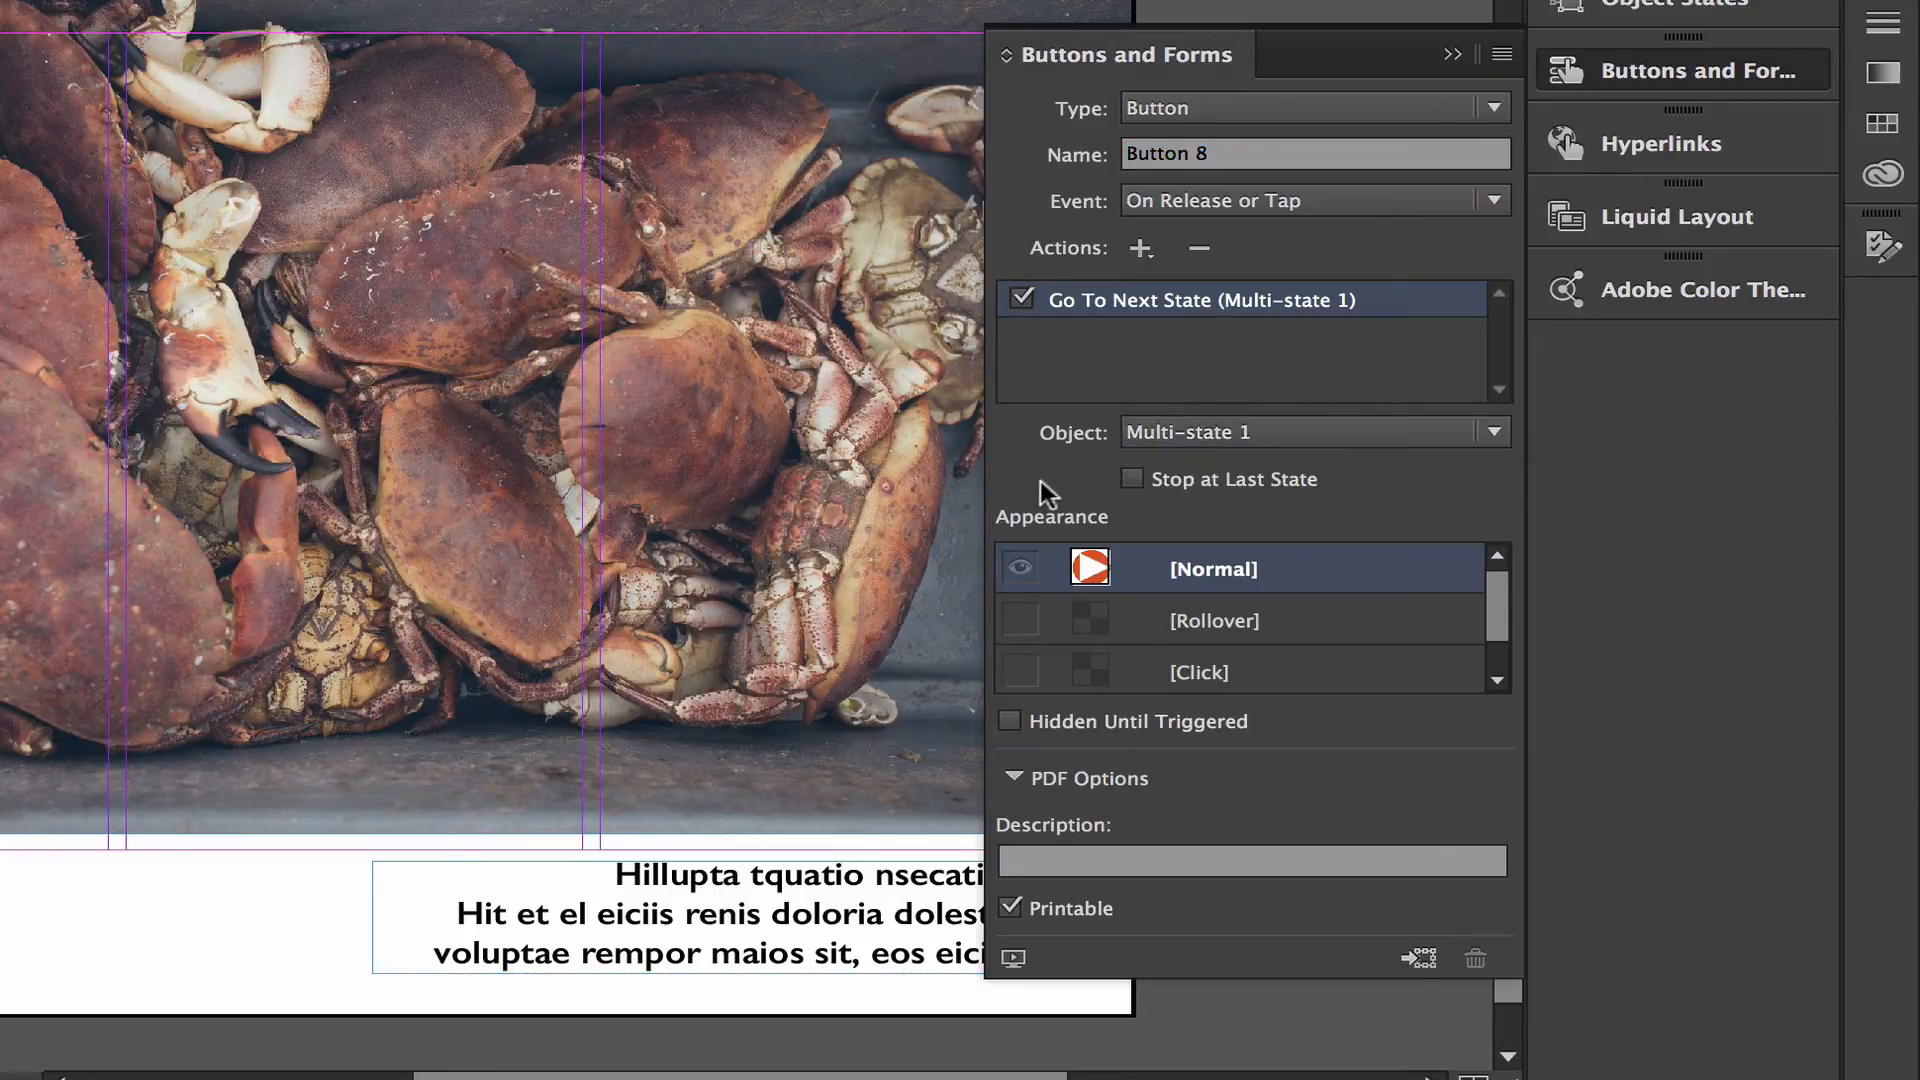
pyautogui.click(354, 399)
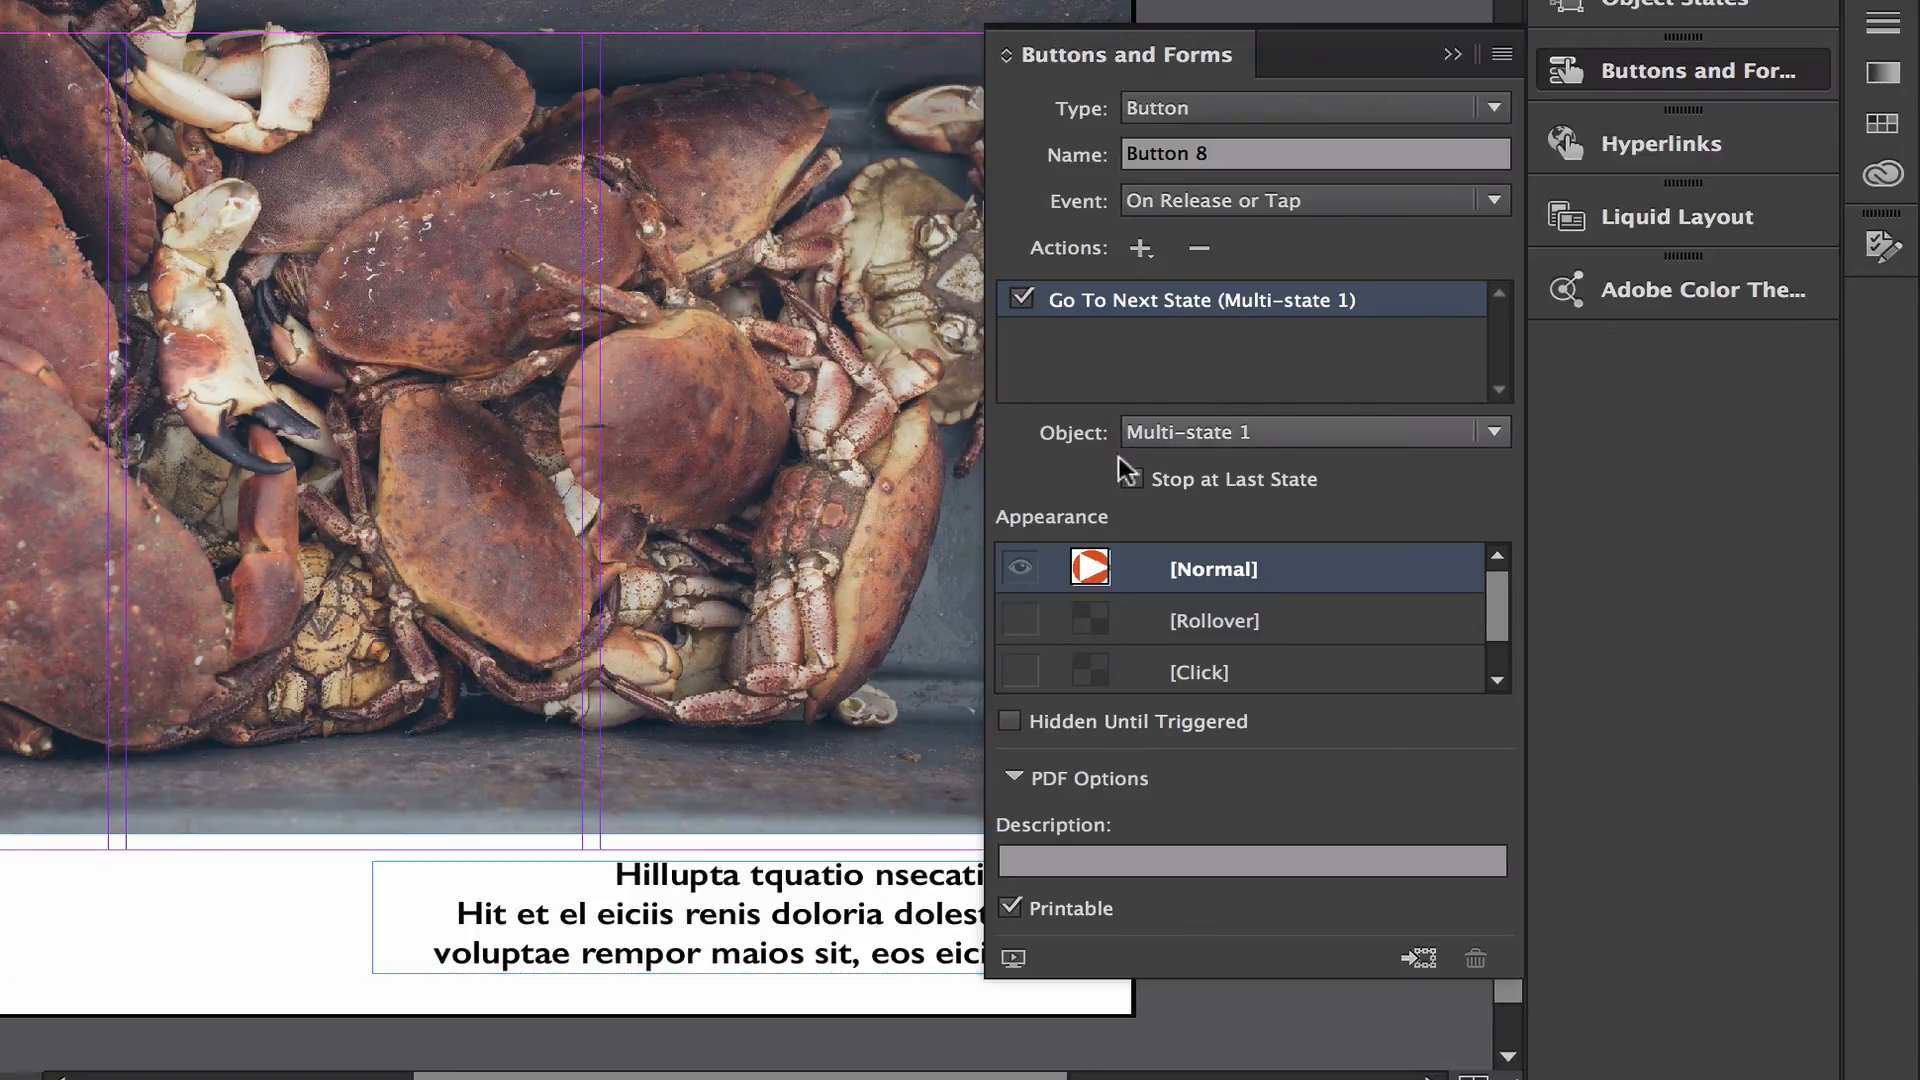
pyautogui.click(1322, 430)
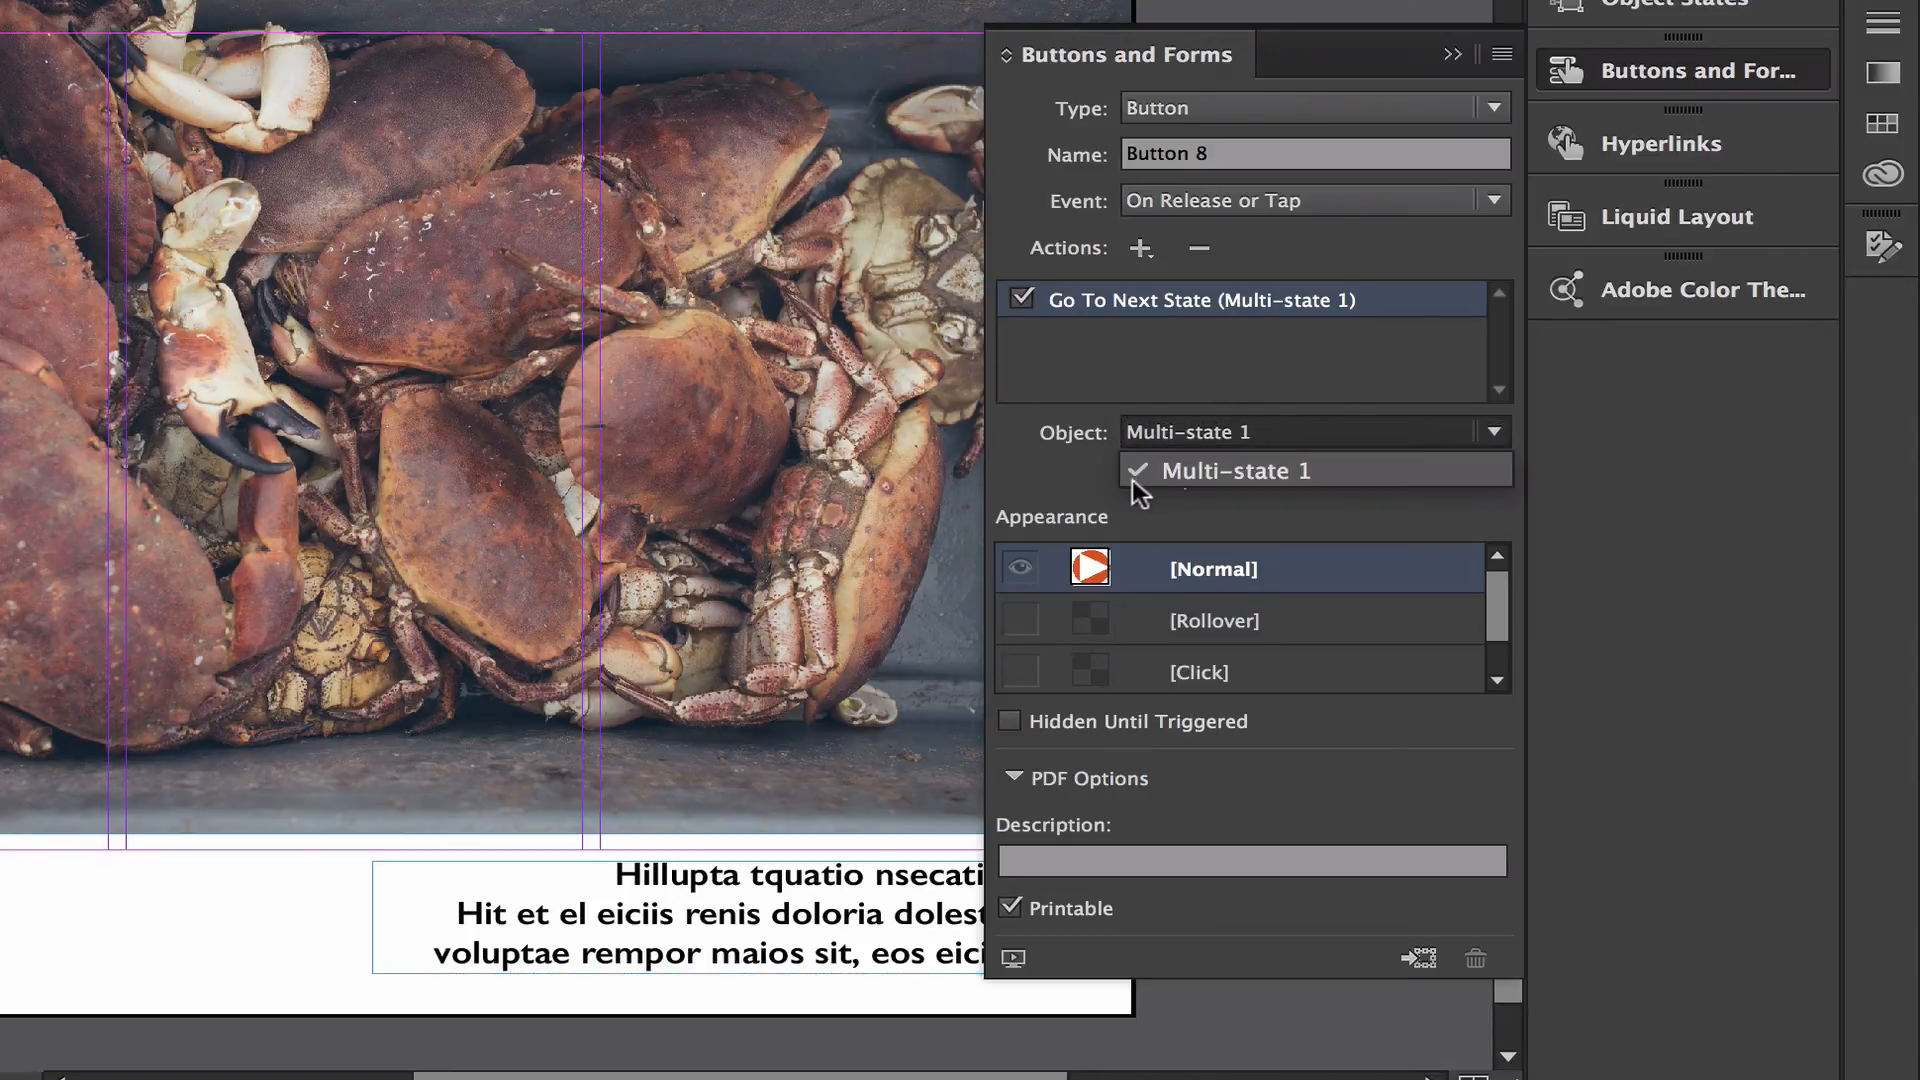
pyautogui.click(1055, 480)
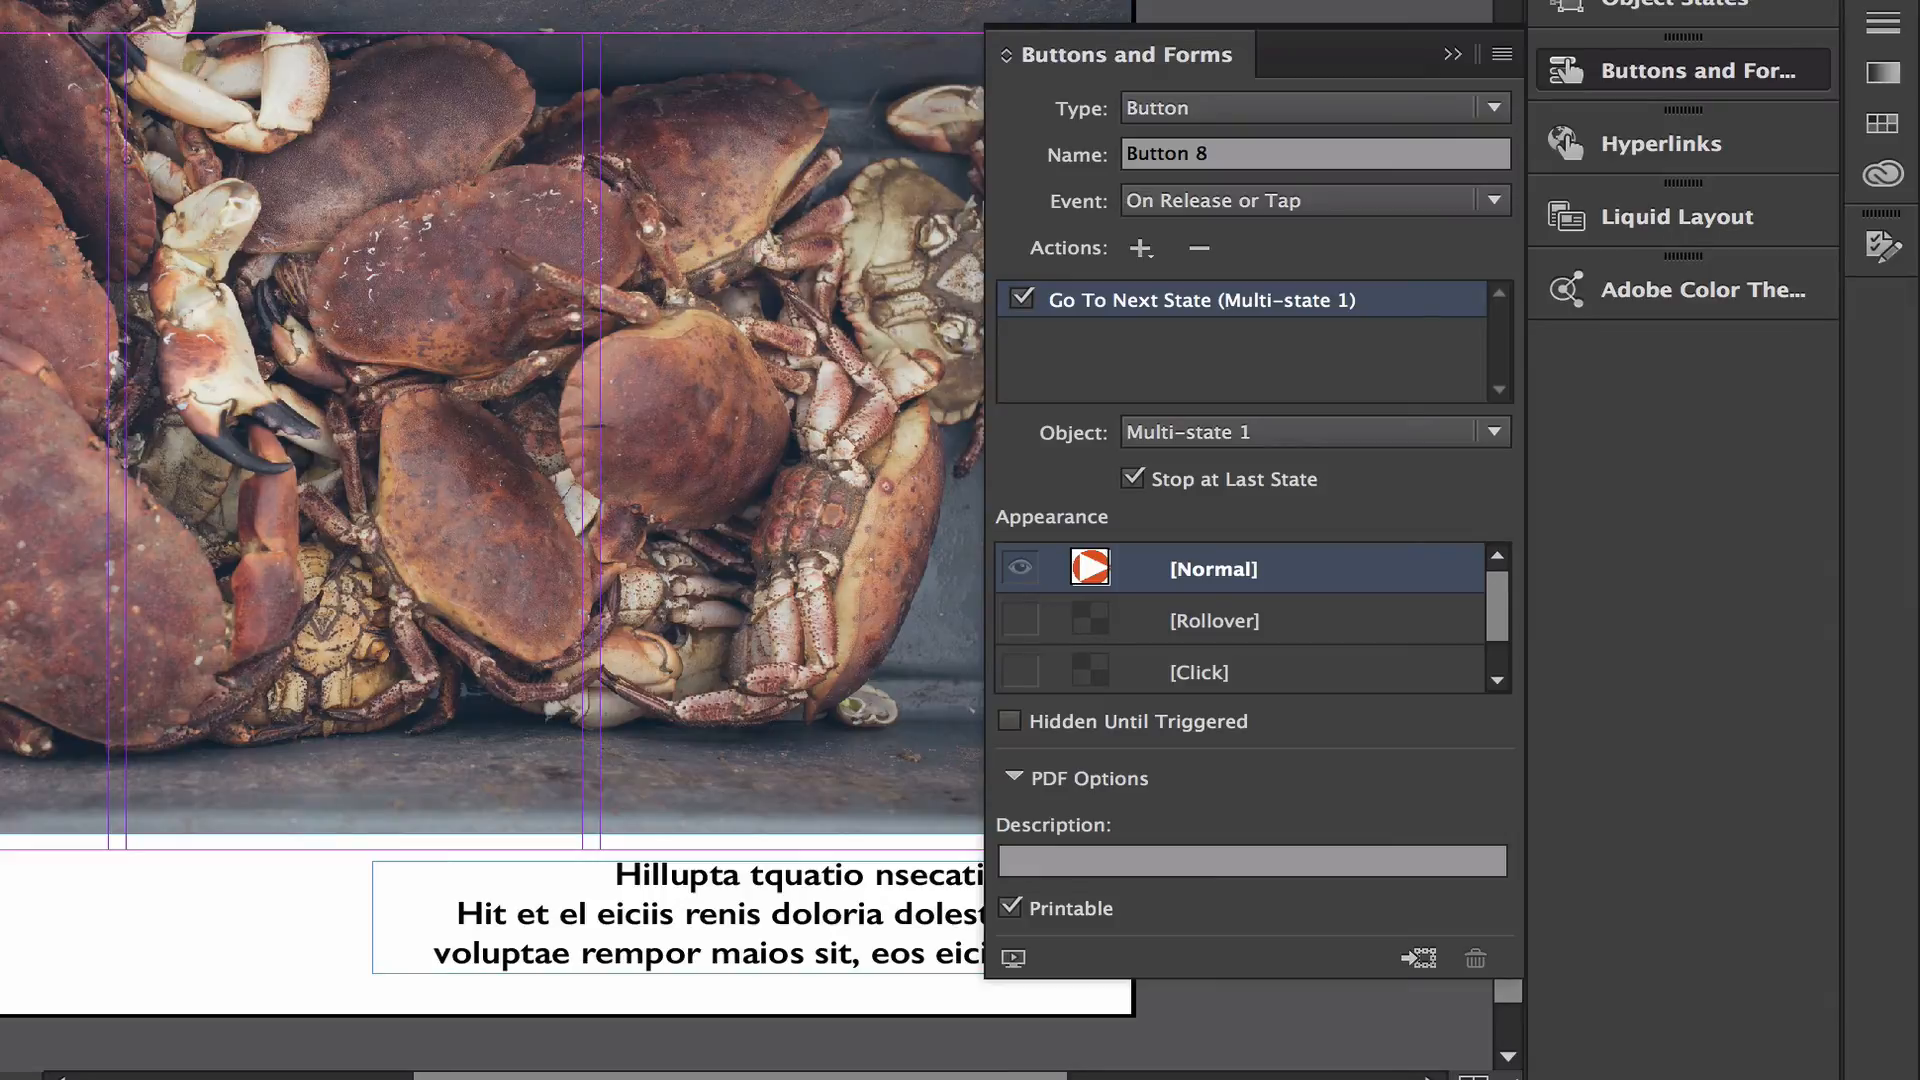
# Convert the left arrow group into a button with a Go To Previous State action for Multi-state 1 and enable Stop at First State.
pyautogui.click(354, 399)
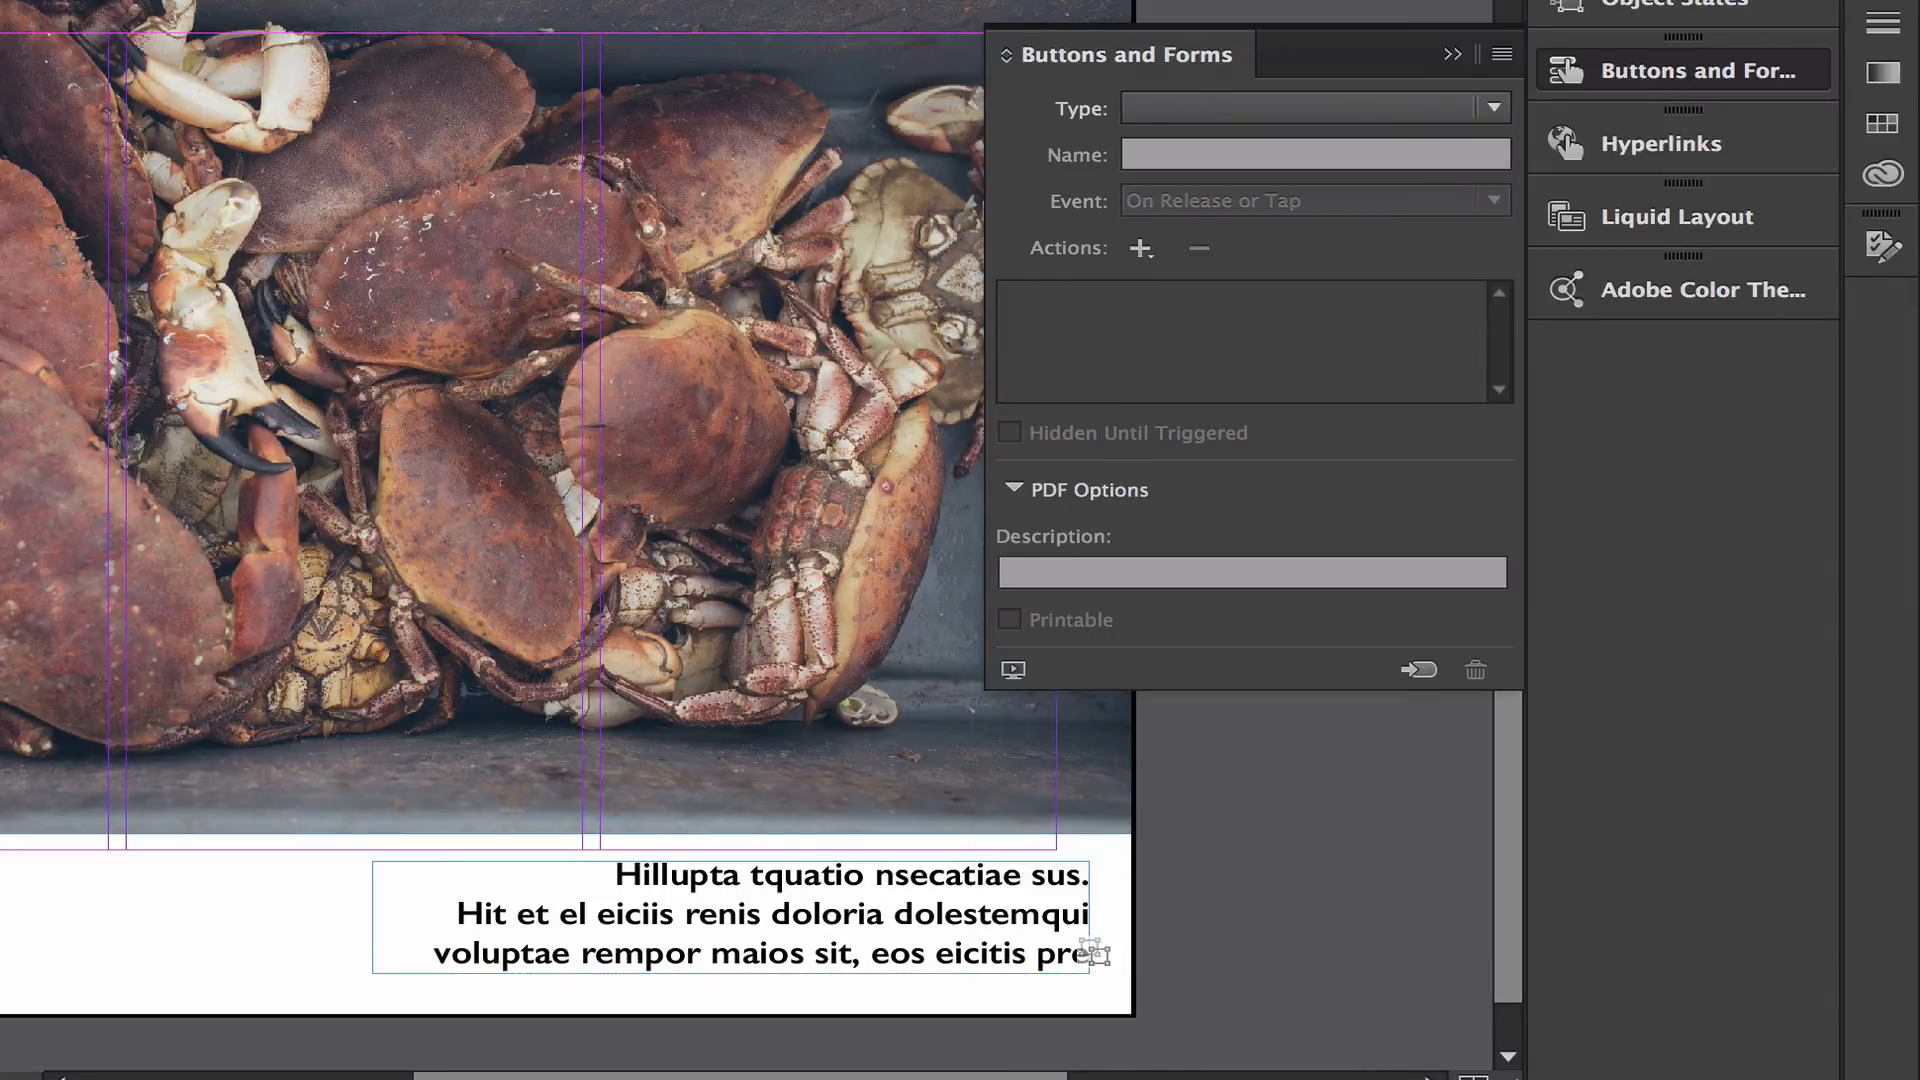
pyautogui.click(1484, 115)
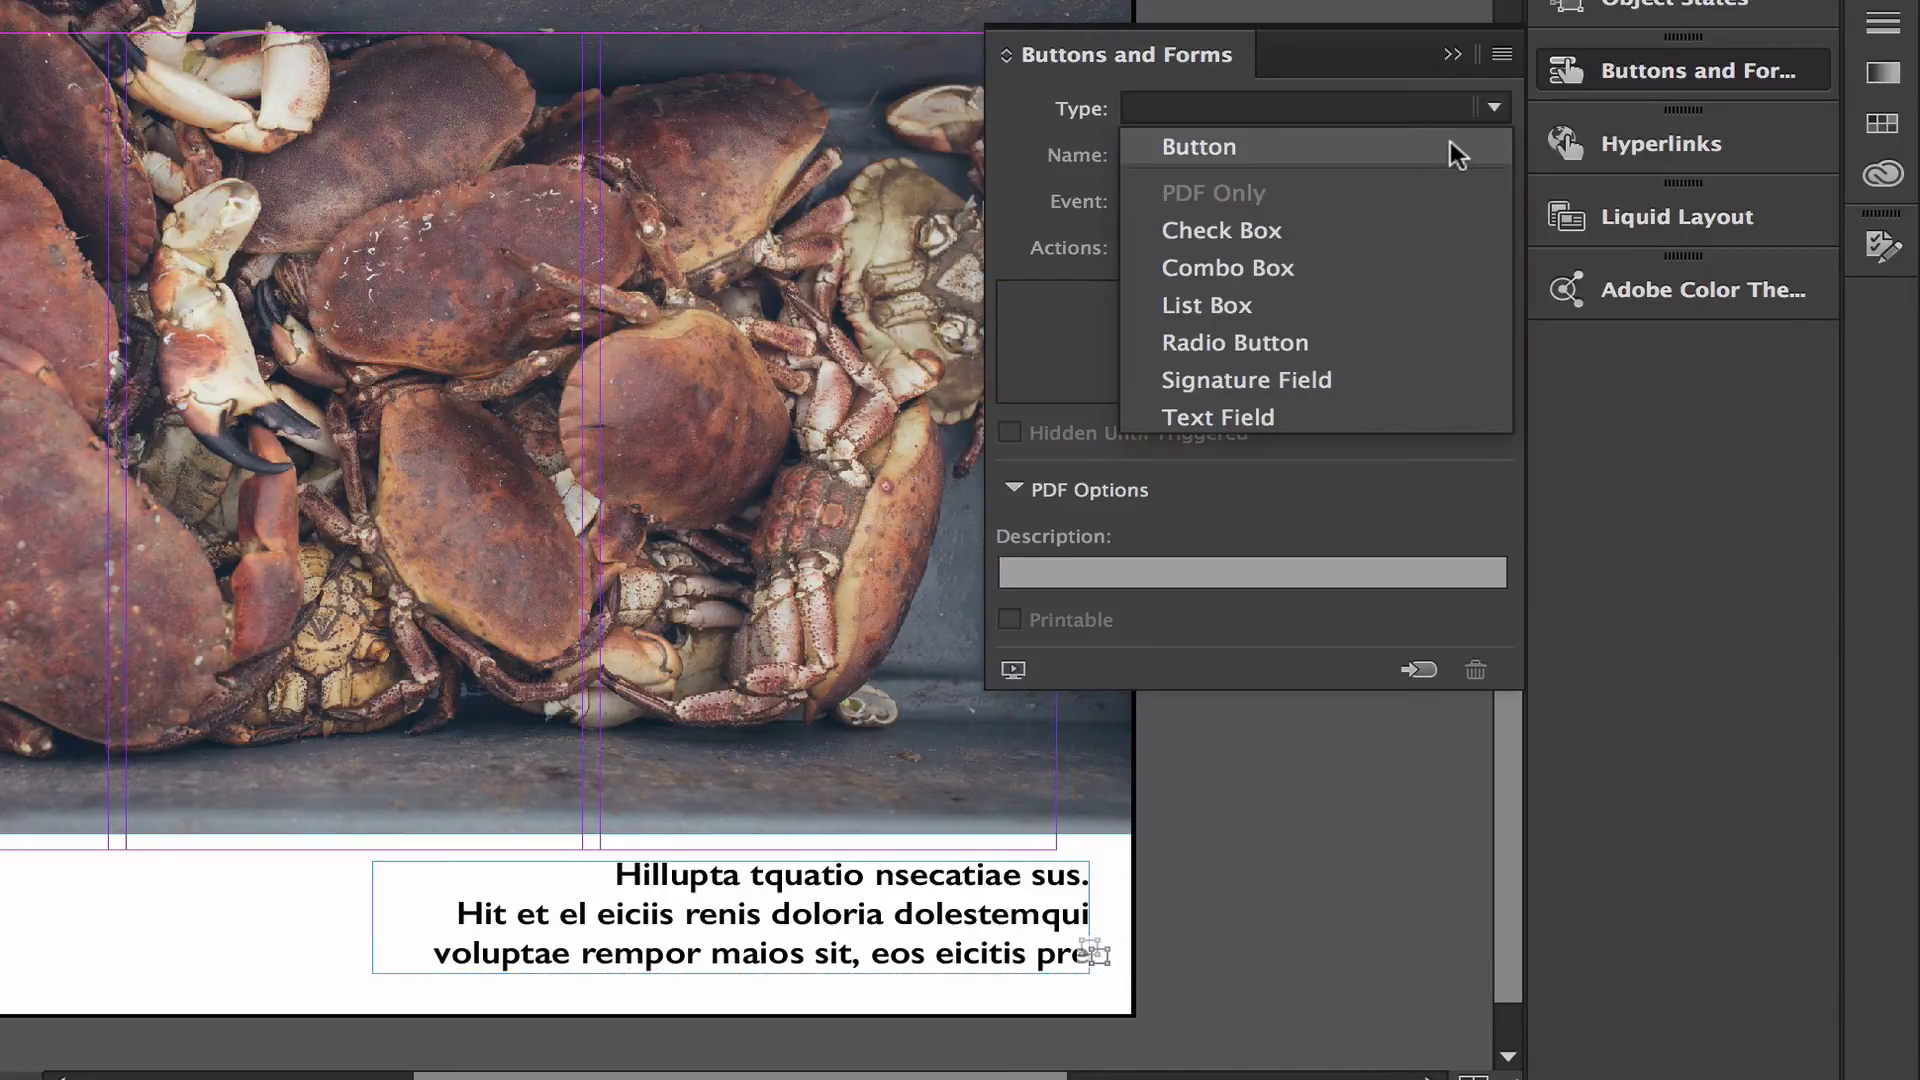
pyautogui.click(1449, 141)
pyautogui.click(1148, 256)
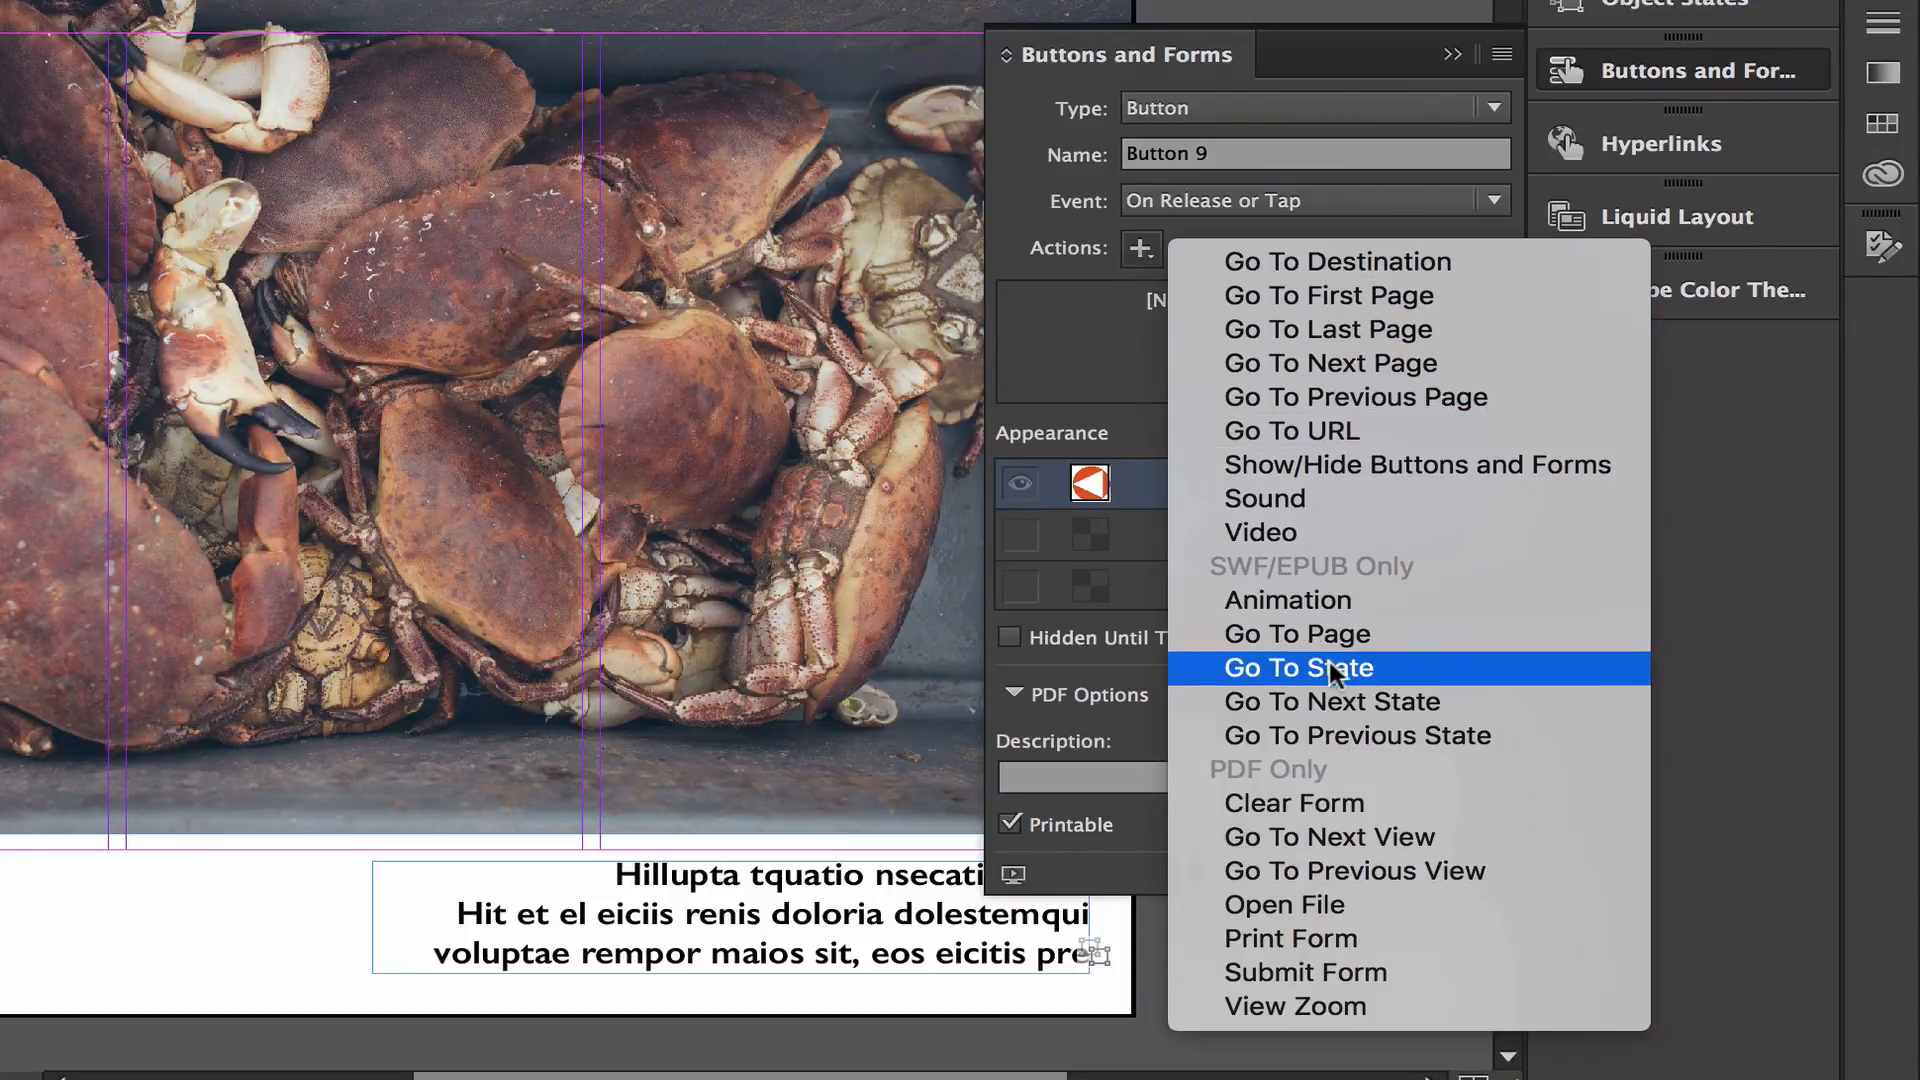
pyautogui.click(1350, 740)
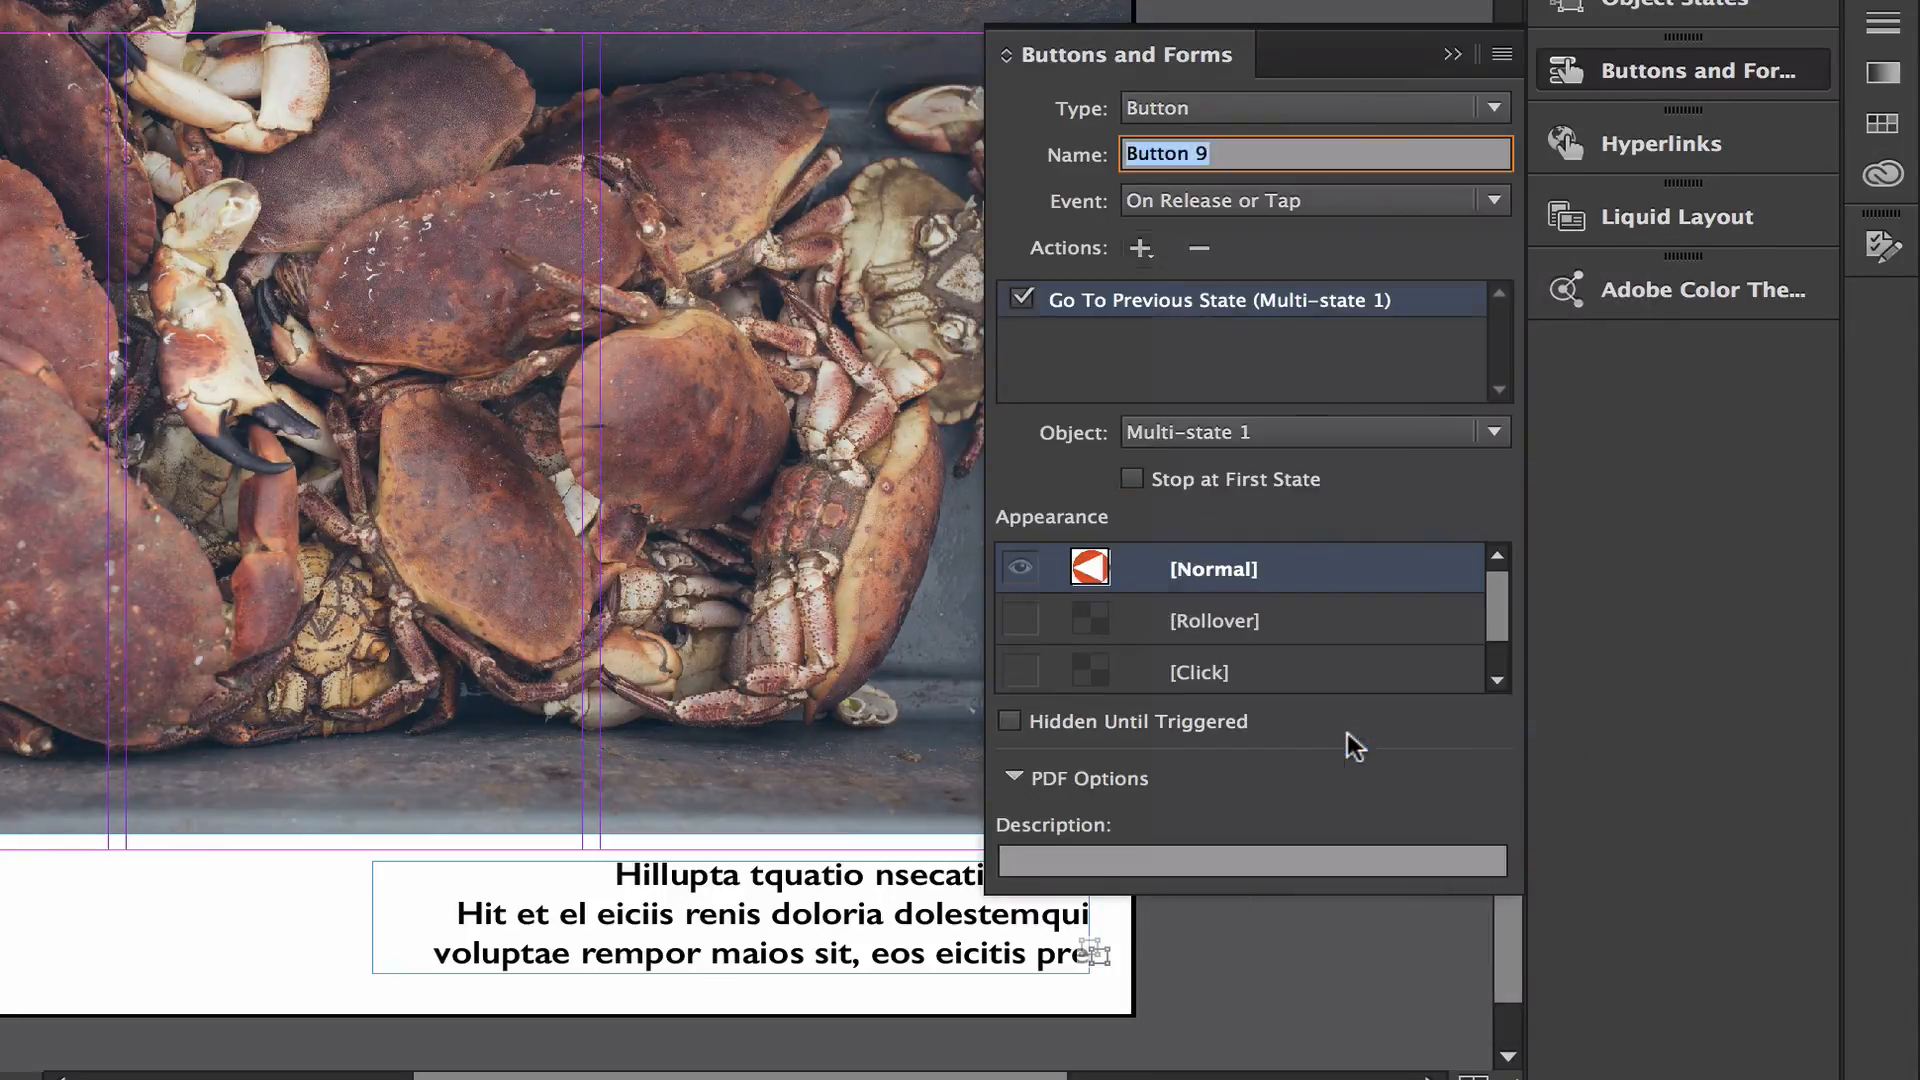
pyautogui.click(1228, 480)
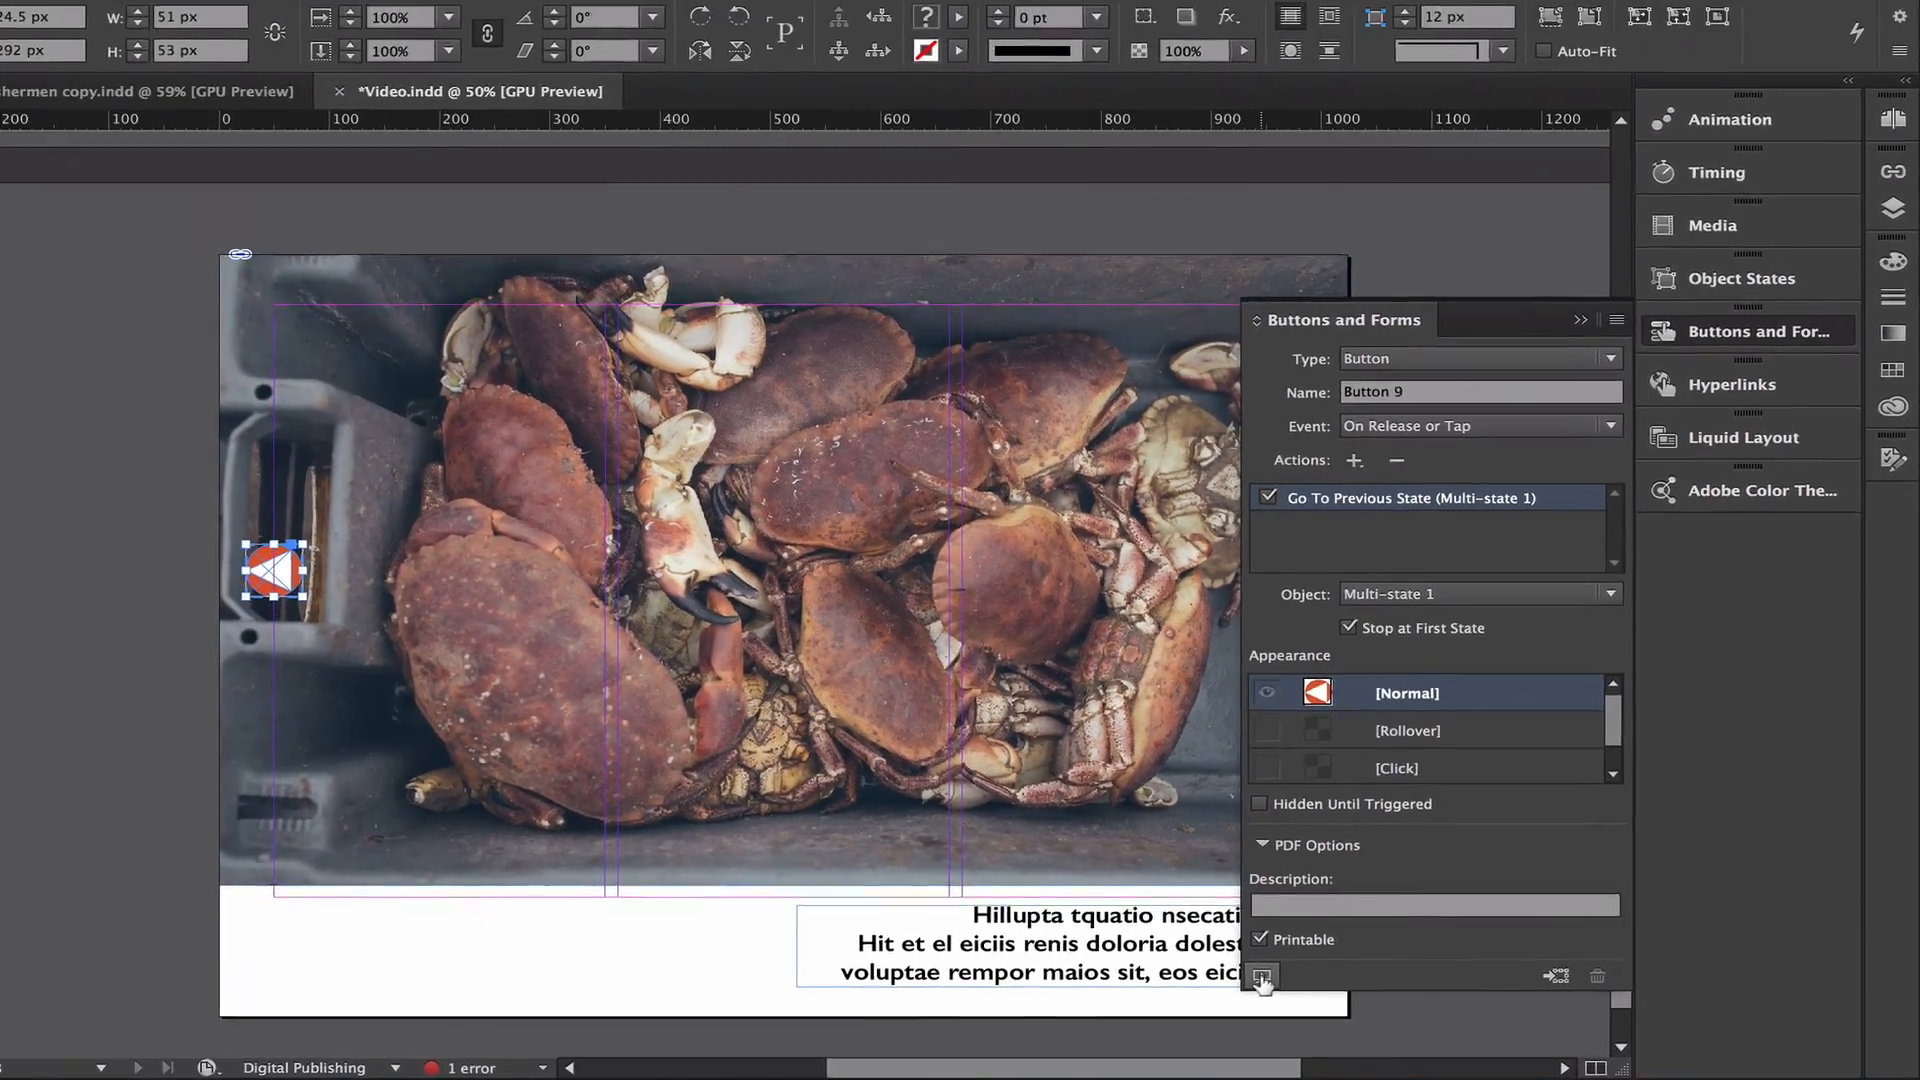
# Preview the page's interactivity, advance the slideshow twice with the right arrow, return twice with the left arrow, and close the preview.
pyautogui.click(1262, 978)
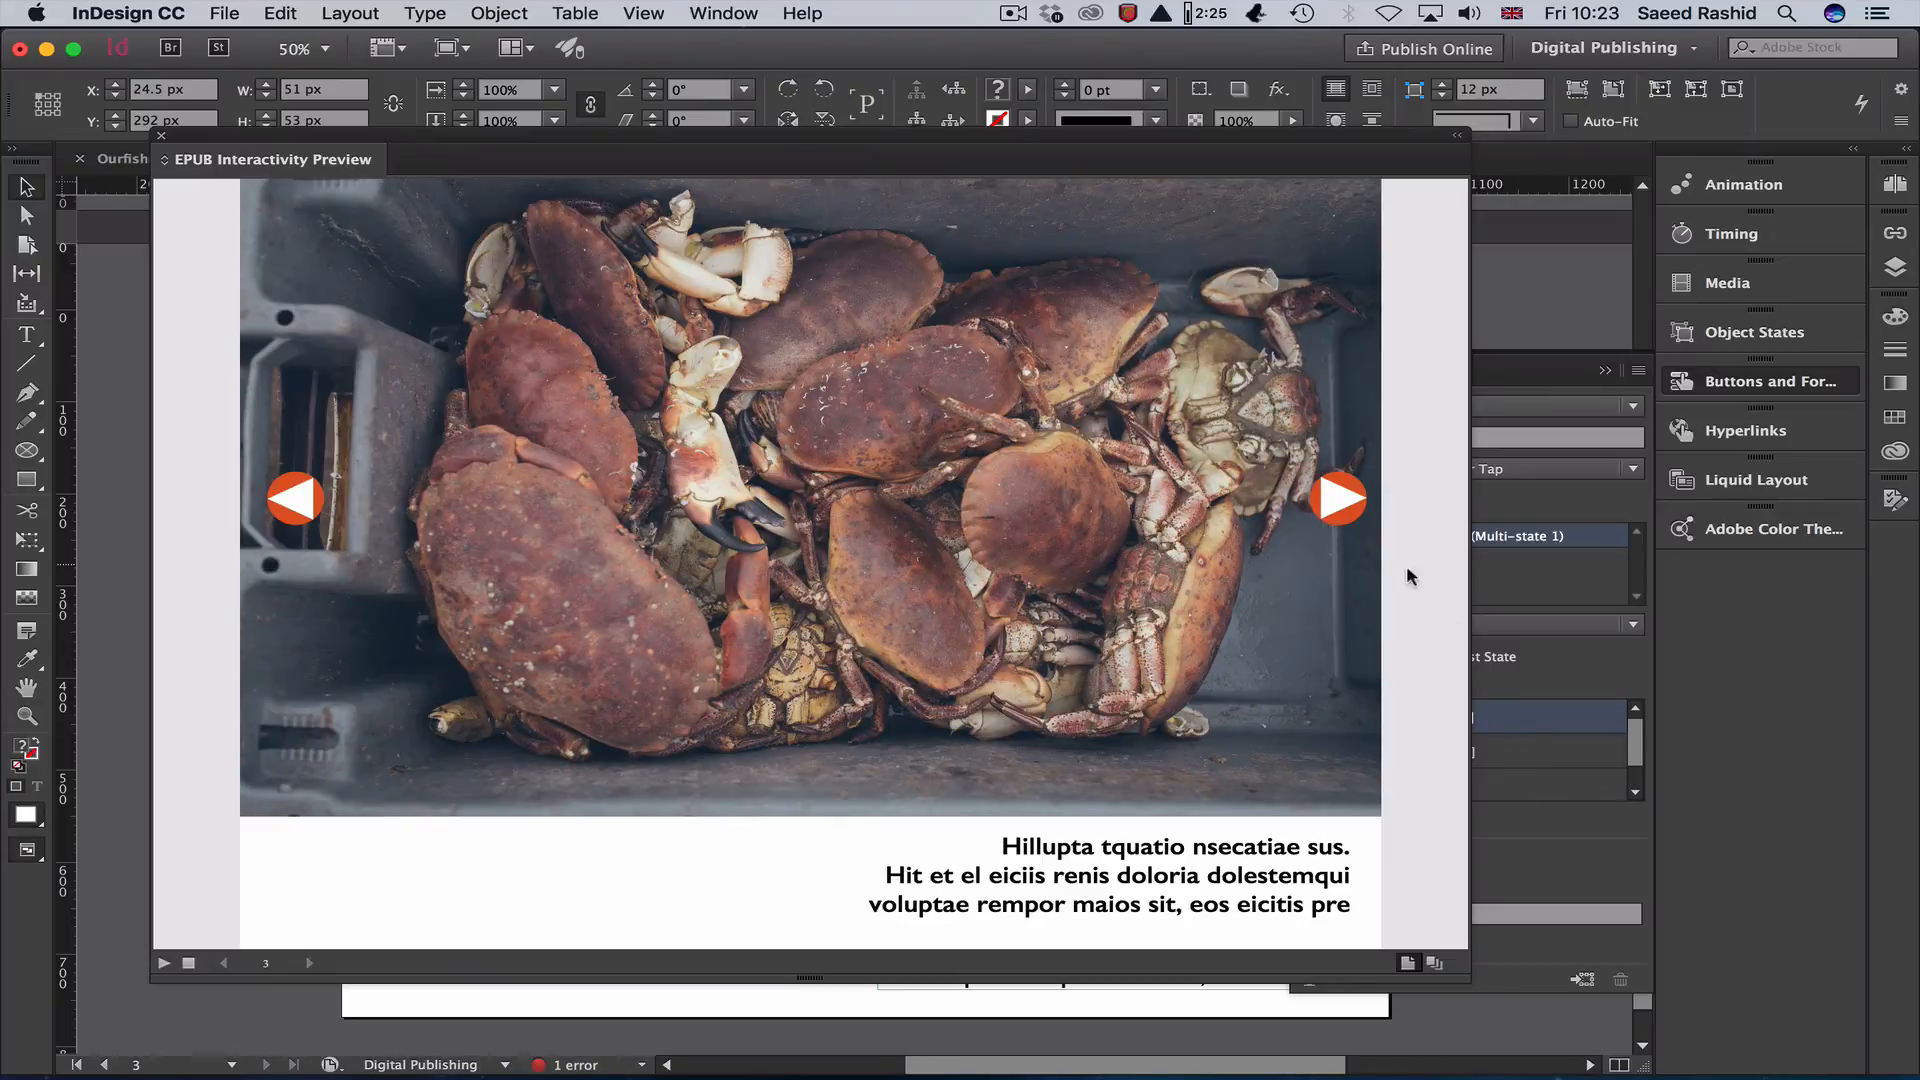
pyautogui.click(1339, 500)
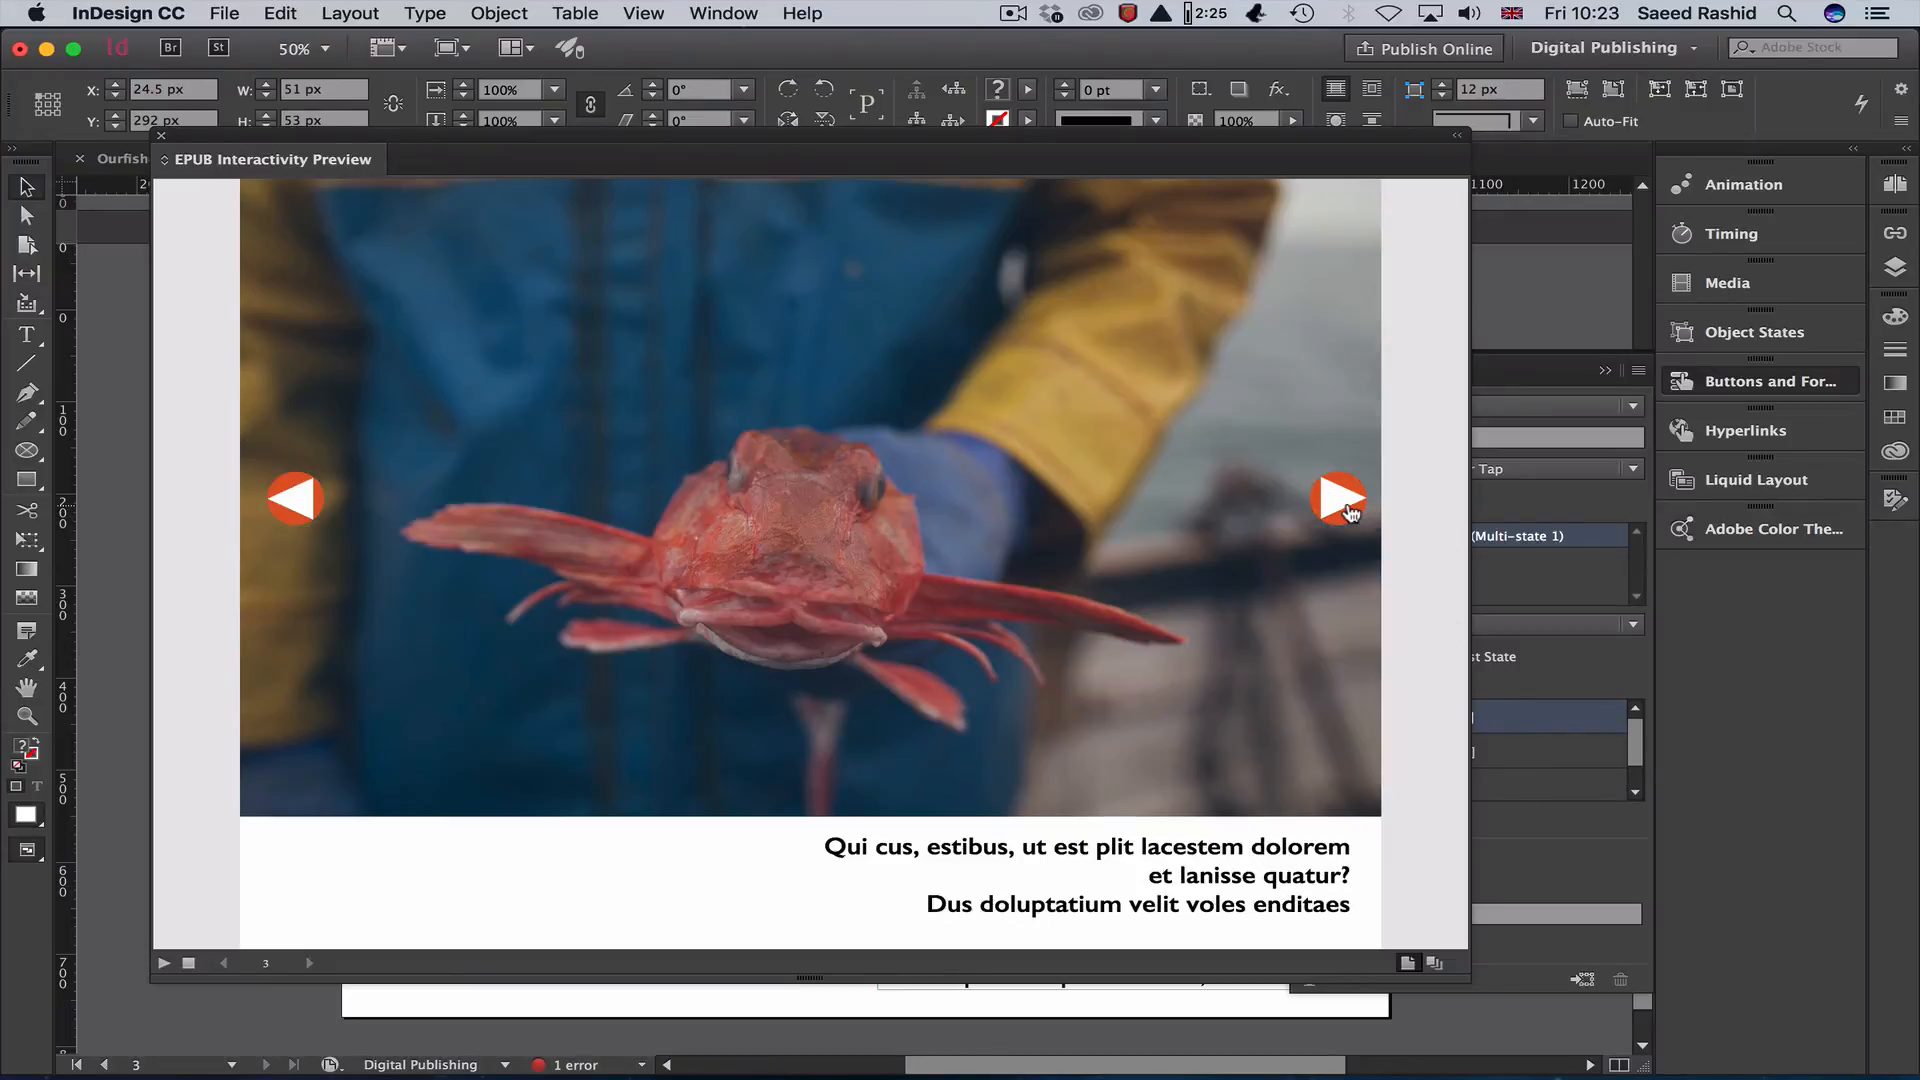
pyautogui.click(1350, 511)
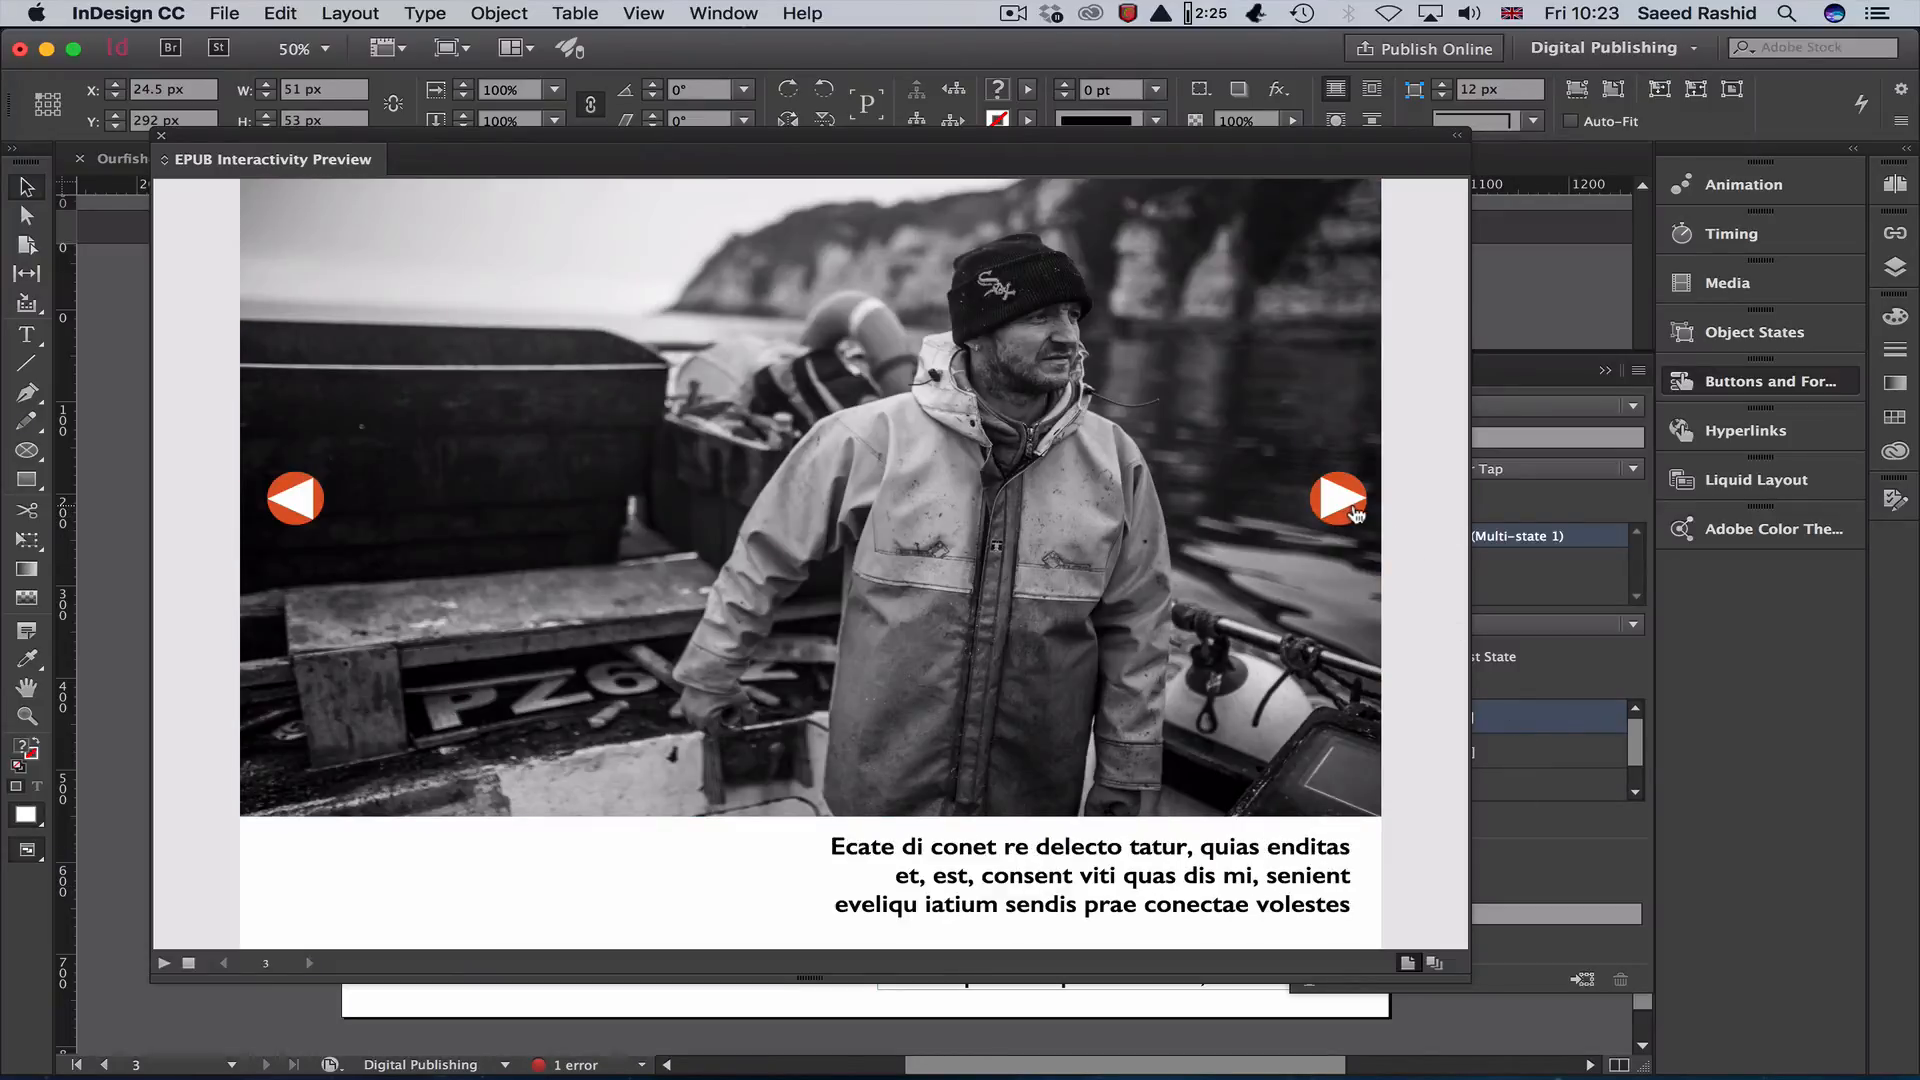
pyautogui.click(296, 508)
pyautogui.click(296, 508)
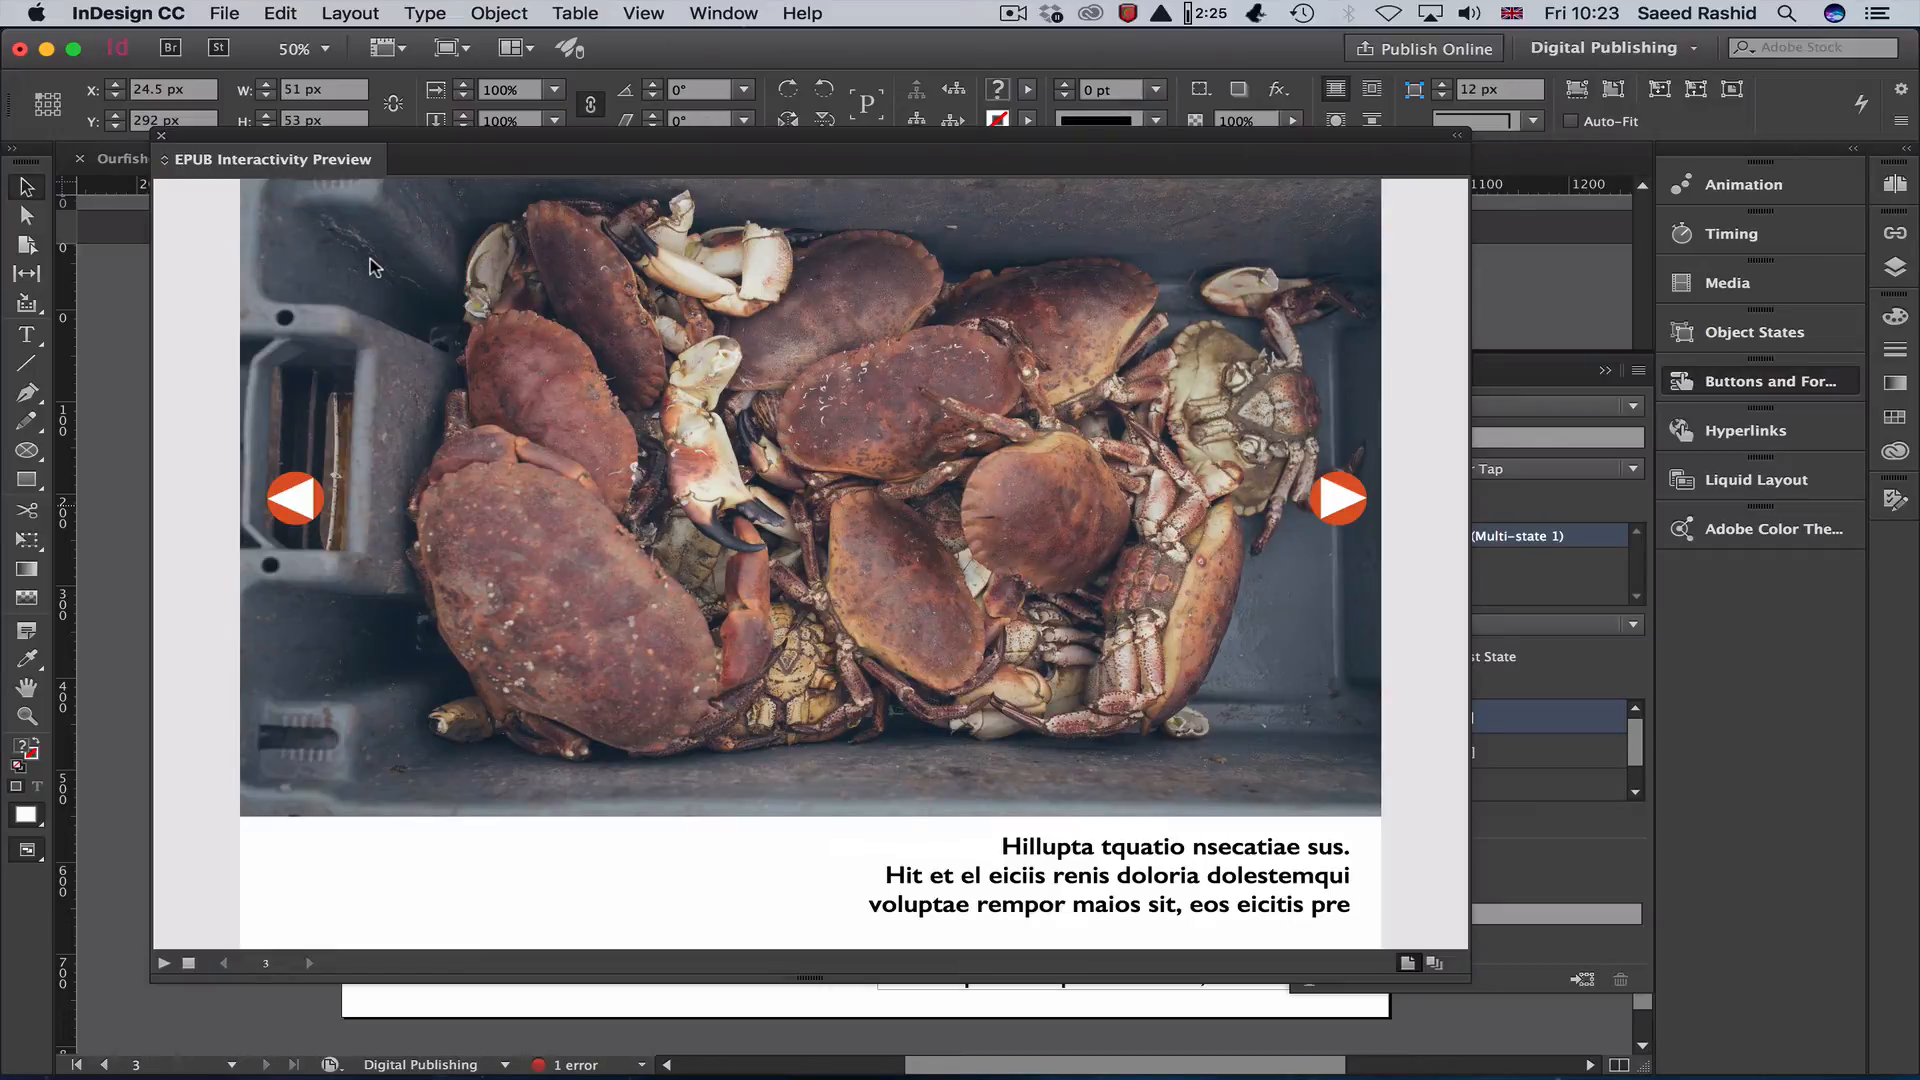
pyautogui.click(162, 137)
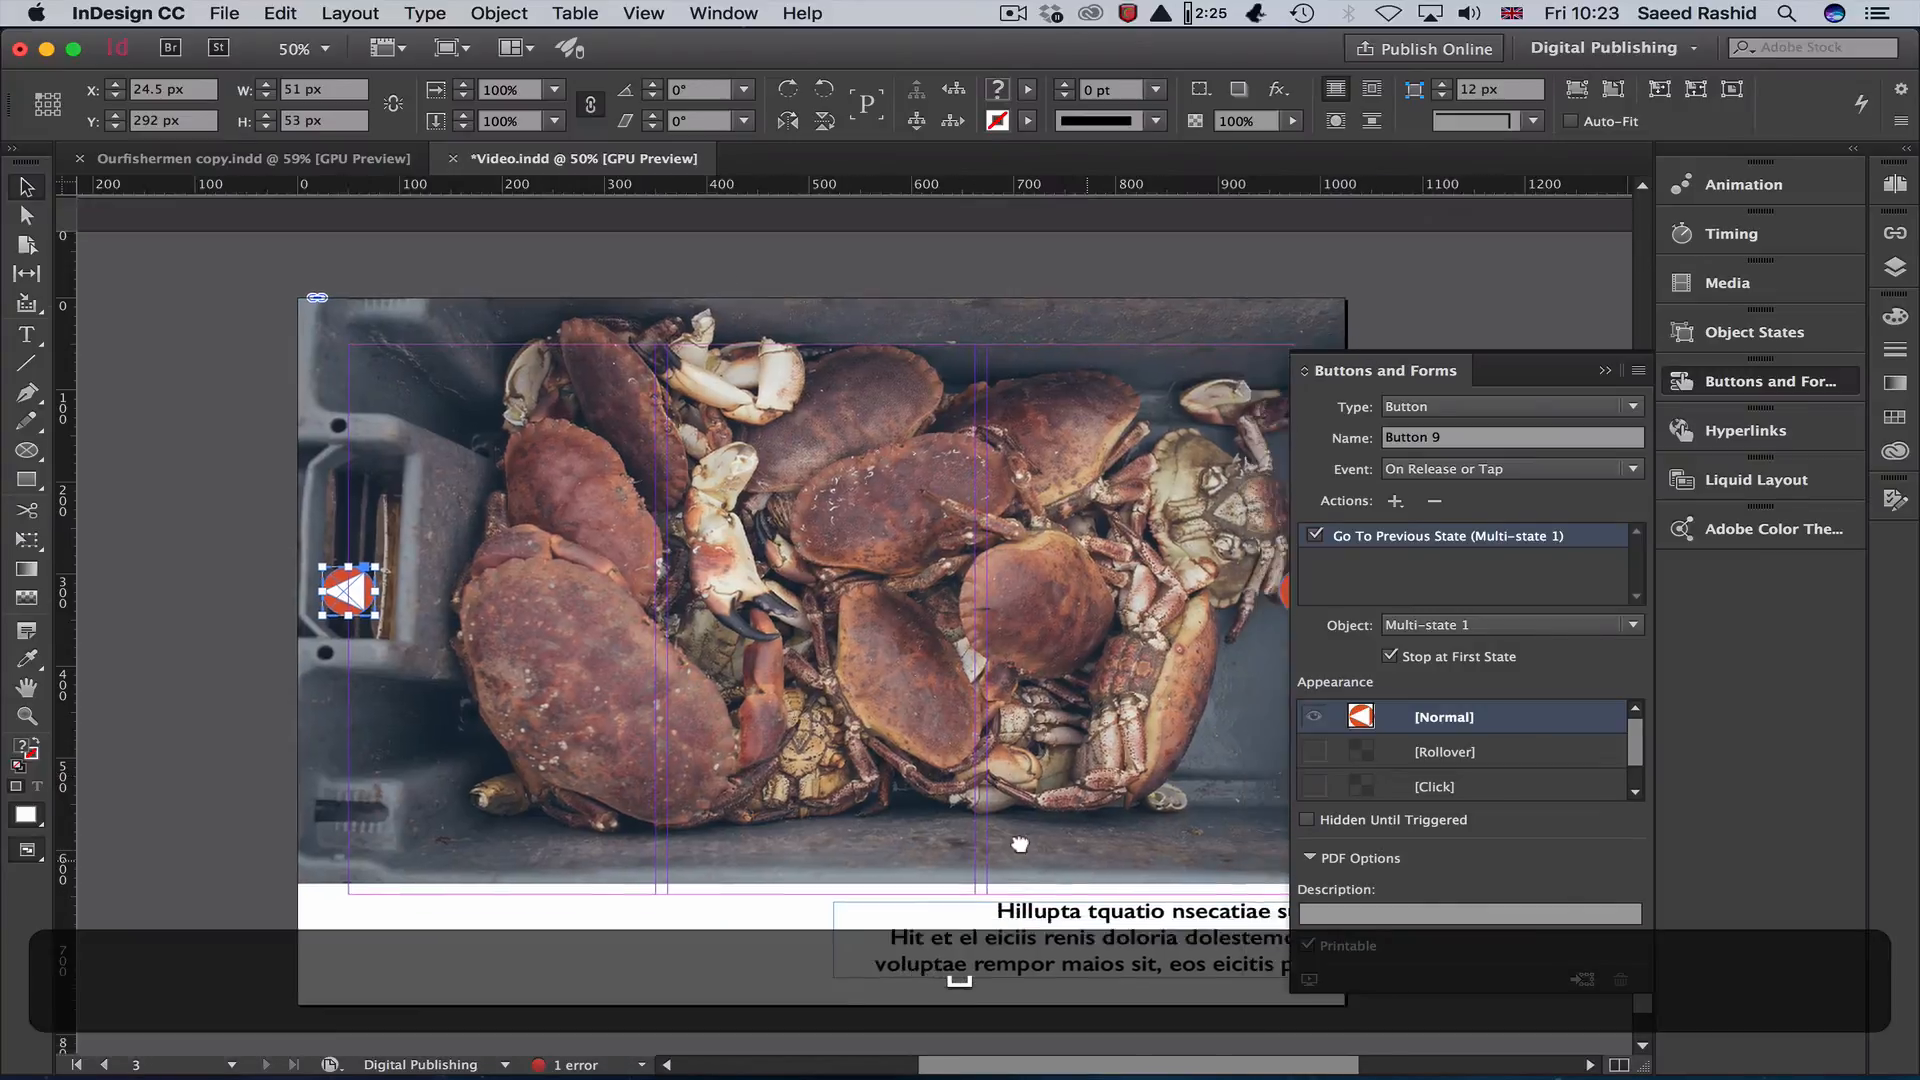
pyautogui.hscroll(5, 1060, 934)
pyautogui.scroll(-1, 1059, 935)
pyautogui.click(1605, 370)
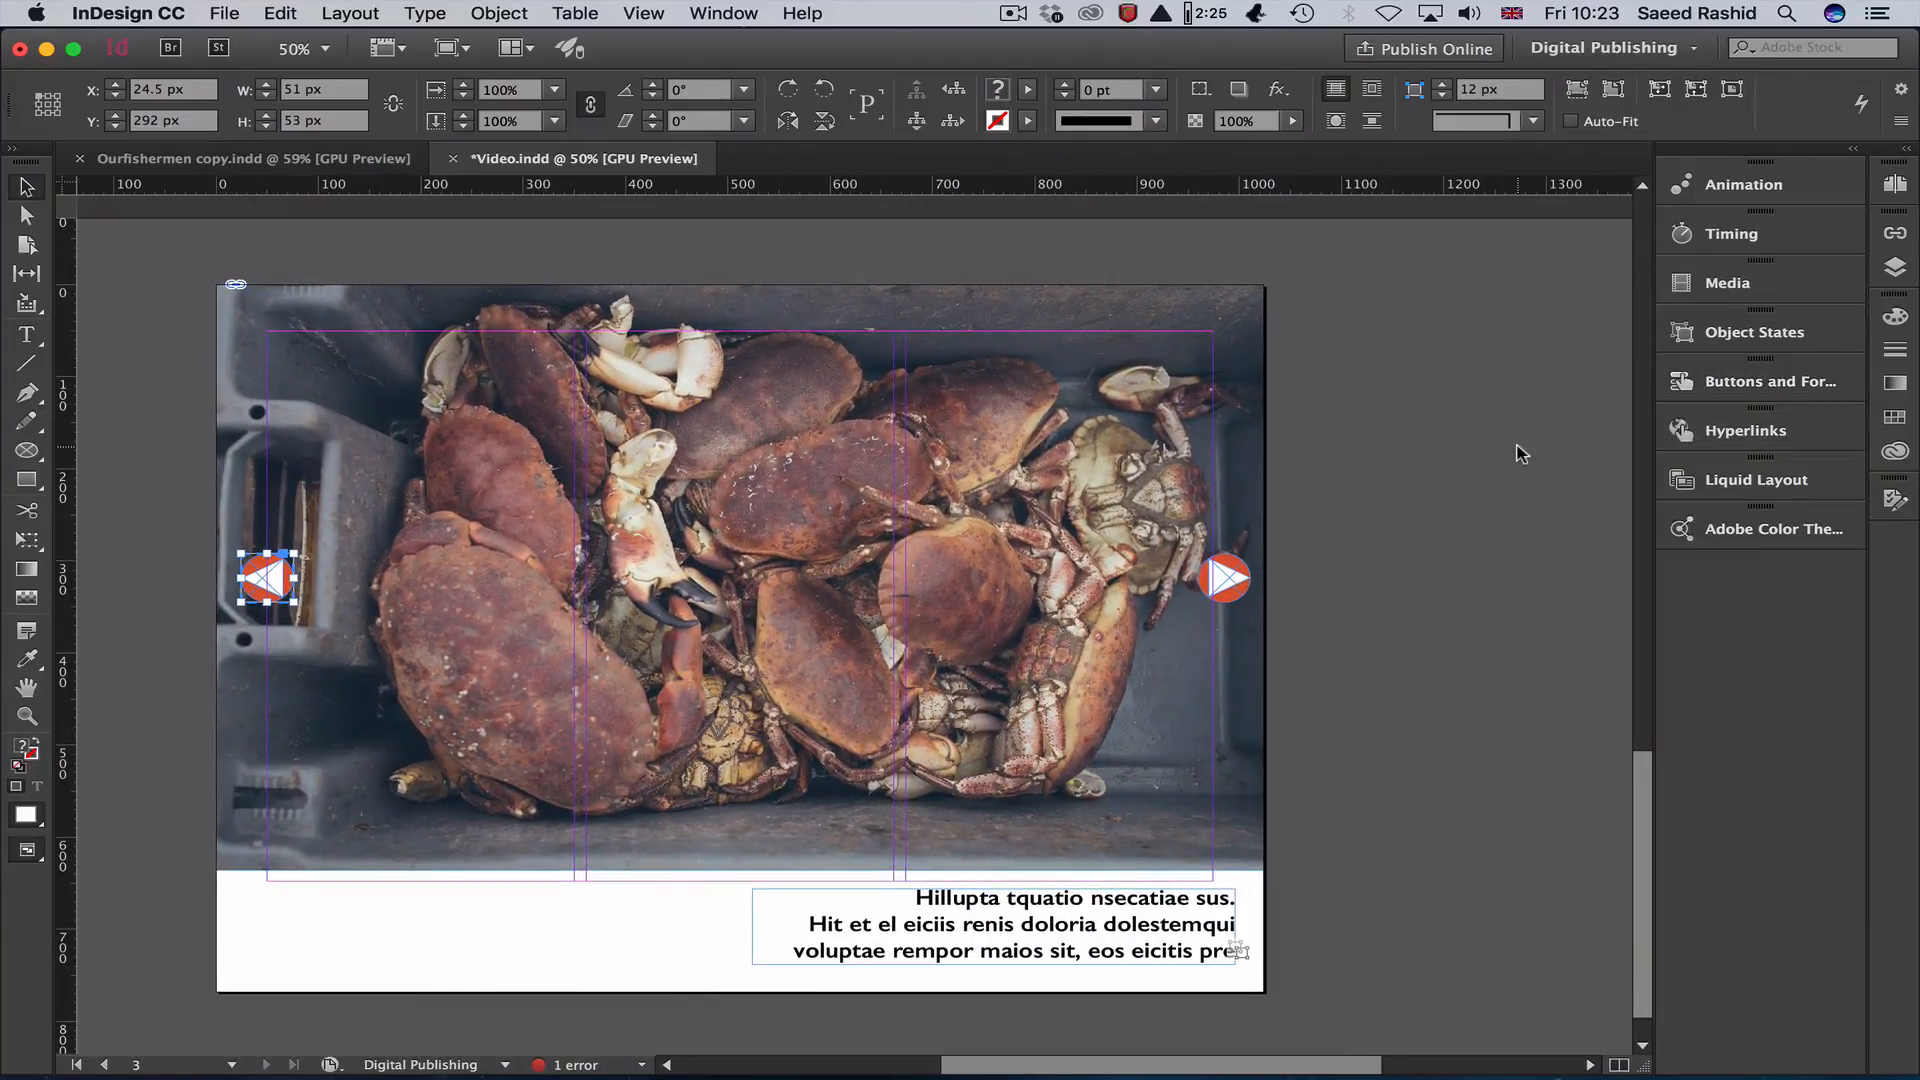
# Deselect the left arrow button and go back to page 1 of the document.
pyautogui.click(197, 315)
pyautogui.click(224, 13)
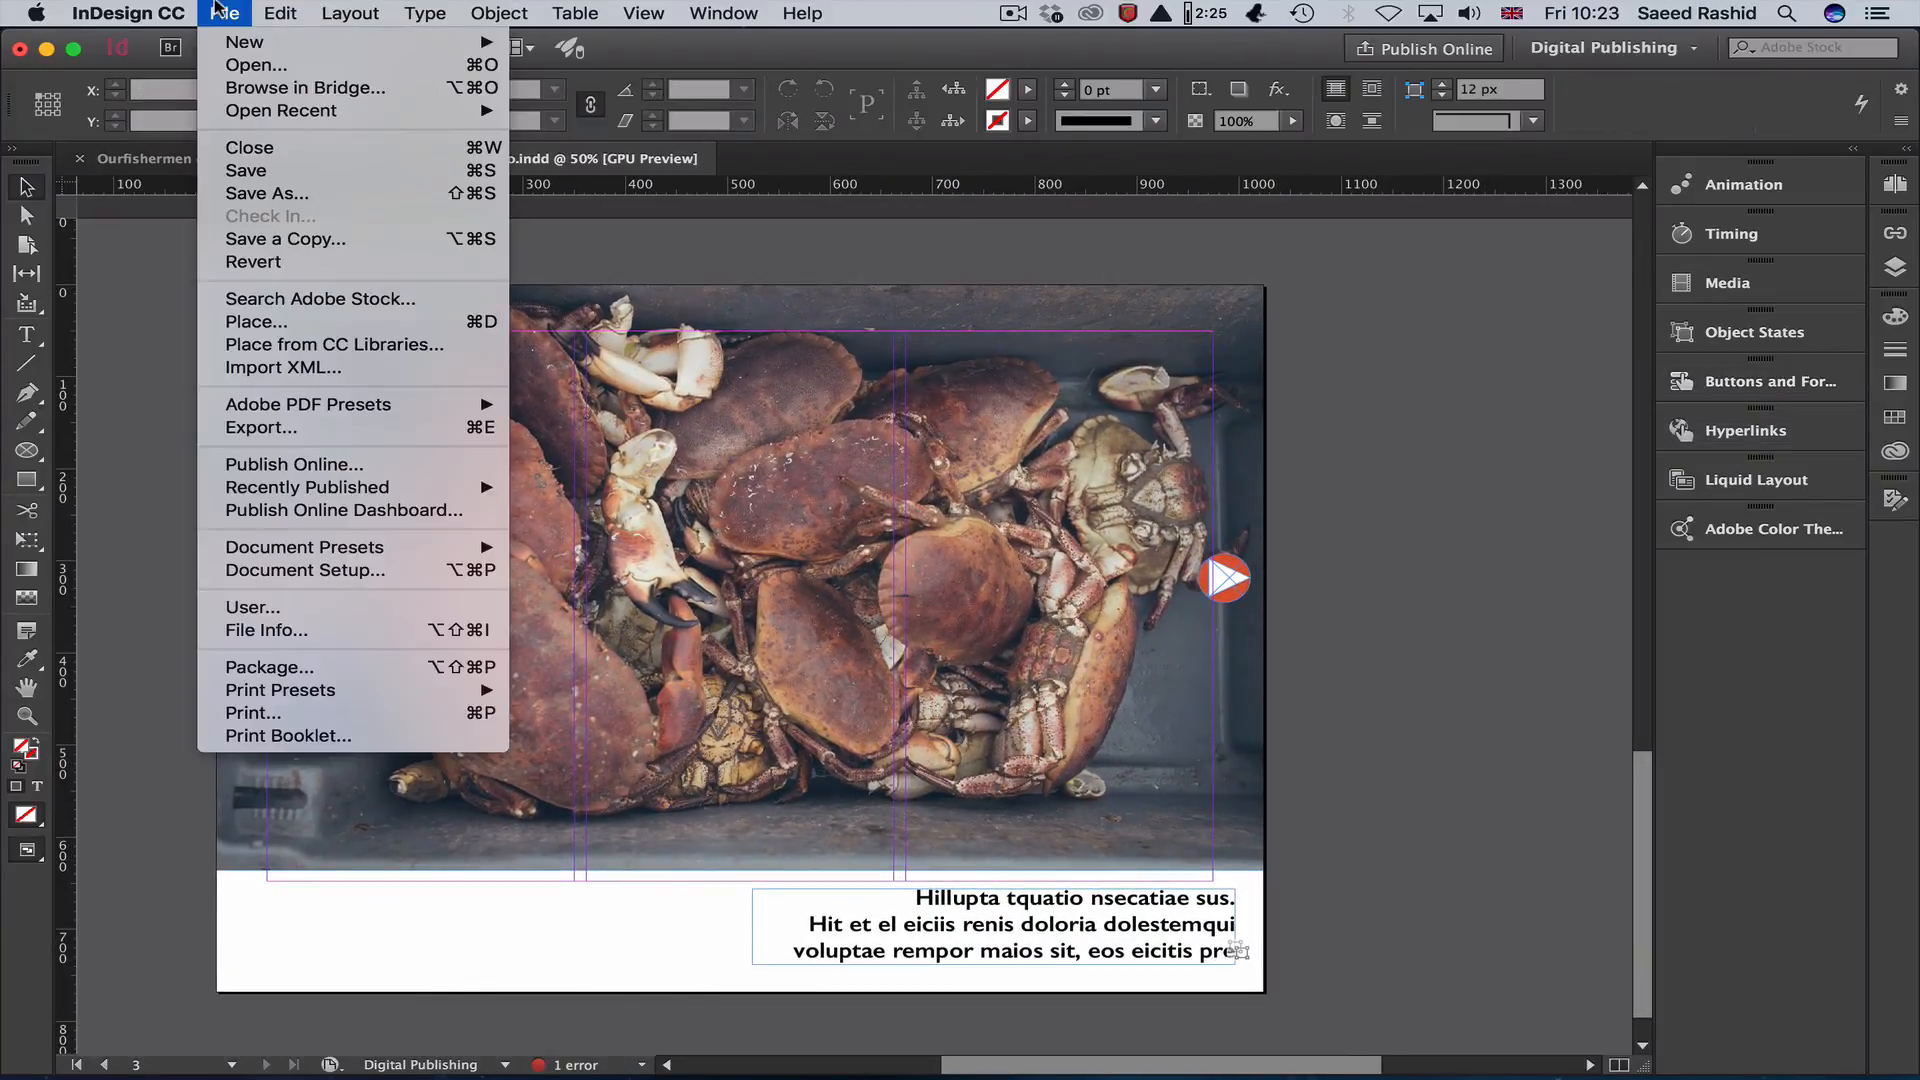
pyautogui.click(1265, 525)
pyautogui.scroll(15, 1066, 793)
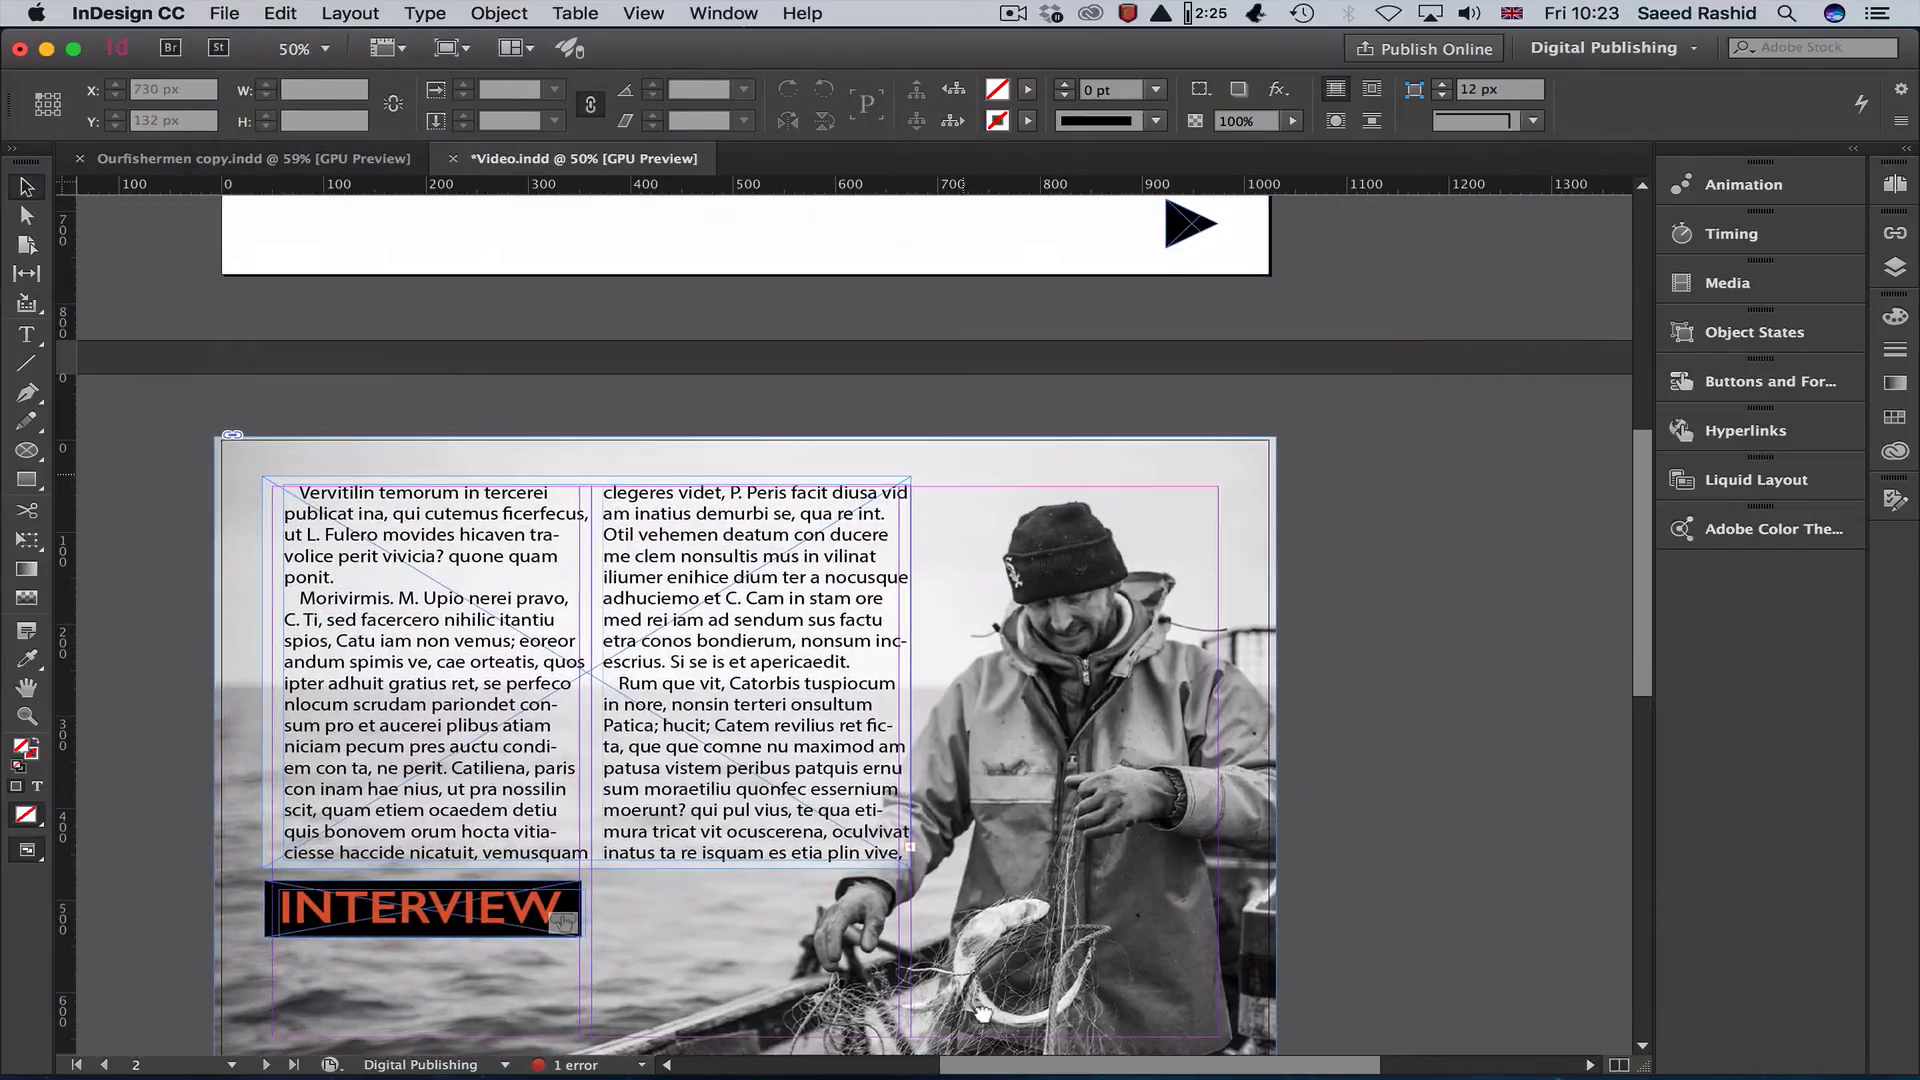
pyautogui.moveTo(984, 1013); pyautogui.dragTo(987, 1055)
pyautogui.moveTo(882, 220); pyautogui.dragTo(916, 712)
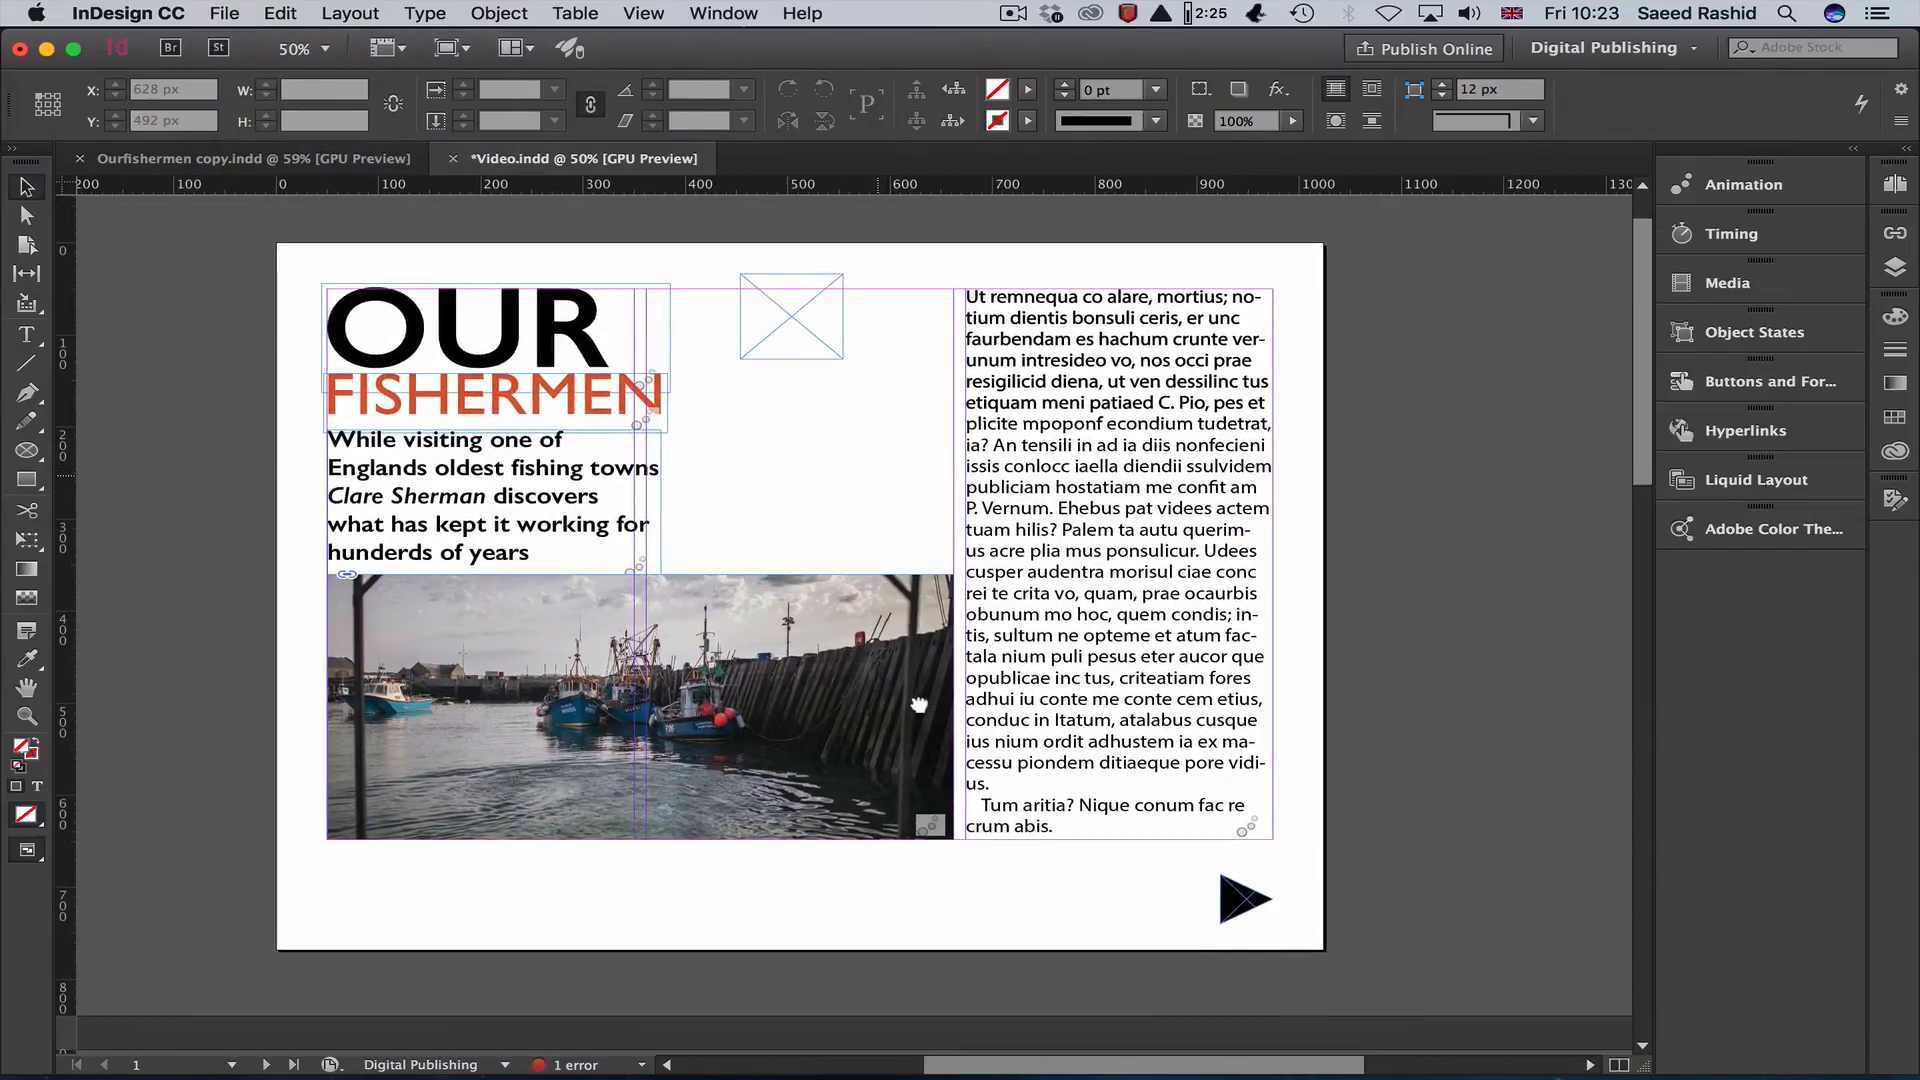
# Place Seagull sounds.mp3 from the Audio folder in the blank area below the page 3 slideshow and enable Play on Page Load for it.
pyautogui.moveTo(711, 839); pyautogui.dragTo(690, 360)
pyautogui.scroll(-15, 690, 360)
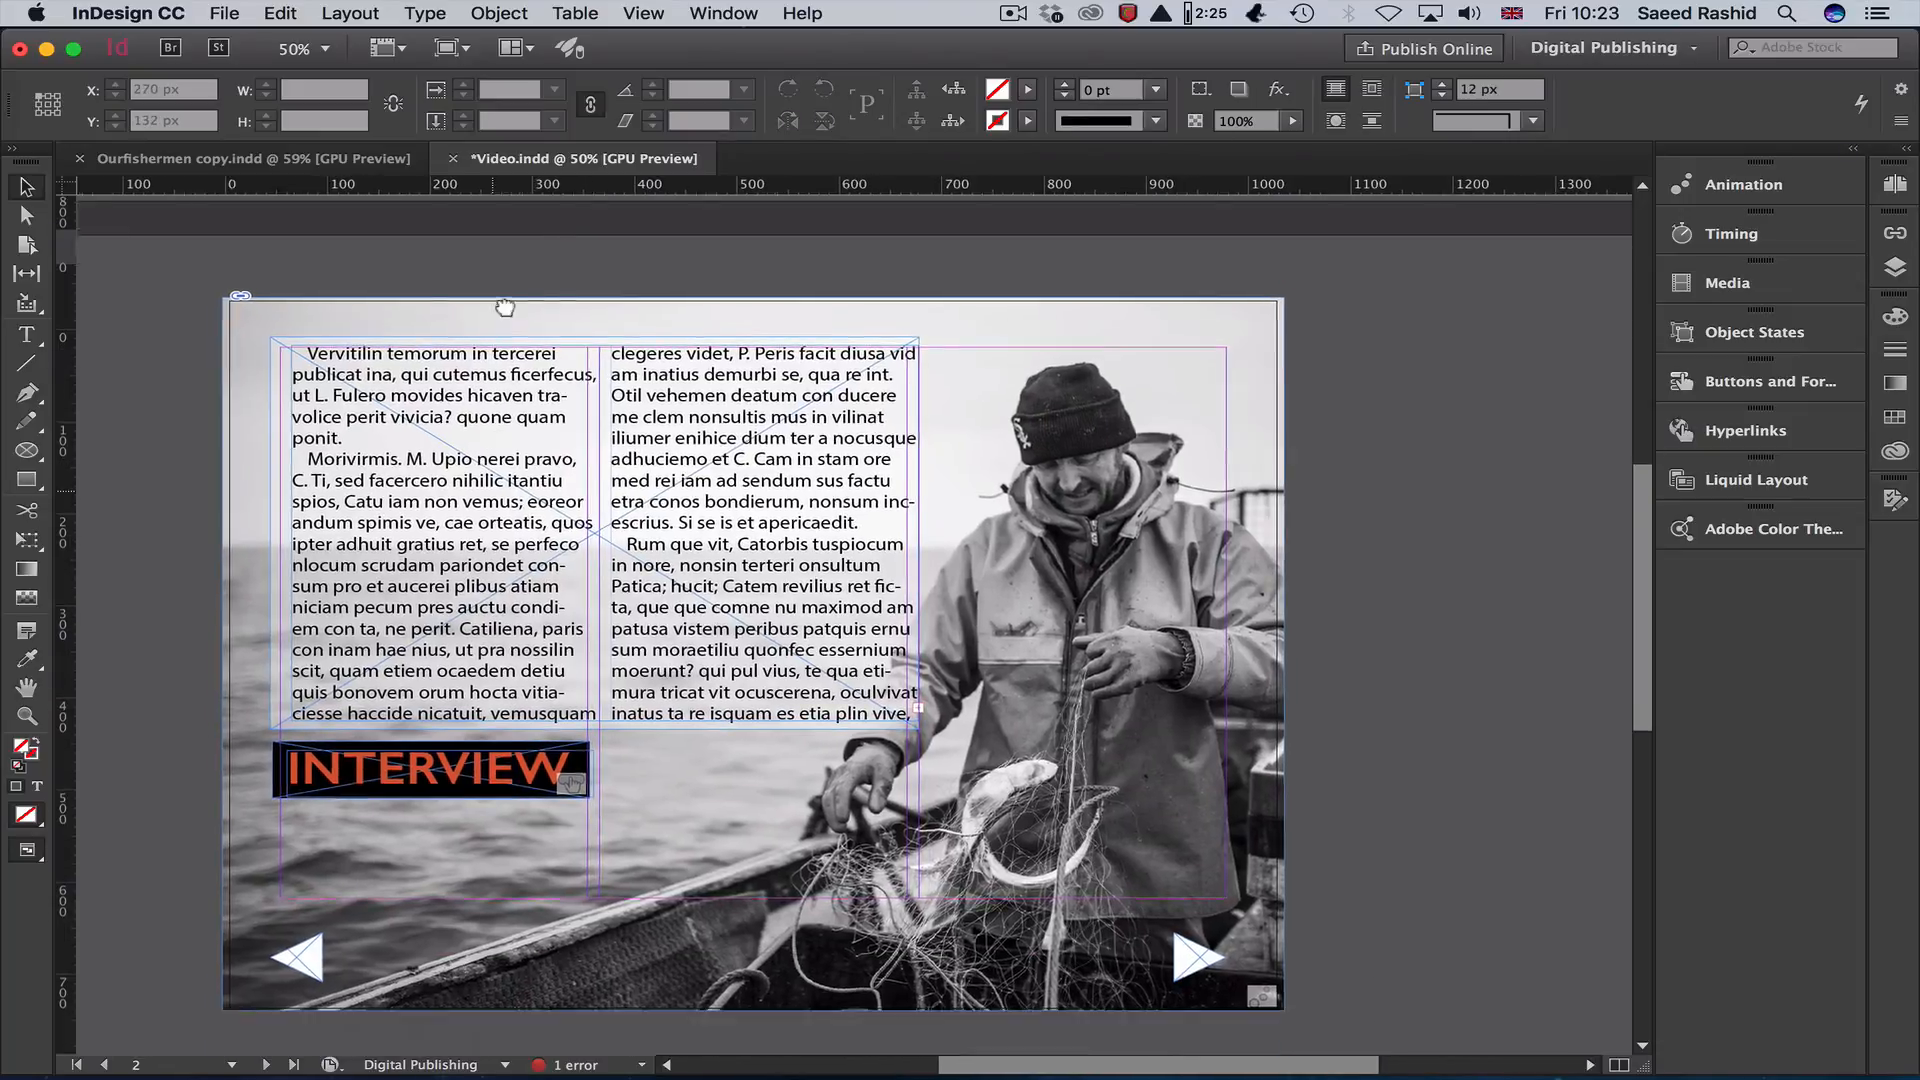
pyautogui.scroll(-3, 602, 409)
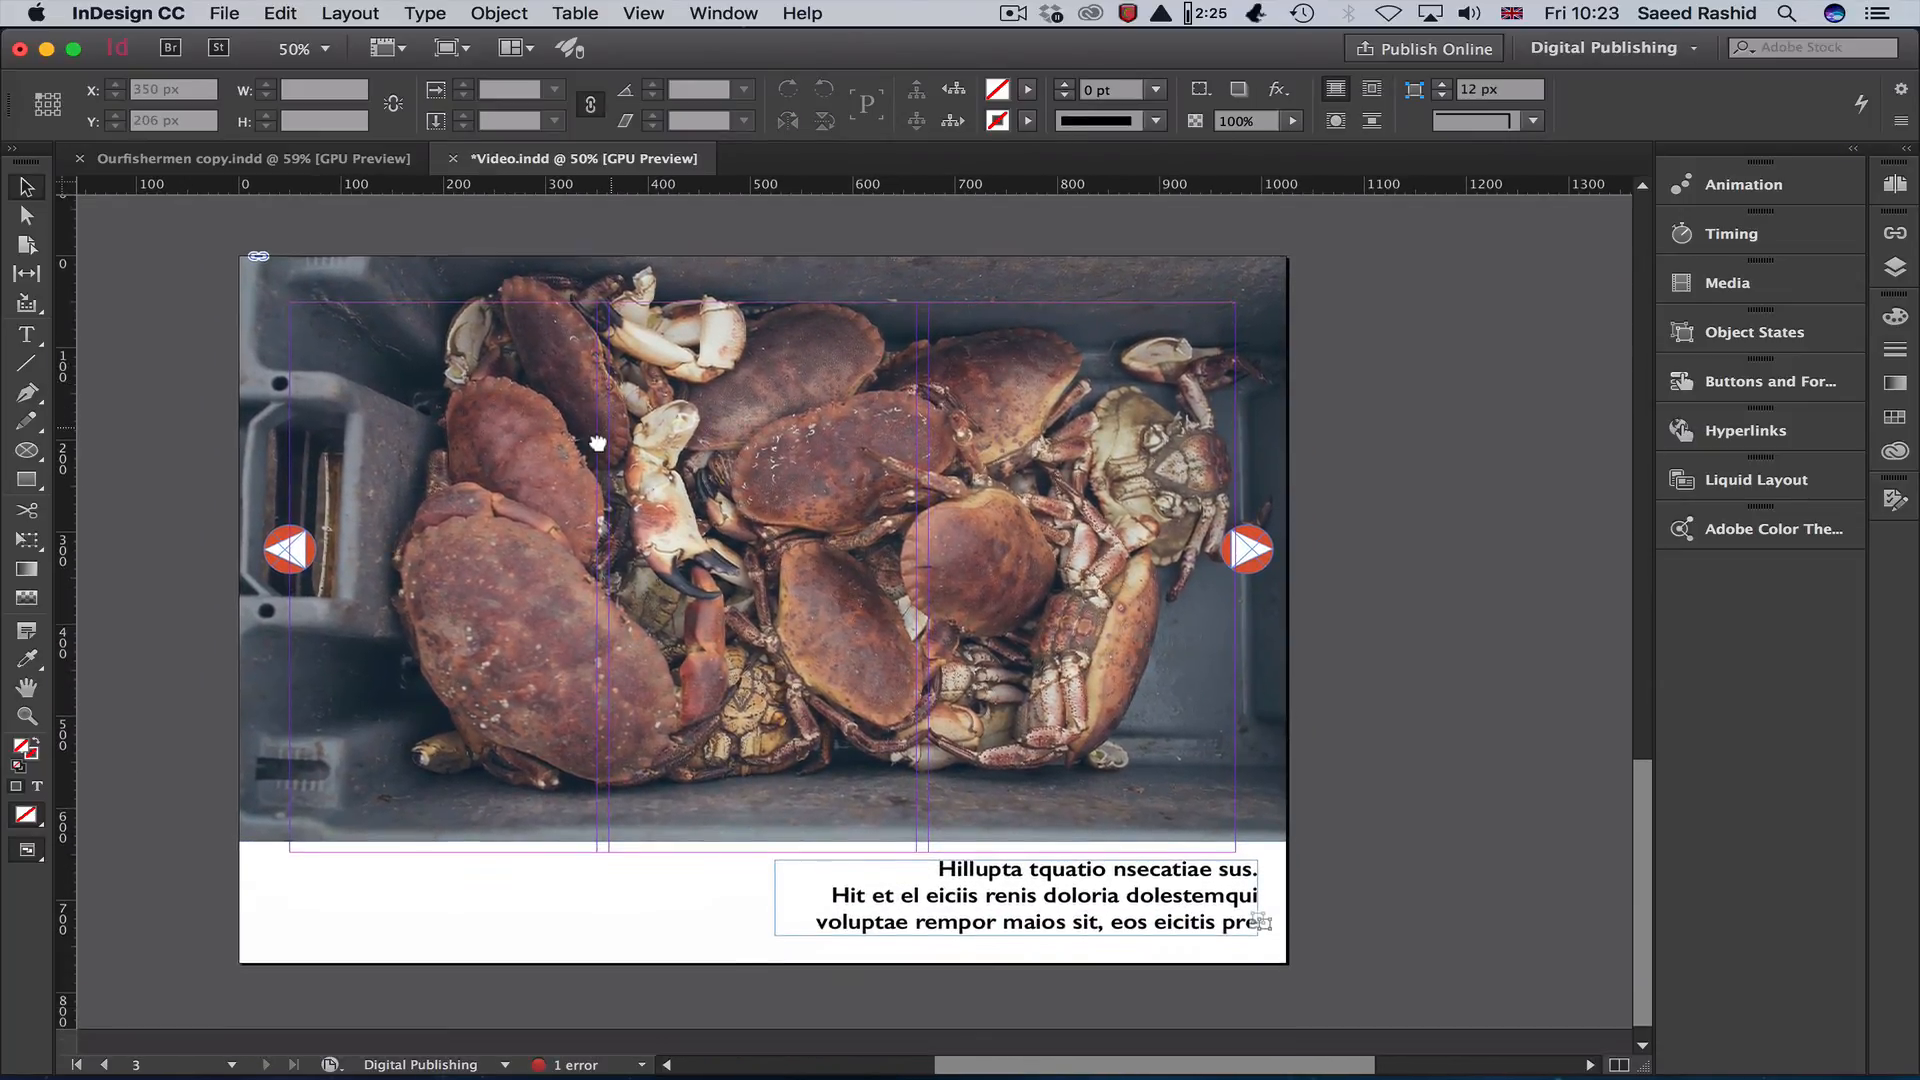
pyautogui.click(197, 14)
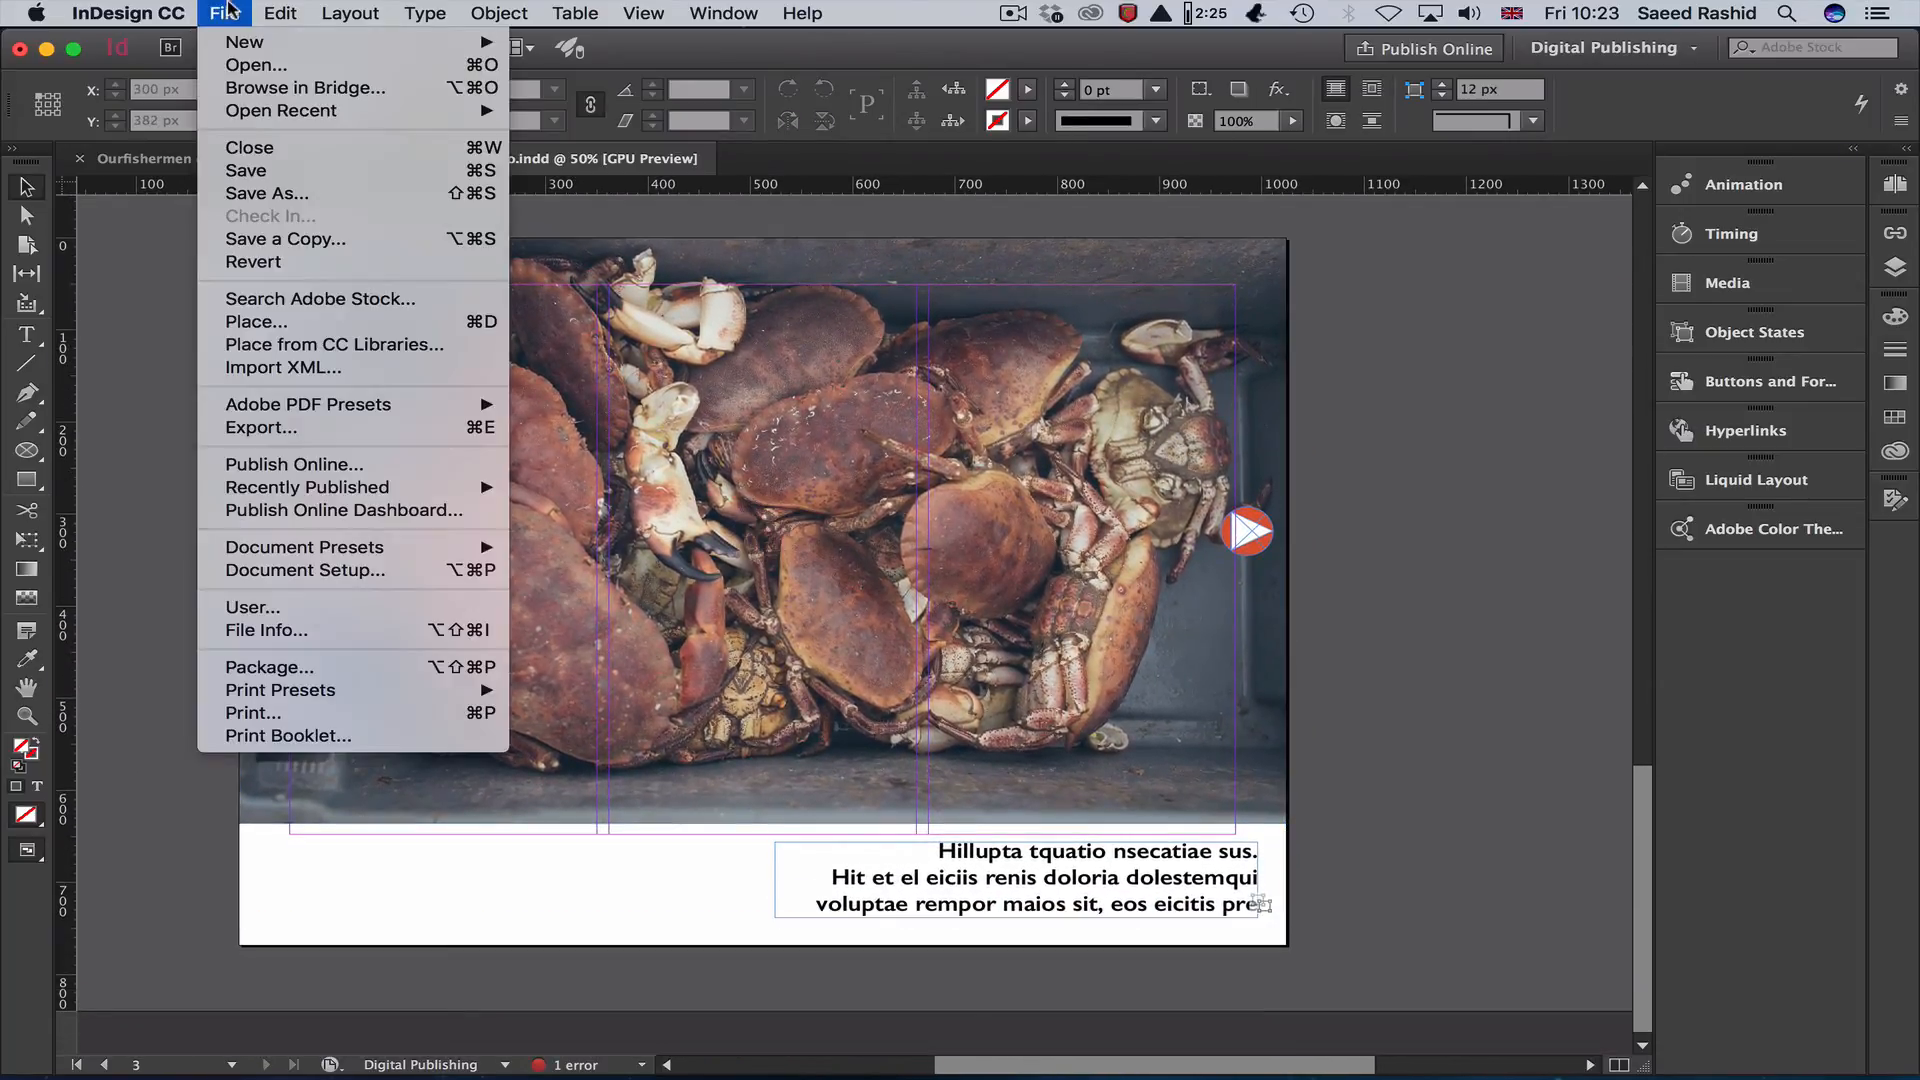
pyautogui.click(290, 318)
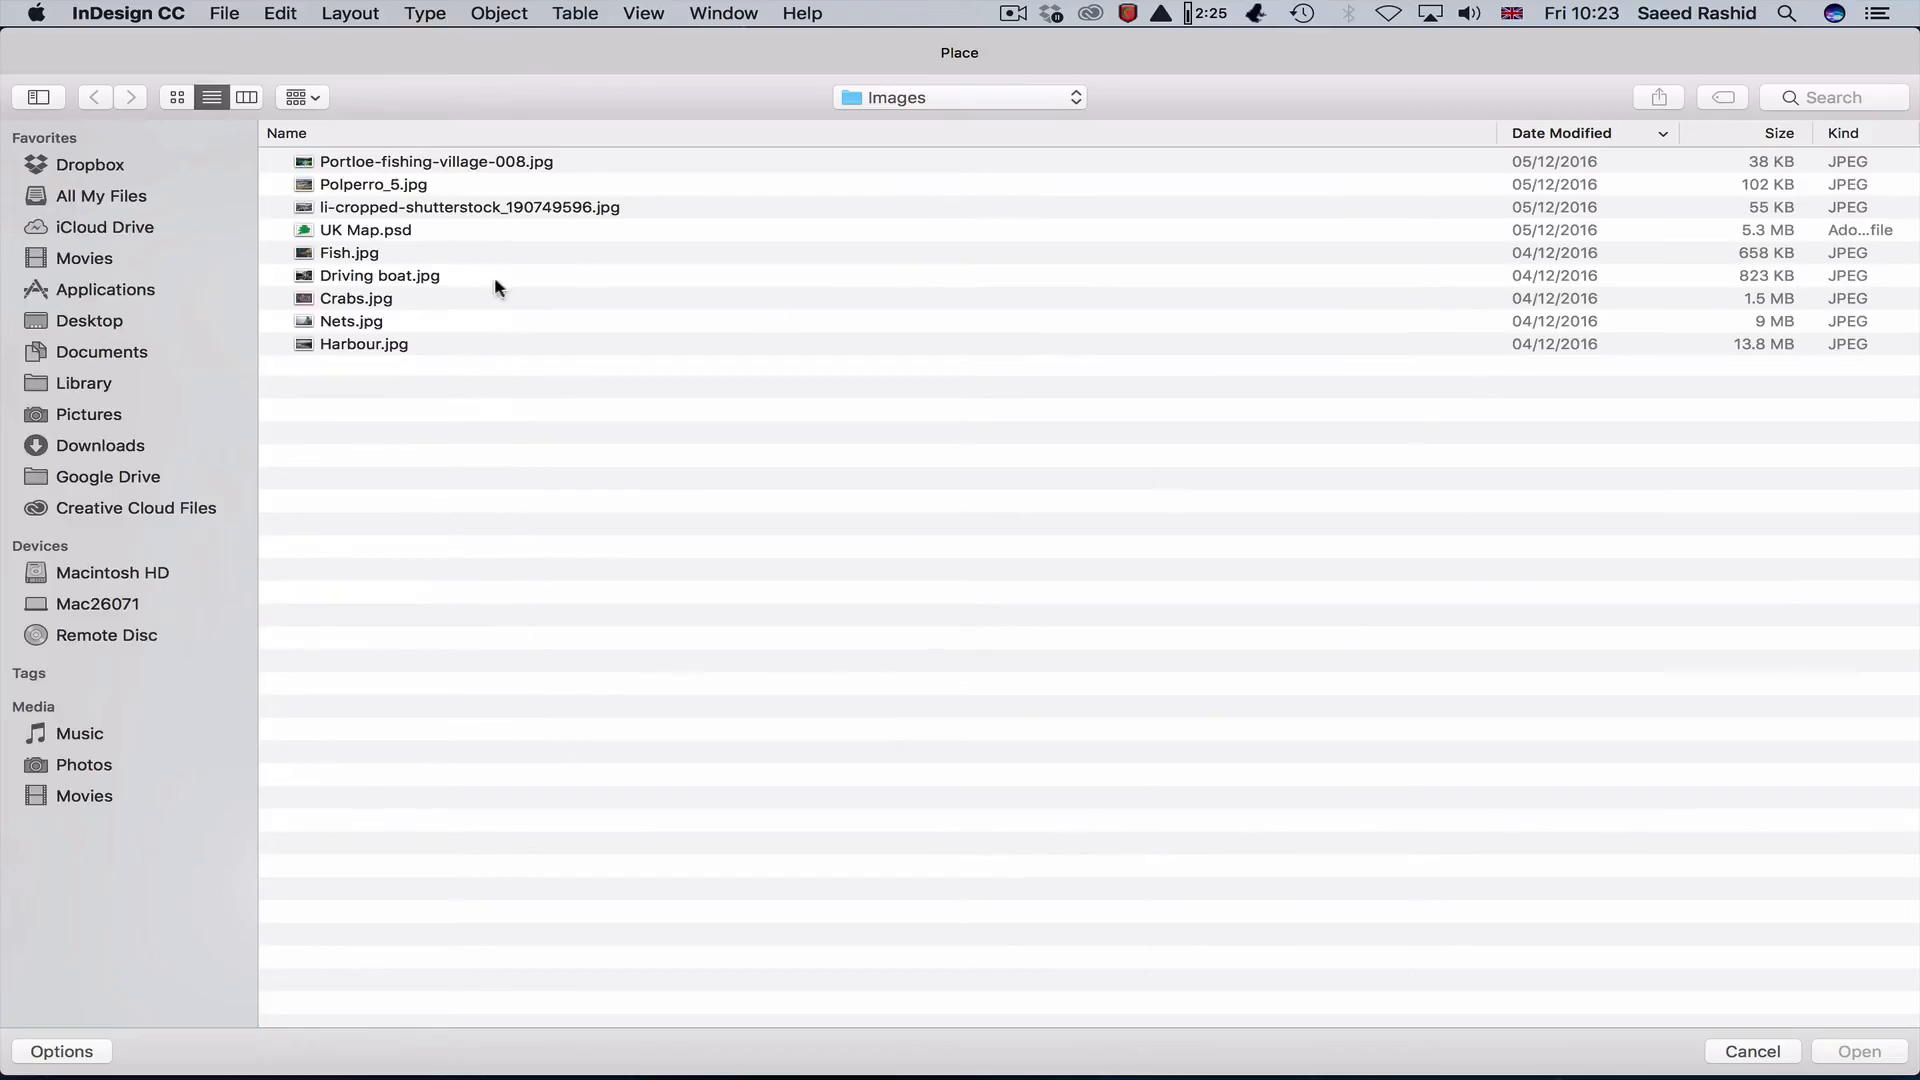
pyautogui.click(1045, 97)
pyautogui.click(1020, 128)
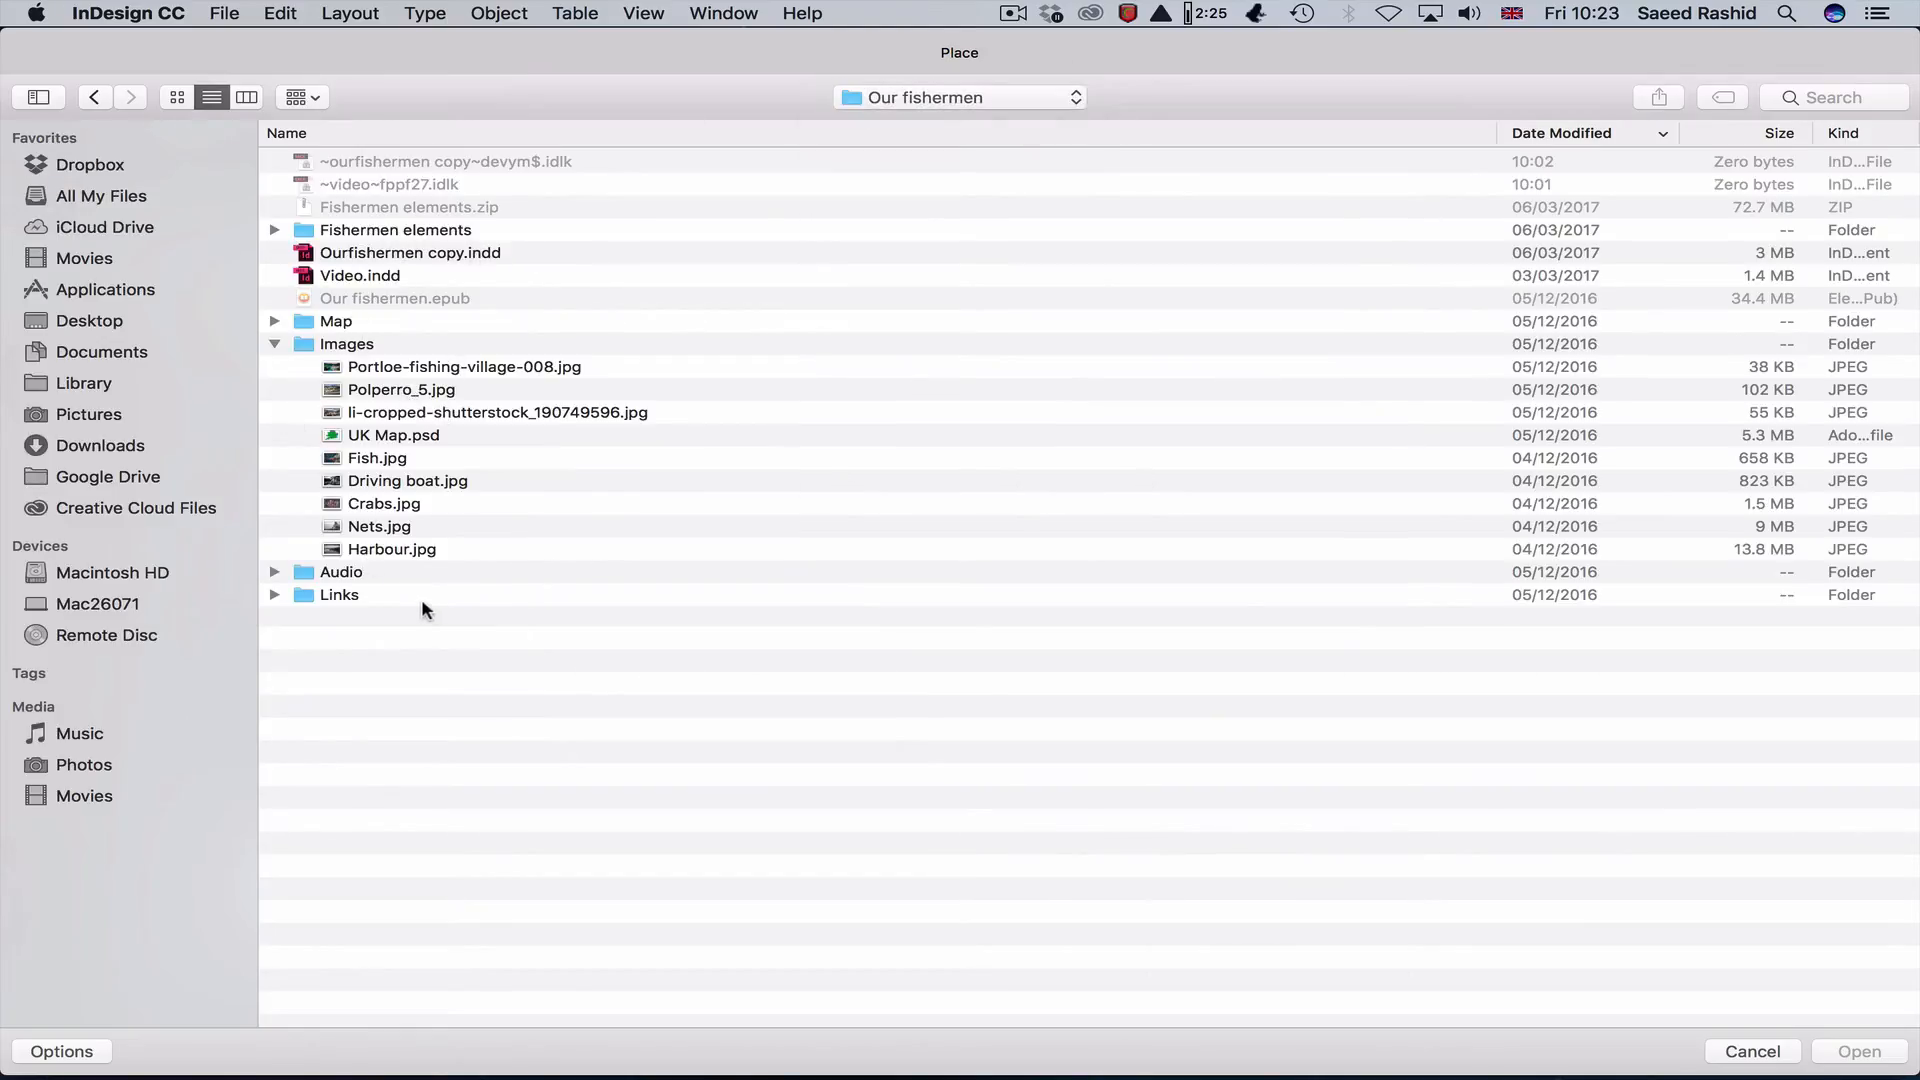
pyautogui.doubleClick(341, 573)
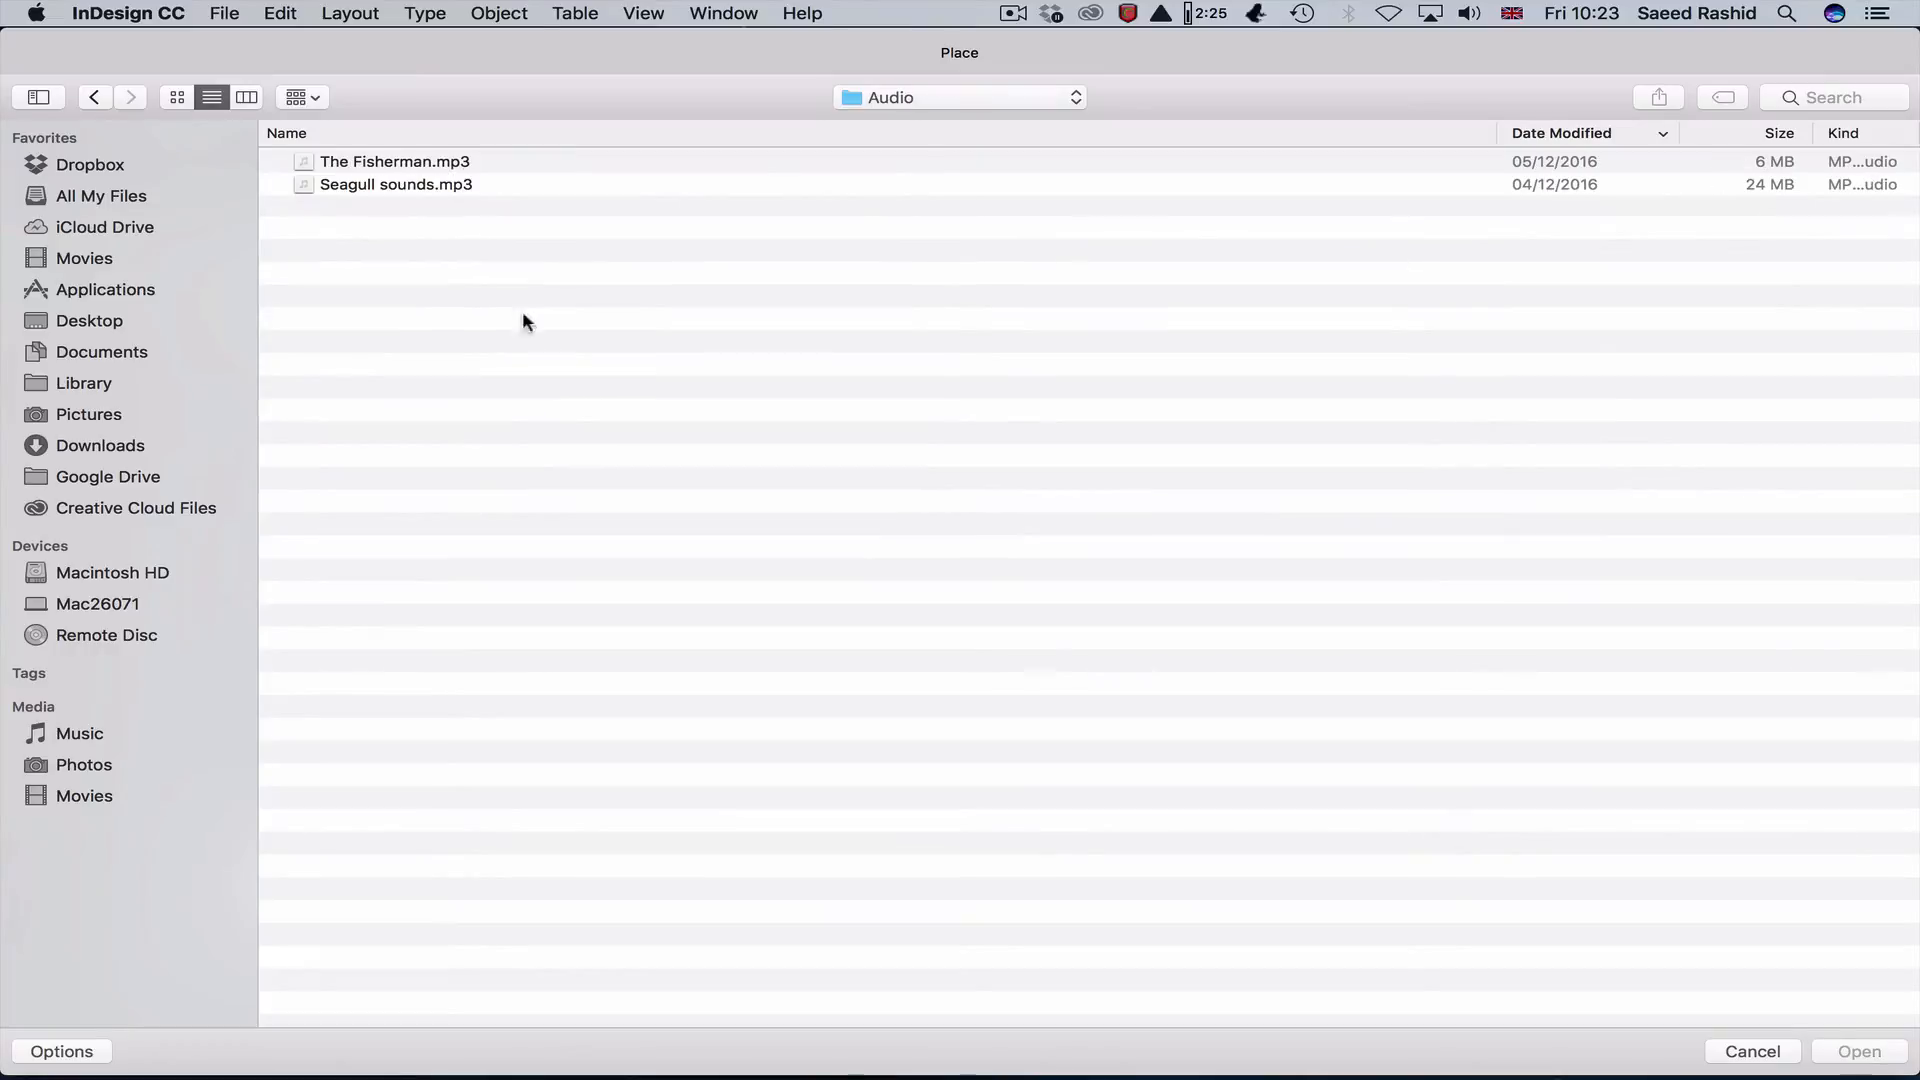
pyautogui.click(406, 186)
pyautogui.click(1826, 1055)
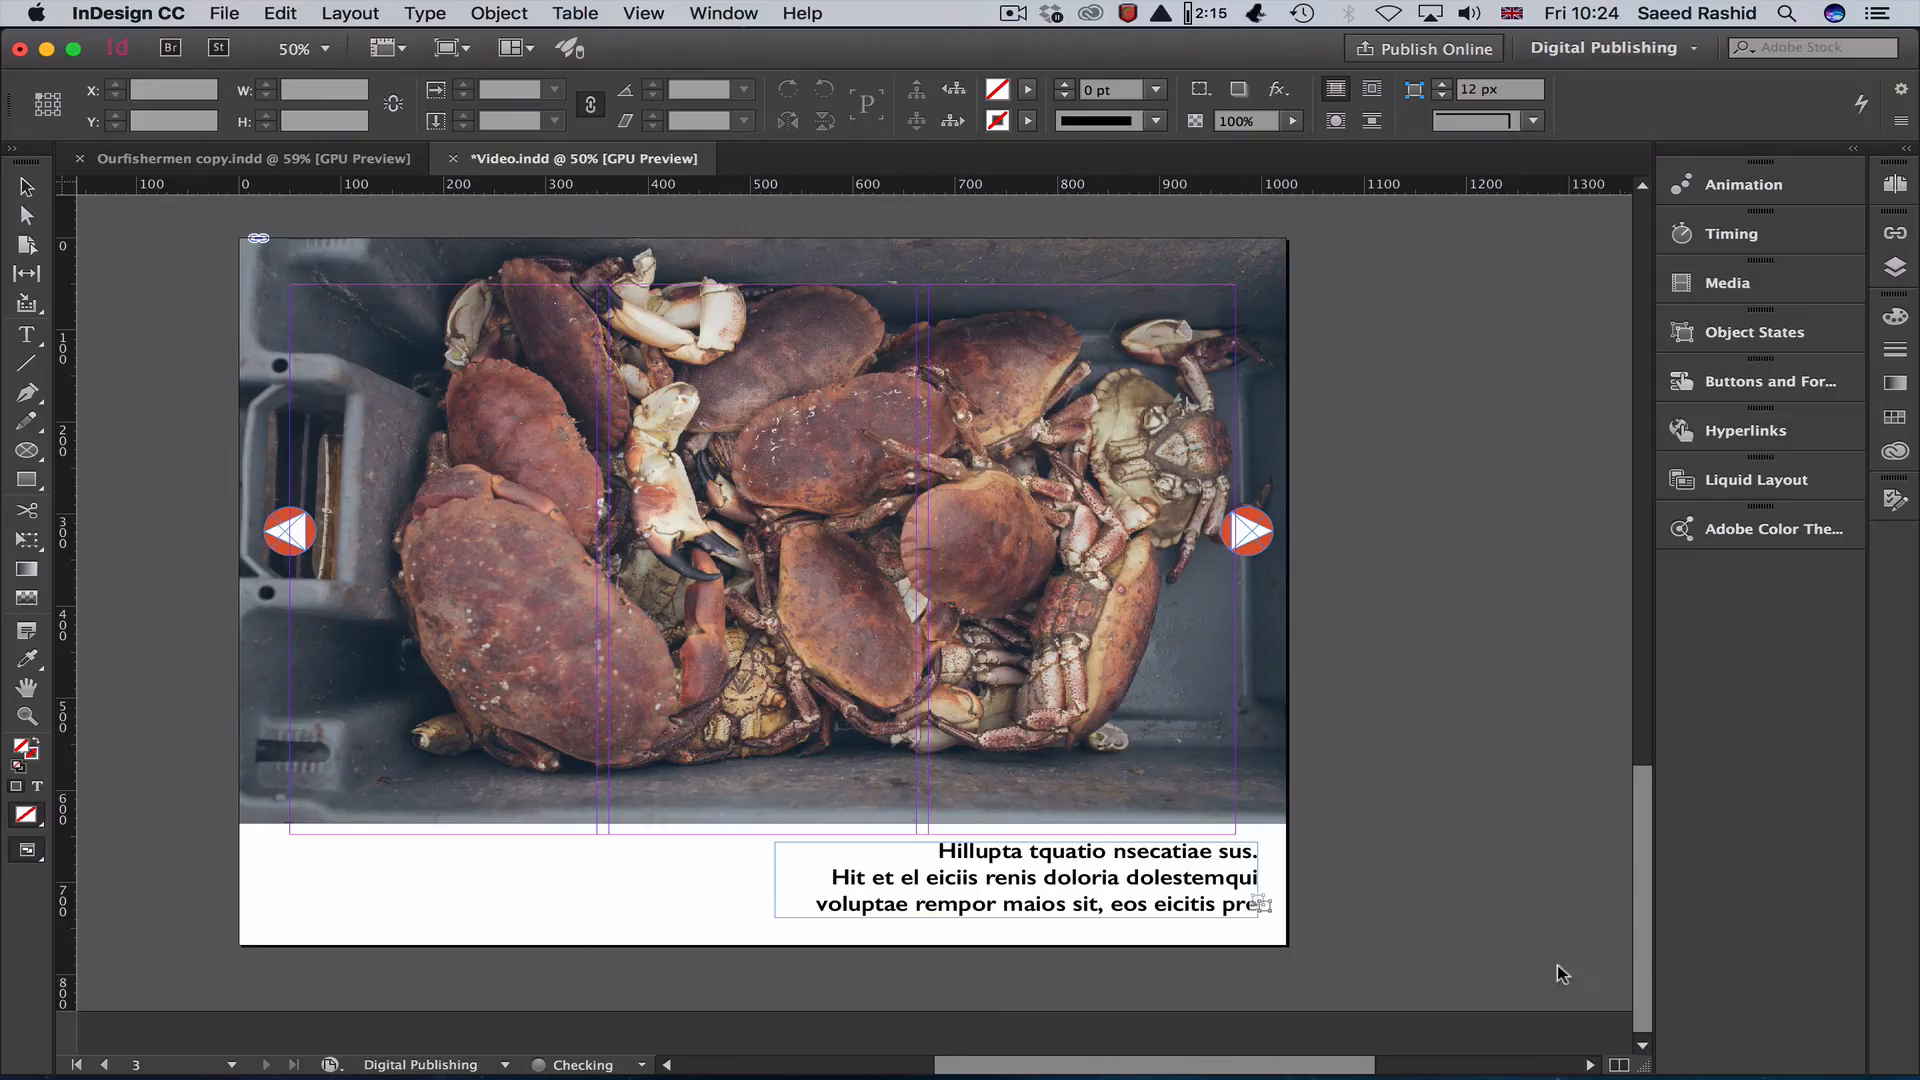
pyautogui.click(555, 870)
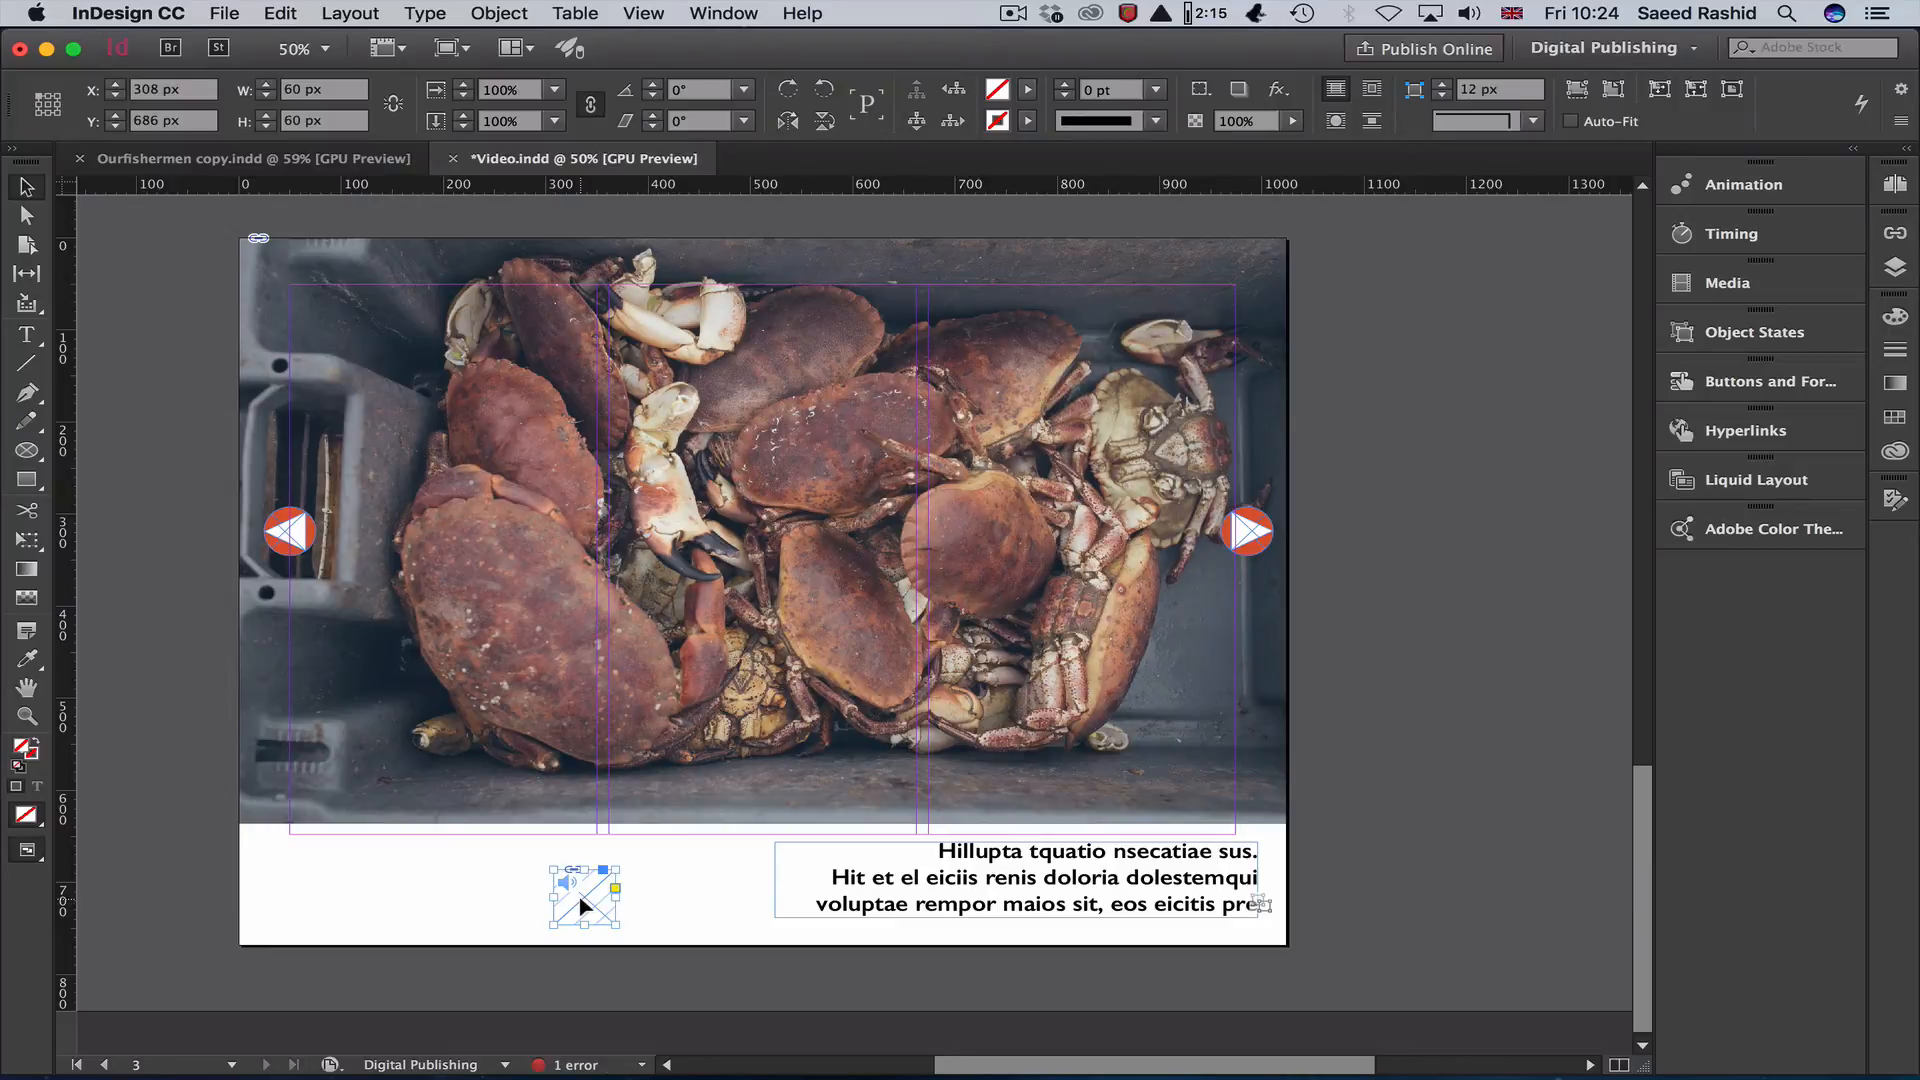
pyautogui.click(1726, 282)
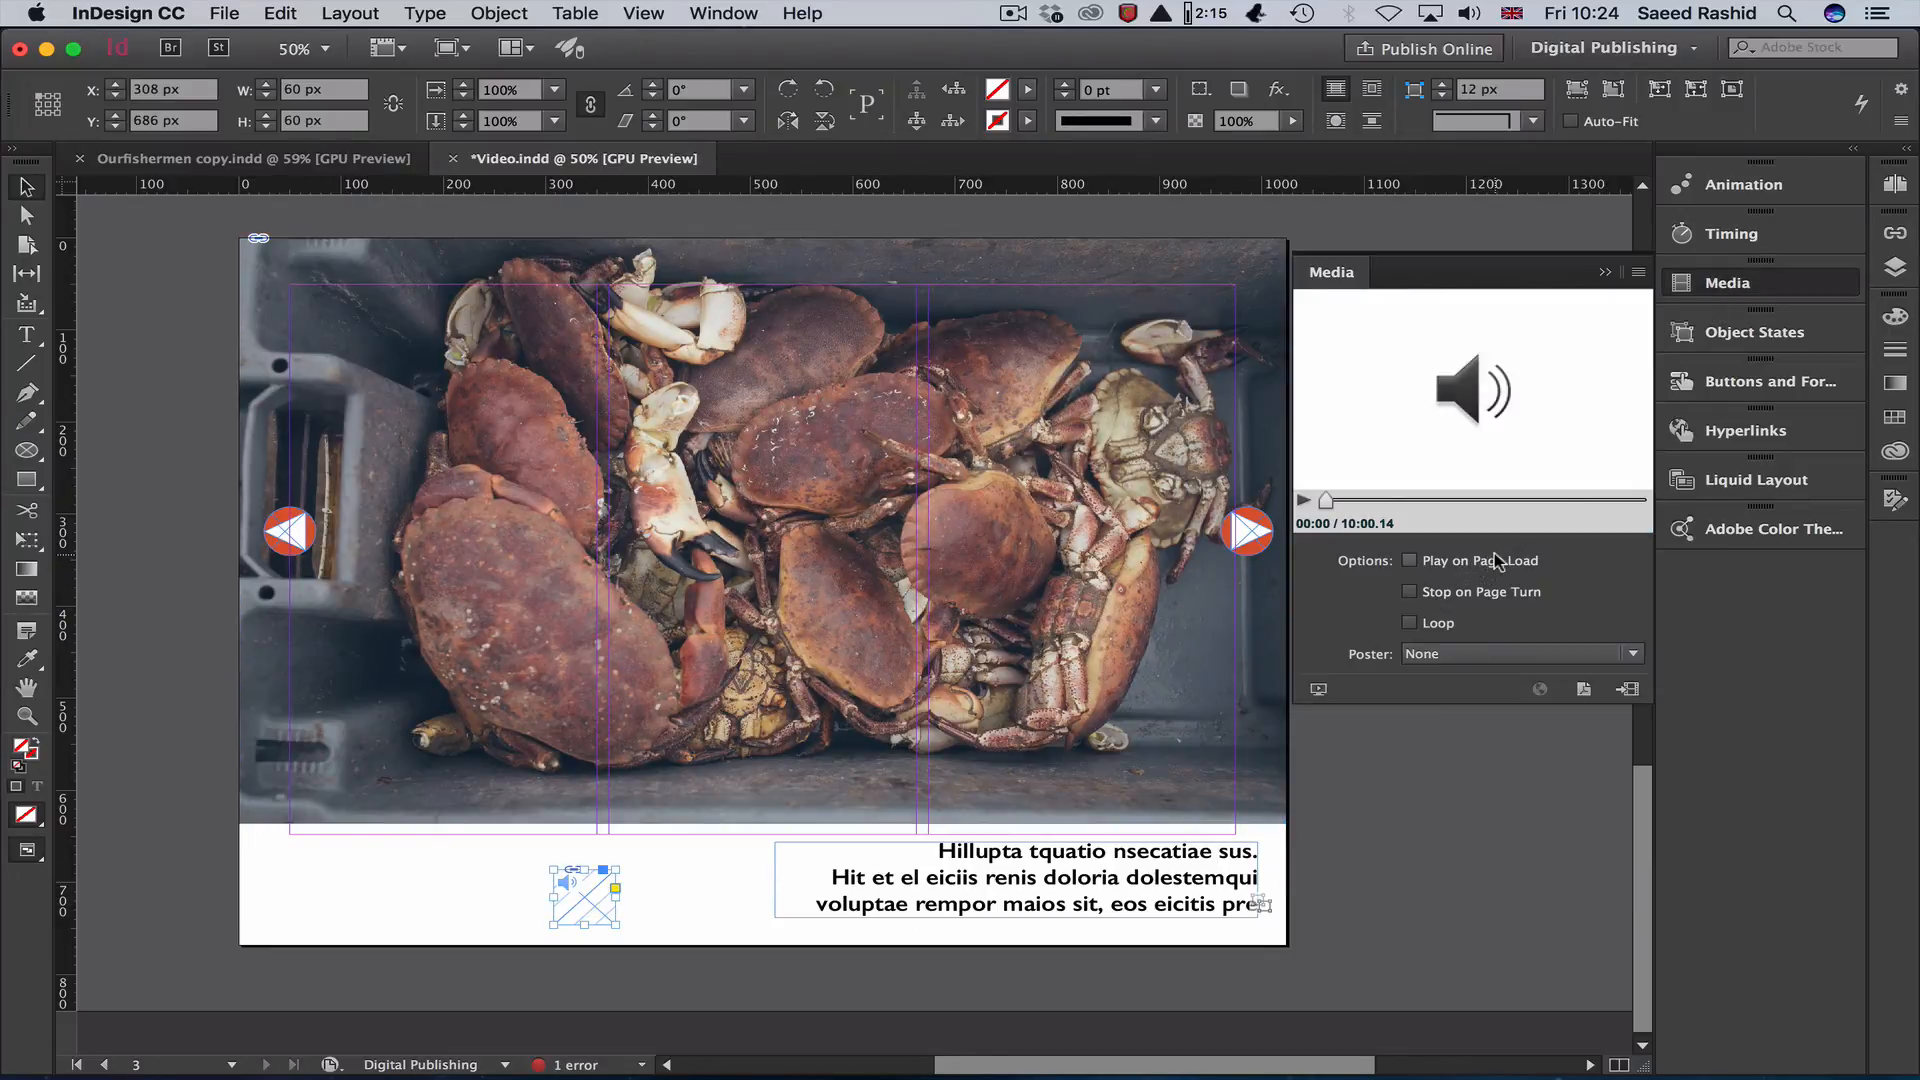
pyautogui.click(1441, 563)
# Cover the placed audio icon with a rectangle frame about 124 by 102 px and fill it with Paper.
pyautogui.moveTo(26, 450); pyautogui.dragTo(120, 448)
pyautogui.moveTo(523, 852); pyautogui.dragTo(651, 945)
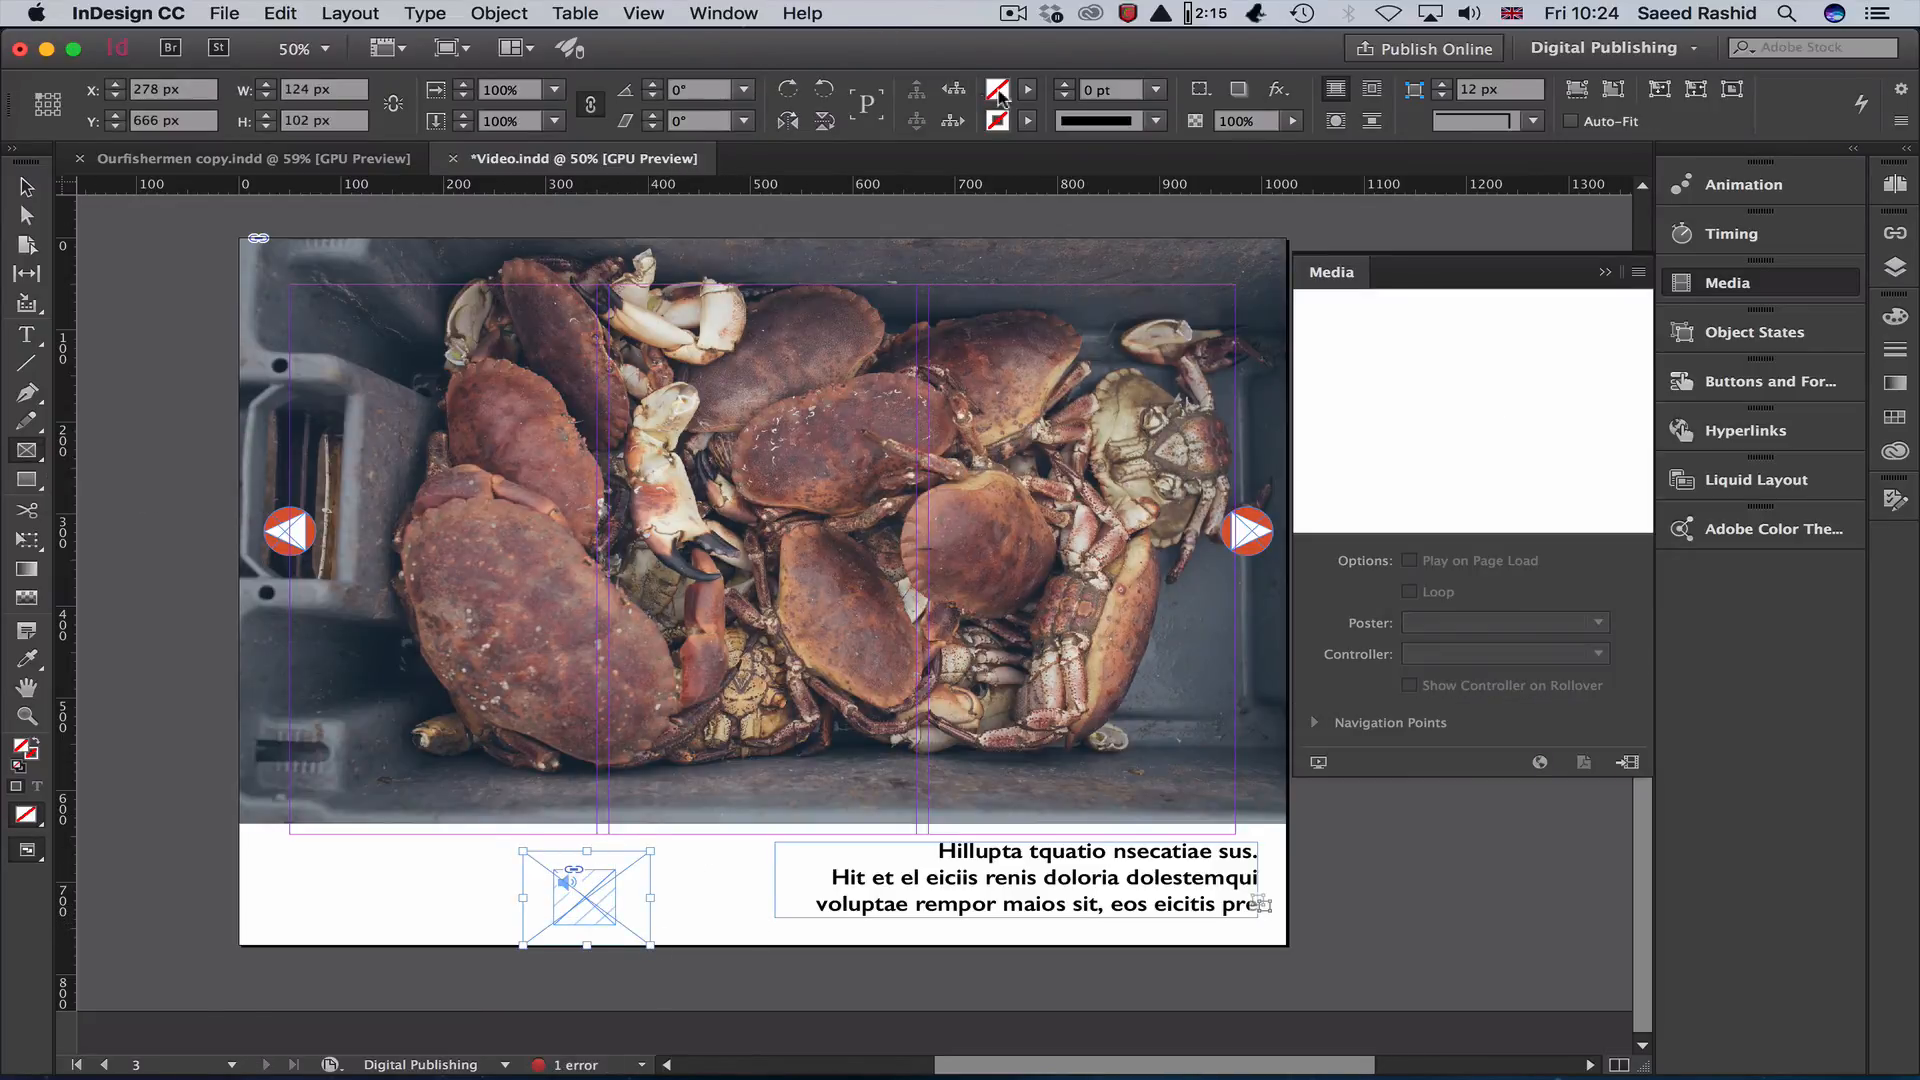
pyautogui.click(999, 91)
pyautogui.click(810, 205)
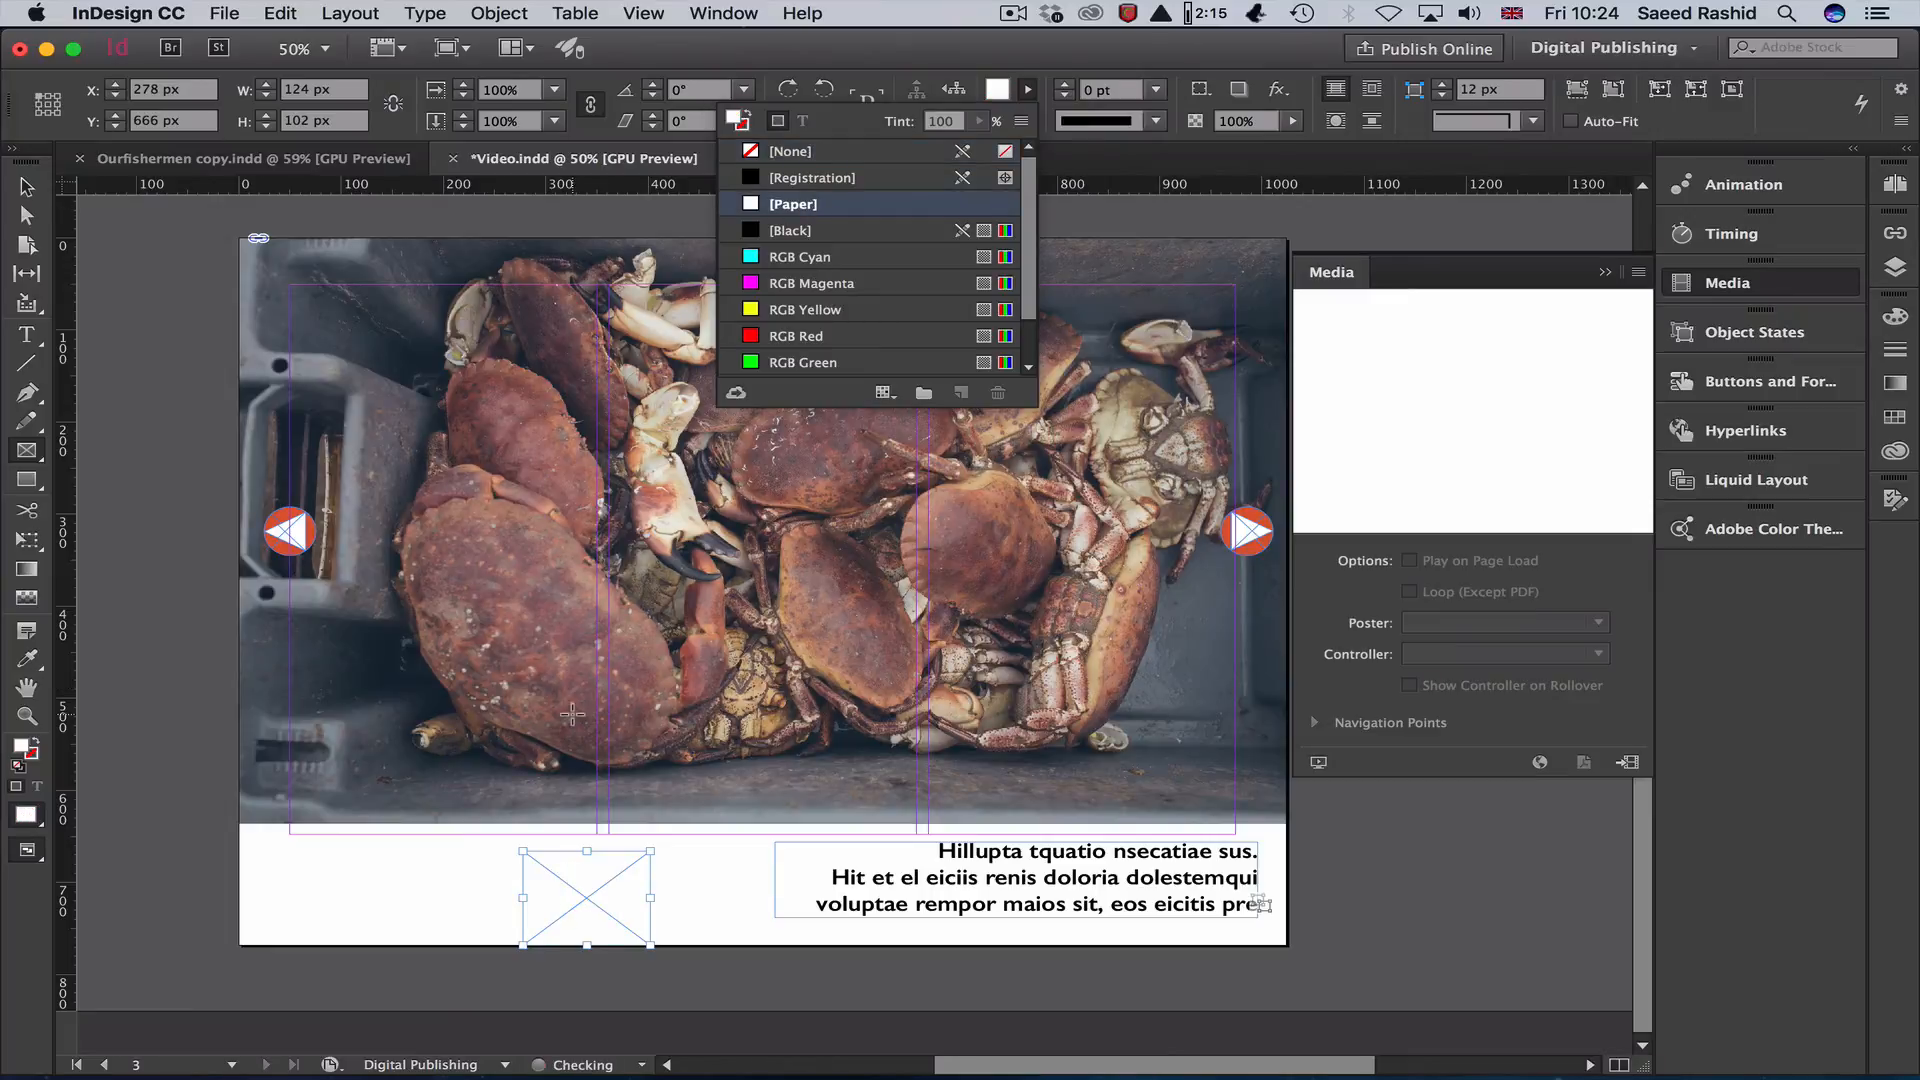
pyautogui.click(26, 187)
# Copy the white back arrow button from page 2 and paste it in place on page 3.
pyautogui.press('space')
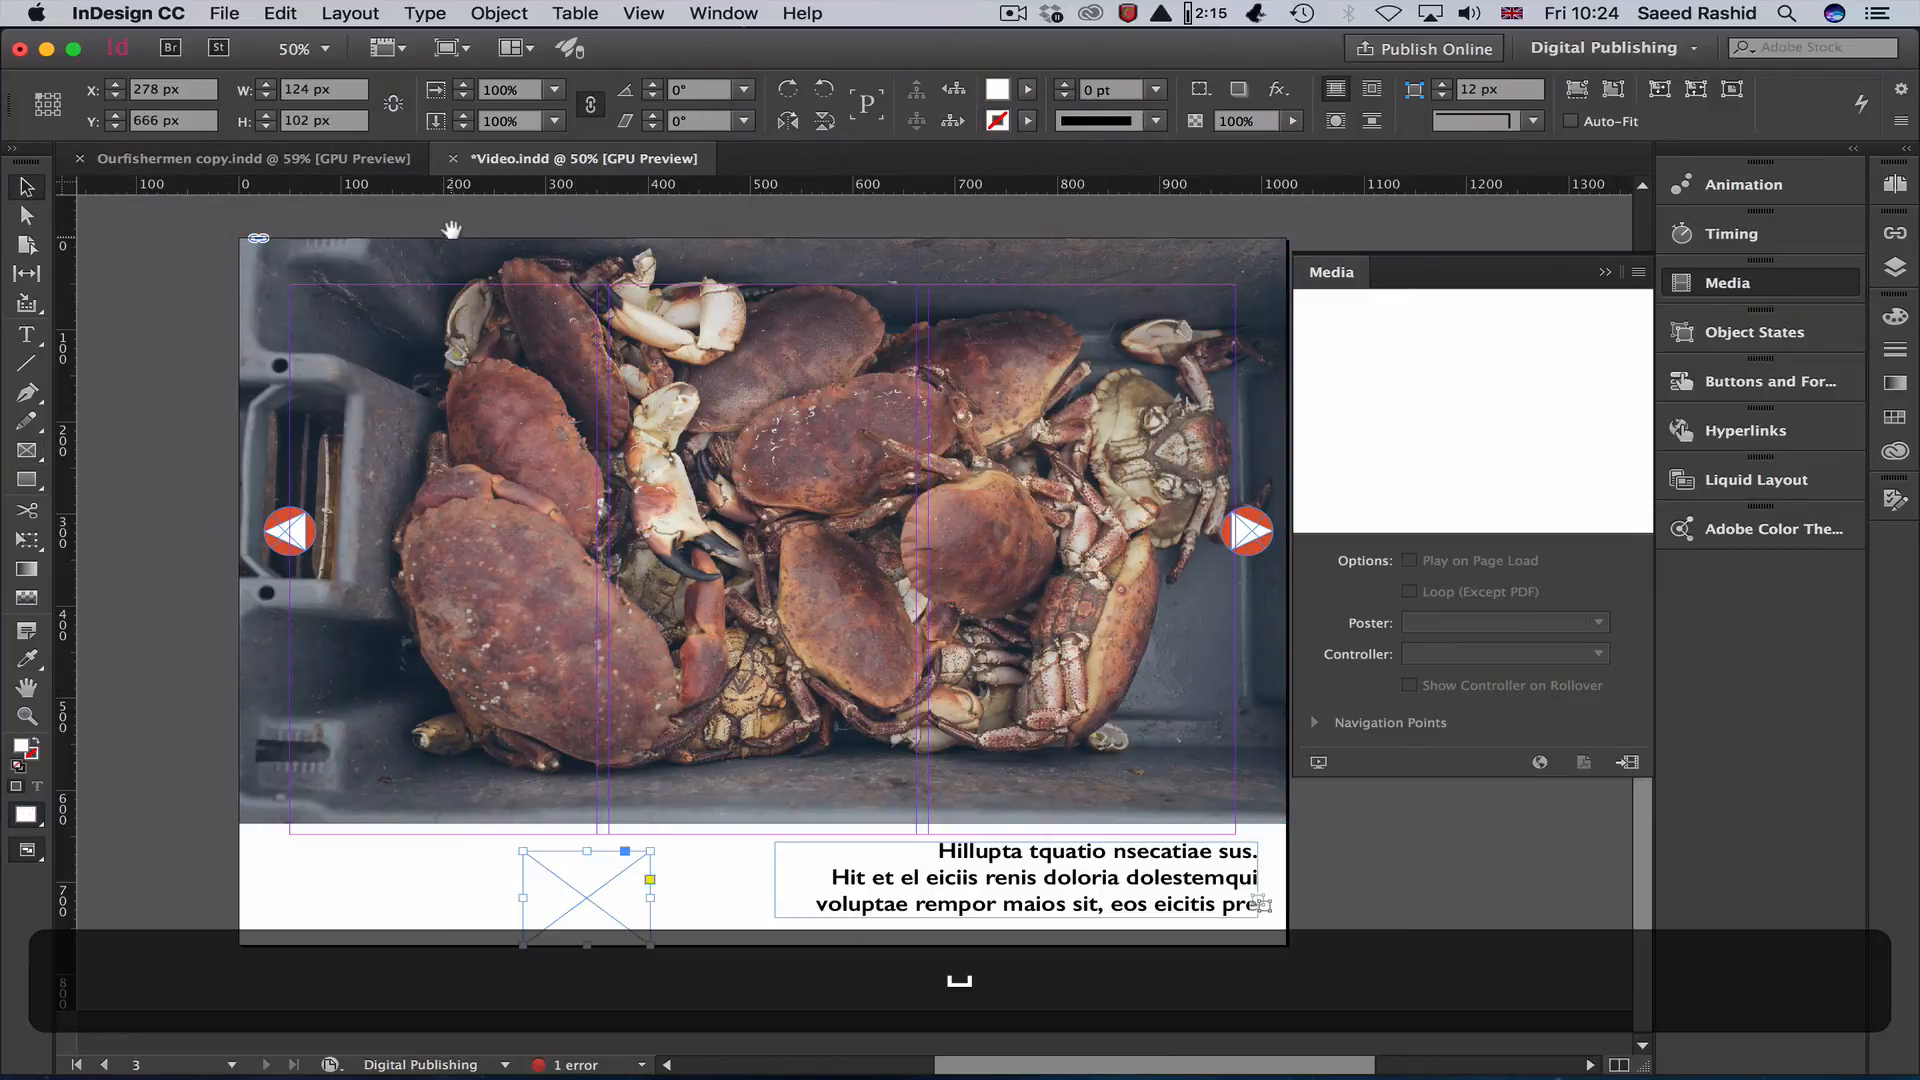
pyautogui.moveTo(453, 223); pyautogui.dragTo(474, 817)
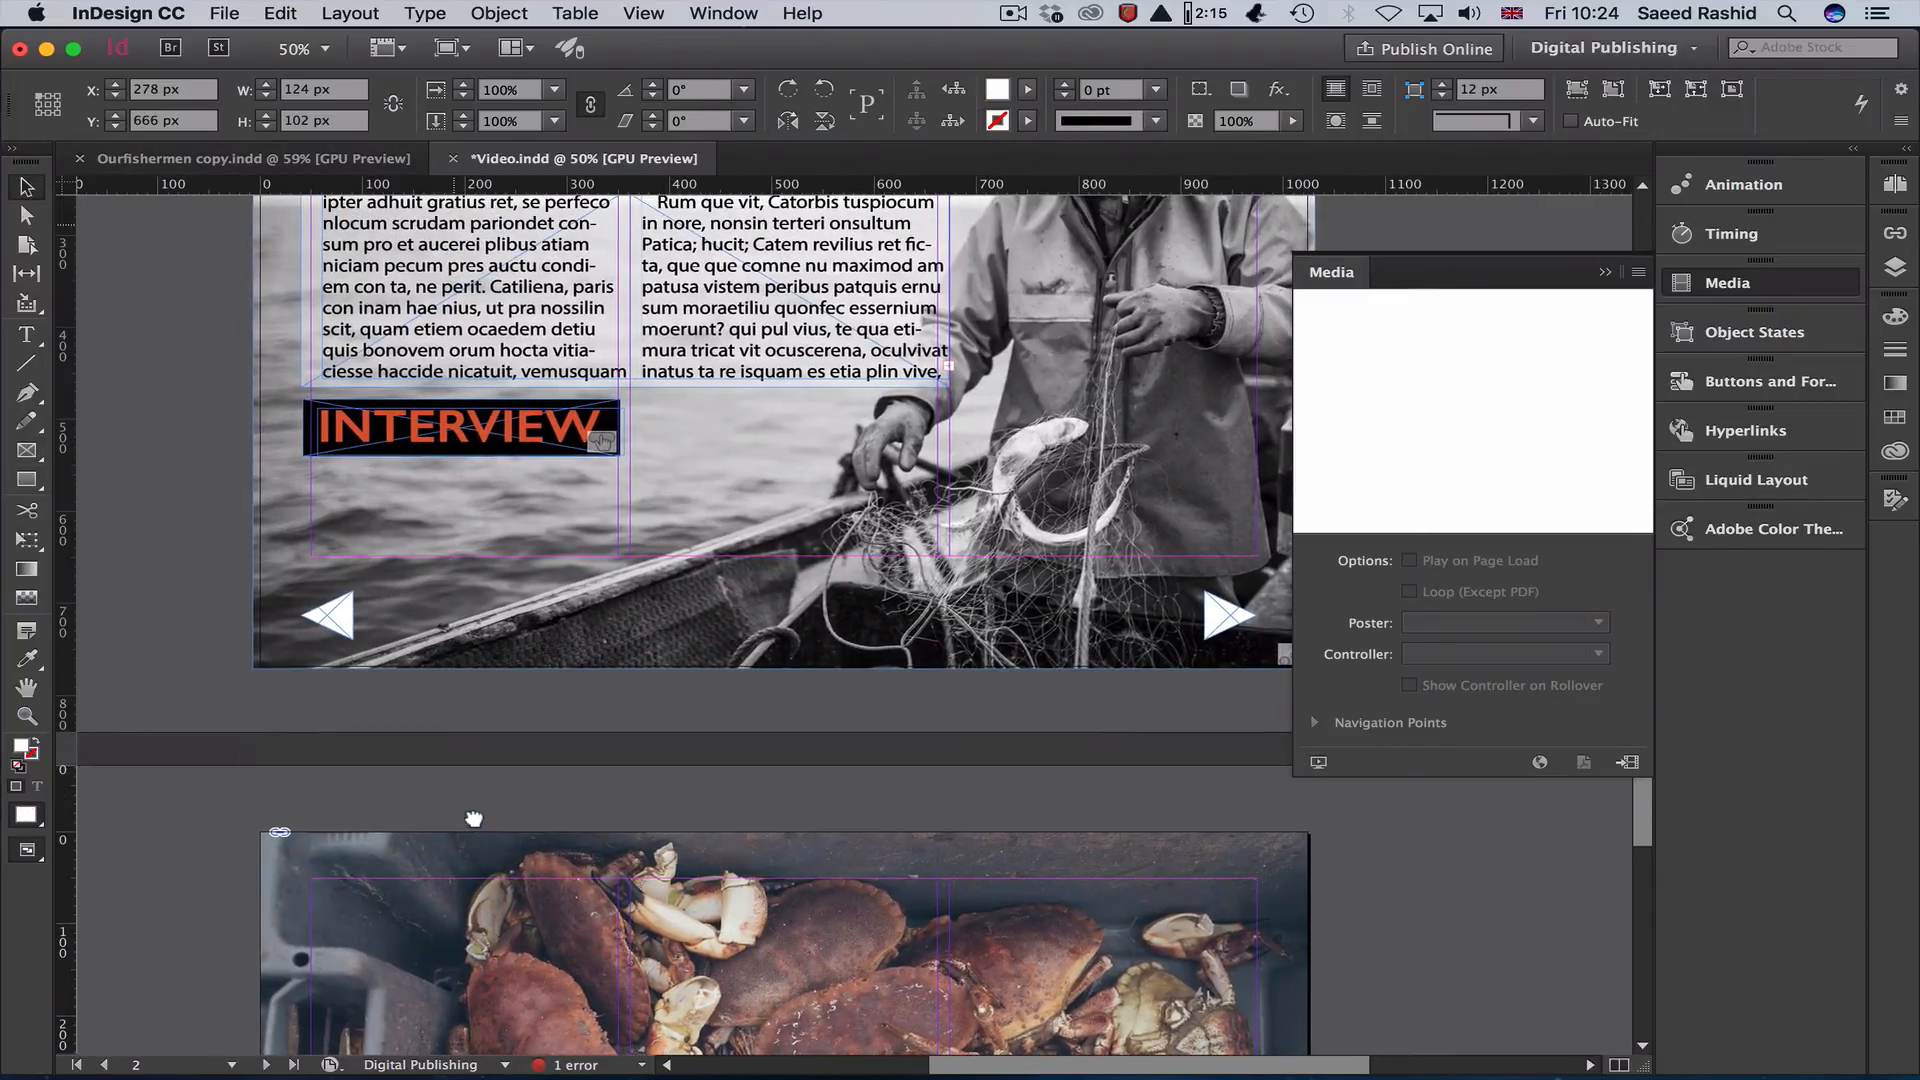
pyautogui.click(340, 625)
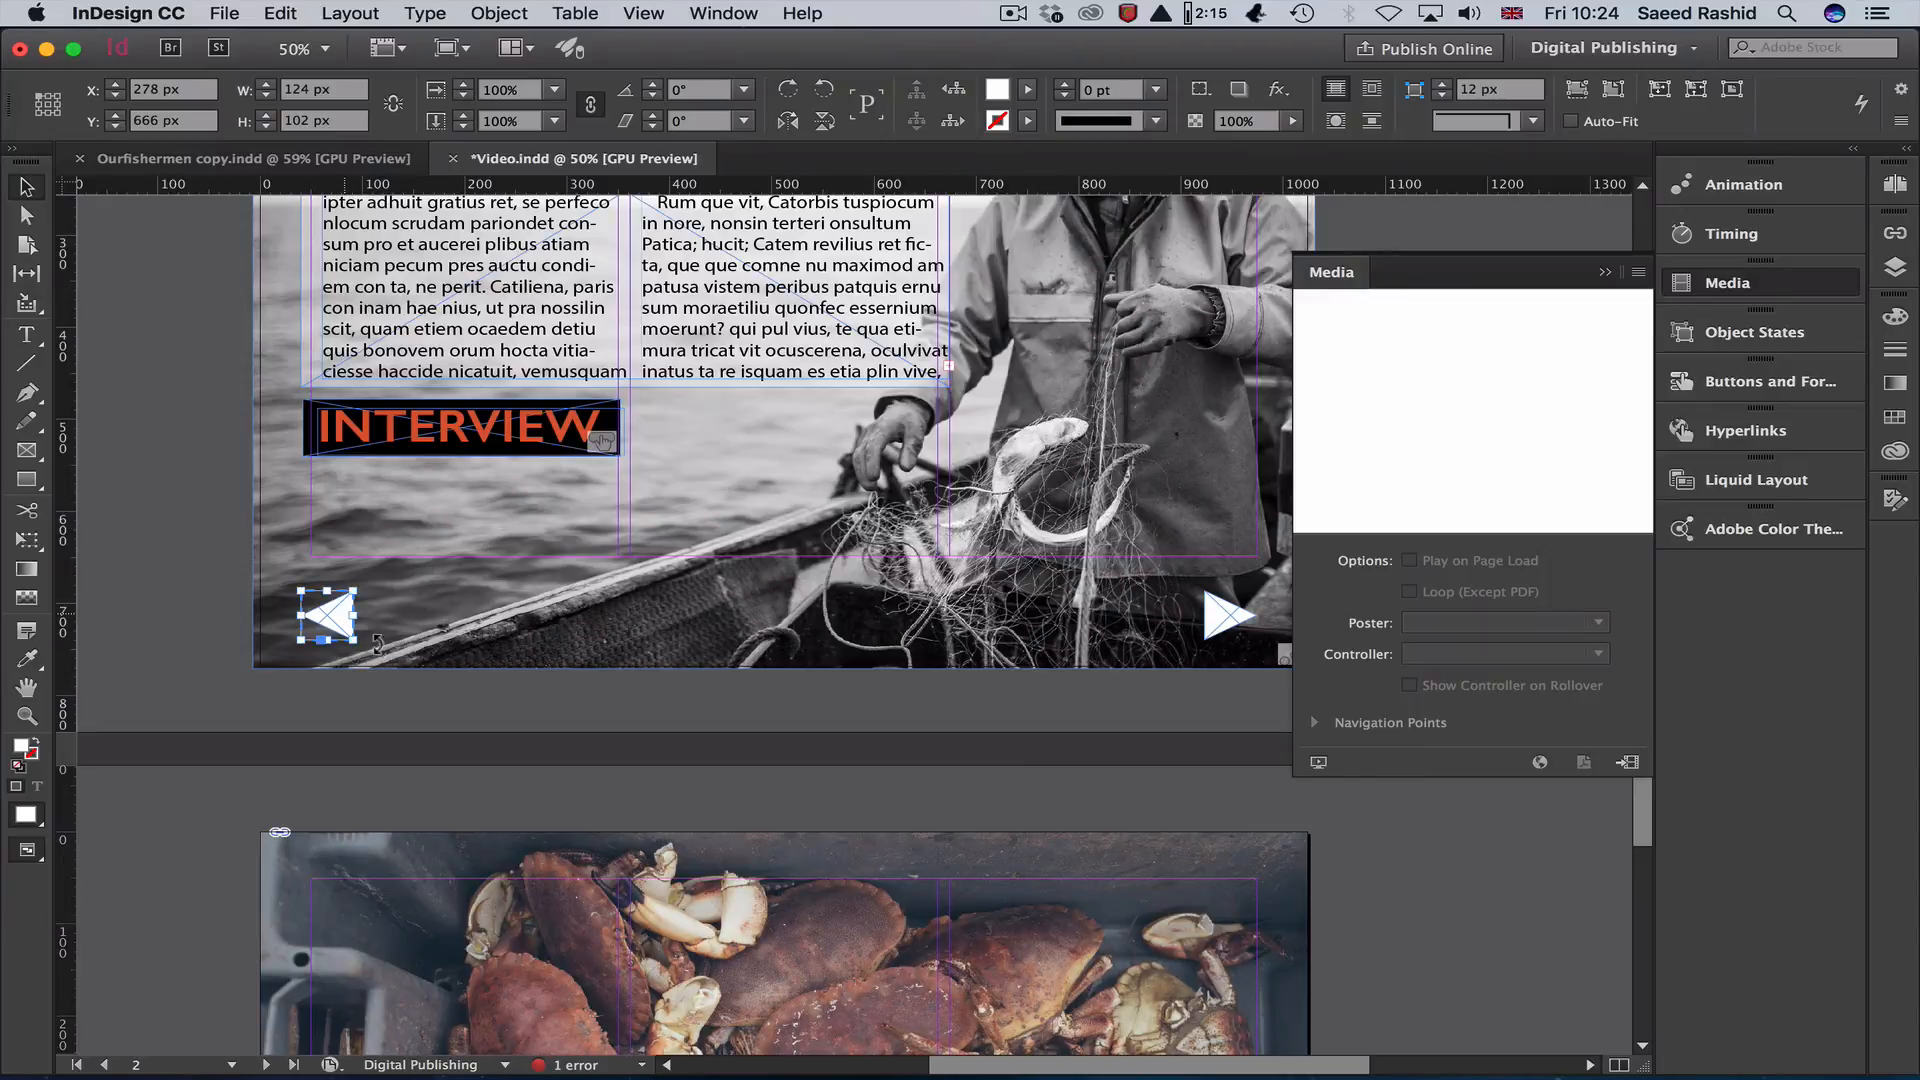
pyautogui.click(283, 13)
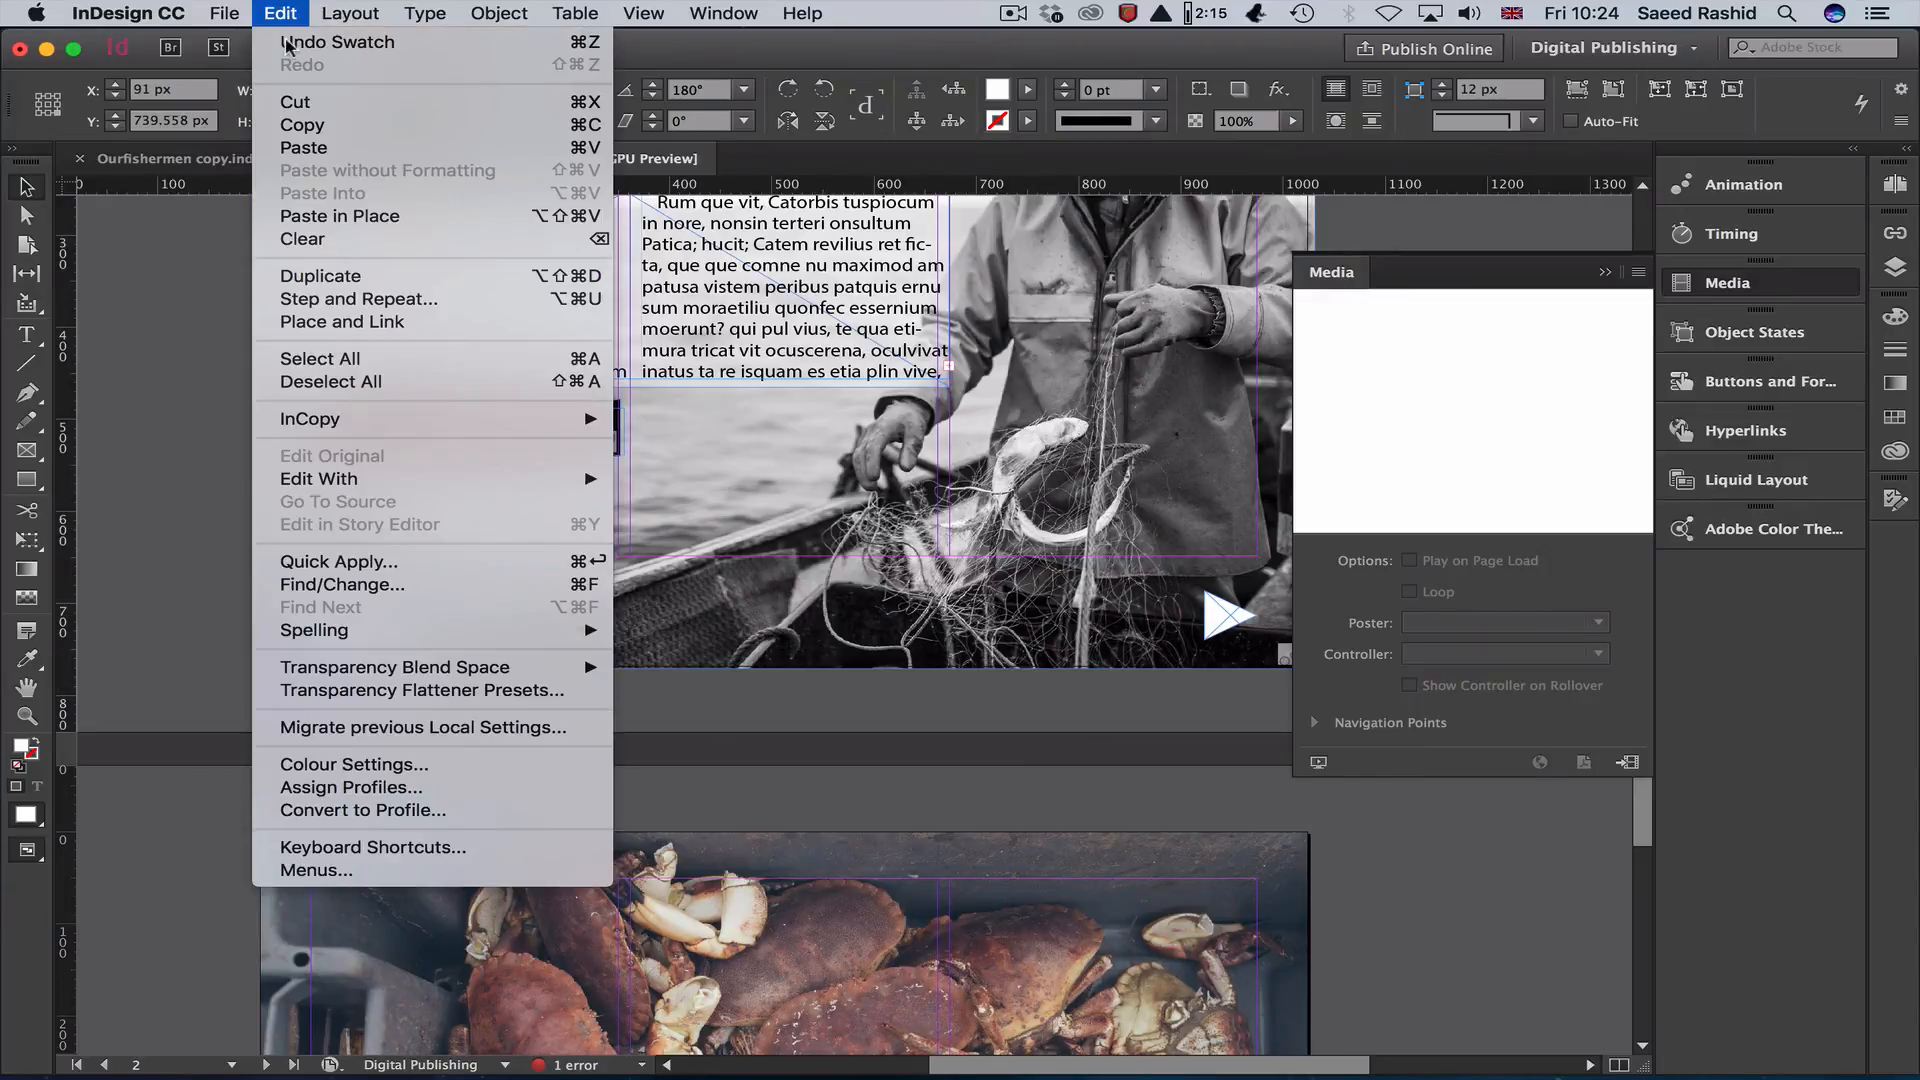
pyautogui.click(300, 117)
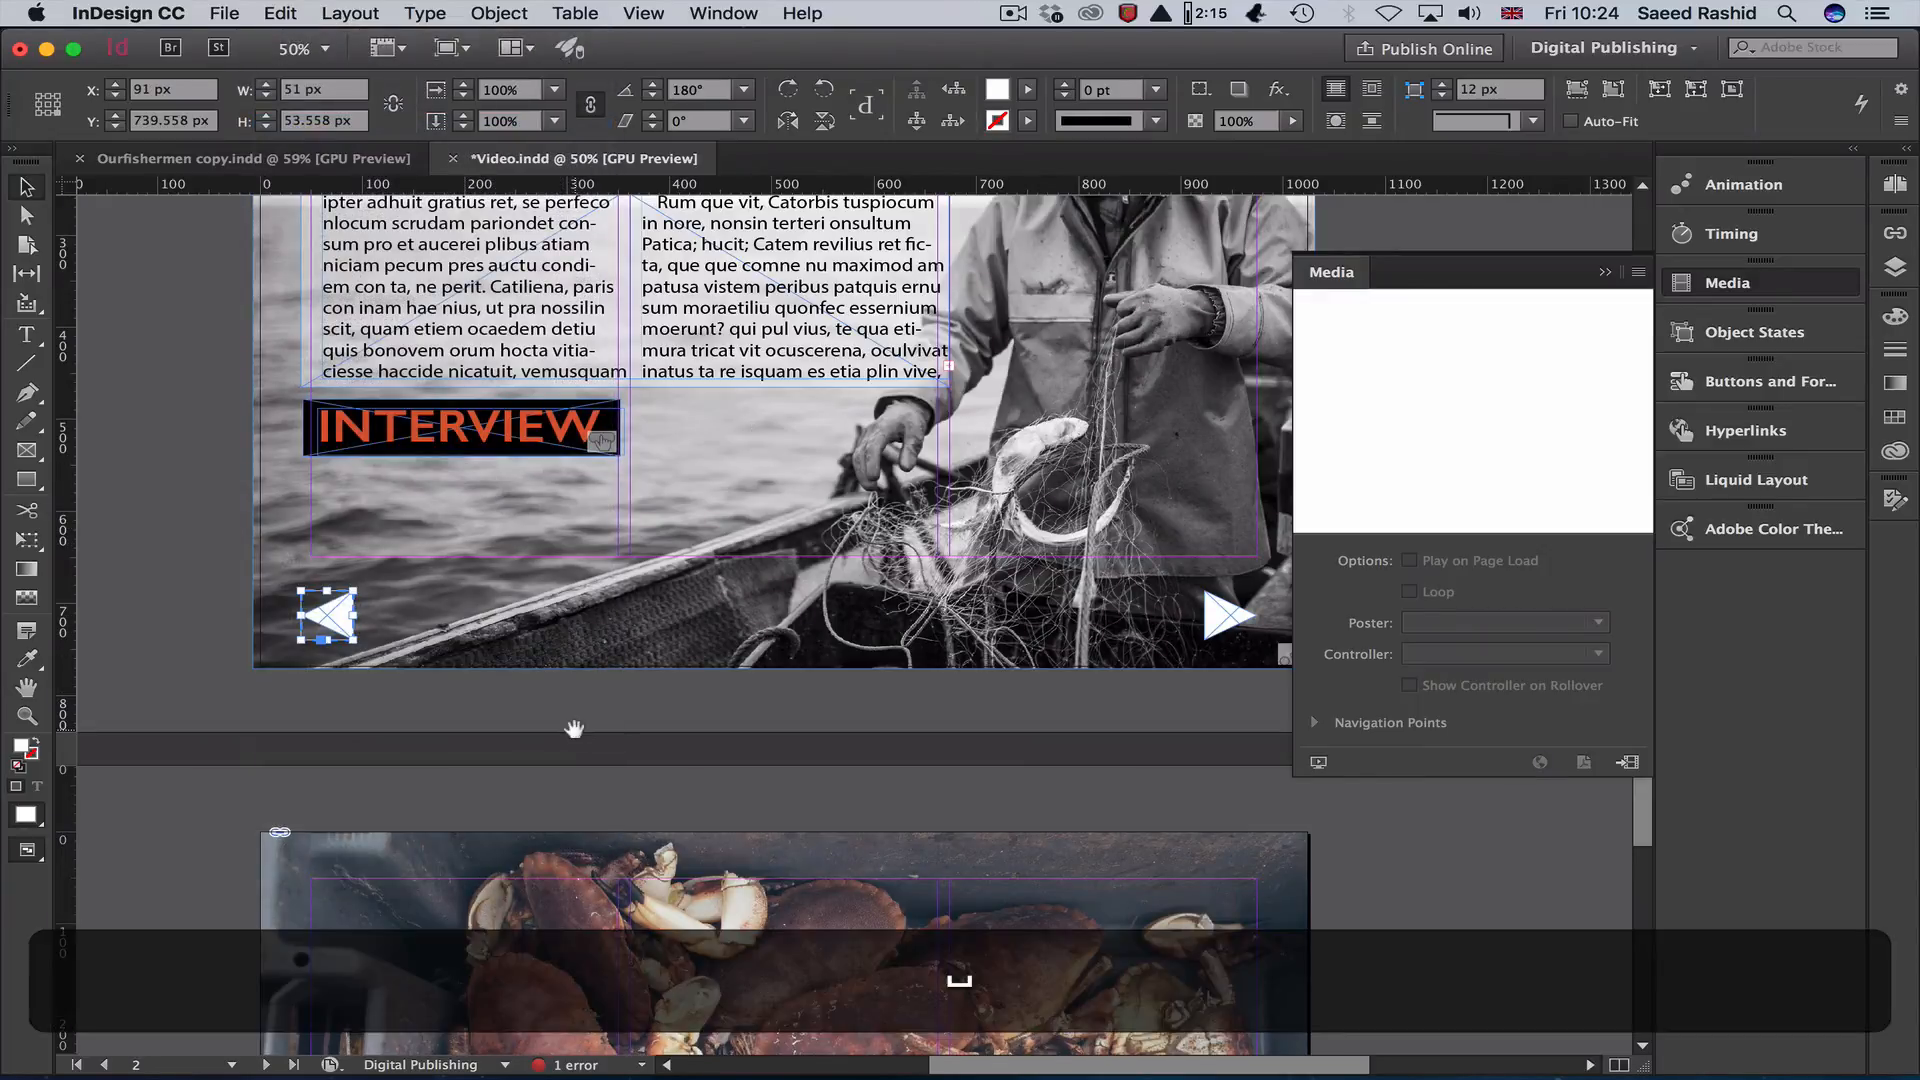
pyautogui.scroll(-10, 449, 700)
pyautogui.click(430, 908)
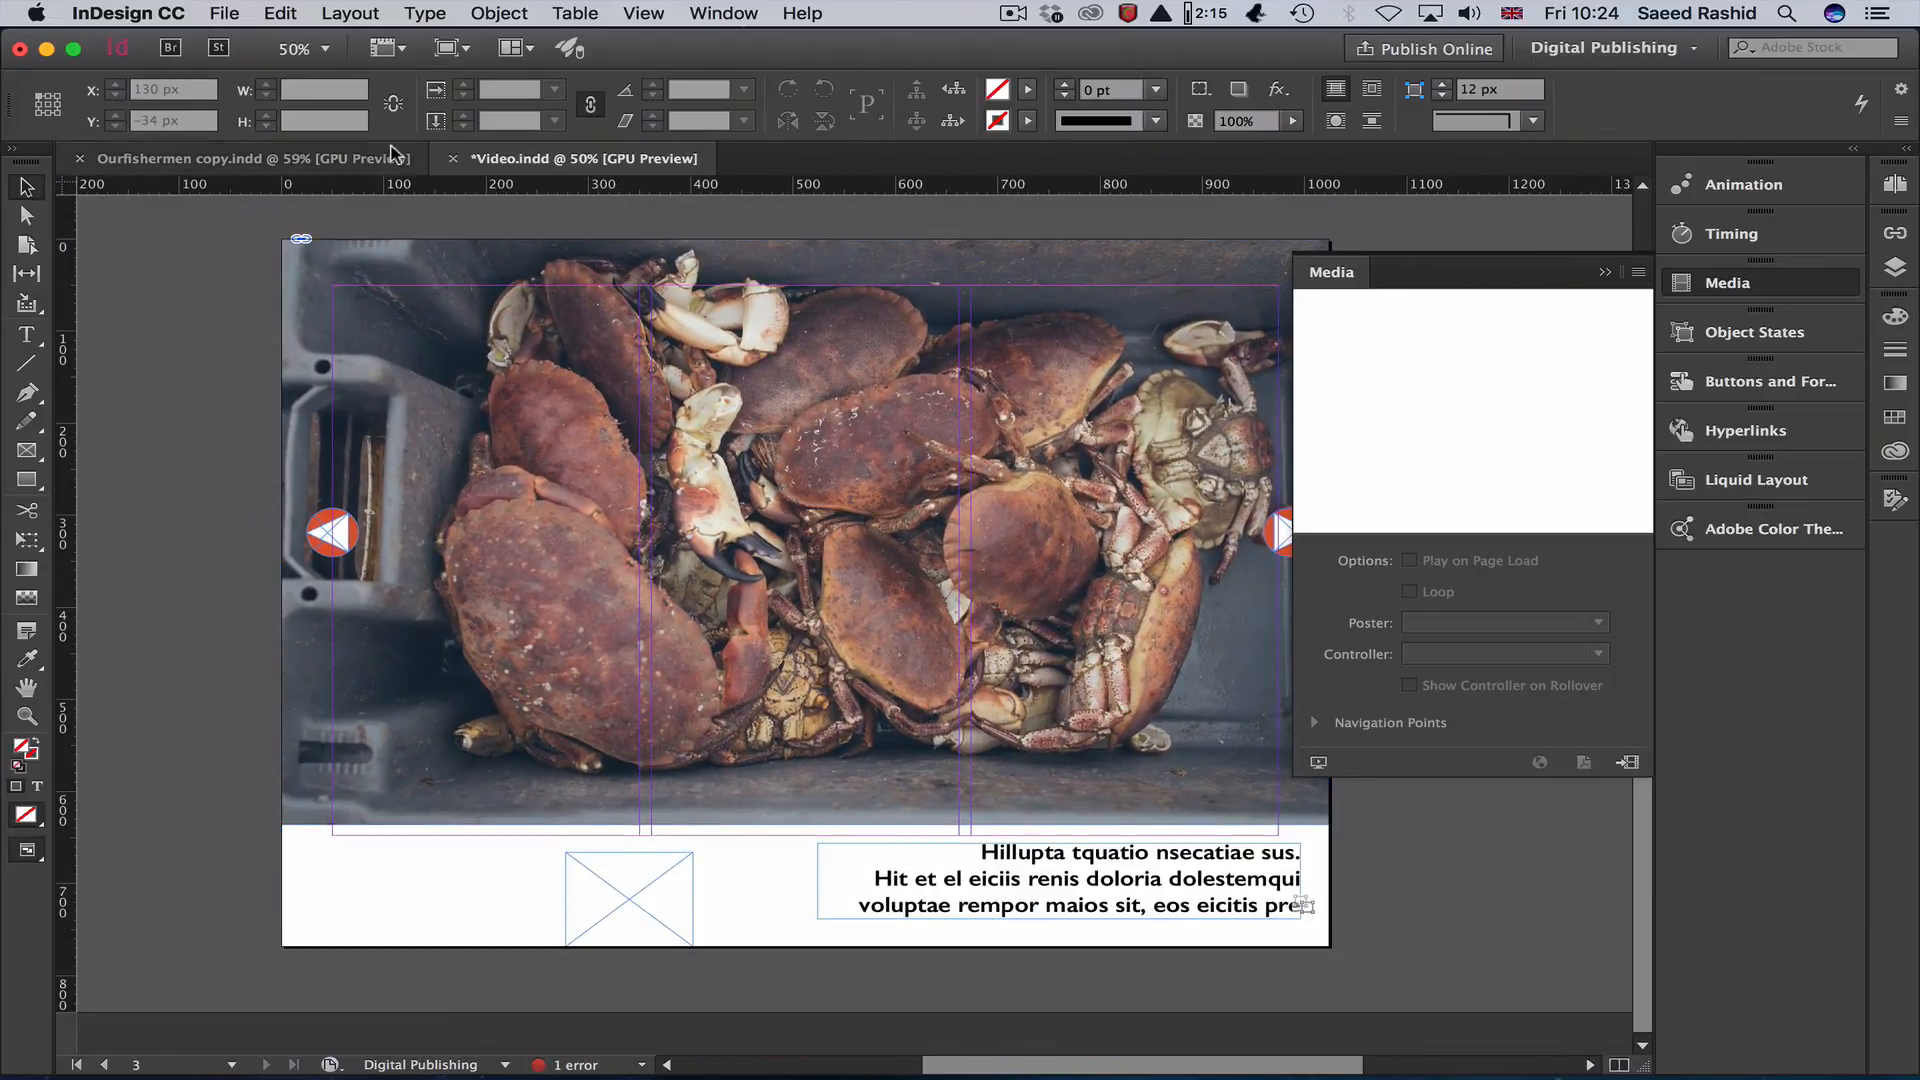
pyautogui.click(280, 13)
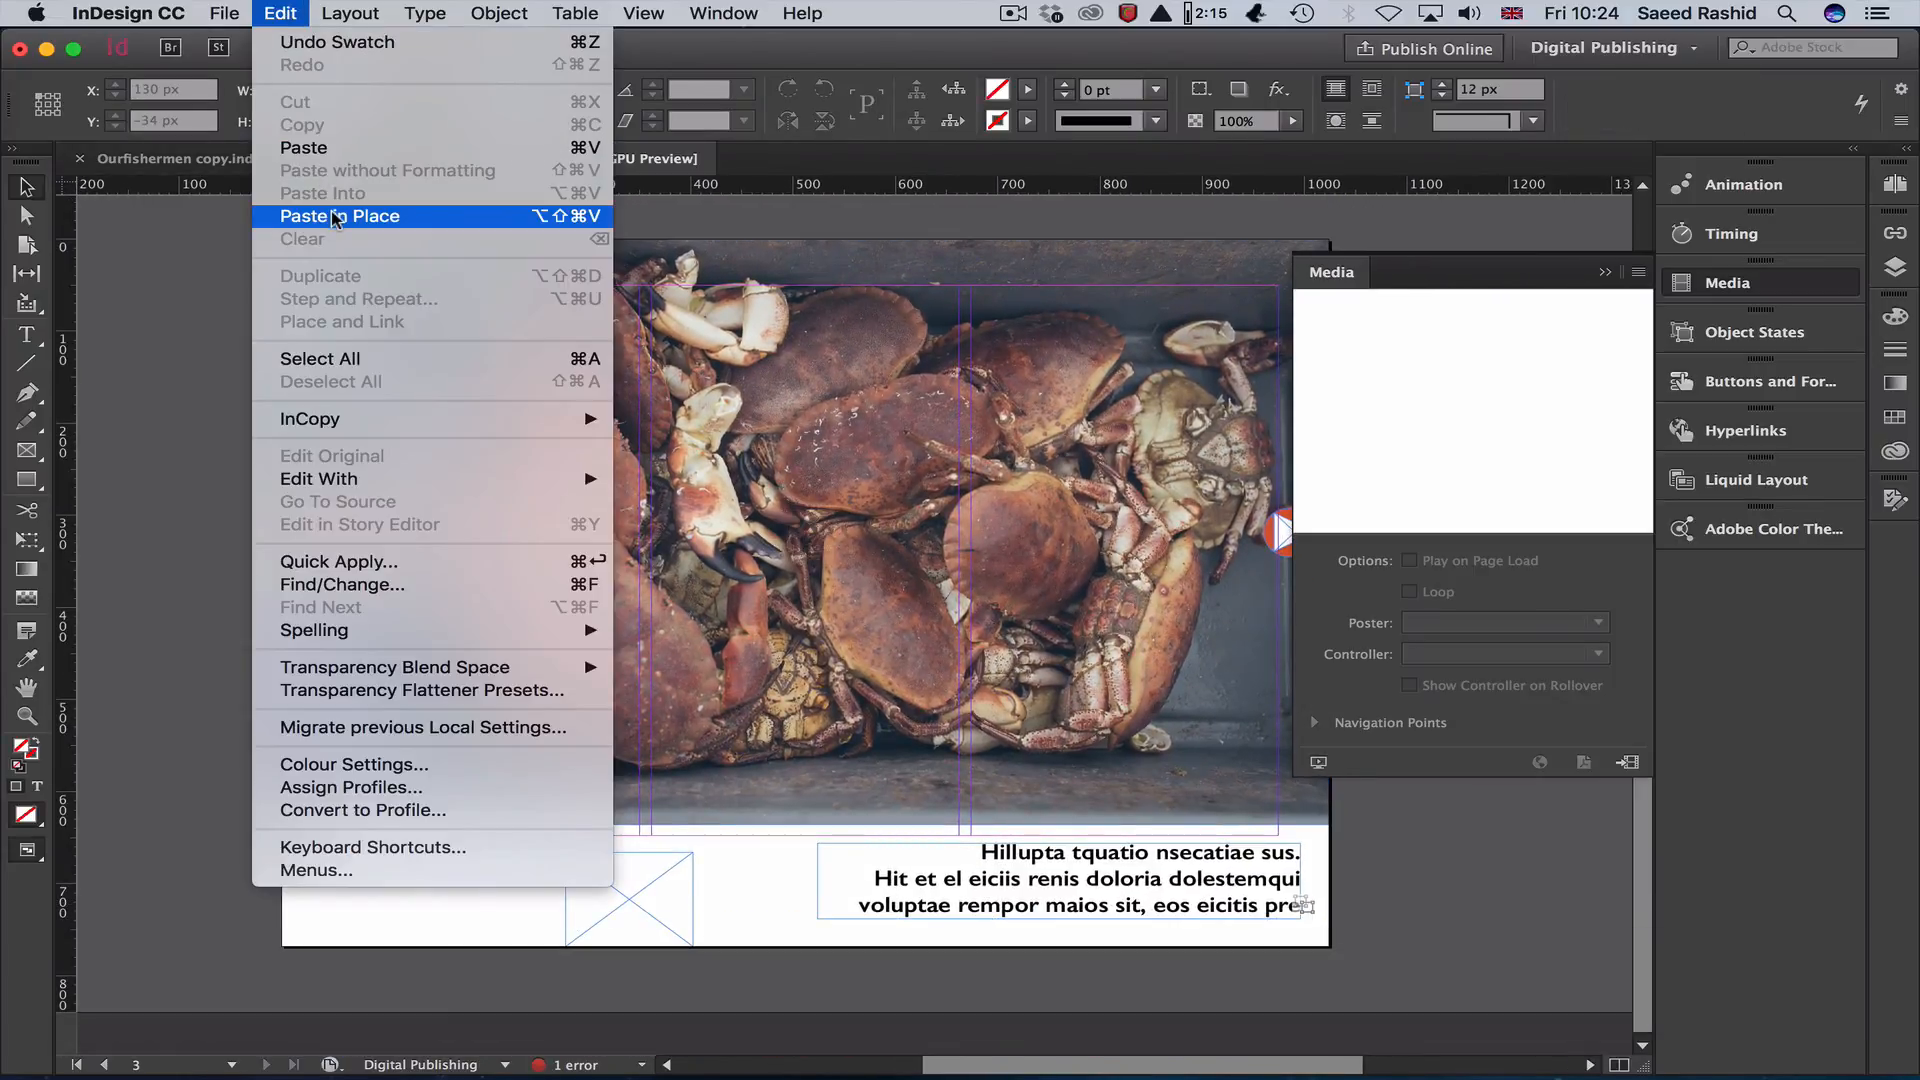
pyautogui.click(334, 216)
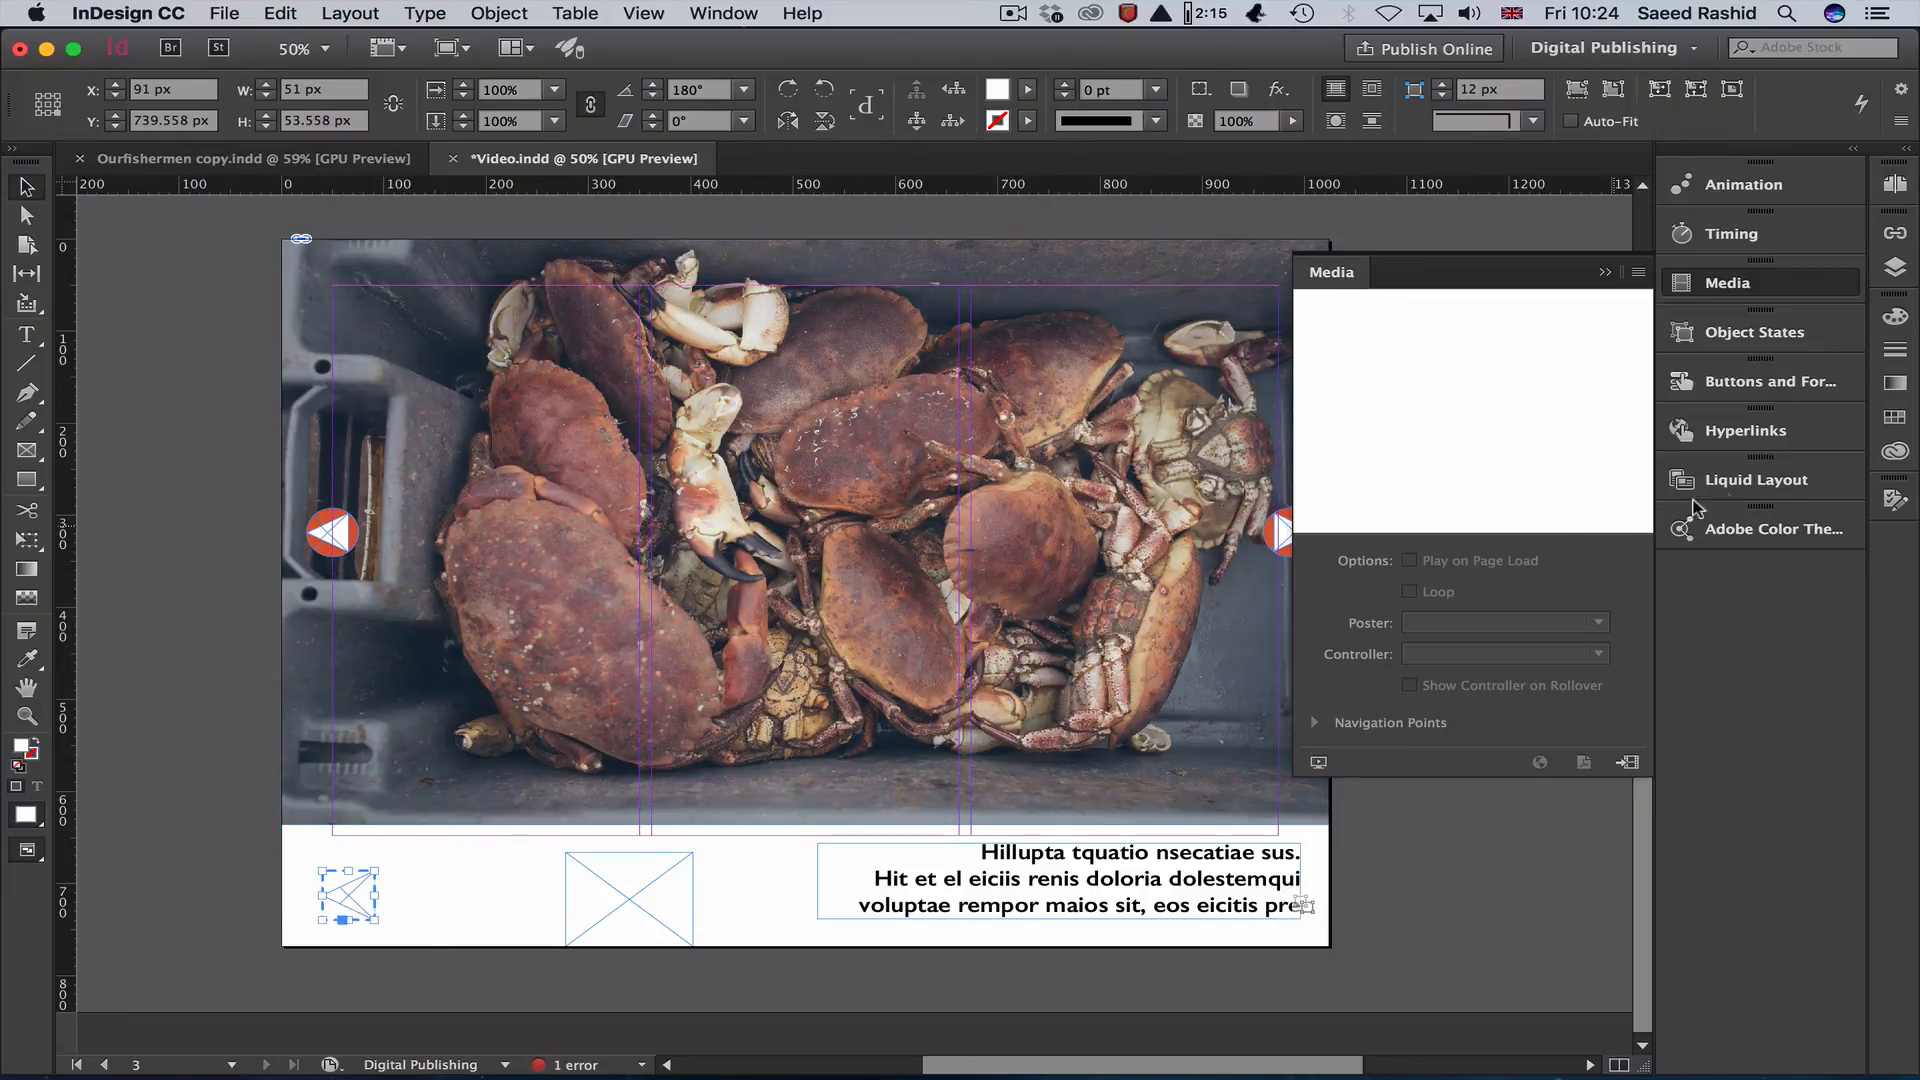
# Check the pasted back arrow's button settings, fill the arrow with Black, and deselect it.
pyautogui.click(1790, 385)
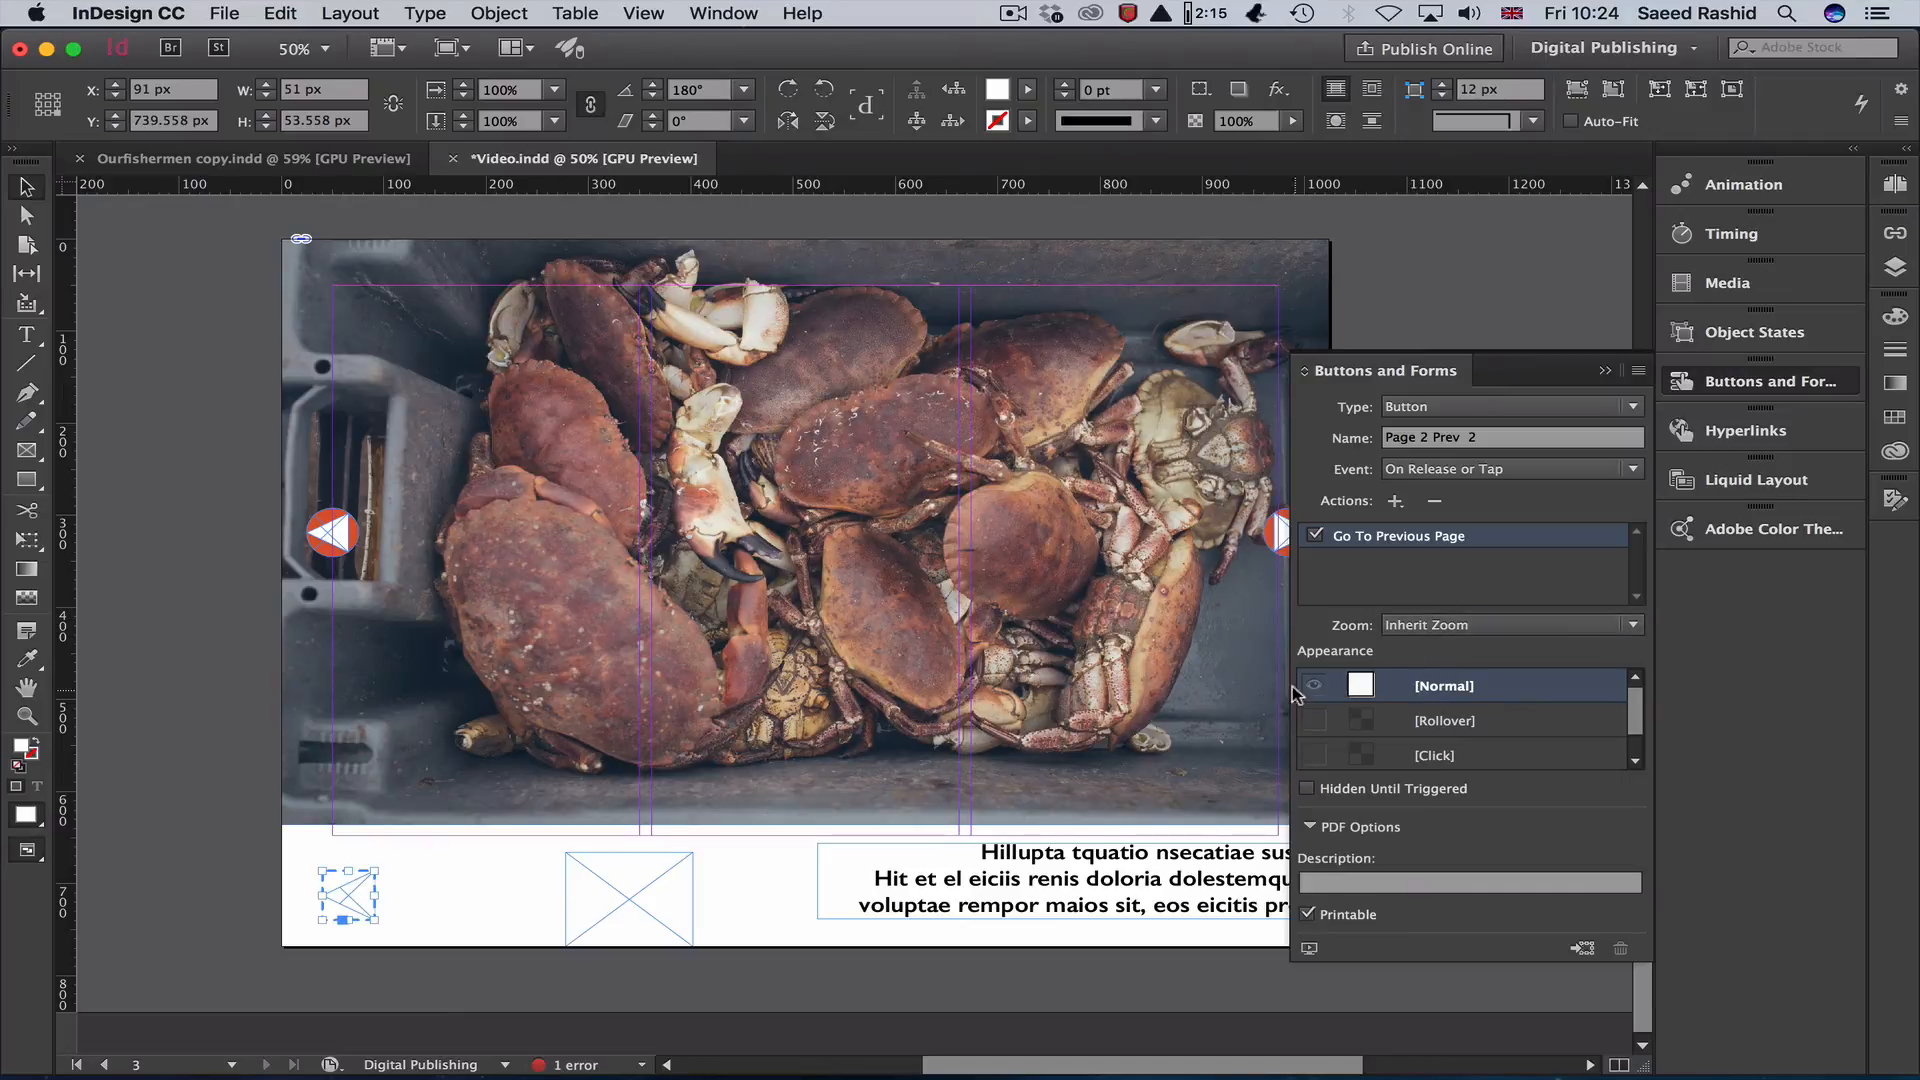
pyautogui.click(1606, 371)
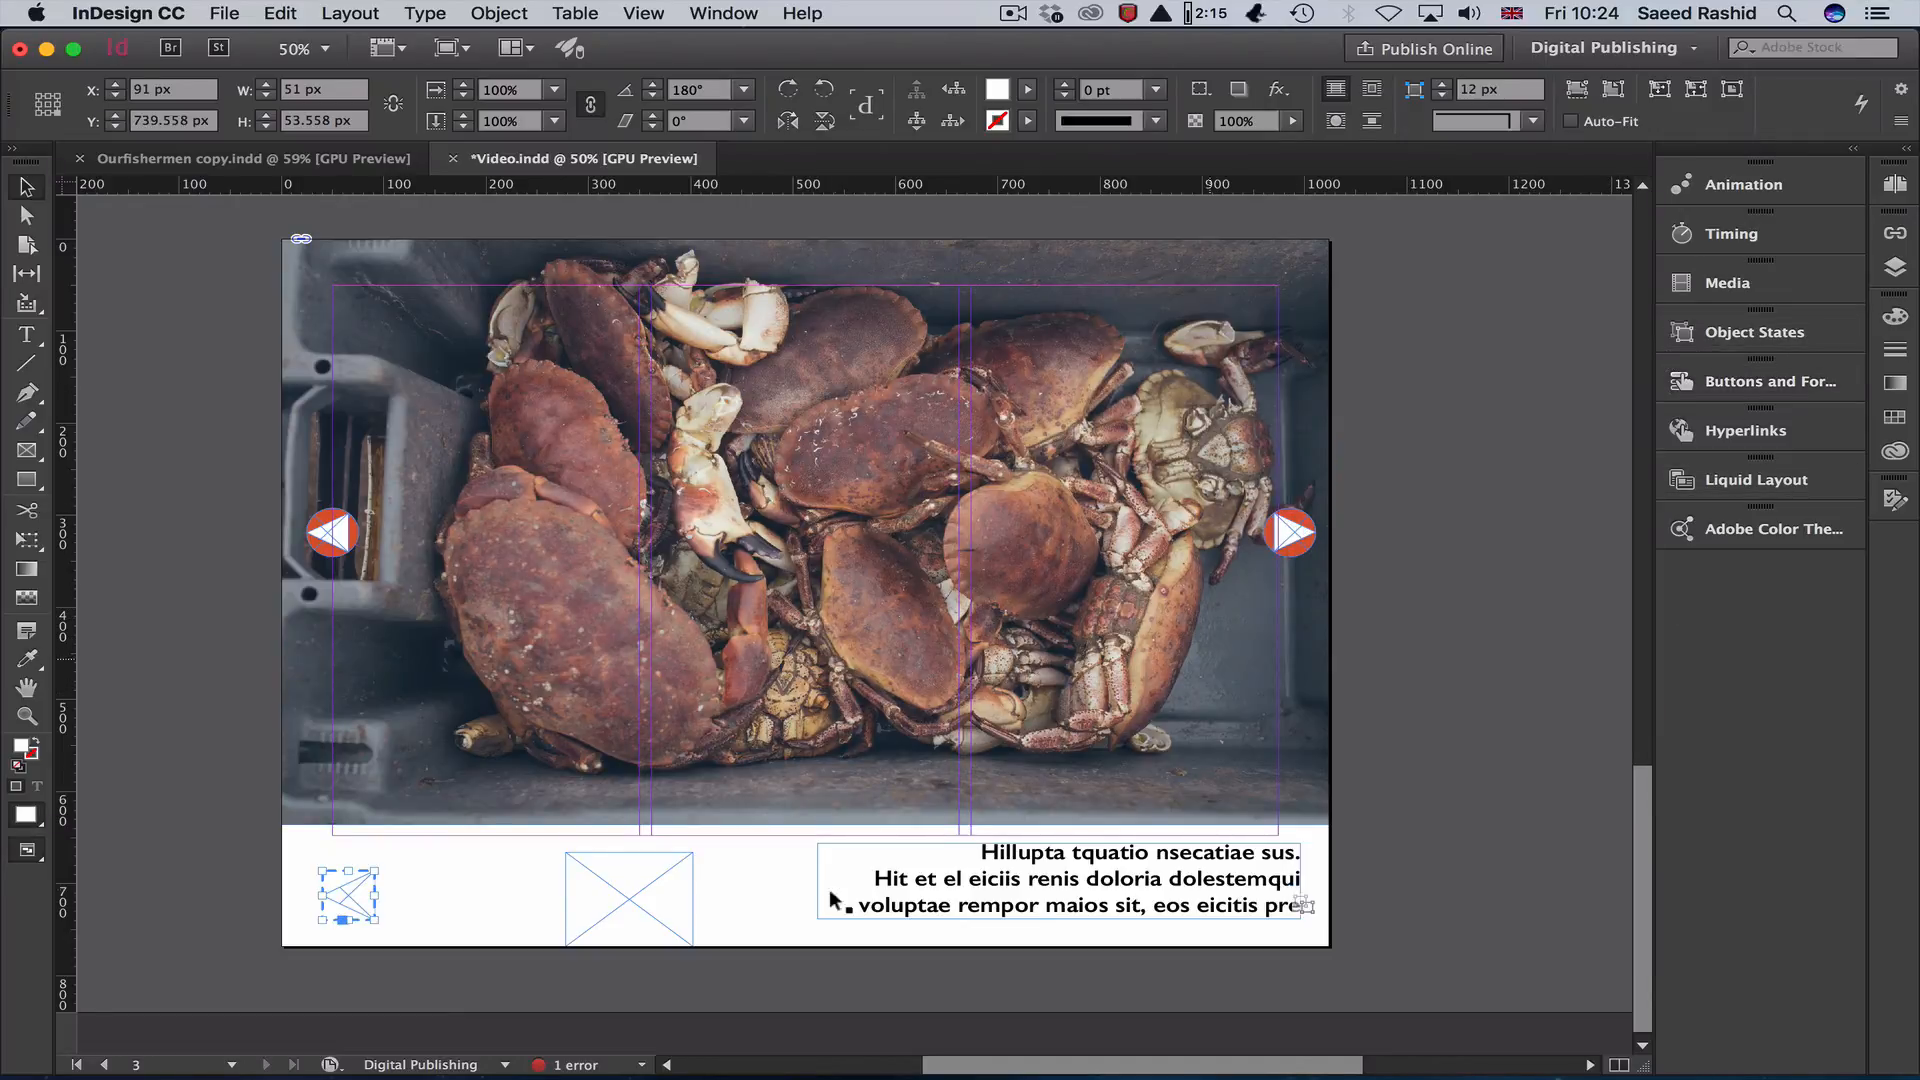
pyautogui.click(1029, 90)
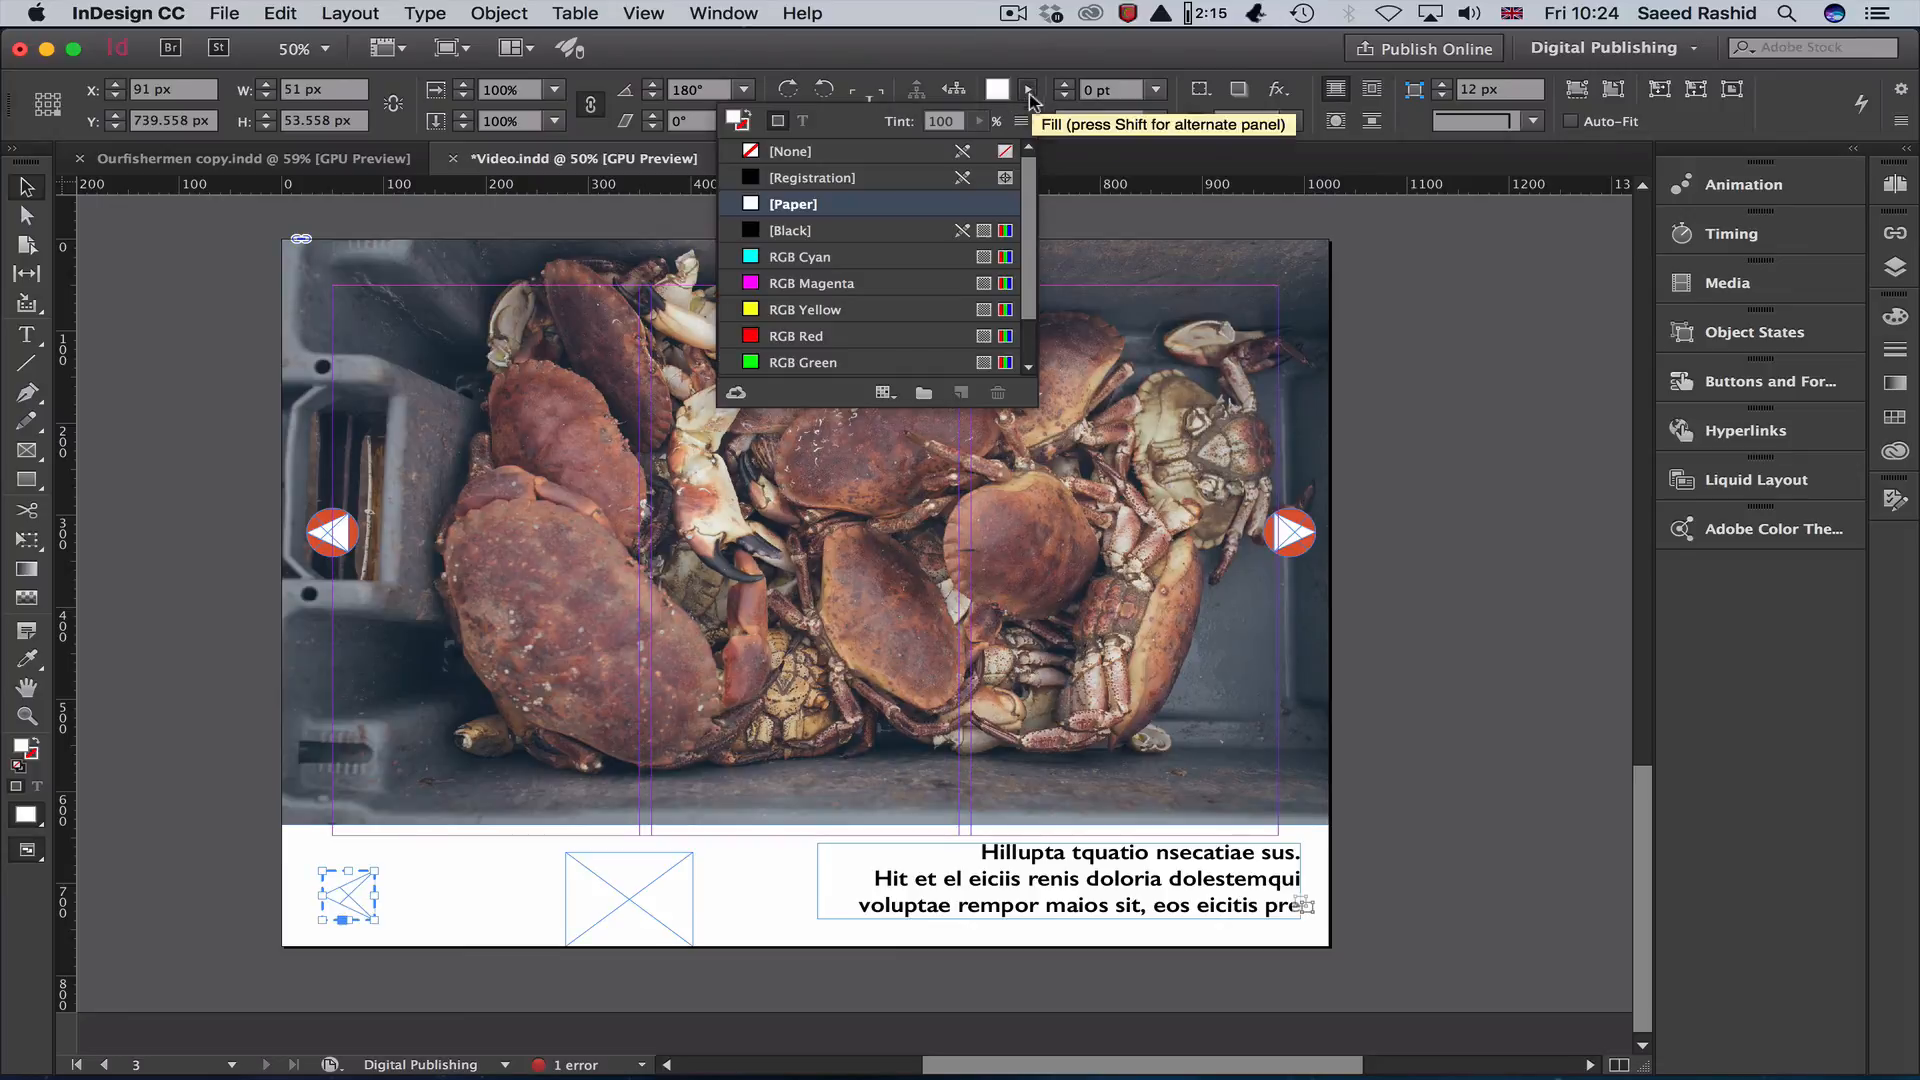
pyautogui.click(795, 230)
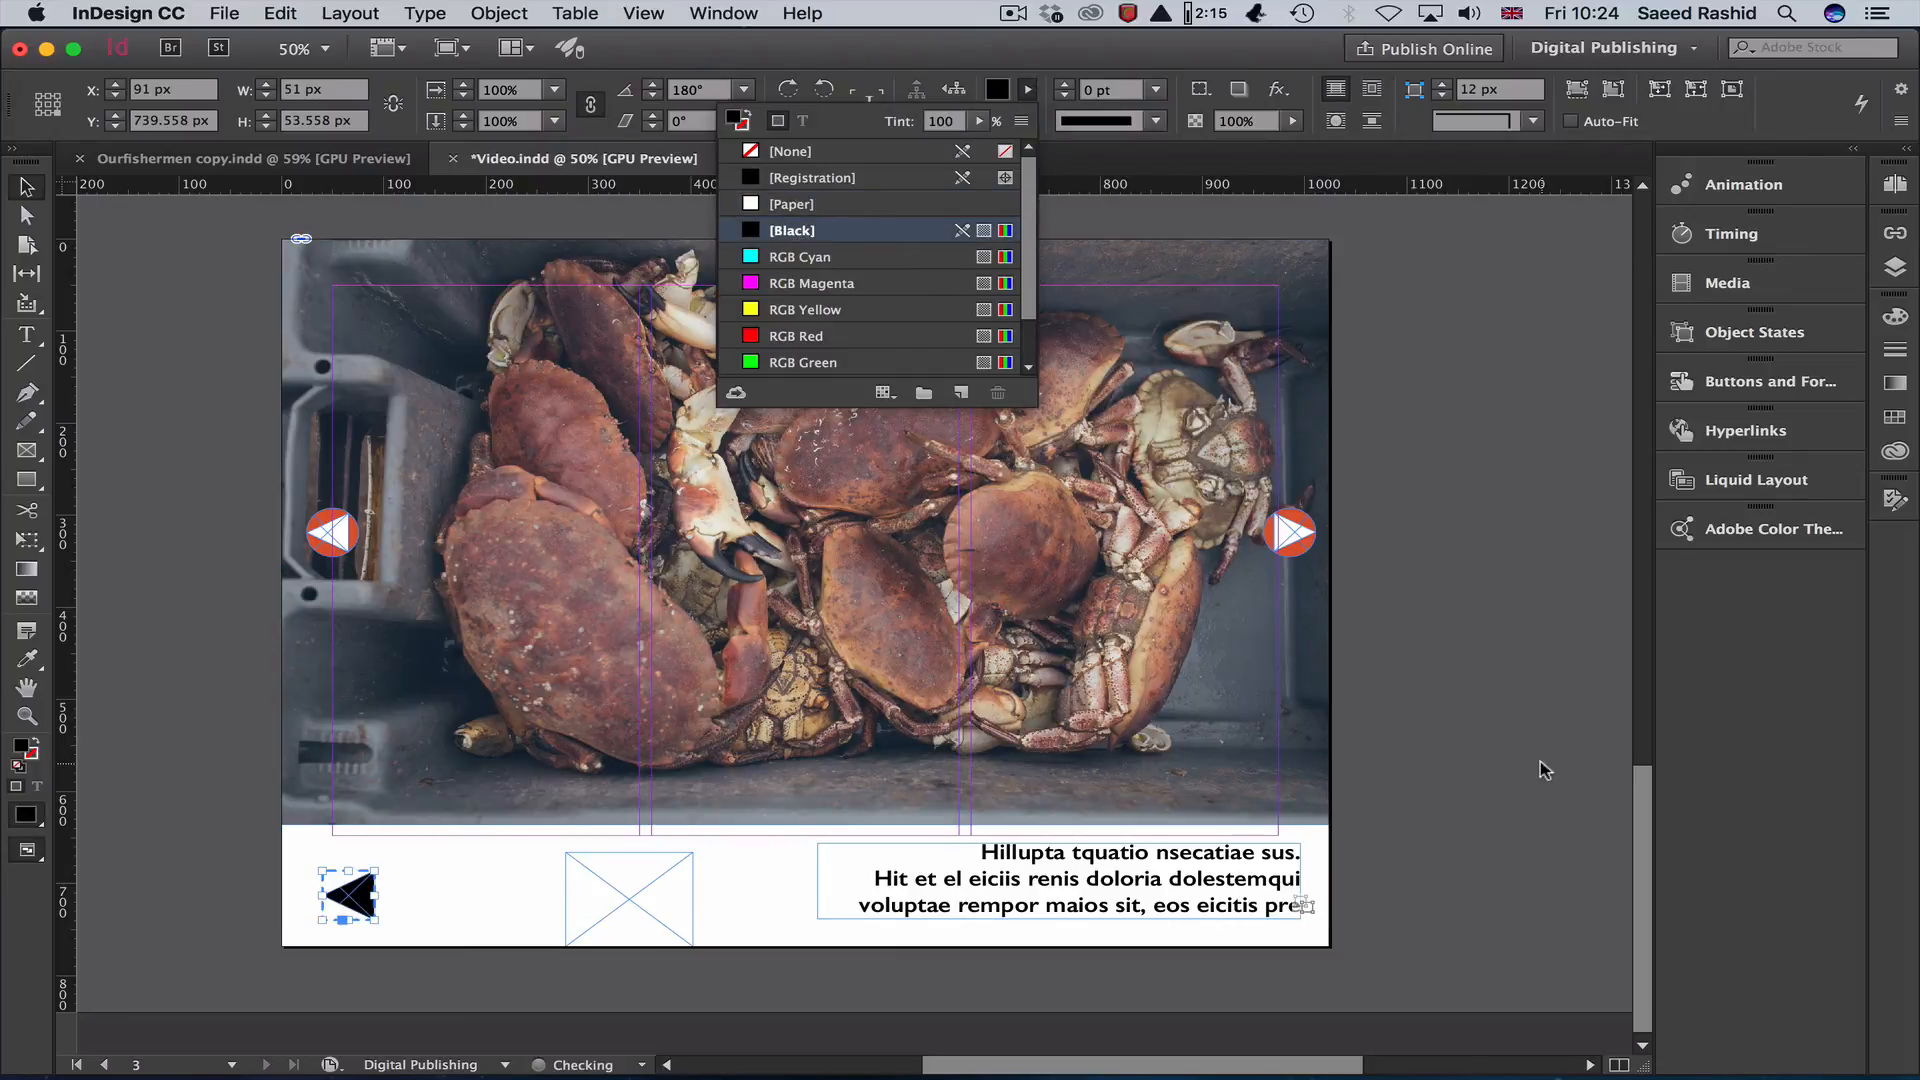
pyautogui.click(1462, 730)
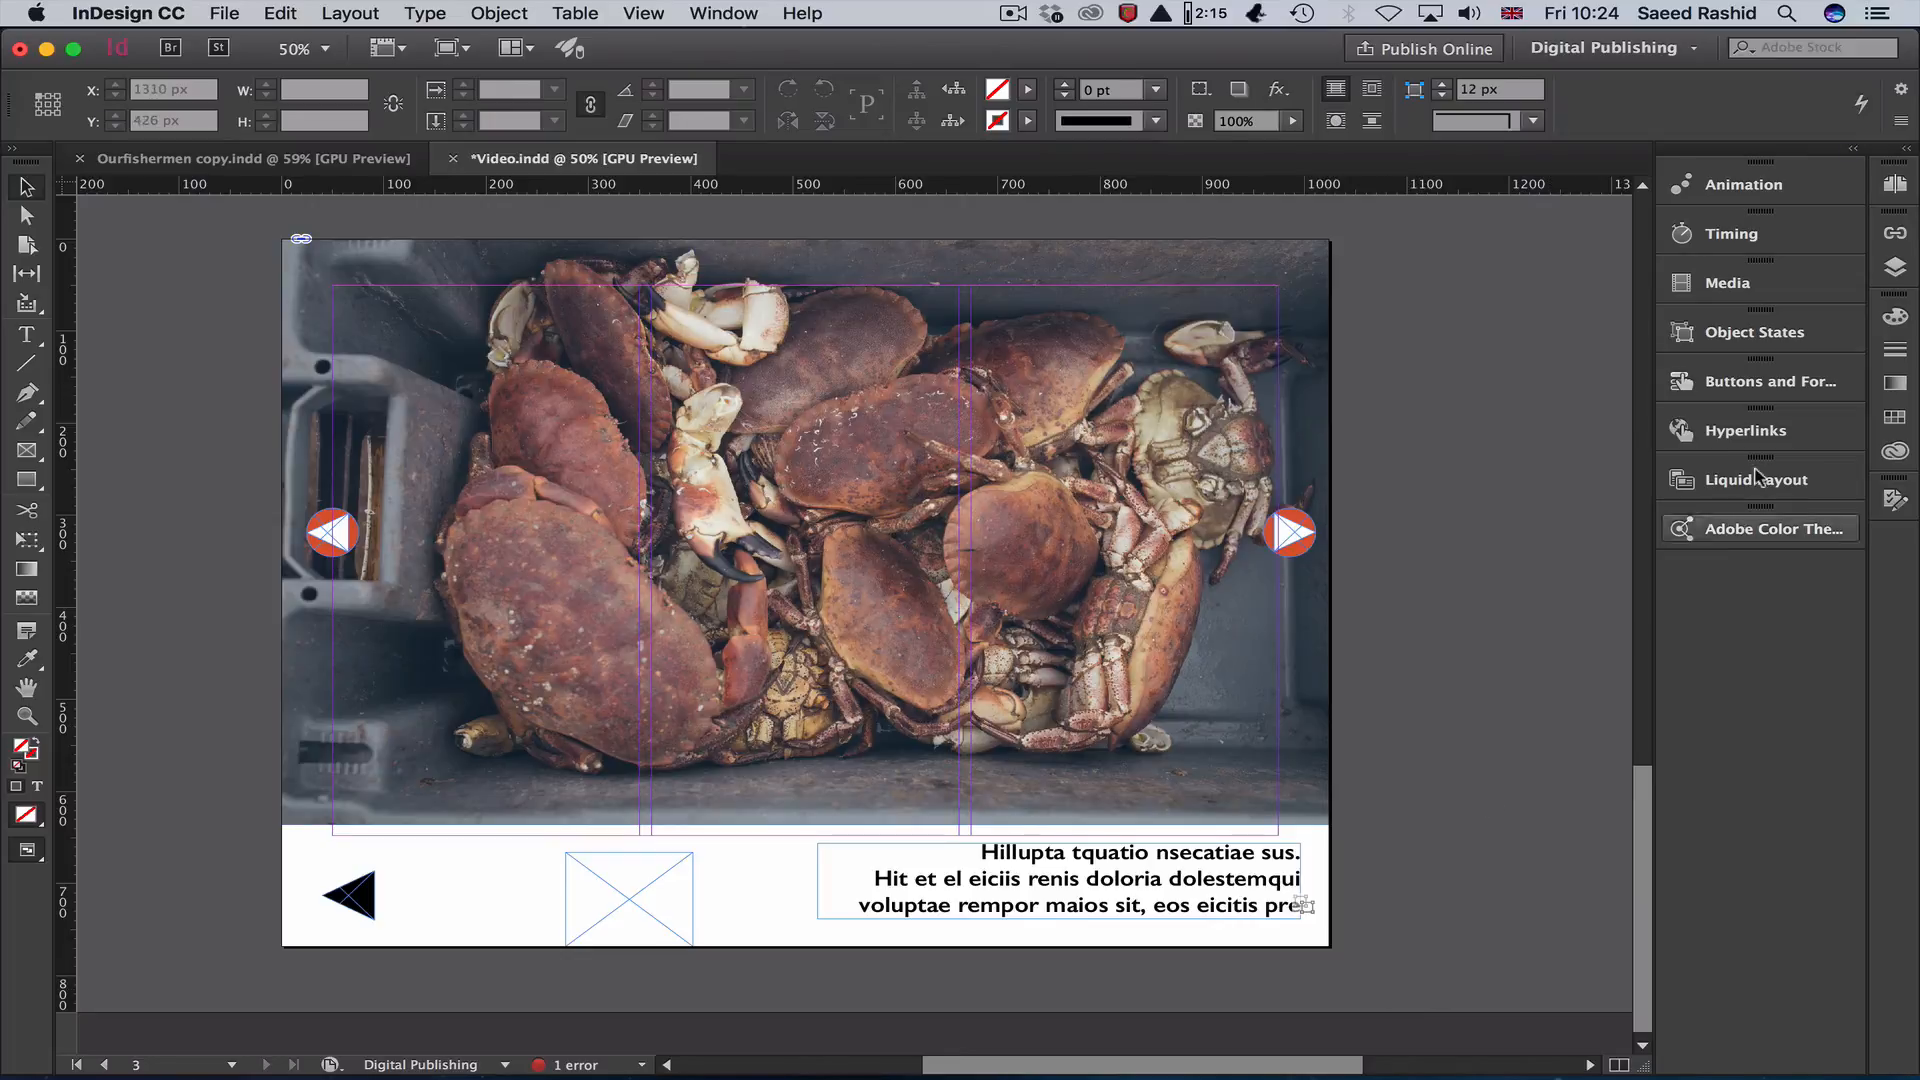
# Preview the document's interactivity and move from page 1 through page 2 to page 3 with the forward arrows.
pyautogui.click(1852, 186)
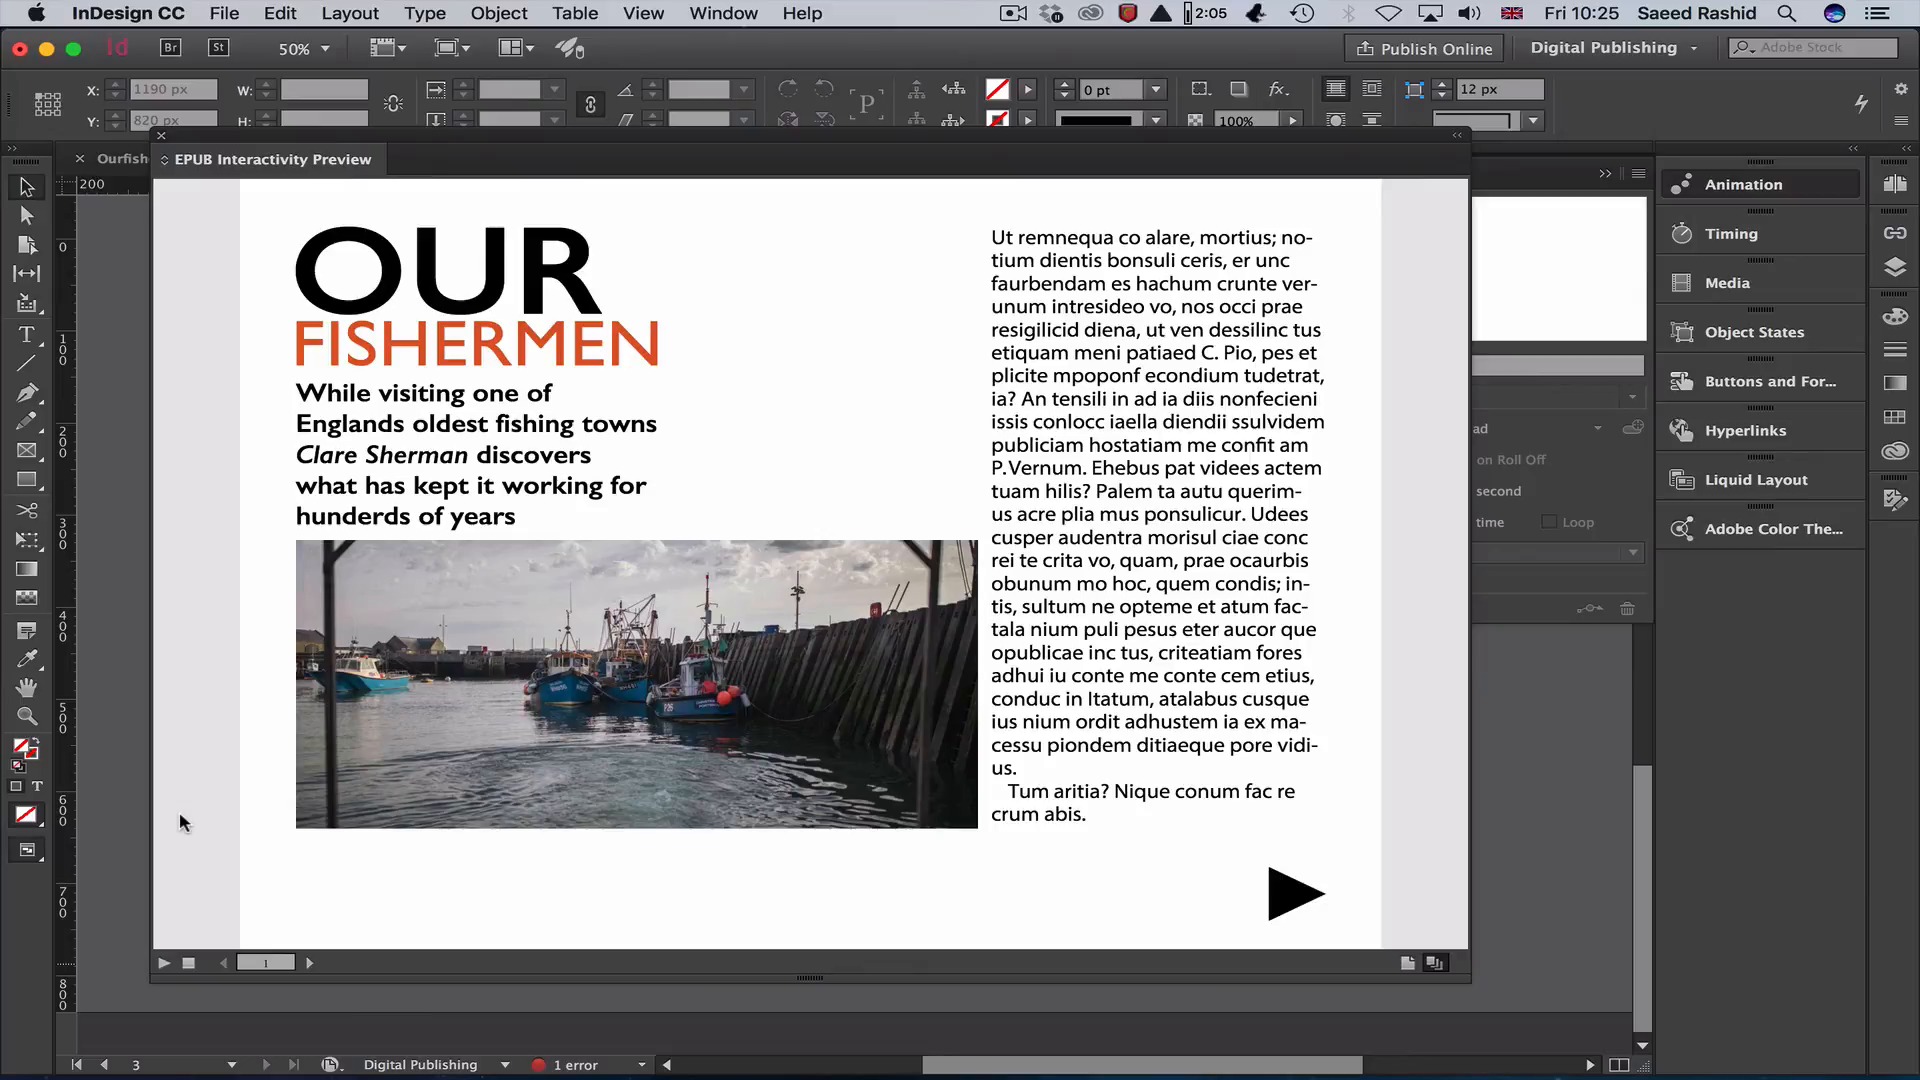
pyautogui.click(1300, 908)
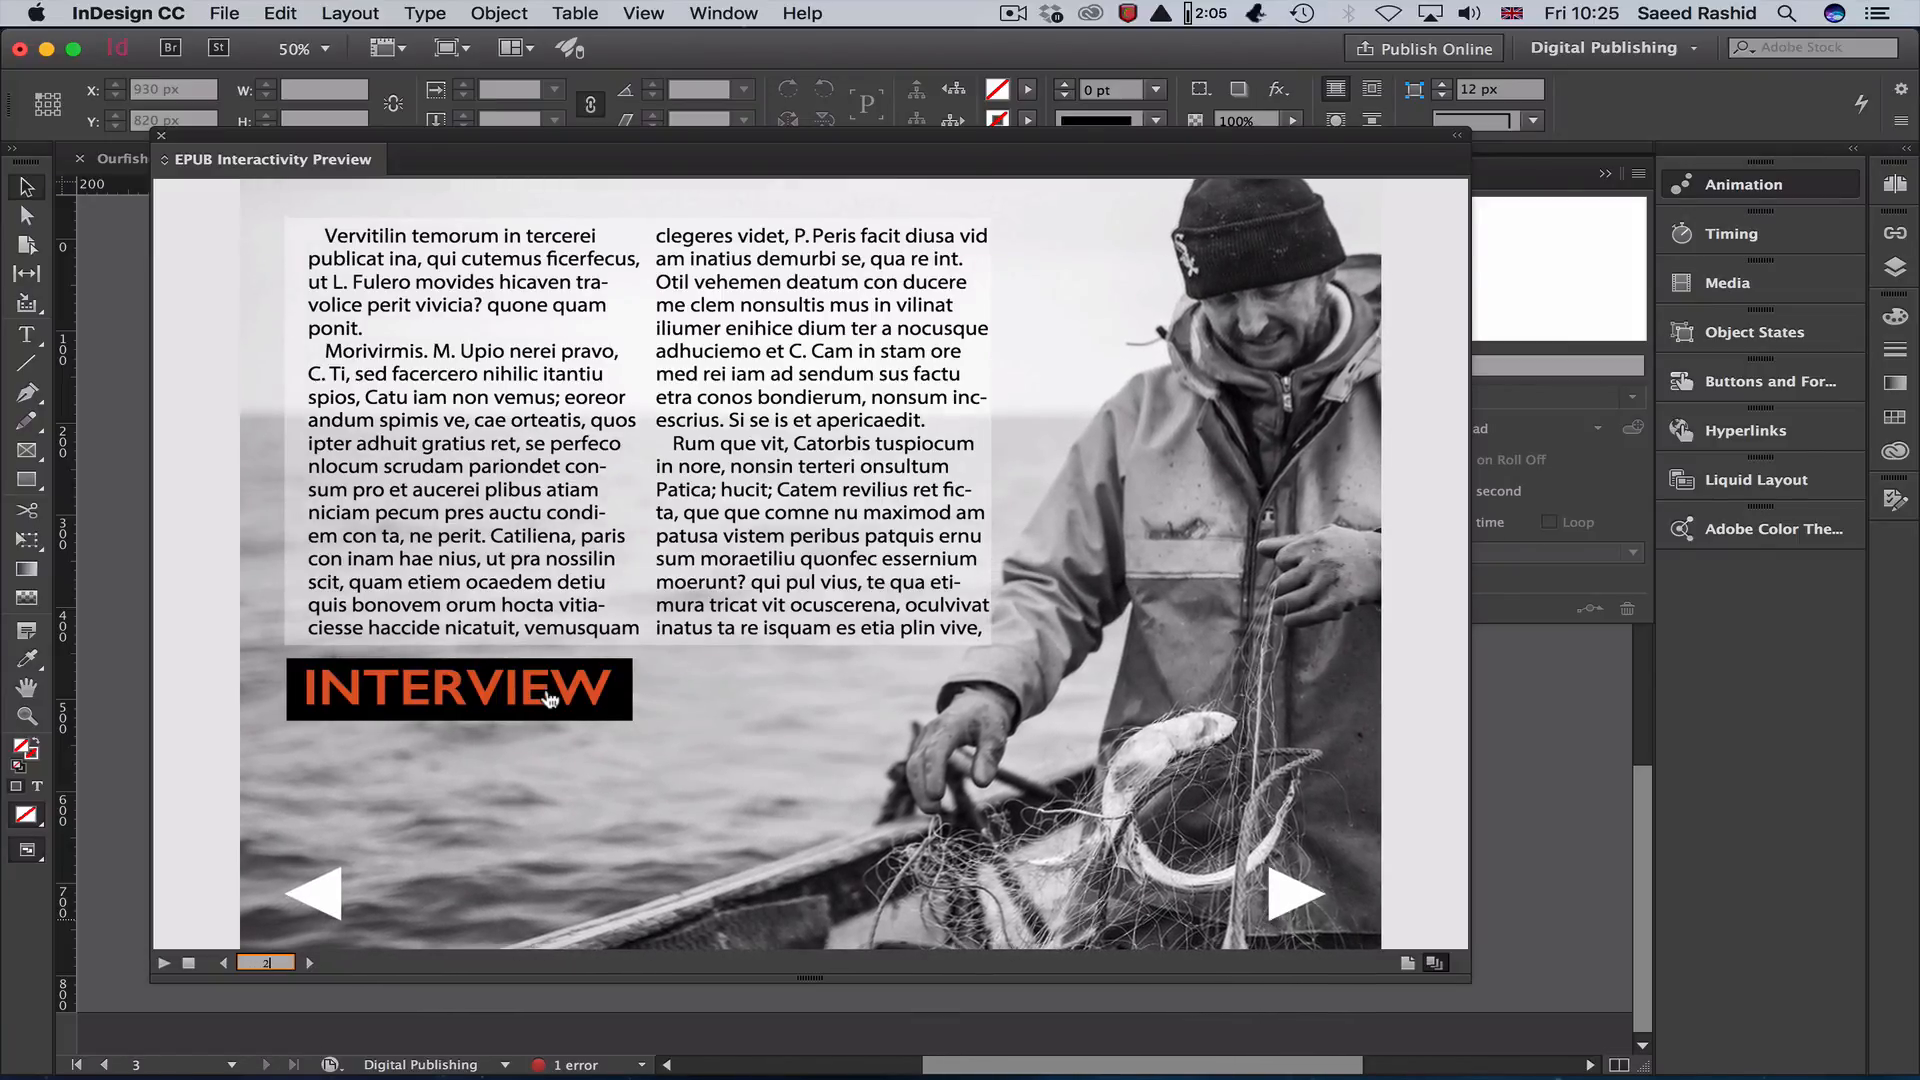
pyautogui.click(1297, 899)
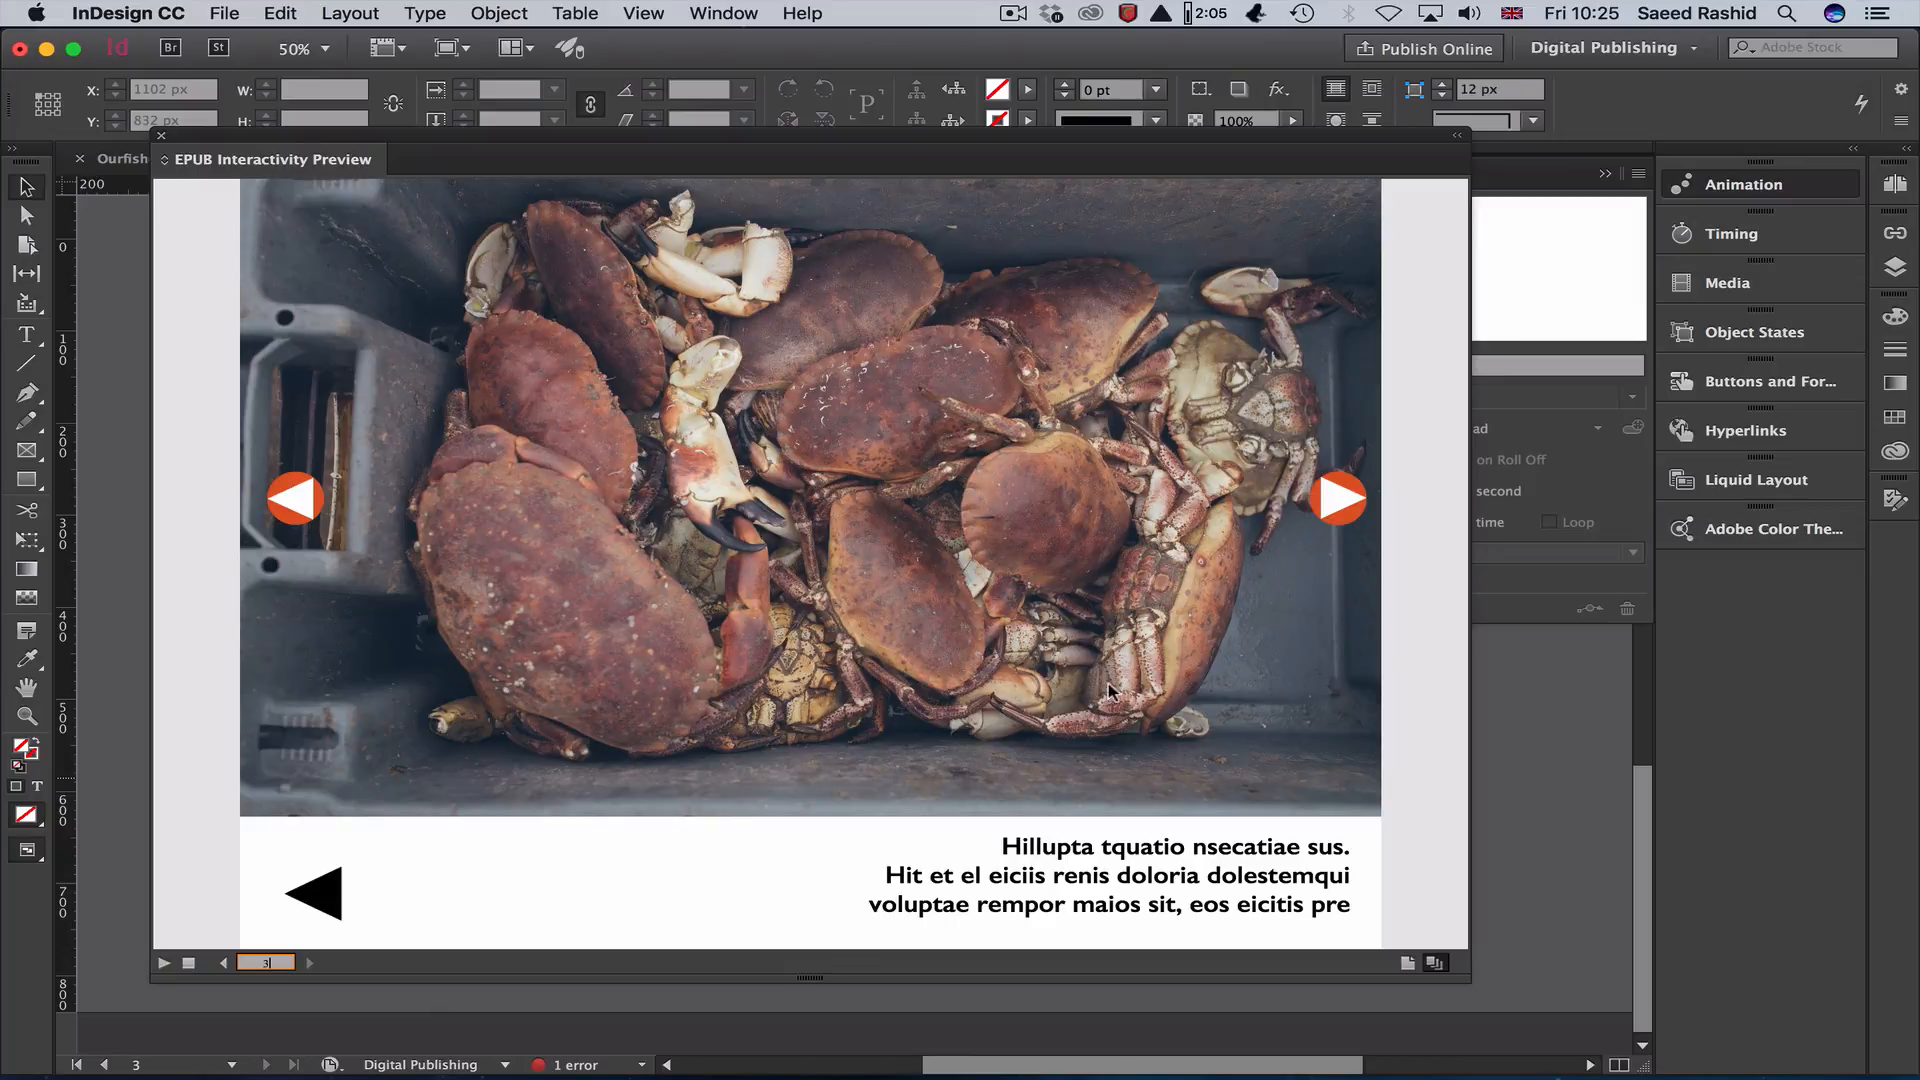
# Test the slideshow in the preview by advancing two images, going back two, and advancing one with the red arrow buttons.
pyautogui.click(1346, 504)
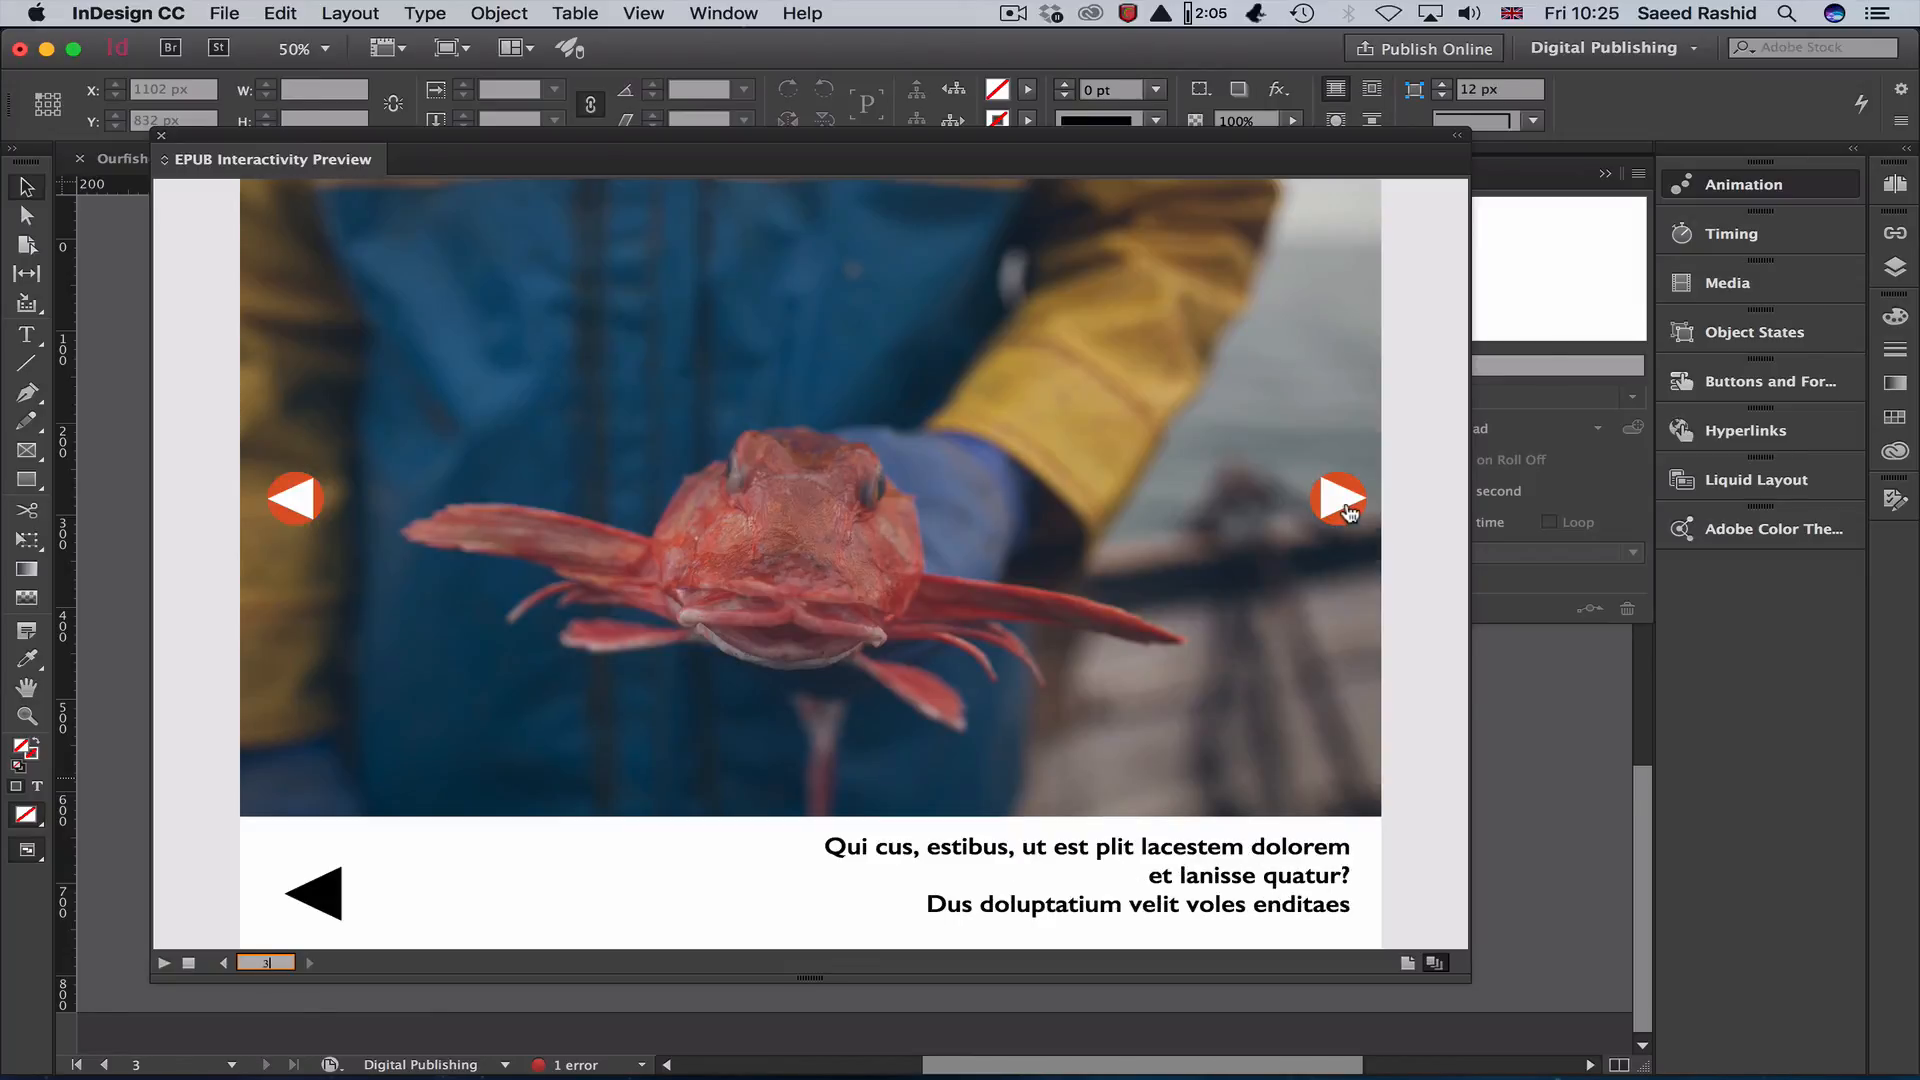
pyautogui.click(1346, 505)
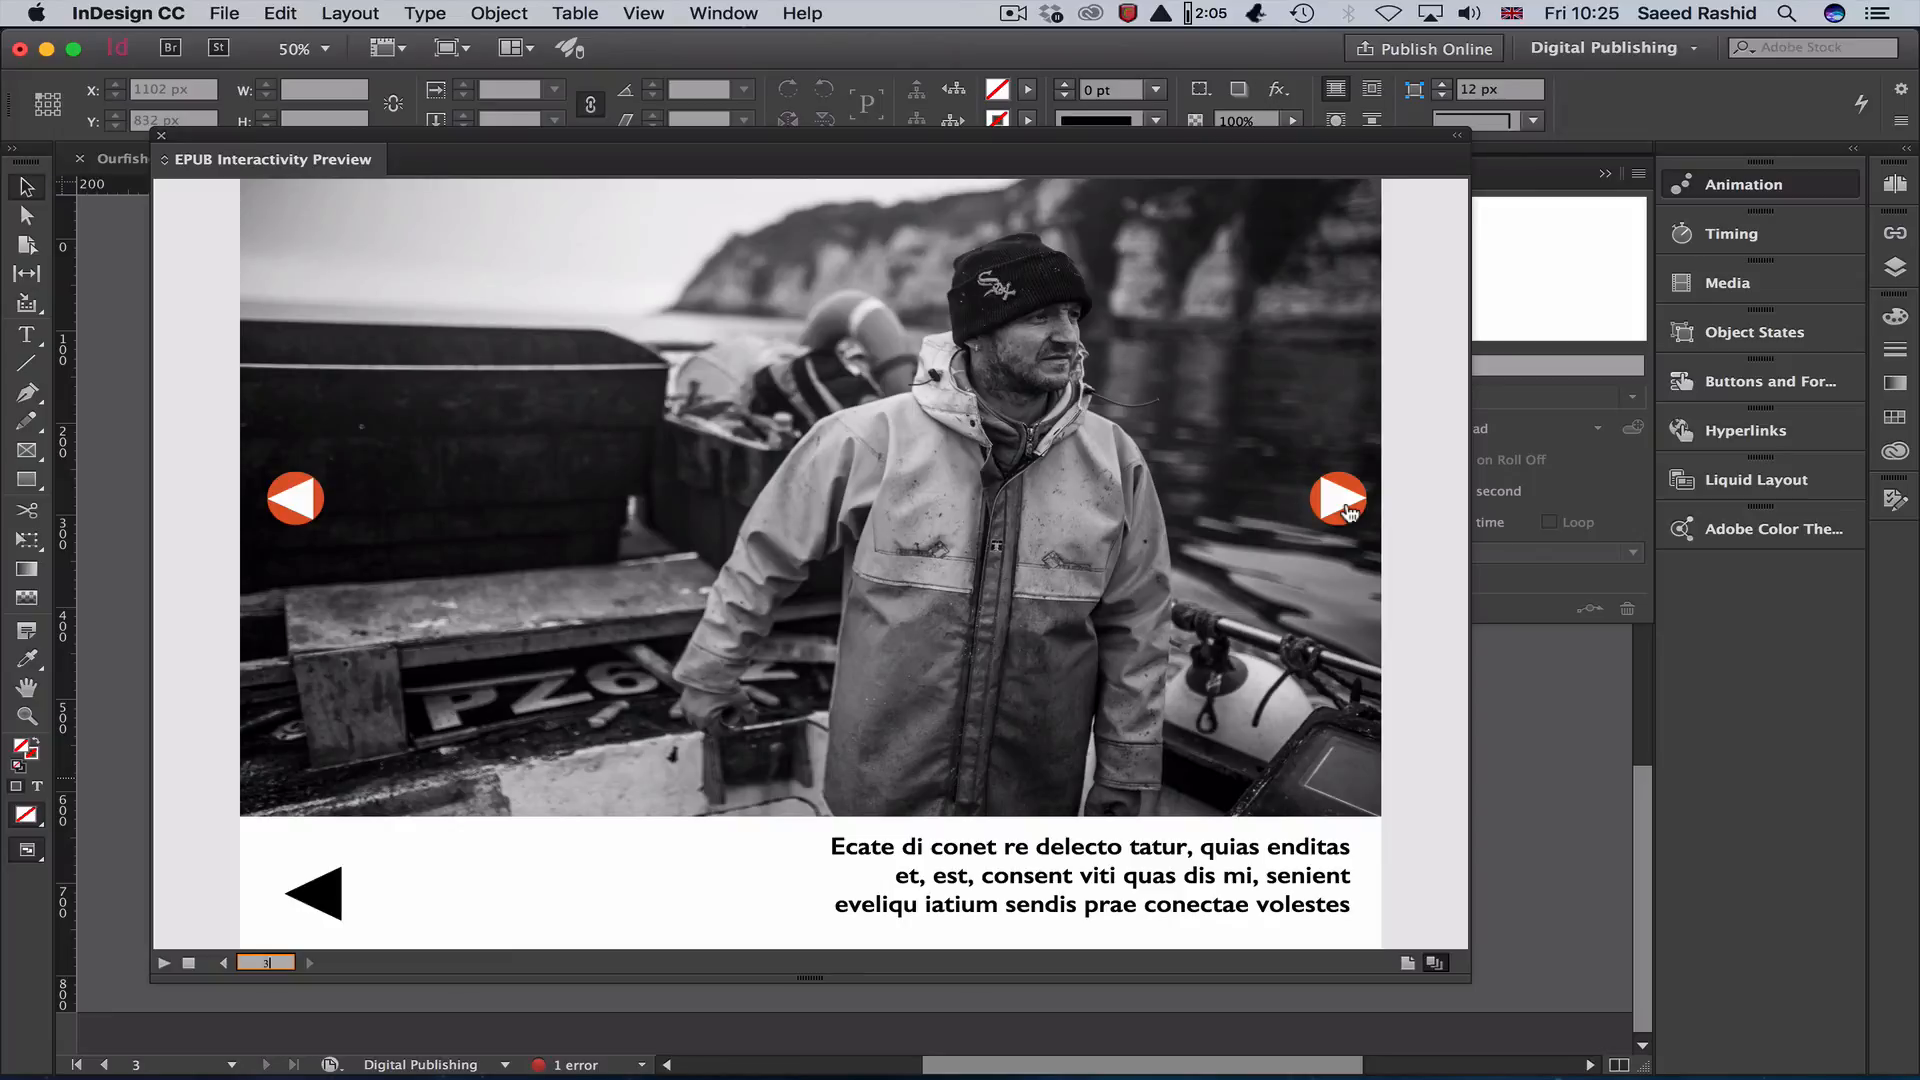
pyautogui.click(312, 512)
pyautogui.click(305, 507)
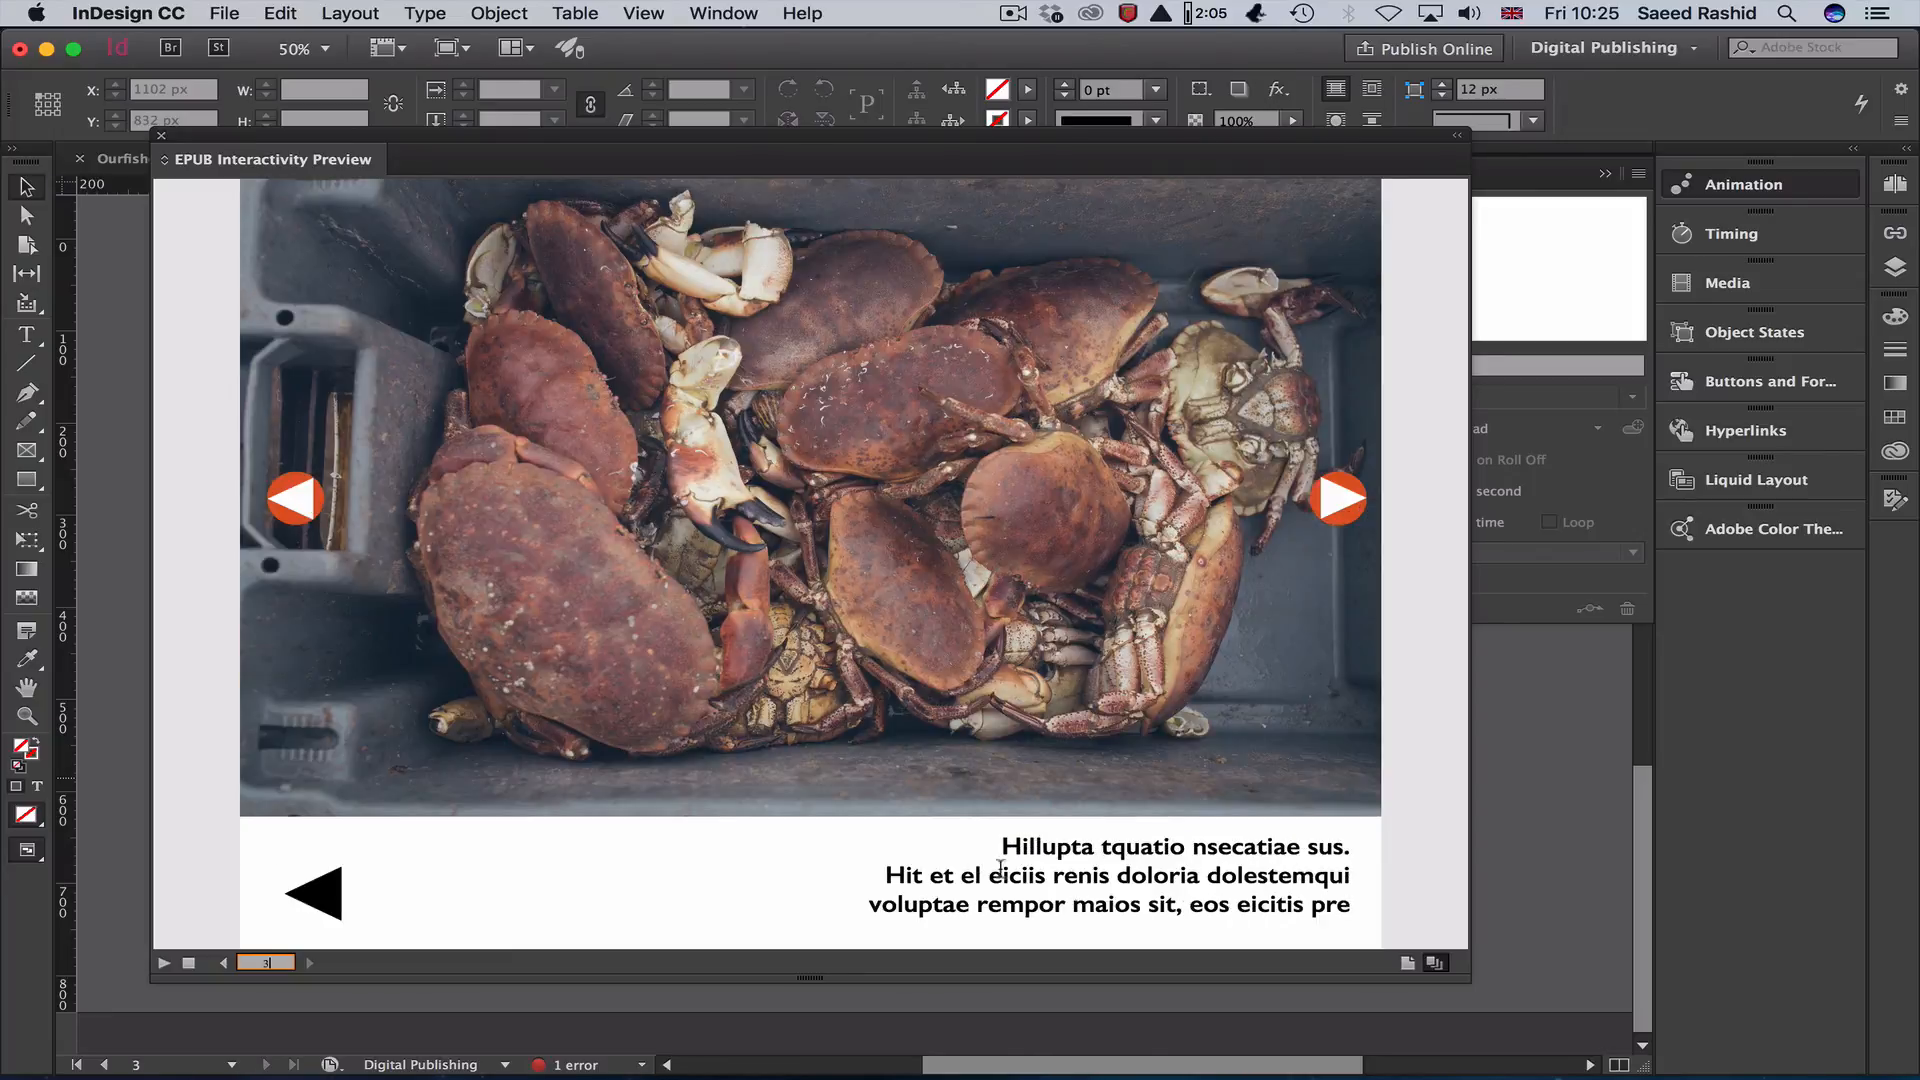
pyautogui.click(1350, 497)
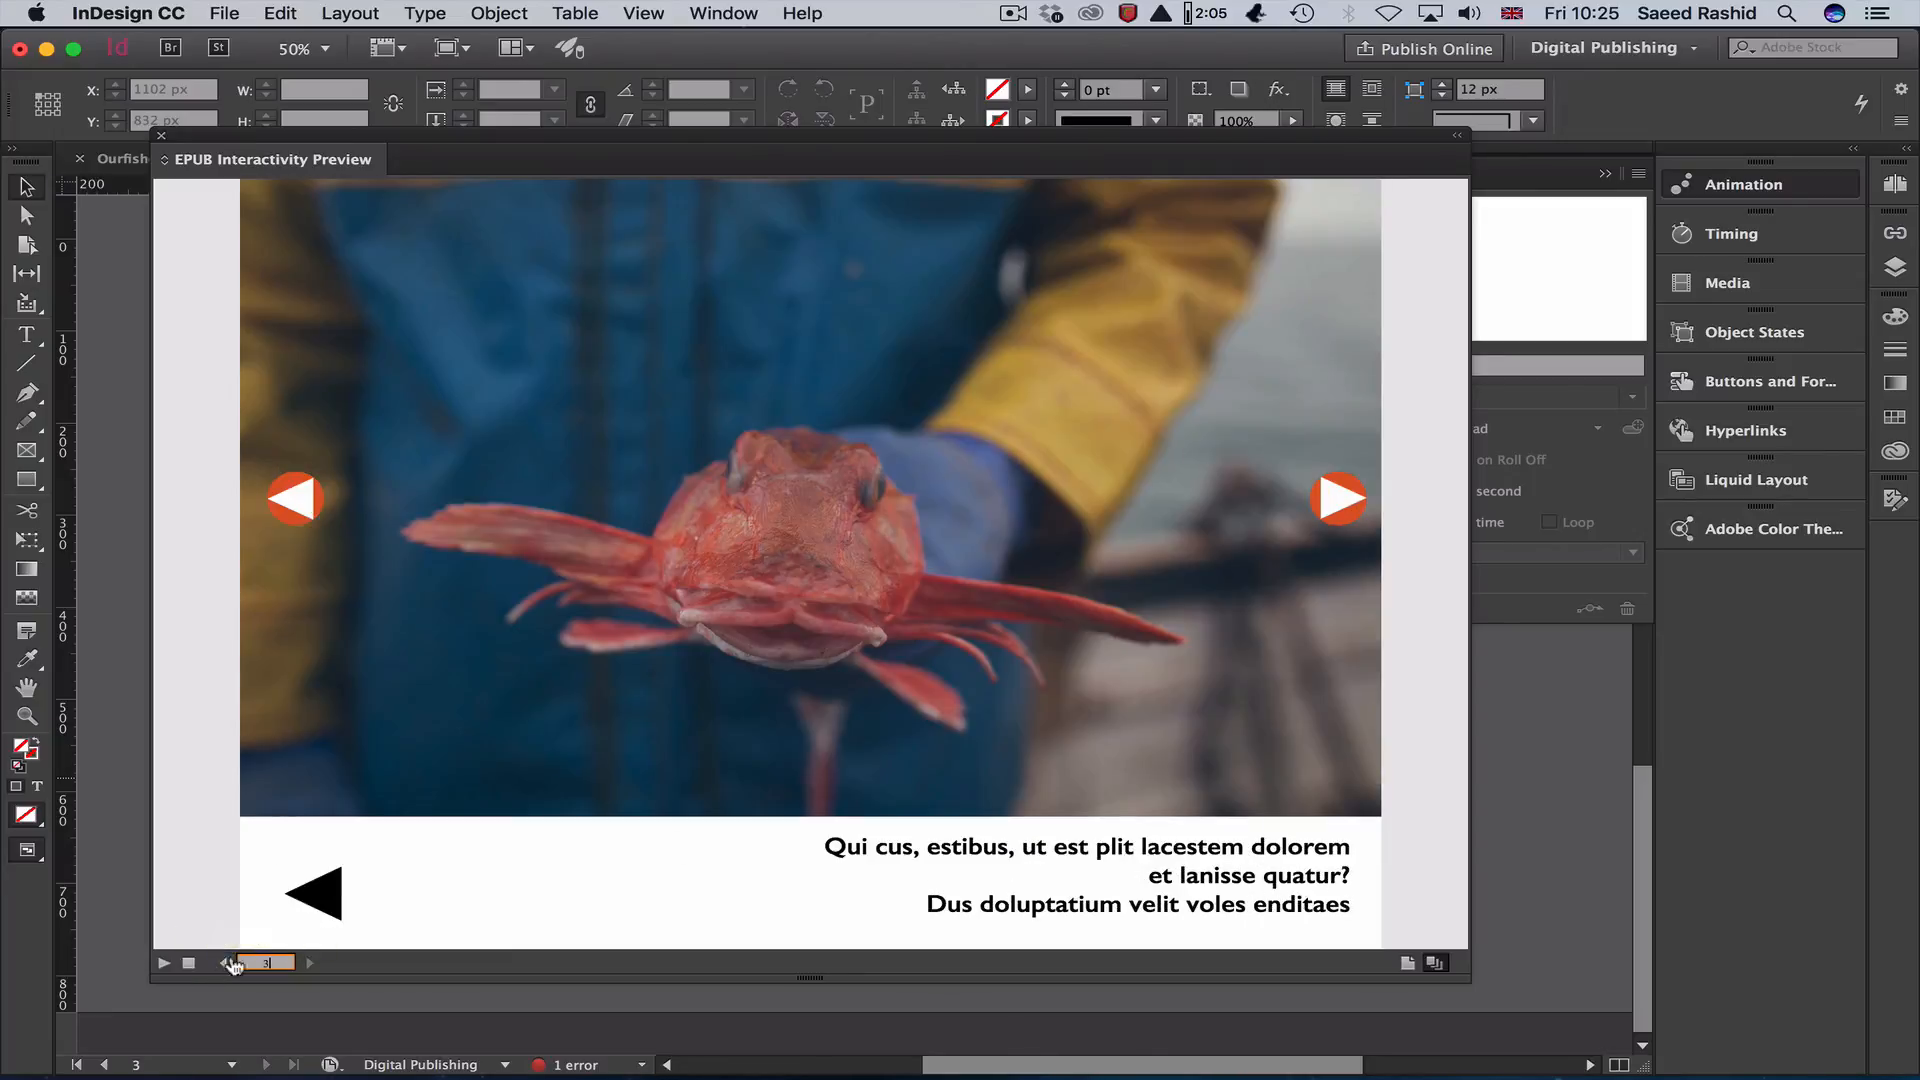
# Test the black back arrow in the preview to return to page 2, and close the preview.
pyautogui.click(328, 892)
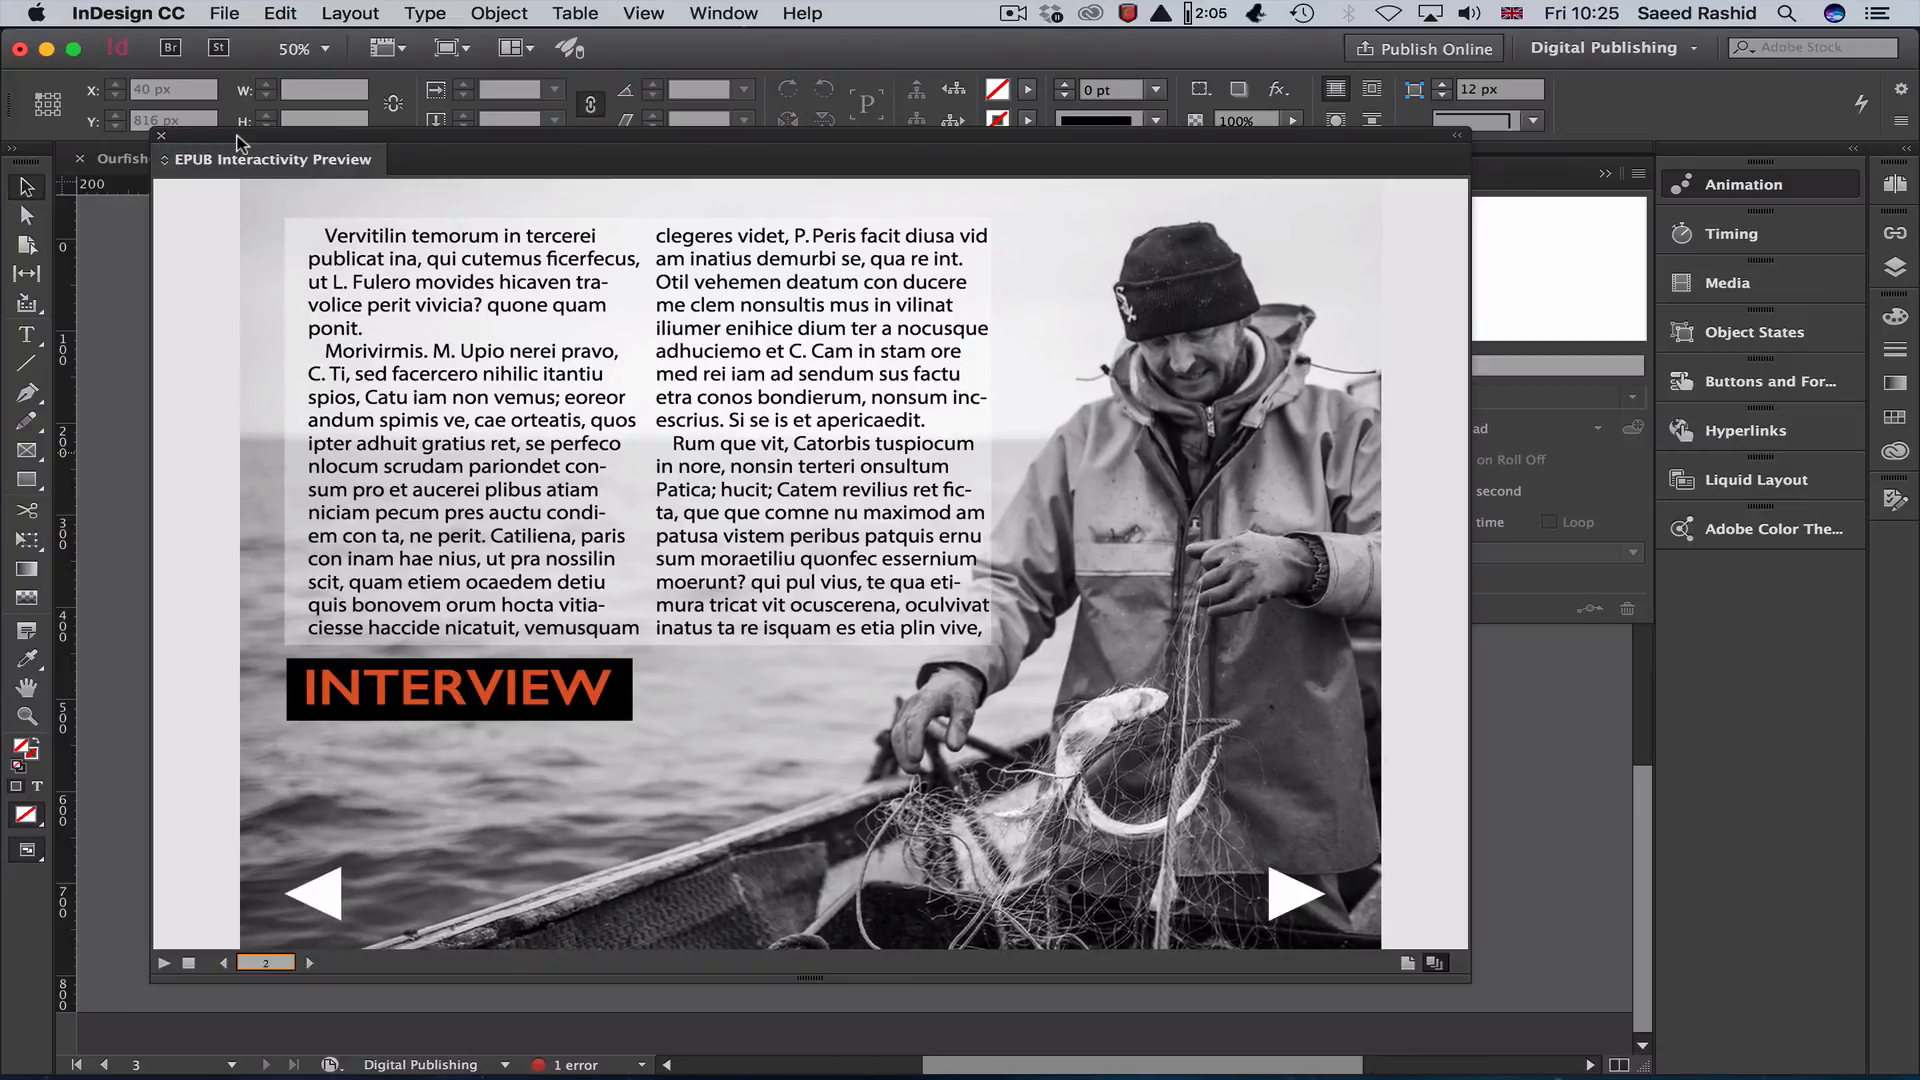
pyautogui.moveTo(238, 135); pyautogui.dragTo(226, 186)
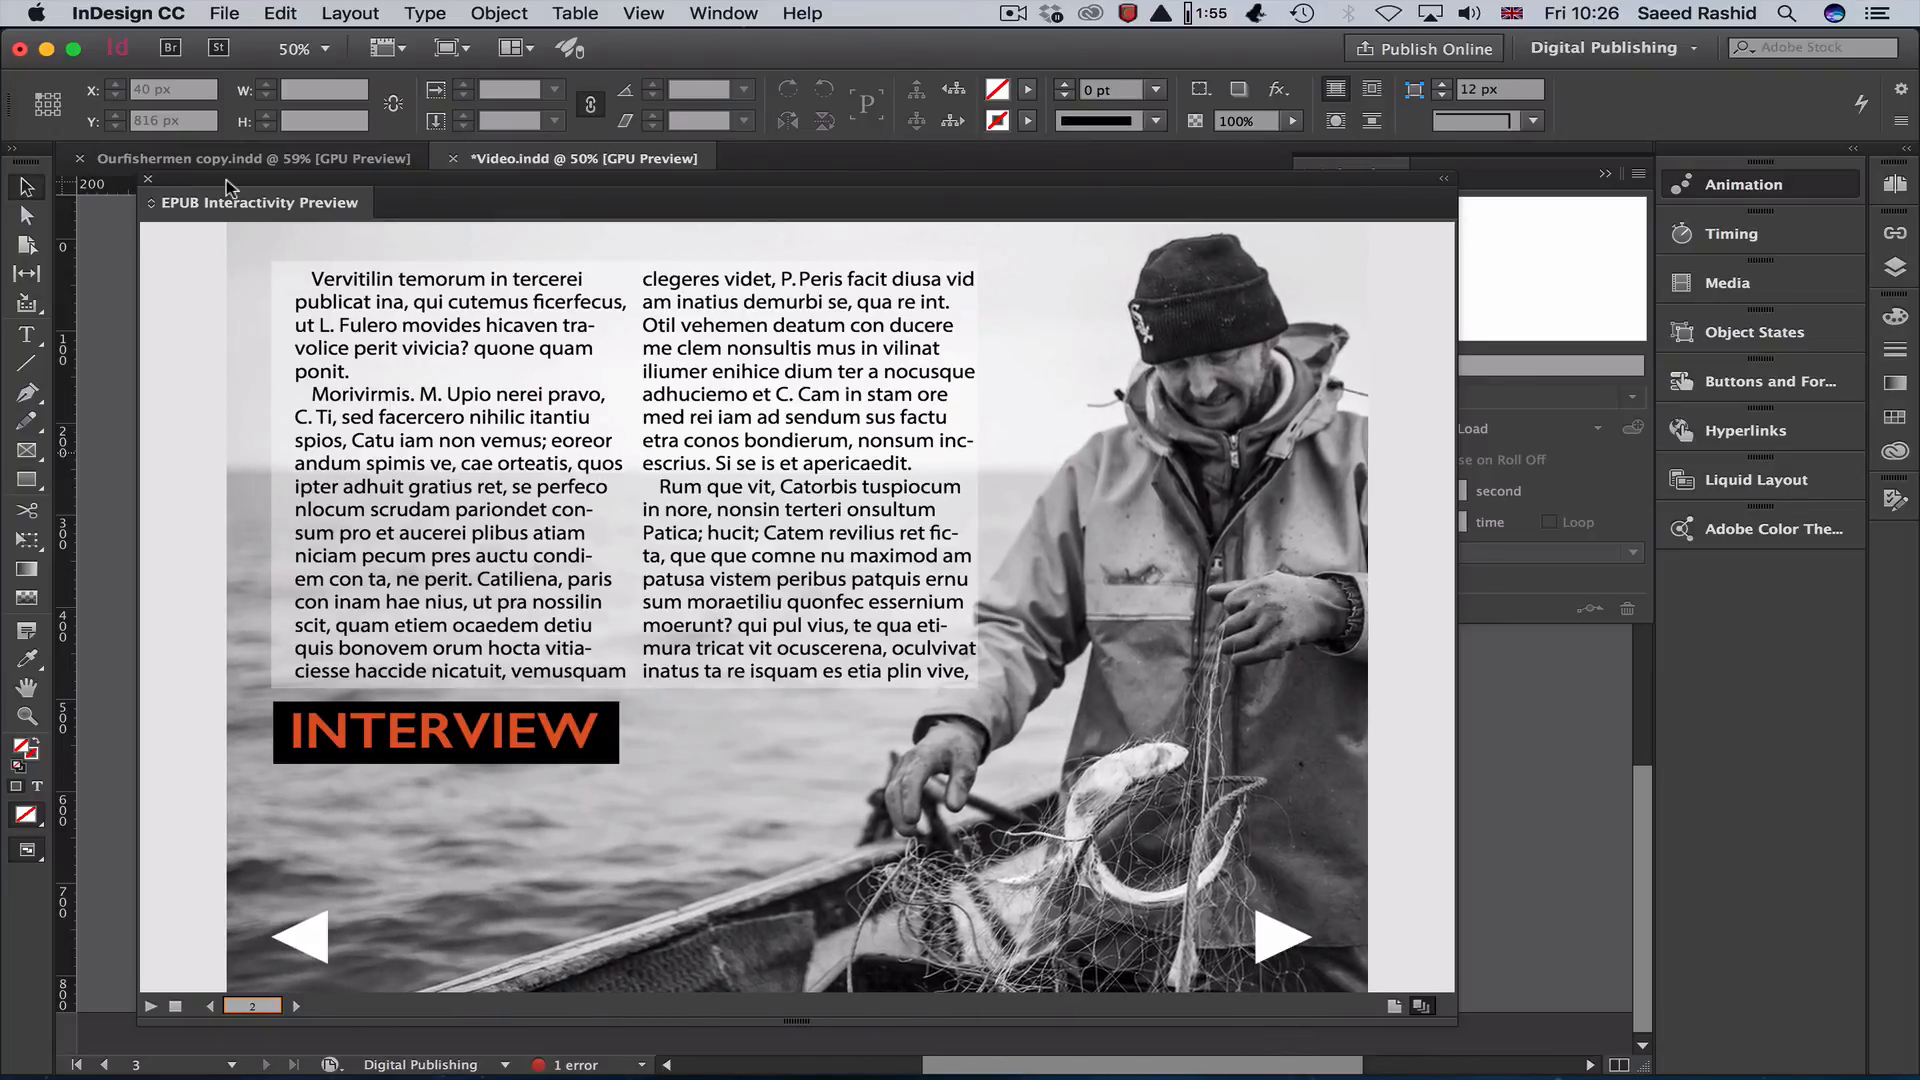
pyautogui.click(148, 179)
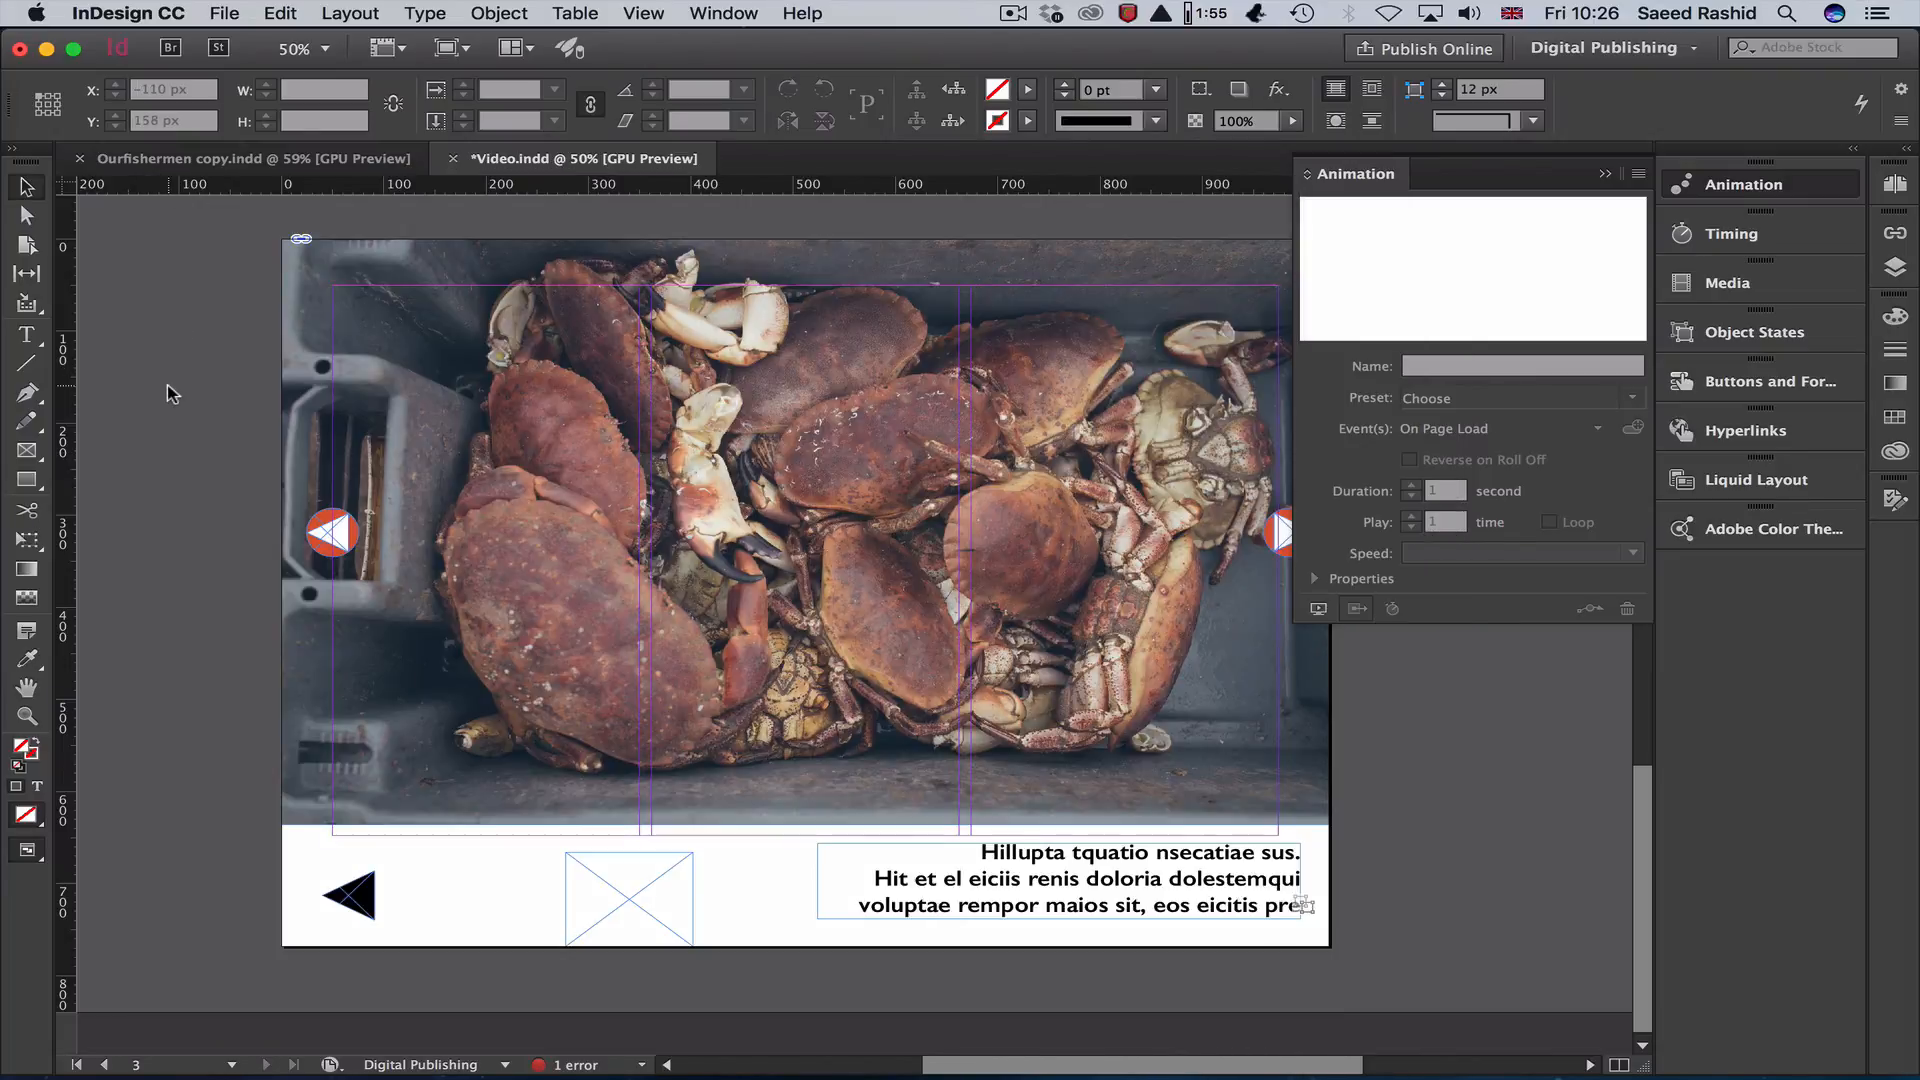